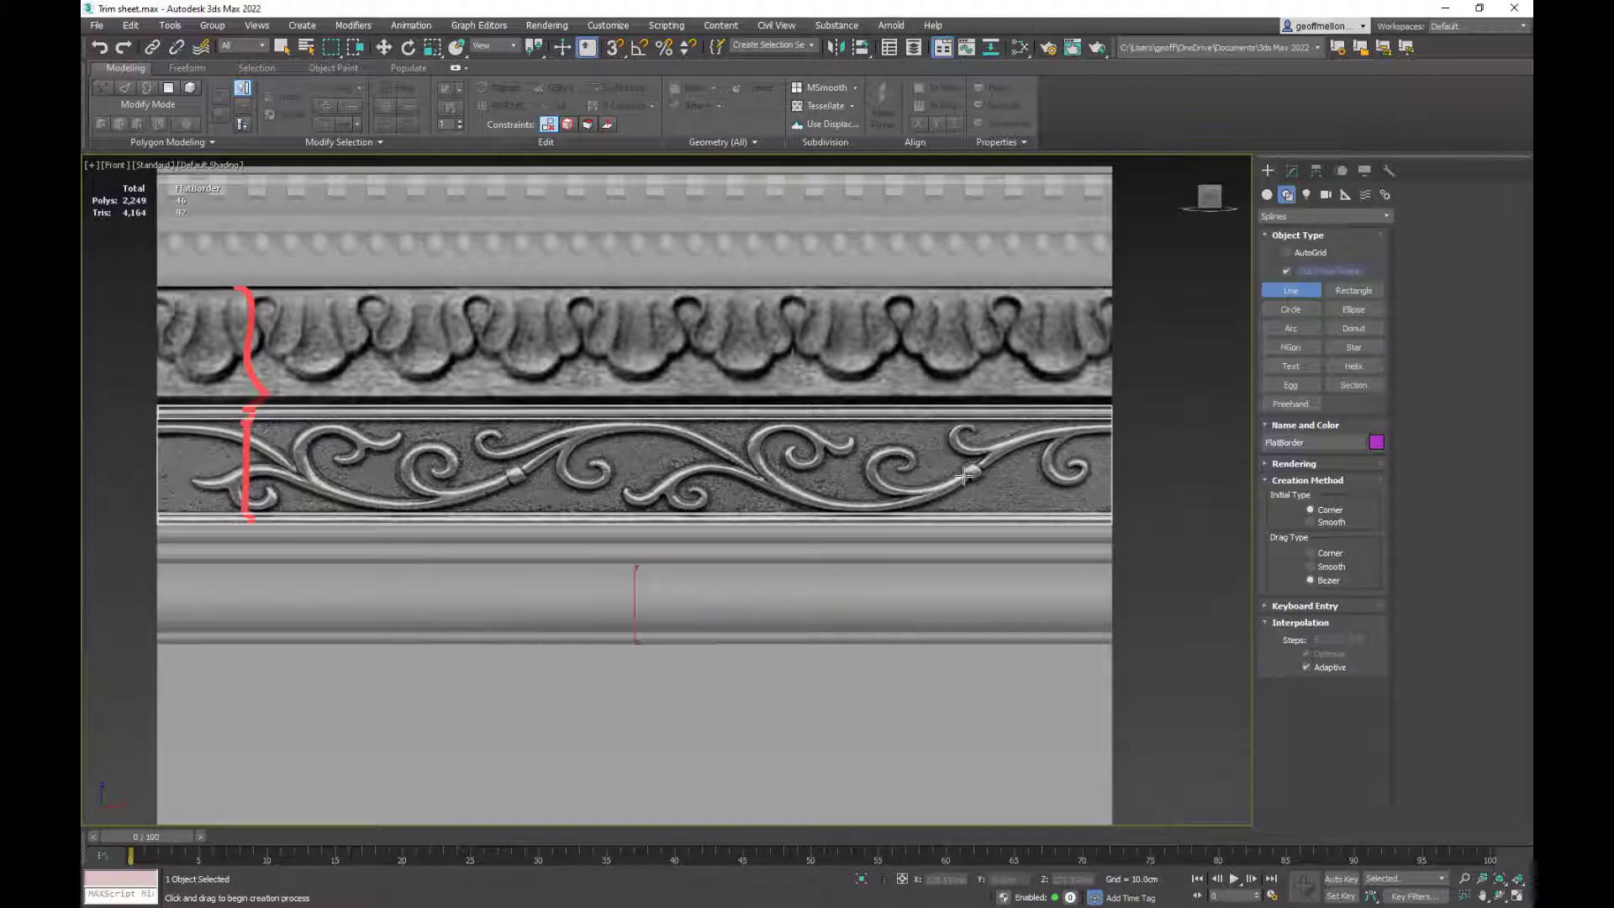
pyautogui.click(964, 475)
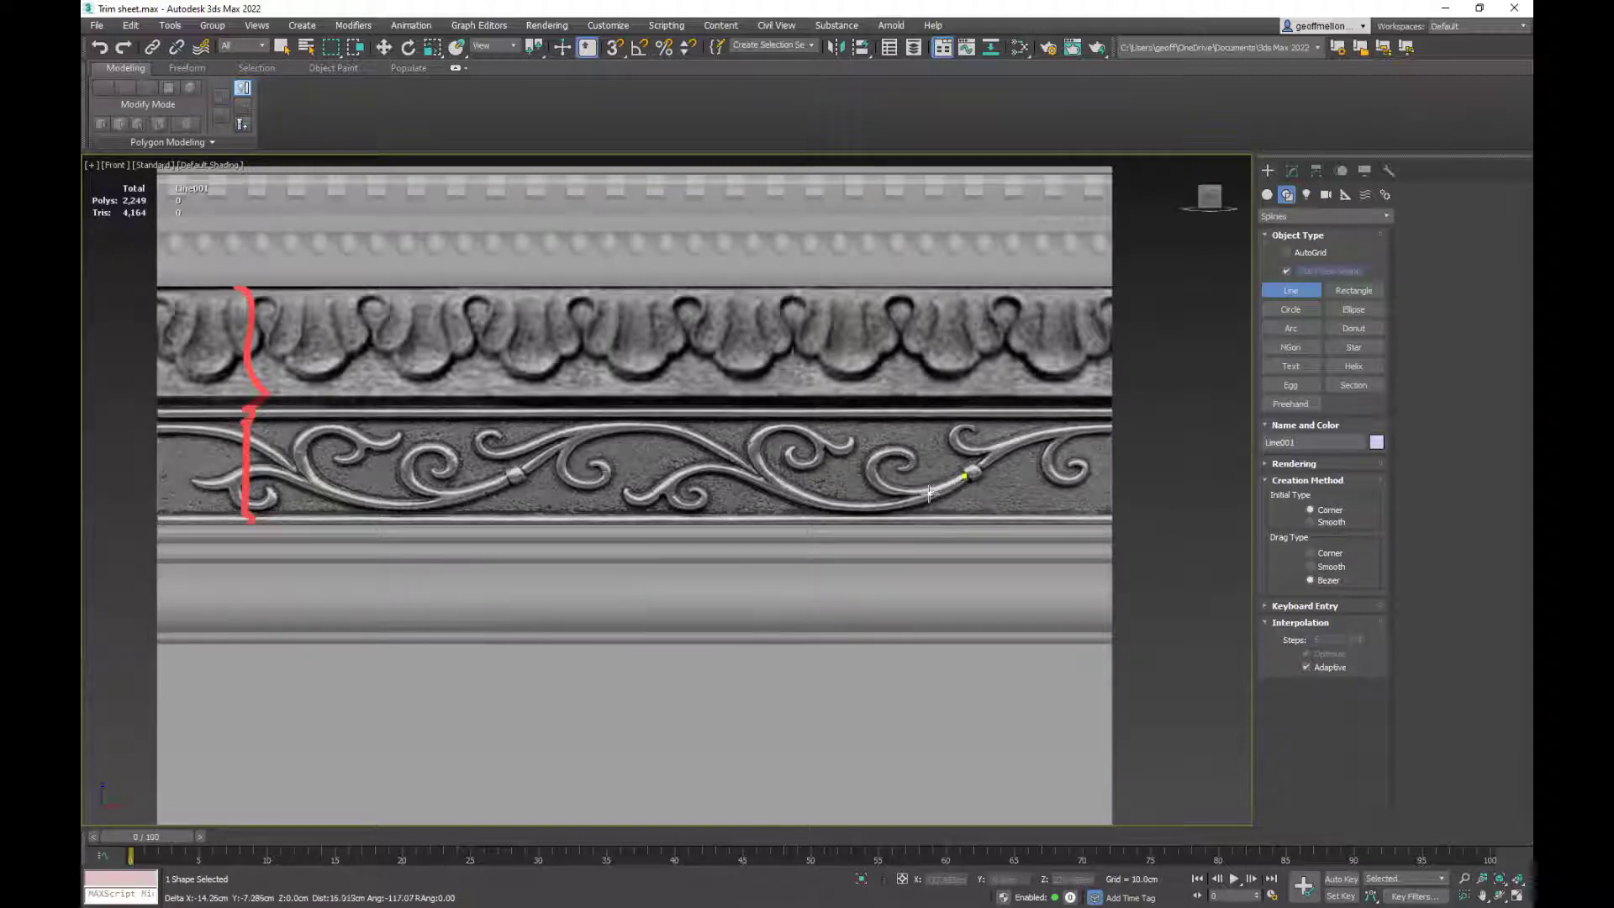
pyautogui.click(869, 507)
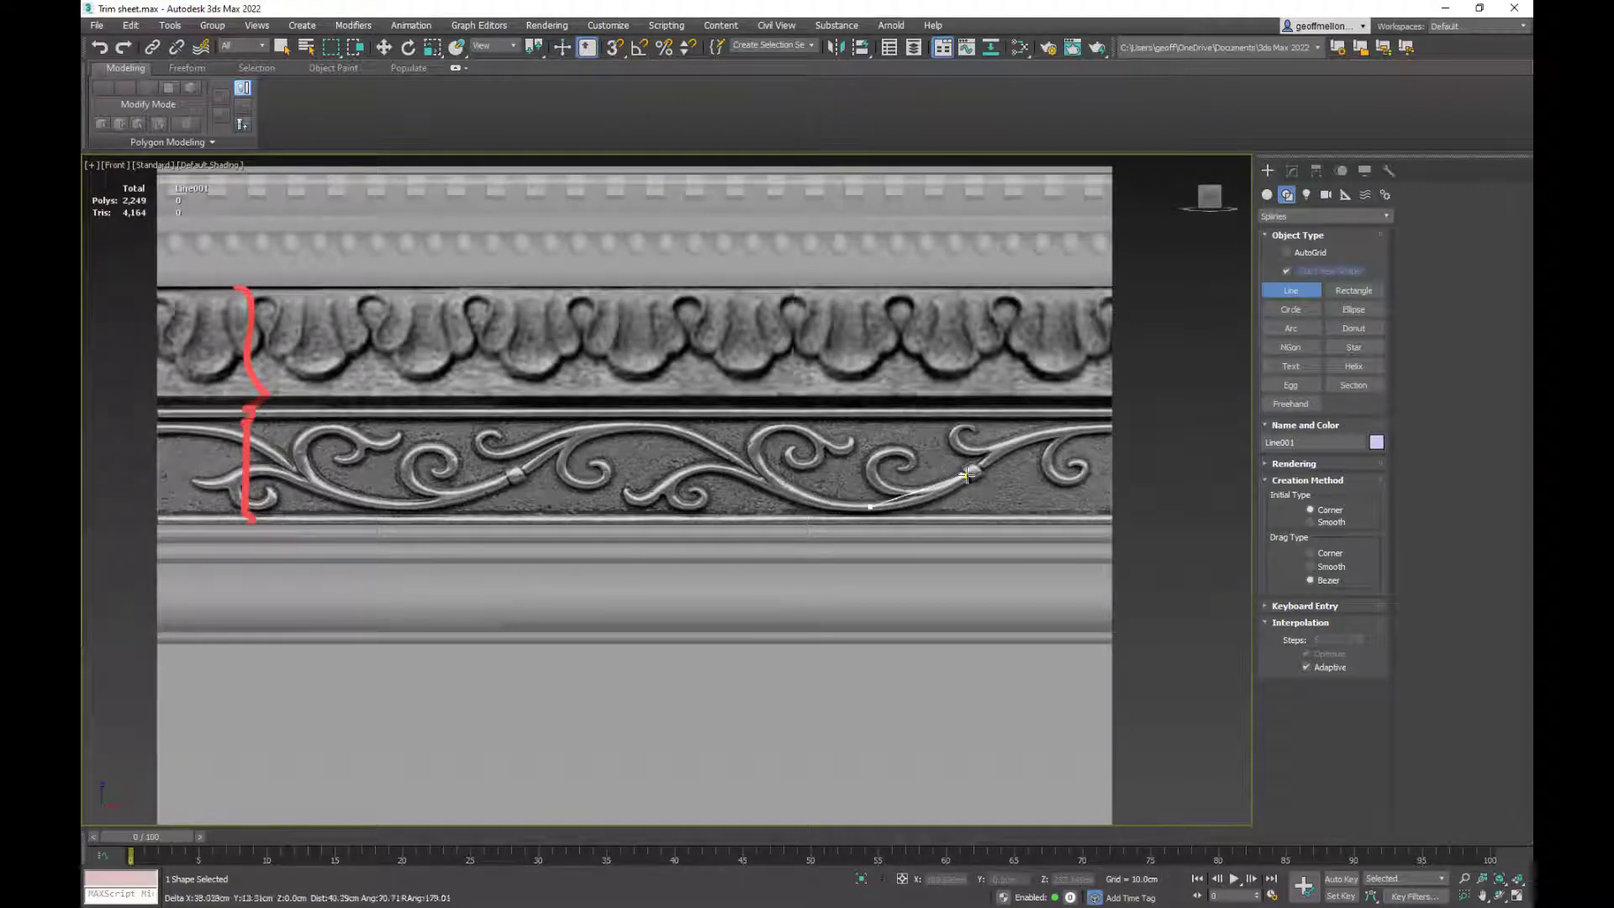
pyautogui.click(665, 427)
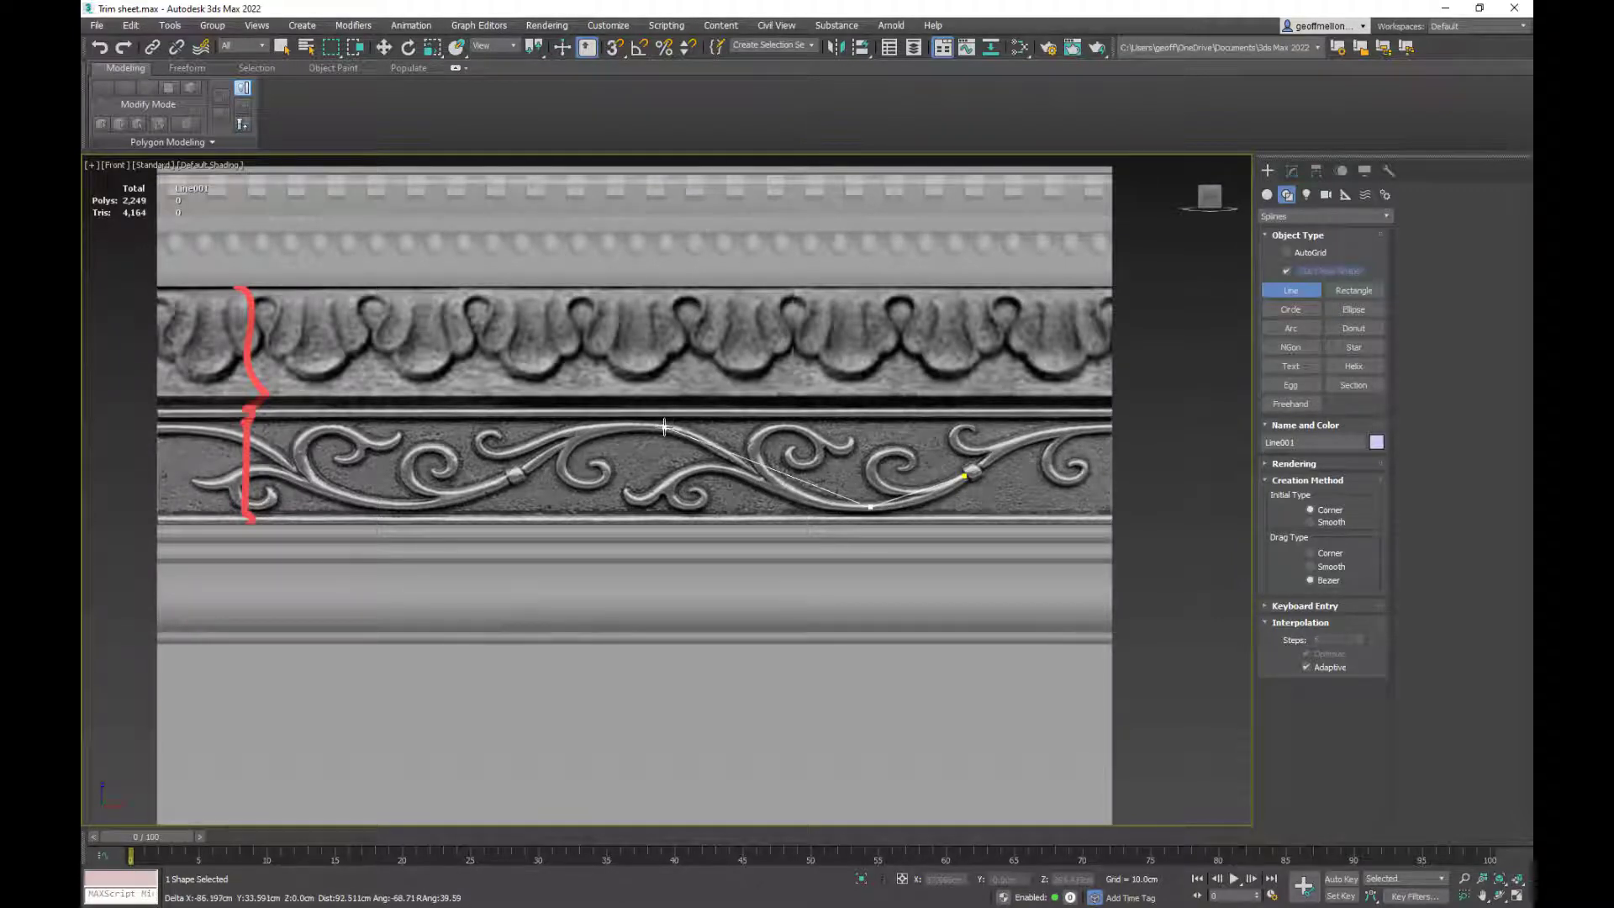
pyautogui.rightClick(523, 466)
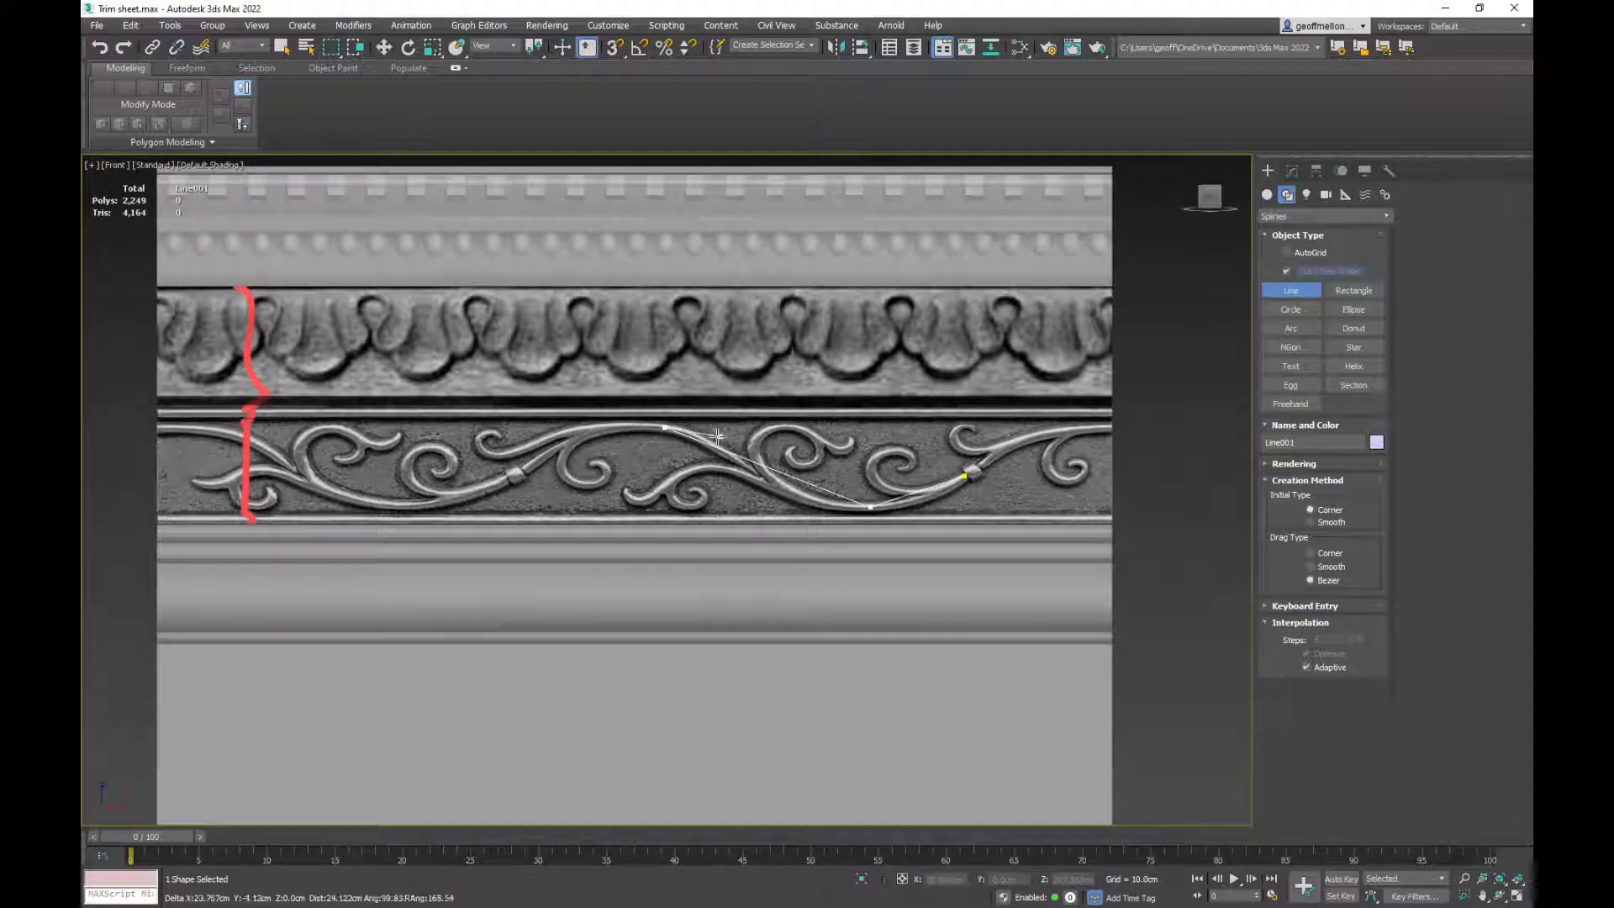
pyautogui.click(857, 477)
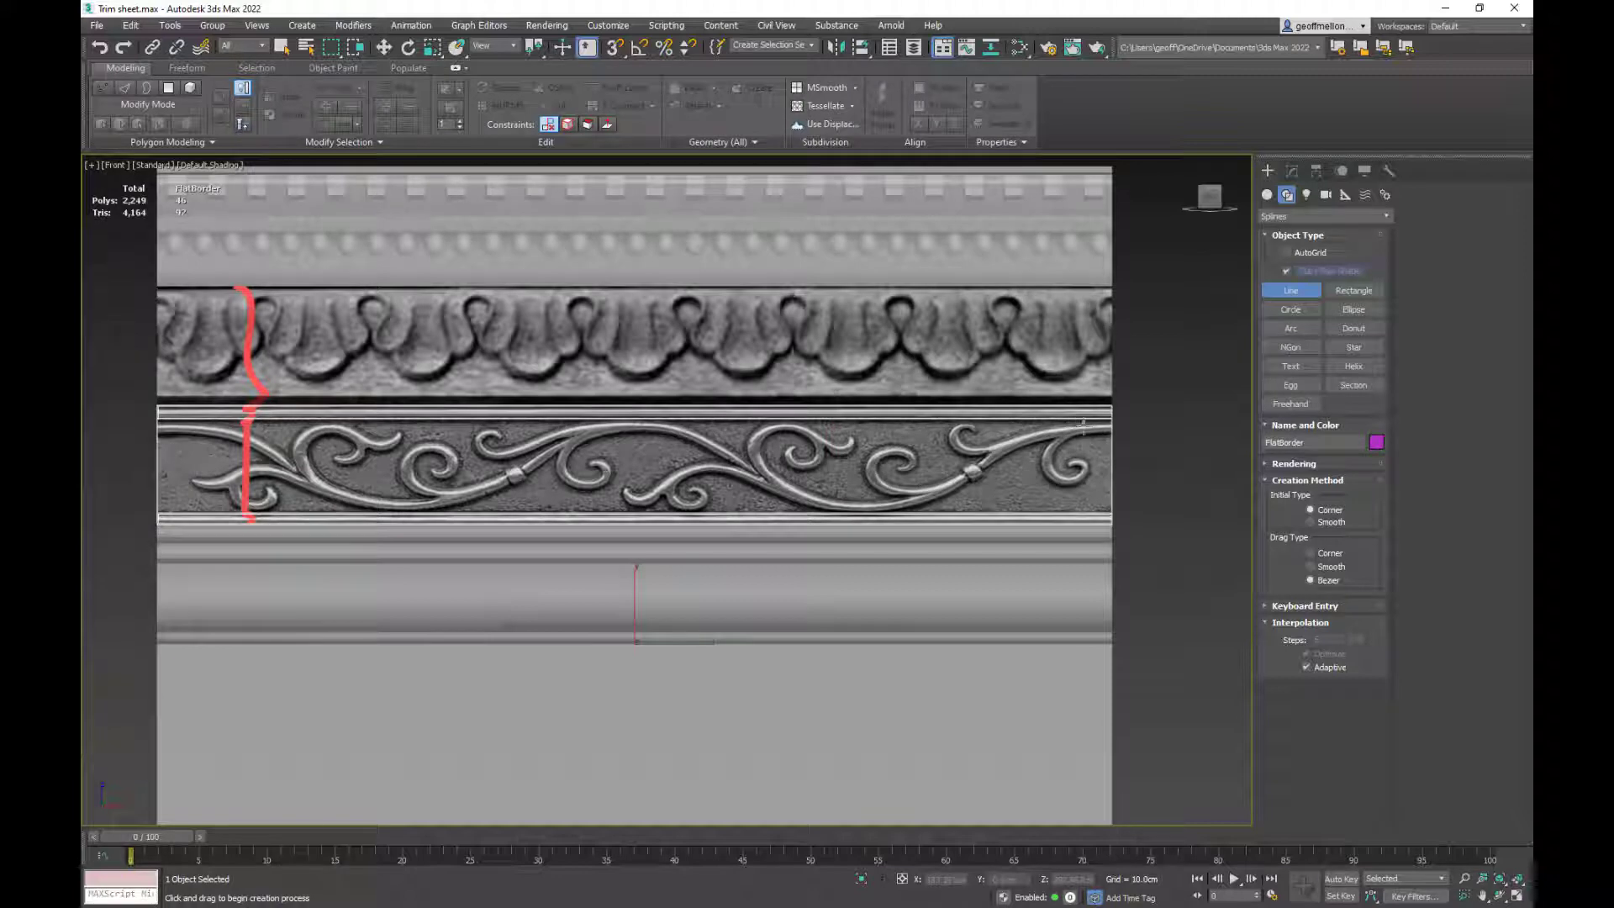
# - Draw a four-point line along the main vine stem of the scroll border, running from one clasp to the next
pyautogui.click(963, 478)
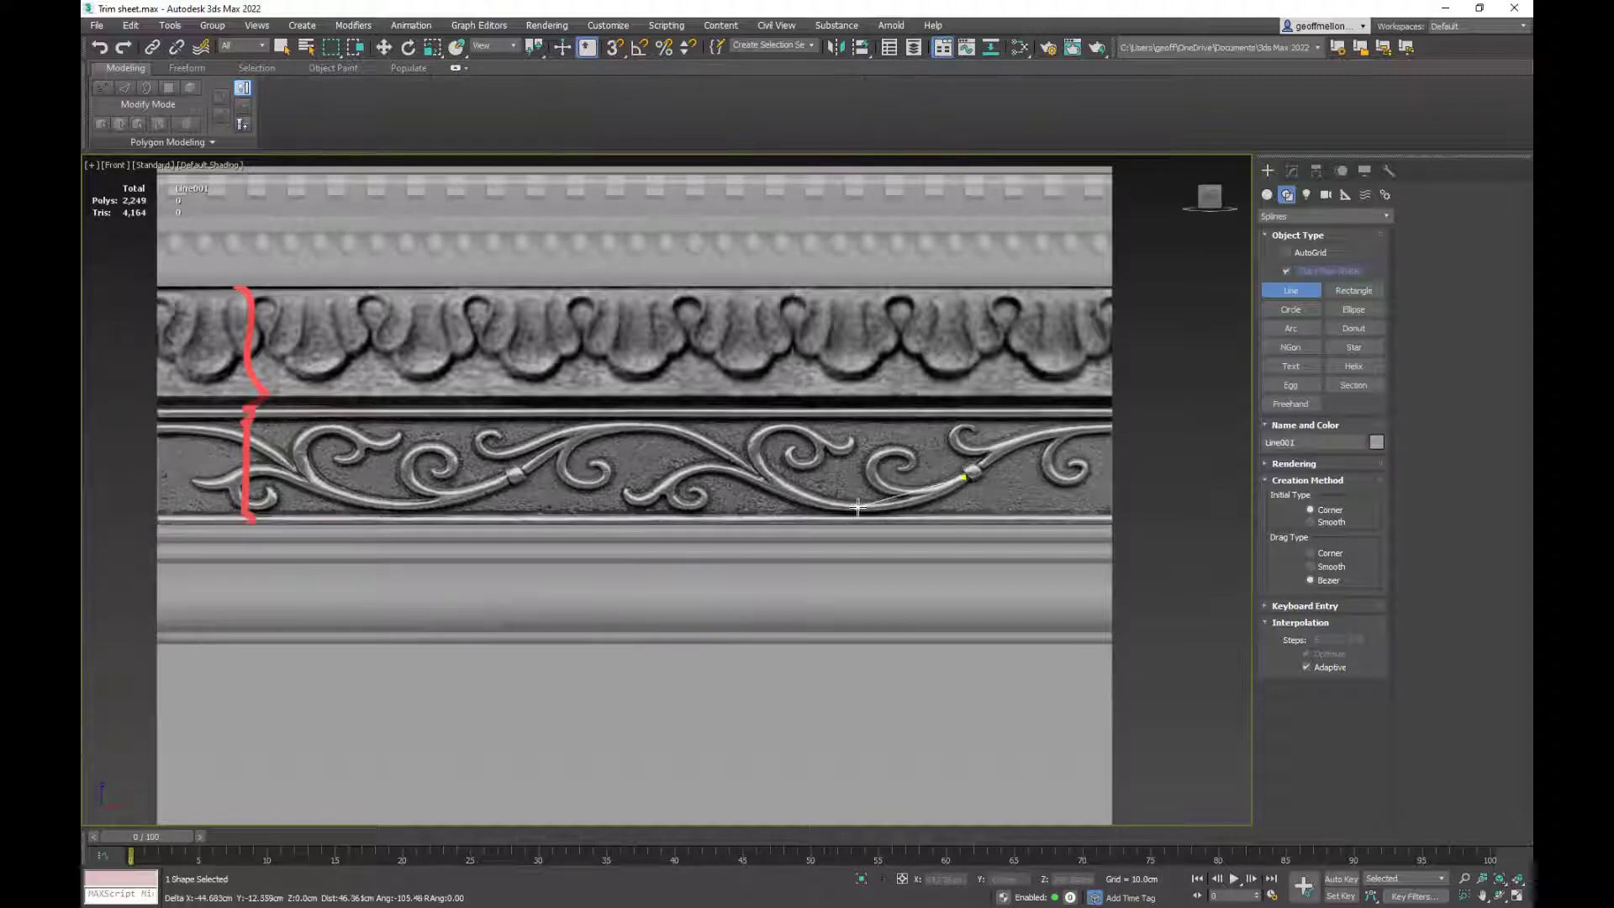
pyautogui.click(858, 507)
pyautogui.click(654, 423)
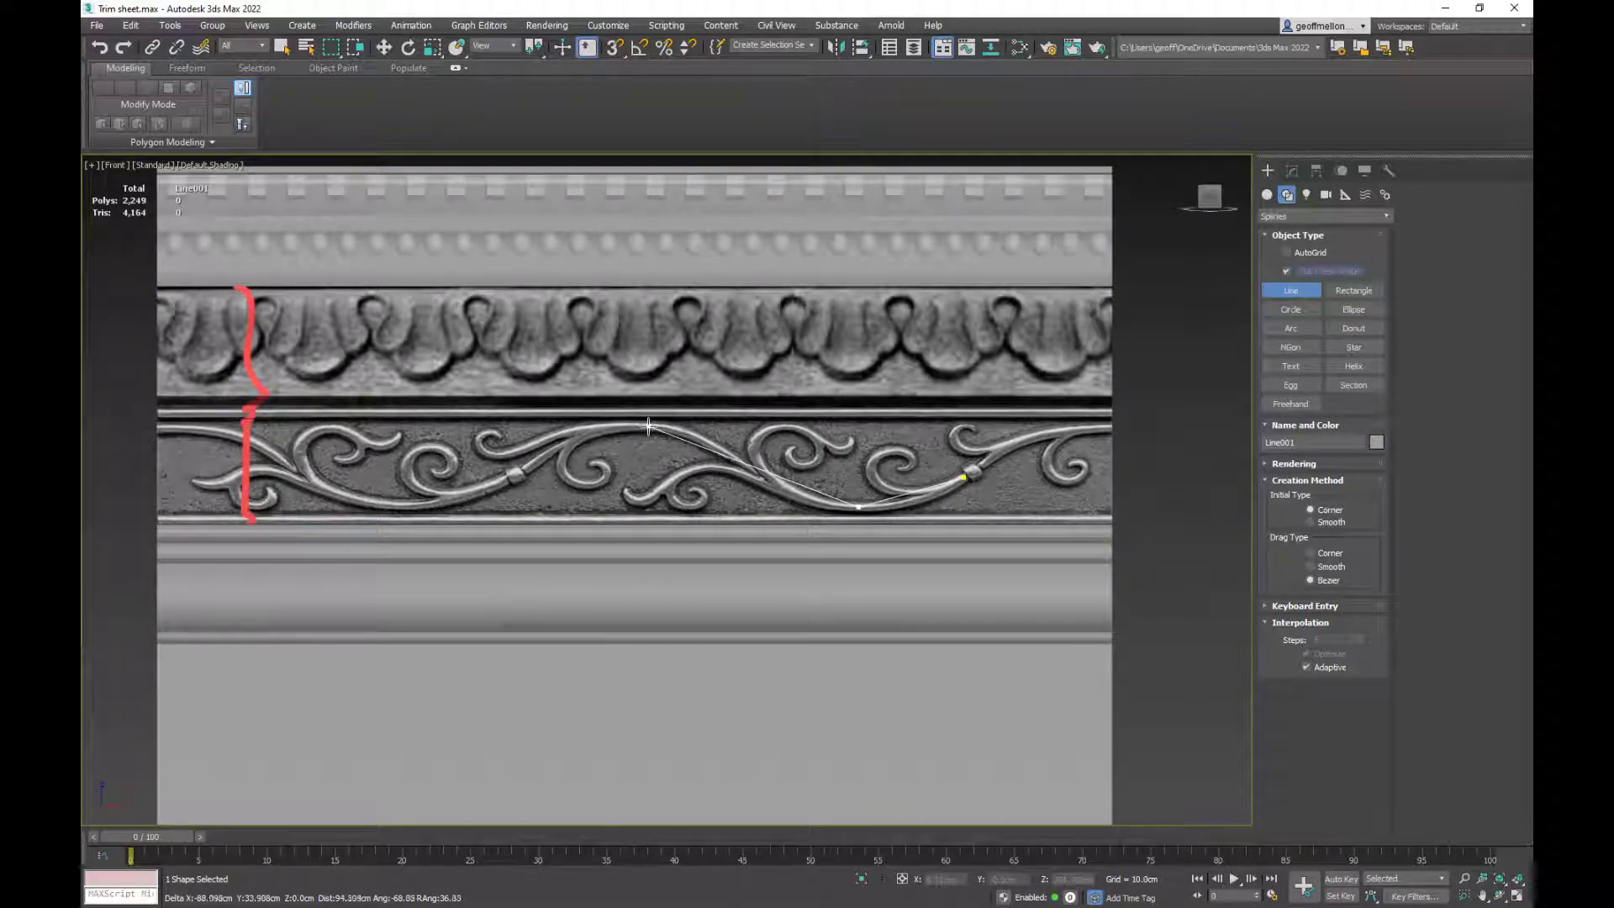
pyautogui.moveTo(1060, 443); pyautogui.dragTo(1019, 413, button='middle')
pyautogui.rightClick(1033, 407)
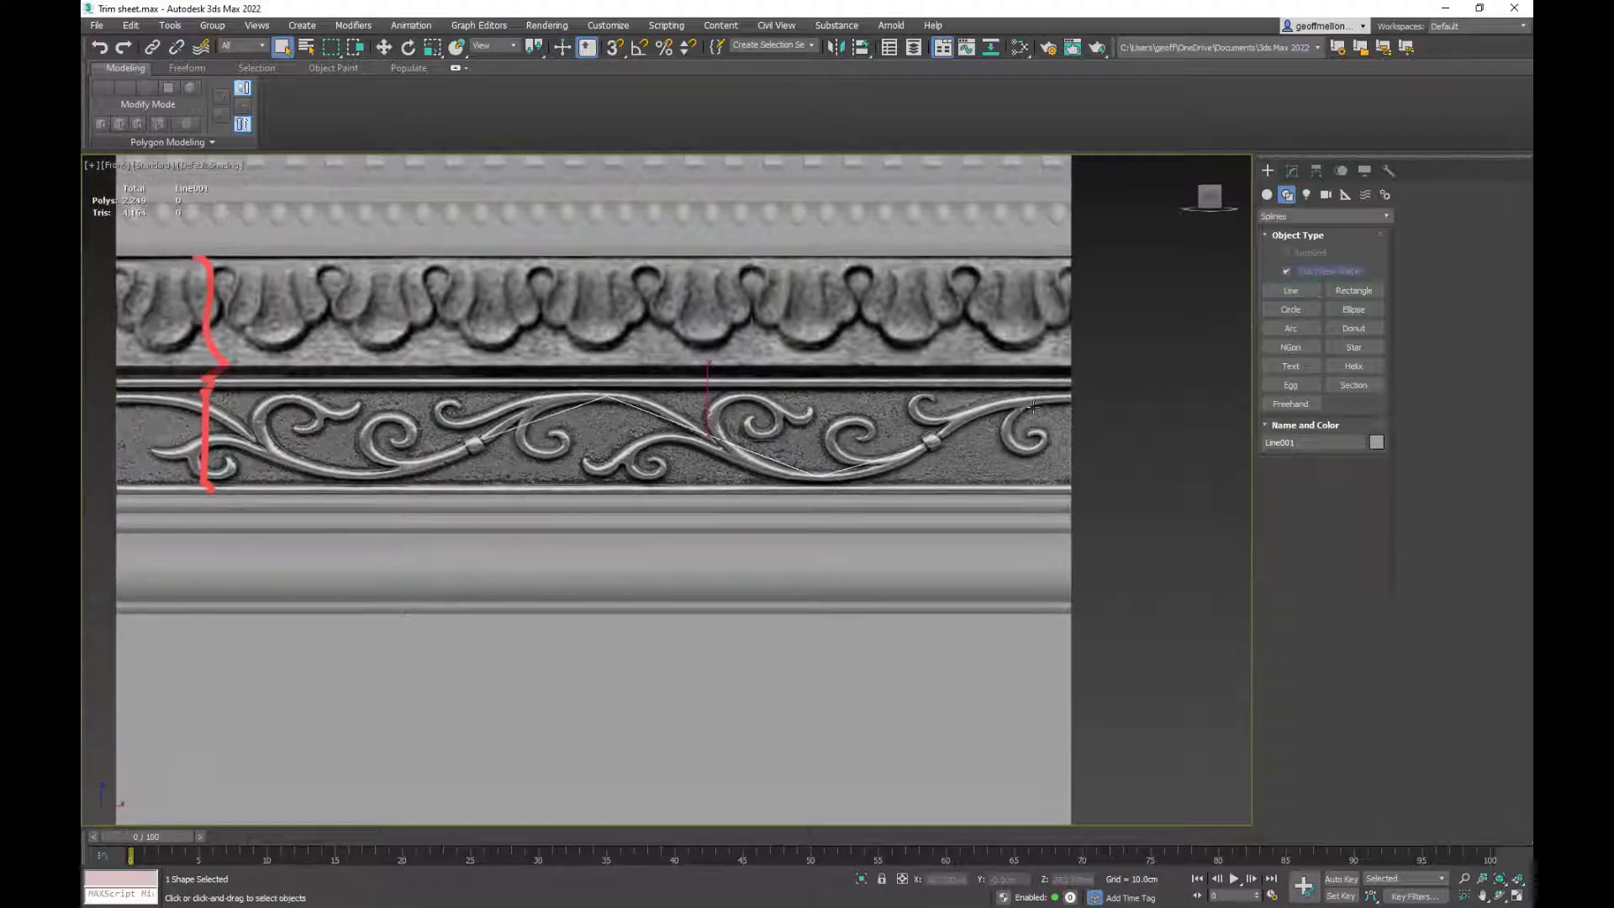
pyautogui.click(1294, 171)
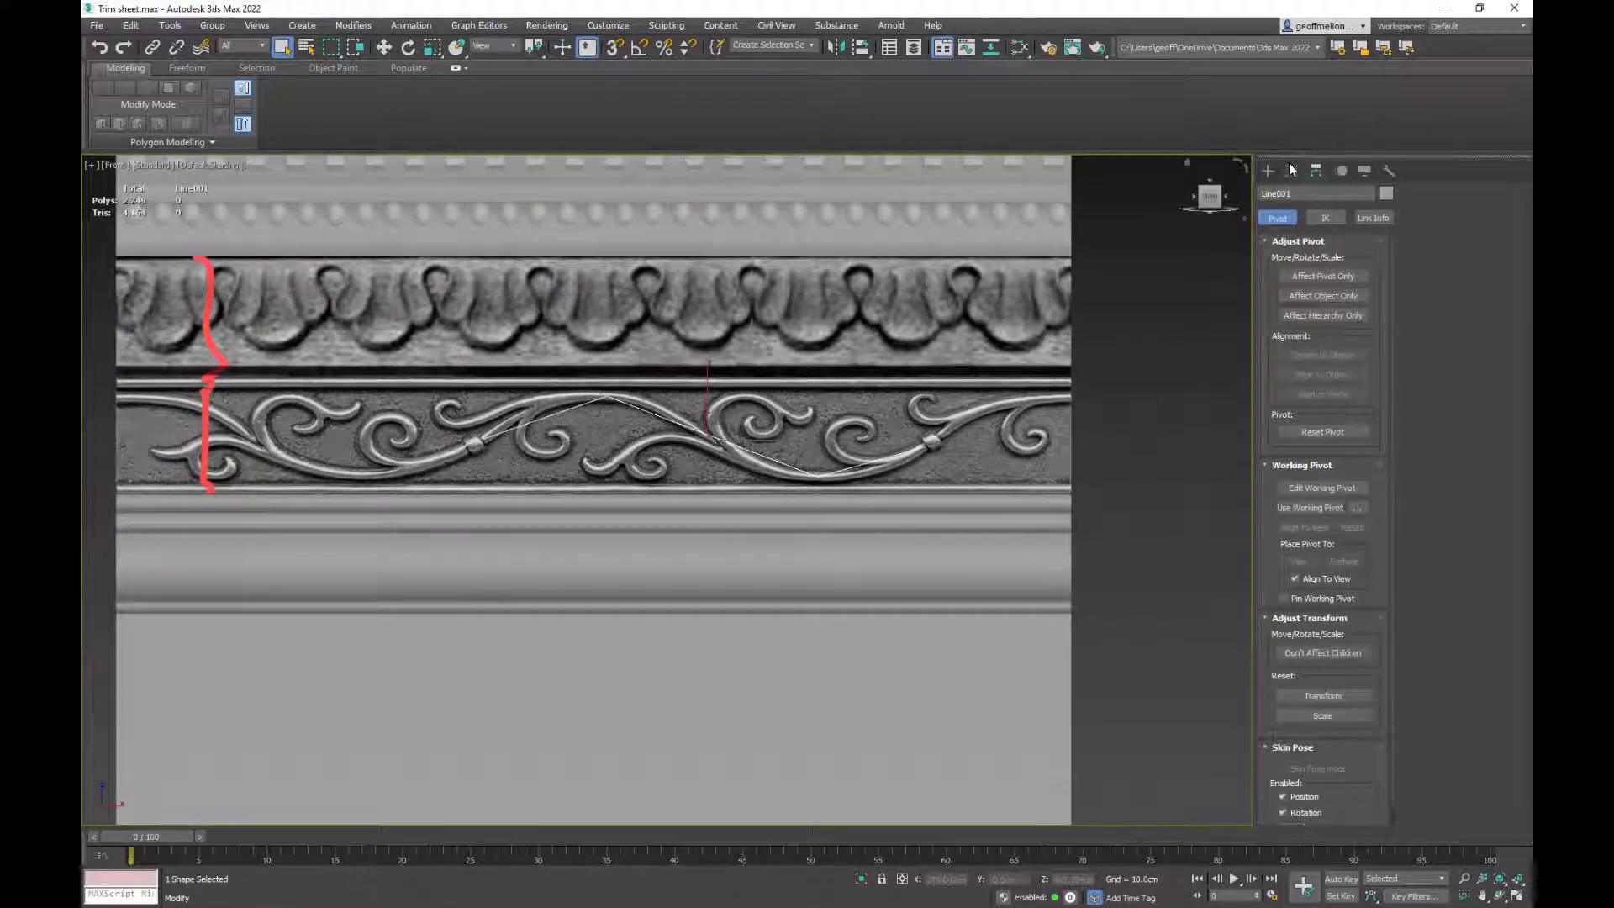
pyautogui.moveTo(775, 340); pyautogui.dragTo(799, 359, button='middle')
pyautogui.click(1267, 171)
pyautogui.scroll(3, 992, 421)
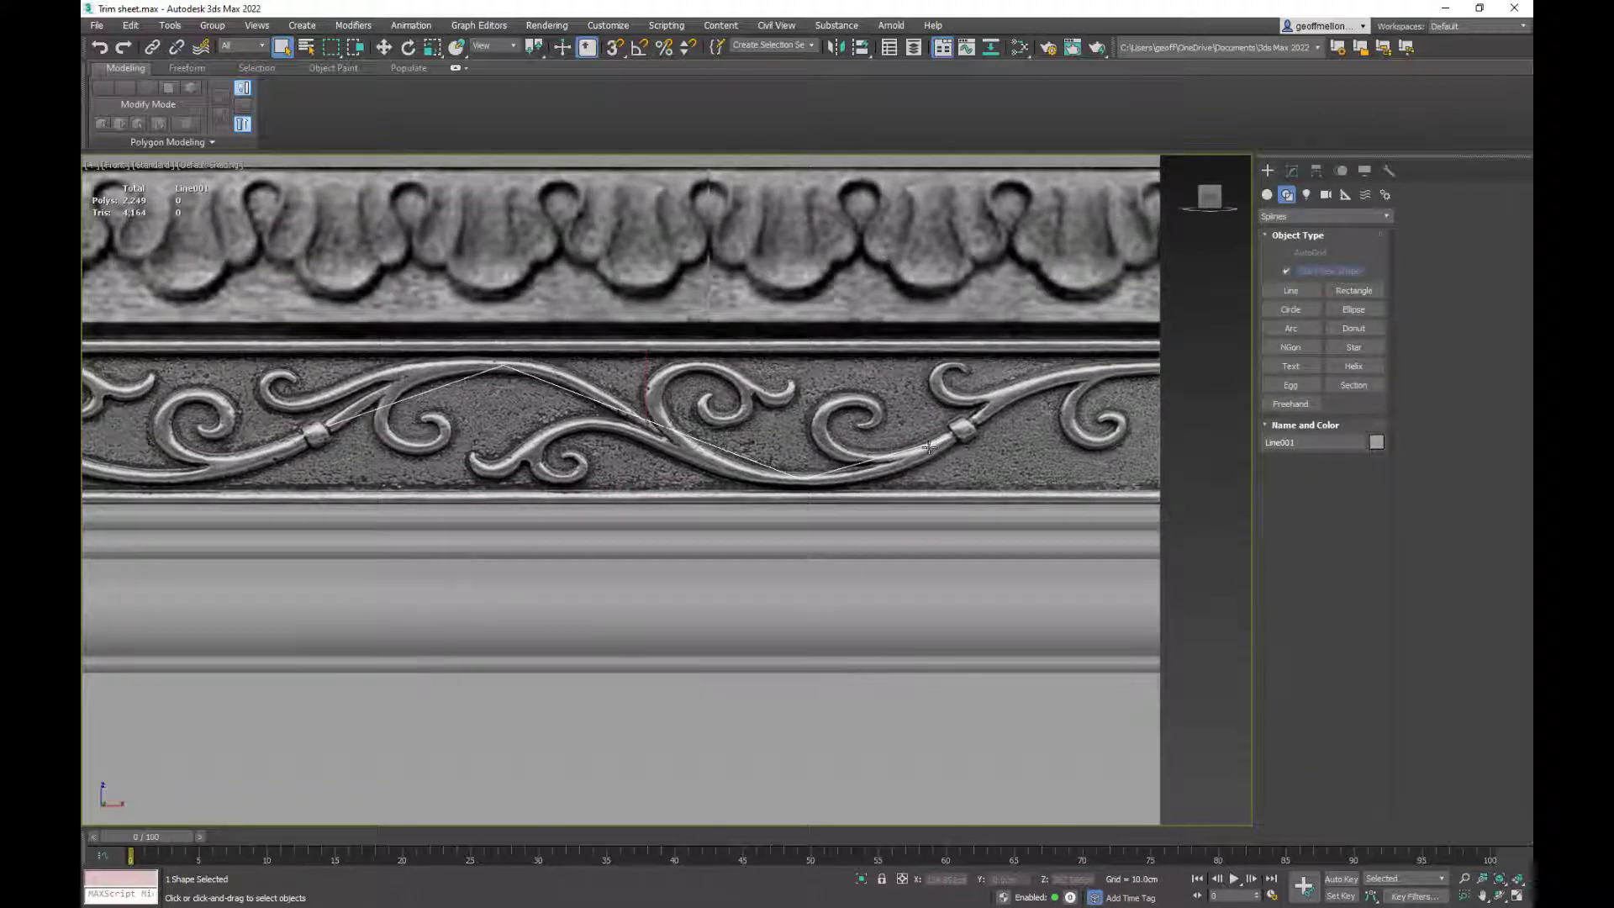
pyautogui.click(894, 457)
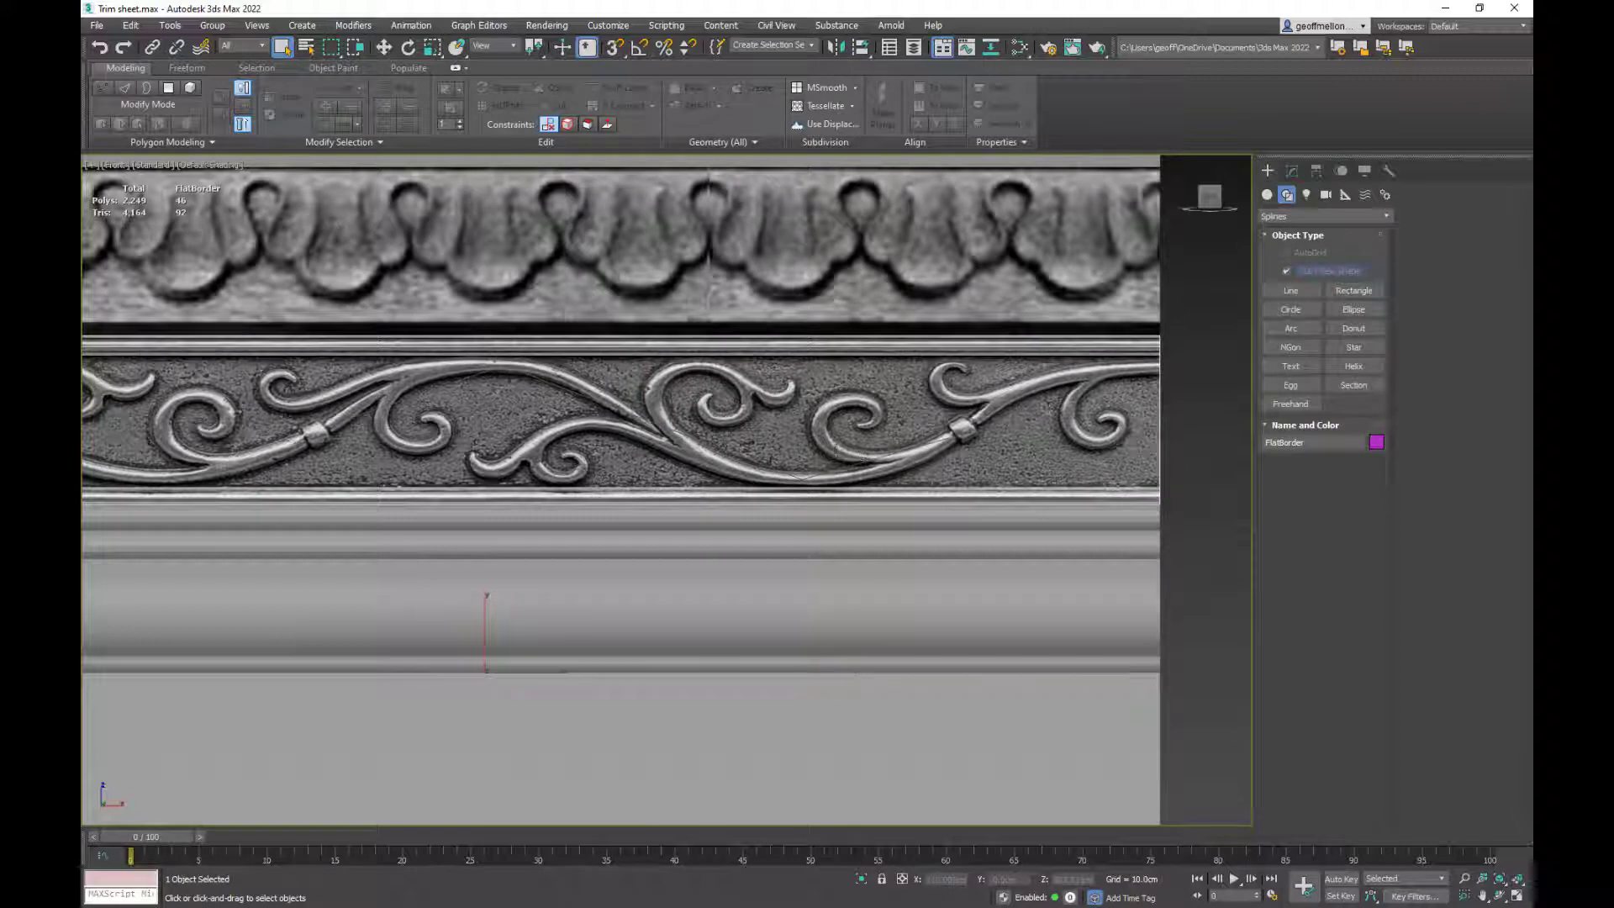
pyautogui.rightClick(887, 424)
pyautogui.moveTo(738, 448); pyautogui.dragTo(688, 429, button='middle')
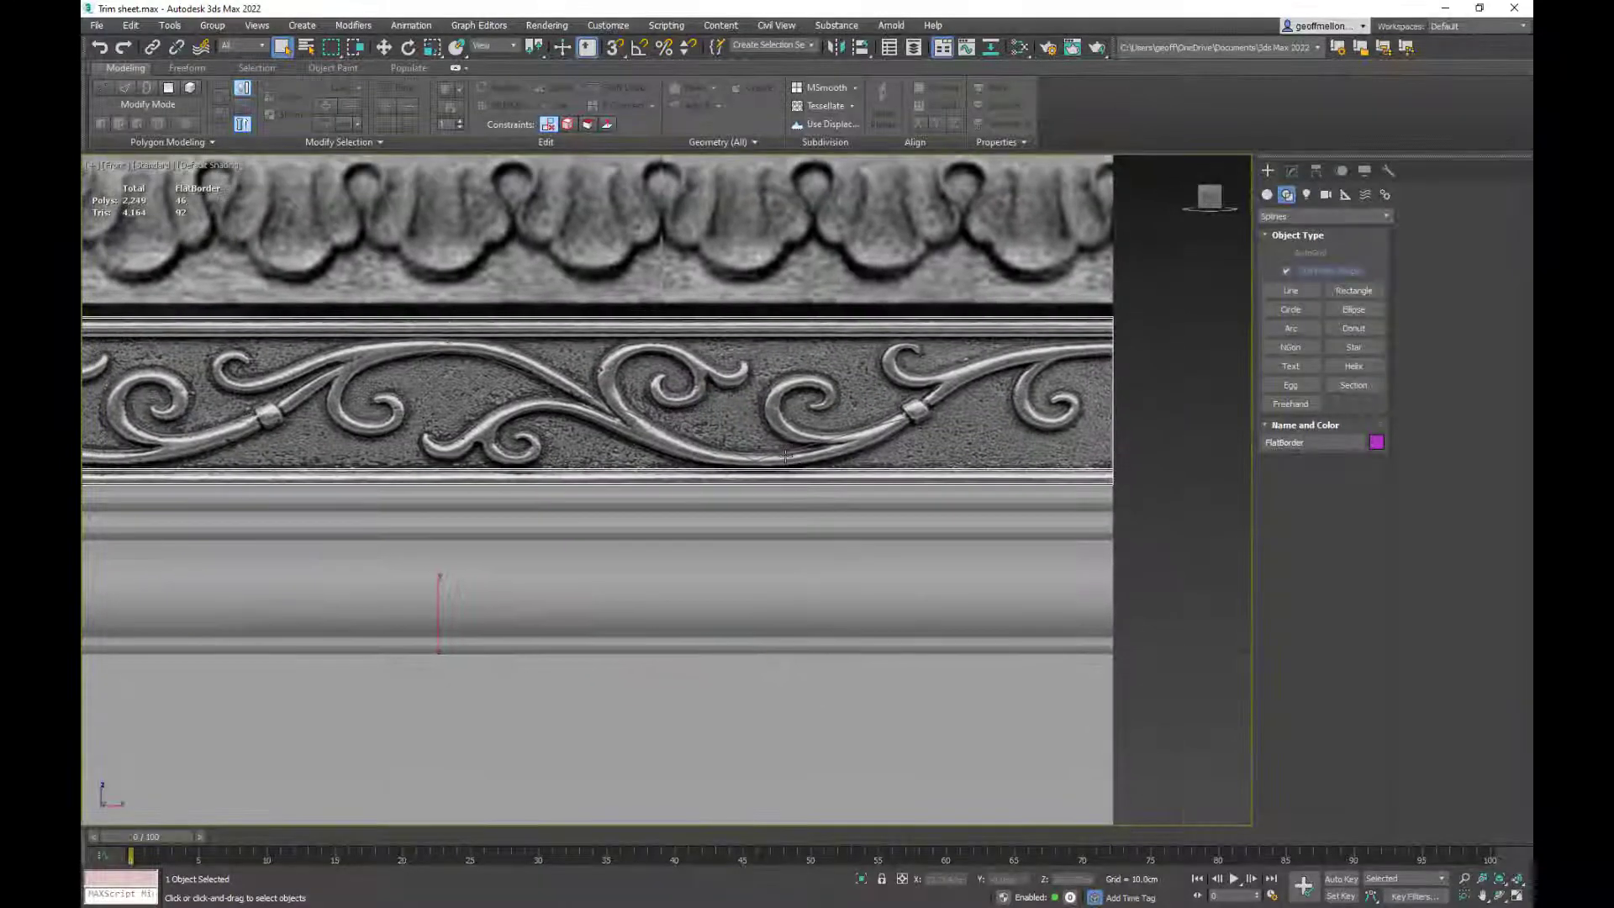
pyautogui.rightClick(789, 451)
pyautogui.click(740, 458)
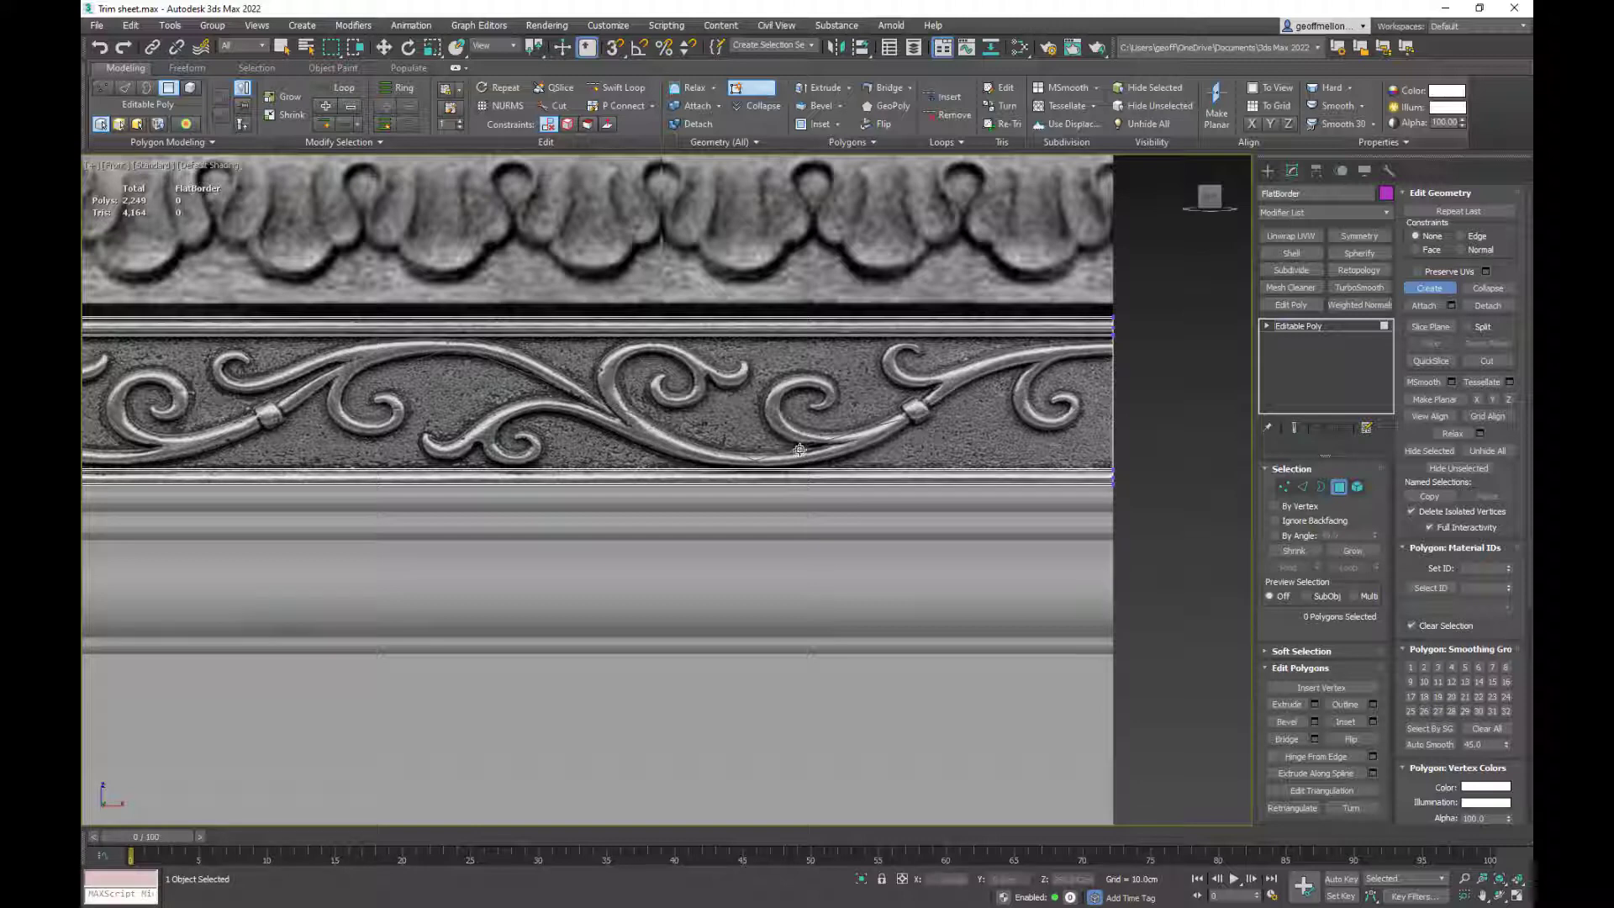
pyautogui.rightClick(797, 447)
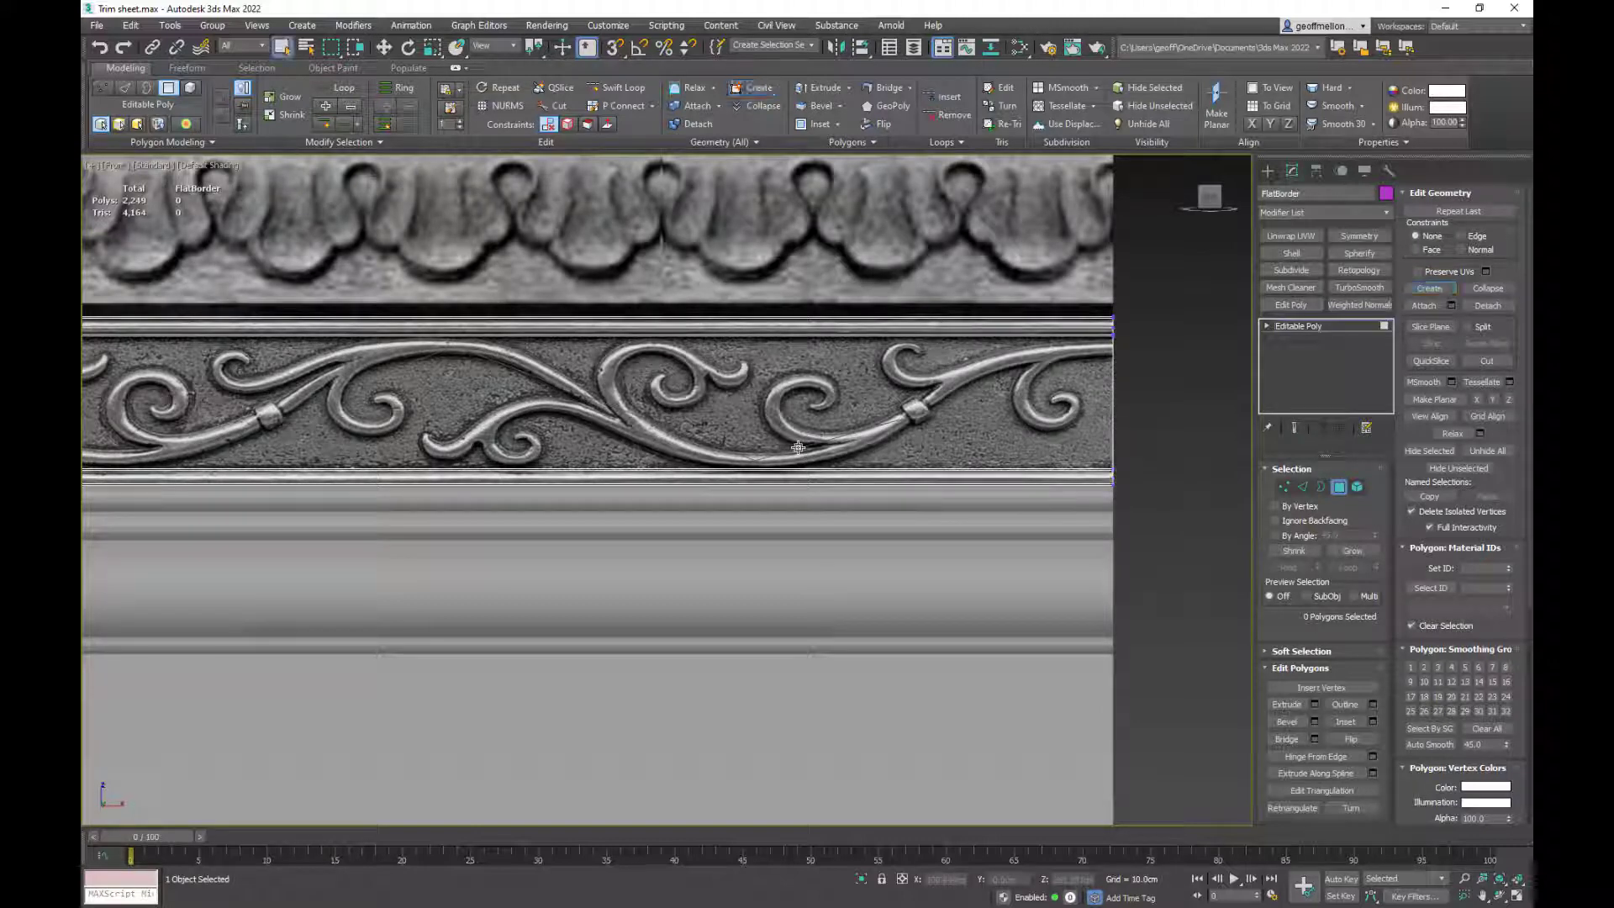
pyautogui.click(1339, 487)
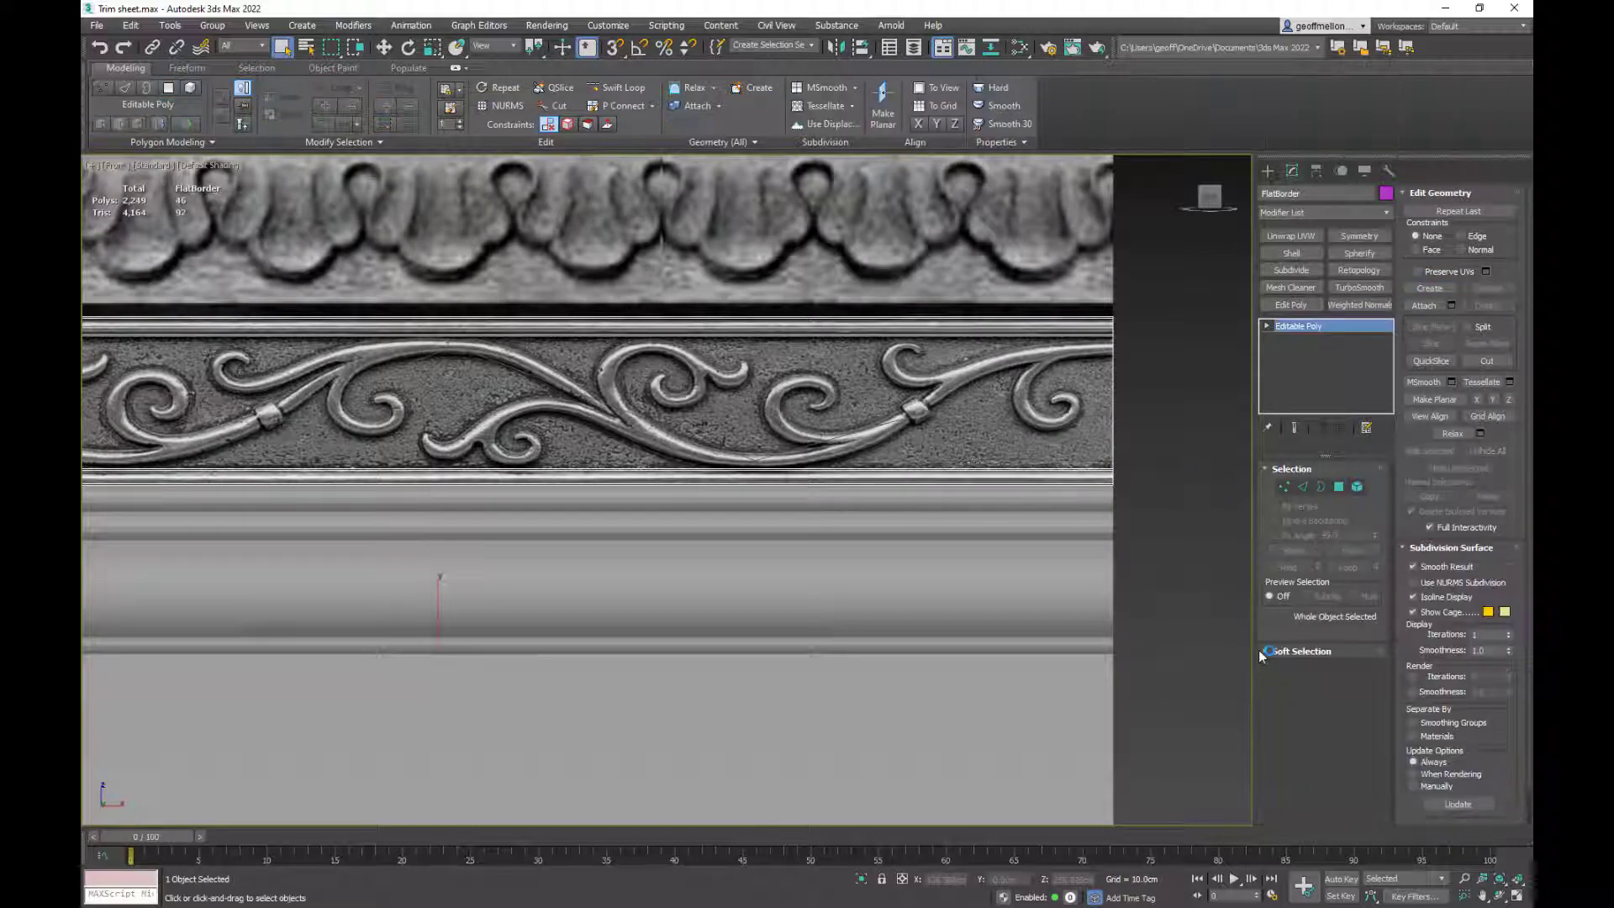
# - Select the vine stem line and enter vertex editing with its selection settings displayed
pyautogui.click(874, 430)
pyautogui.moveTo(933, 515); pyautogui.dragTo(1049, 465, button='middle')
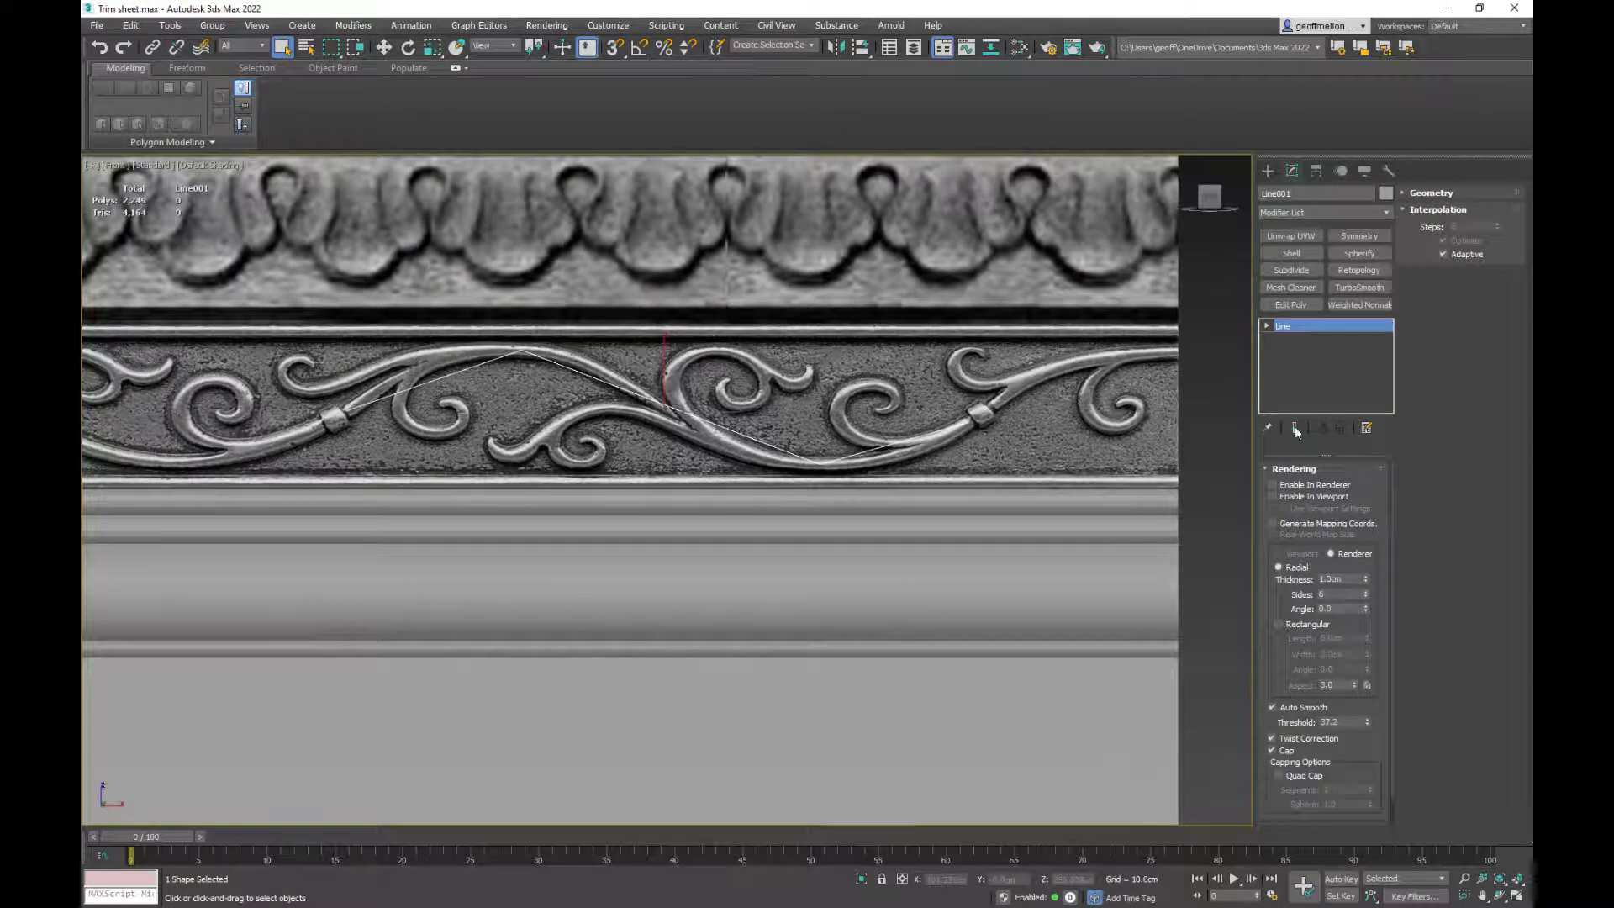
pyautogui.moveTo(822, 413); pyautogui.dragTo(846, 380, button='middle')
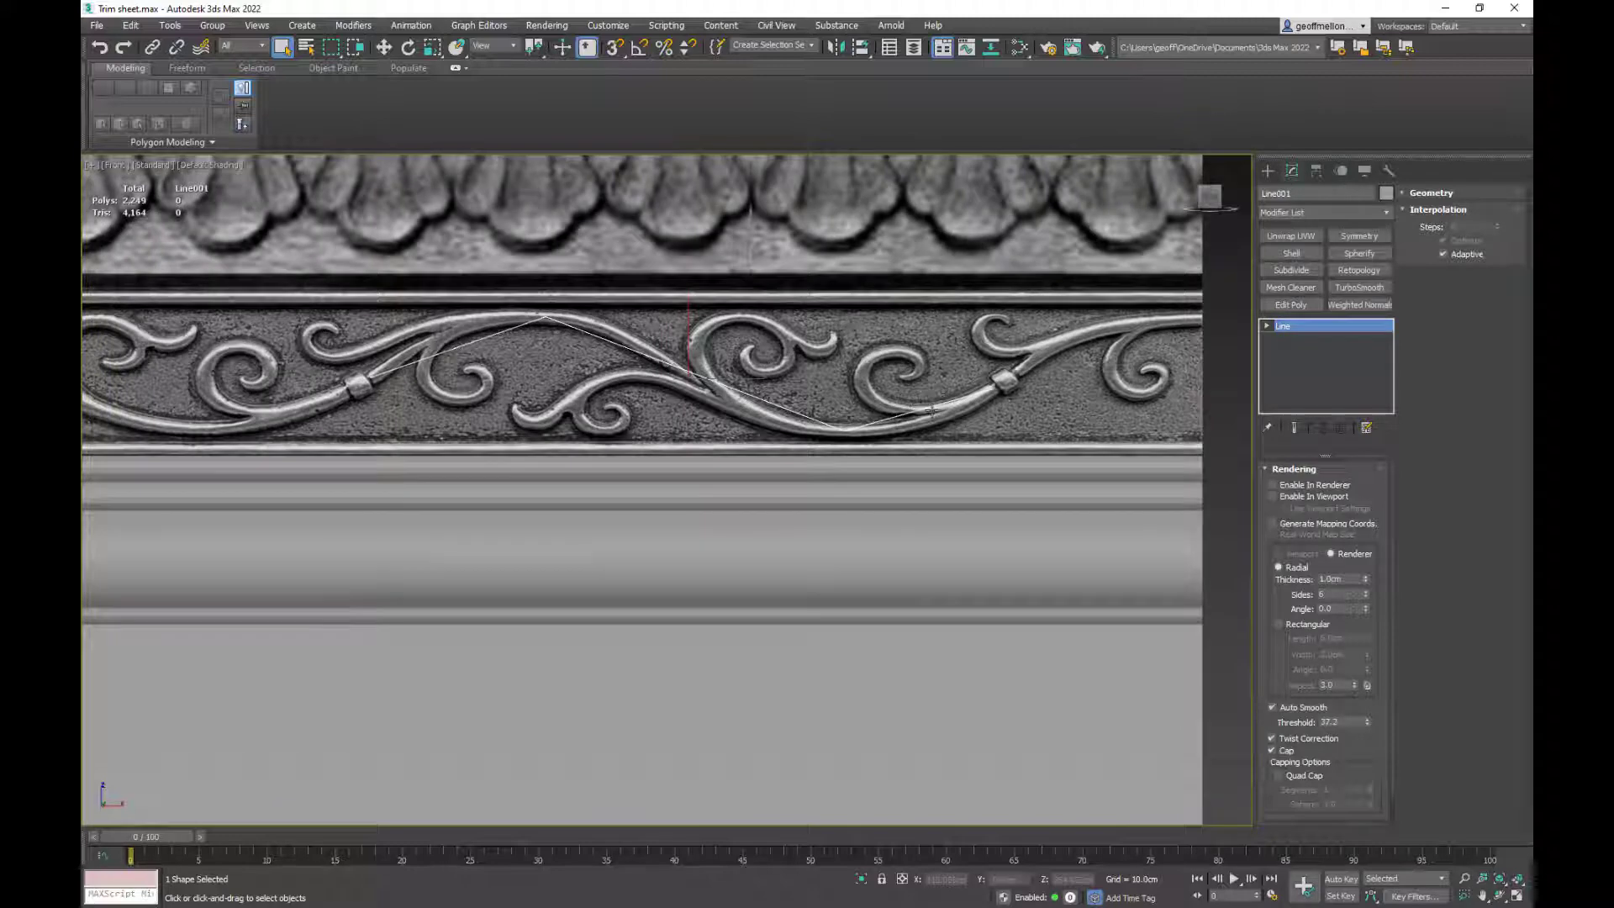
pyautogui.press('1')
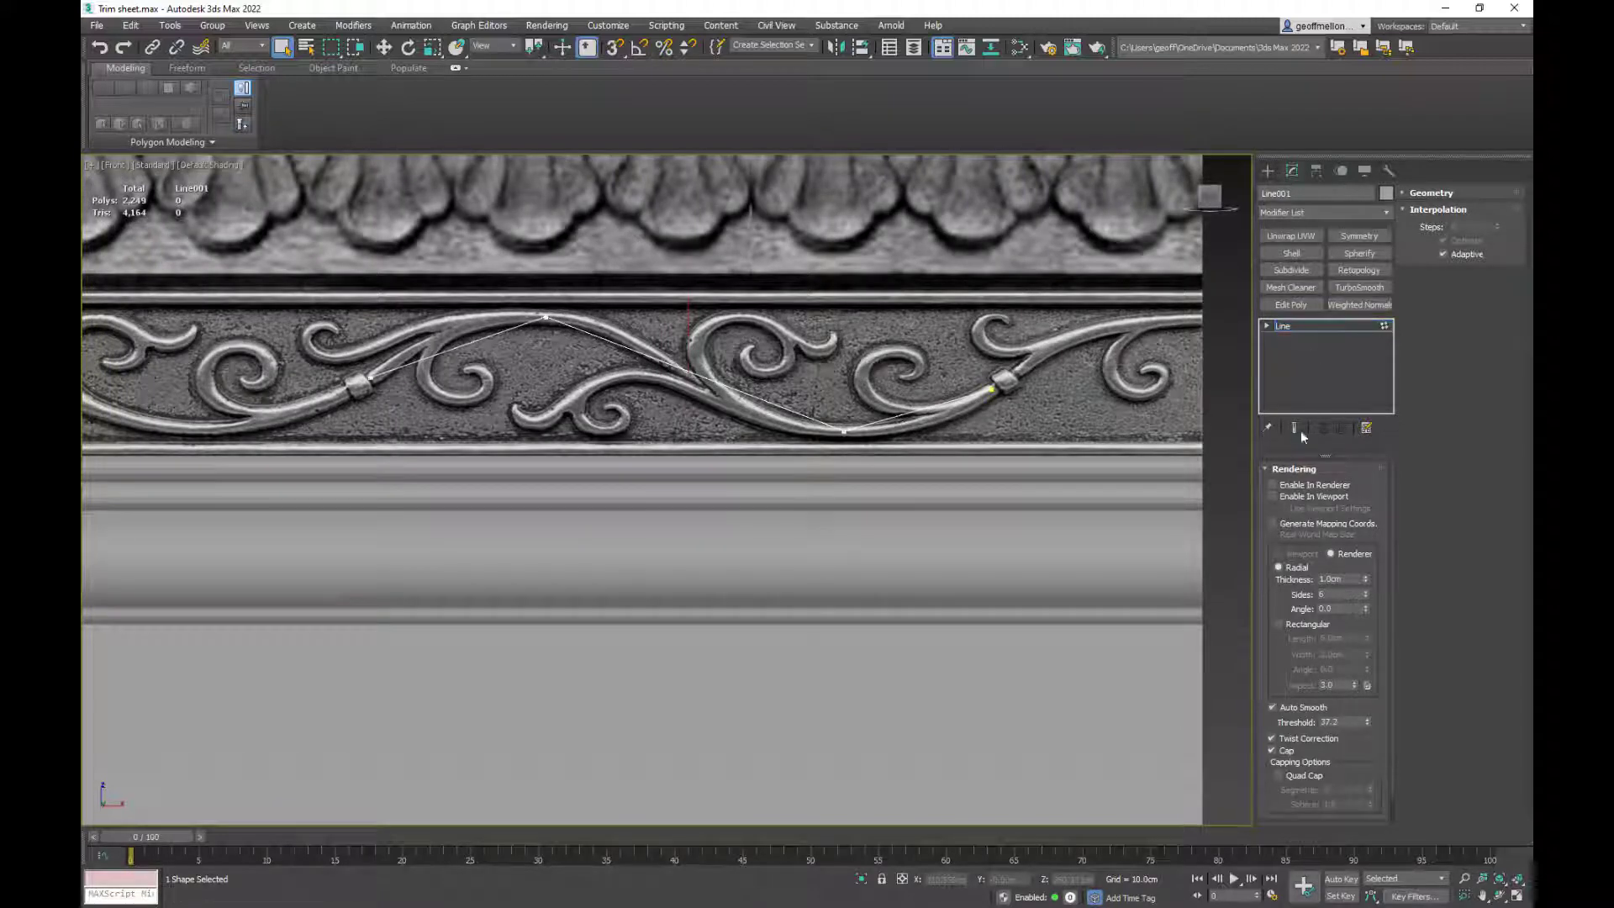
pyautogui.click(1311, 469)
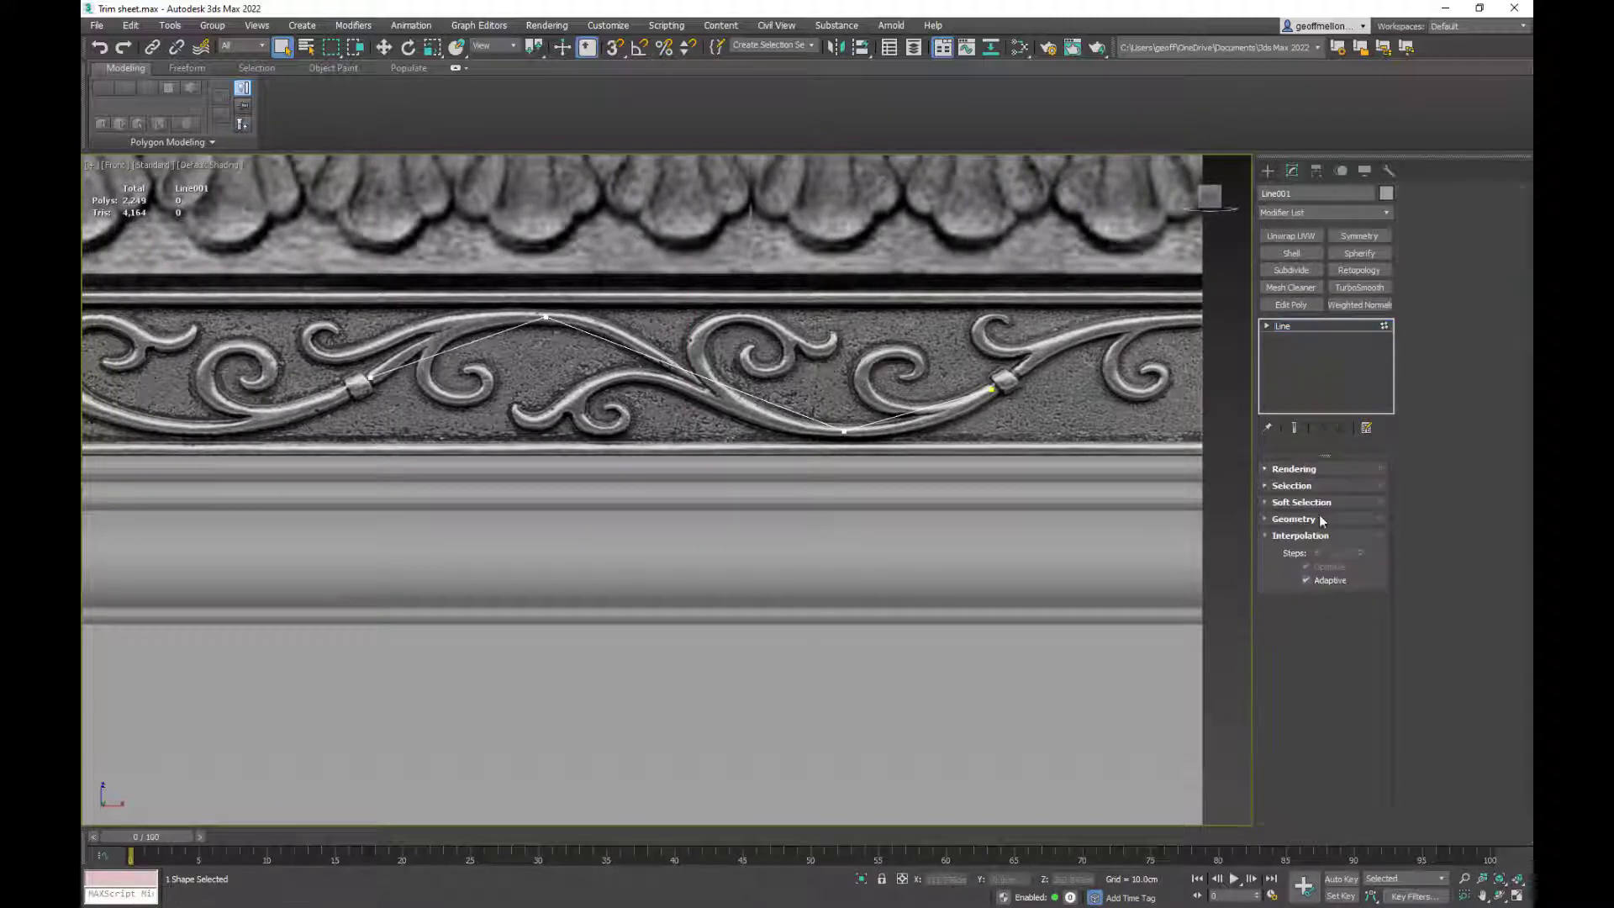
pyautogui.click(1292, 486)
pyautogui.moveTo(827, 441); pyautogui.dragTo(803, 403, button='middle')
# - Convert the line's lower bend vertex to Bezier and adjust its handle so the curve follows the vine stem
pyautogui.click(821, 393)
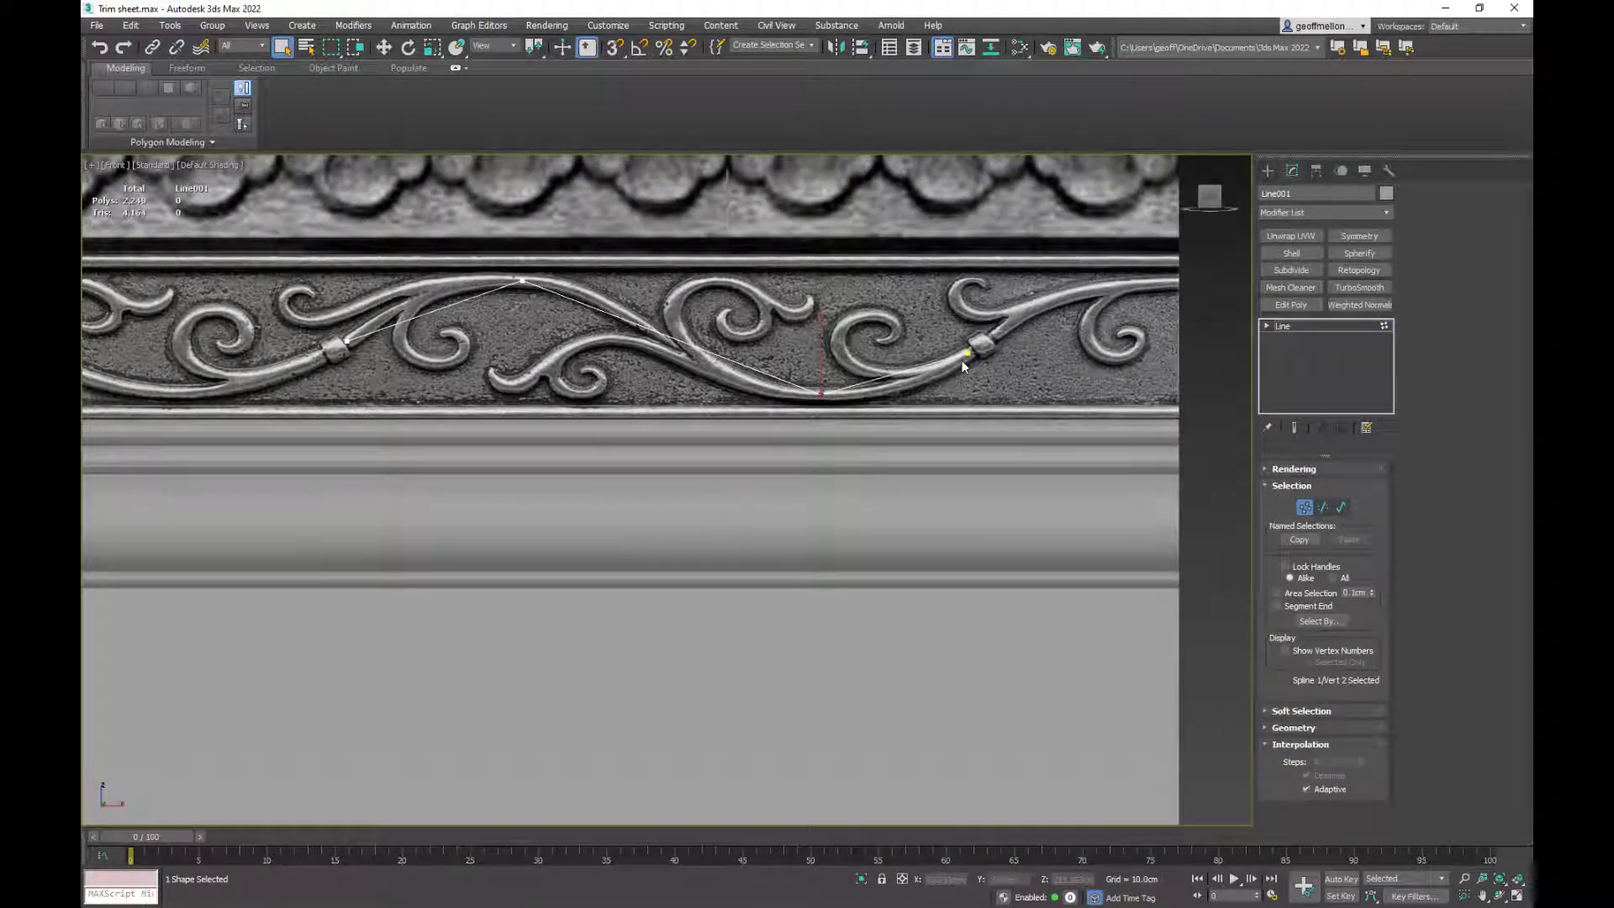
pyautogui.rightClick(835, 397)
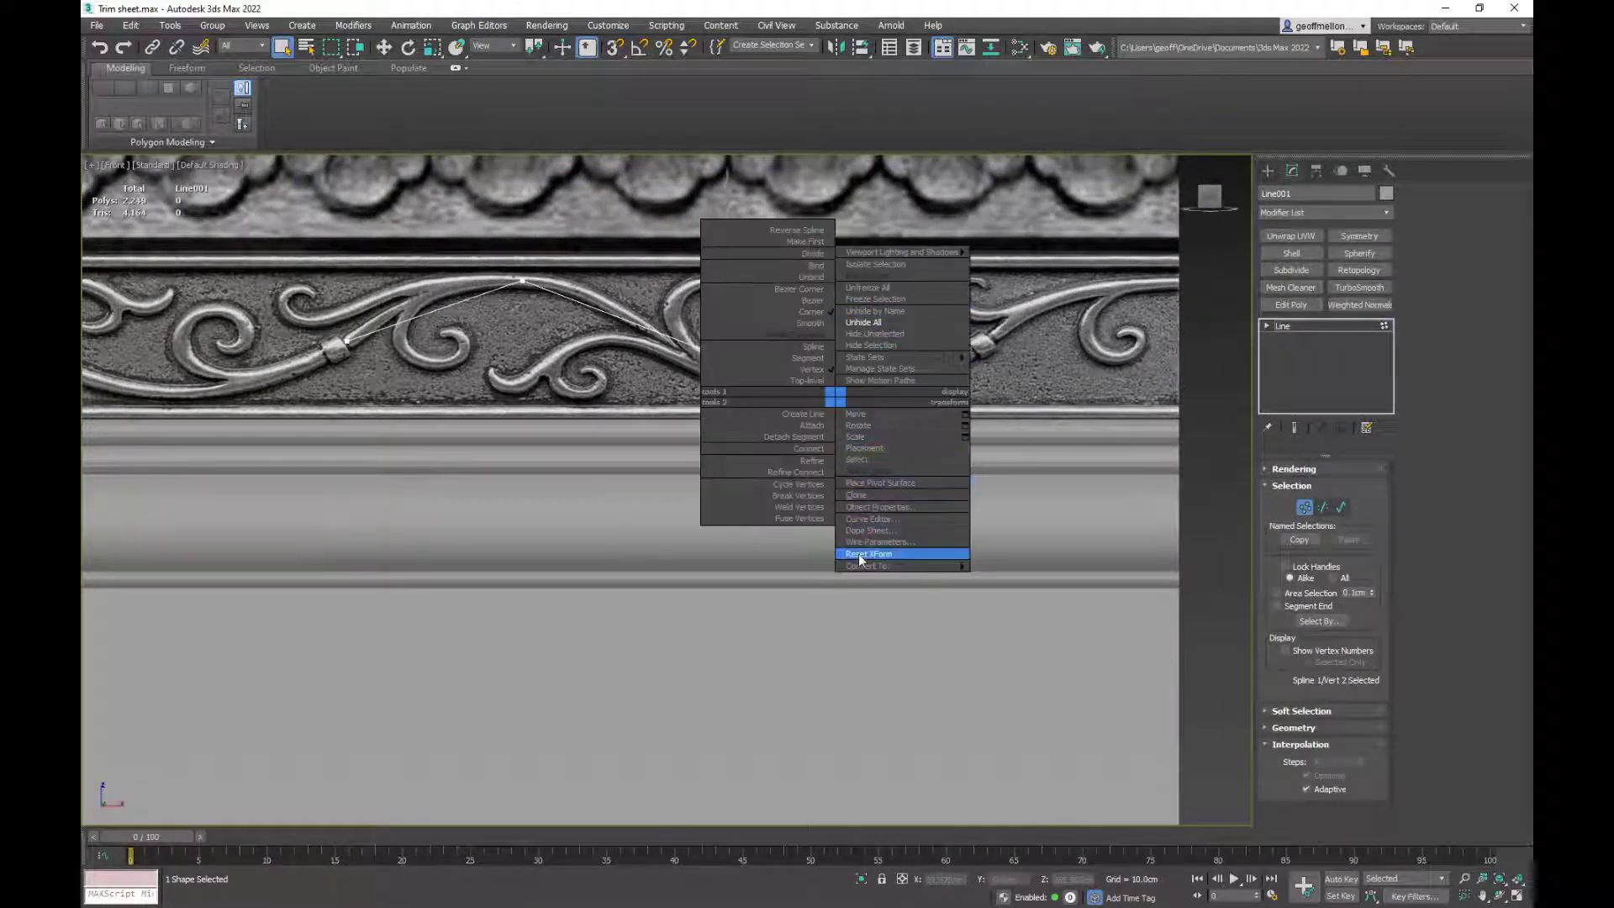
pyautogui.click(811, 300)
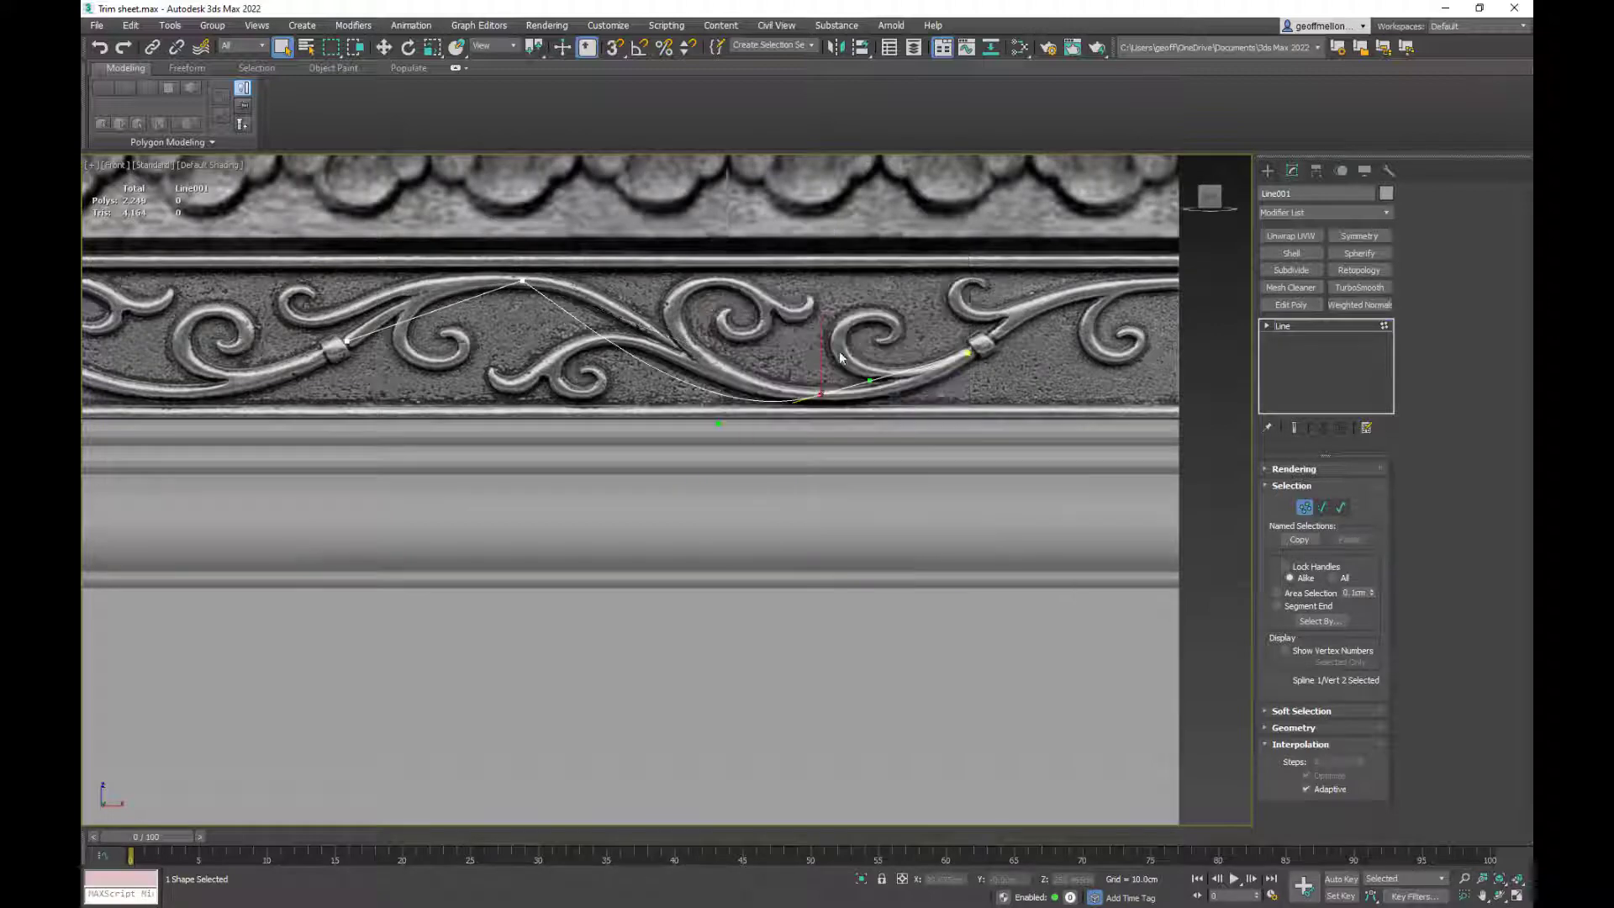
pyautogui.click(728, 421)
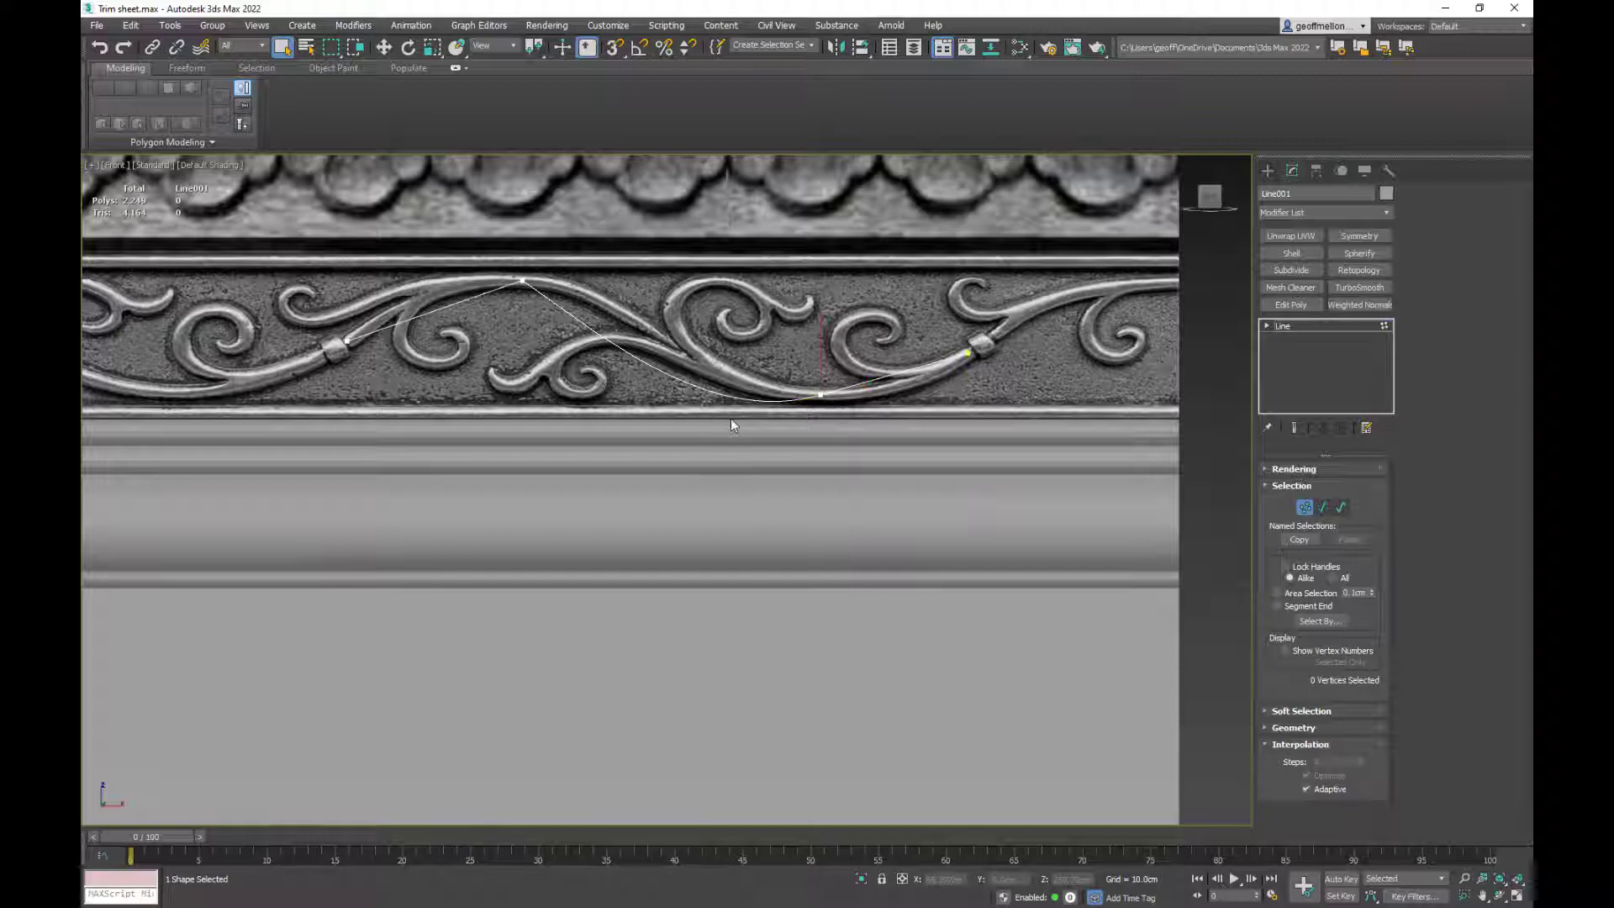
pyautogui.click(818, 395)
pyautogui.press('w')
pyautogui.moveTo(815, 437); pyautogui.dragTo(799, 475, button='middle')
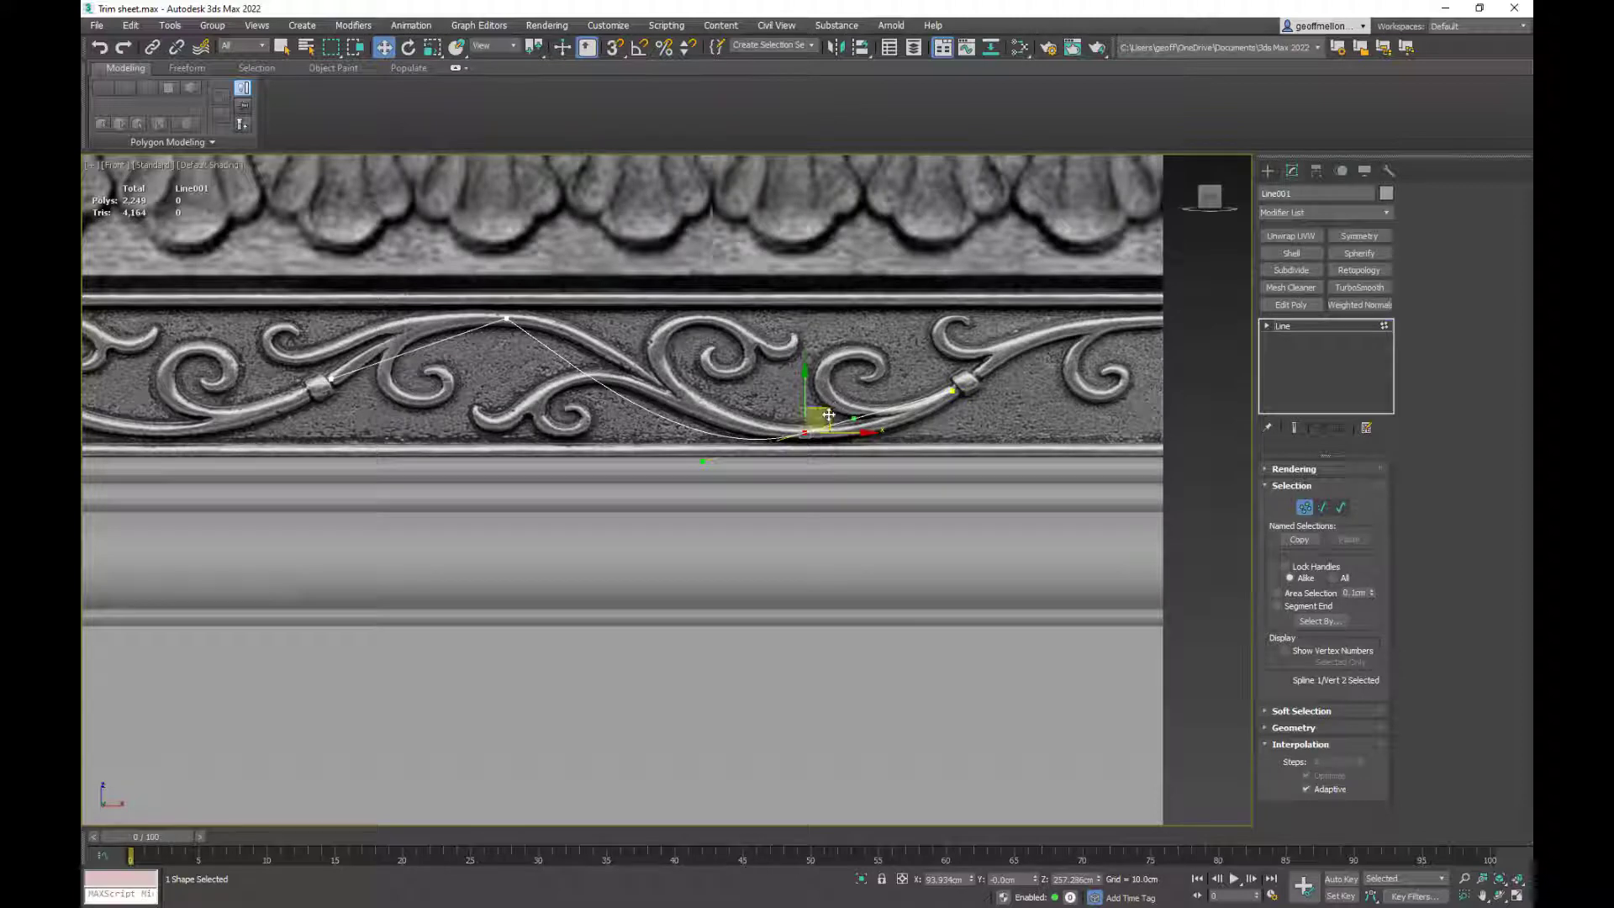
pyautogui.moveTo(703, 464); pyautogui.dragTo(707, 428)
# - Convert the line's upper bend vertex to Bezier, then fit its position and handles to the crest of the vine
pyautogui.click(506, 318)
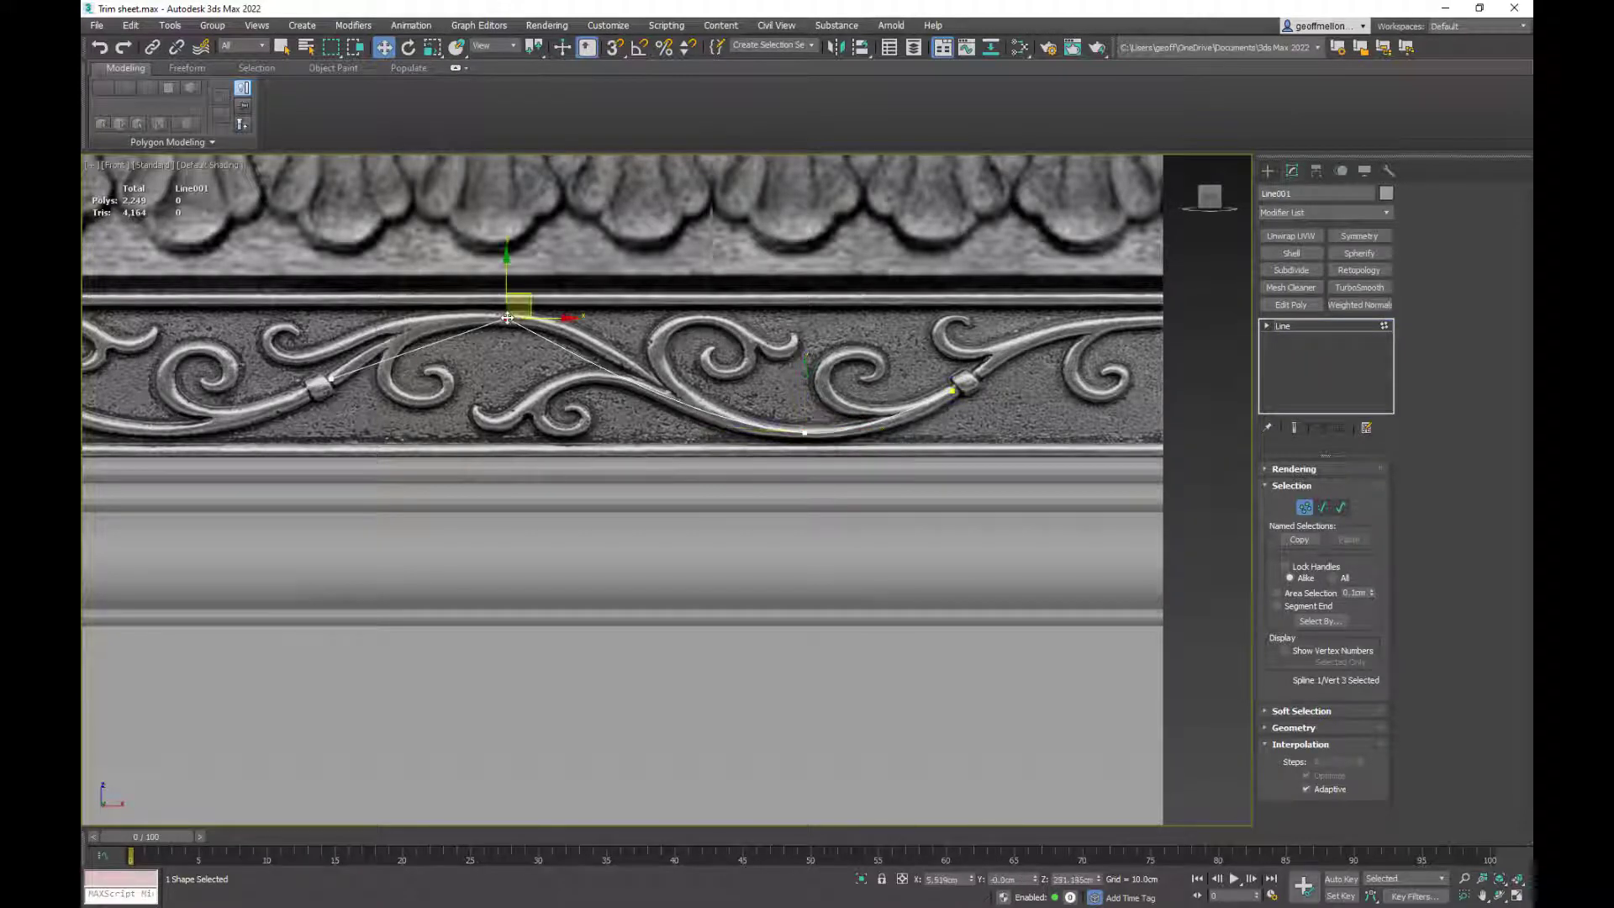
pyautogui.rightClick(617, 258)
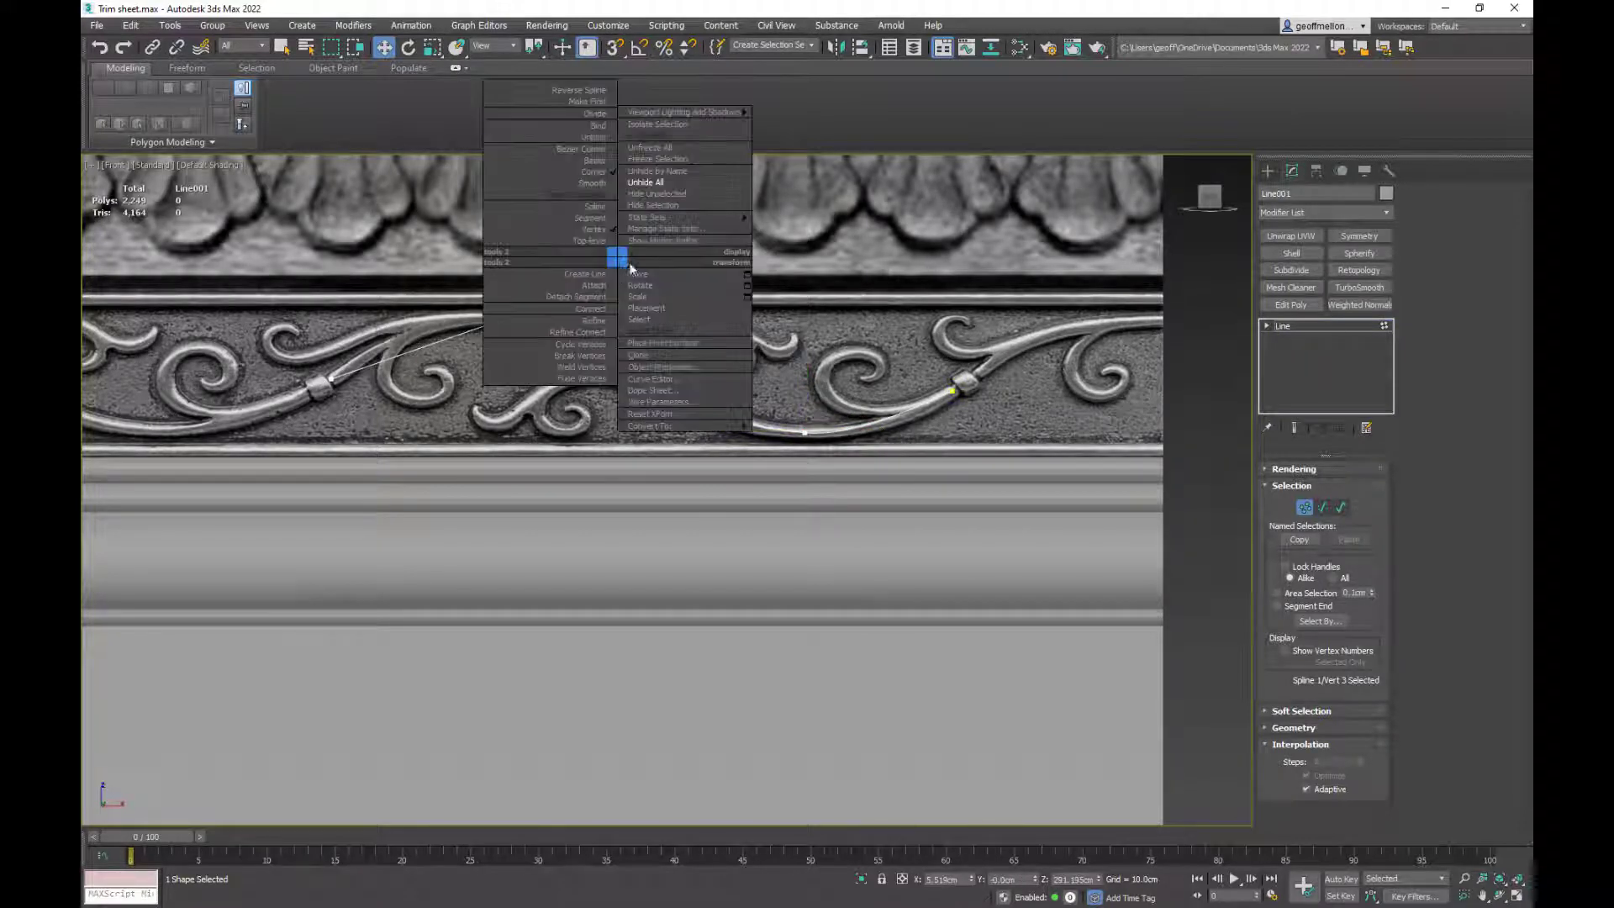
pyautogui.click(597, 159)
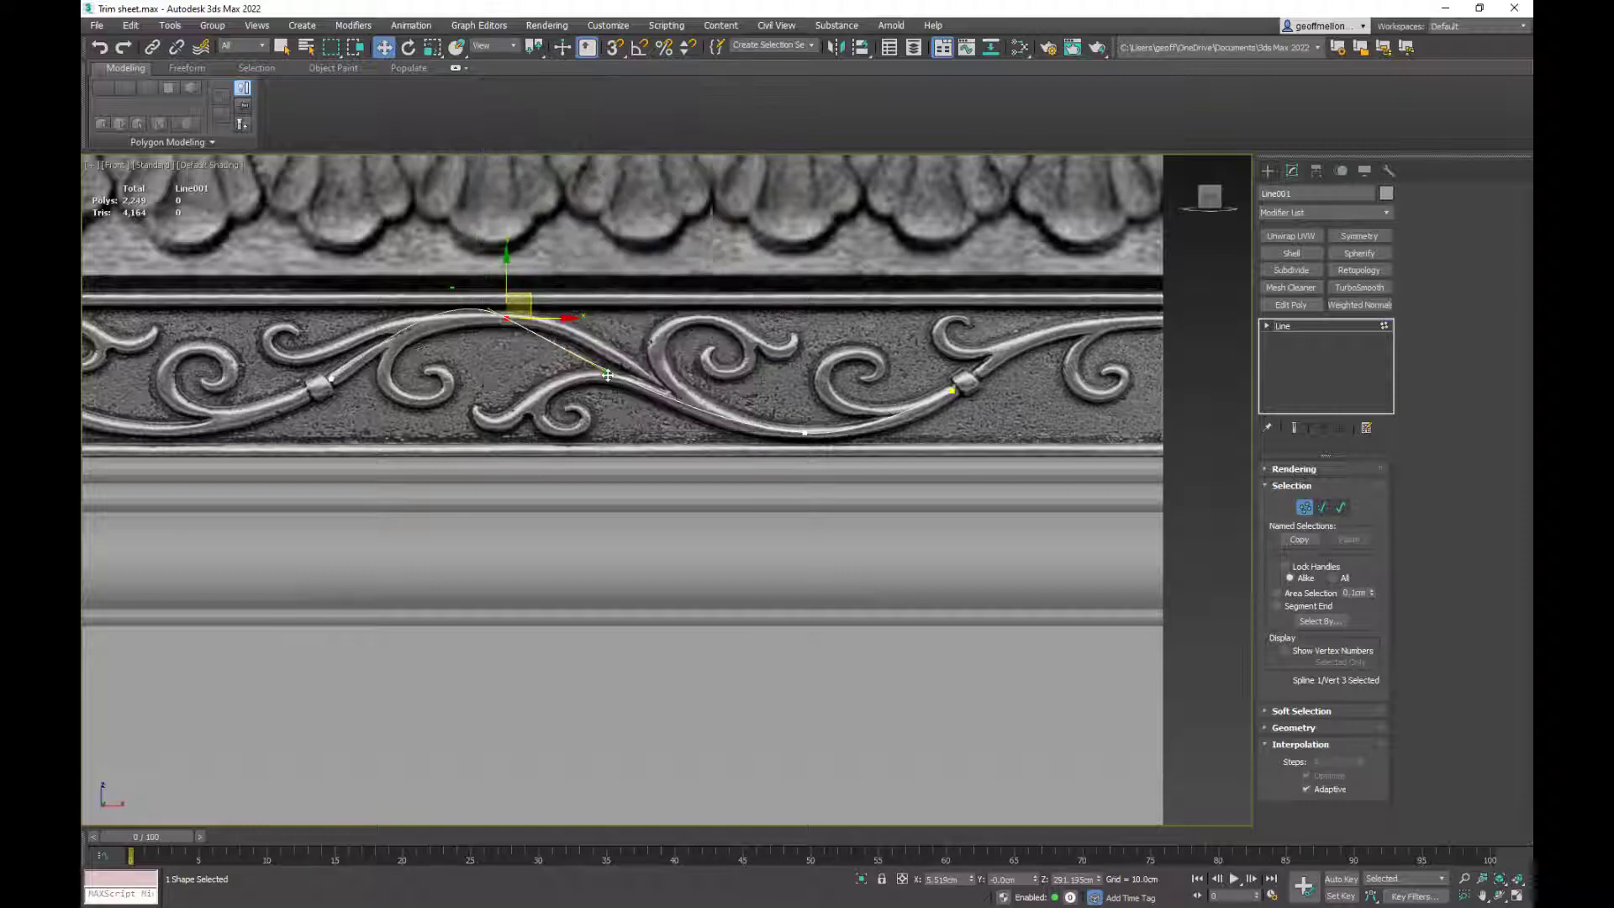
pyautogui.moveTo(608, 374); pyautogui.dragTo(631, 327)
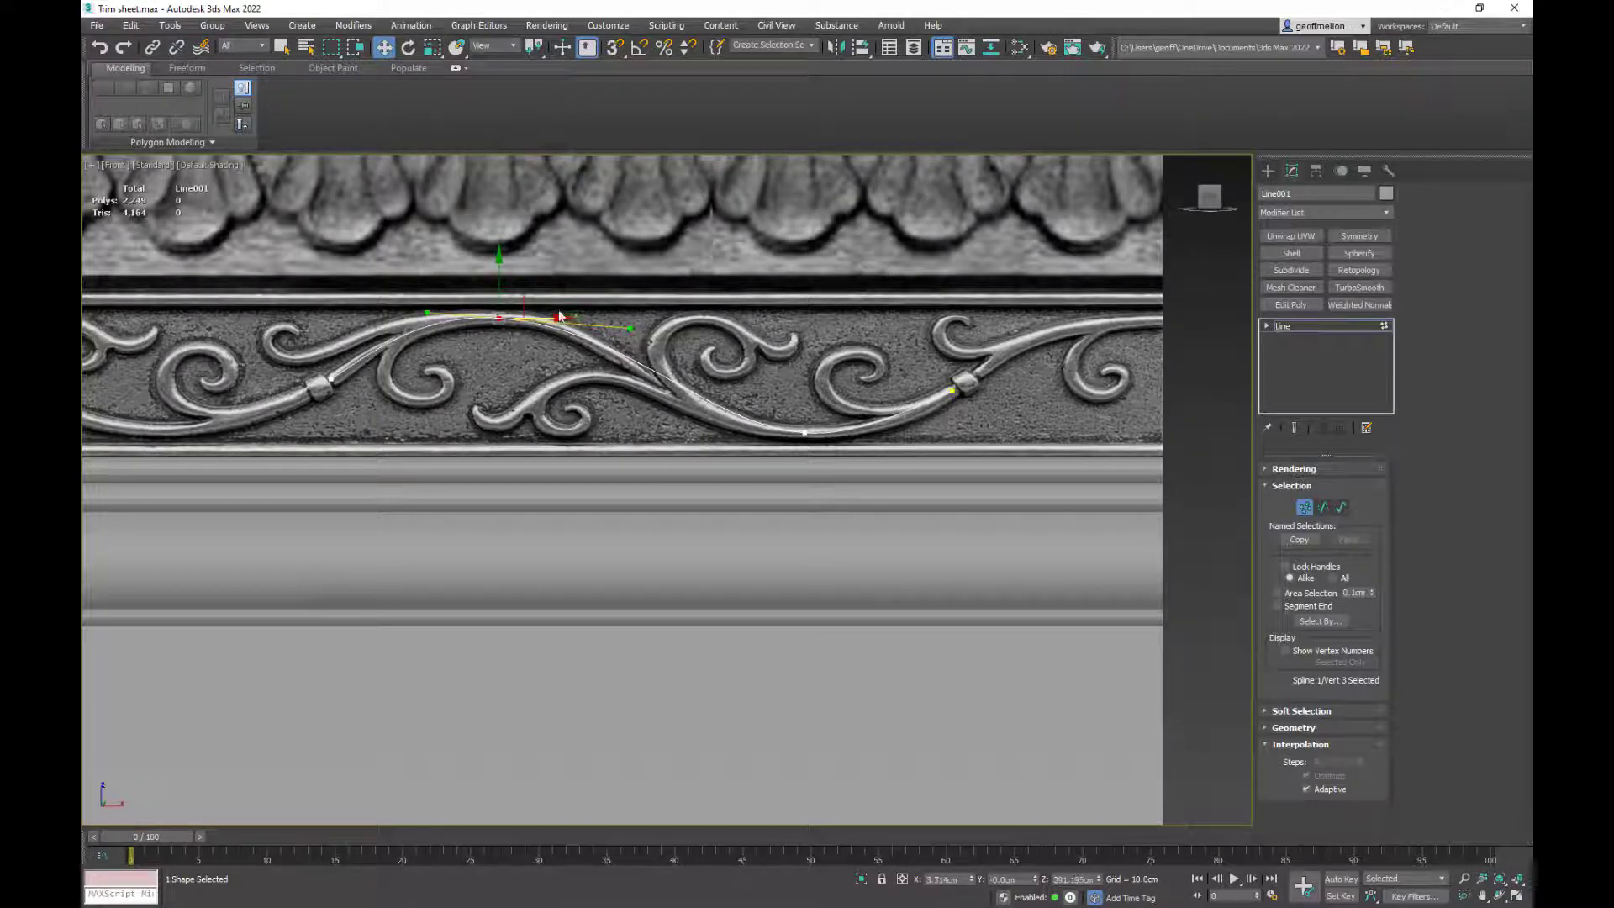
pyautogui.moveTo(525, 297); pyautogui.dragTo(529, 298)
pyautogui.moveTo(631, 326)
pyautogui.mouseDown()
pyautogui.moveTo(547, 318)
pyautogui.moveTo(607, 318)
pyautogui.mouseUp()
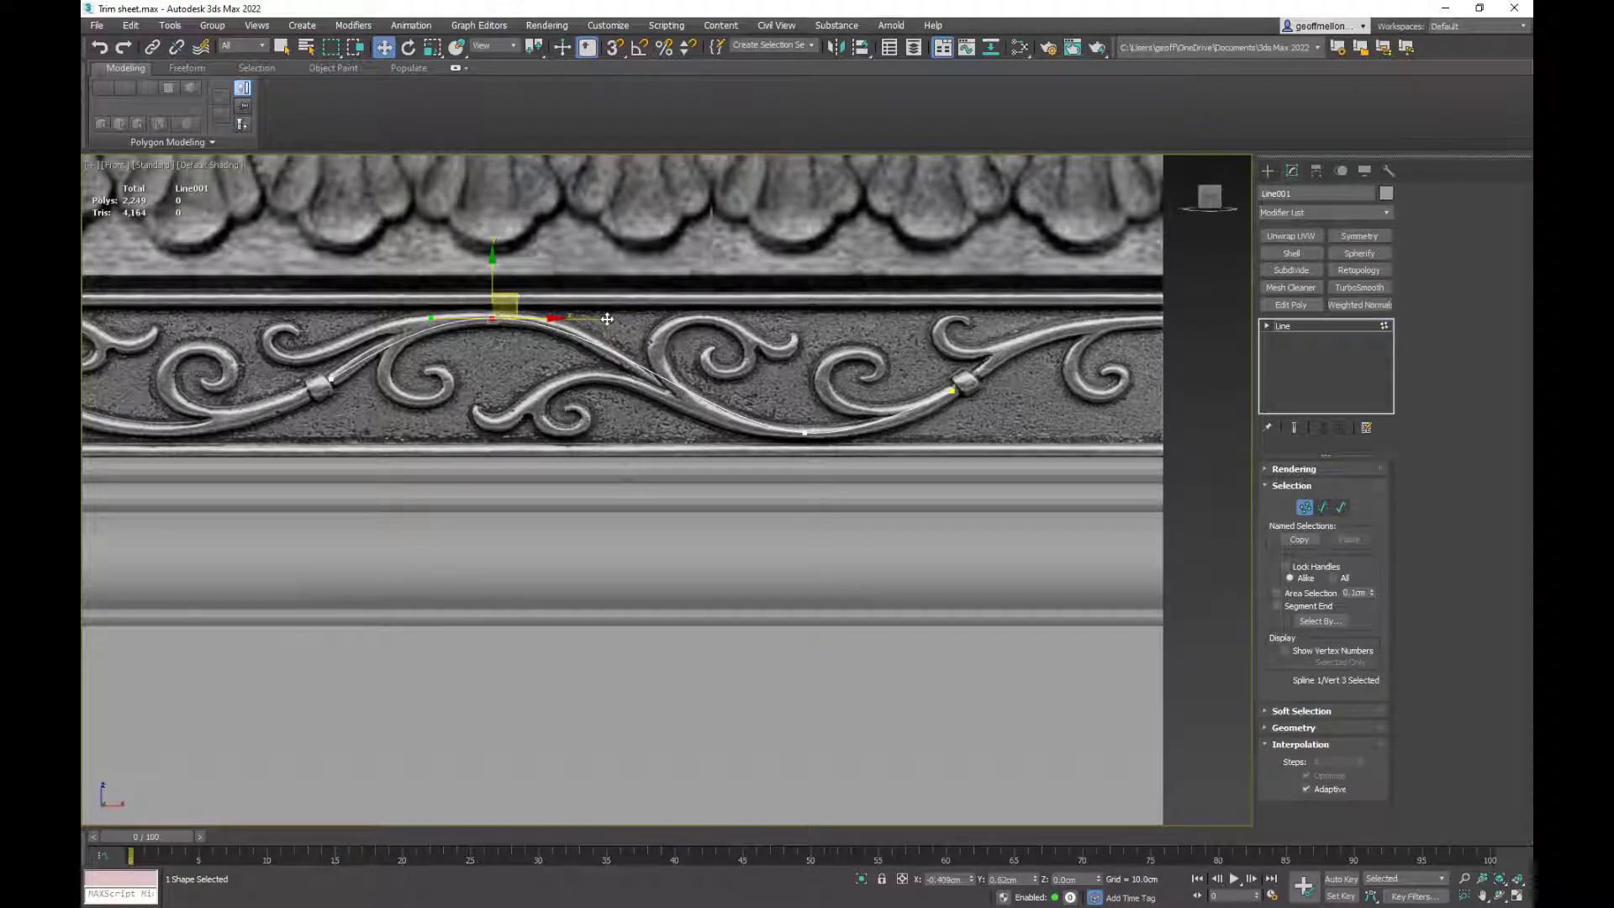
# - Refine the lower bend vertex by flattening its handle and nudging the vertex along the vine's trough
pyautogui.click(800, 431)
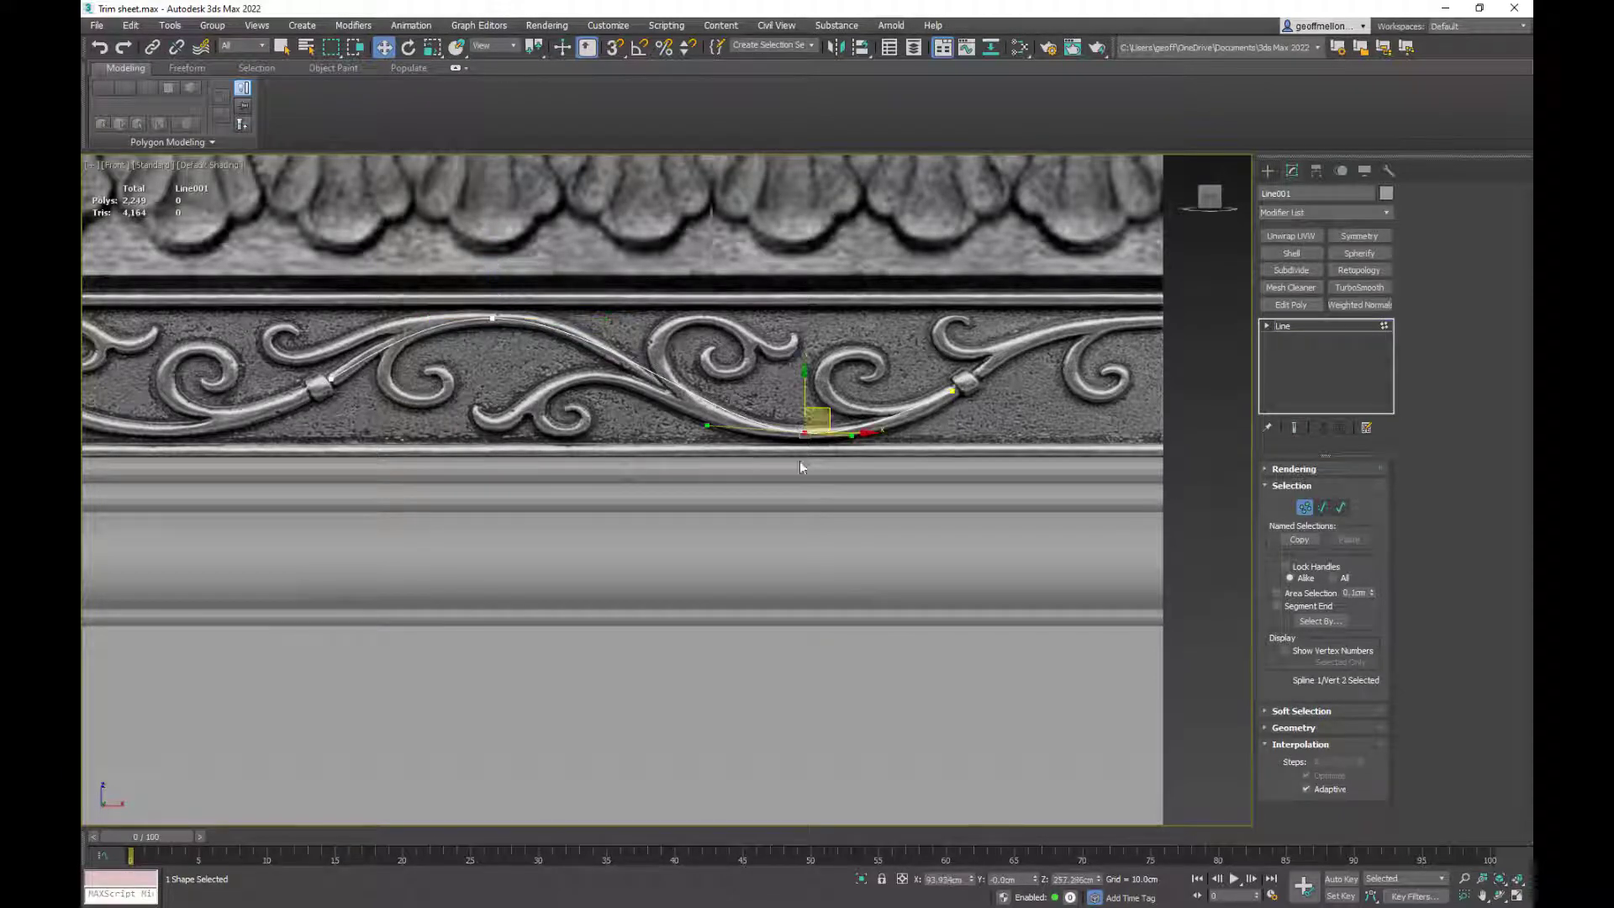
pyautogui.moveTo(707, 427); pyautogui.dragTo(716, 431)
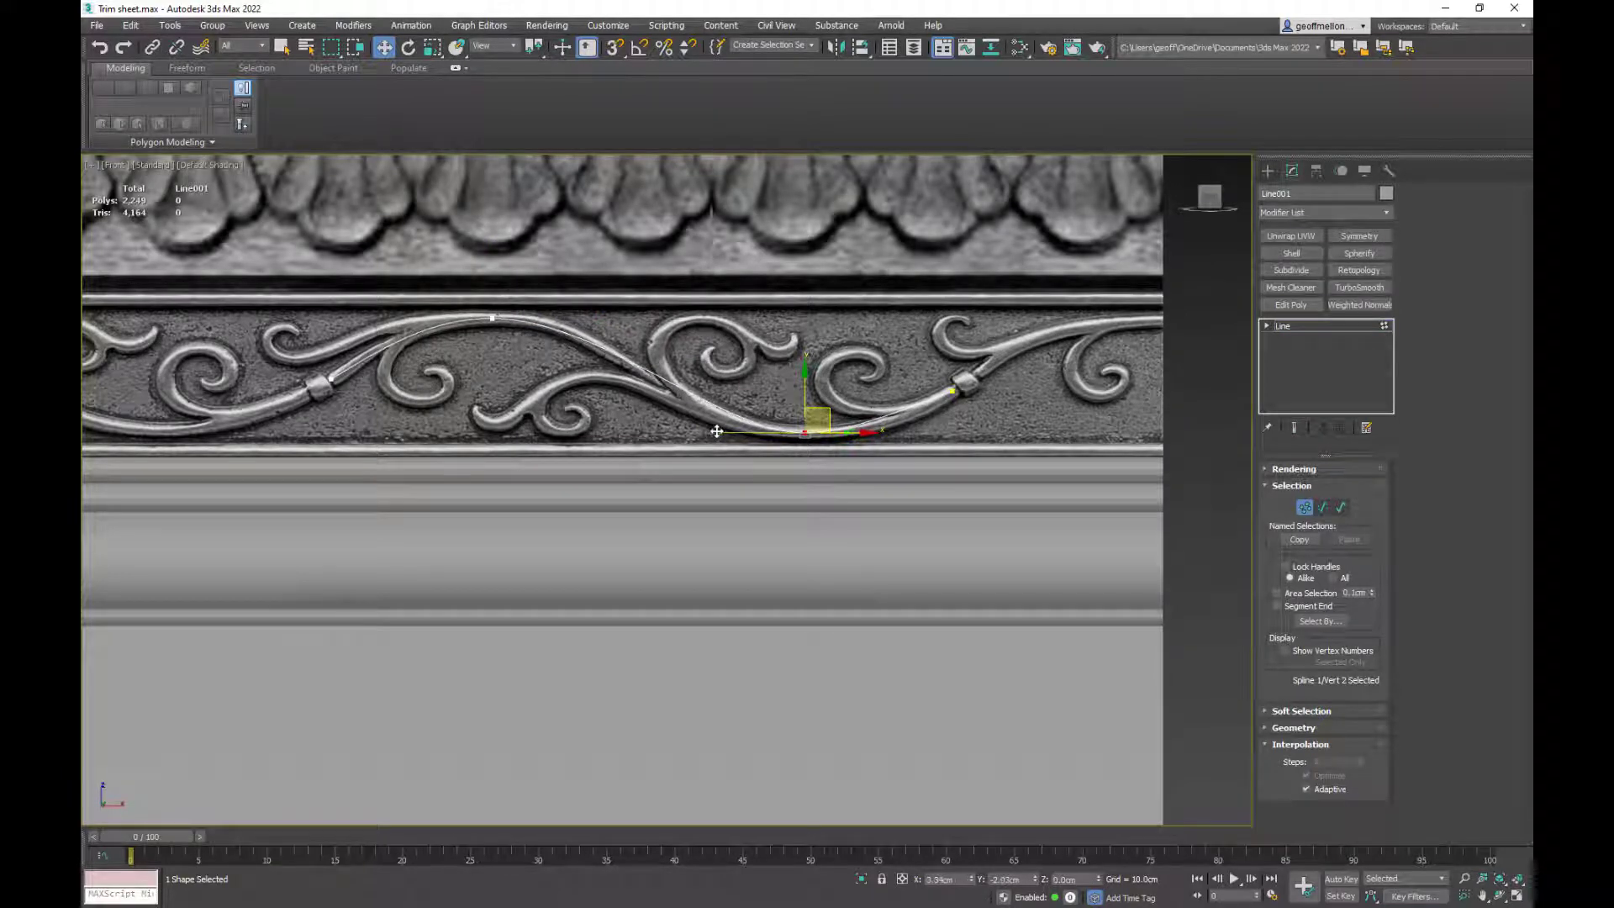
pyautogui.moveTo(831, 409)
pyautogui.mouseDown()
pyautogui.moveTo(866, 441)
pyautogui.moveTo(832, 412)
pyautogui.mouseUp()
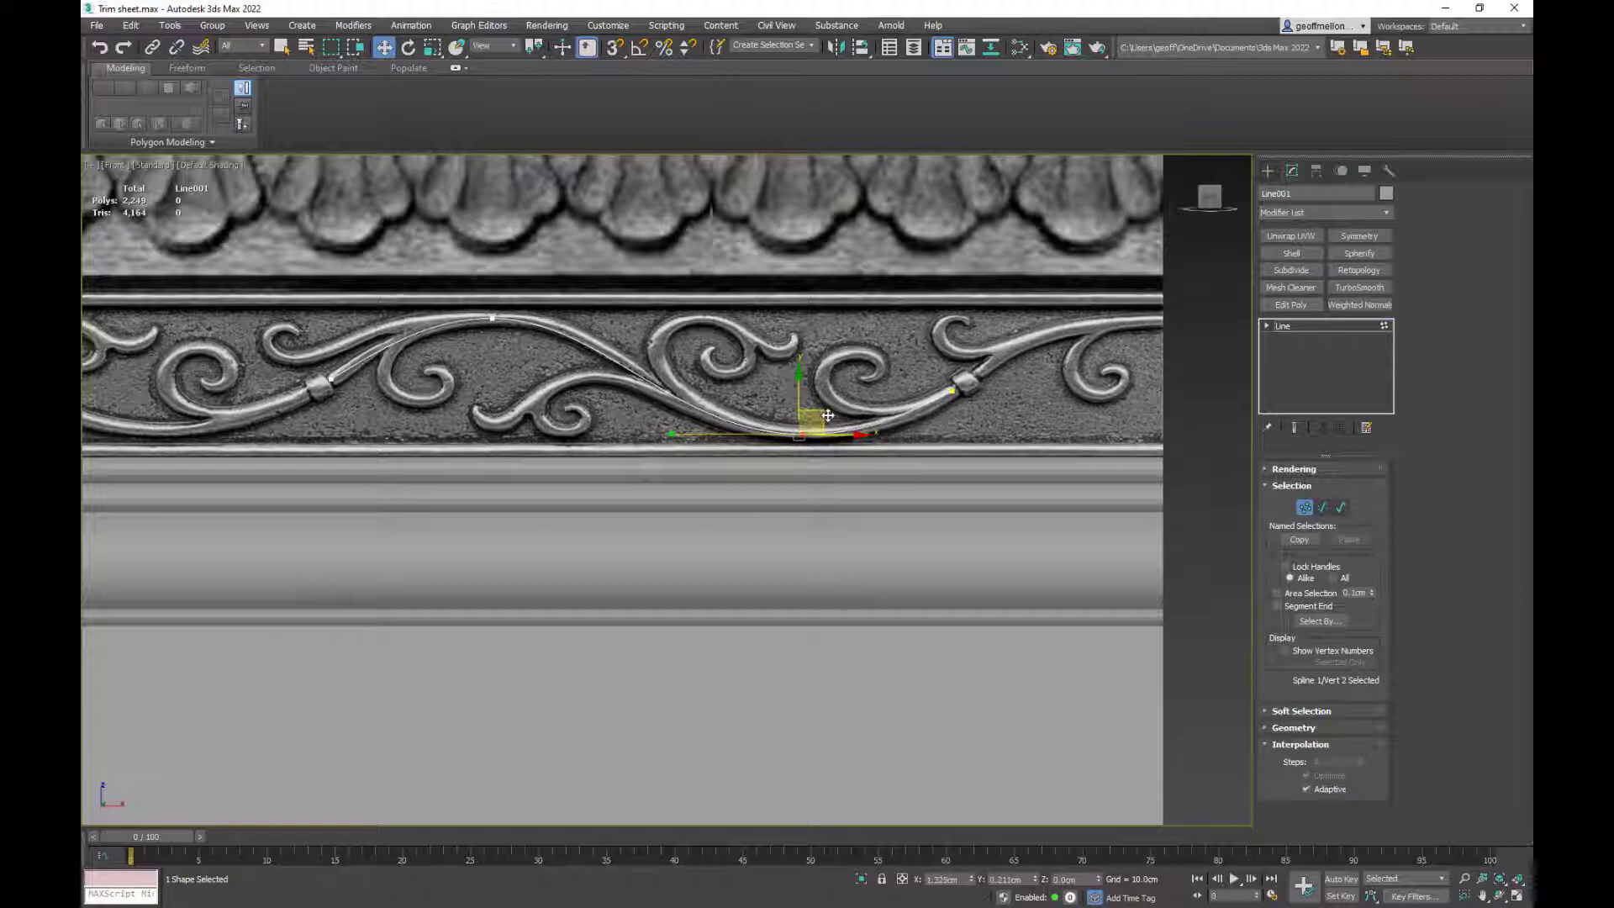
# - Move the line's end vertex onto the vine's collar and stretch the crest vertex's handles into a level tangent along the stem
pyautogui.click(495, 317)
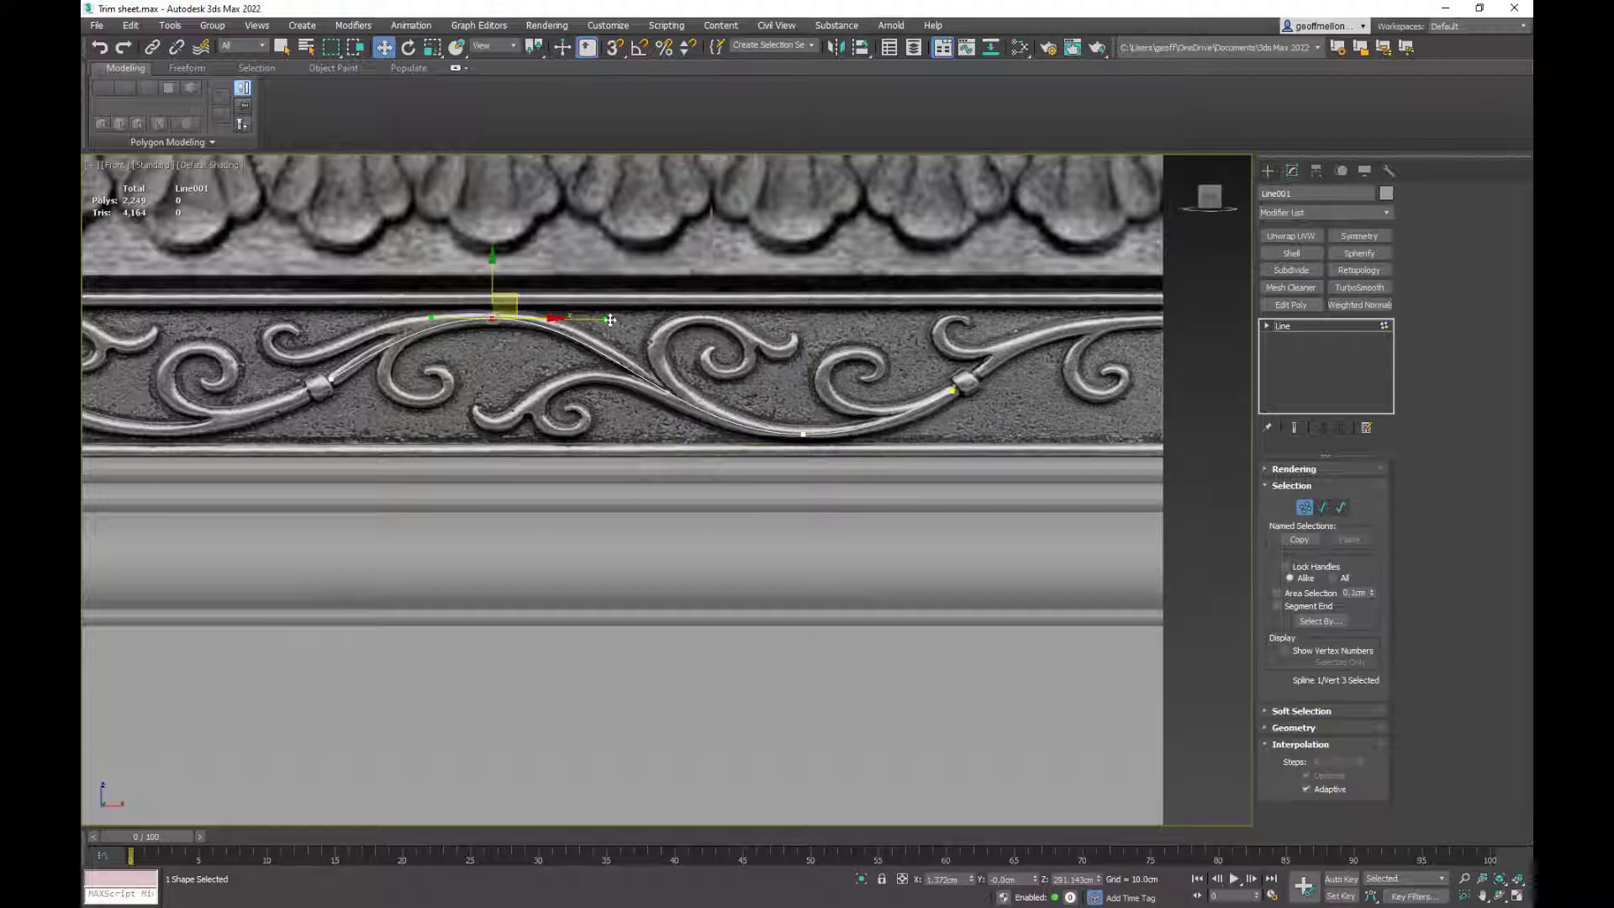
pyautogui.moveTo(610, 319); pyautogui.dragTo(609, 317)
pyautogui.click(955, 391)
pyautogui.moveTo(957, 388); pyautogui.dragTo(963, 387)
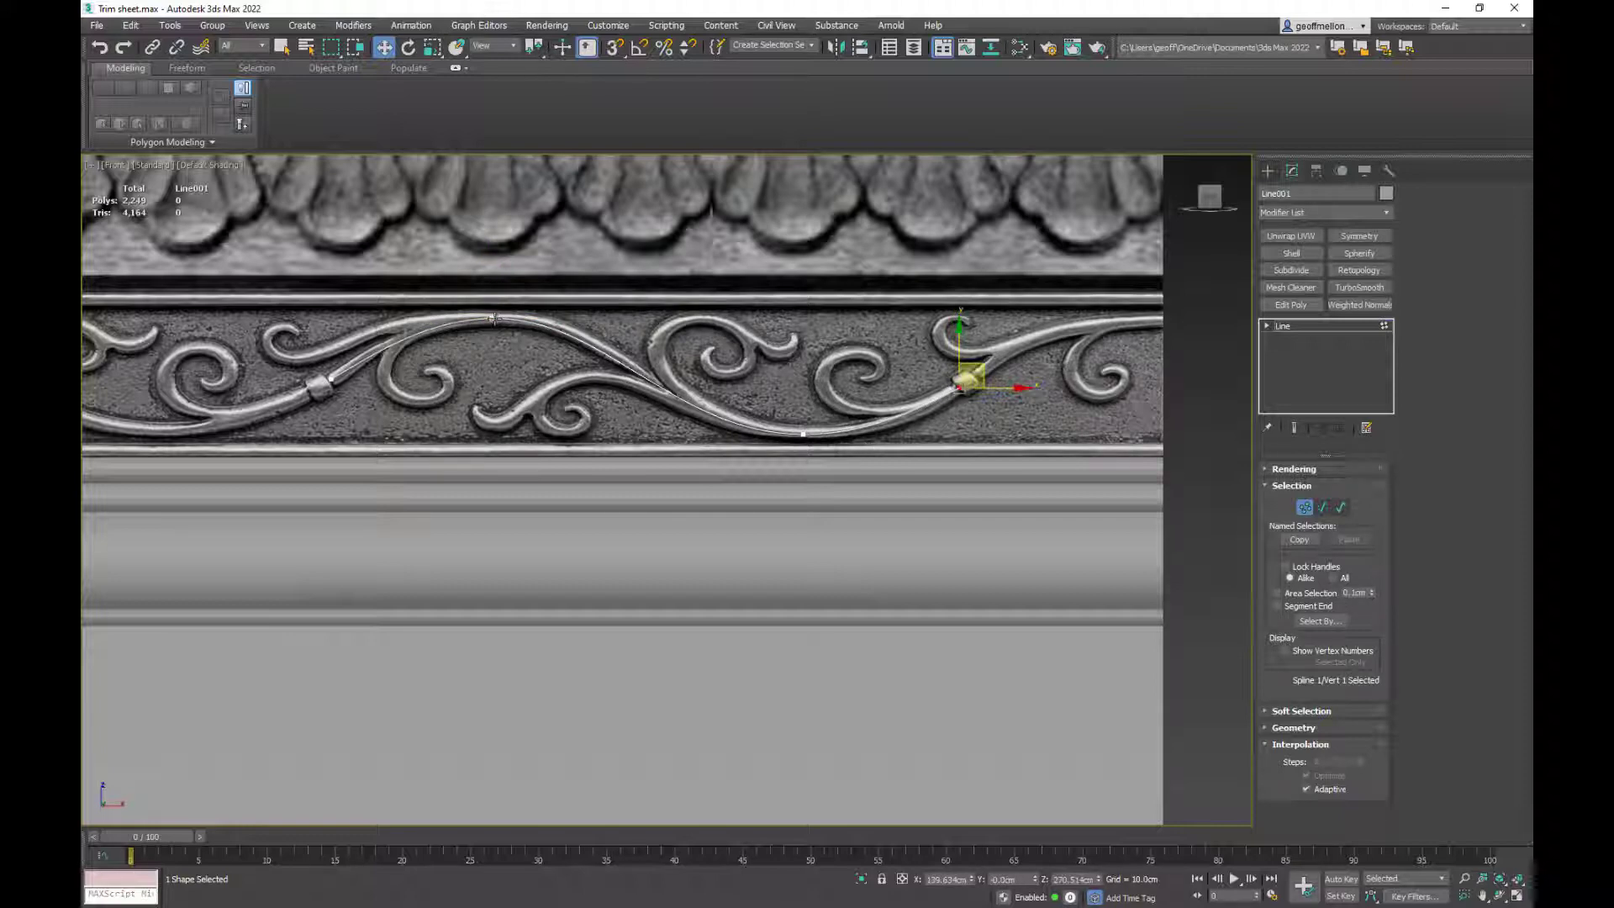
pyautogui.click(493, 318)
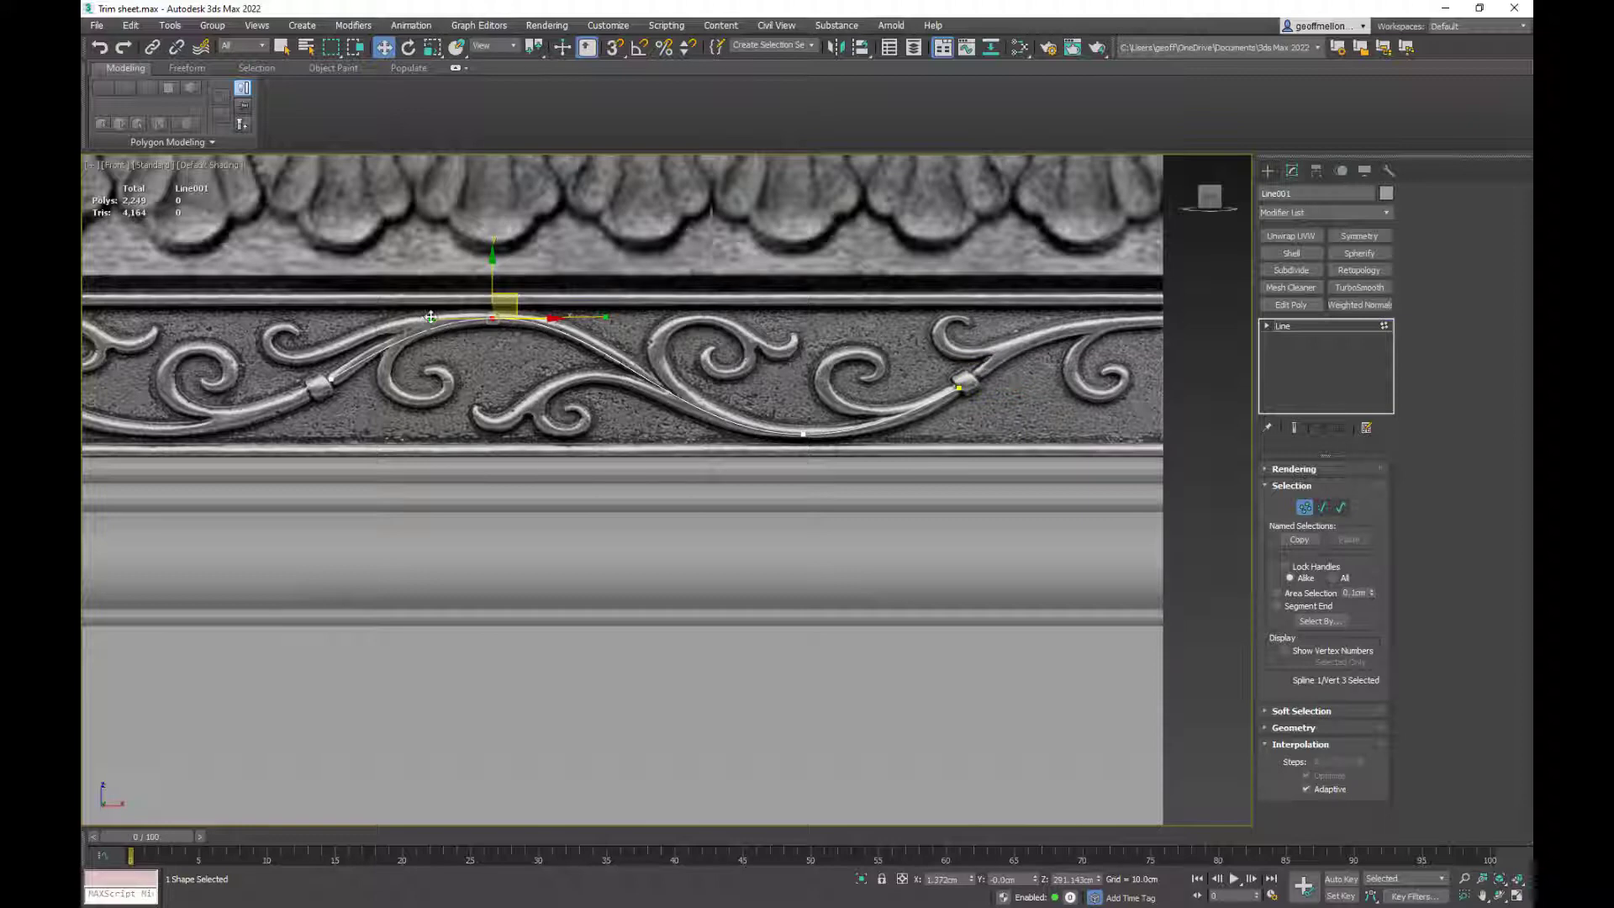
pyautogui.moveTo(431, 317); pyautogui.dragTo(413, 319)
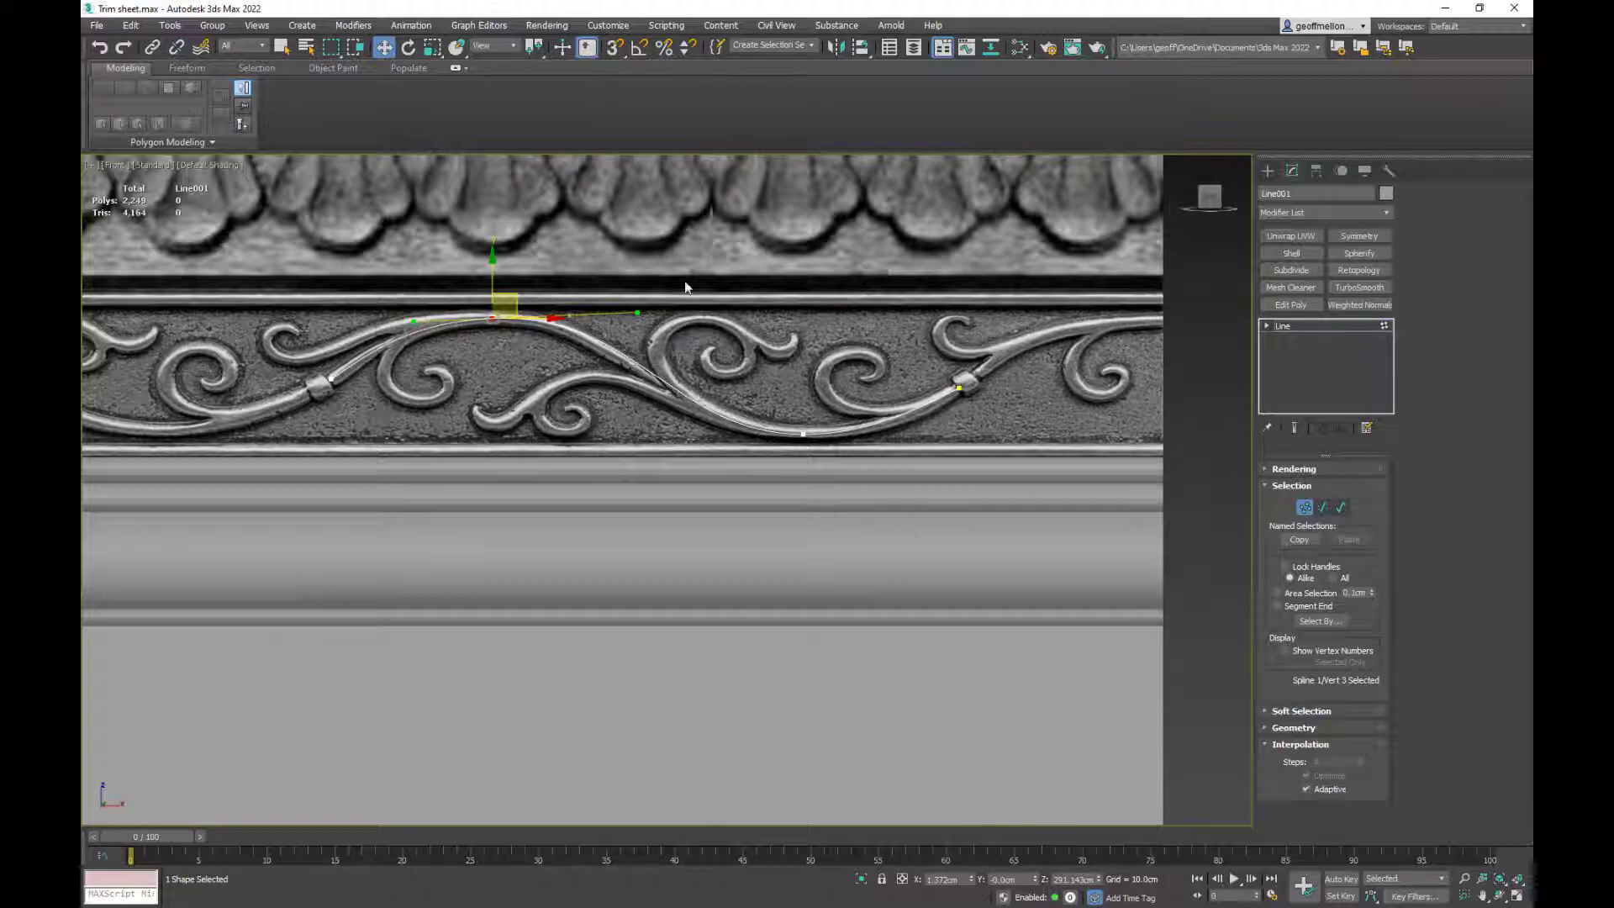
pyautogui.moveTo(638, 311); pyautogui.dragTo(634, 318)
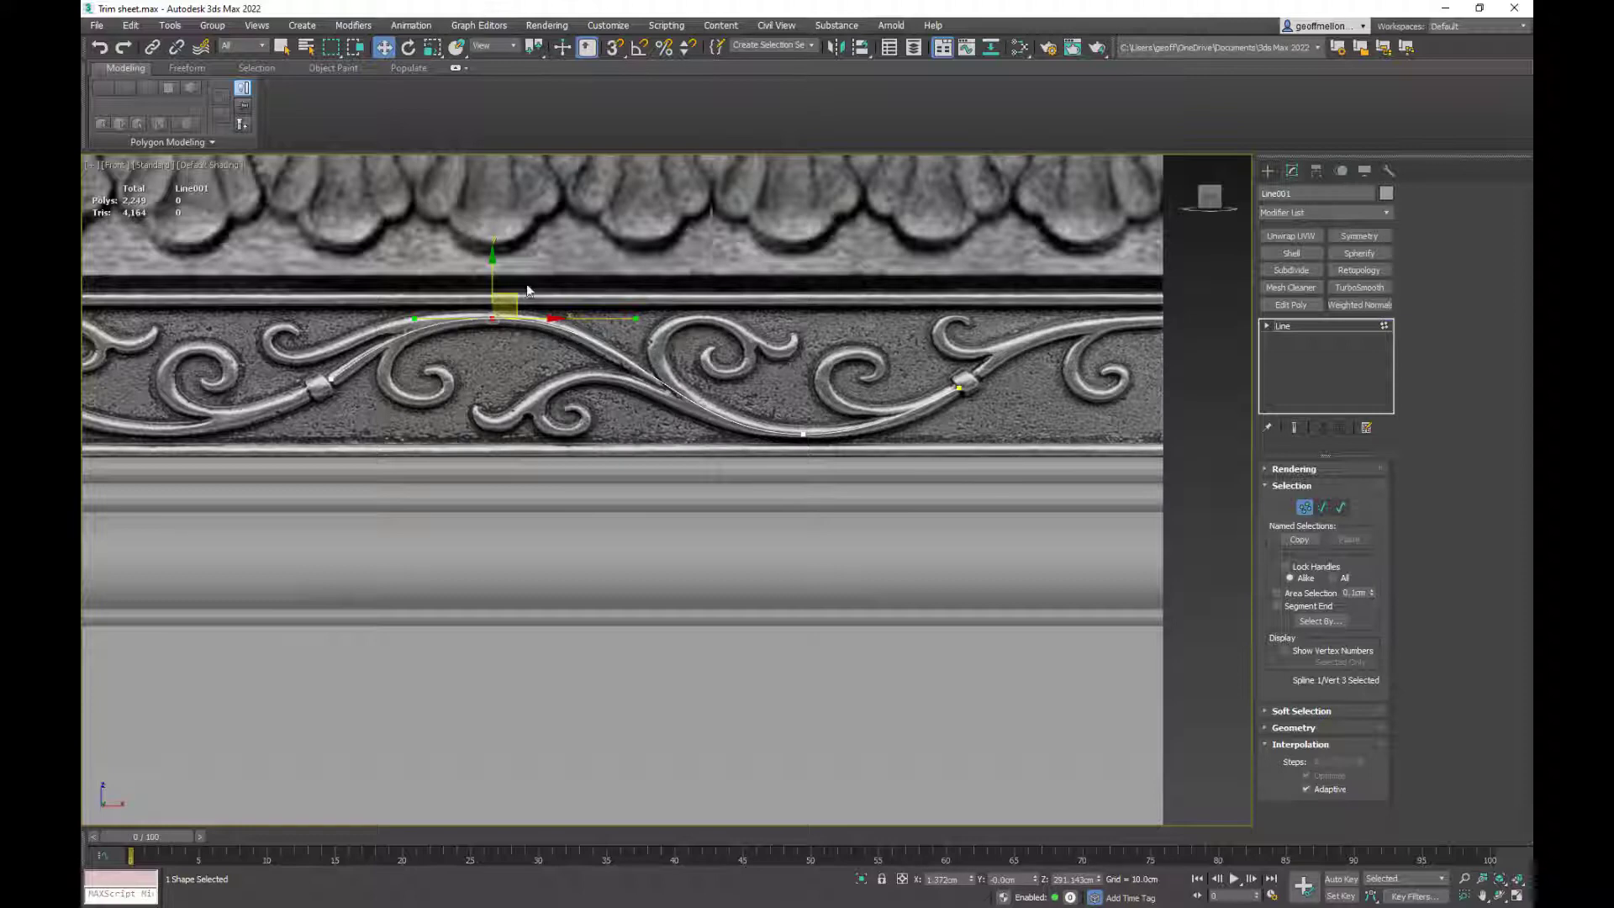
# - Enable the vine stem line's rendered thickness in the viewport
pyautogui.moveTo(977, 444); pyautogui.dragTo(979, 374, button='middle')
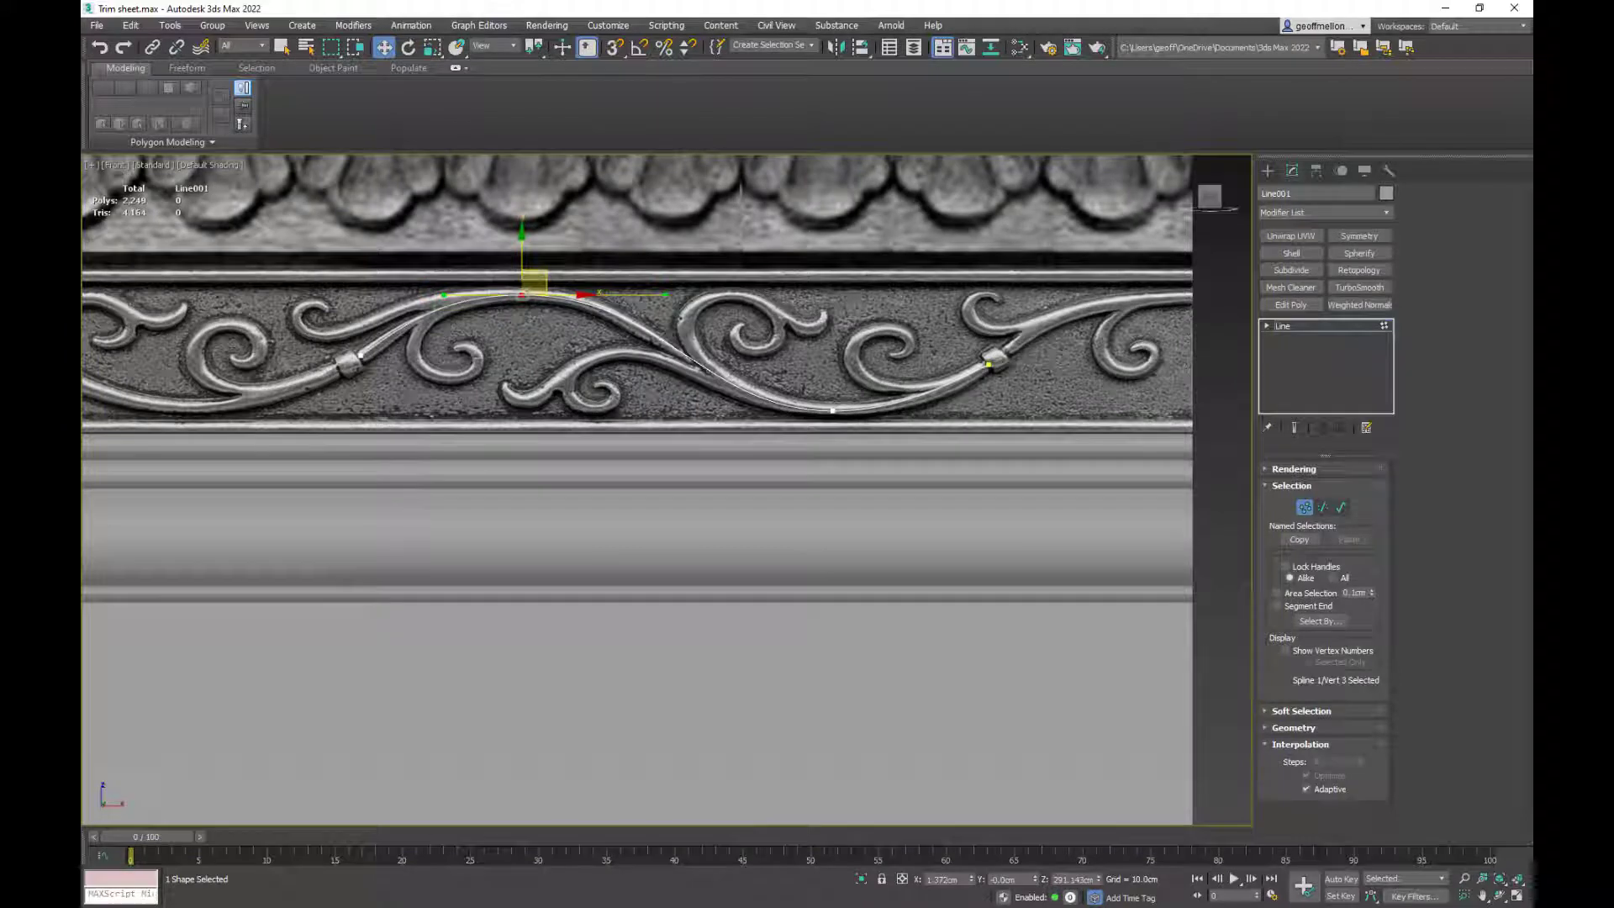
pyautogui.click(1295, 469)
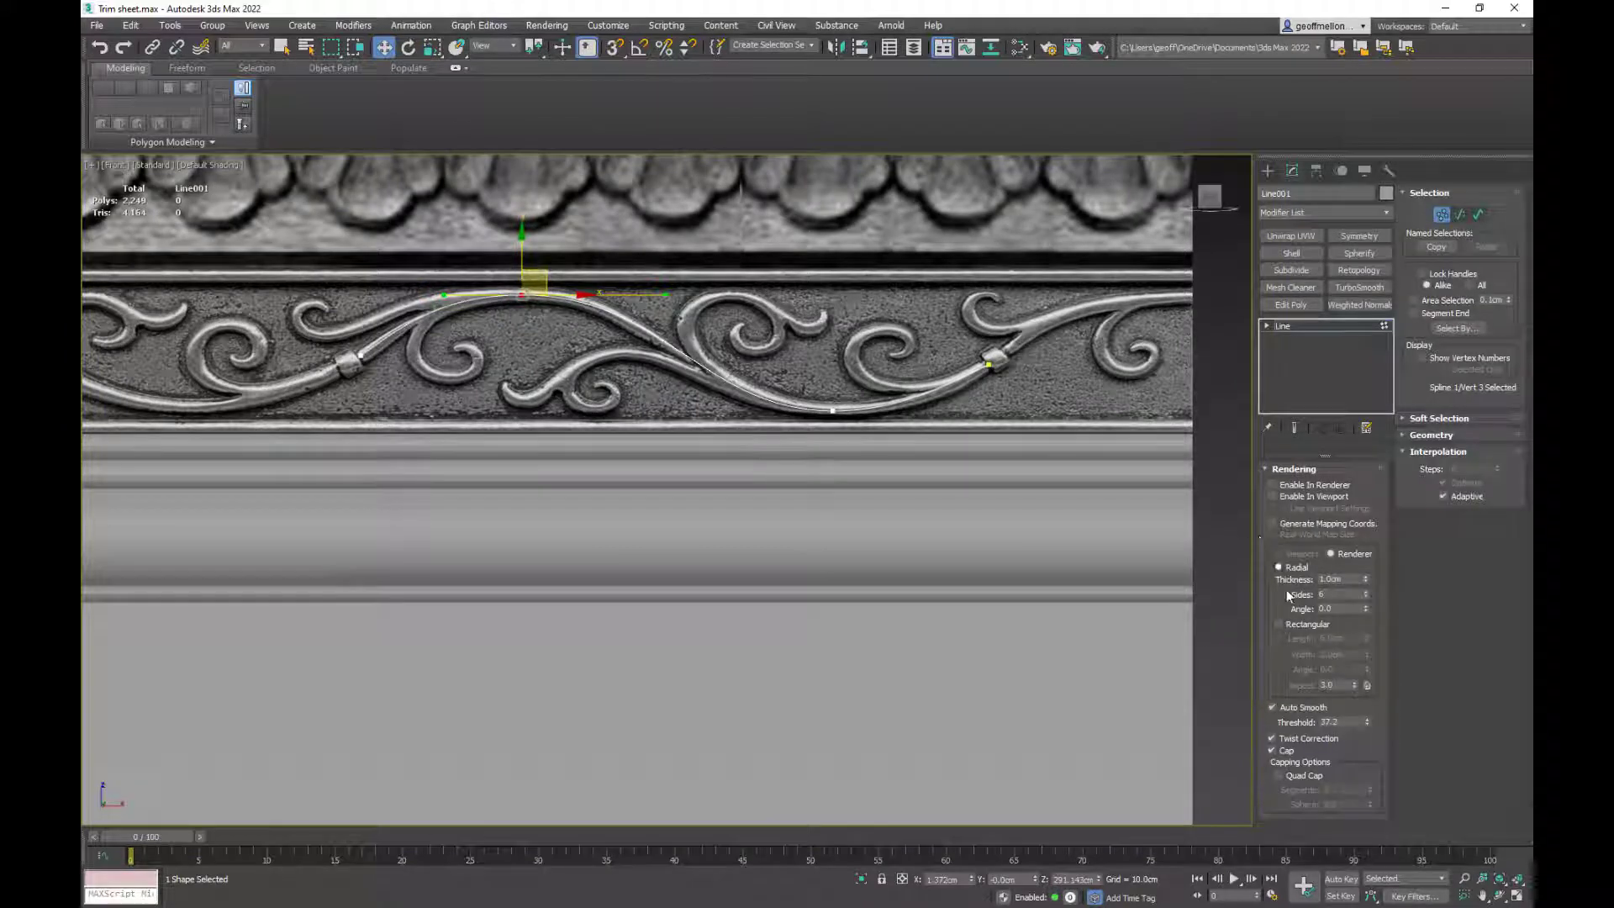
pyautogui.click(1272, 496)
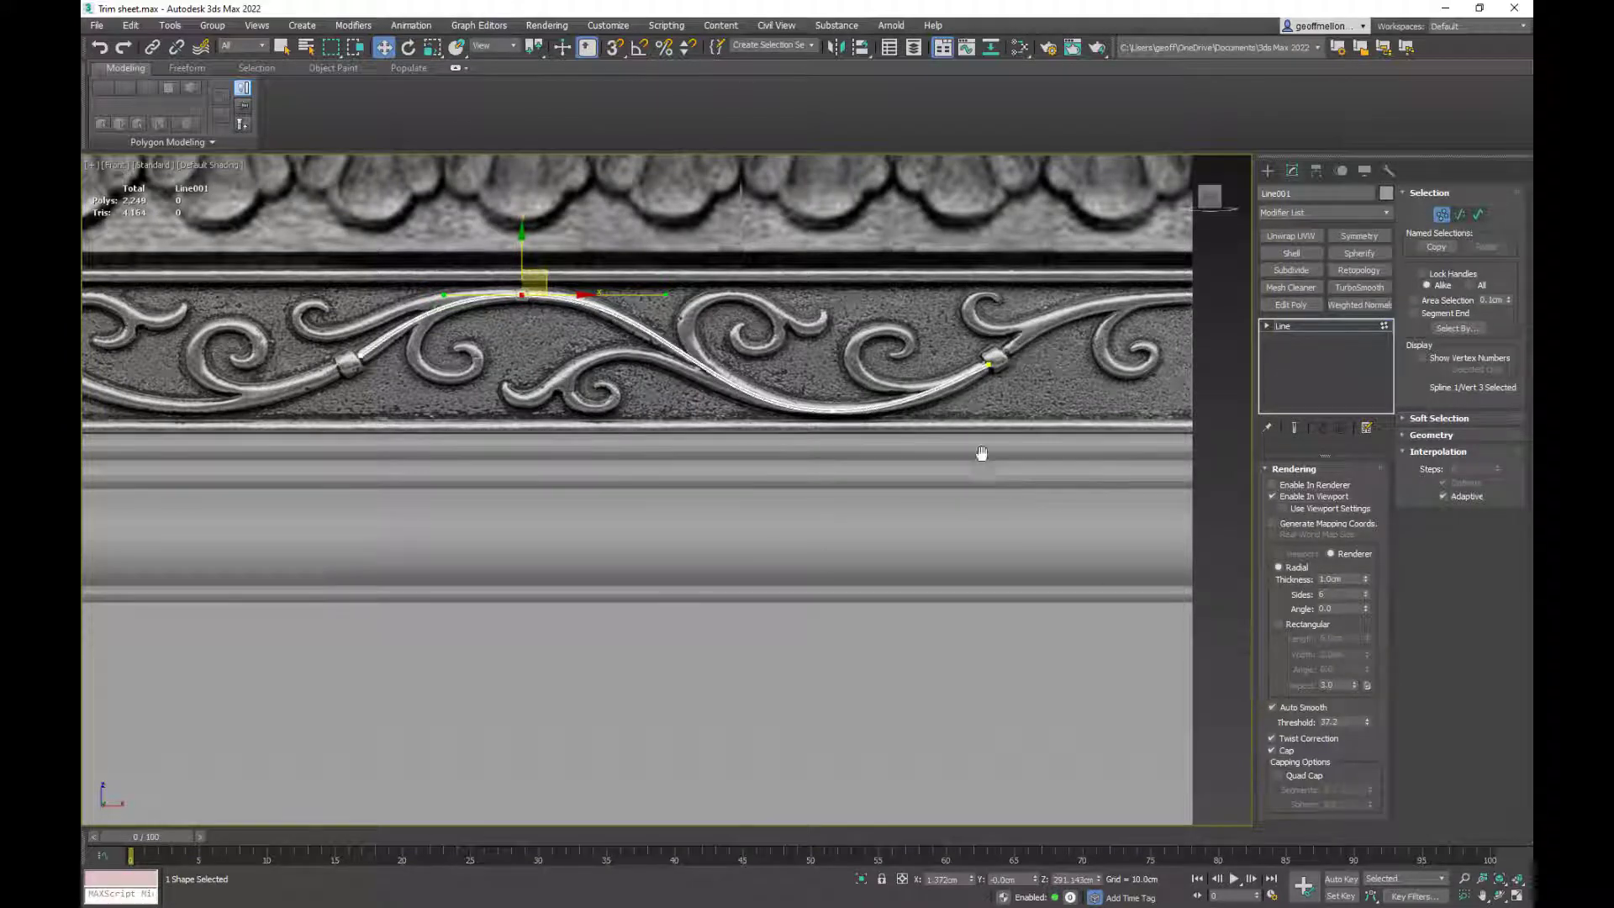
pyautogui.scroll(10, 1006, 484)
pyautogui.scroll(-8, 1001, 496)
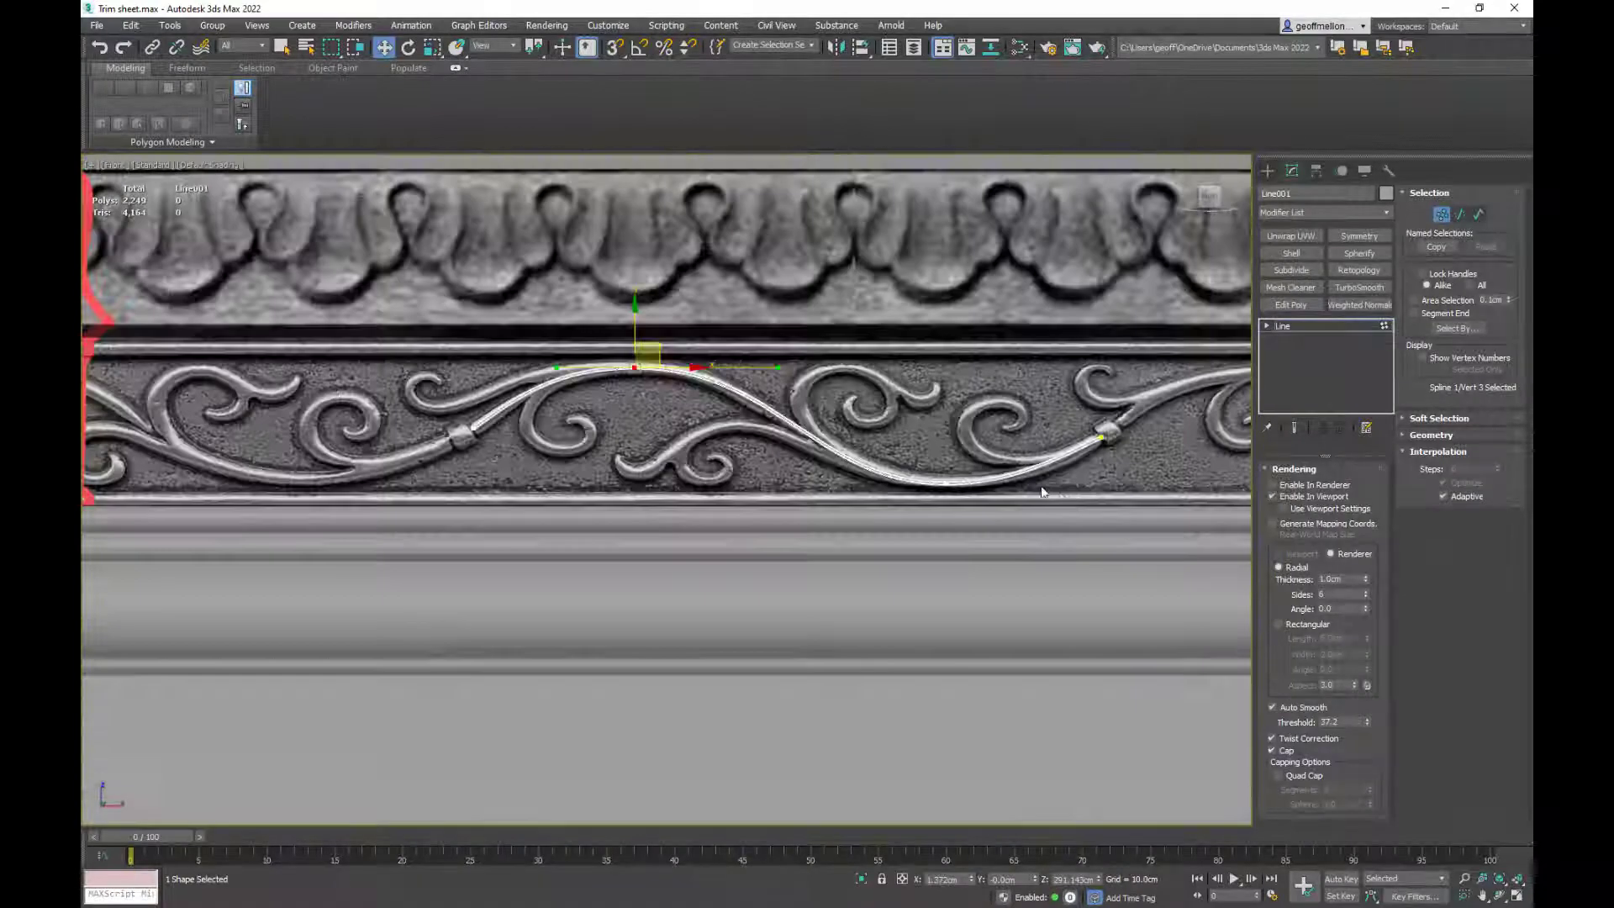
# - Change the vine stem line's object color to purple
pyautogui.click(1385, 194)
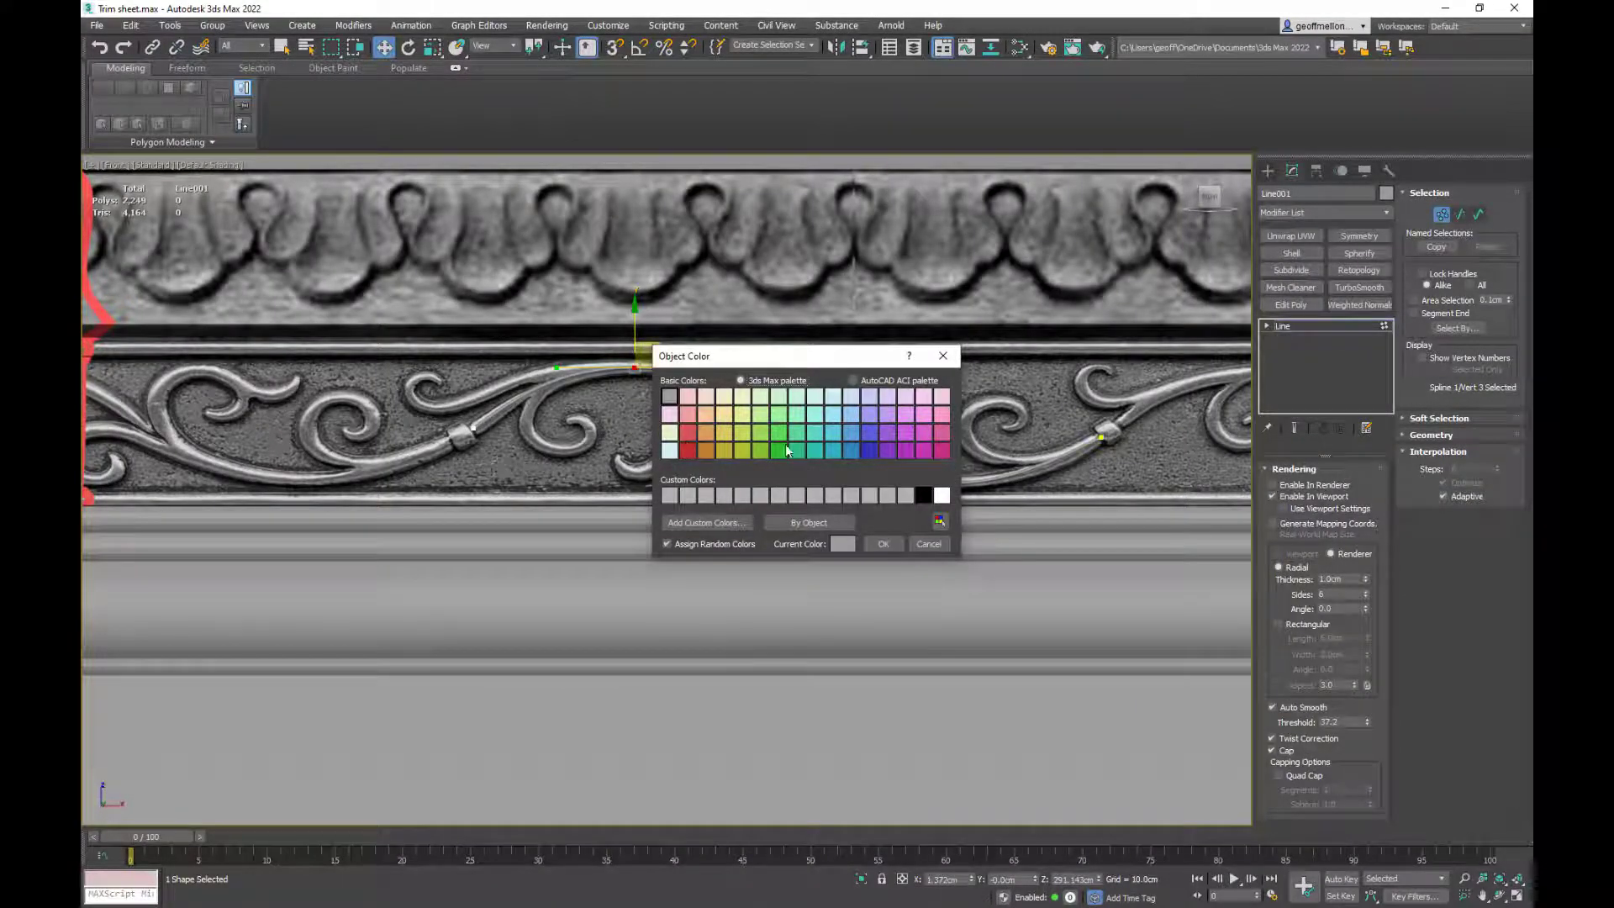
pyautogui.click(889, 451)
pyautogui.click(884, 544)
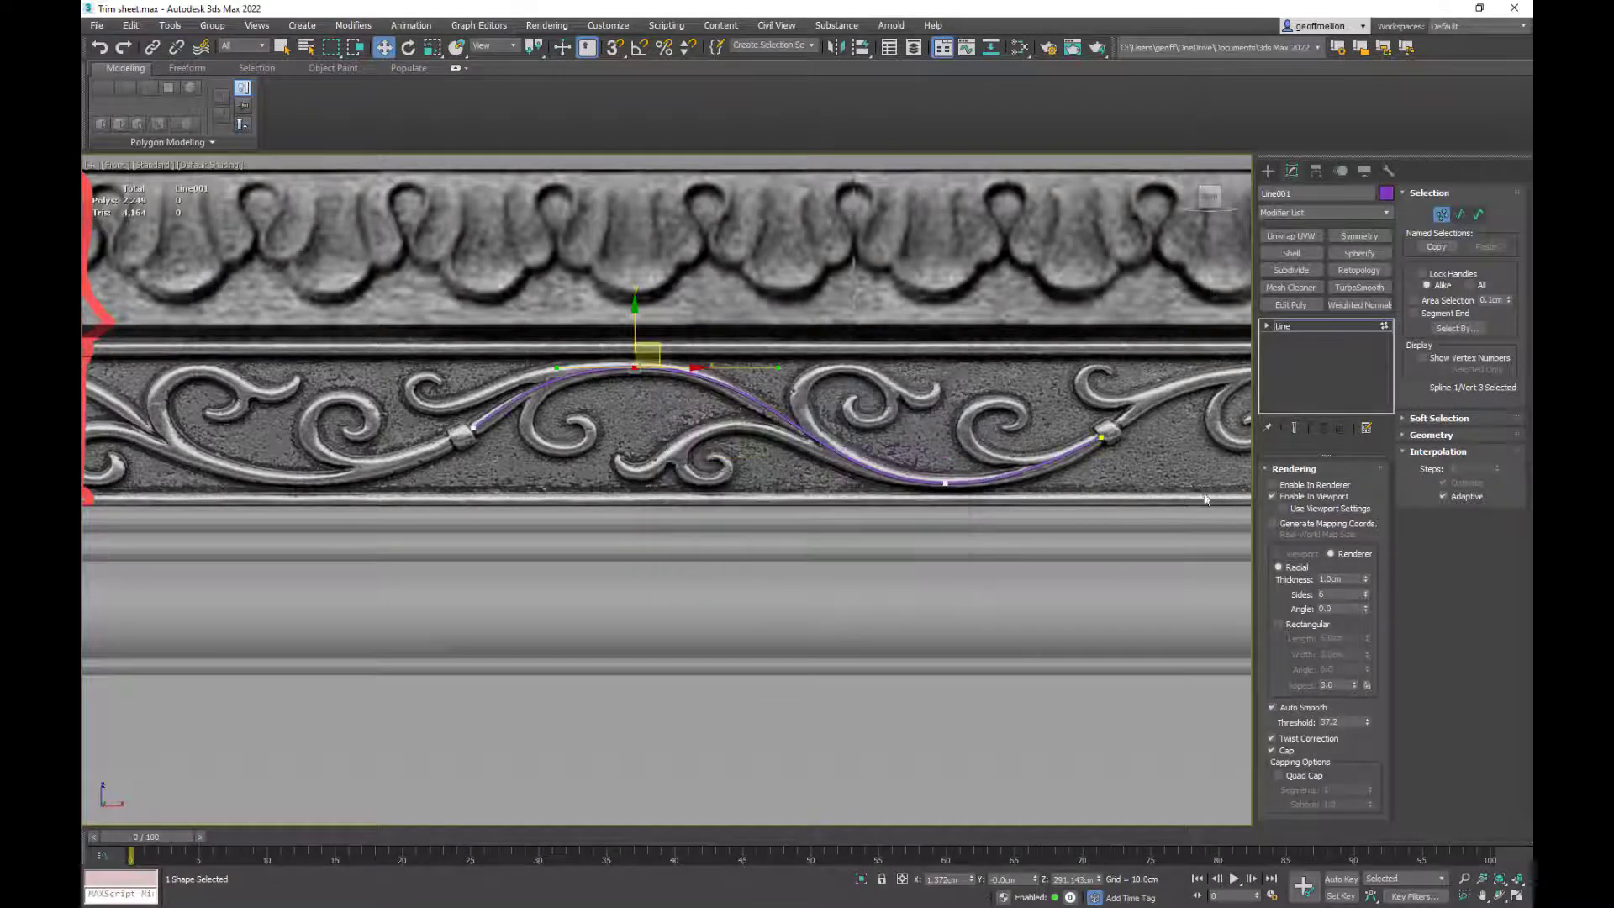
# - Set the stem line's radial thickness to 2.68 cm and its number of sides to 12
pyautogui.moveTo(1069, 403); pyautogui.dragTo(1121, 414, button='middle')
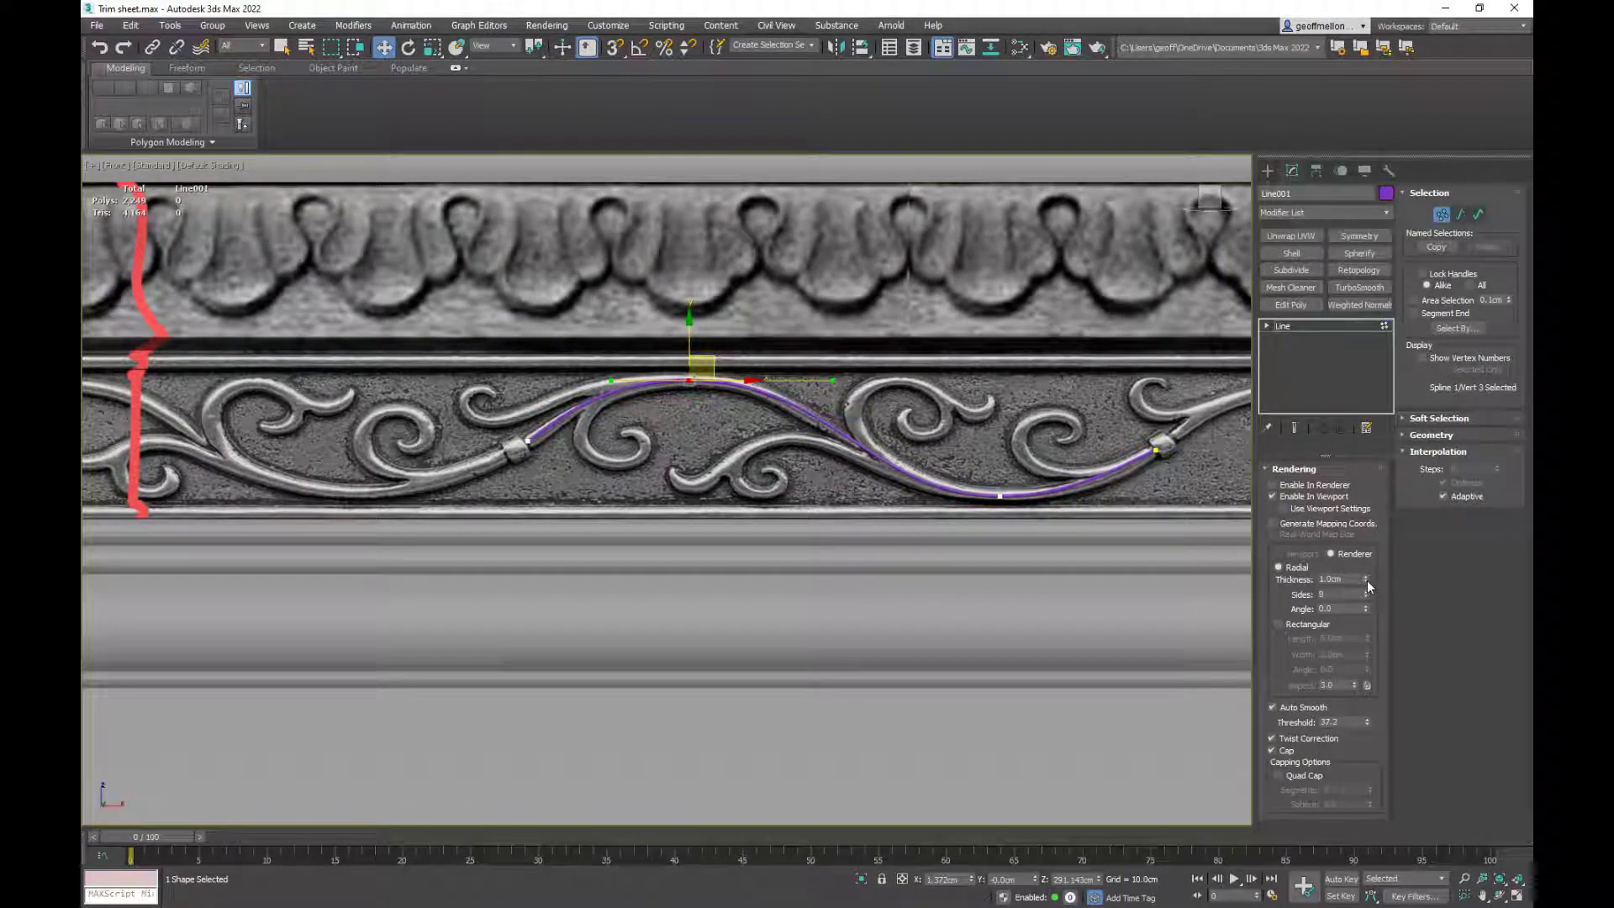
pyautogui.moveTo(1367, 579); pyautogui.dragTo(1359, 458)
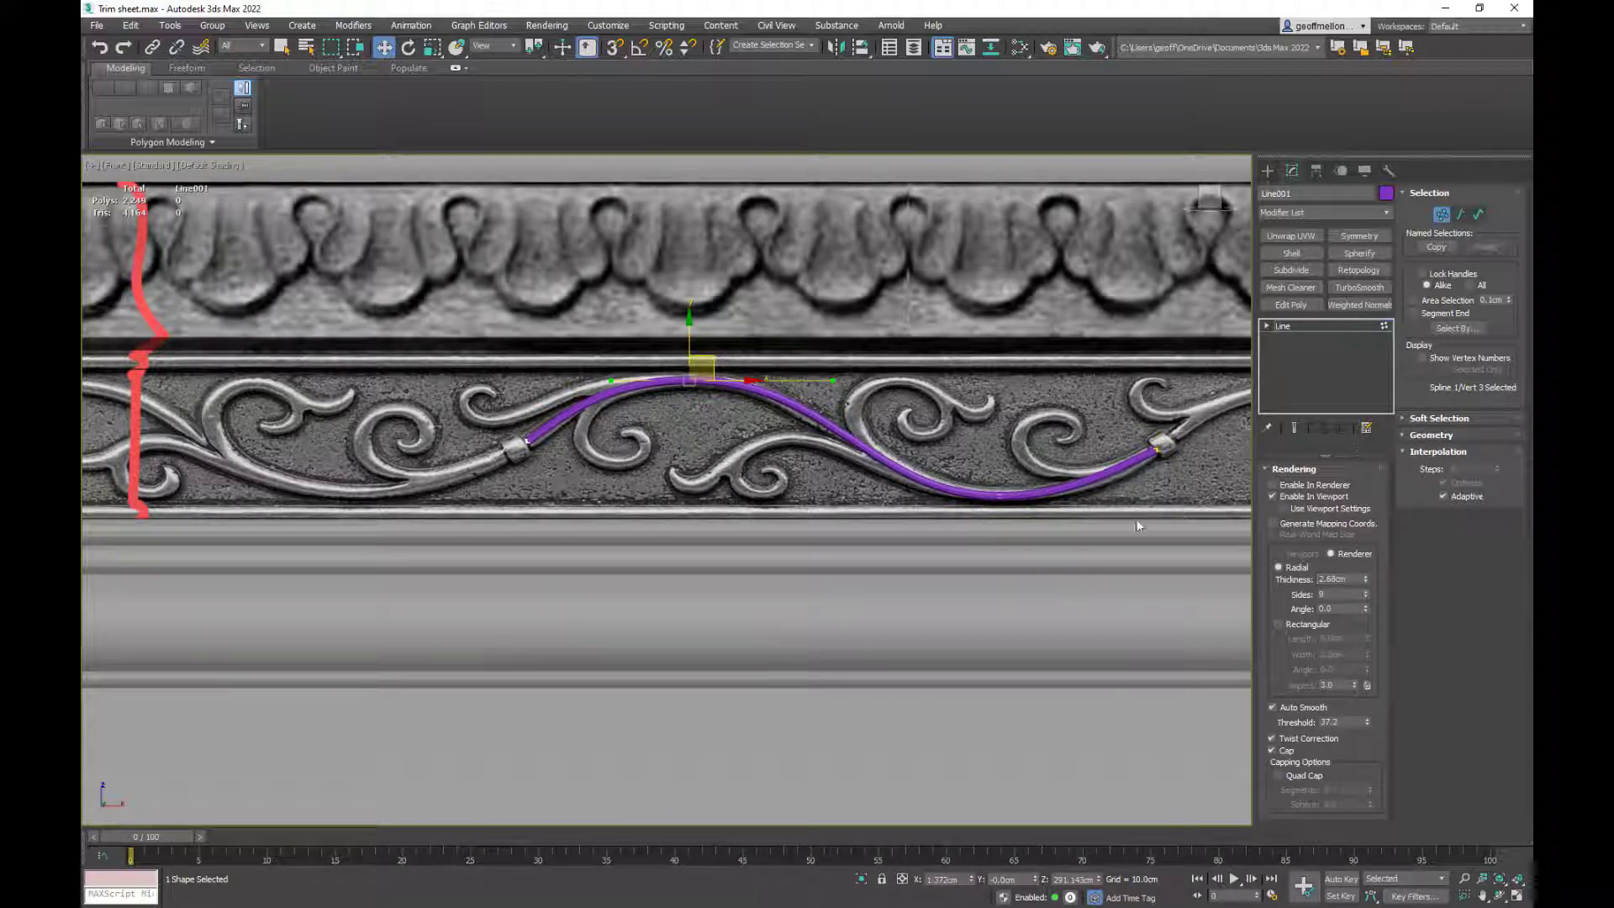
pyautogui.moveTo(1117, 506); pyautogui.dragTo(1044, 537, button='middle')
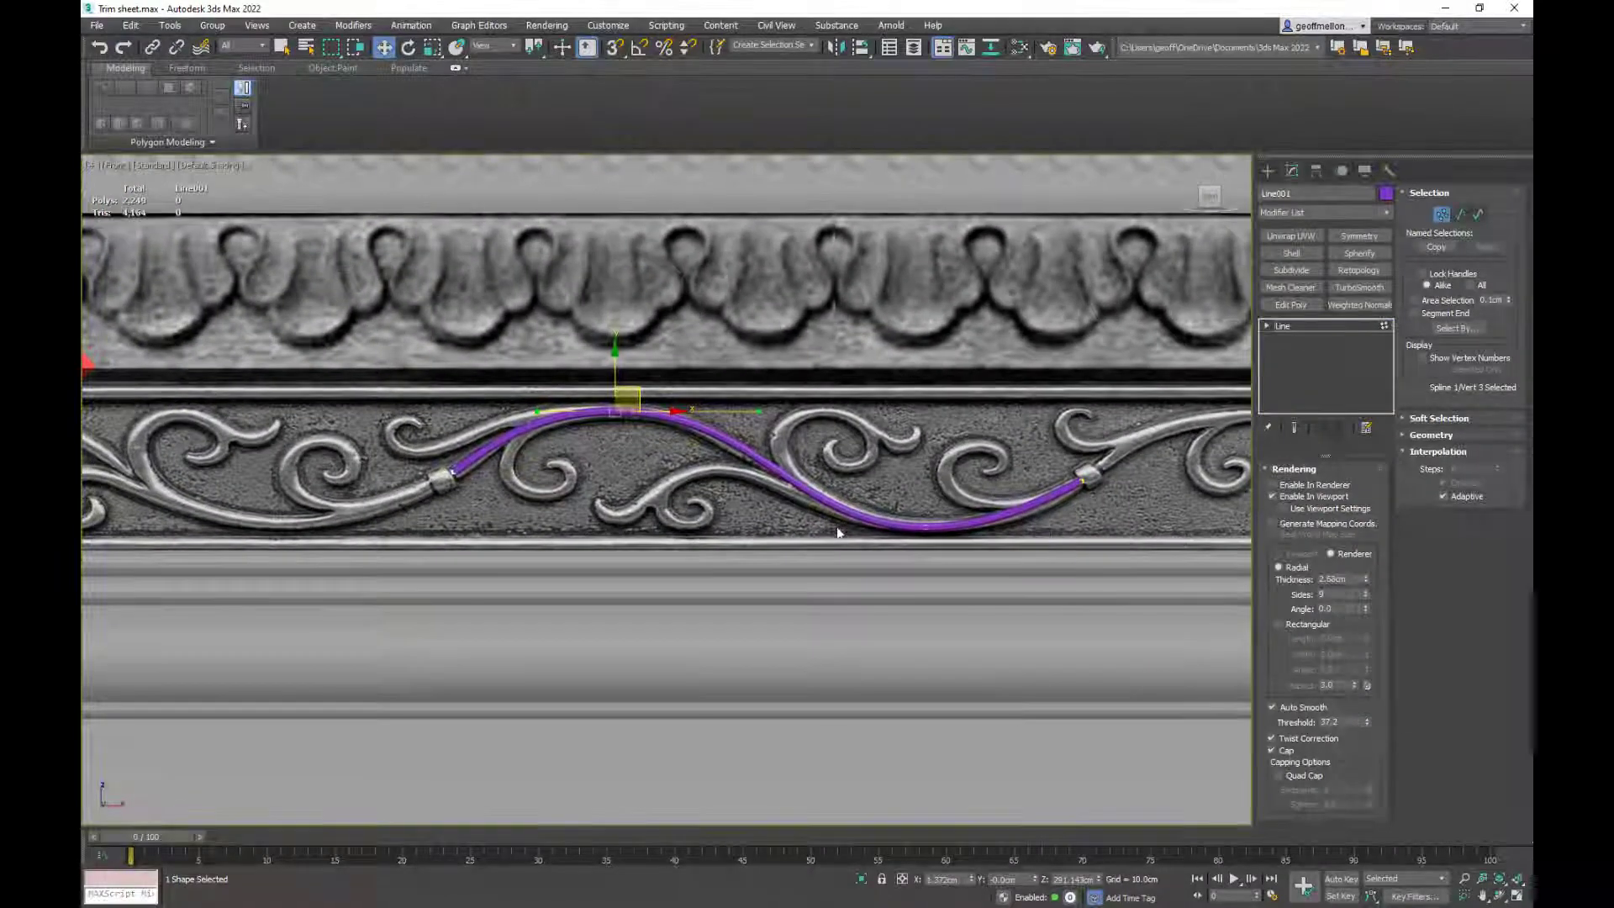
pyautogui.click(1364, 594)
pyautogui.click(1364, 594)
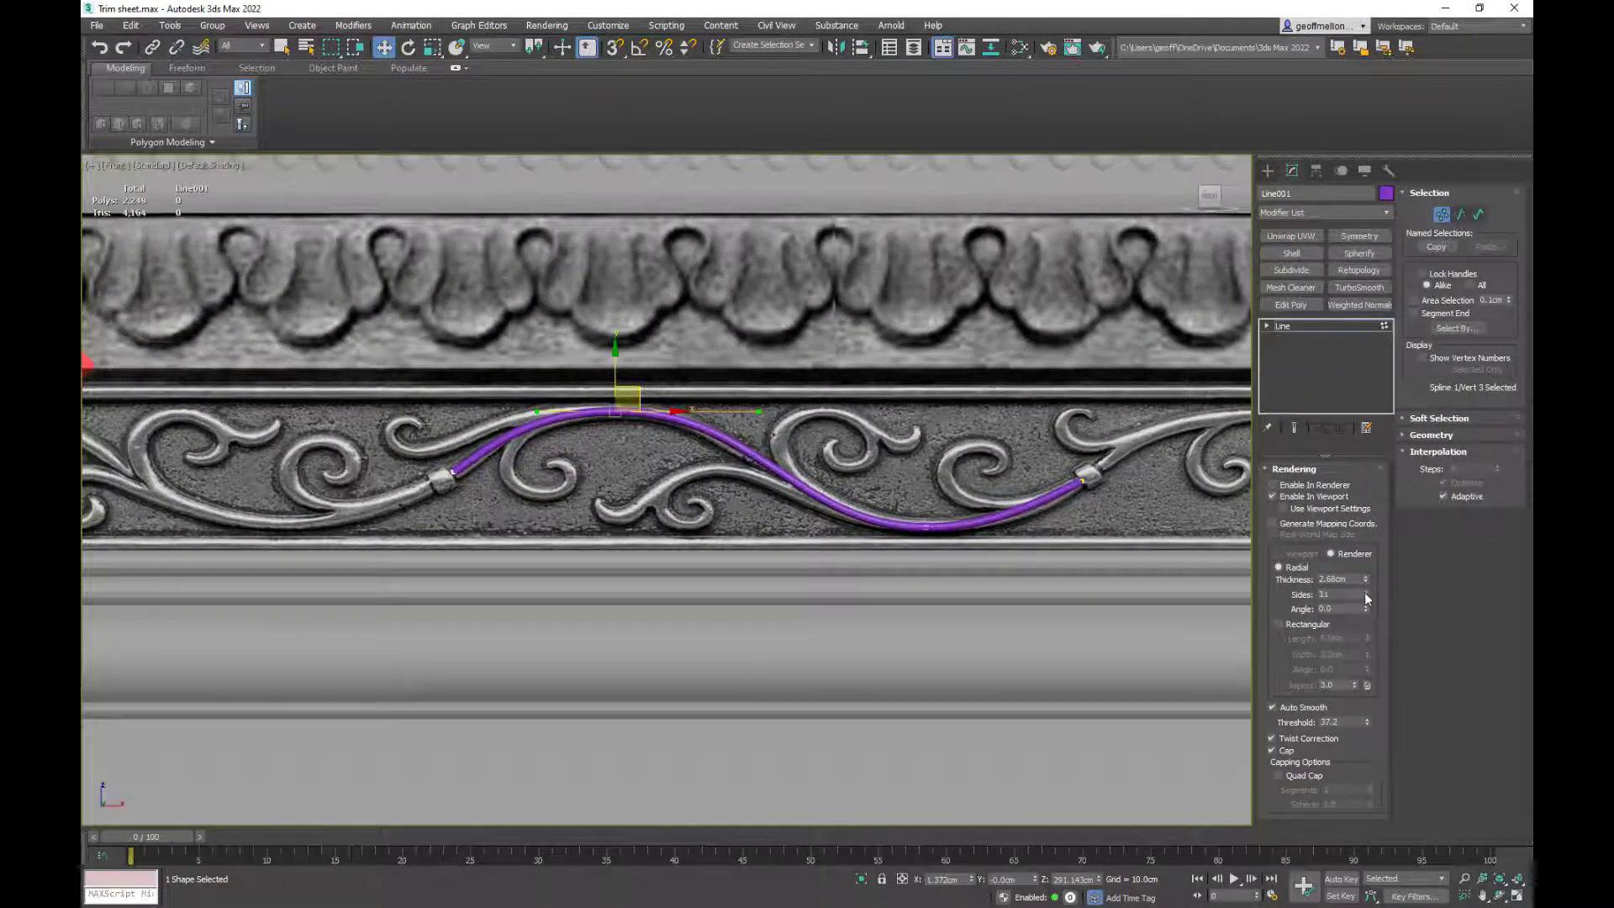
pyautogui.click(1364, 594)
pyautogui.keyDown('alt'); pyautogui.moveTo(1118, 542); pyautogui.dragTo(870, 542, button='middle'); pyautogui.keyUp('alt')
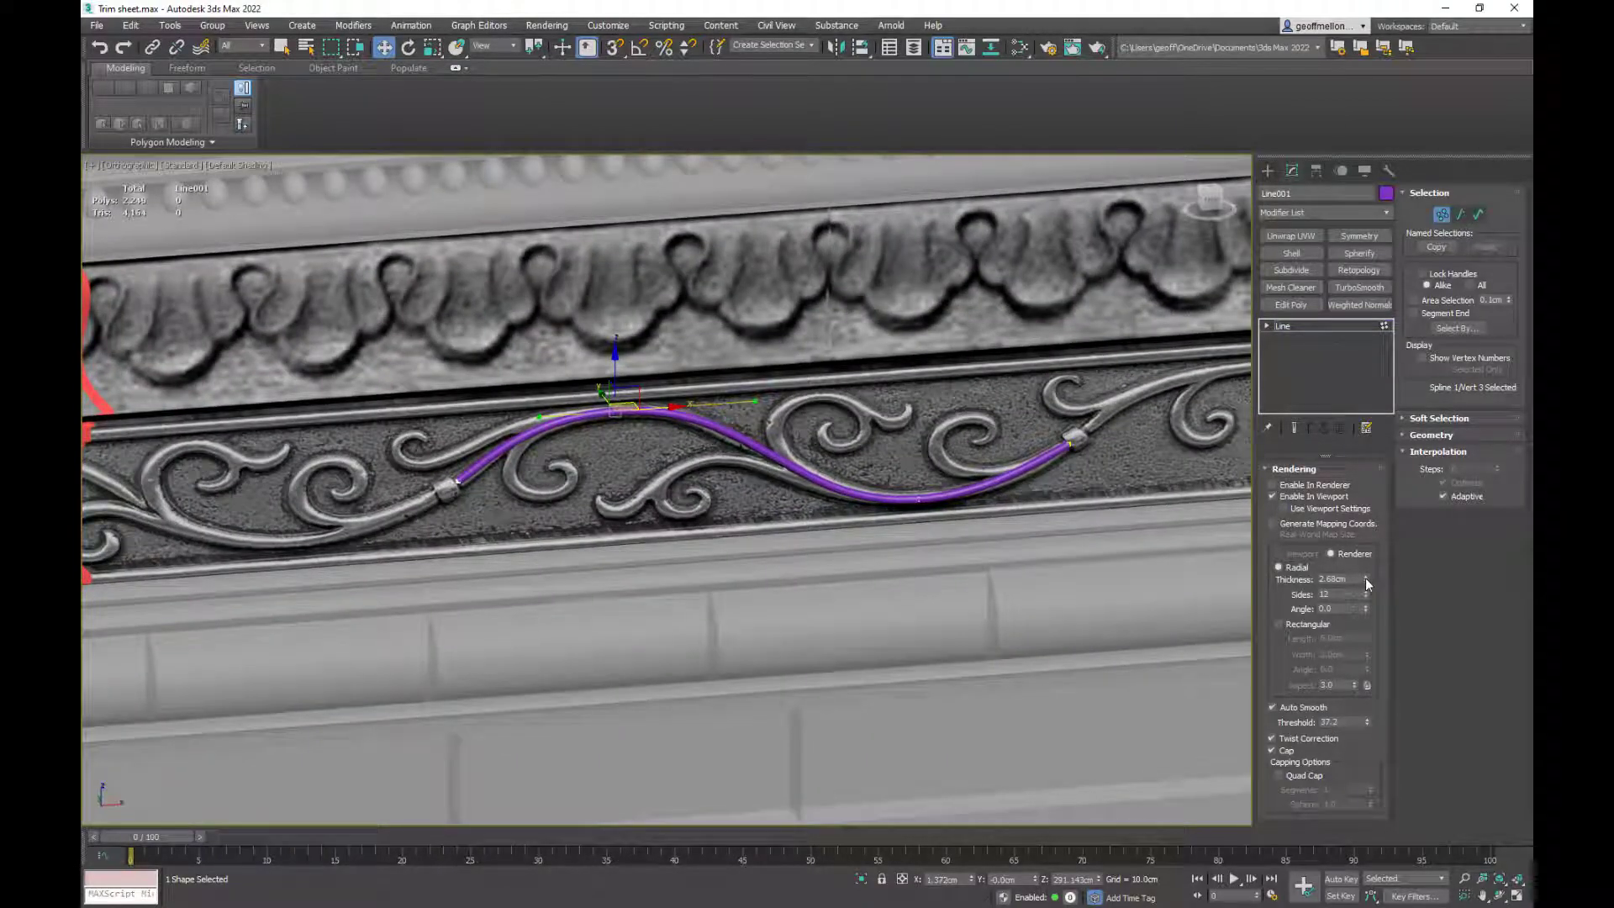
# - Increase the stem line's radial thickness to 4.395 cm to match the carved vine's width
pyautogui.moveTo(1366, 583); pyautogui.dragTo(1369, 528)
pyautogui.keyDown('alt'); pyautogui.moveTo(1047, 494); pyautogui.dragTo(1015, 473, button='middle'); pyautogui.keyUp('alt')
pyautogui.moveTo(1029, 463); pyautogui.dragTo(1002, 342, button='middle')
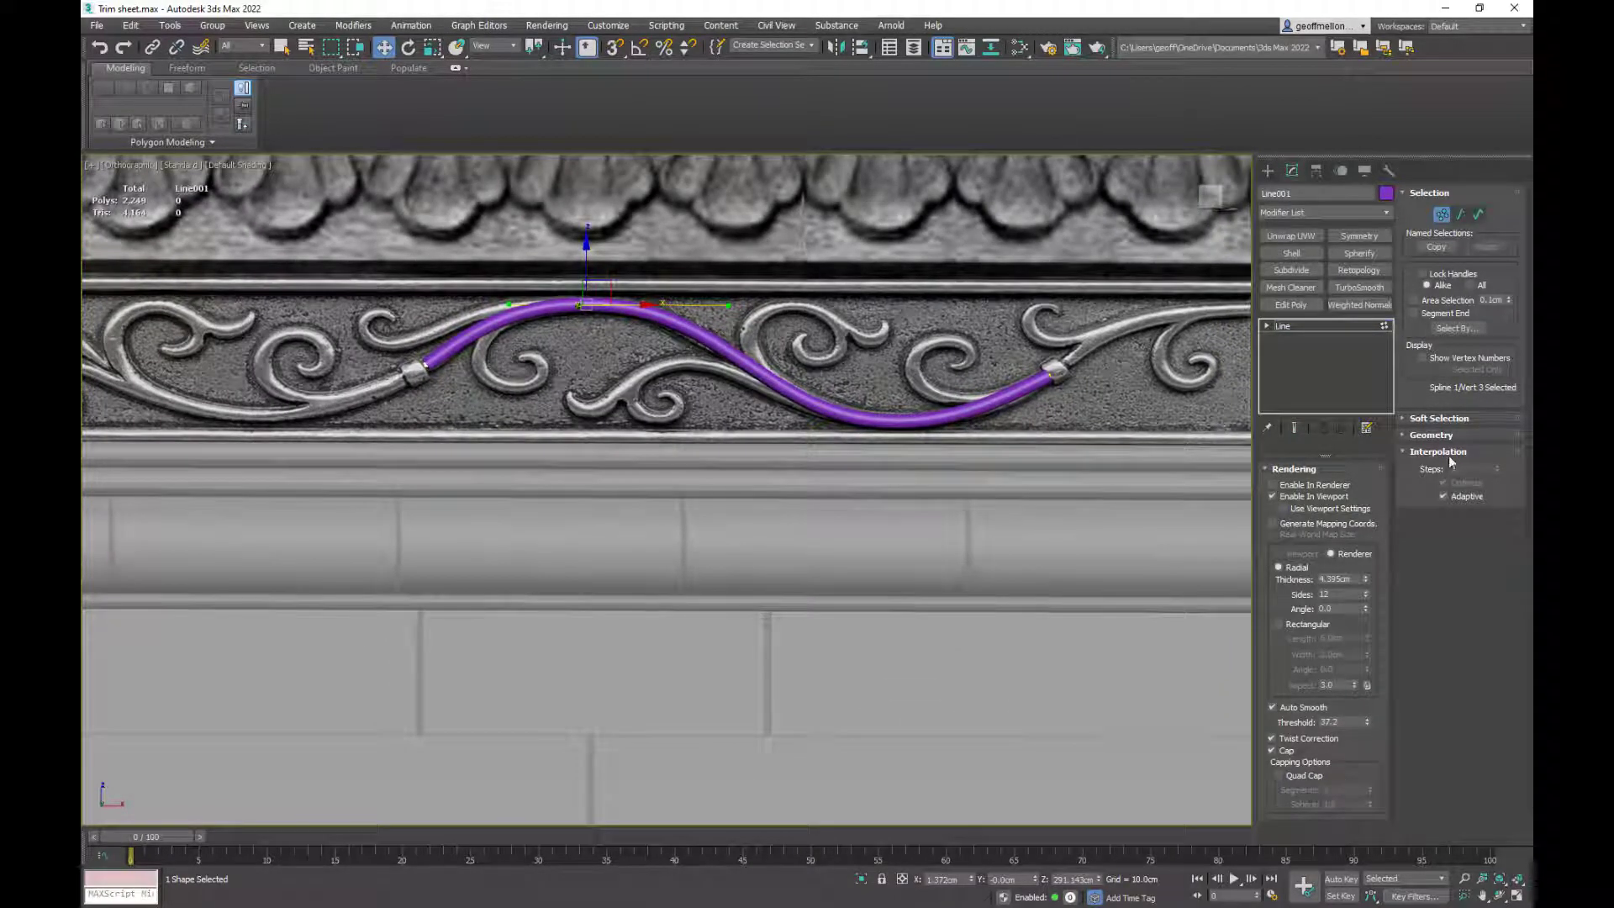
# - Try the stem line with adaptive interpolation off and examine the smoothness of its bends, then restore adaptive interpolation
pyautogui.click(1444, 495)
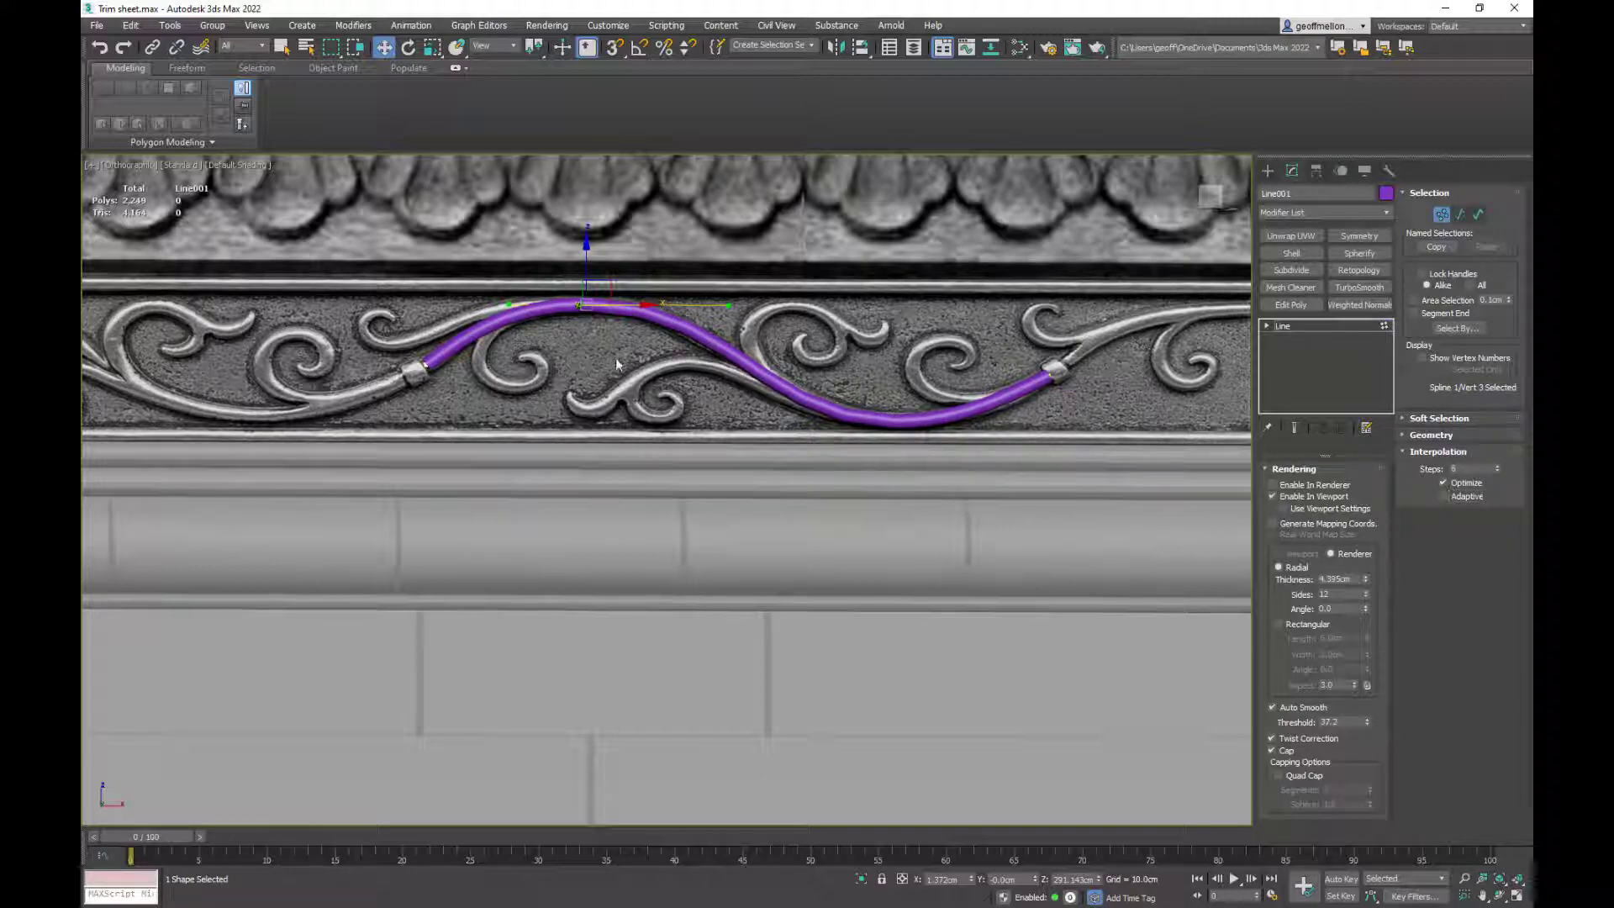
pyautogui.moveTo(775, 387); pyautogui.dragTo(933, 563, button='middle')
pyautogui.scroll(5, 935, 561)
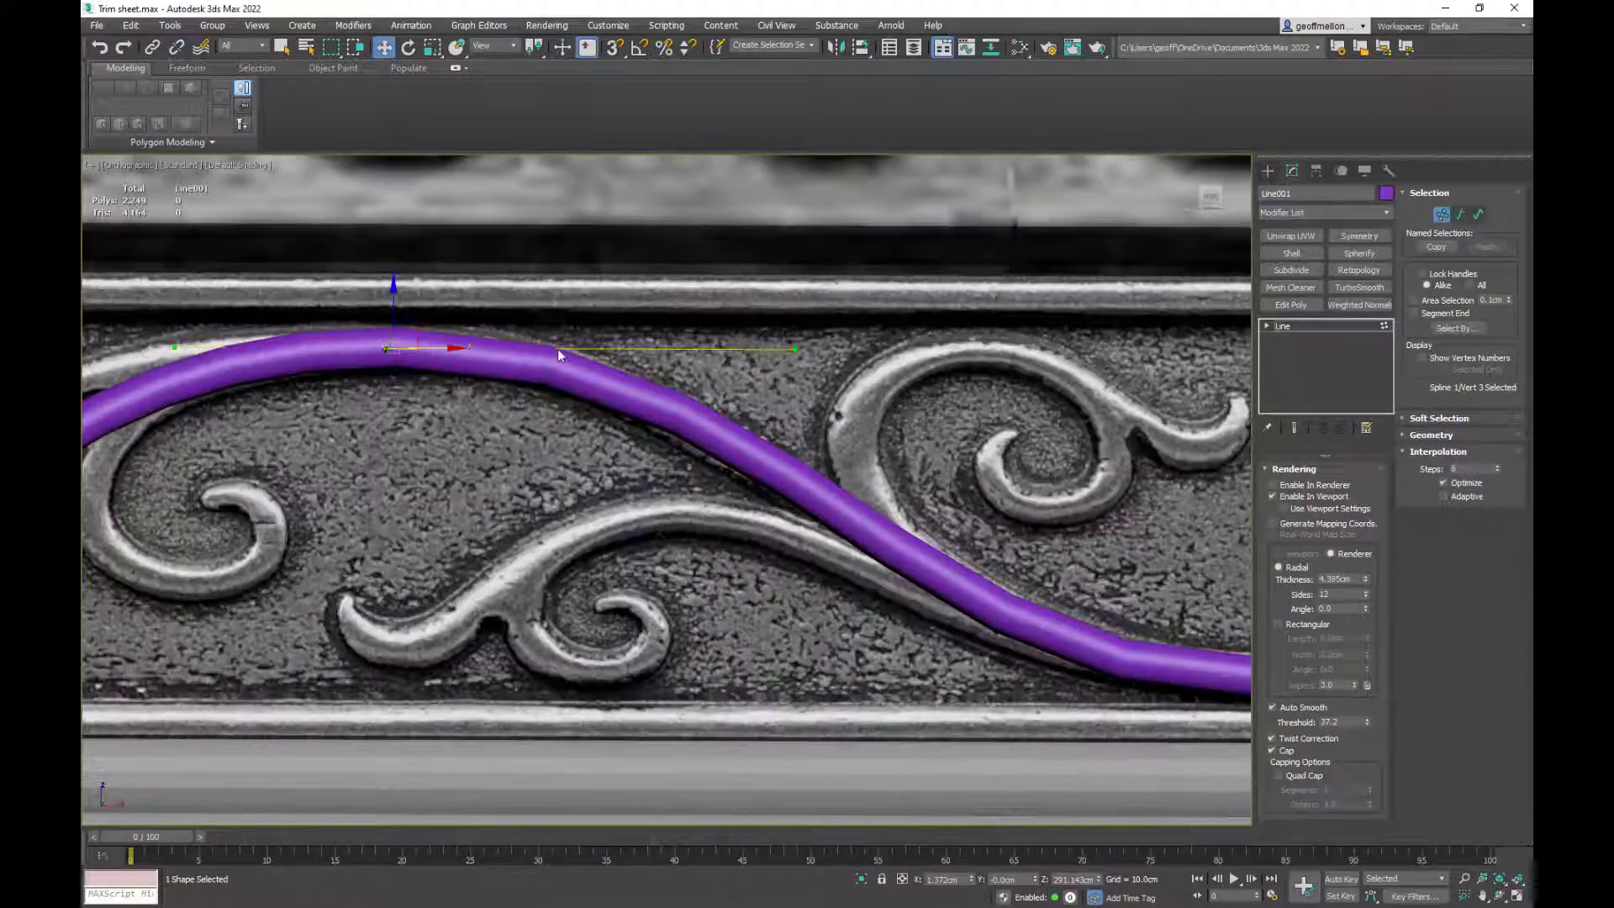
pyautogui.moveTo(893, 398); pyautogui.dragTo(859, 454, button='middle')
pyautogui.scroll(-5, 796, 385)
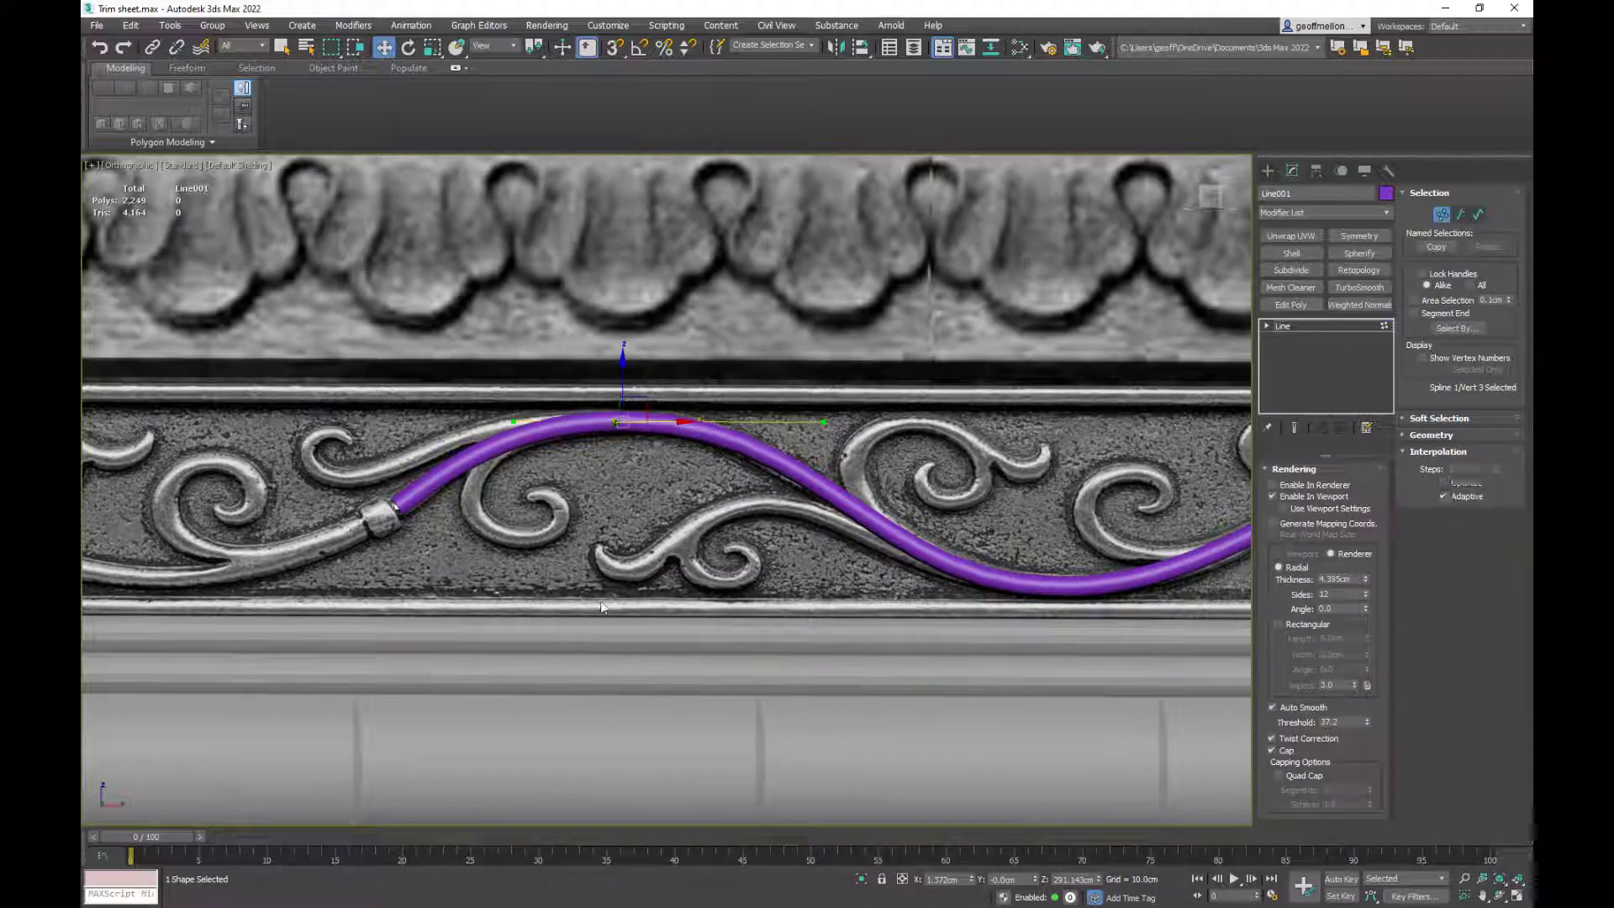
# - Turn on edged faces and examine the stem tube's segments from an angled view before returning to the frontal view
pyautogui.moveTo(896, 548); pyautogui.dragTo(586, 438, button='middle')
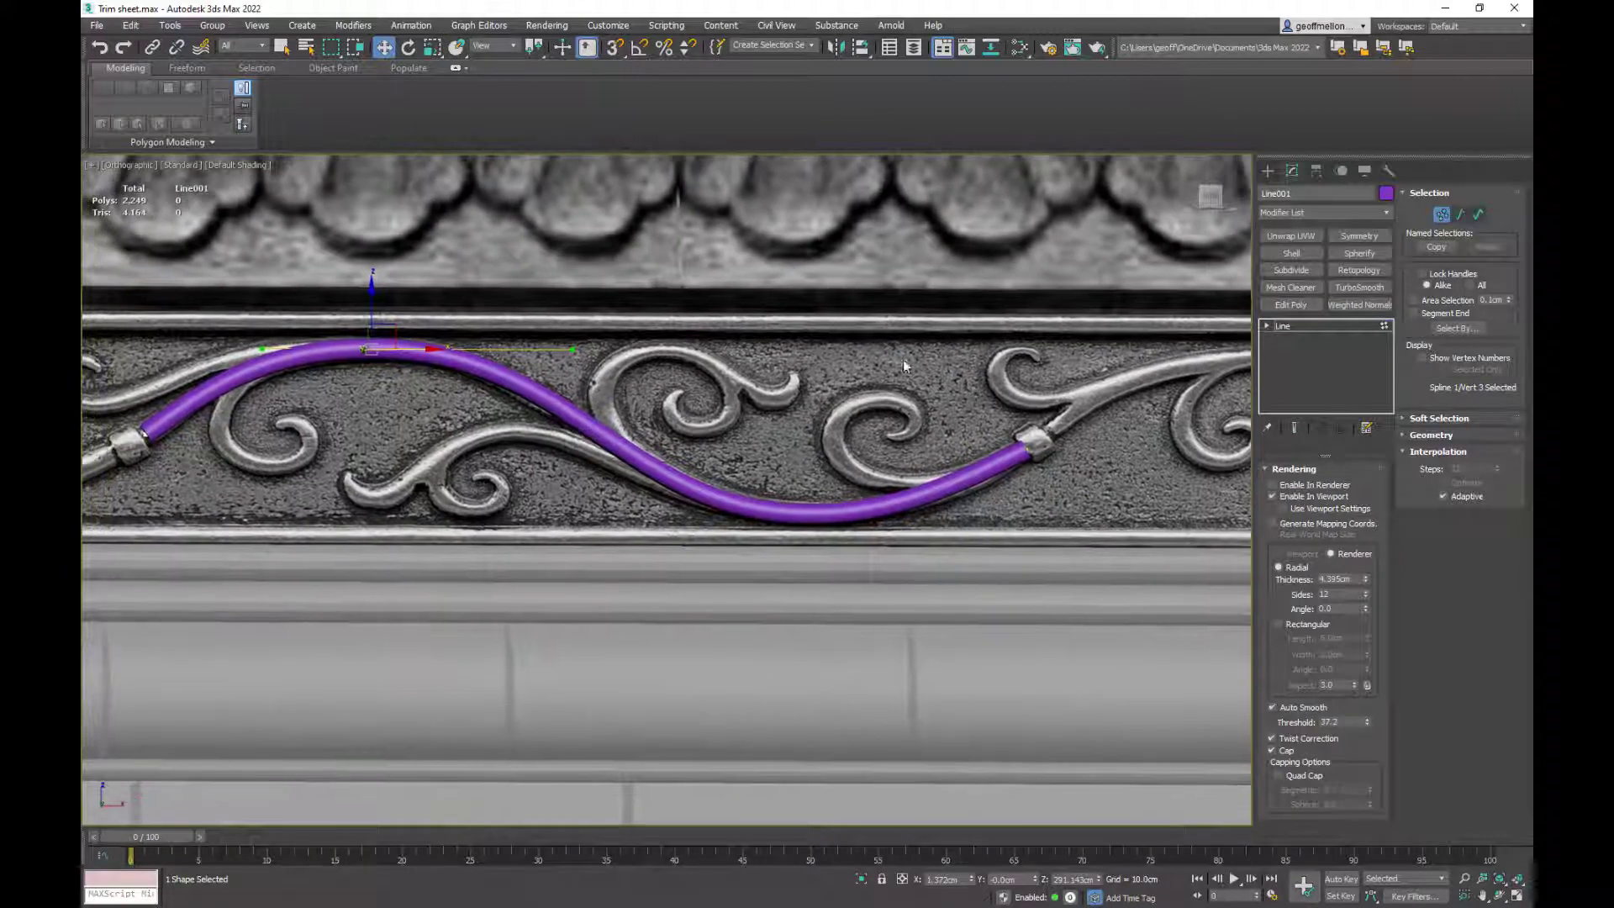
pyautogui.moveTo(882, 426)
pyautogui.mouseDown(button='middle')
pyautogui.moveTo(922, 389)
pyautogui.moveTo(862, 406)
pyautogui.mouseUp(button='middle')
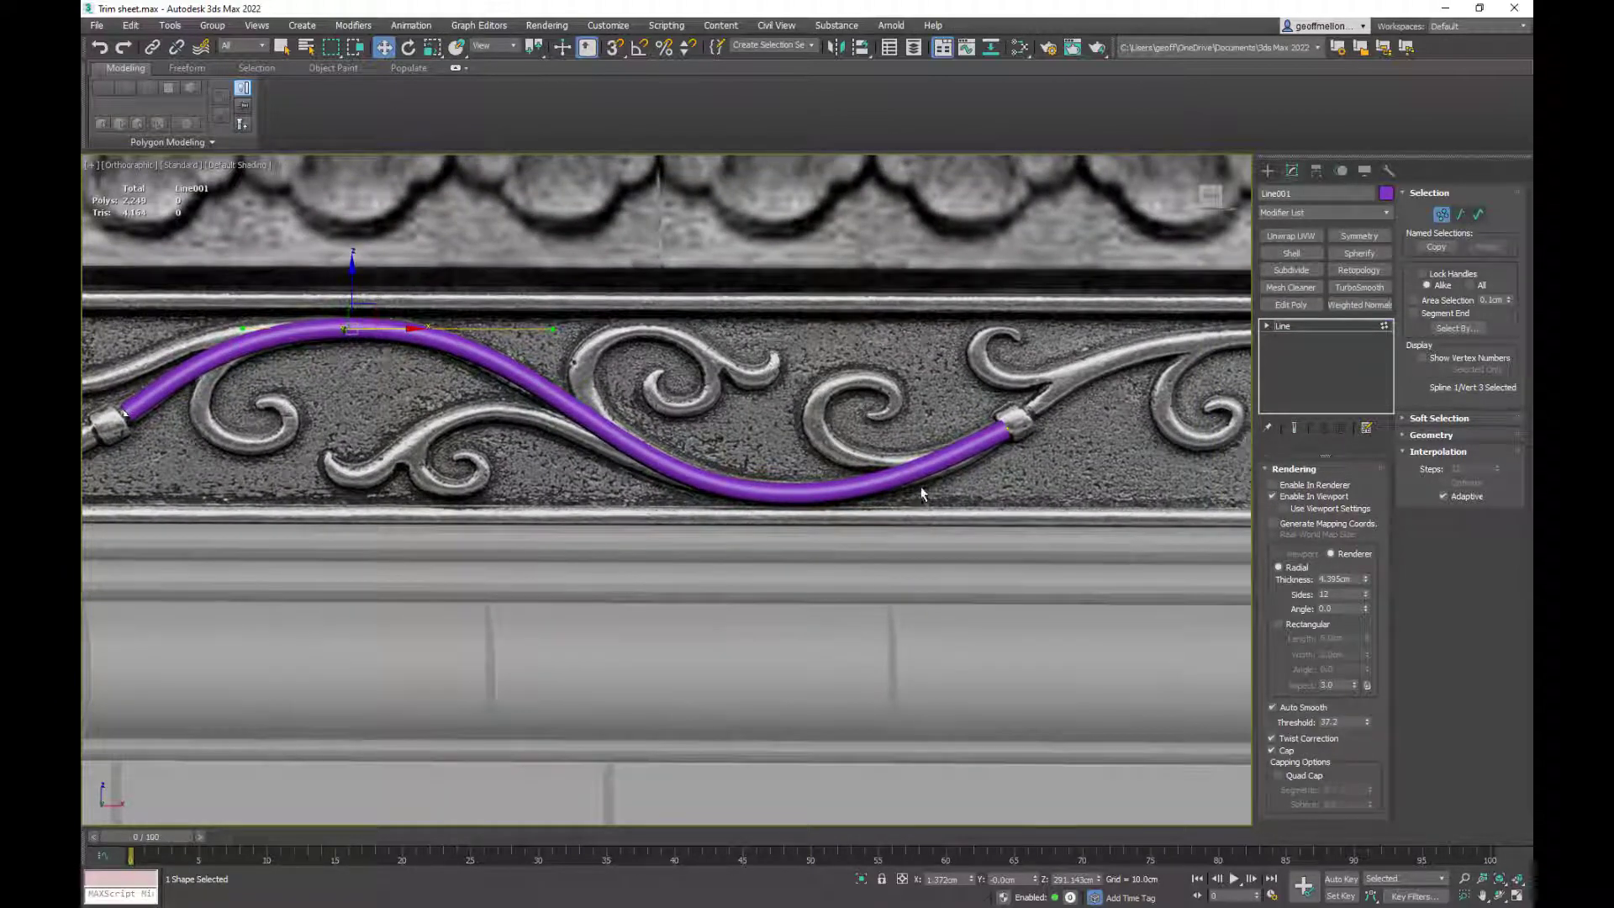
pyautogui.press('F4')
pyautogui.moveTo(948, 428); pyautogui.dragTo(918, 416, button='middle')
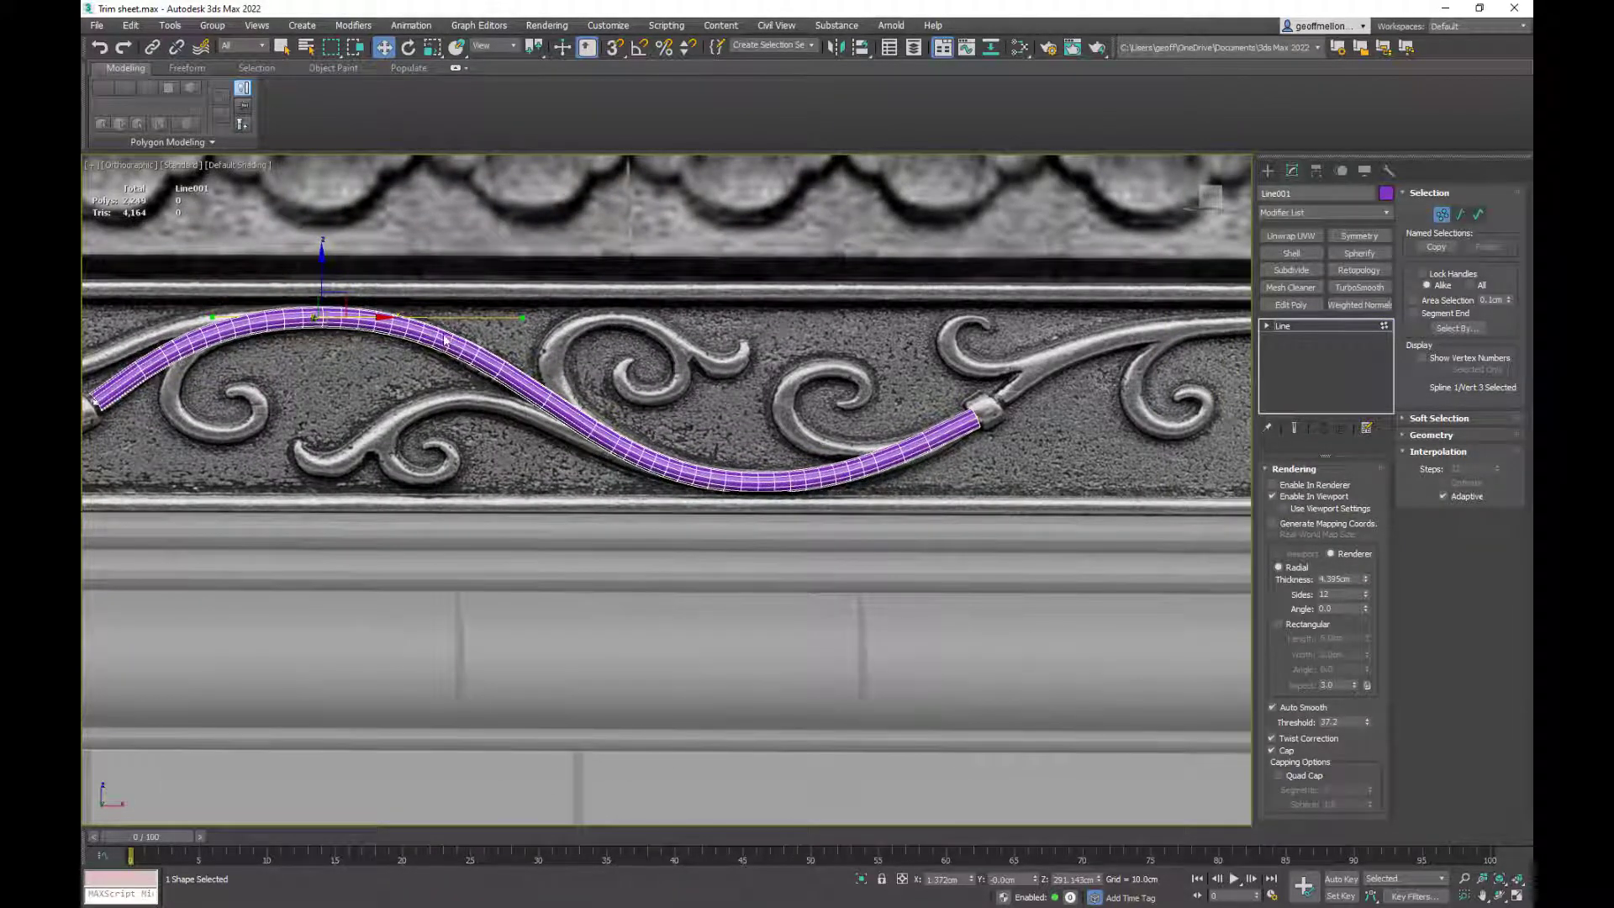
pyautogui.keyDown('alt'); pyautogui.moveTo(864, 458); pyautogui.dragTo(799, 504, button='middle'); pyautogui.keyUp('alt')
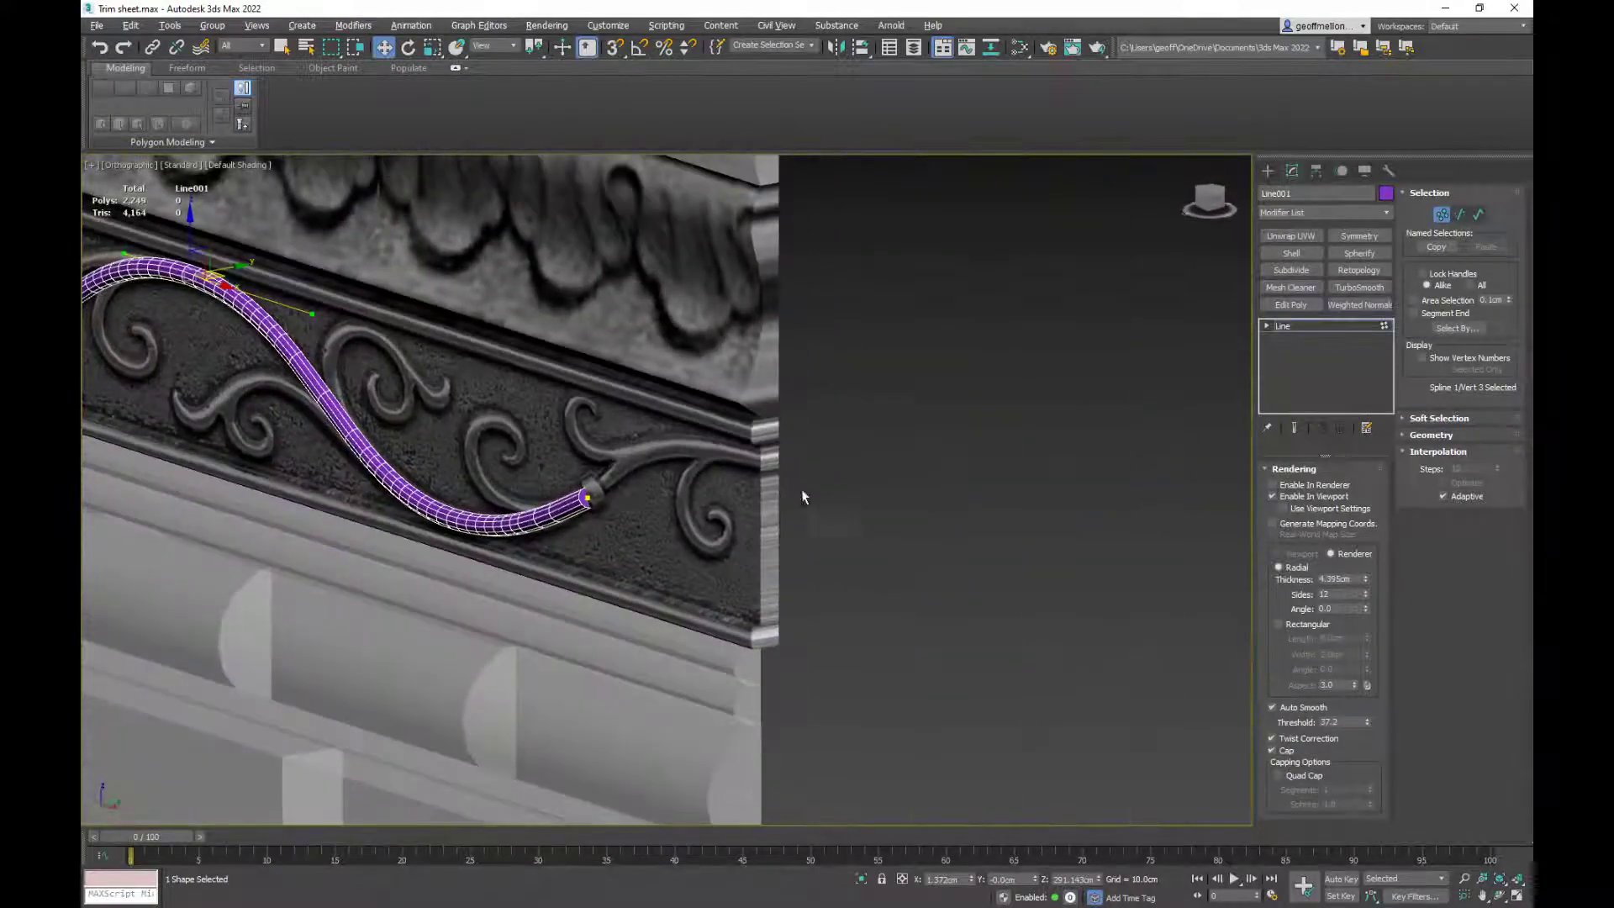
pyautogui.scroll(5, 635, 458)
pyautogui.hotkey('shift', 'z')
pyautogui.hotkey('shift', 'z')
pyautogui.hotkey('shift', 'z')
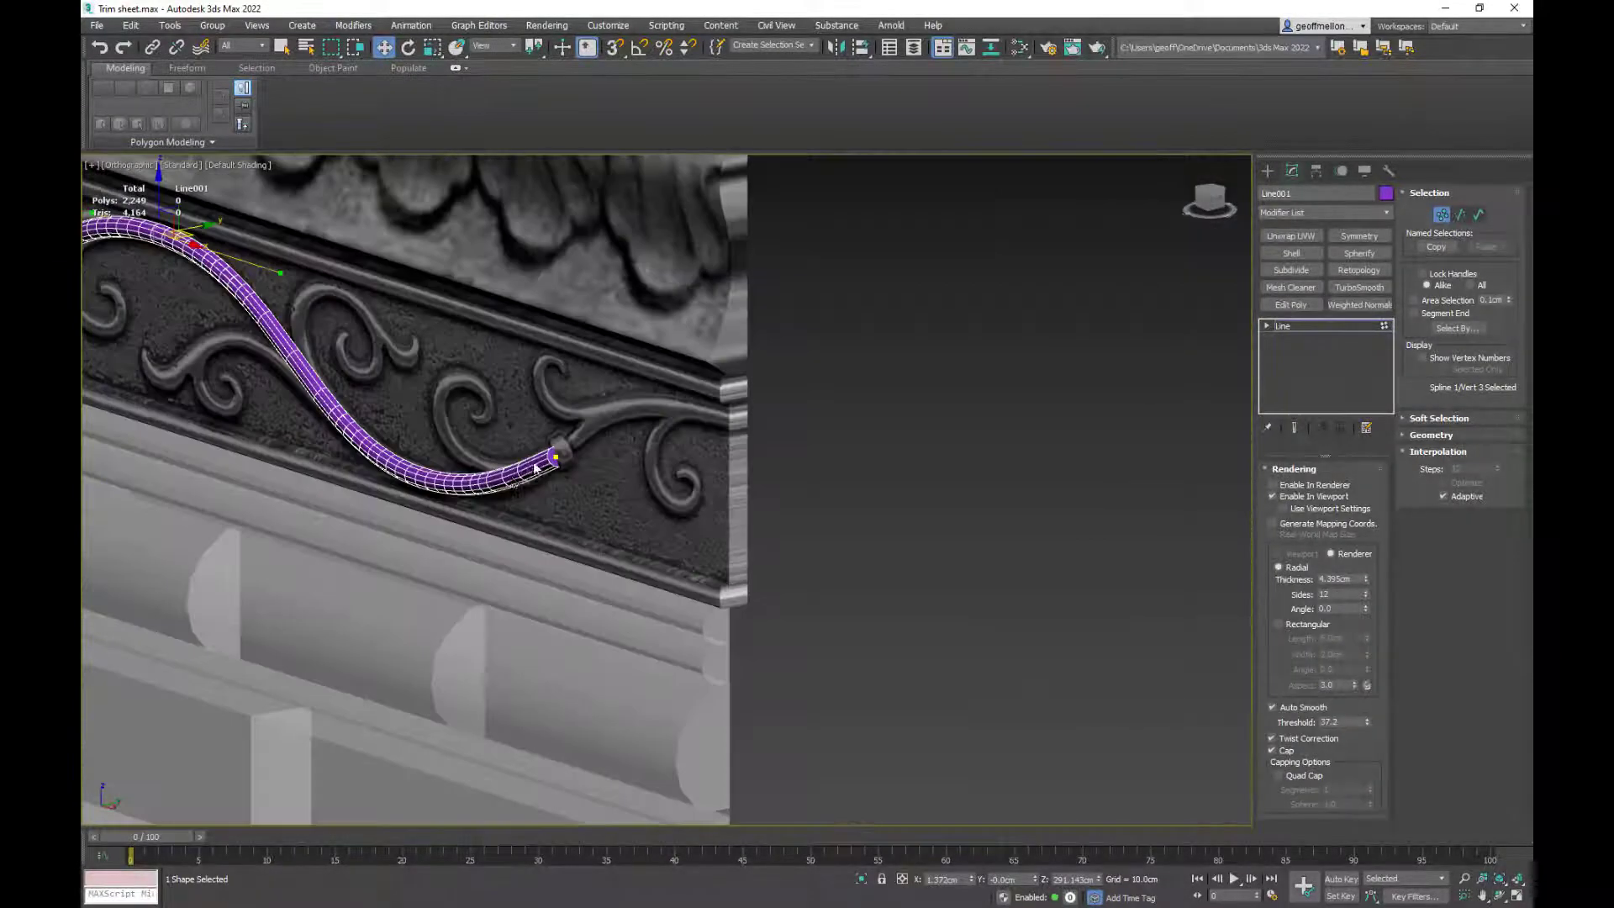
pyautogui.hotkey('shift', 'z')
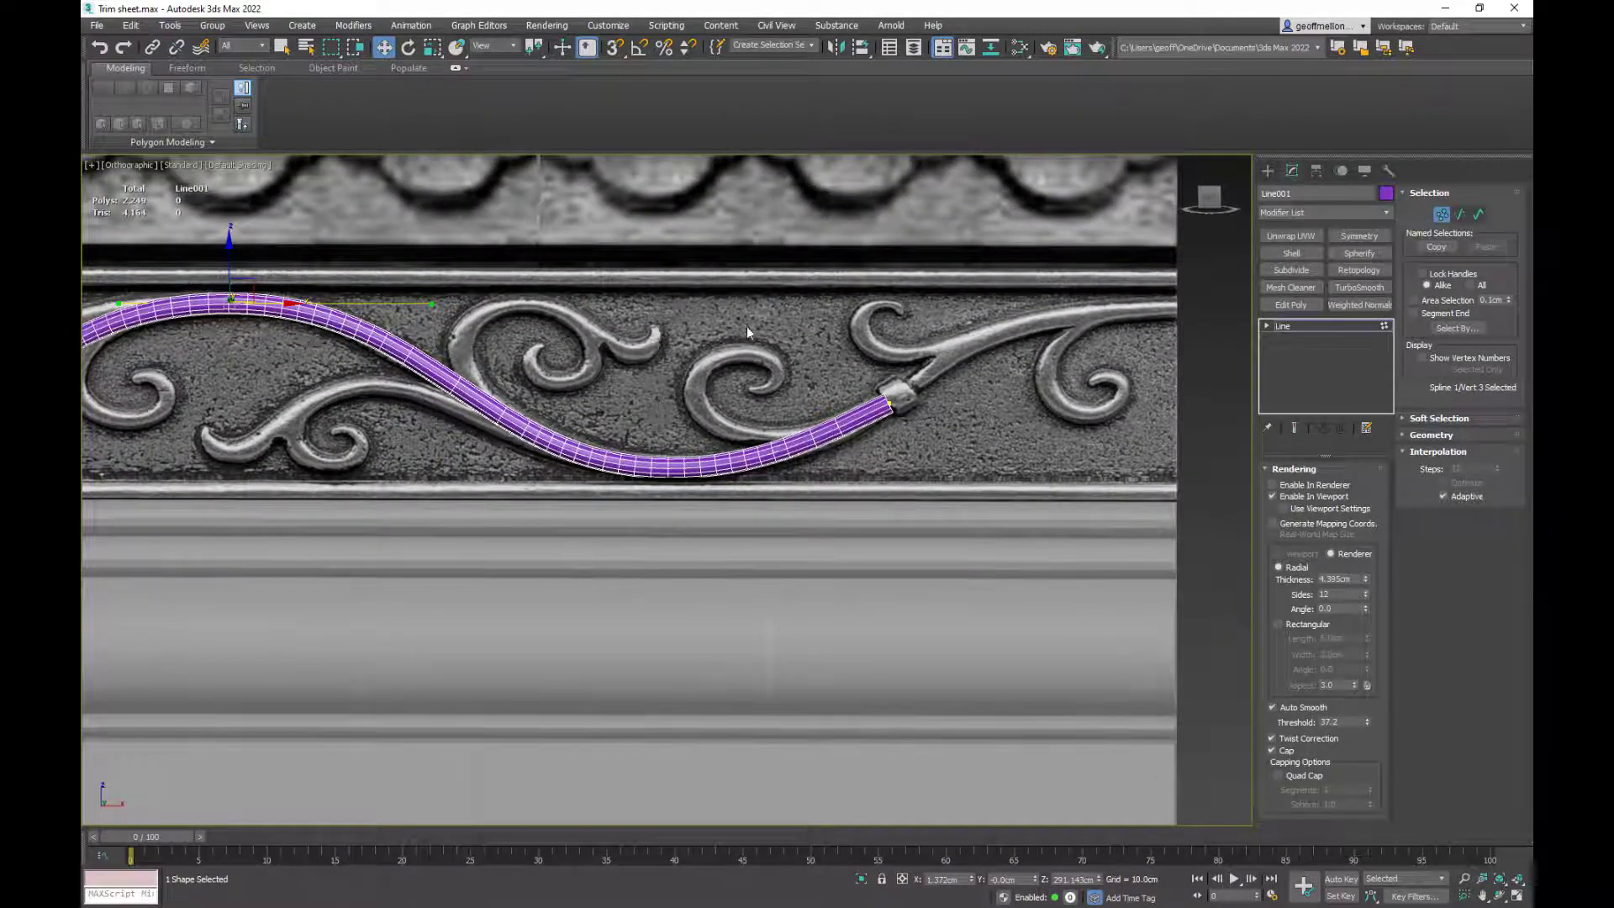
pyautogui.moveTo(835, 458)
pyautogui.mouseDown(button='middle')
pyautogui.moveTo(994, 475)
pyautogui.moveTo(861, 448)
pyautogui.mouseUp(button='middle')
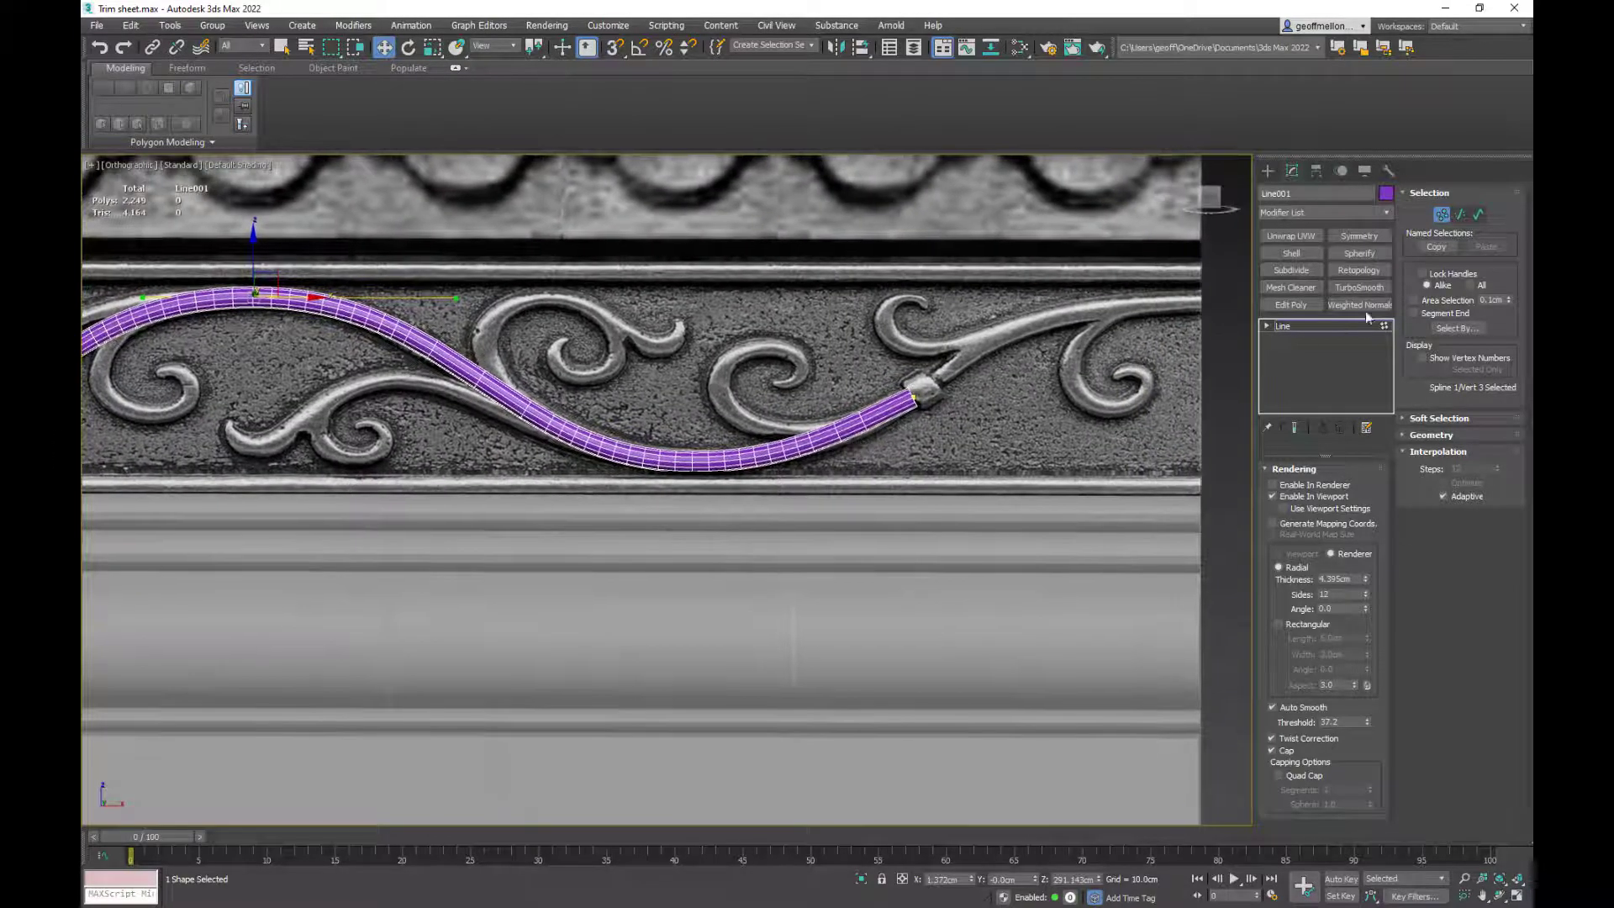
# - Start a new line spline and switch to the front view framed on the right half of the vine stem
pyautogui.click(1266, 172)
pyautogui.click(1291, 290)
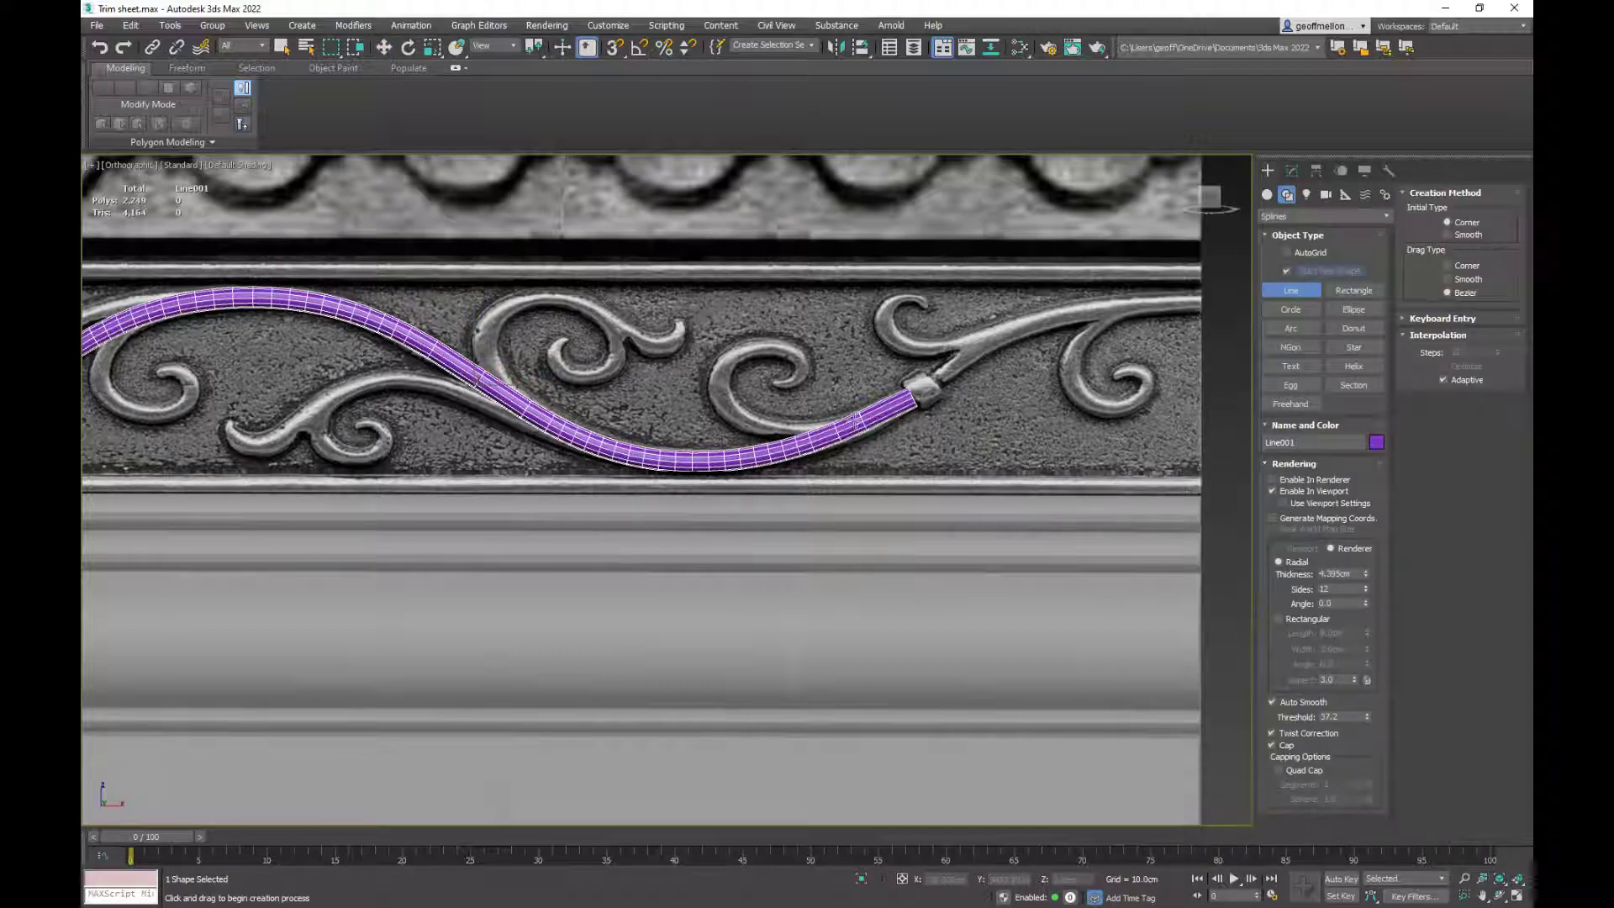
pyautogui.moveTo(862, 421); pyautogui.dragTo(952, 435, button='middle')
pyautogui.press('f')
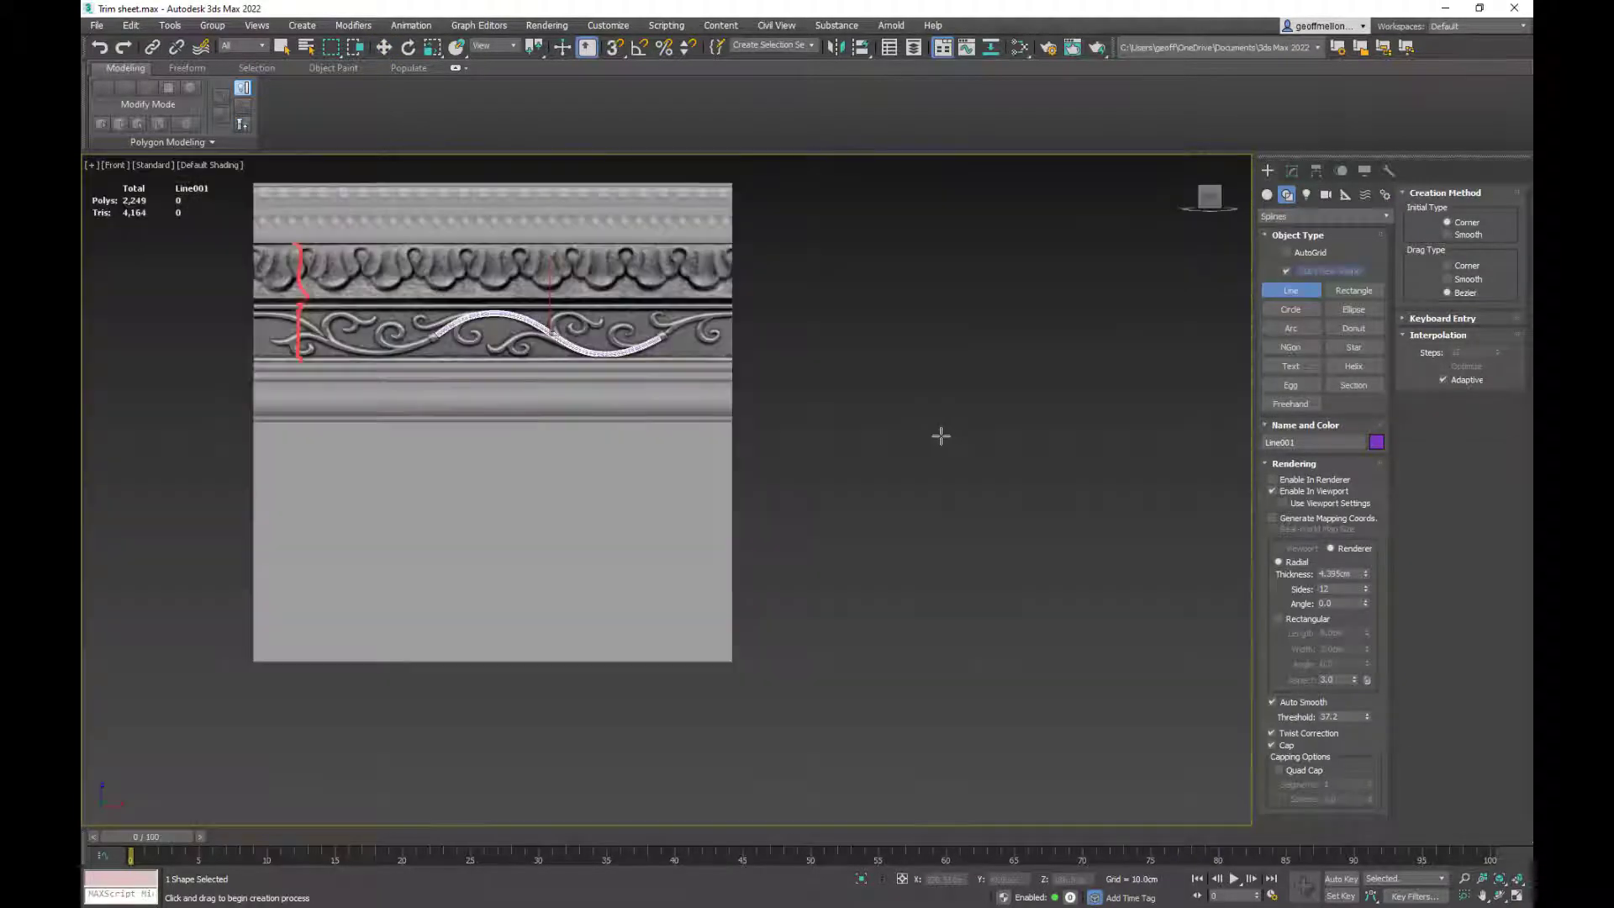
pyautogui.press('z')
pyautogui.moveTo(791, 449); pyautogui.dragTo(852, 468, button='middle')
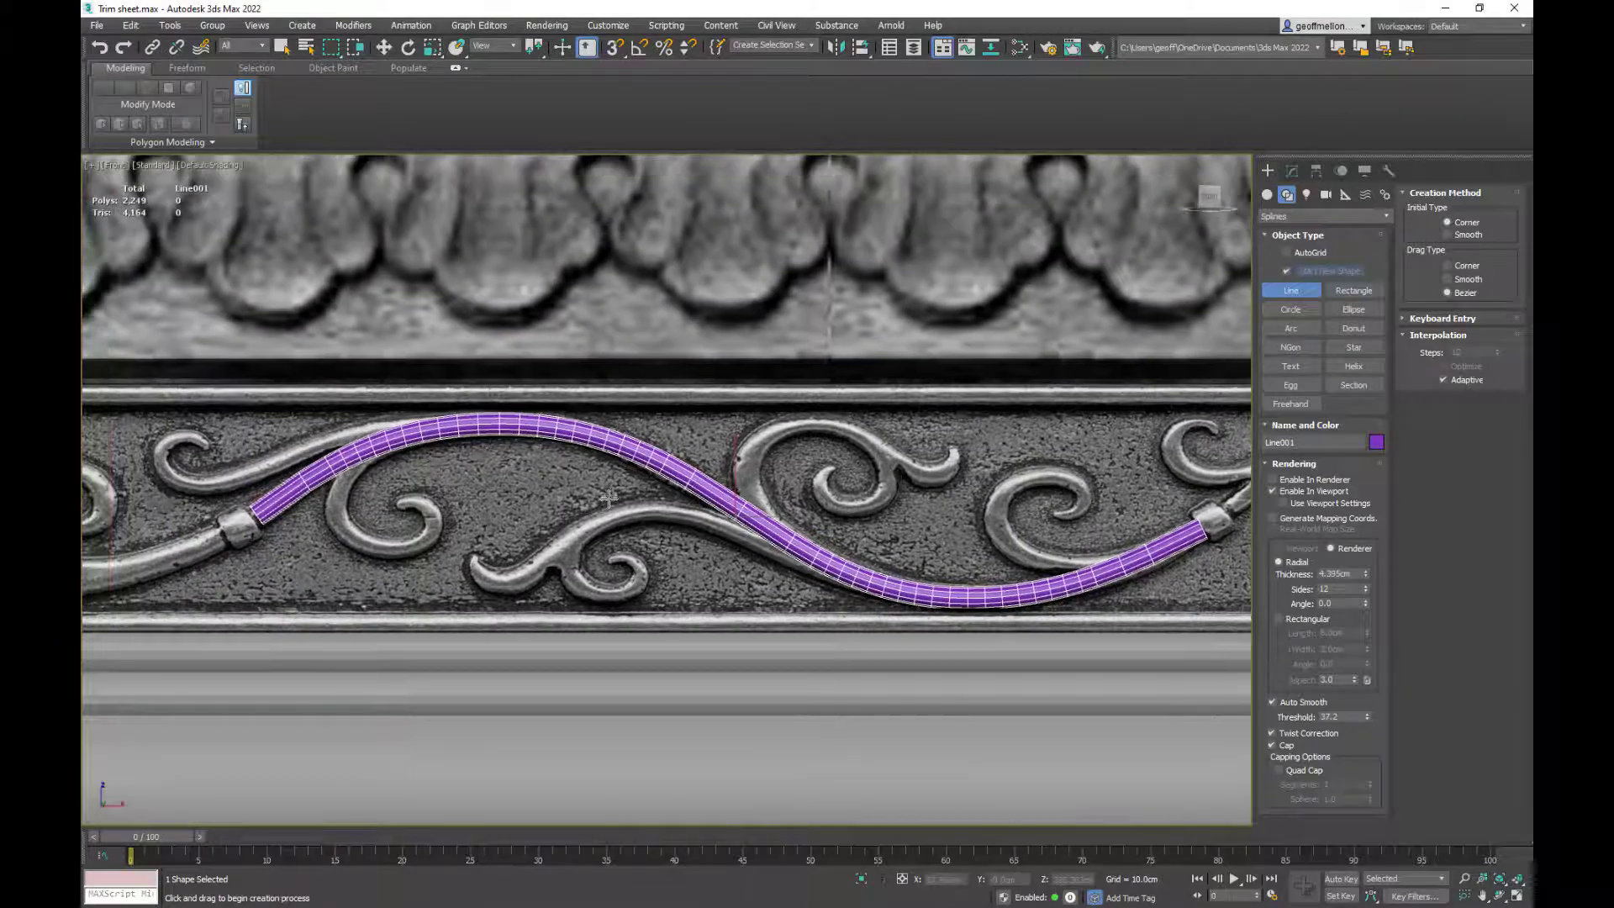
pyautogui.moveTo(766, 528); pyautogui.dragTo(614, 504, button='middle')
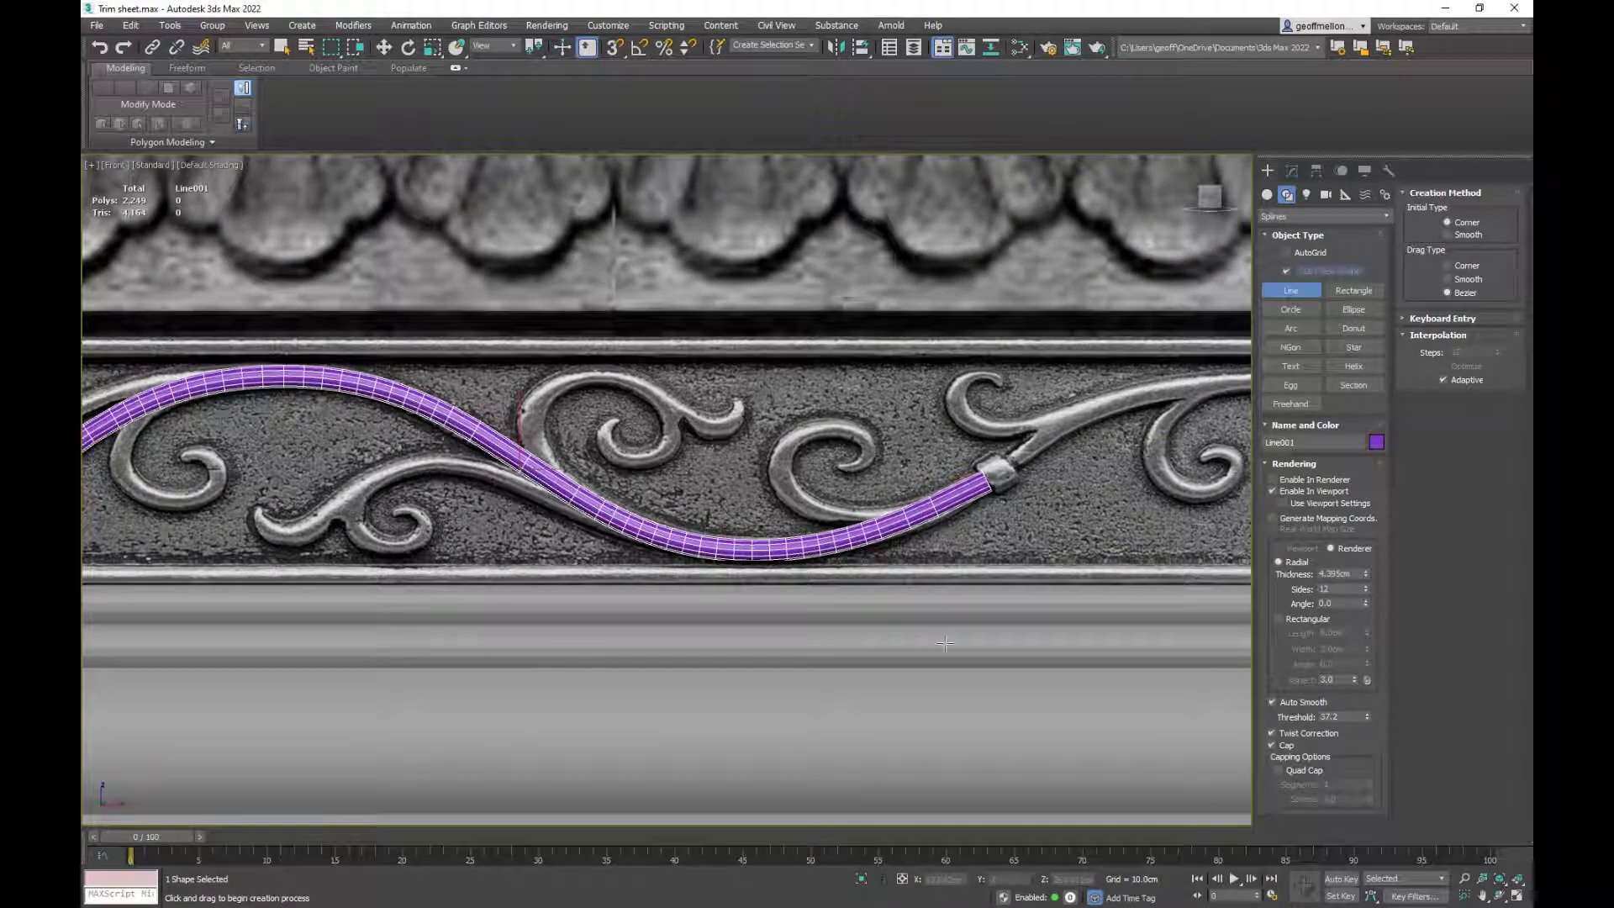
# - Trace the carved spiral above the stem's right end with a rough six-point line starting at the stem's end
pyautogui.click(984, 487)
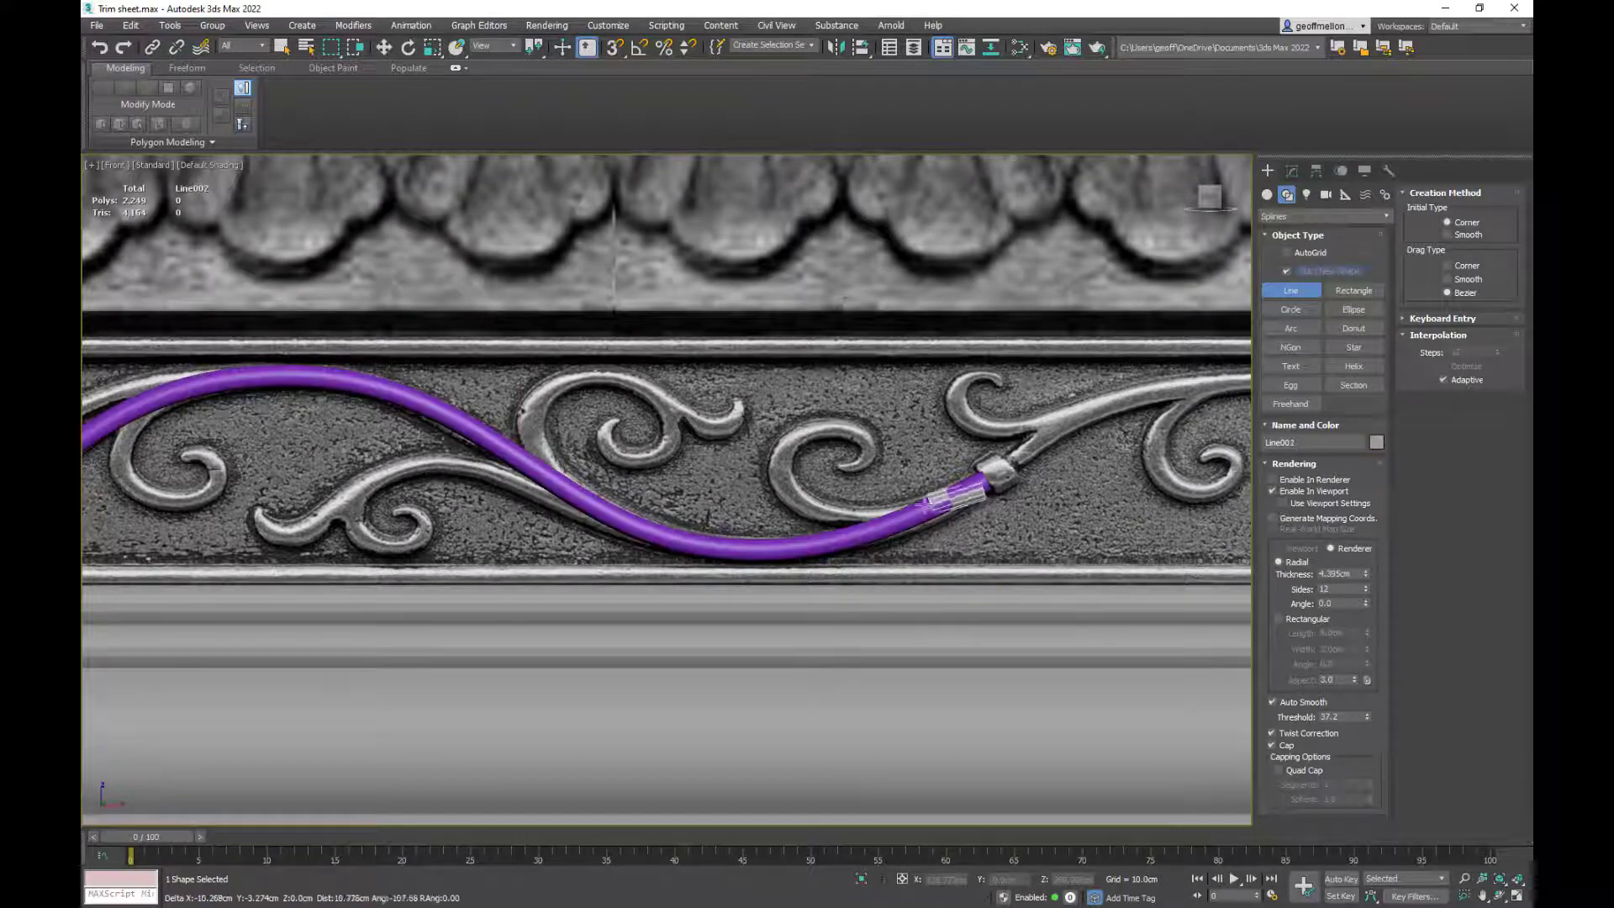
pyautogui.rightClick(880, 511)
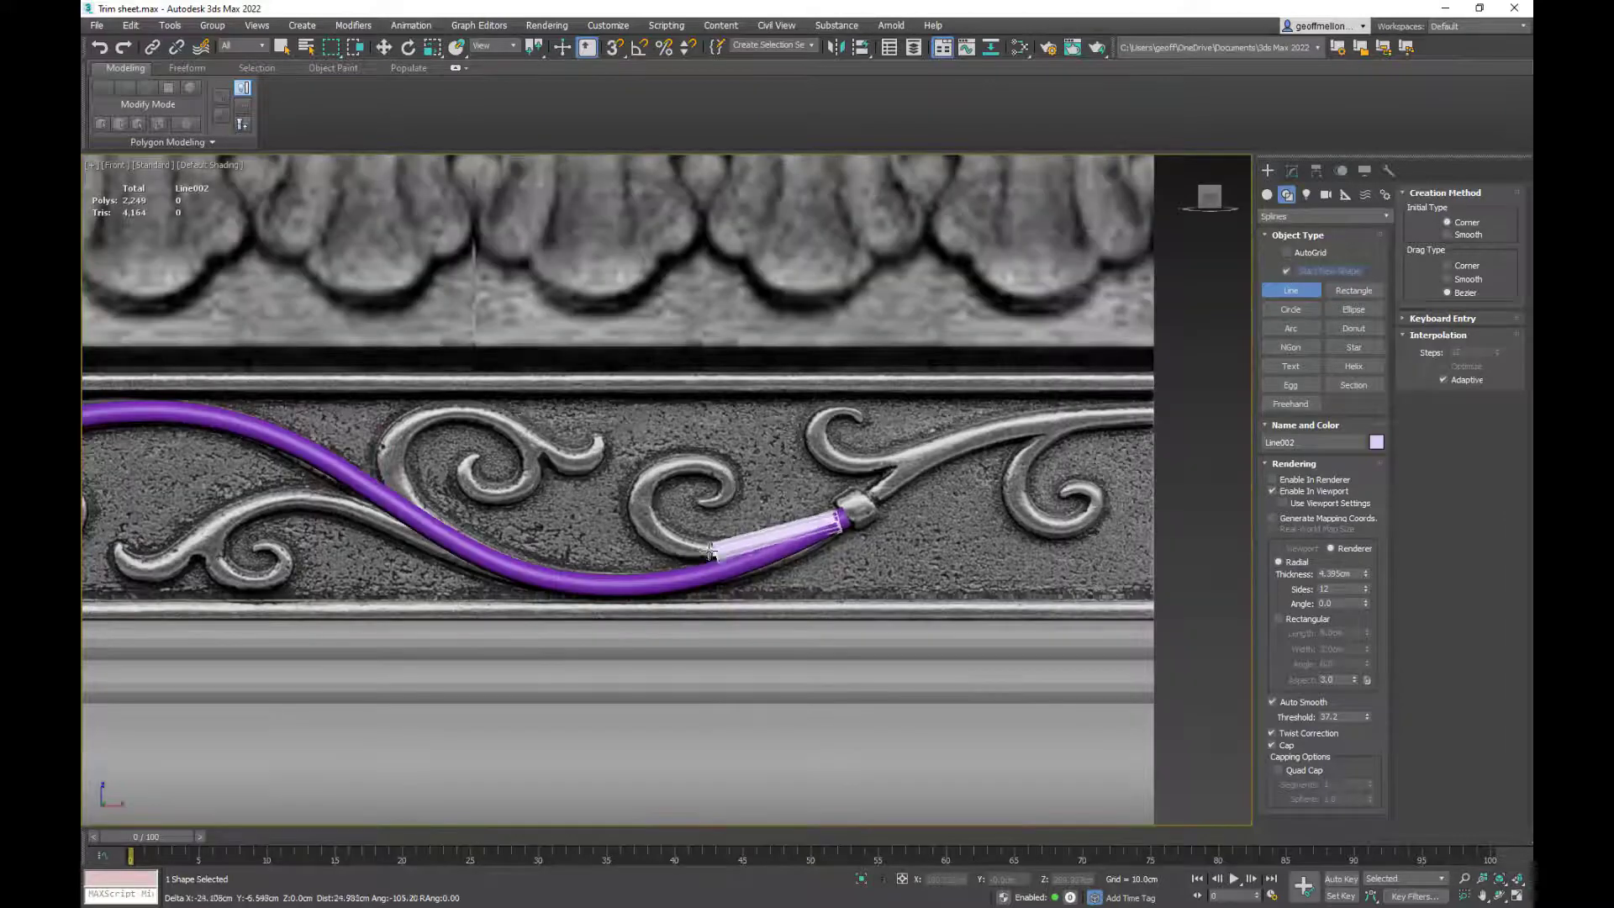
pyautogui.click(693, 551)
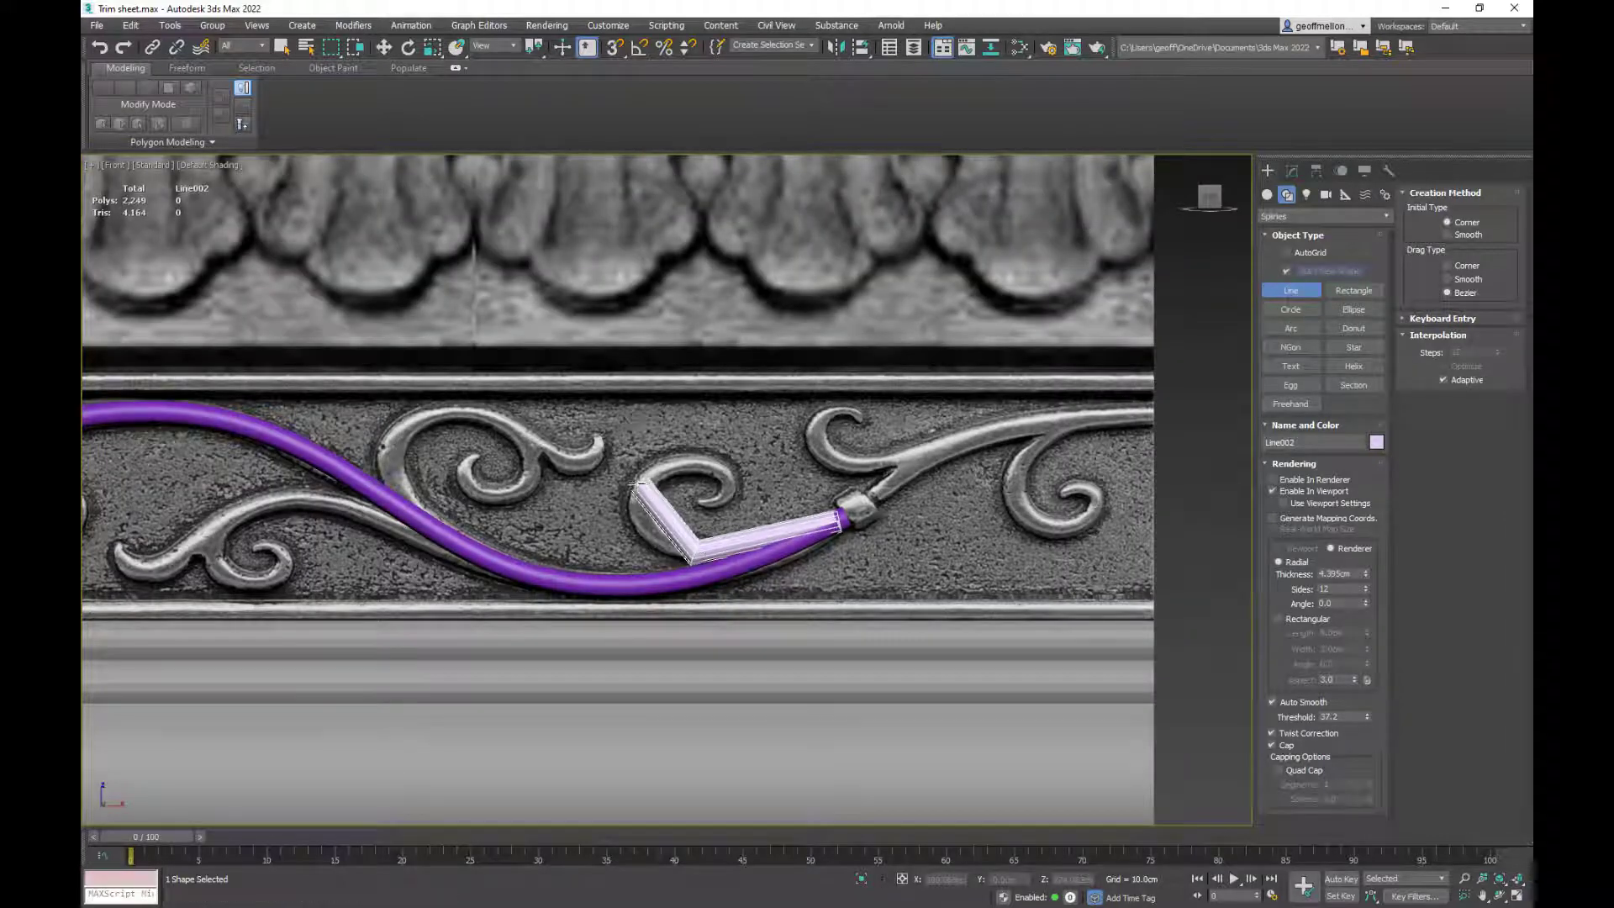
pyautogui.click(619, 486)
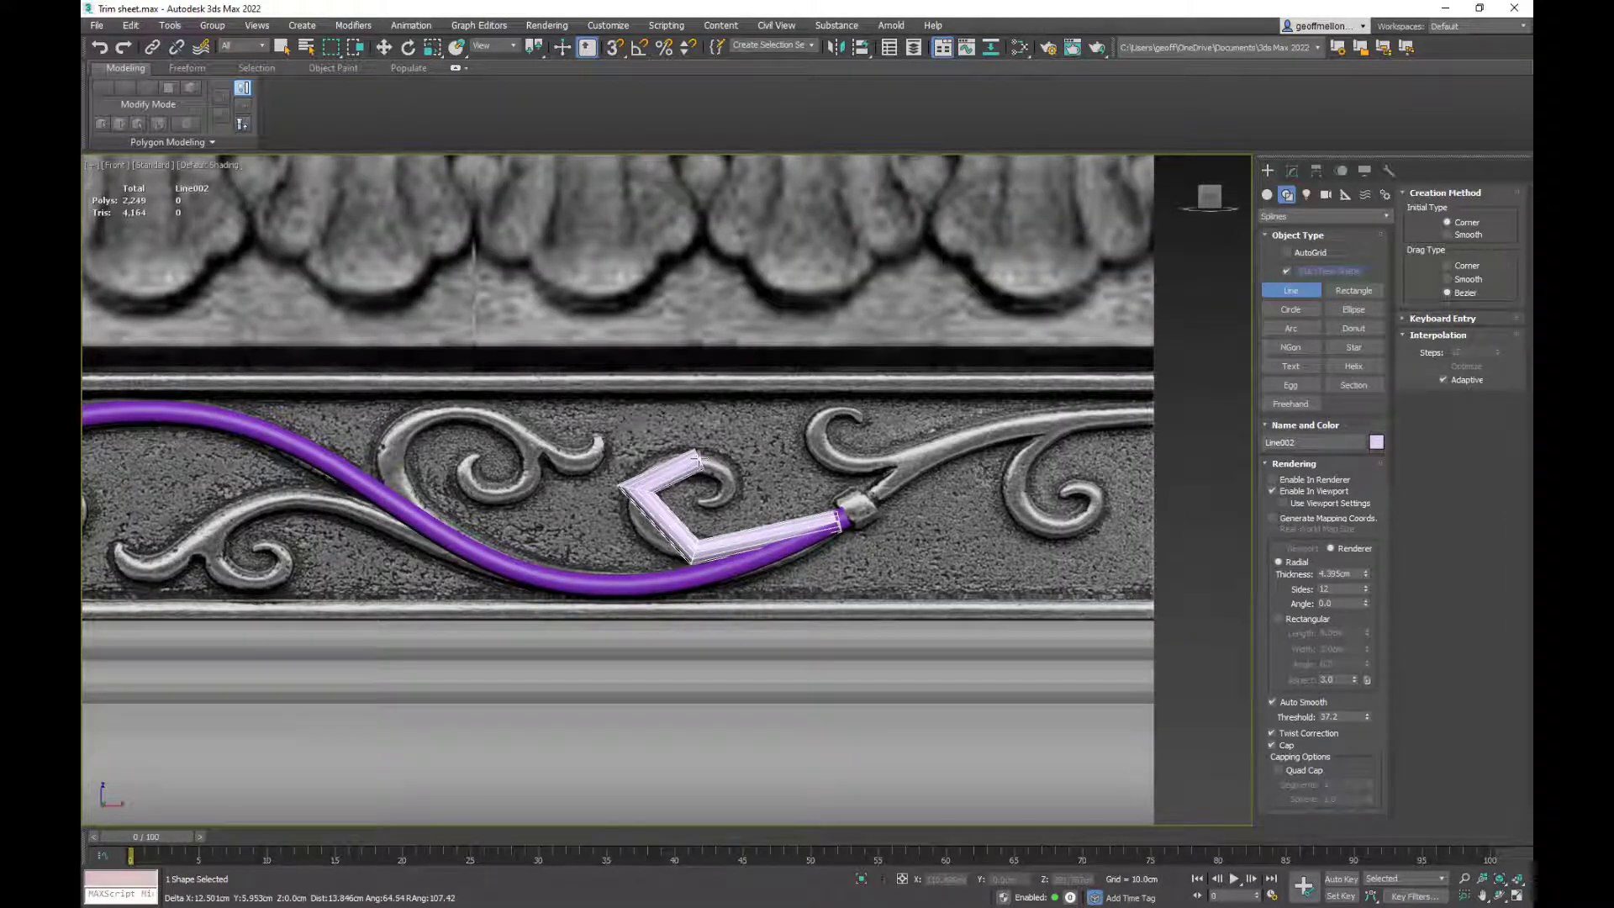
pyautogui.click(701, 450)
pyautogui.click(748, 491)
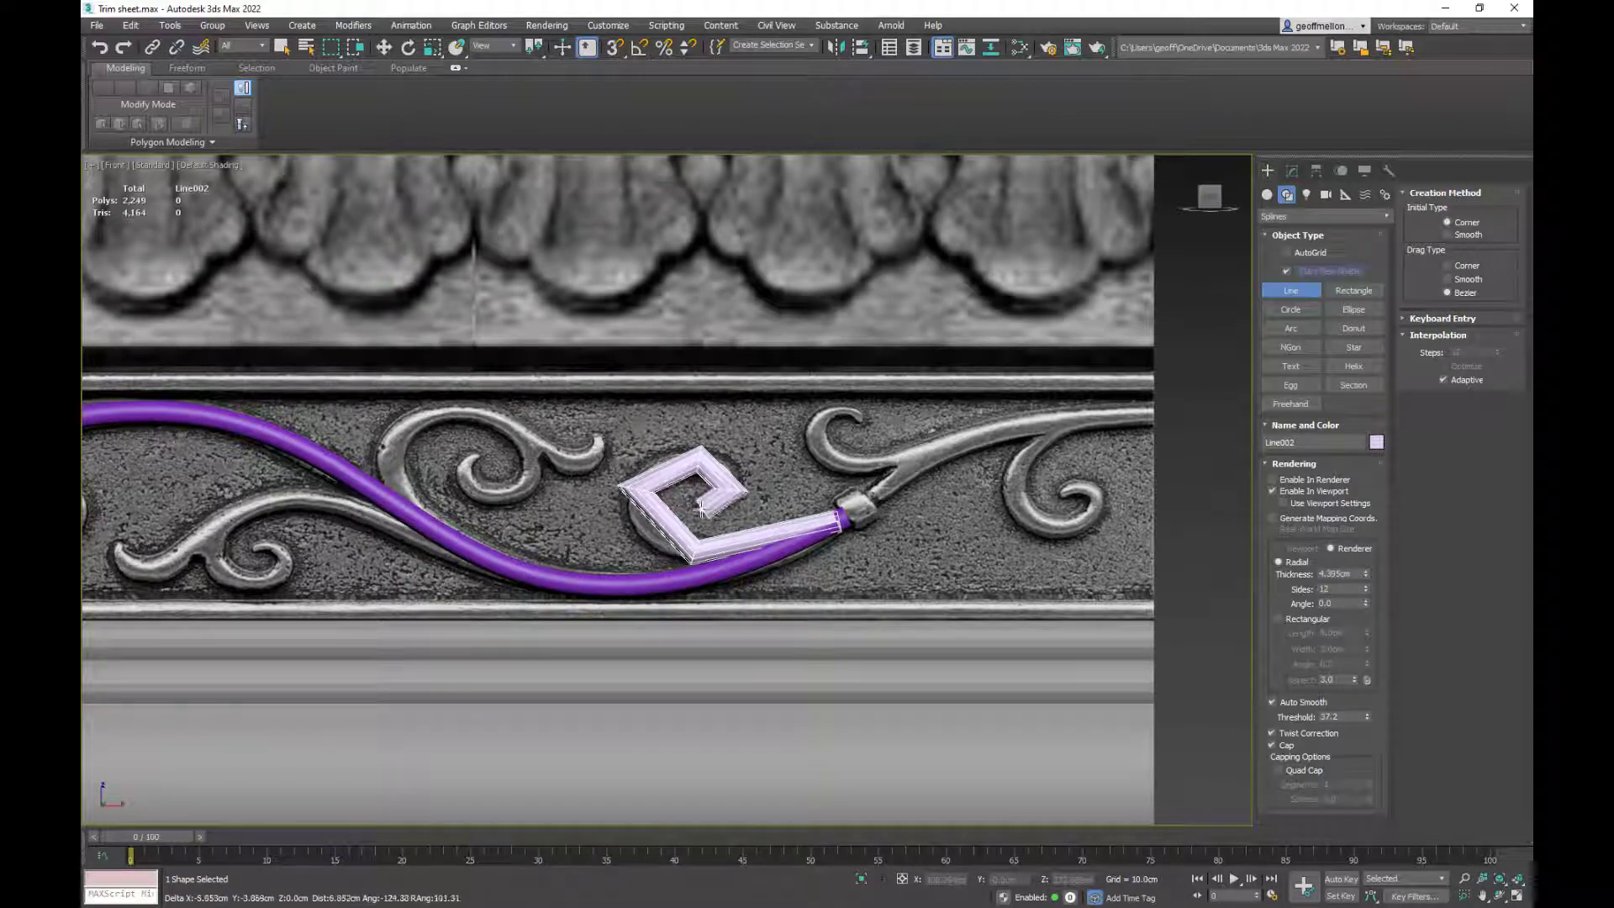
pyautogui.click(701, 508)
pyautogui.rightClick(674, 510)
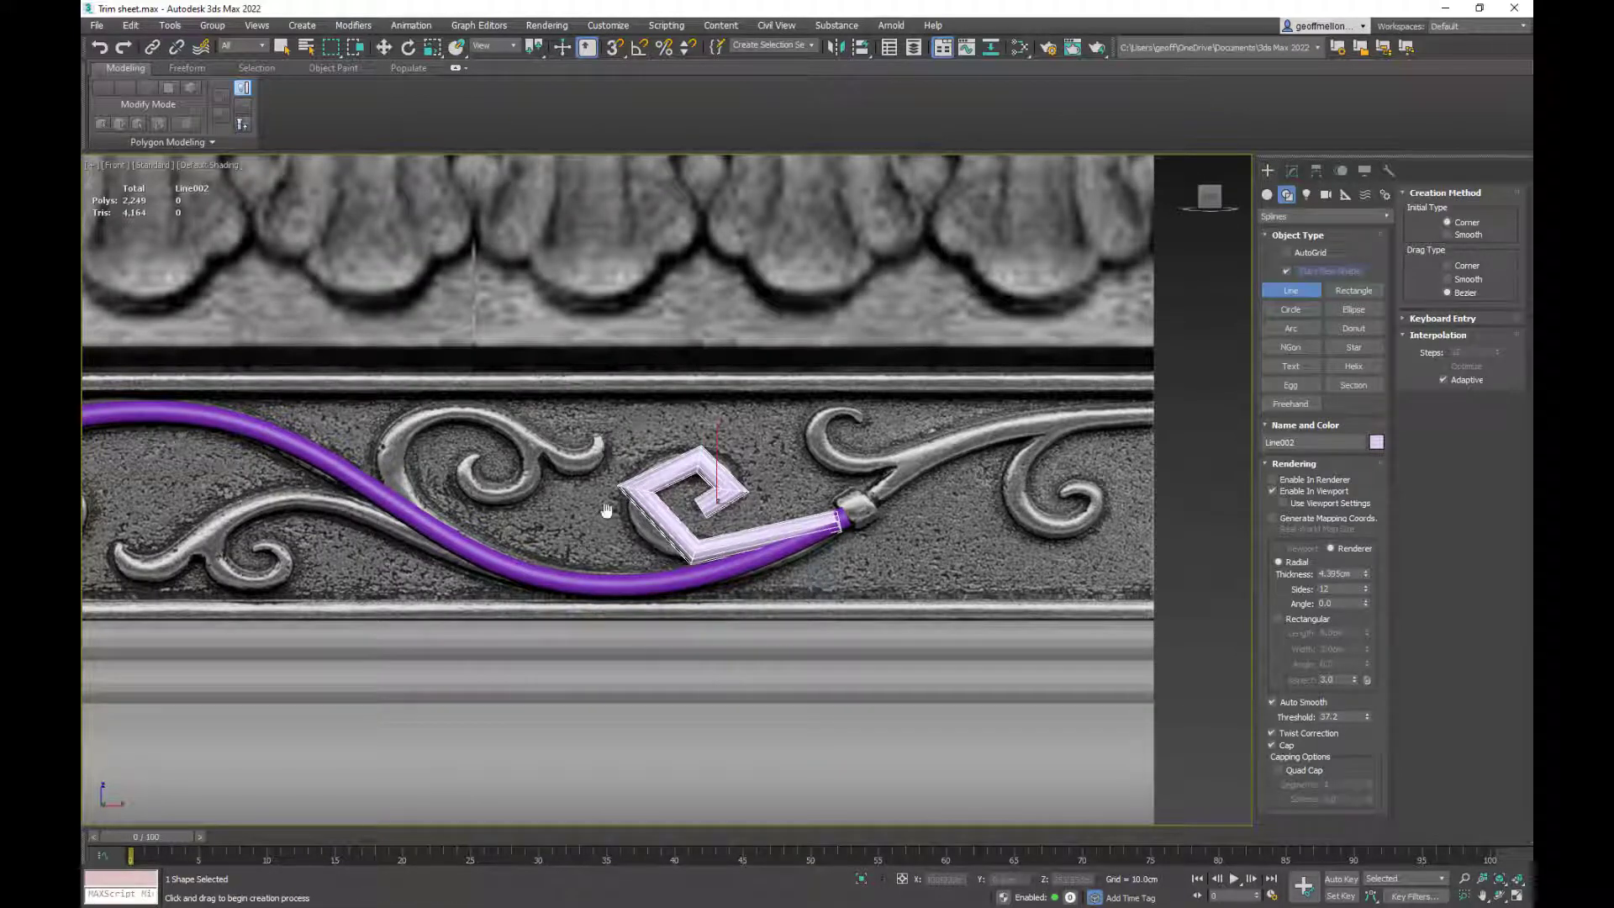
pyautogui.moveTo(605, 510); pyautogui.dragTo(728, 530, button='middle')
pyautogui.click(771, 538)
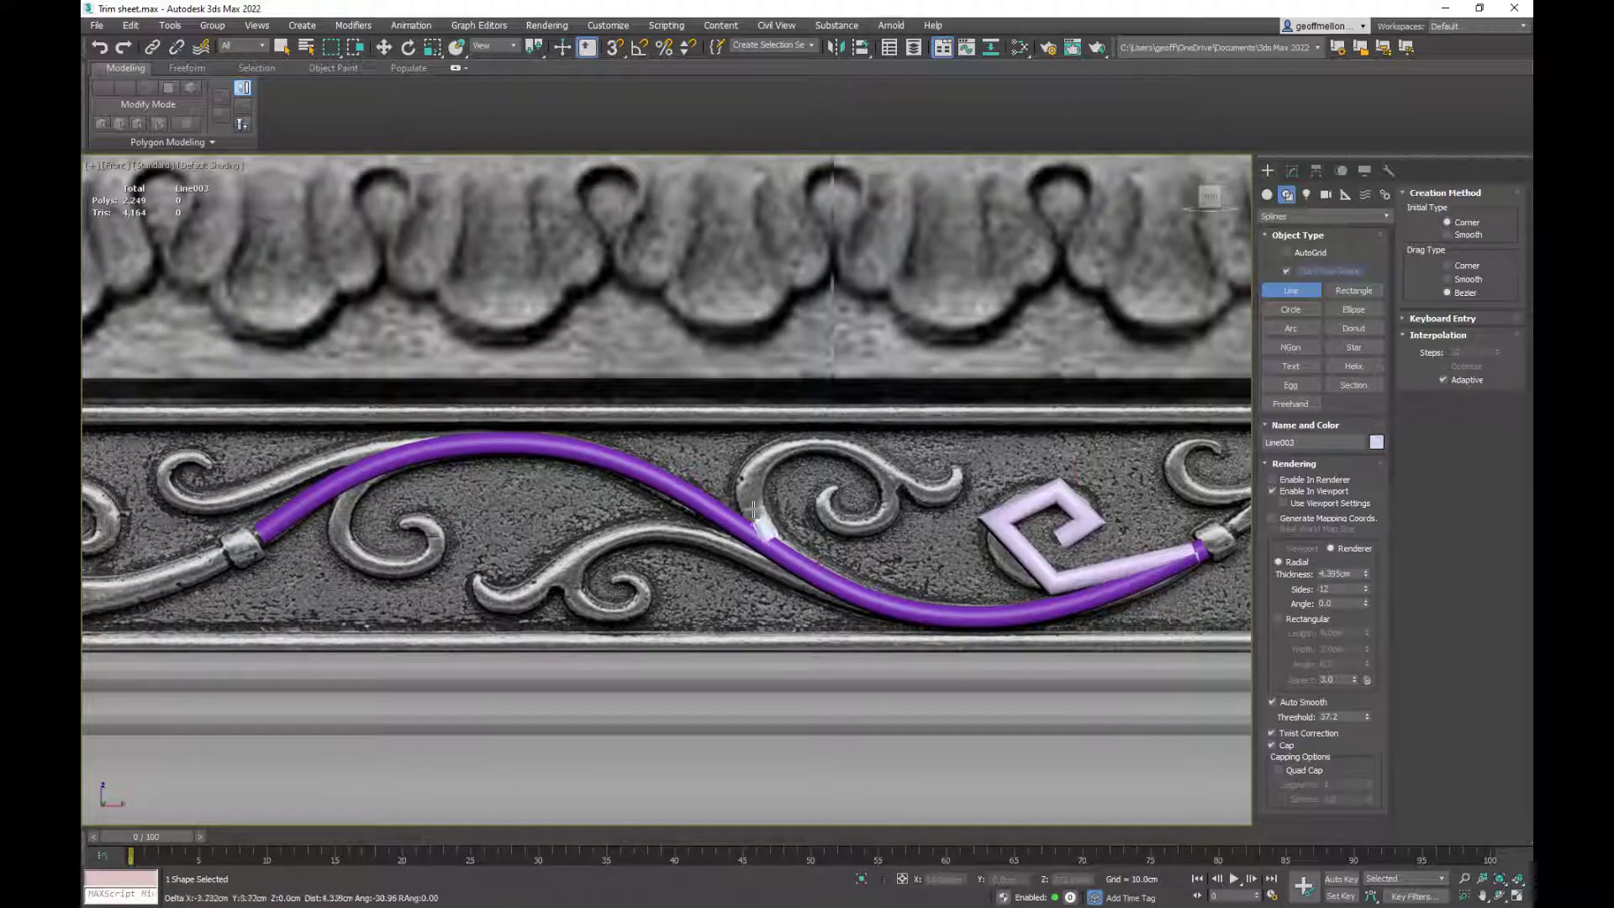
pyautogui.click(739, 489)
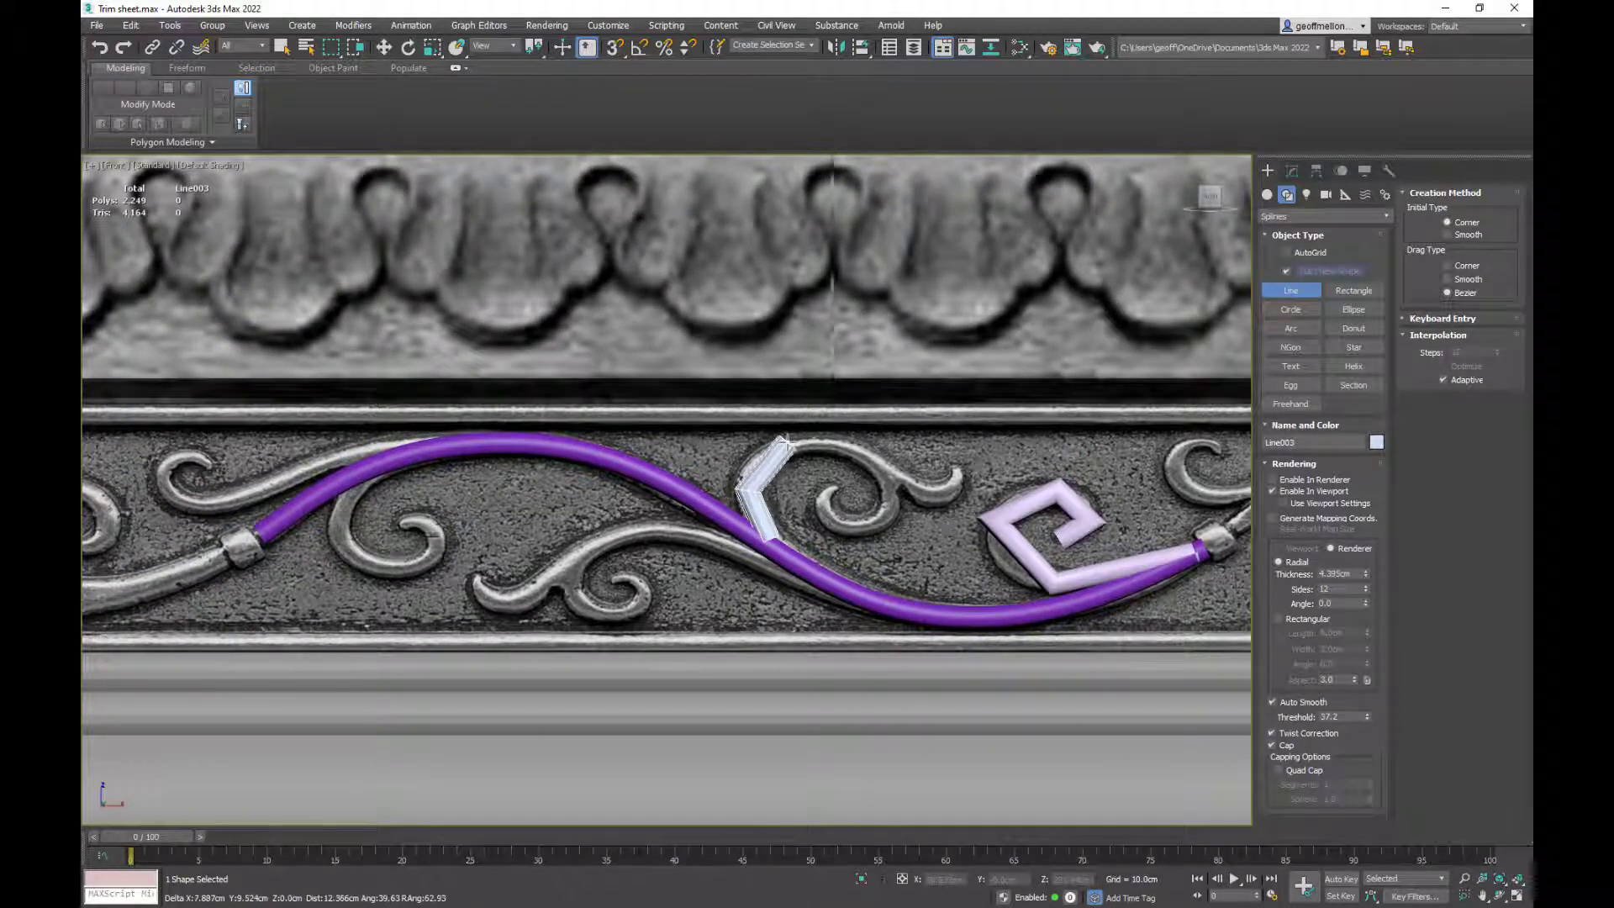
pyautogui.rightClick(756, 569)
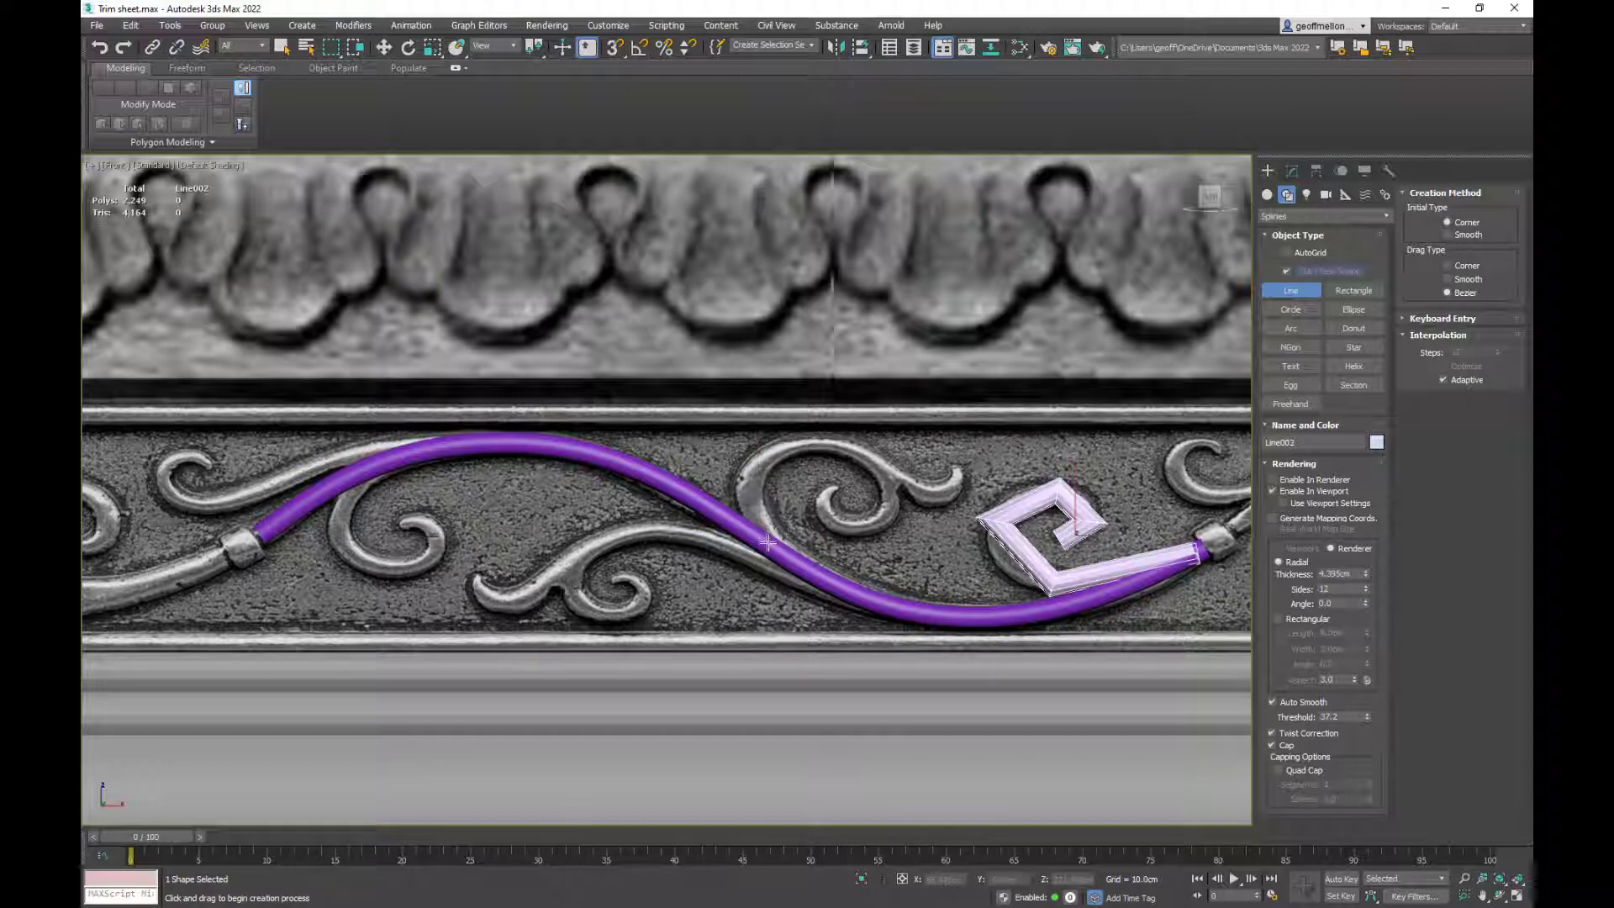
# - Trace the carved spiral rising from the stem's middle with a rough seven-point line that winds inward
pyautogui.click(770, 539)
pyautogui.click(740, 480)
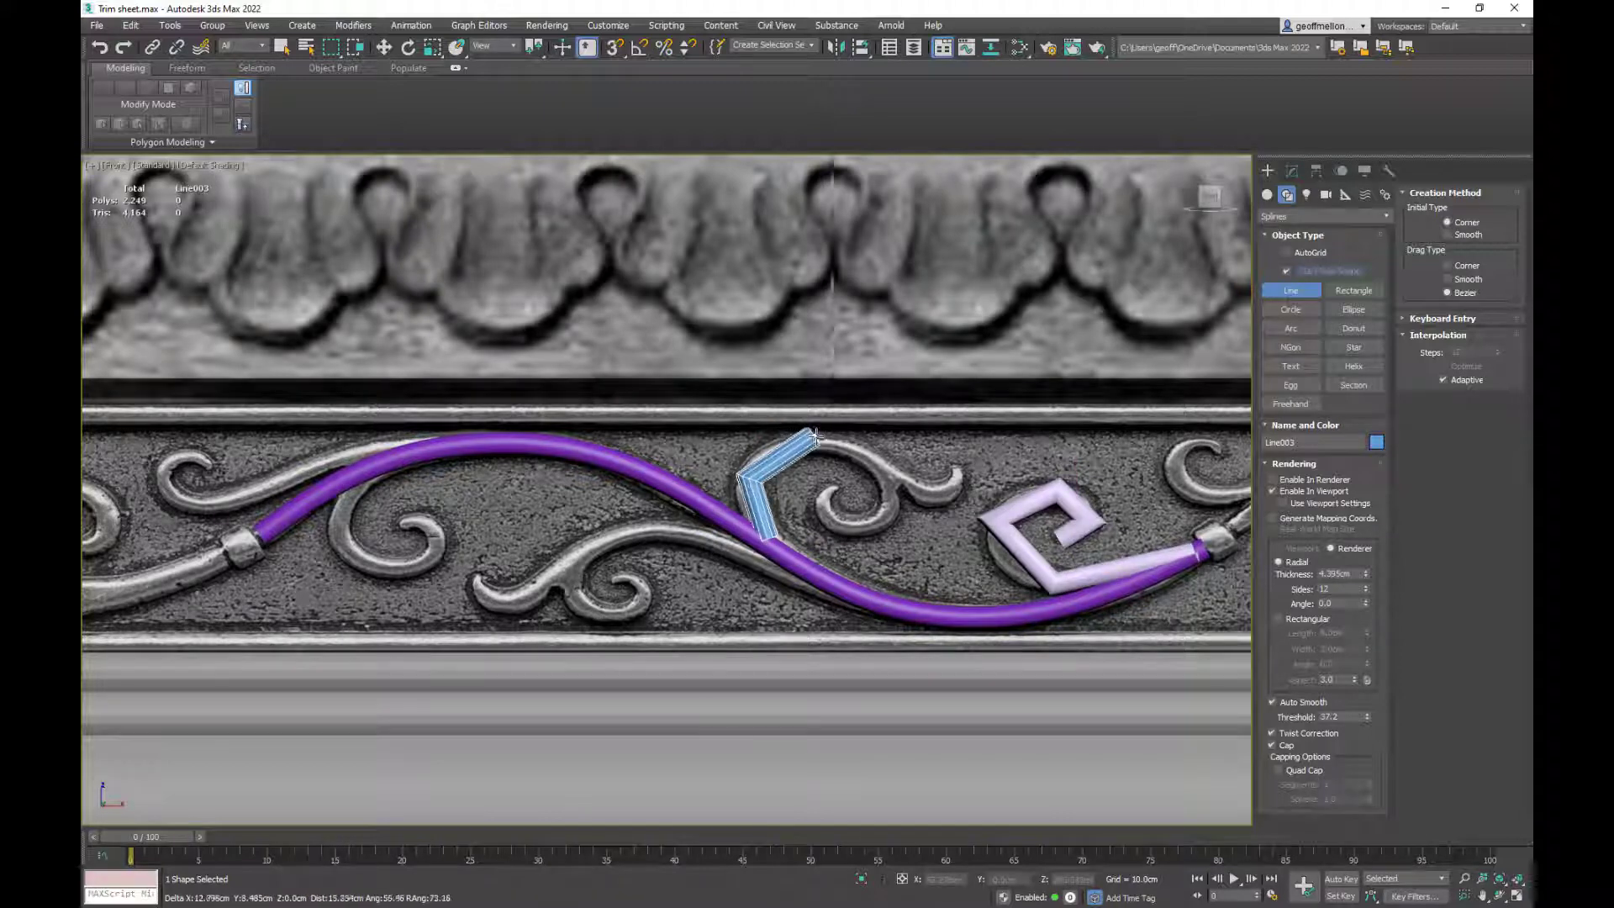
pyautogui.click(819, 431)
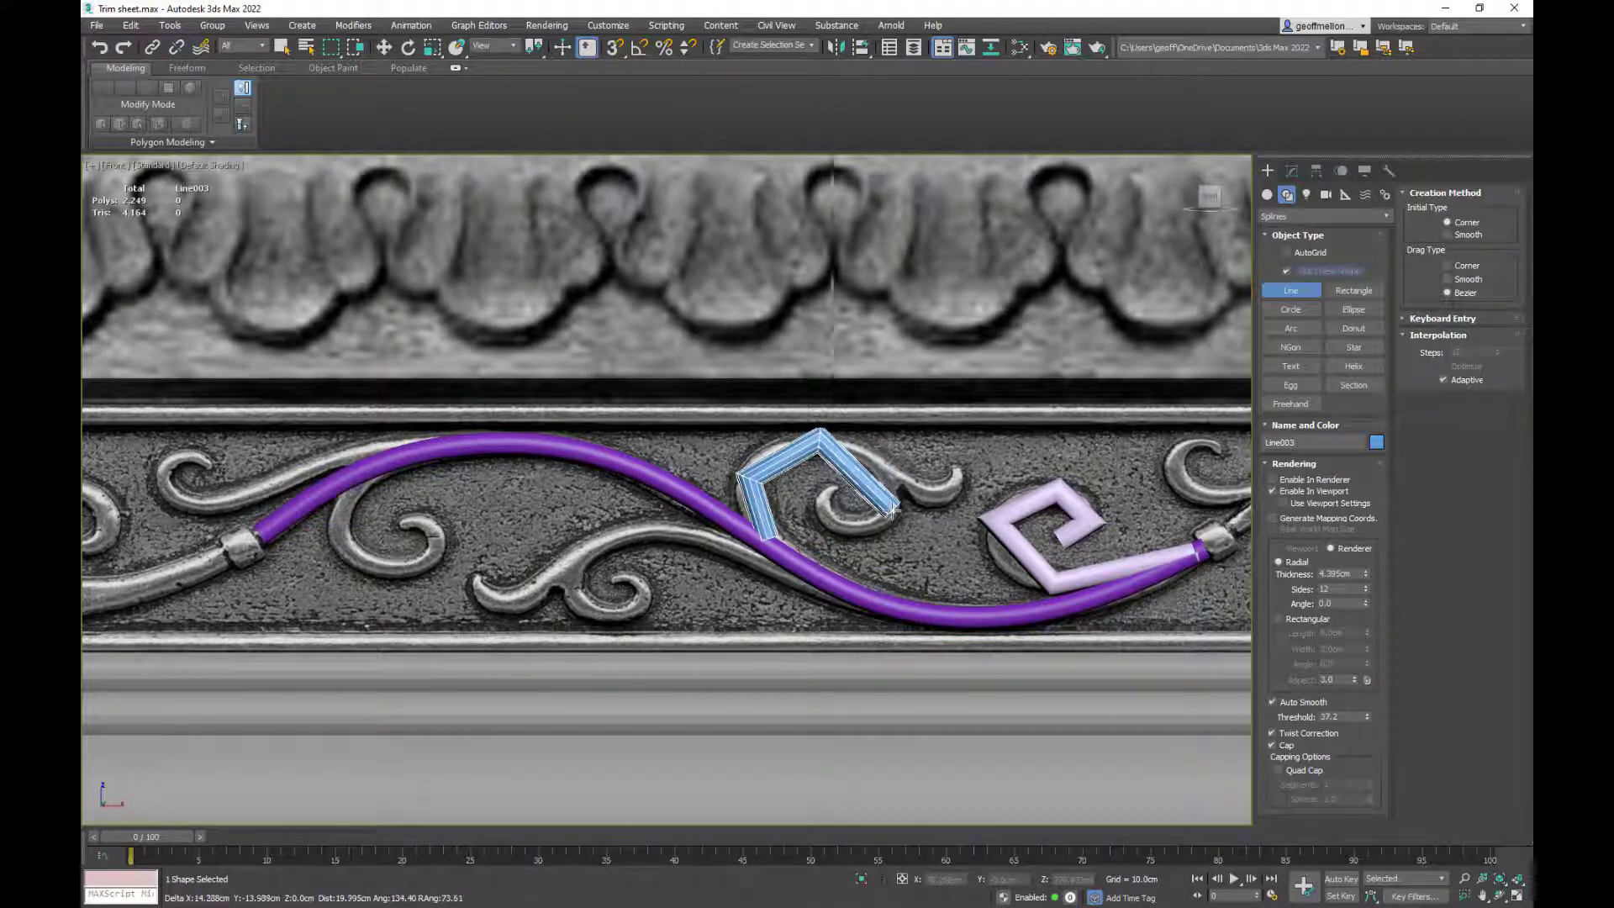
pyautogui.click(909, 514)
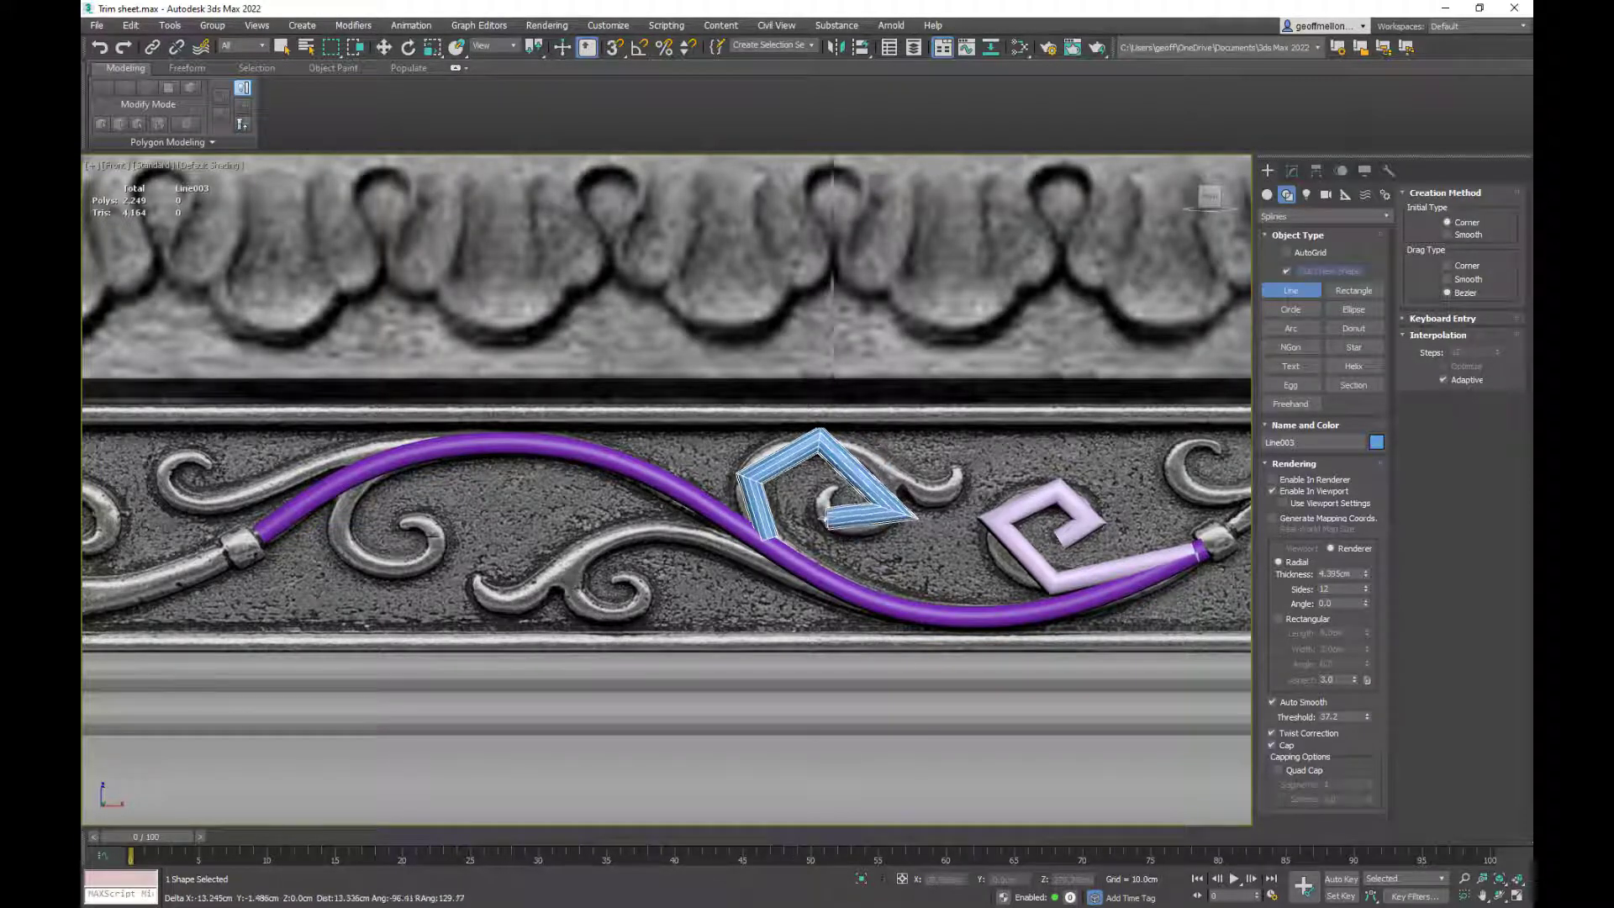
pyautogui.click(843, 535)
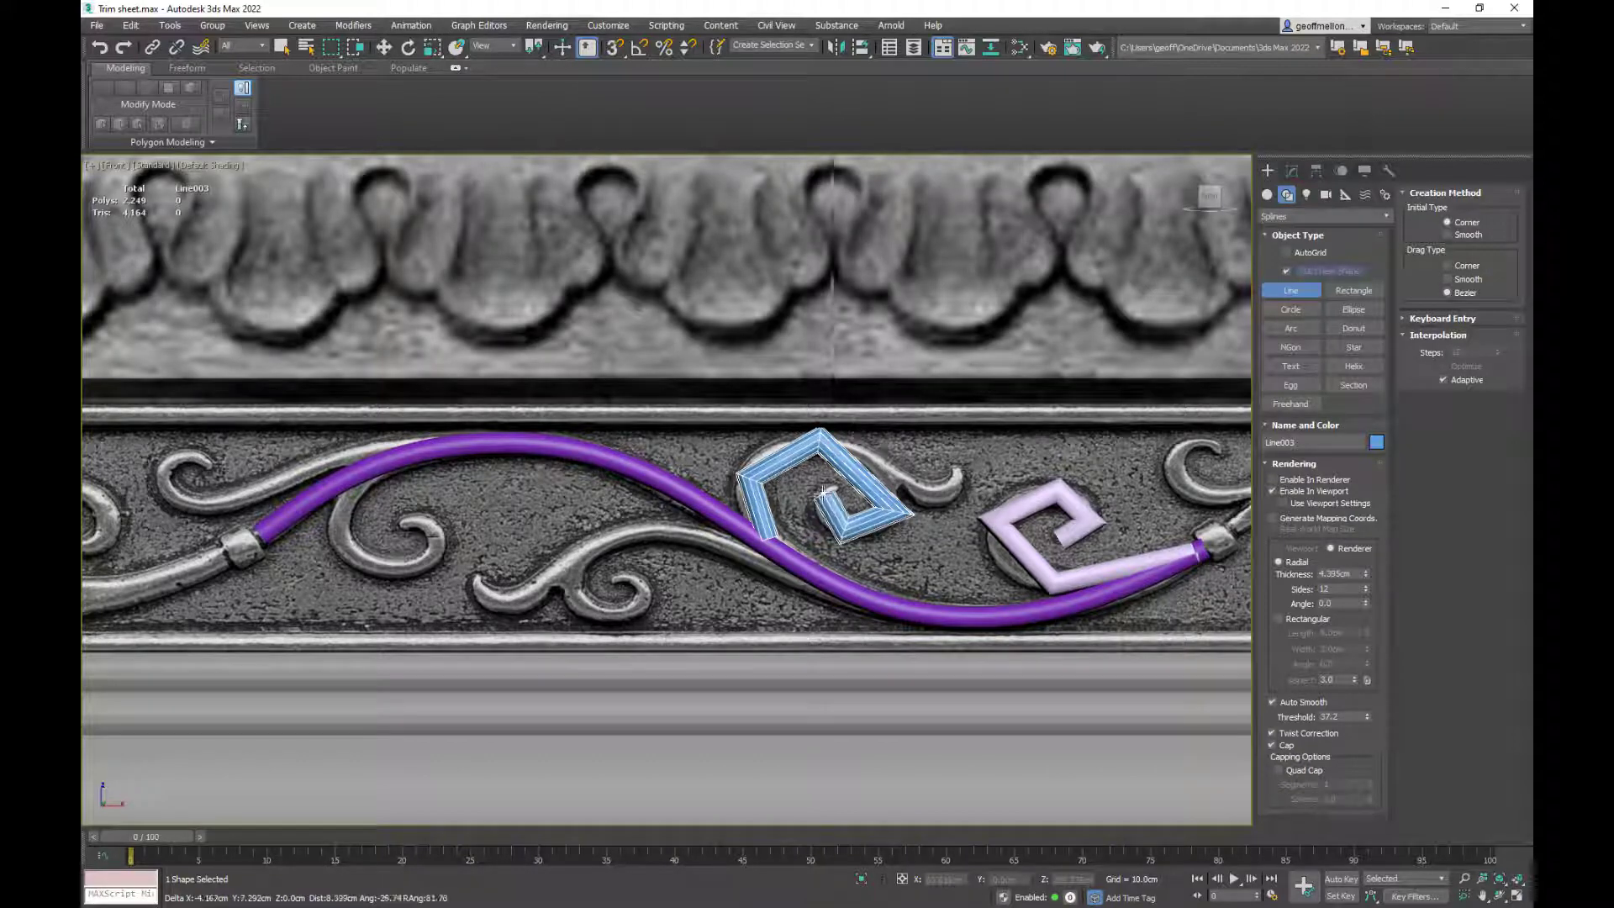
pyautogui.click(812, 503)
pyautogui.click(832, 485)
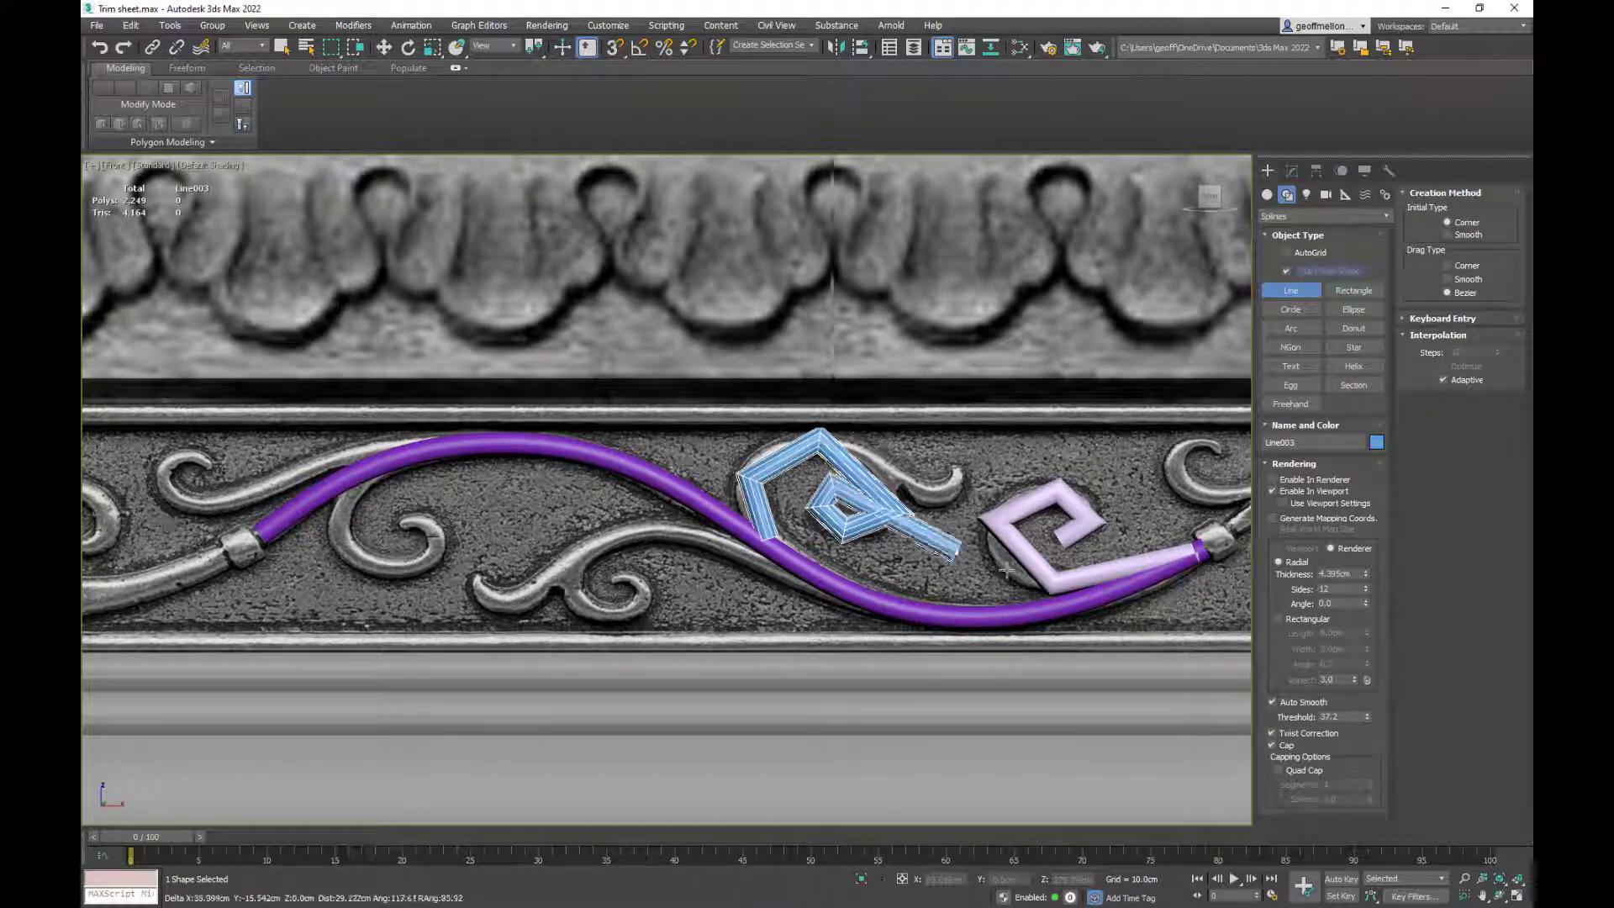
pyautogui.moveTo(1007, 572); pyautogui.dragTo(798, 565, button='middle')
pyautogui.rightClick(813, 430)
# - Trace the long branch below the stem's middle with a rough four-point line running from the stem to its hooked tip
pyautogui.moveTo(980, 577); pyautogui.dragTo(1244, 534, button='middle')
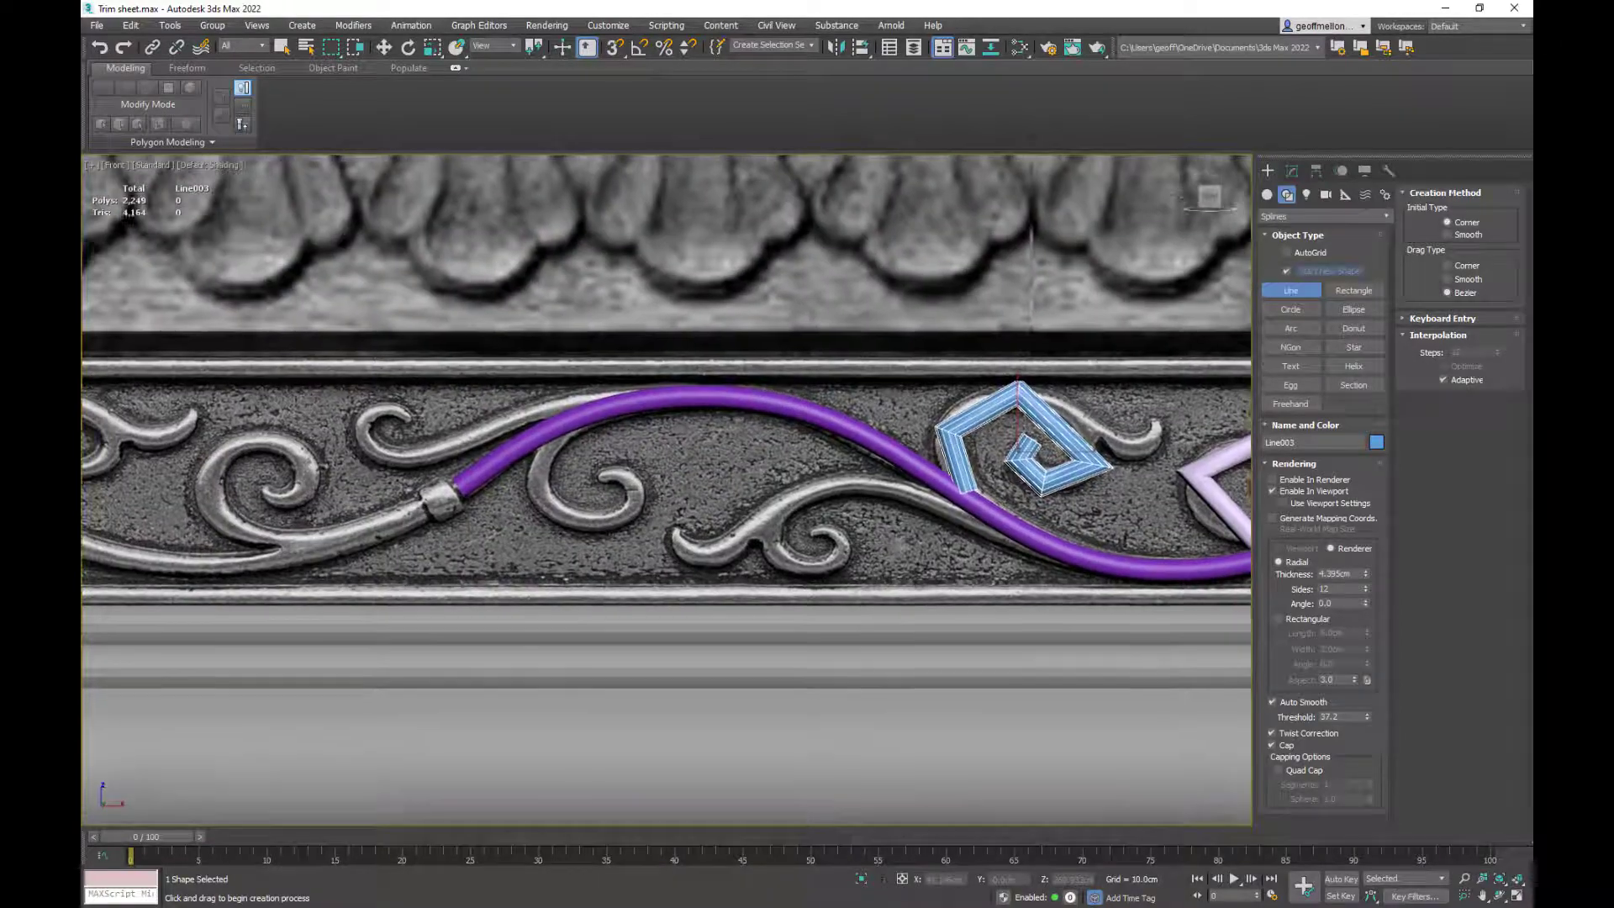
pyautogui.click(1074, 555)
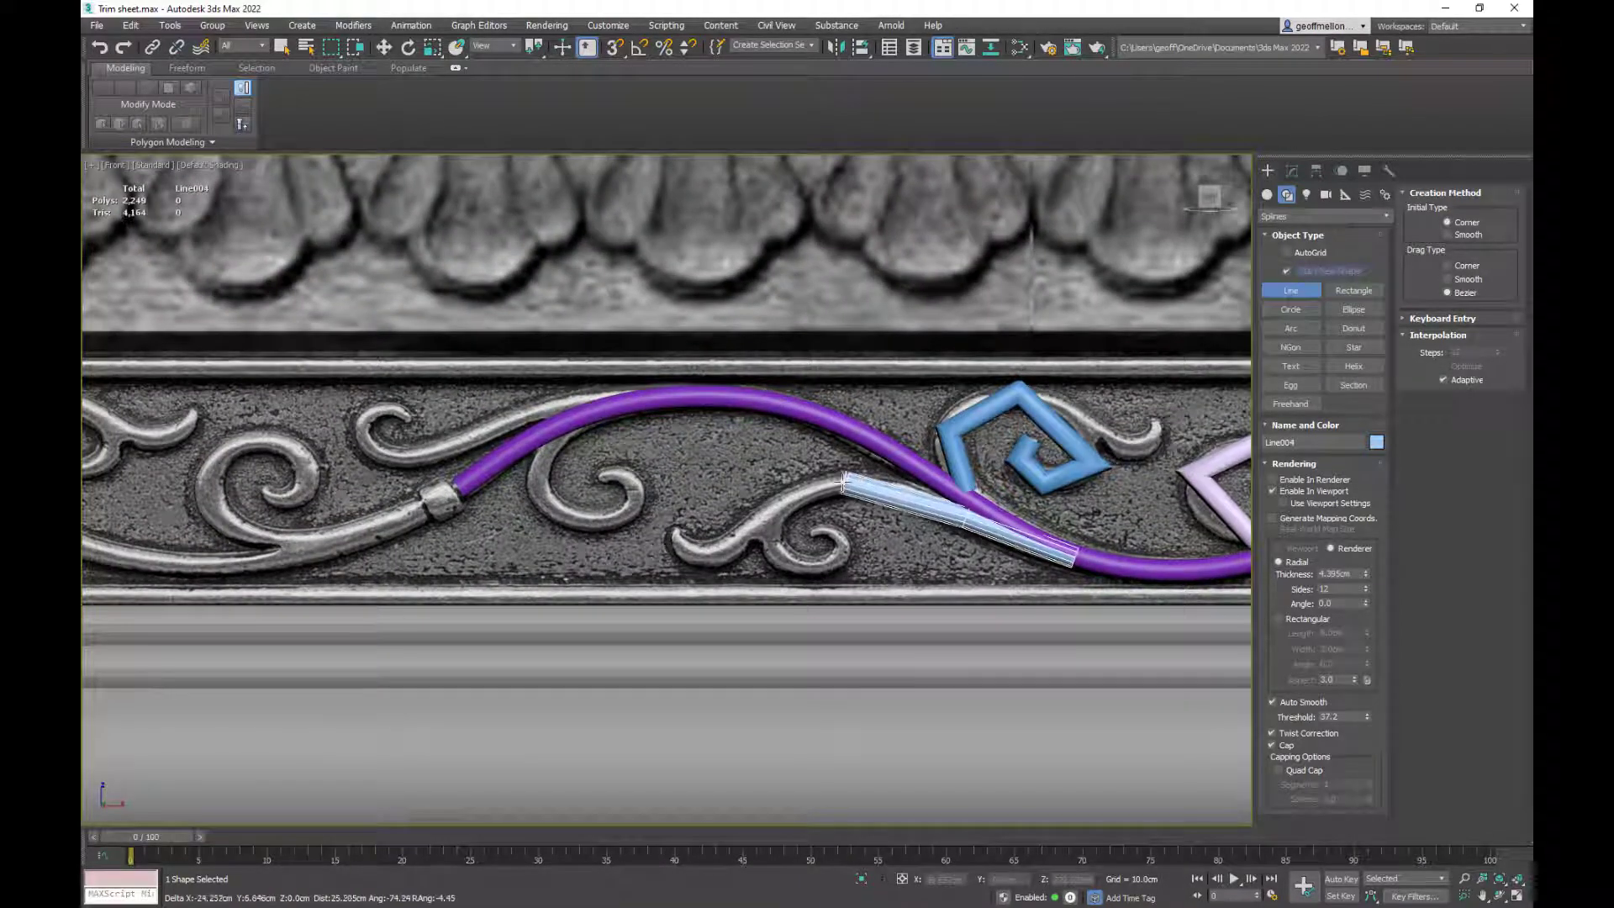
pyautogui.rightClick(1042, 548)
pyautogui.click(1087, 565)
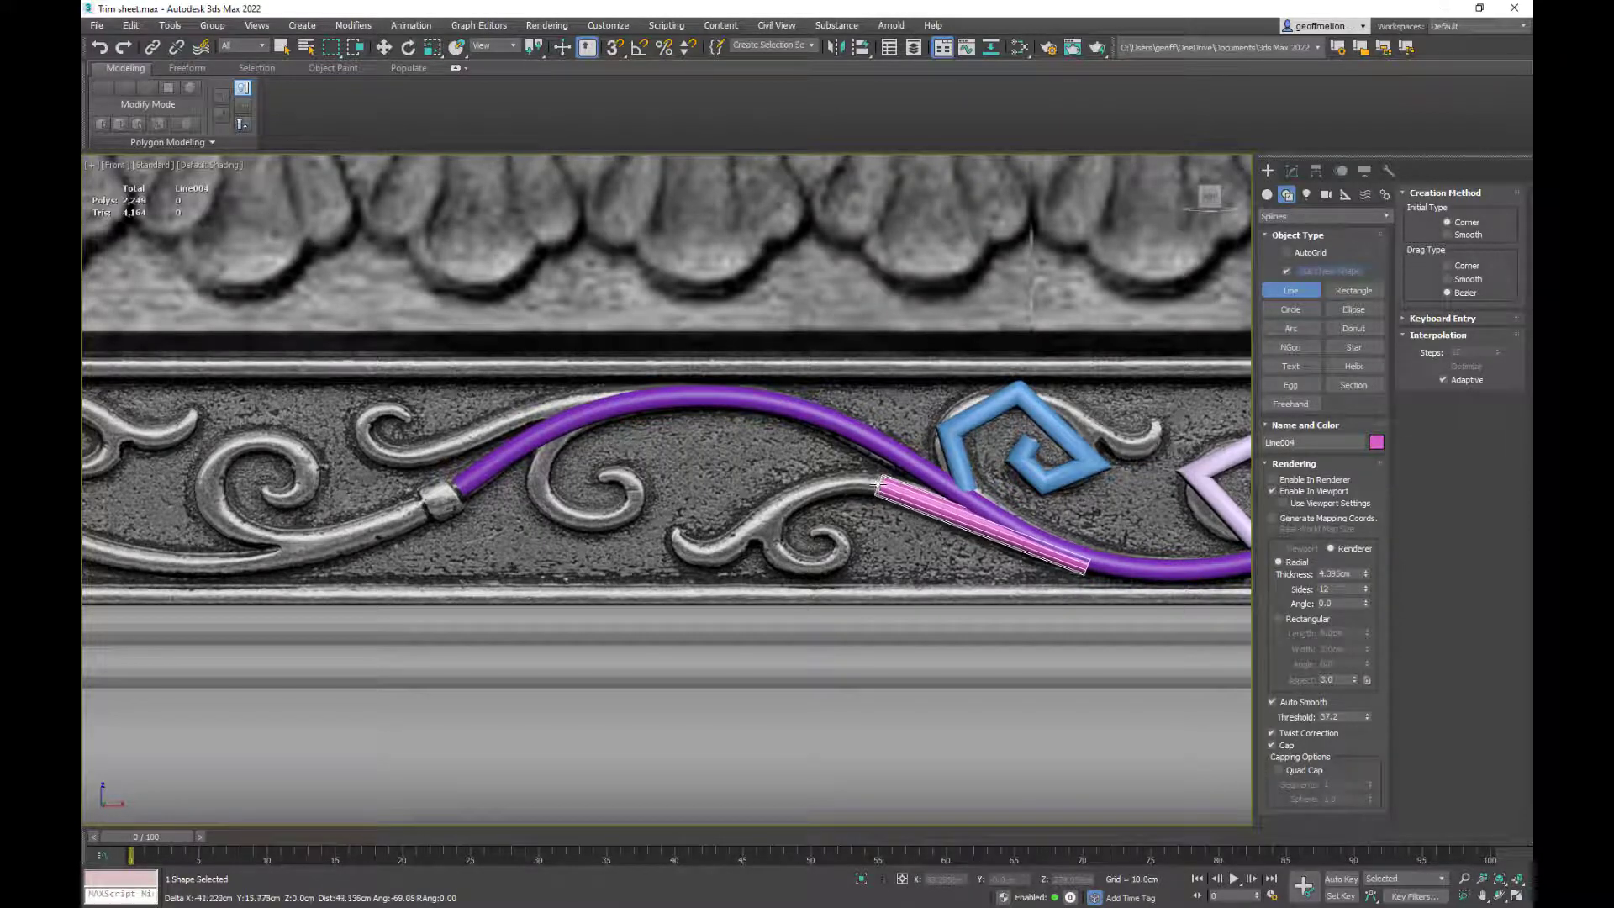
pyautogui.click(883, 476)
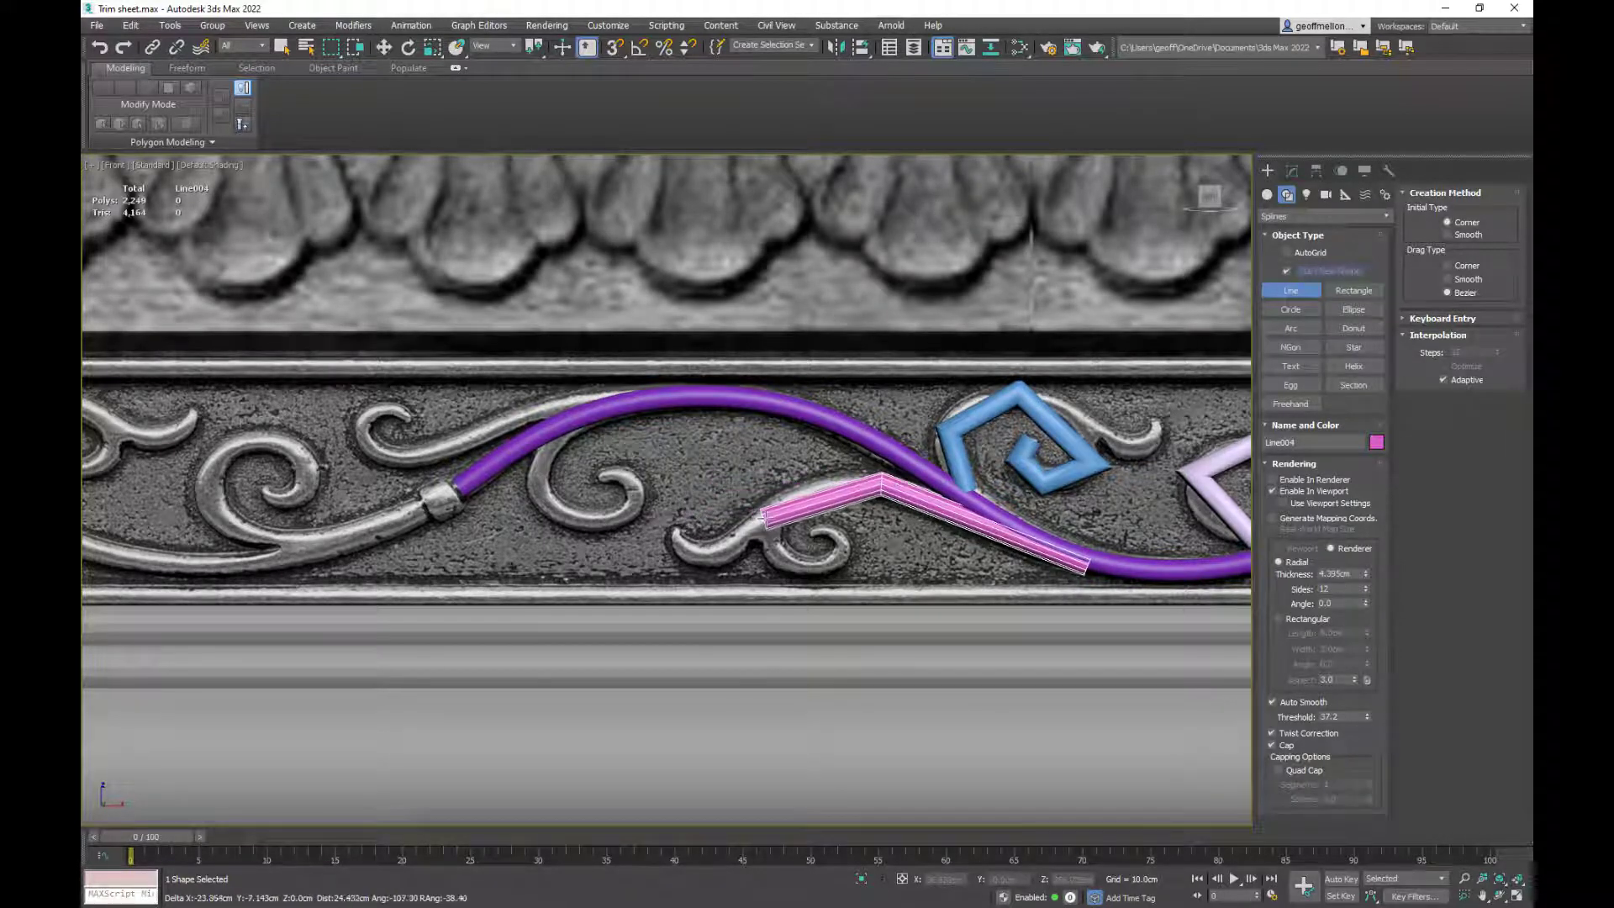
pyautogui.click(714, 563)
pyautogui.click(672, 535)
pyautogui.rightClick(634, 523)
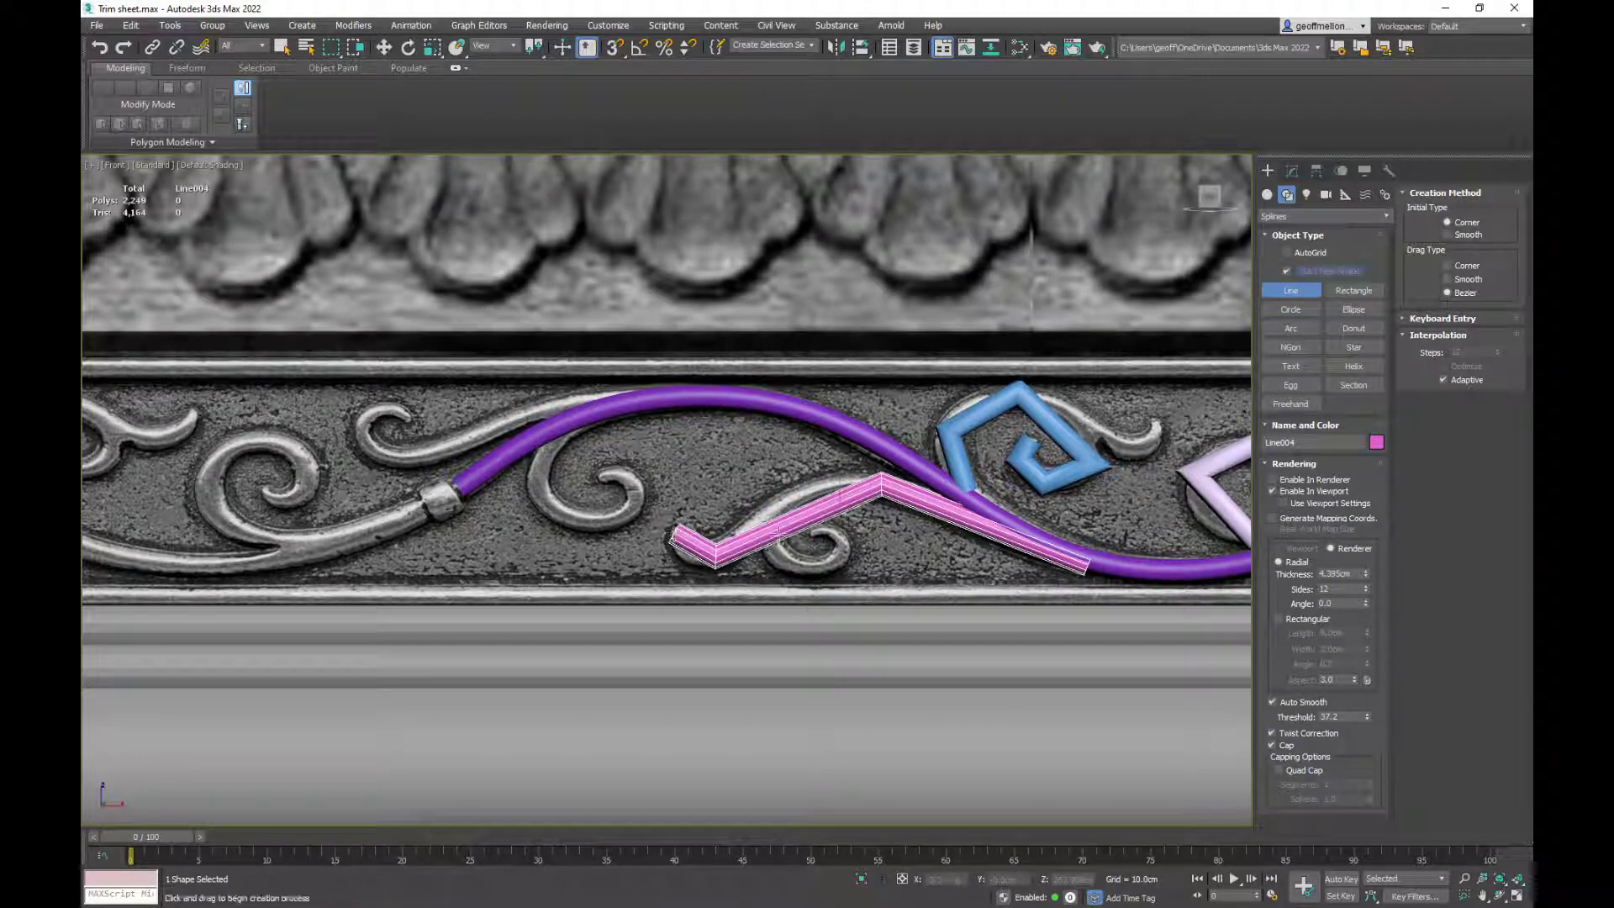
# - Trace the small curl hanging from the lower branch with a separate rough line that spirals inward
pyautogui.click(758, 522)
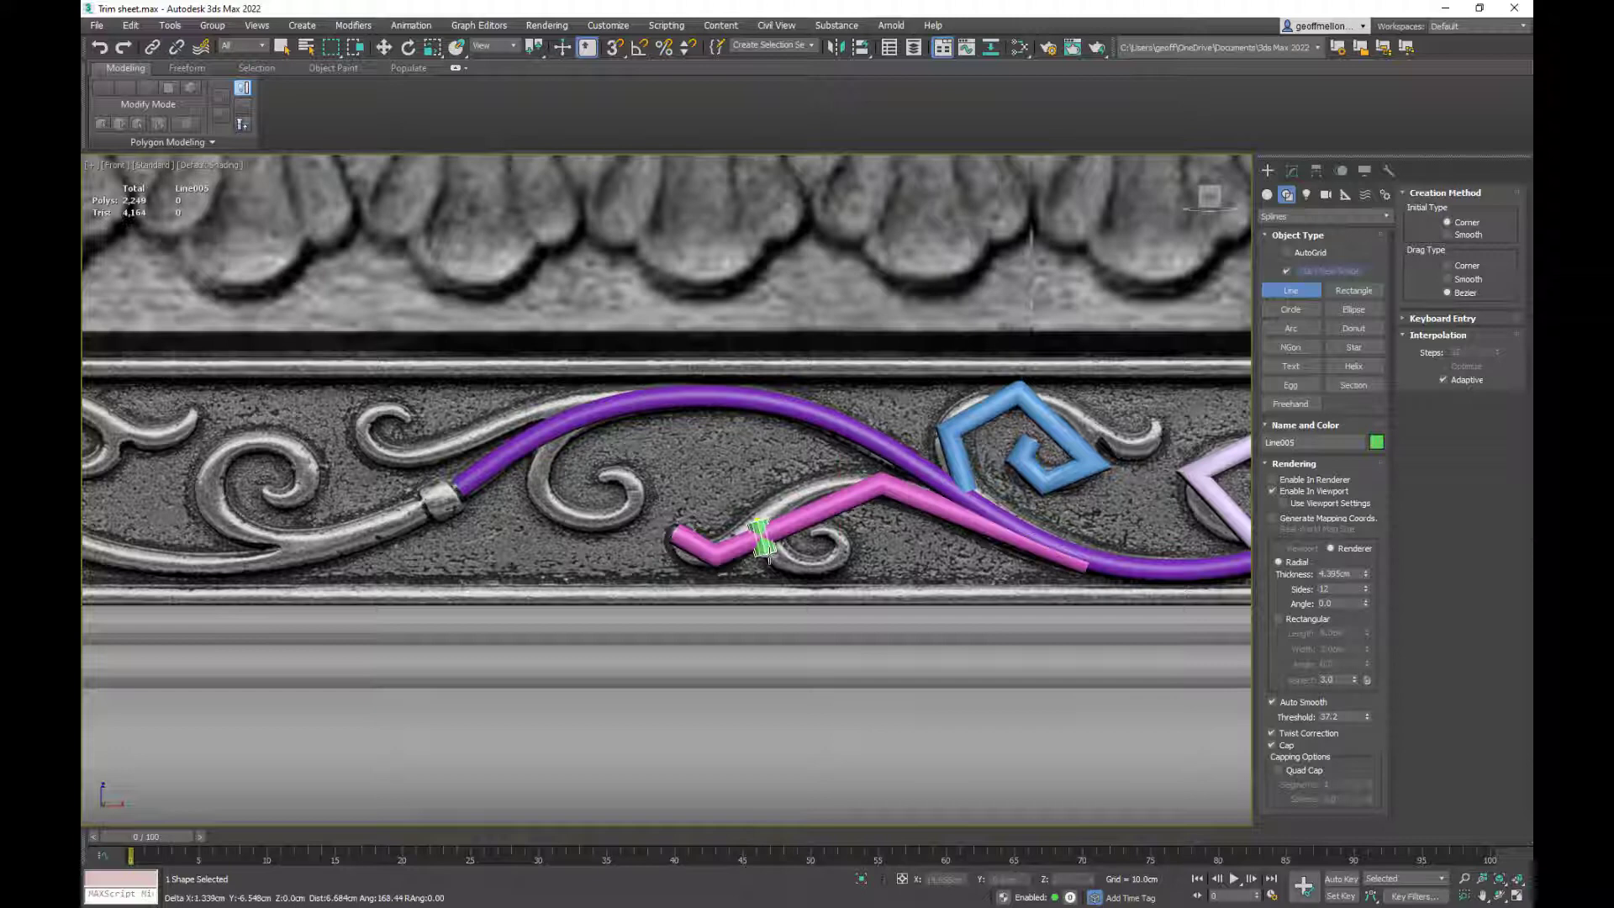
pyautogui.click(774, 558)
pyautogui.click(838, 561)
pyautogui.click(855, 527)
pyautogui.click(814, 528)
pyautogui.click(814, 544)
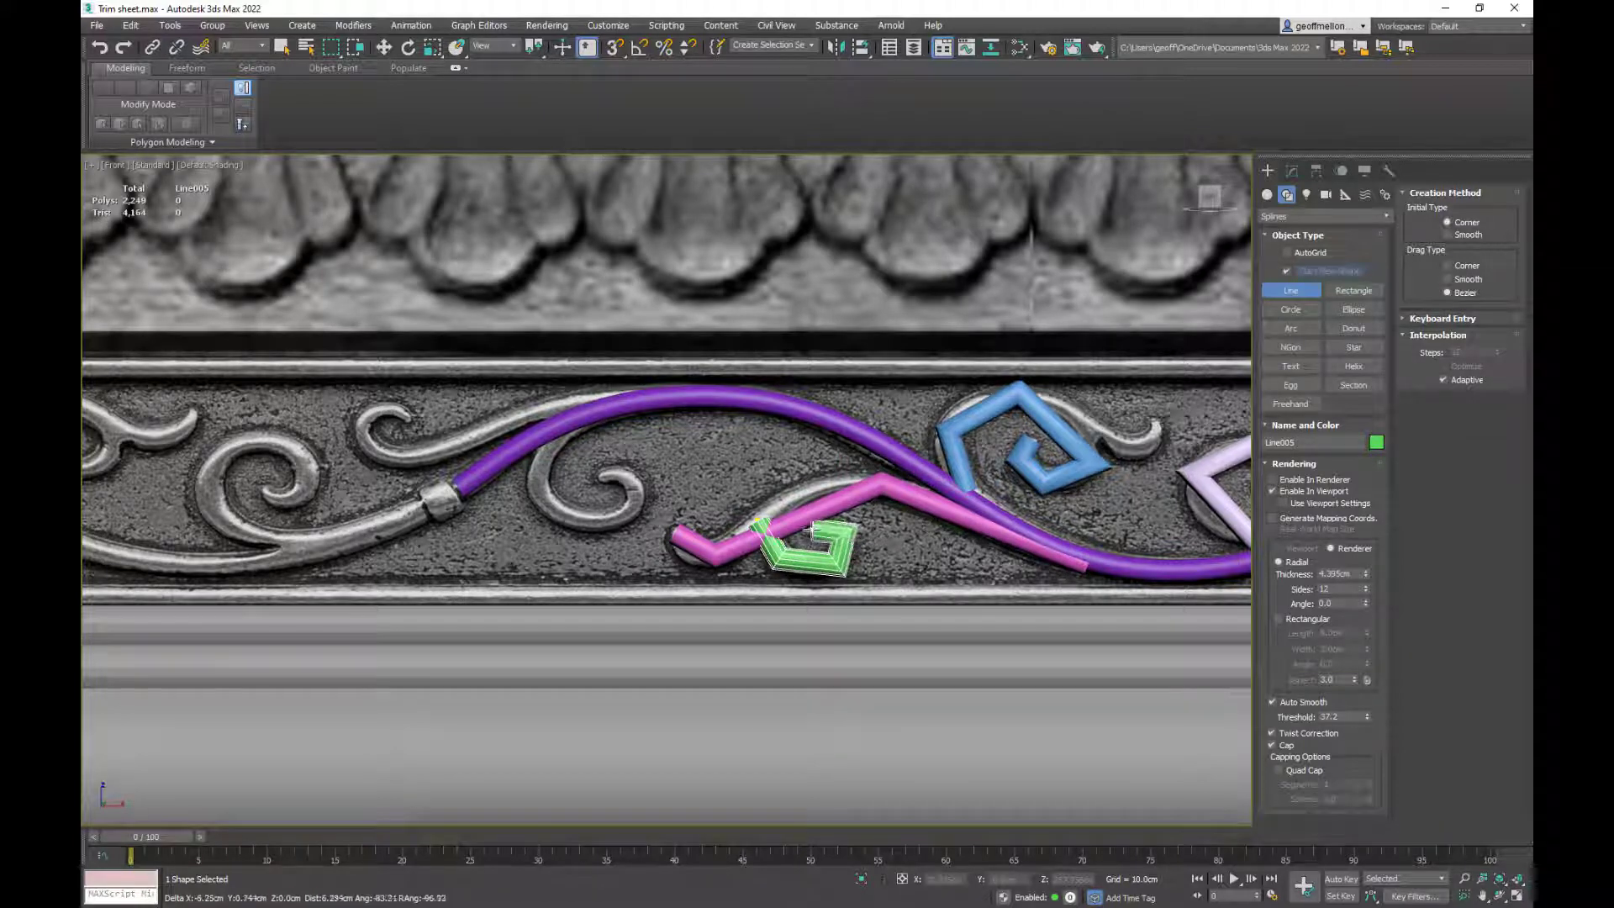
pyautogui.click(836, 542)
# - Trace the branch above the stem's left end with a rough four-point line from the stem's crest to the branch's hooked tip
pyautogui.moveTo(670, 487); pyautogui.dragTo(882, 506, button='middle')
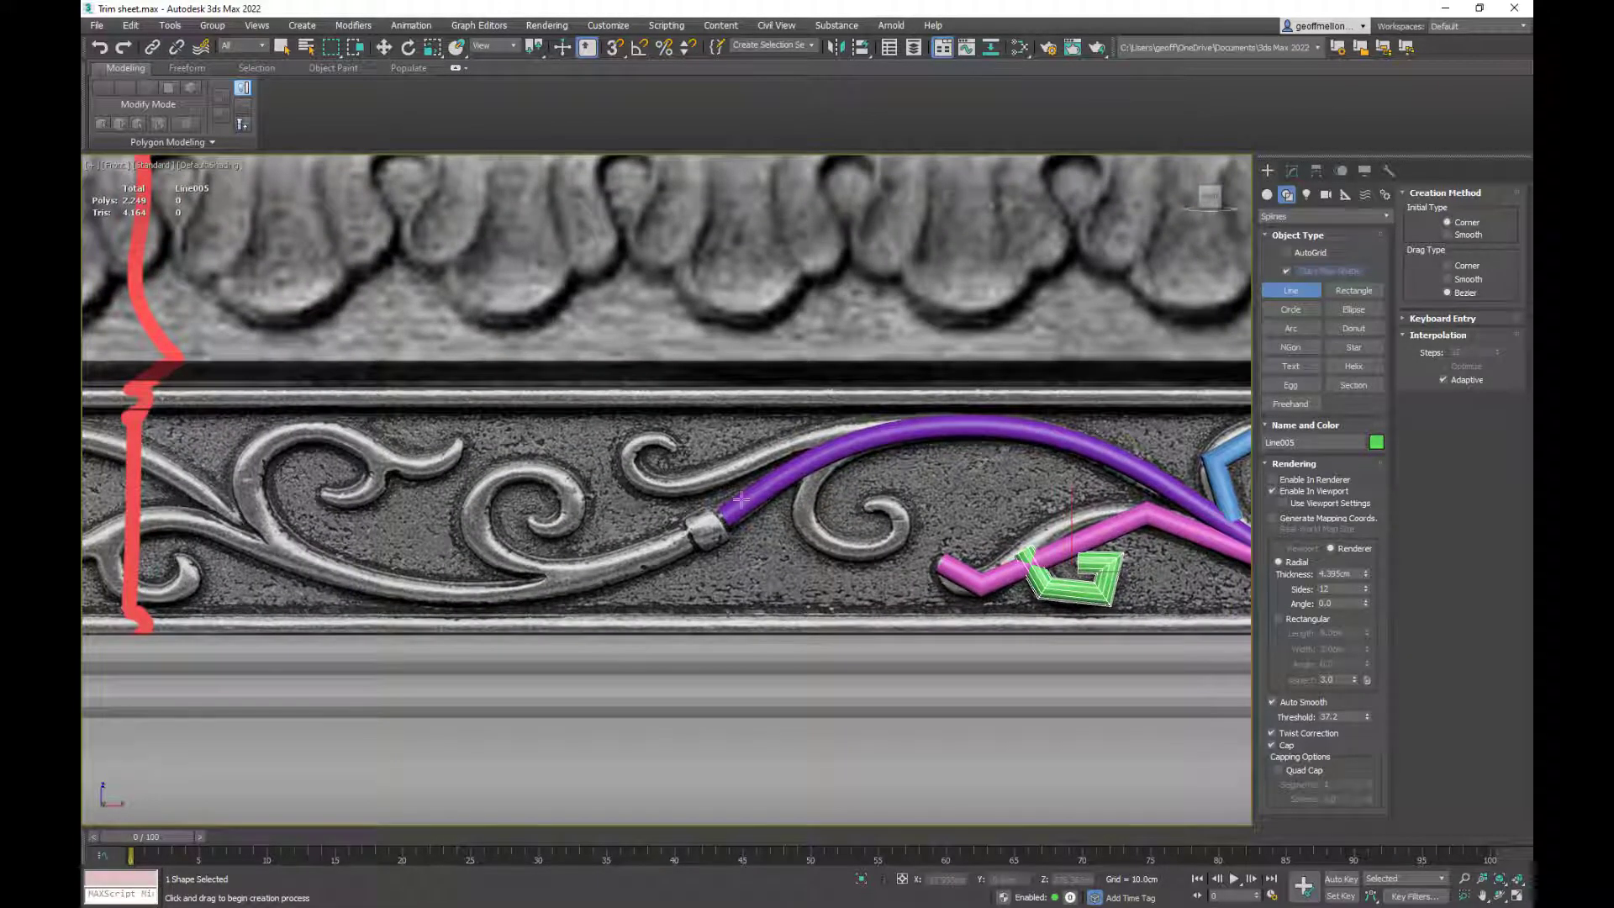
pyautogui.rightClick(921, 428)
pyautogui.click(917, 427)
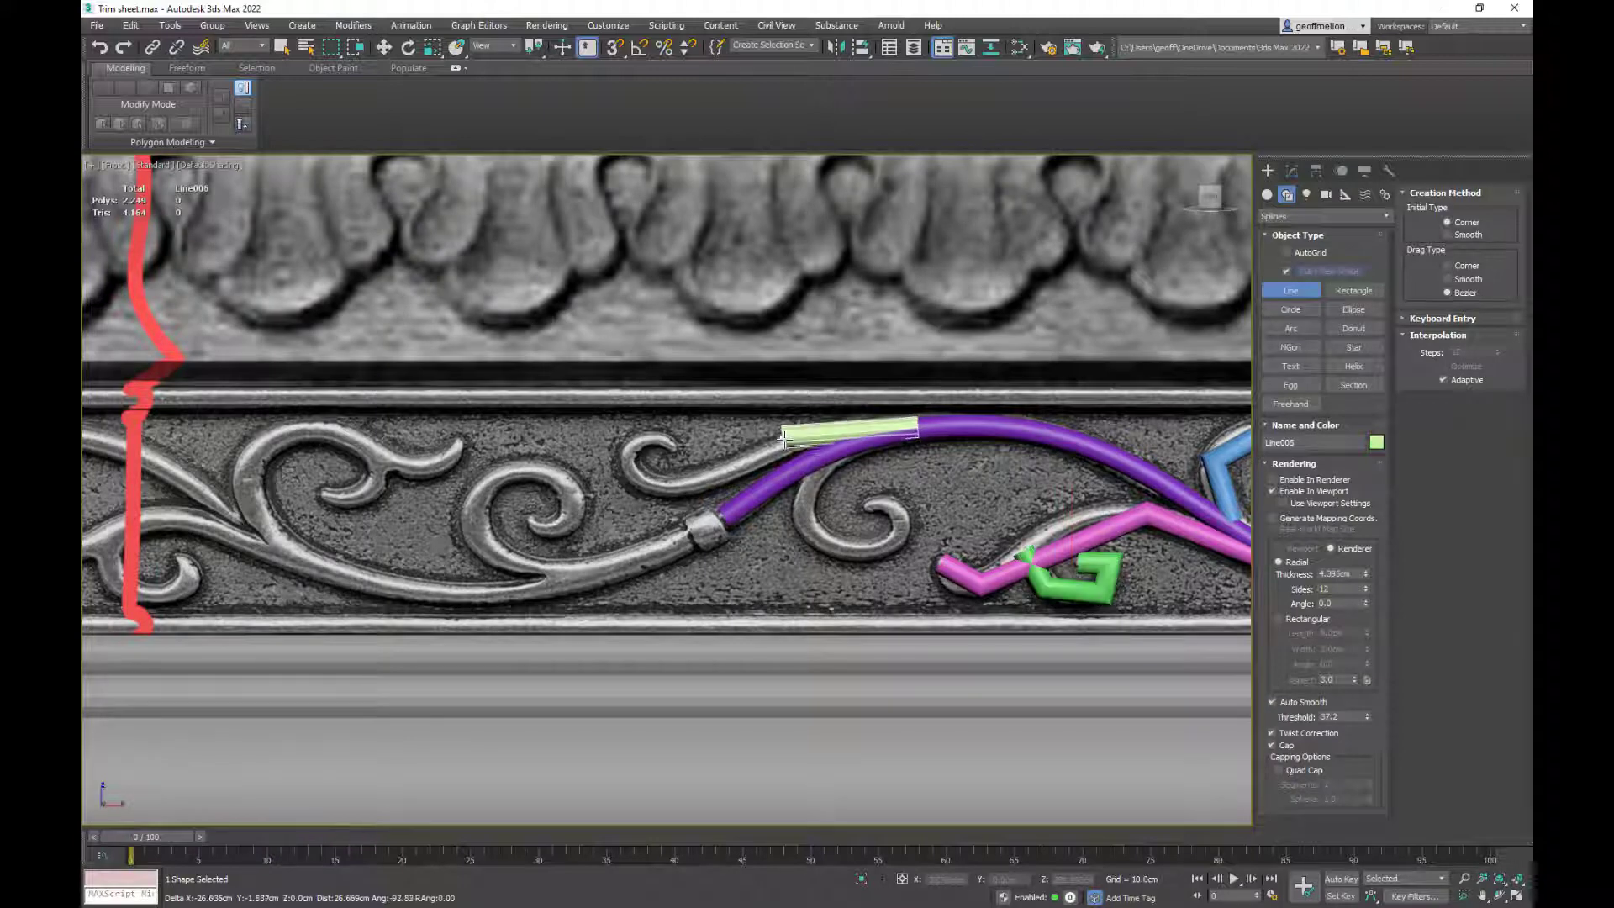
pyautogui.click(694, 491)
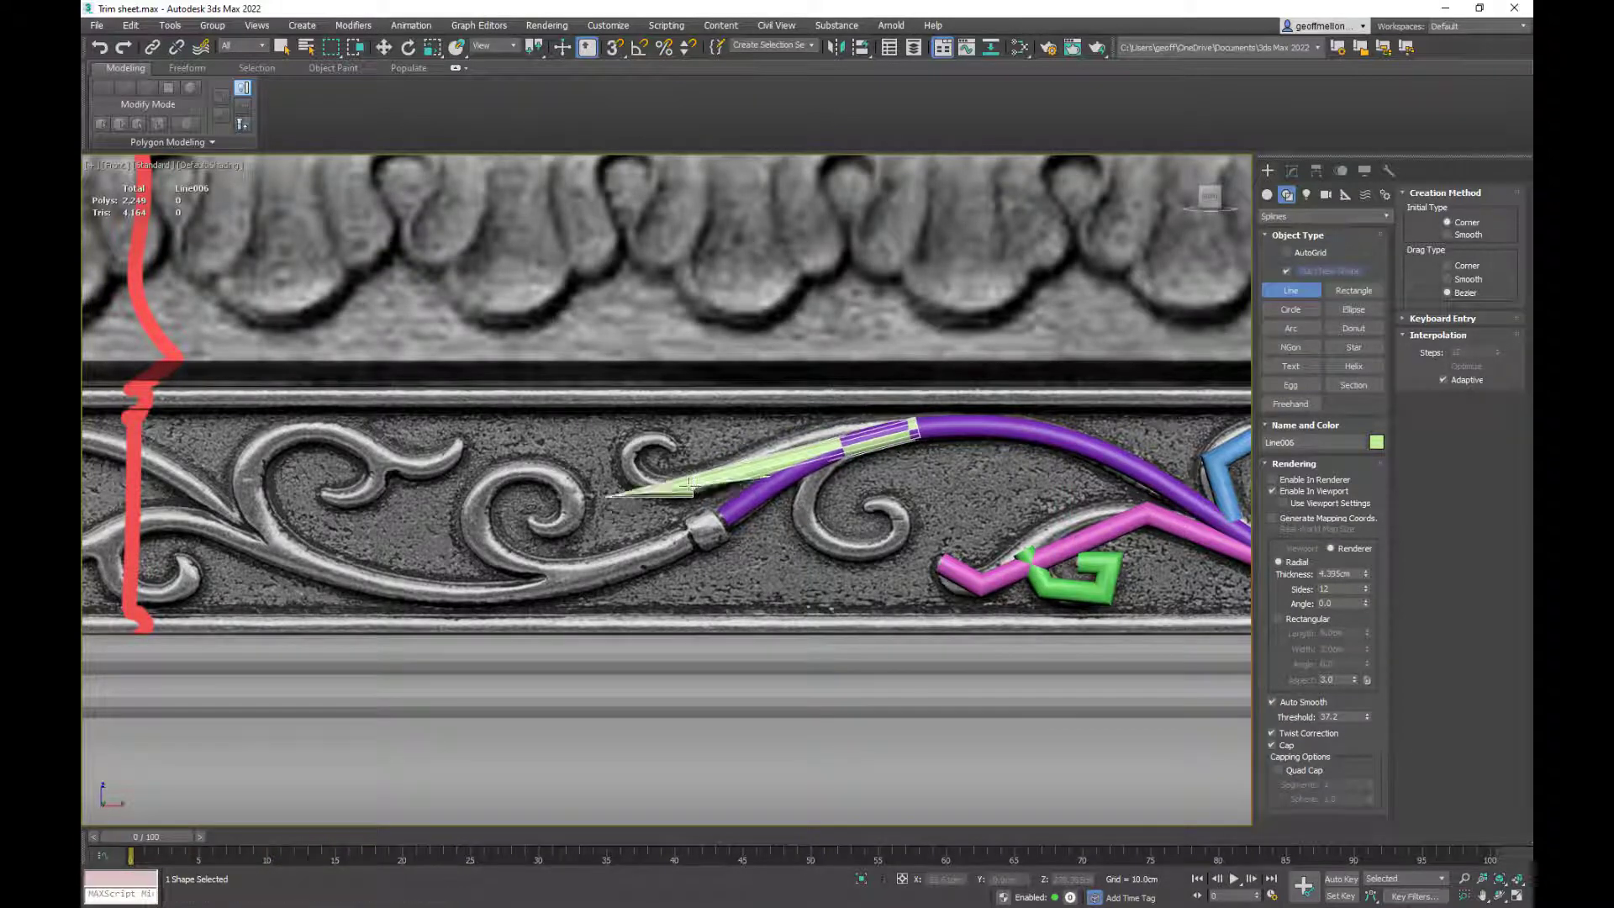
pyautogui.click(605, 470)
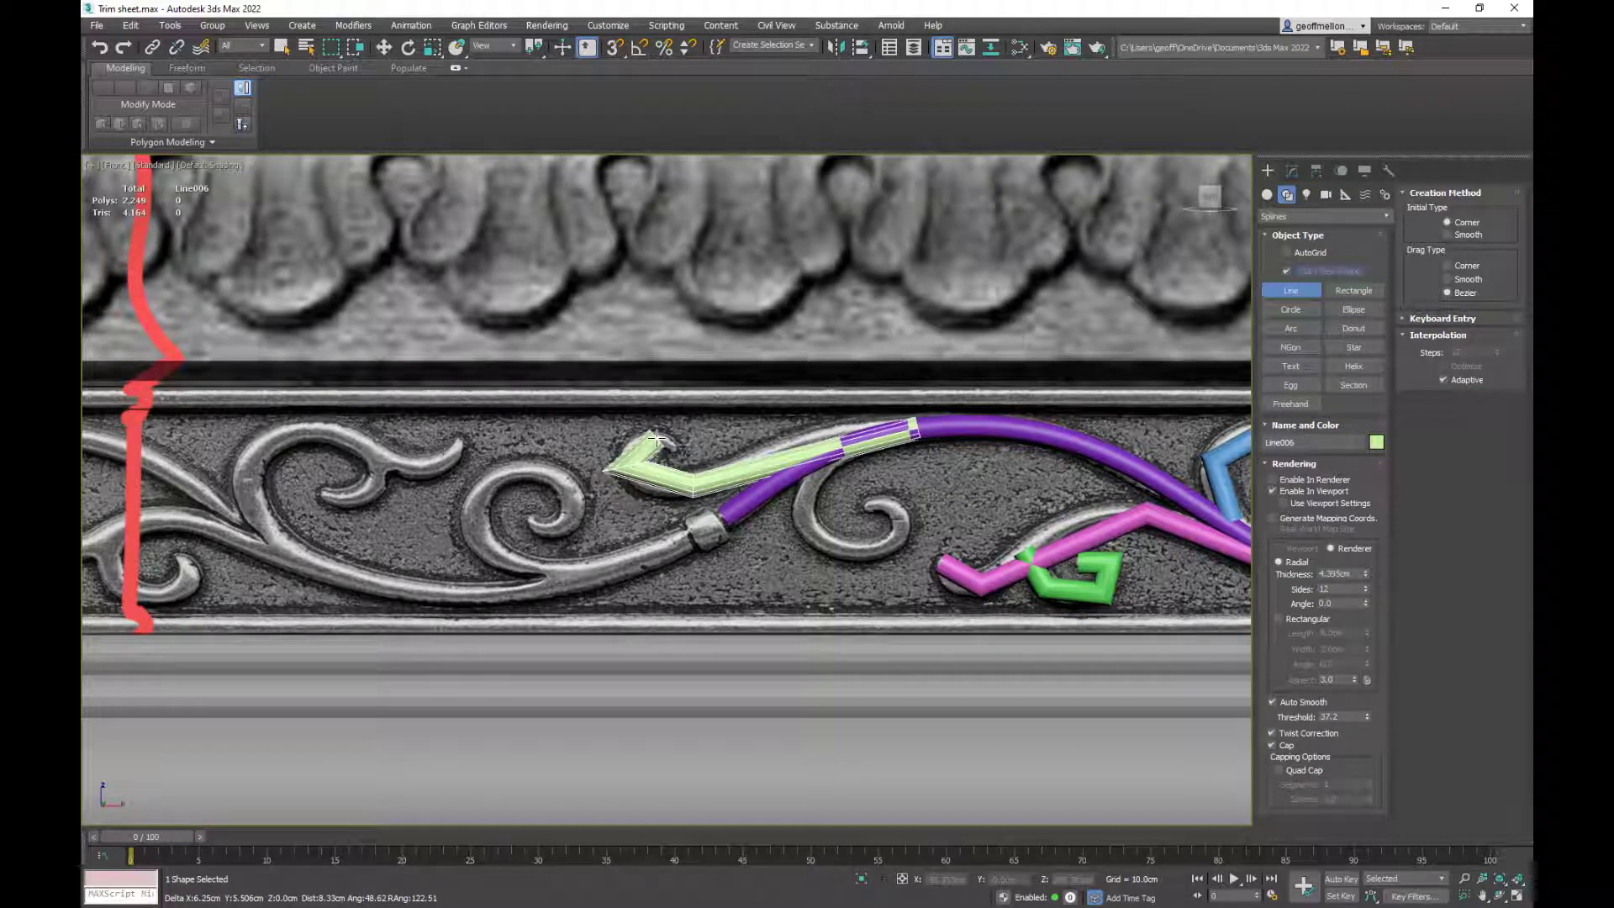
pyautogui.click(673, 444)
pyautogui.rightClick(673, 445)
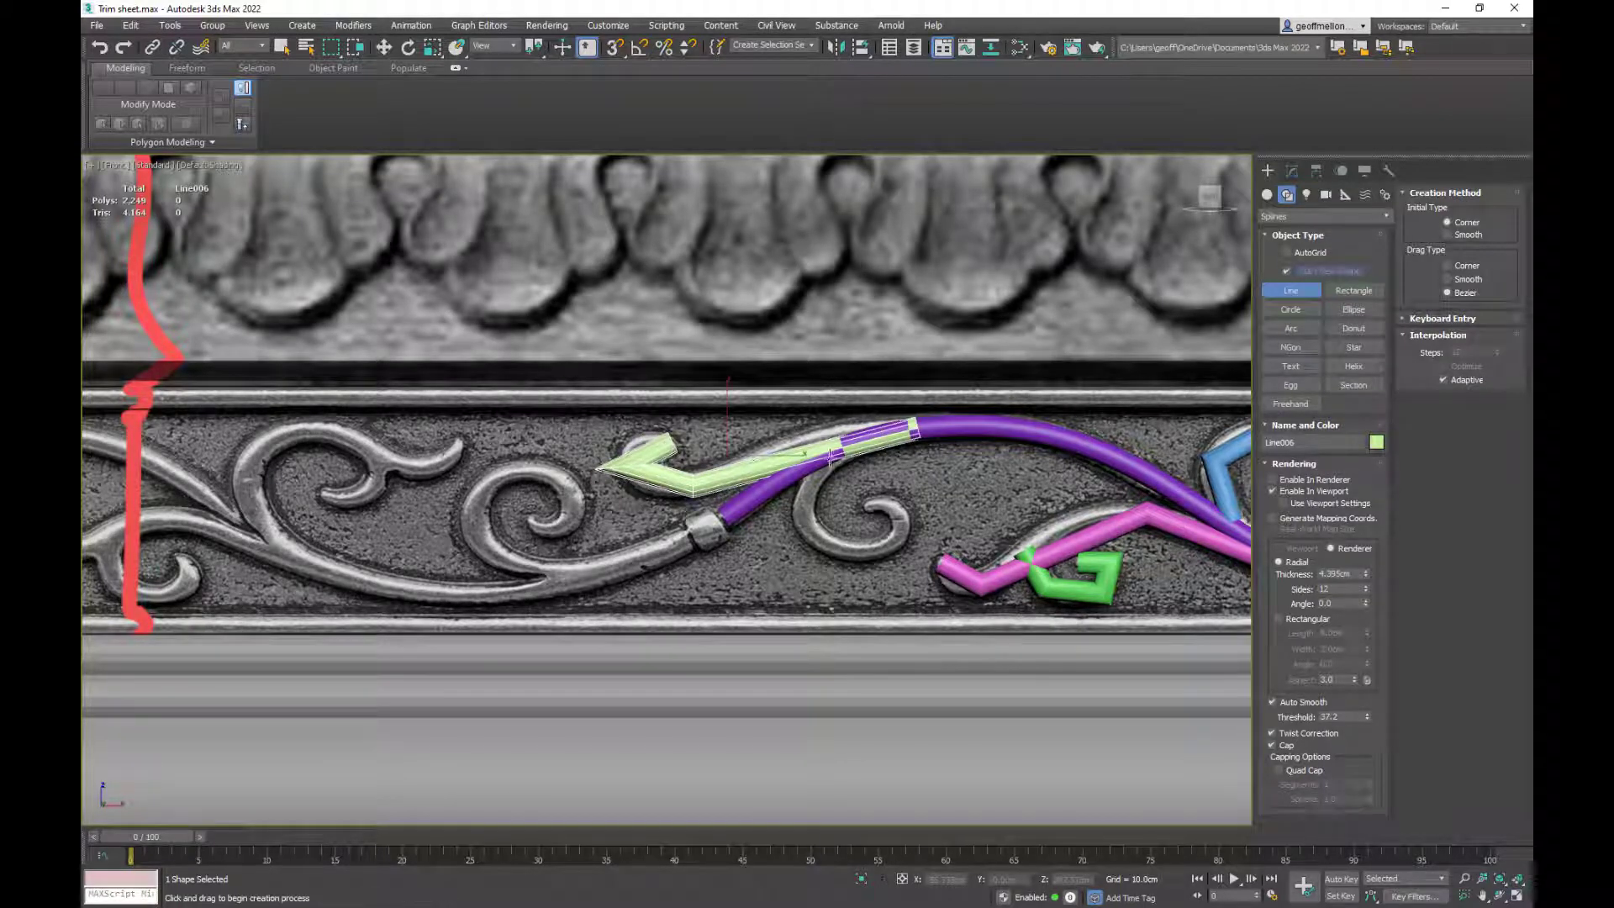
# - Trace the carved spiral hanging beneath the stem's left part with a rough five-point line
pyautogui.click(838, 458)
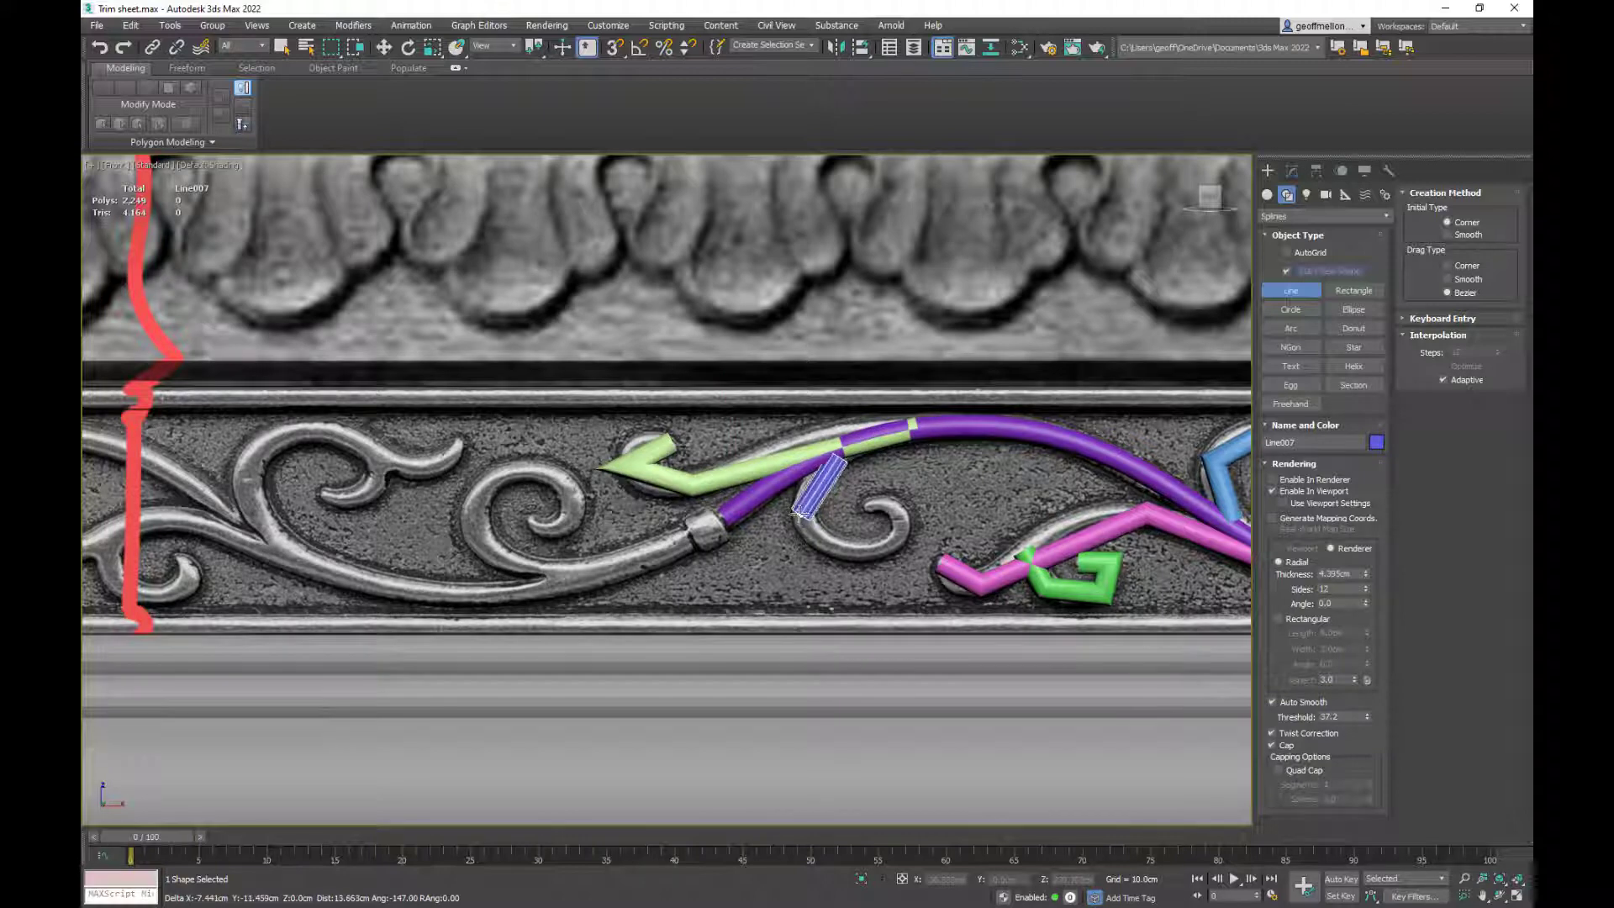
pyautogui.click(790, 514)
pyautogui.click(859, 568)
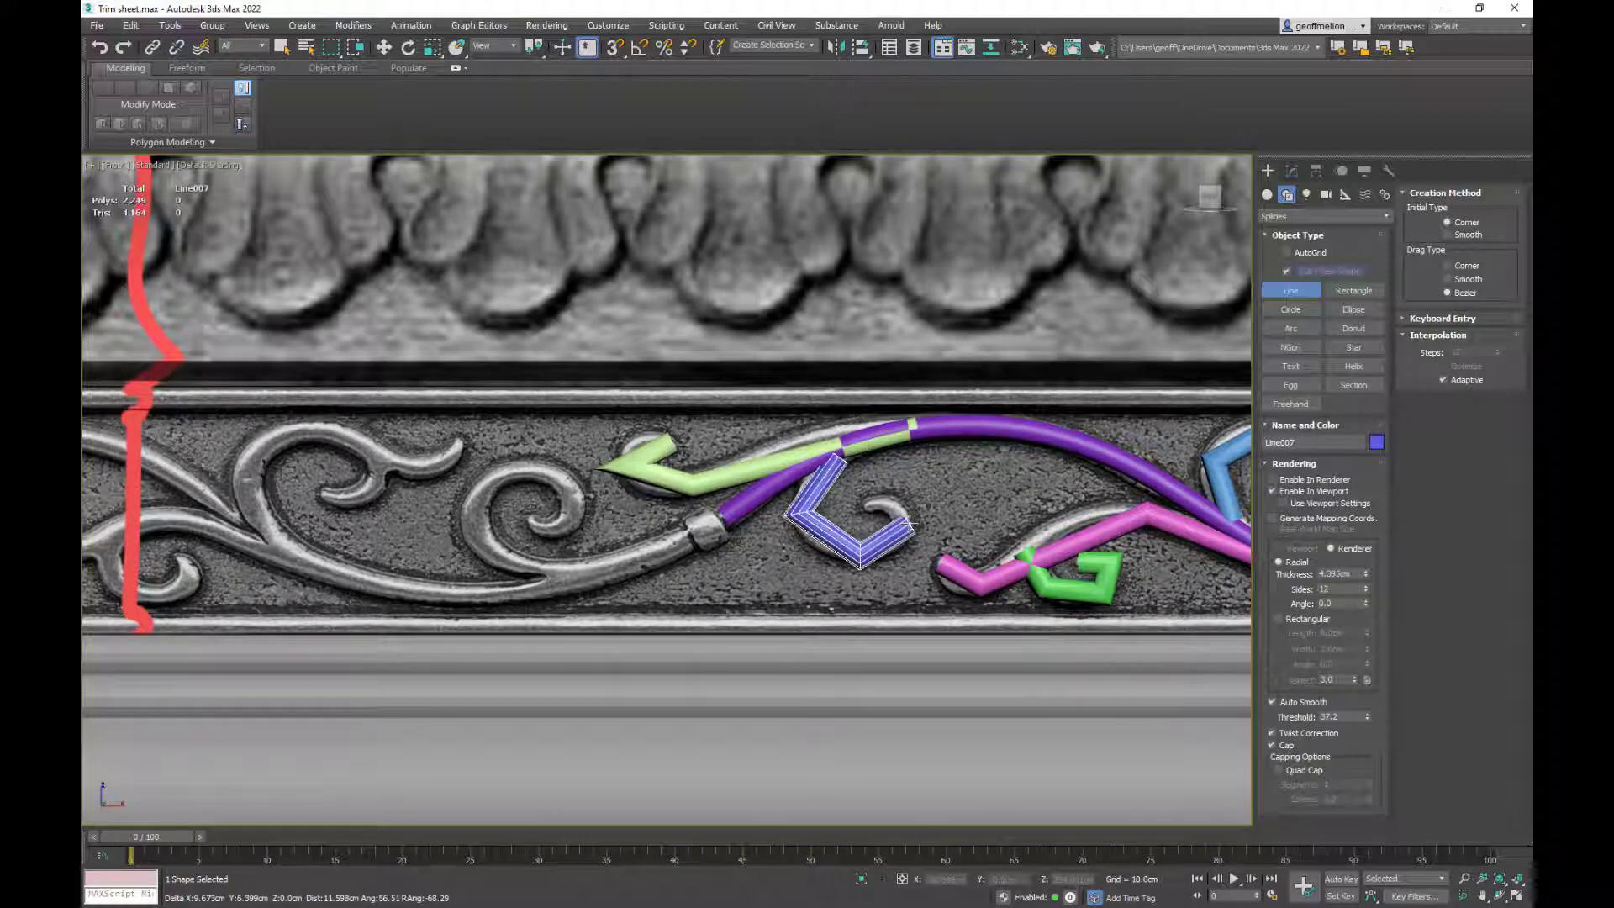
pyautogui.click(917, 523)
pyautogui.click(869, 497)
pyautogui.rightClick(849, 498)
pyautogui.moveTo(1008, 564); pyautogui.dragTo(845, 673, button='middle')
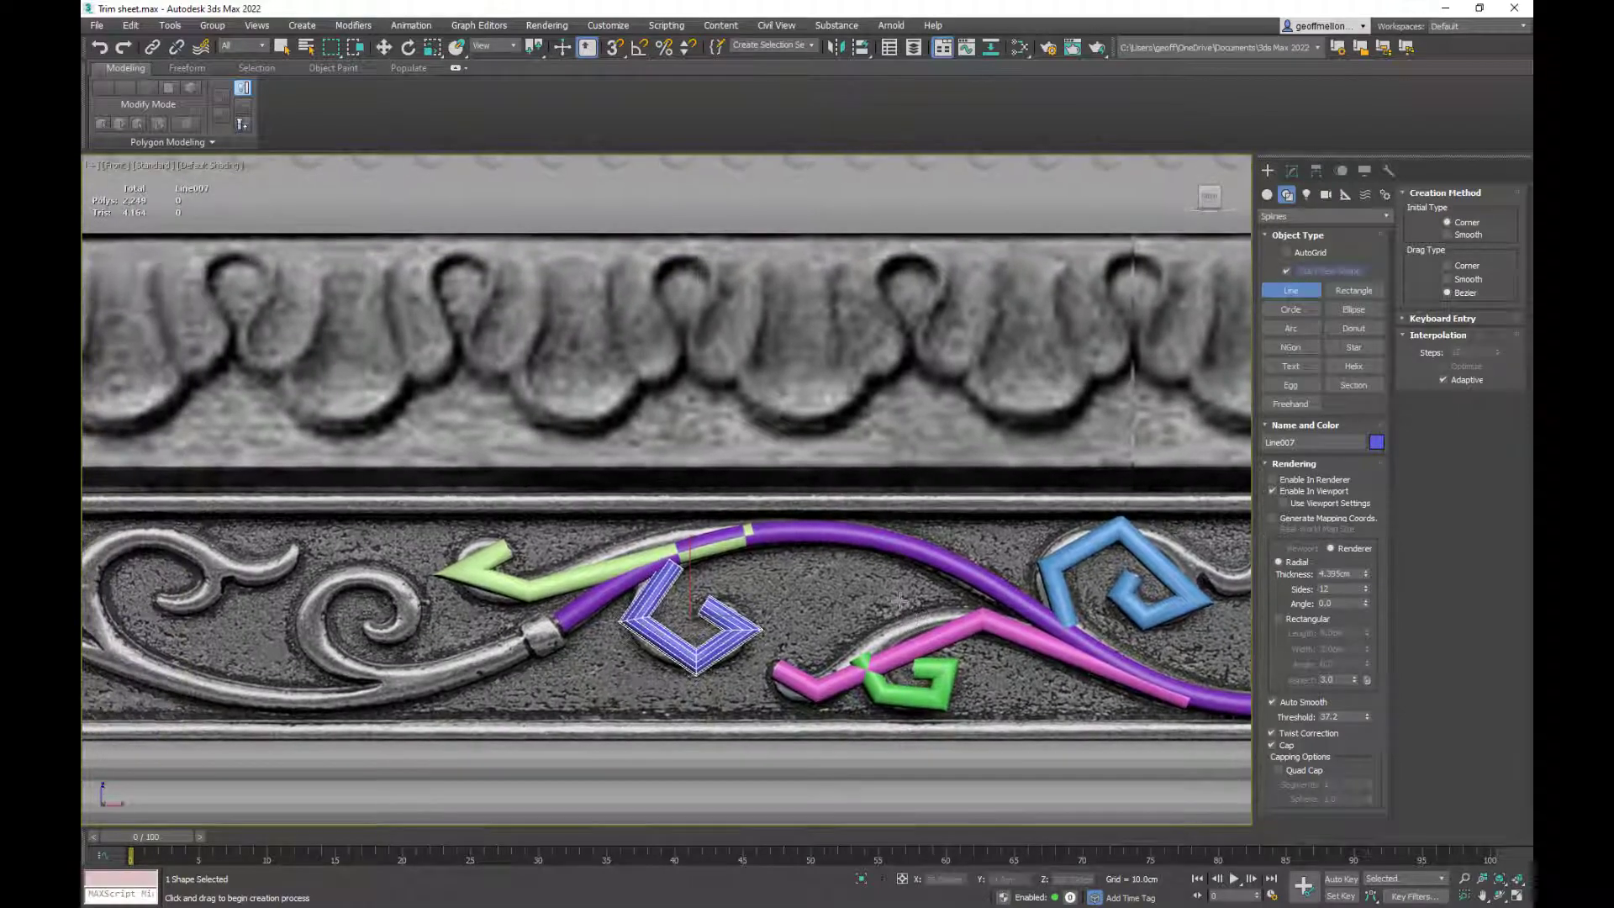
pyautogui.scroll(-5, 879, 611)
pyautogui.scroll(7, 879, 473)
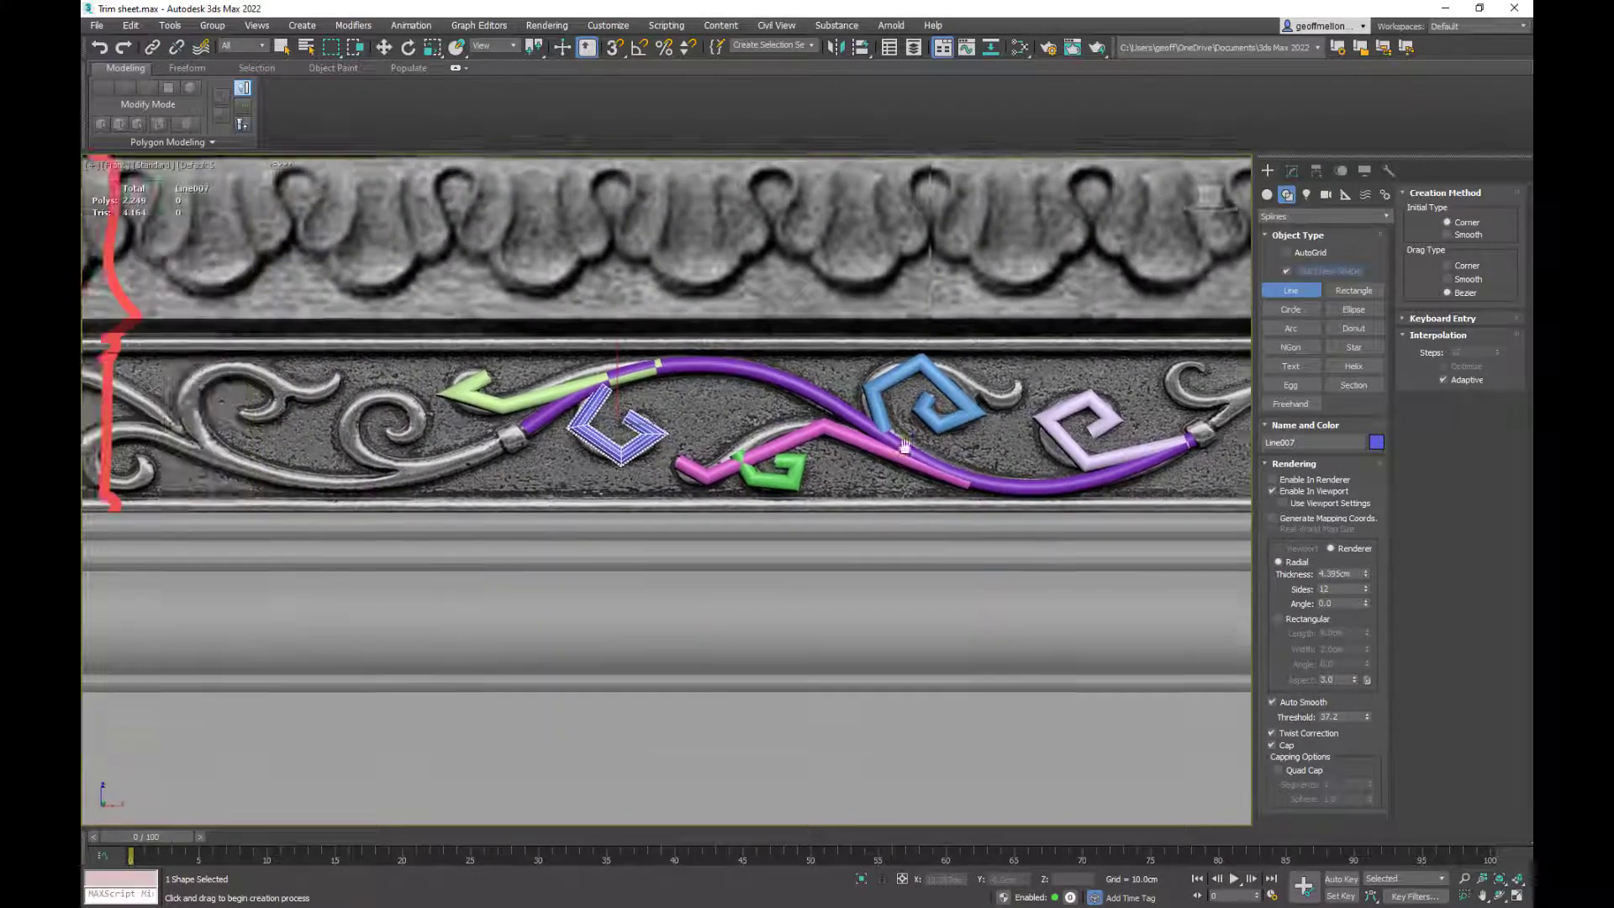
pyautogui.scroll(3, 879, 473)
pyautogui.moveTo(877, 476); pyautogui.dragTo(769, 438, button='middle')
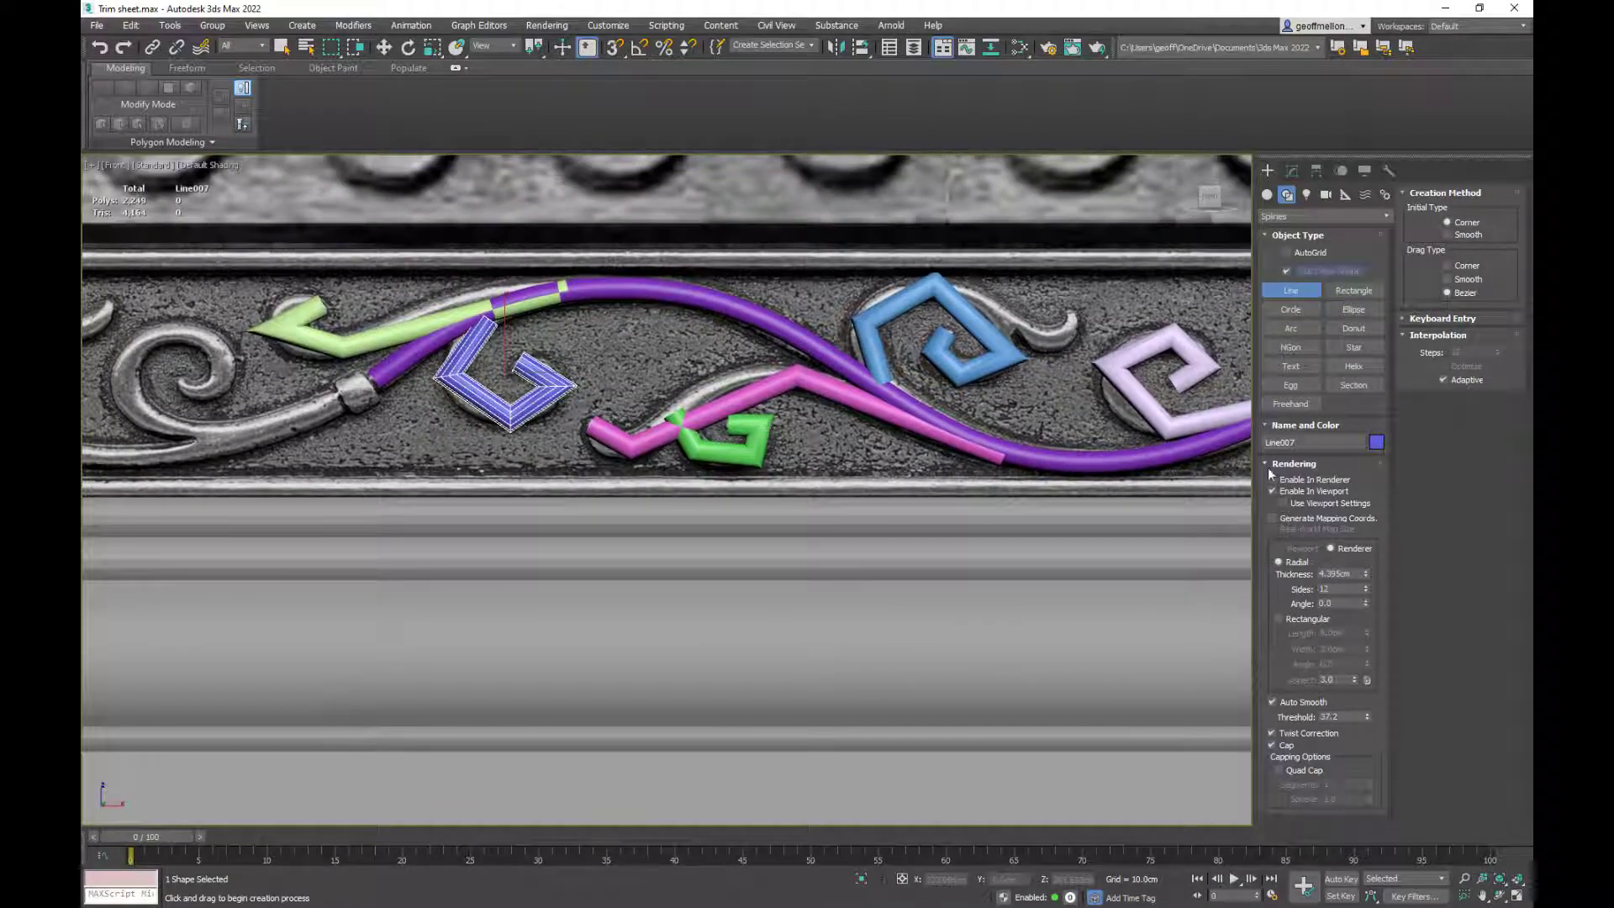
# - Convert the crest vertex of the long lower branch to Bezier to round its bend
pyautogui.press('w')
pyautogui.moveTo(933, 428); pyautogui.dragTo(855, 376, button='middle')
pyautogui.press('1')
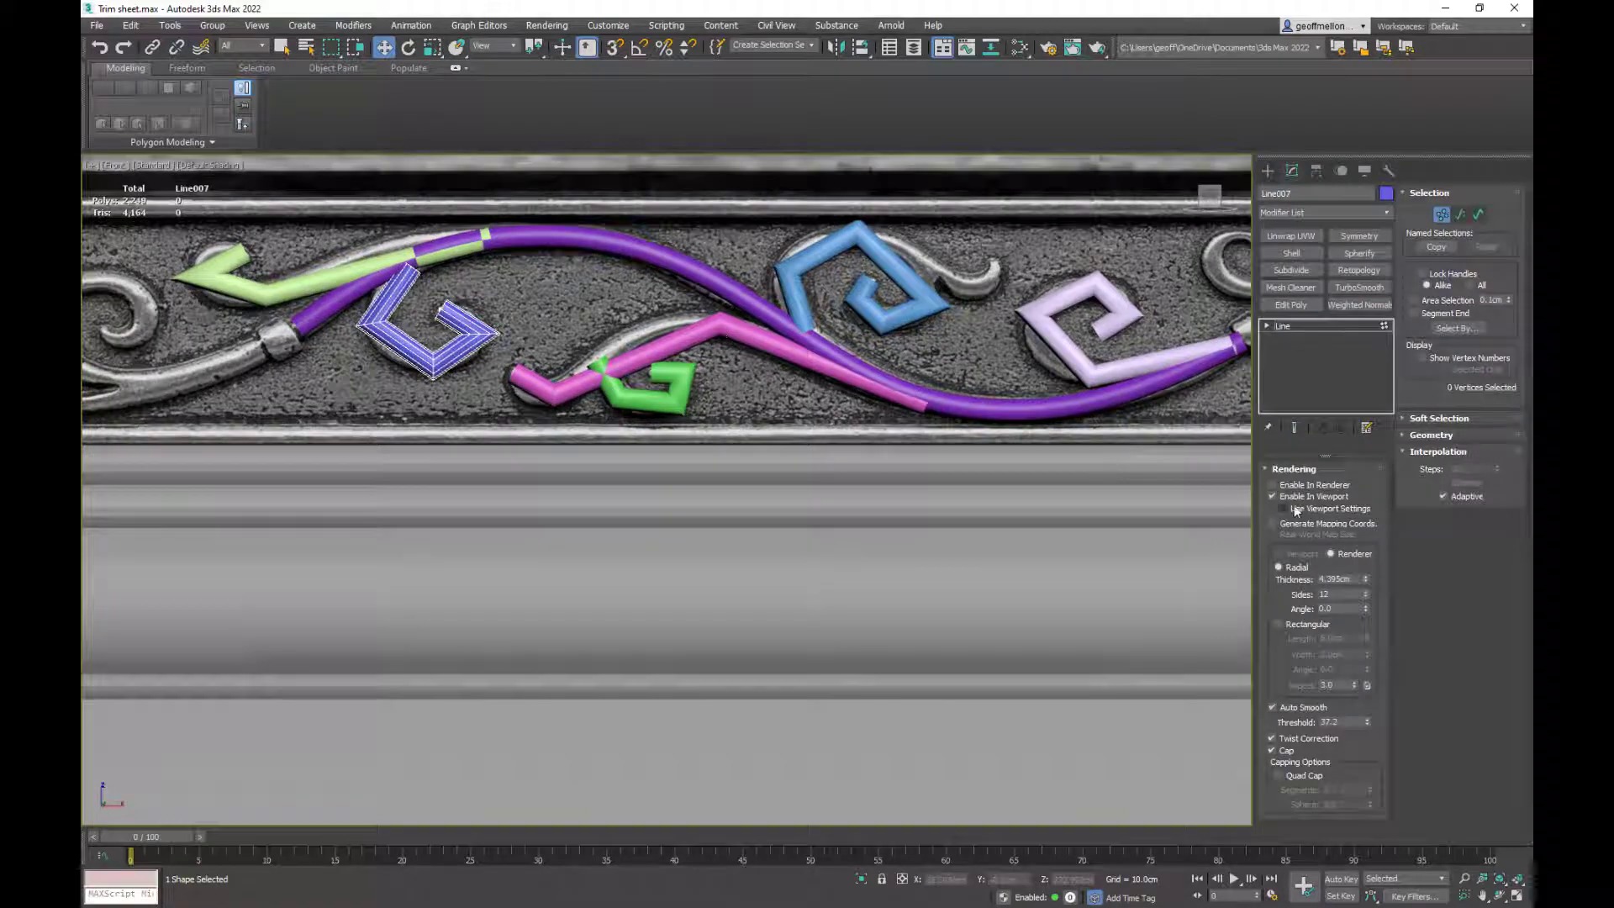
pyautogui.click(1267, 327)
pyautogui.moveTo(976, 350); pyautogui.dragTo(1058, 441, button='middle')
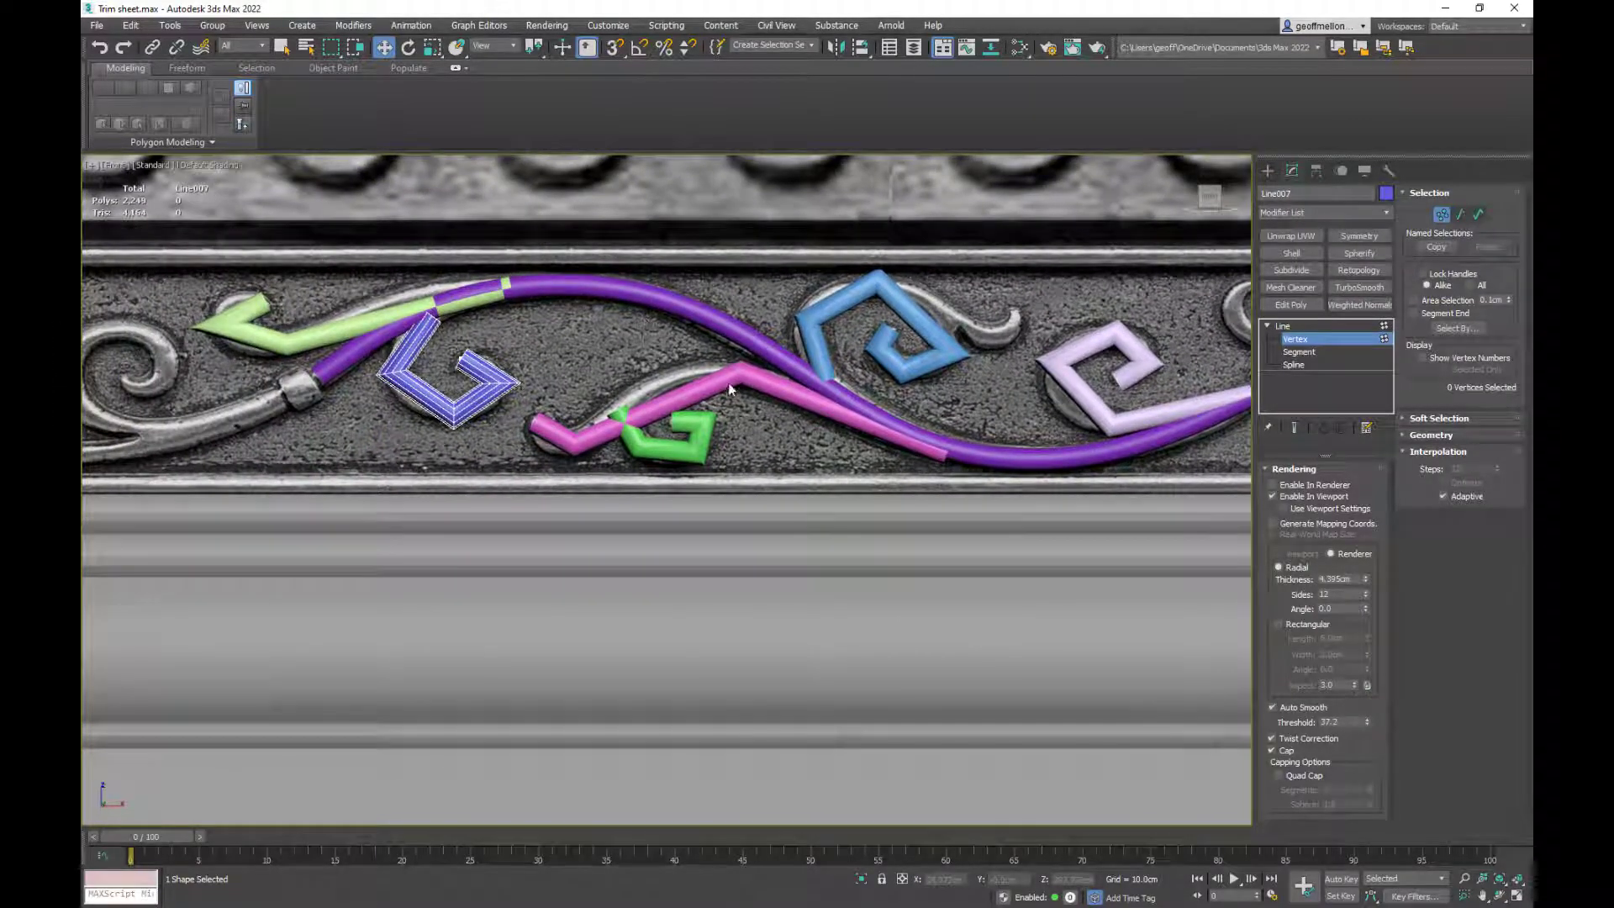
pyautogui.press('1')
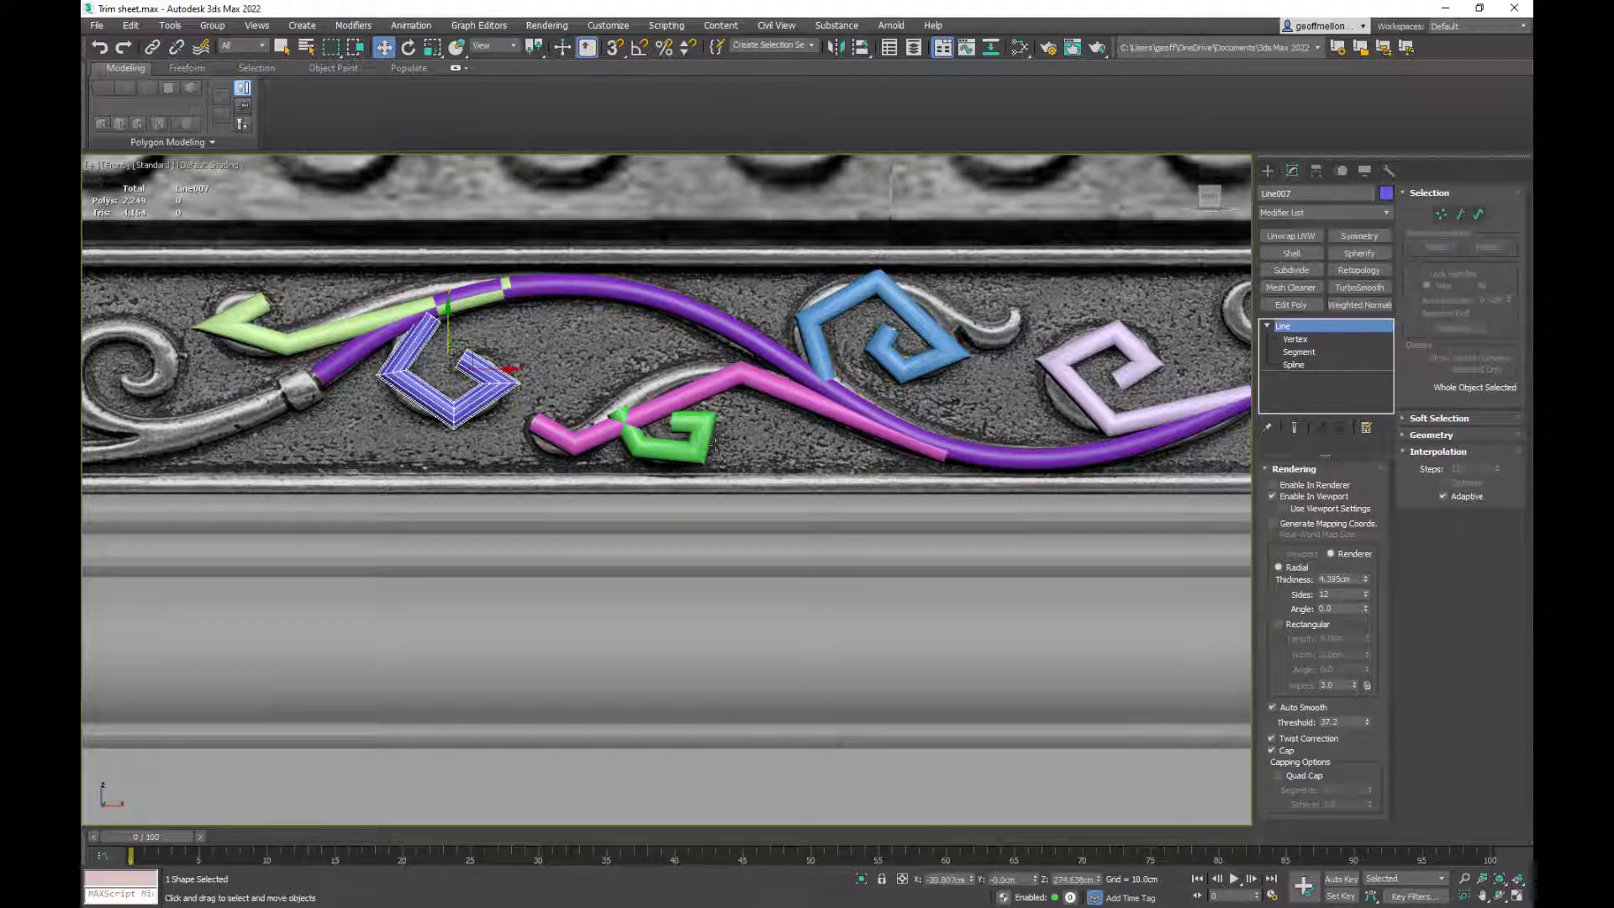
pyautogui.click(727, 379)
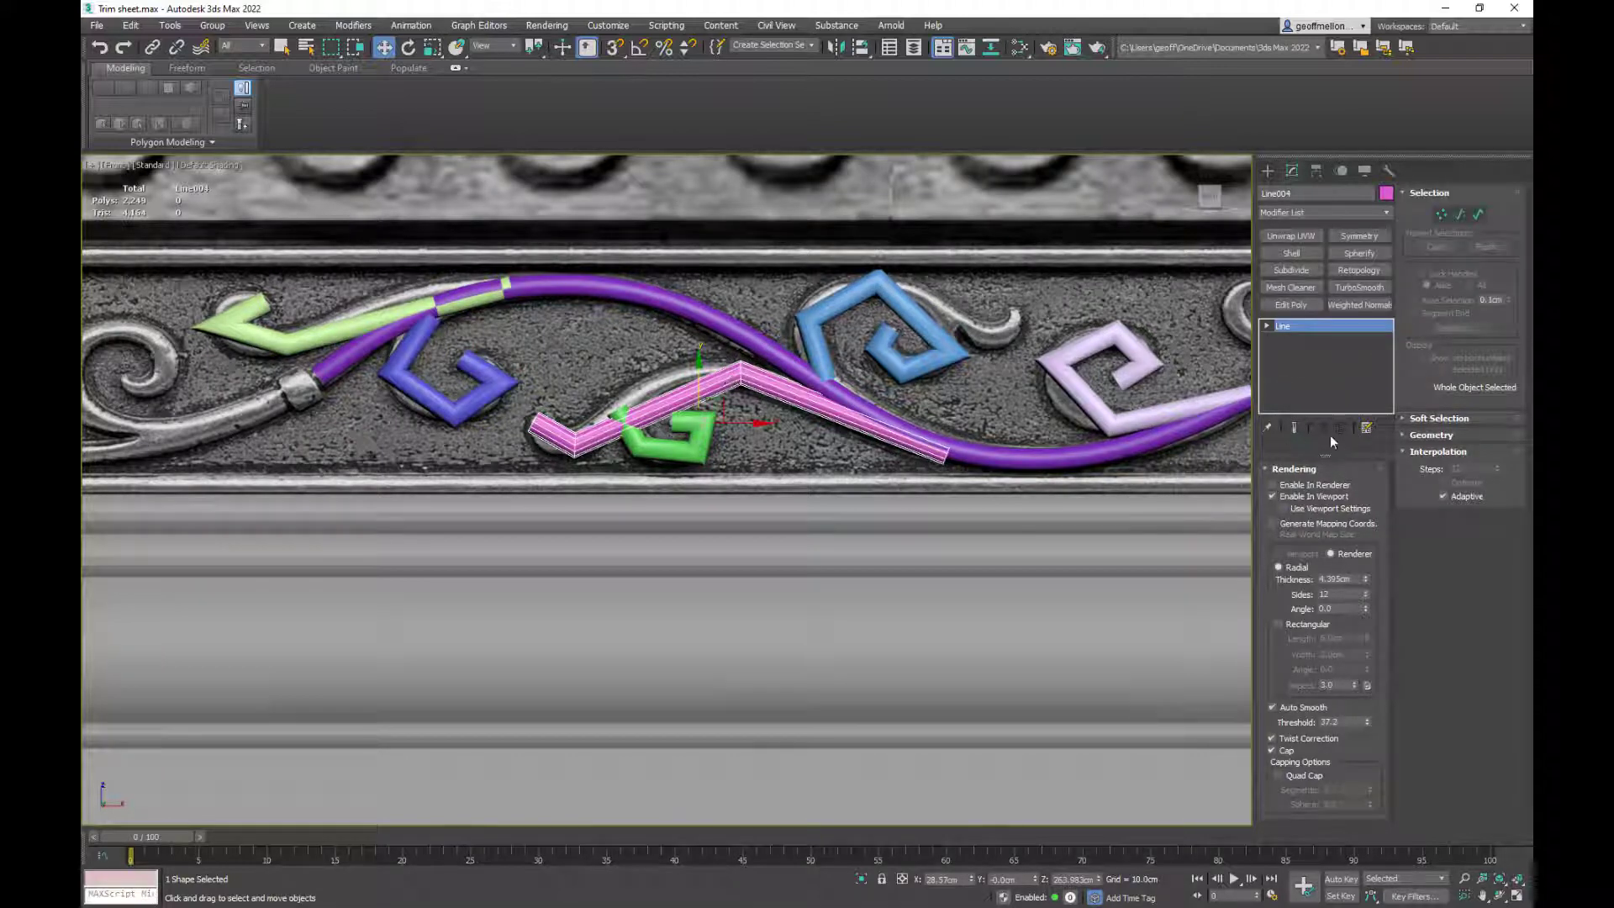
pyautogui.press('1')
pyautogui.click(740, 370)
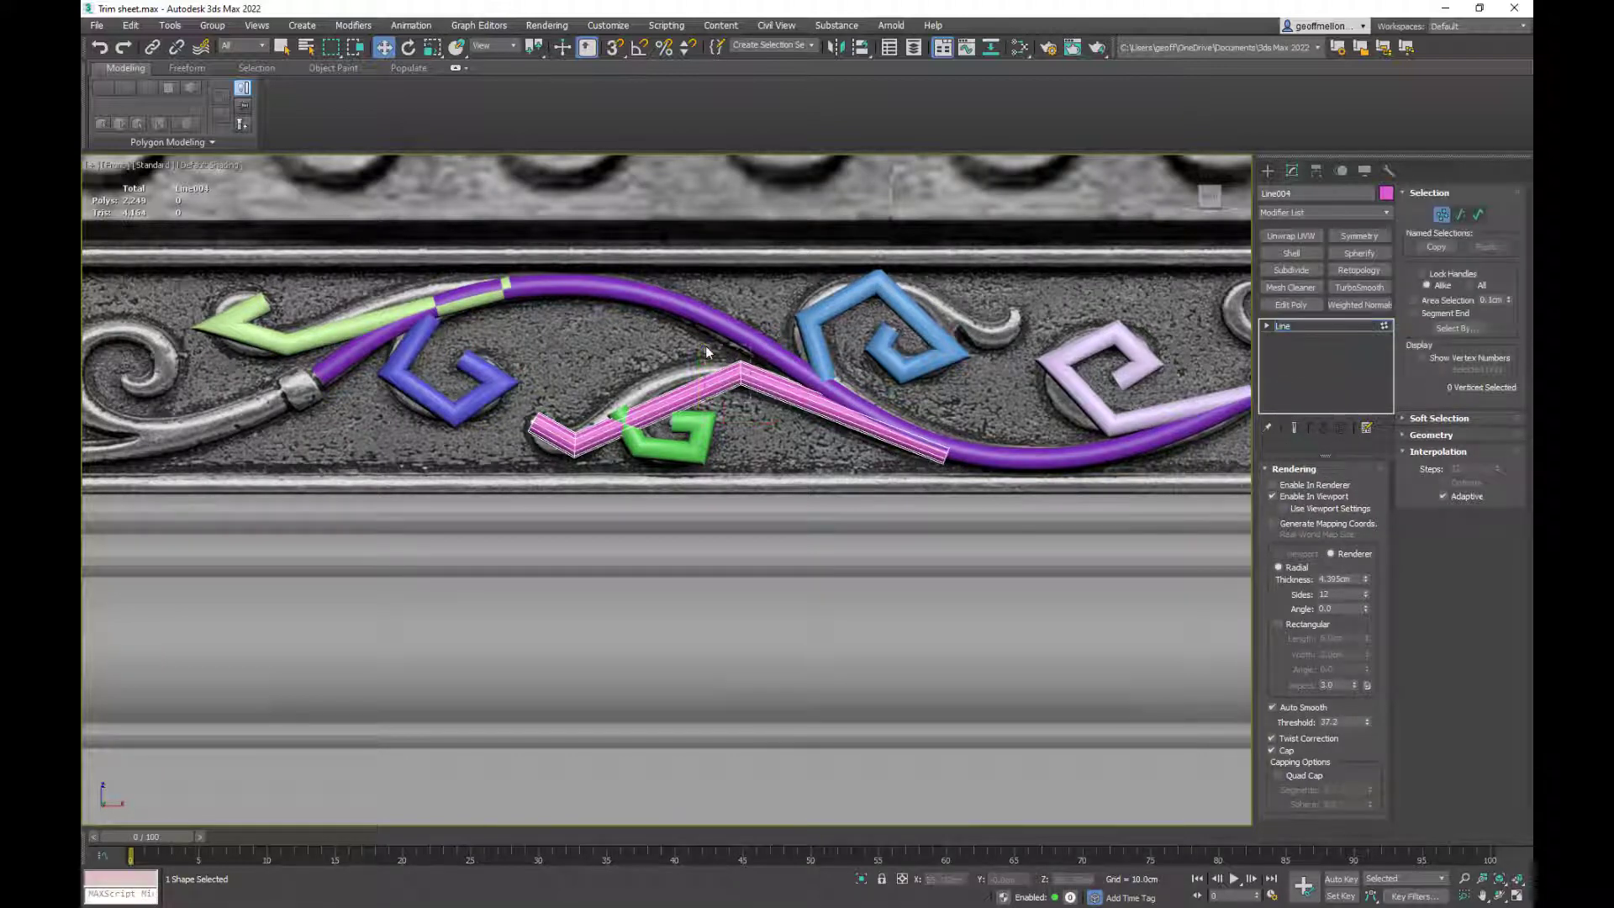
pyautogui.rightClick(882, 312)
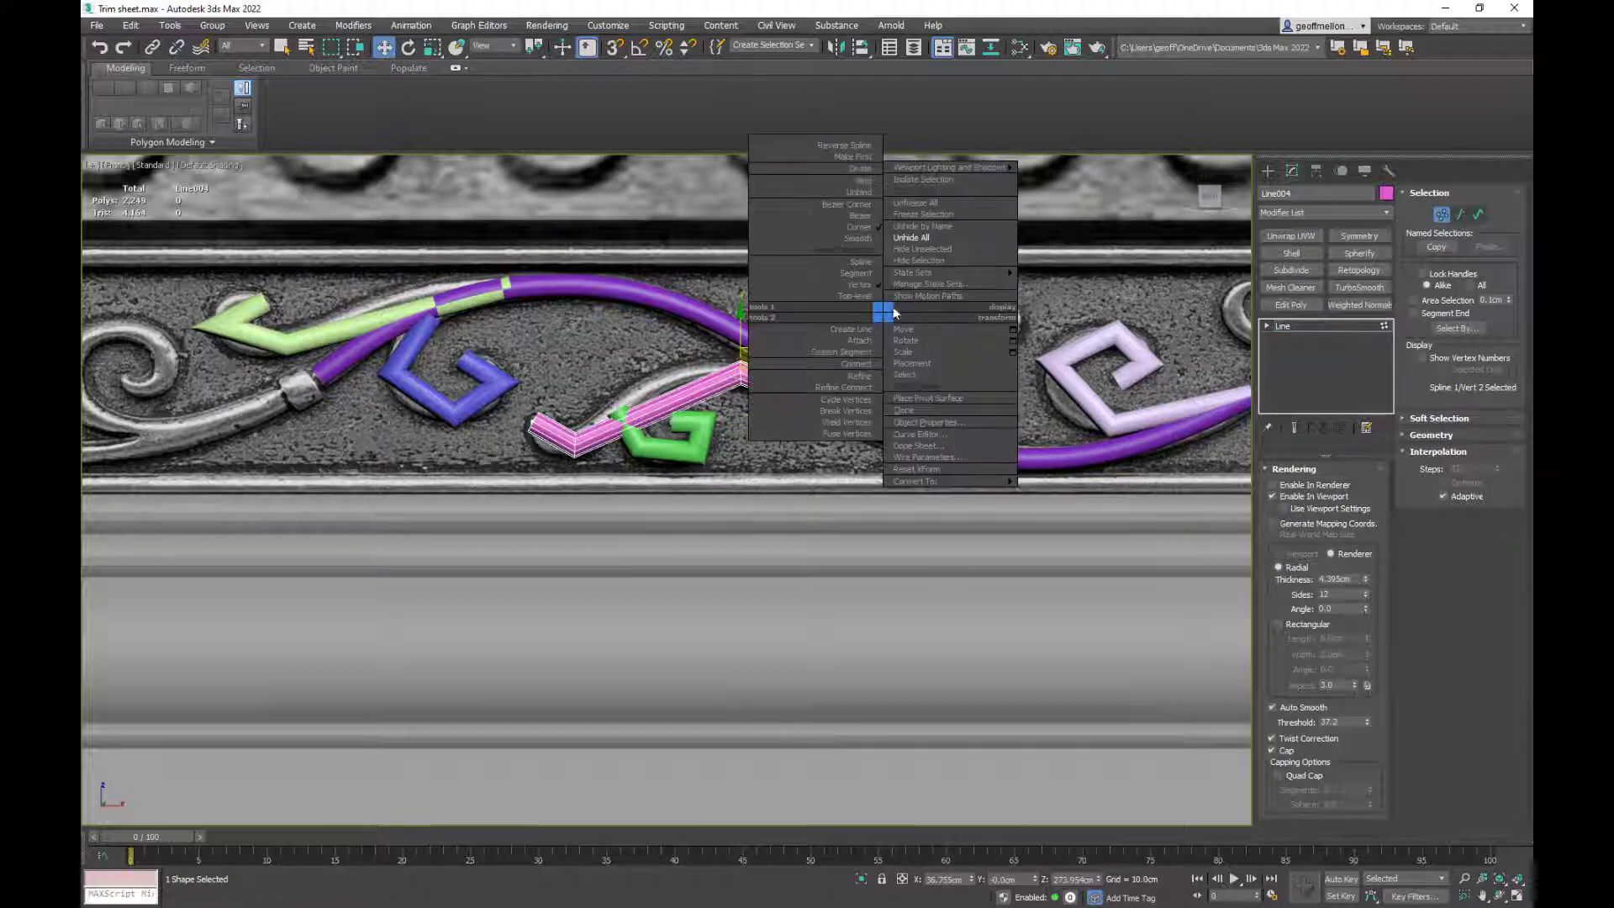
pyautogui.click(840, 216)
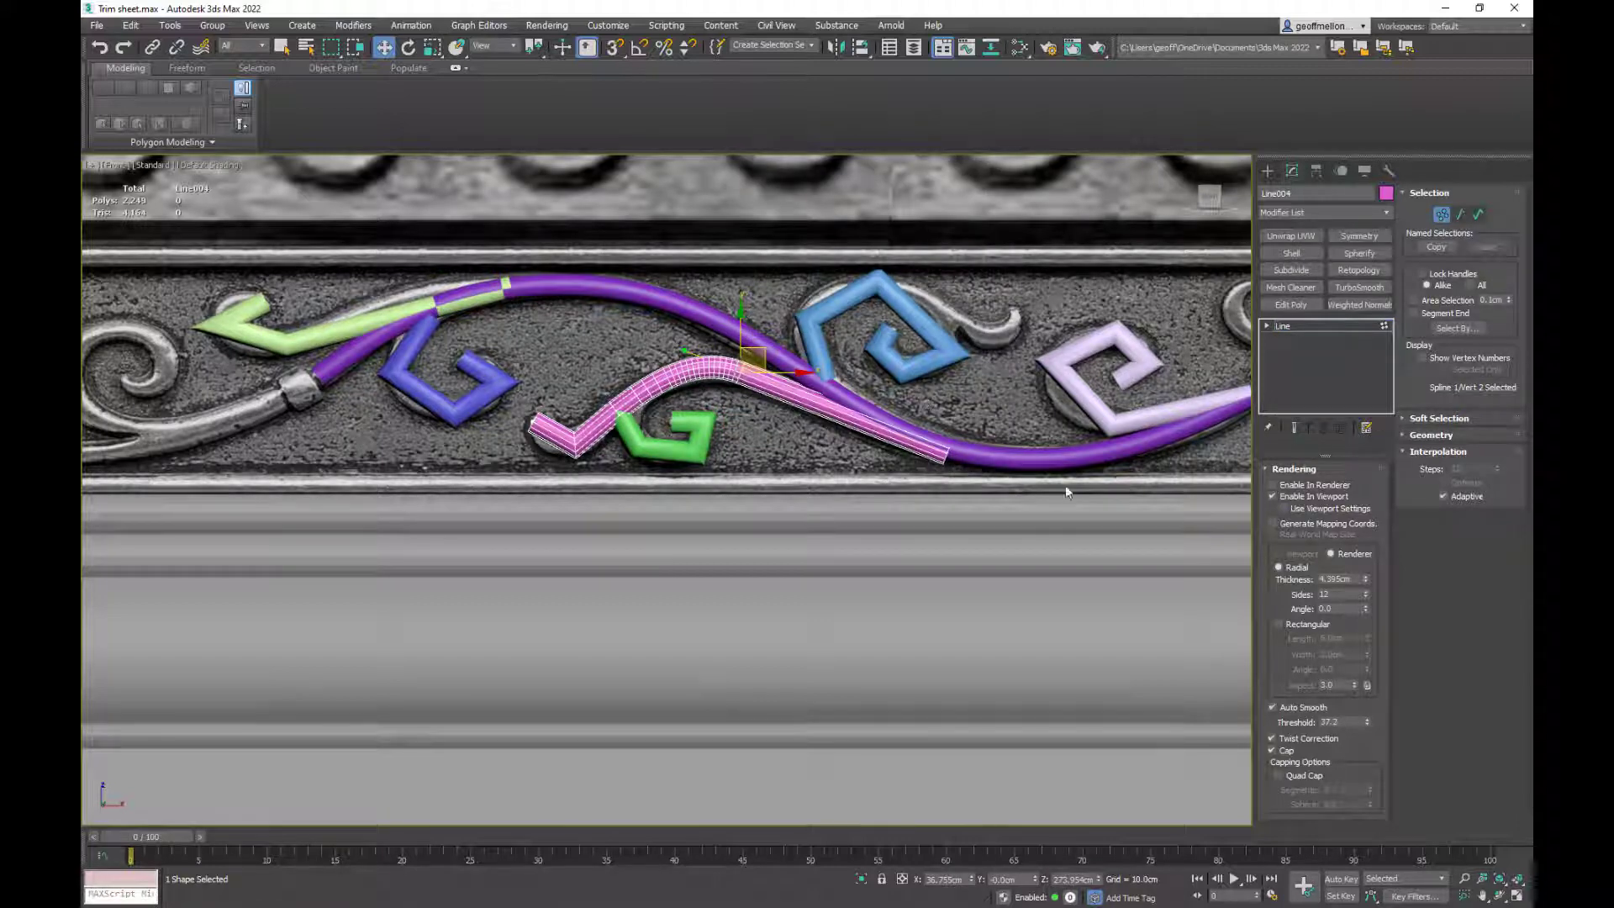
# - Convert the lower branch's stem-side end vertex to Bezier, then adjust its position and handle so the end merges along the main stem
pyautogui.click(947, 457)
pyautogui.rightClick(1055, 436)
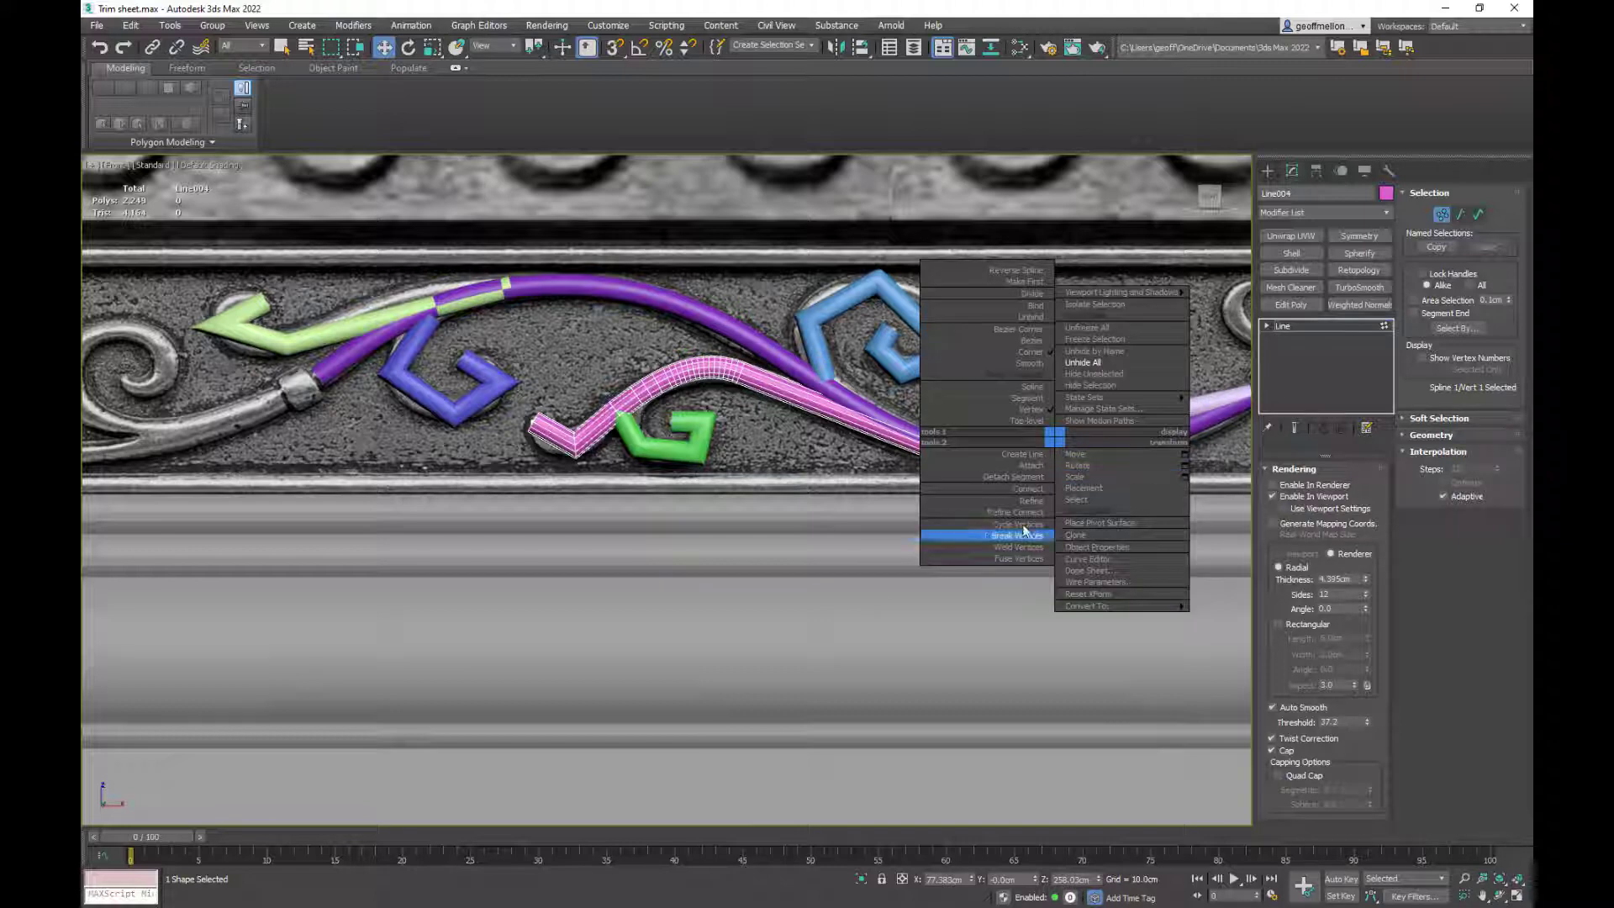
pyautogui.click(1027, 352)
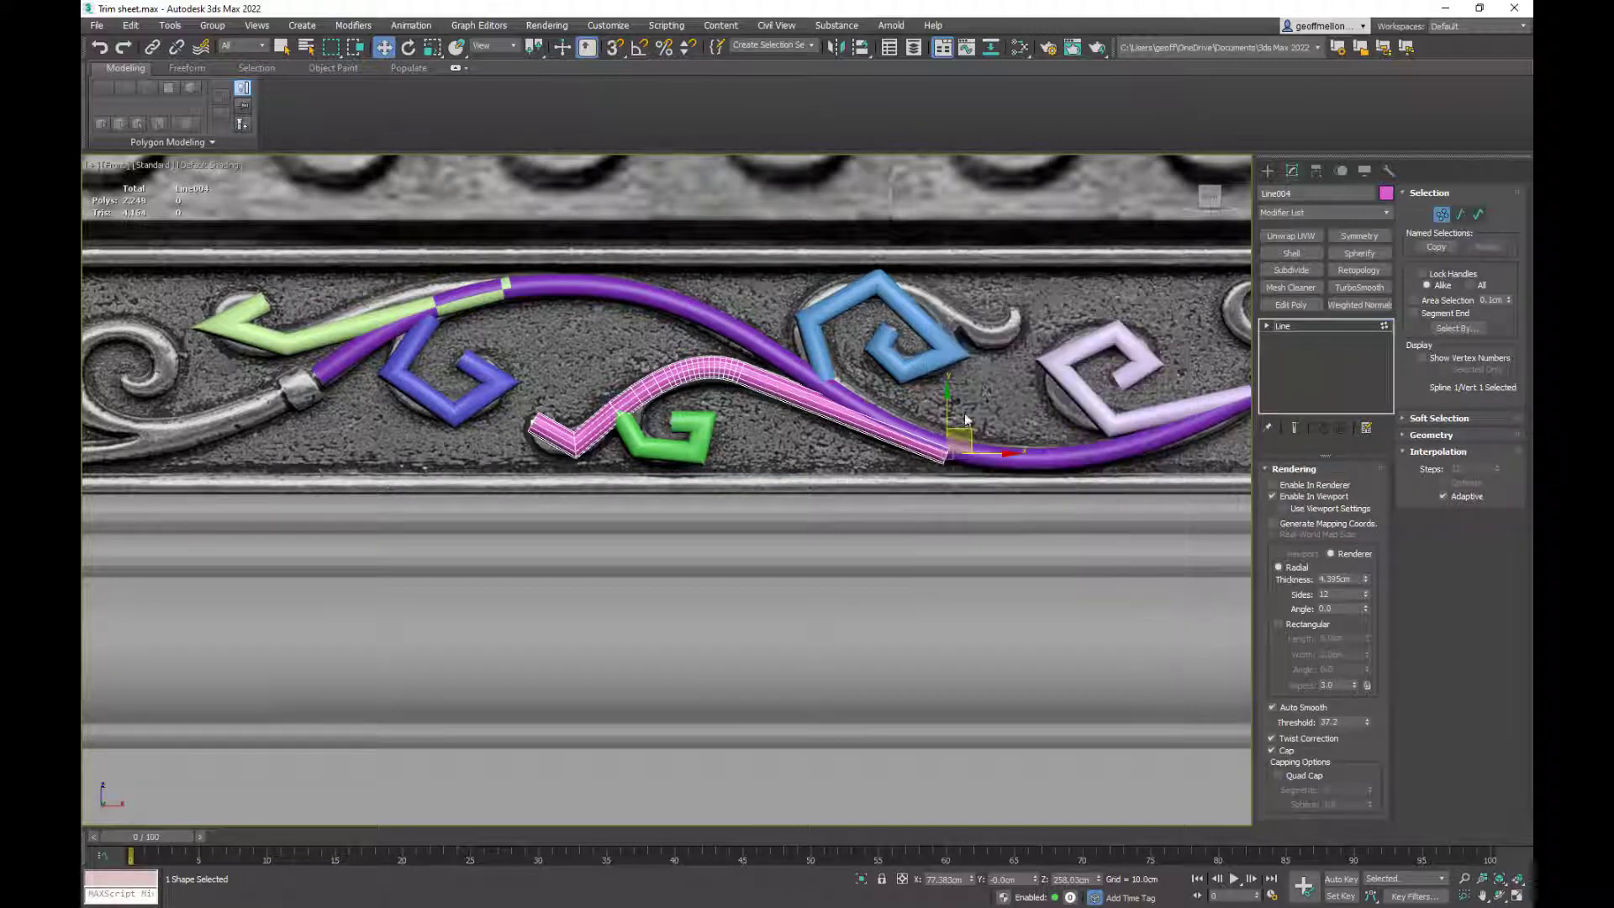
pyautogui.moveTo(983, 452); pyautogui.dragTo(1001, 454)
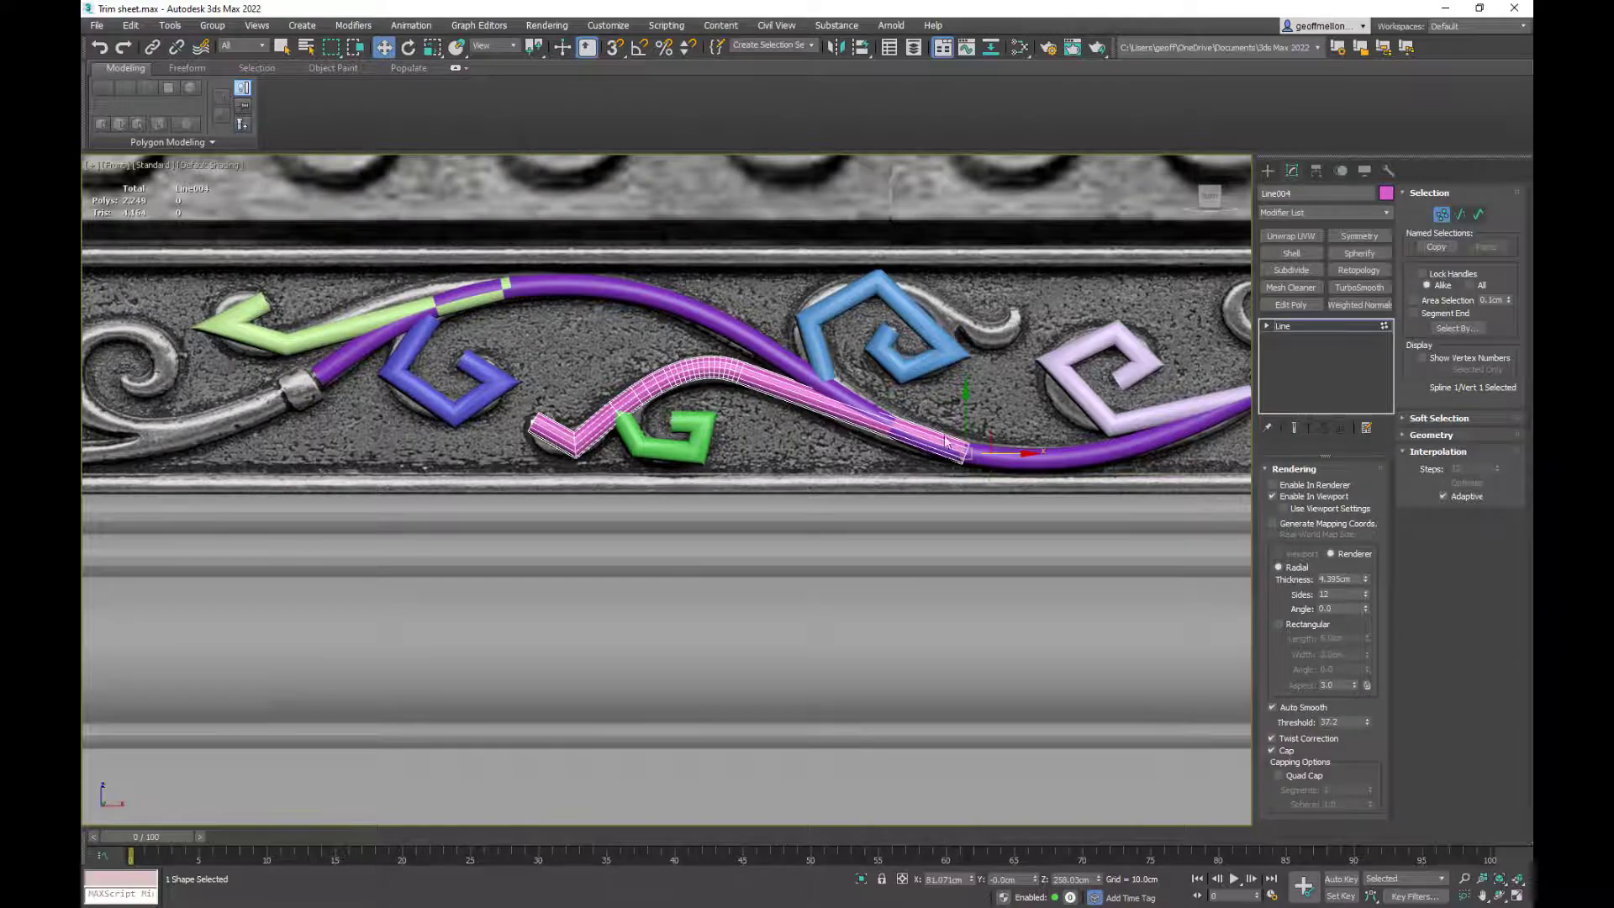
pyautogui.scroll(4, 947, 441)
pyautogui.press('F3')
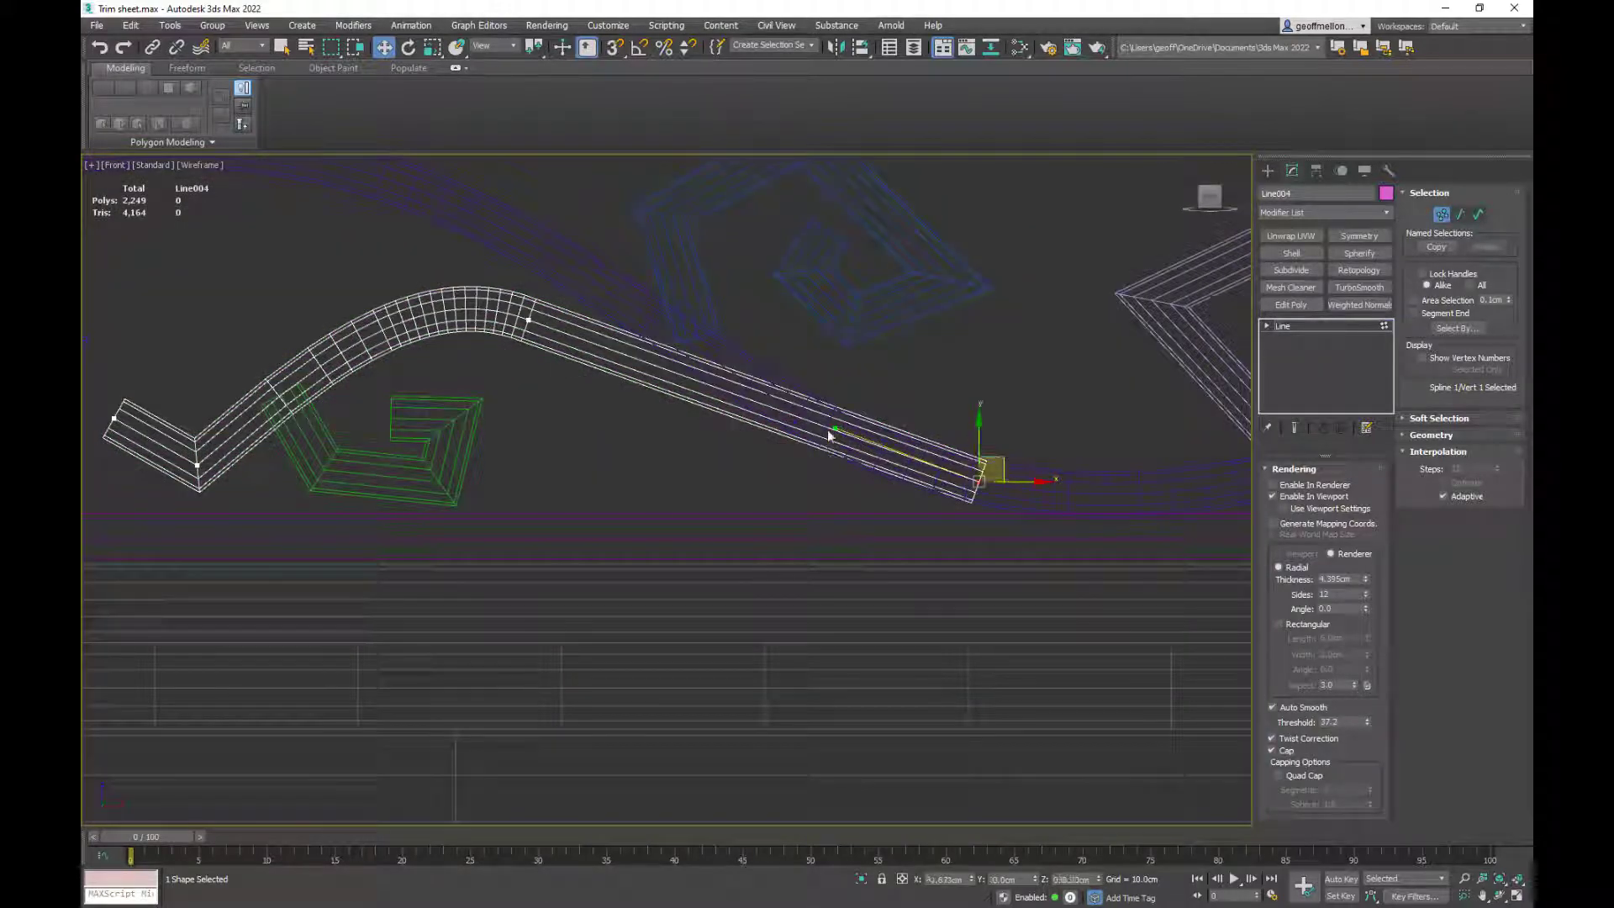
pyautogui.moveTo(828, 435); pyautogui.dragTo(819, 464)
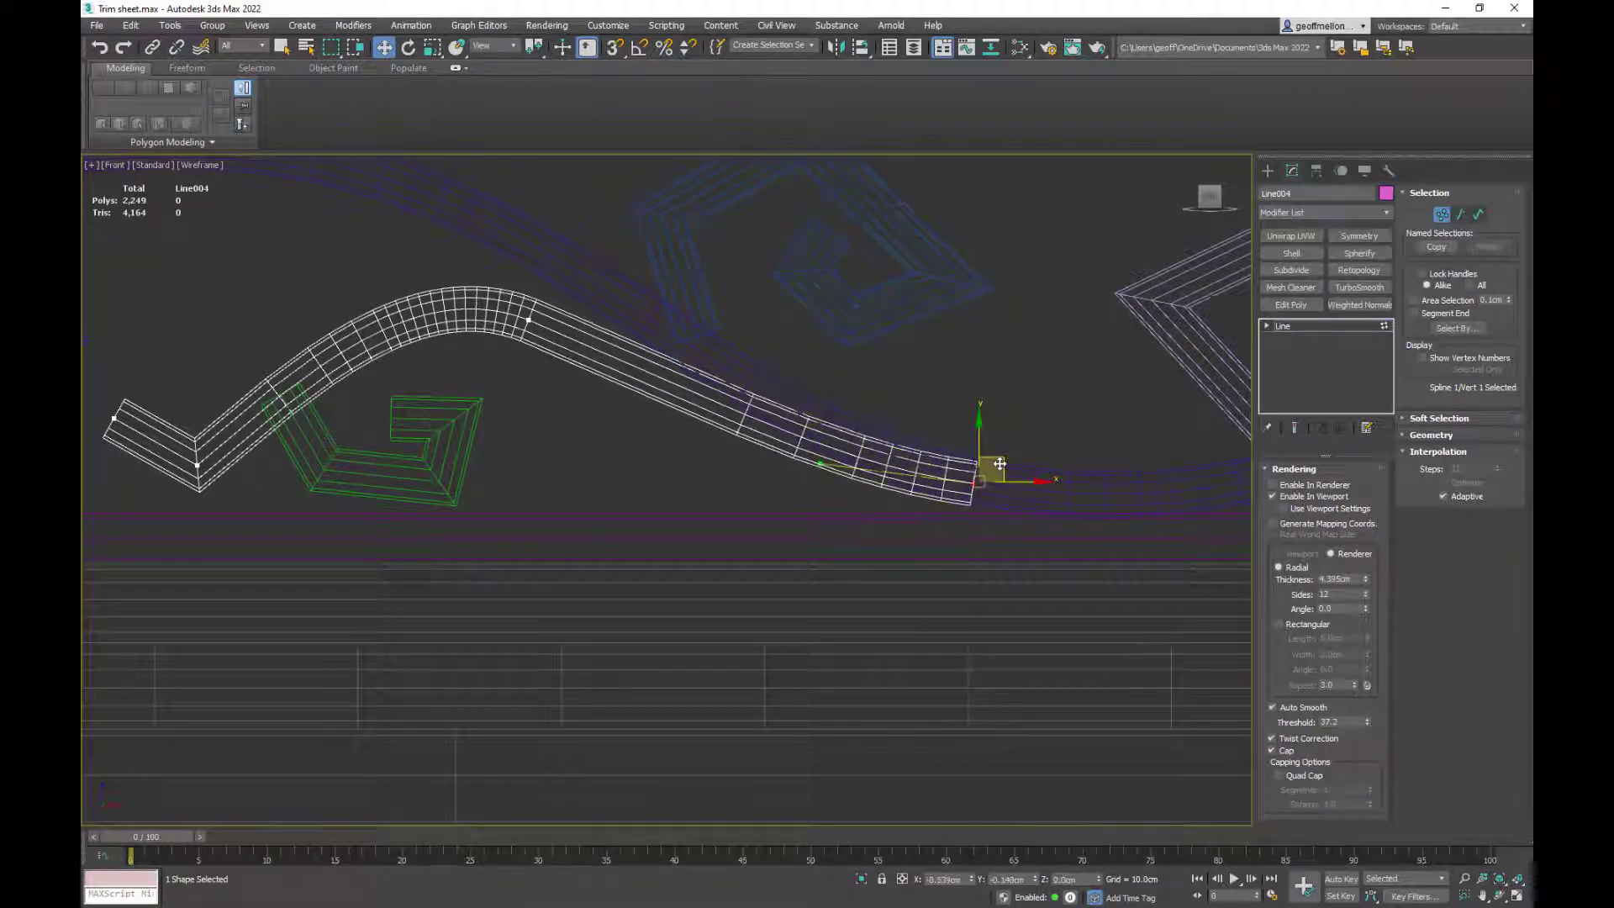
pyautogui.moveTo(999, 463); pyautogui.dragTo(1001, 460)
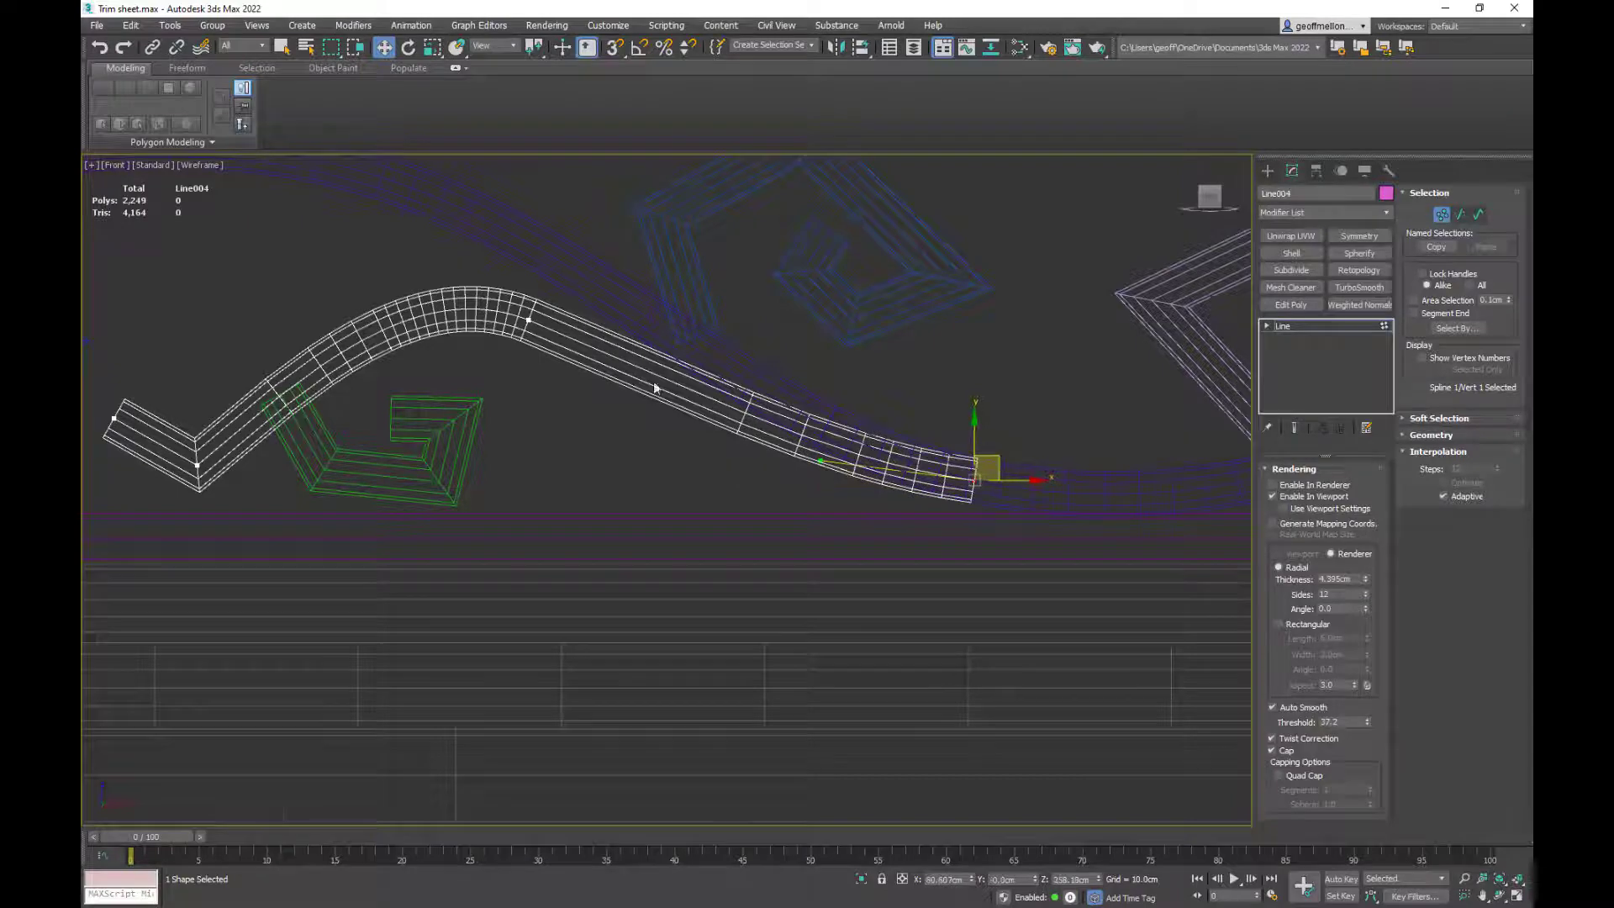
pyautogui.scroll(-2, 817, 479)
pyautogui.moveTo(345, 379); pyautogui.dragTo(1019, 429, button='middle')
pyautogui.click(918, 484)
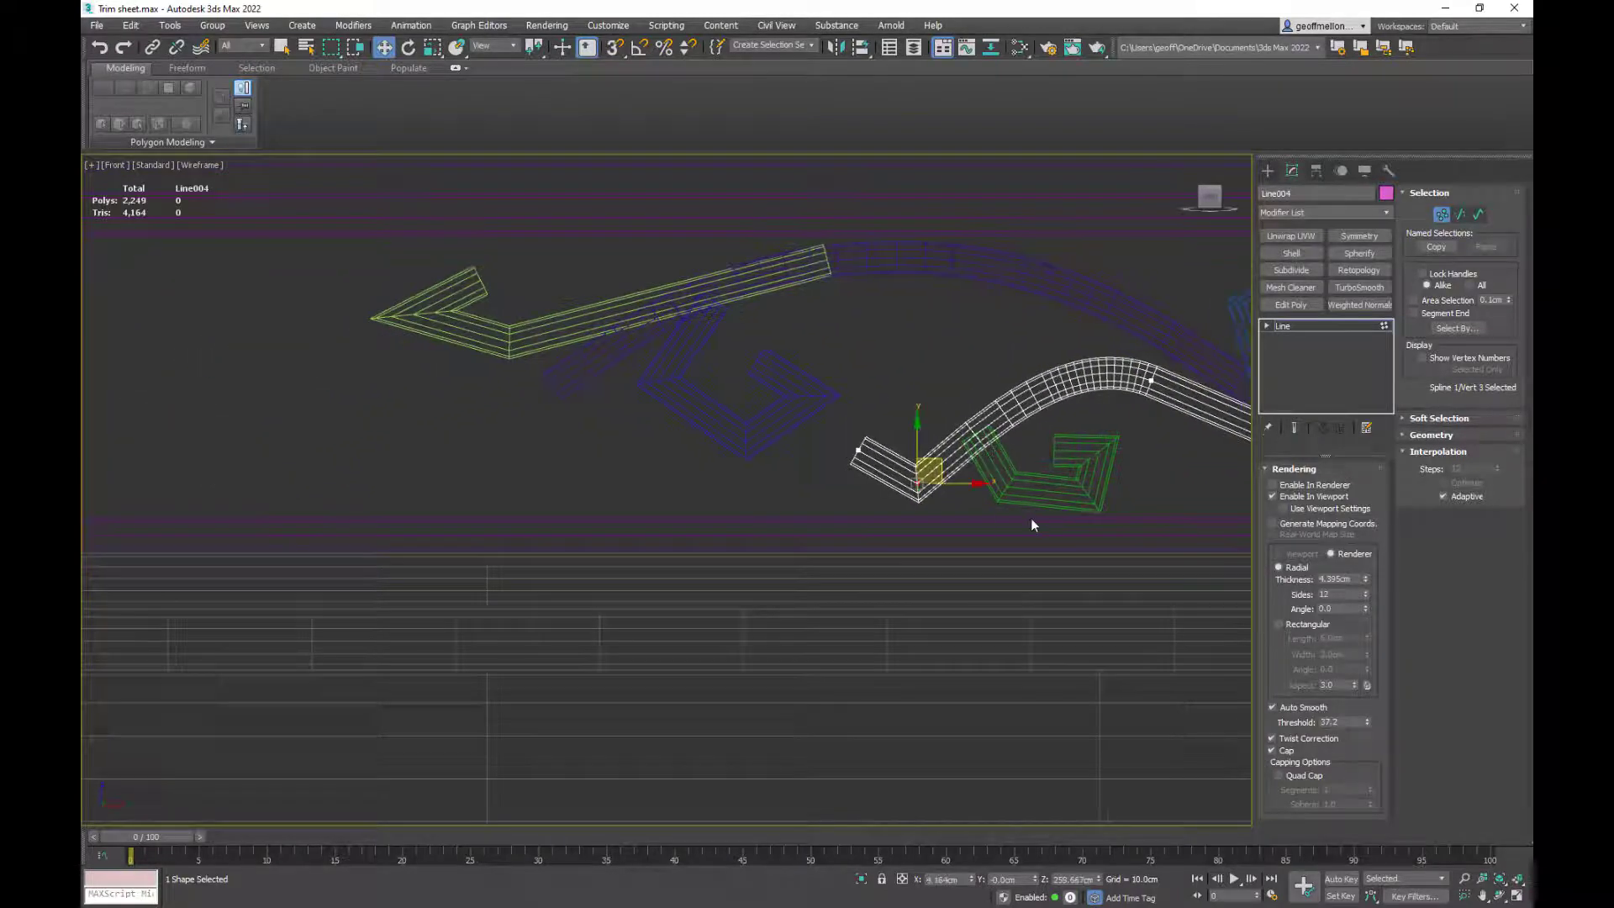
pyautogui.rightClick(1028, 516)
# - Attach all the traced curls and the upper-left branch to the lower branch spline
pyautogui.scroll(-4, 745, 452)
pyautogui.moveTo(1016, 477); pyautogui.dragTo(947, 456, button='middle')
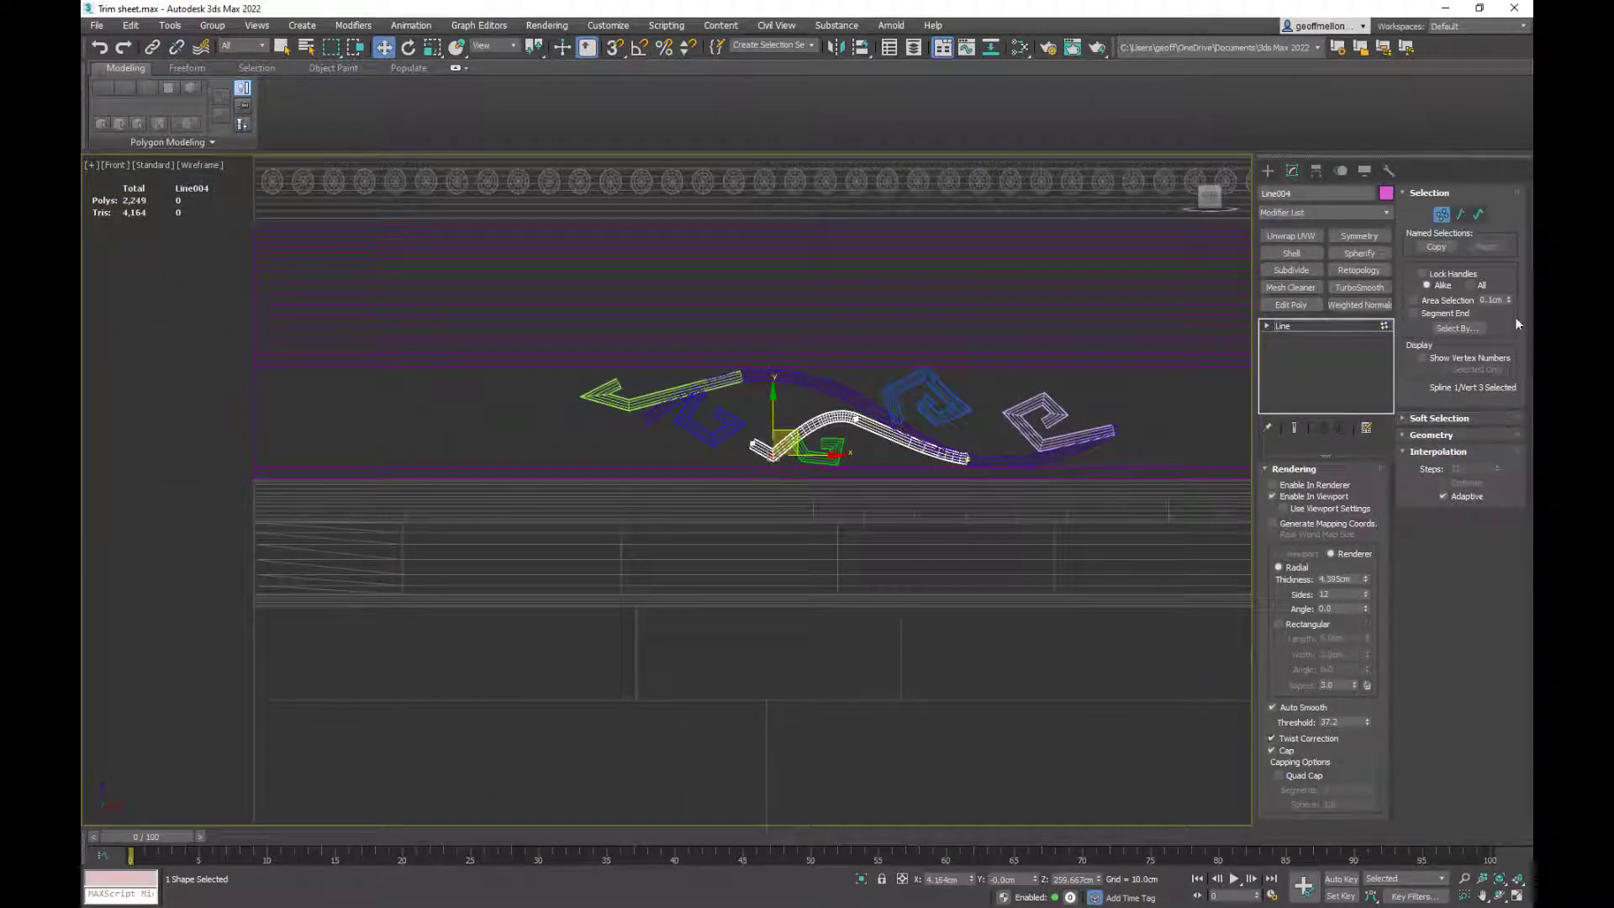
pyautogui.click(1439, 418)
pyautogui.click(1439, 417)
pyautogui.click(1436, 436)
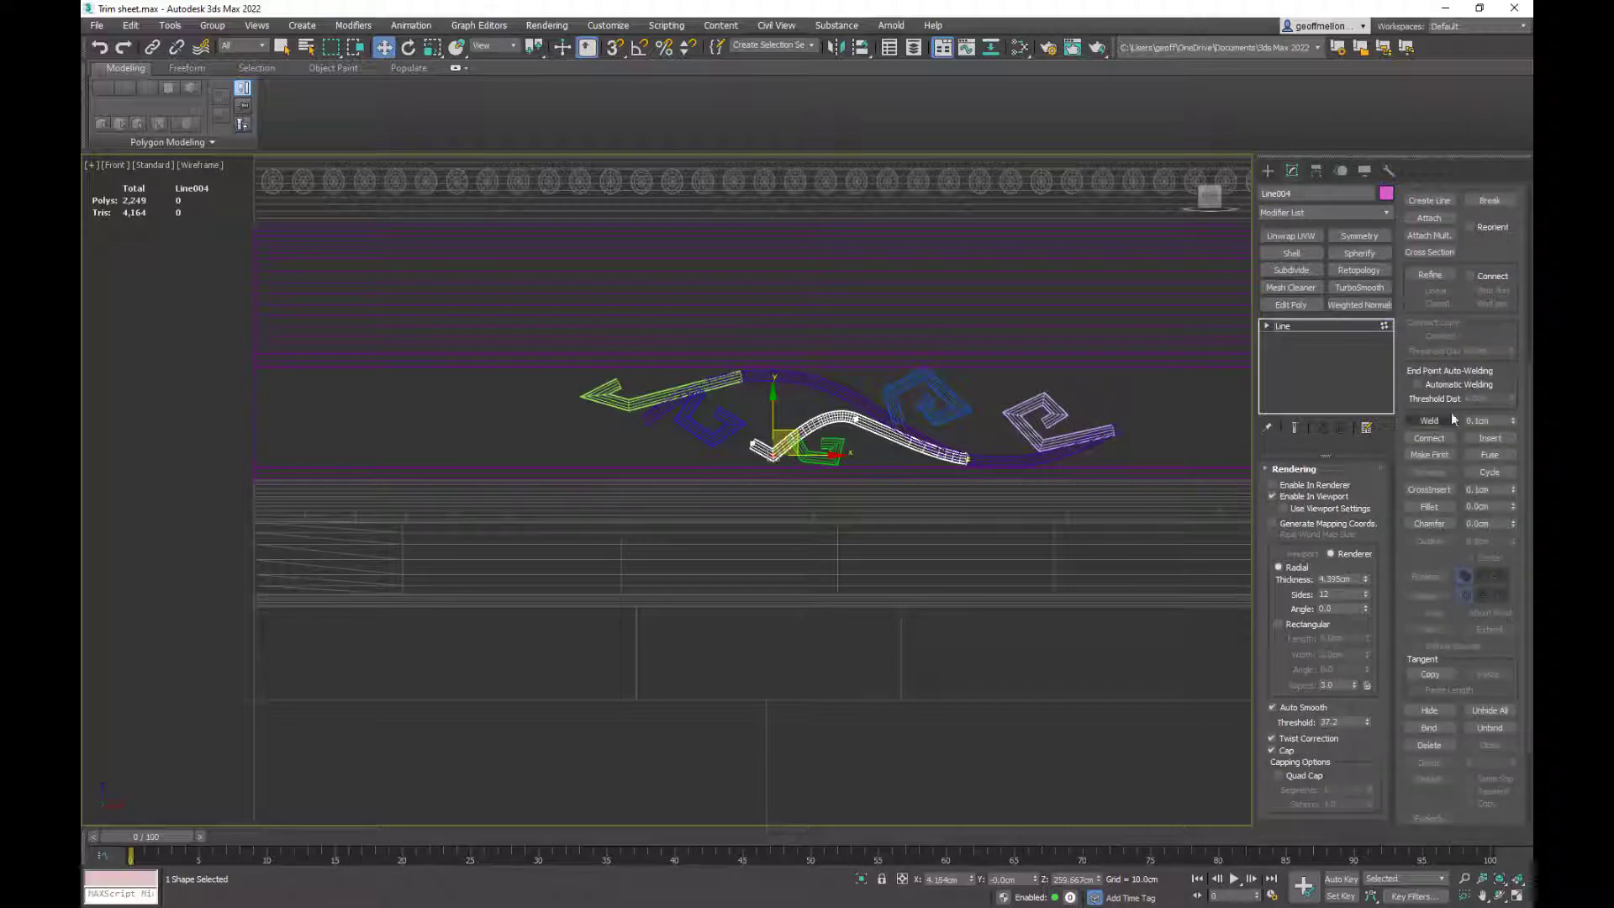
pyautogui.click(1429, 217)
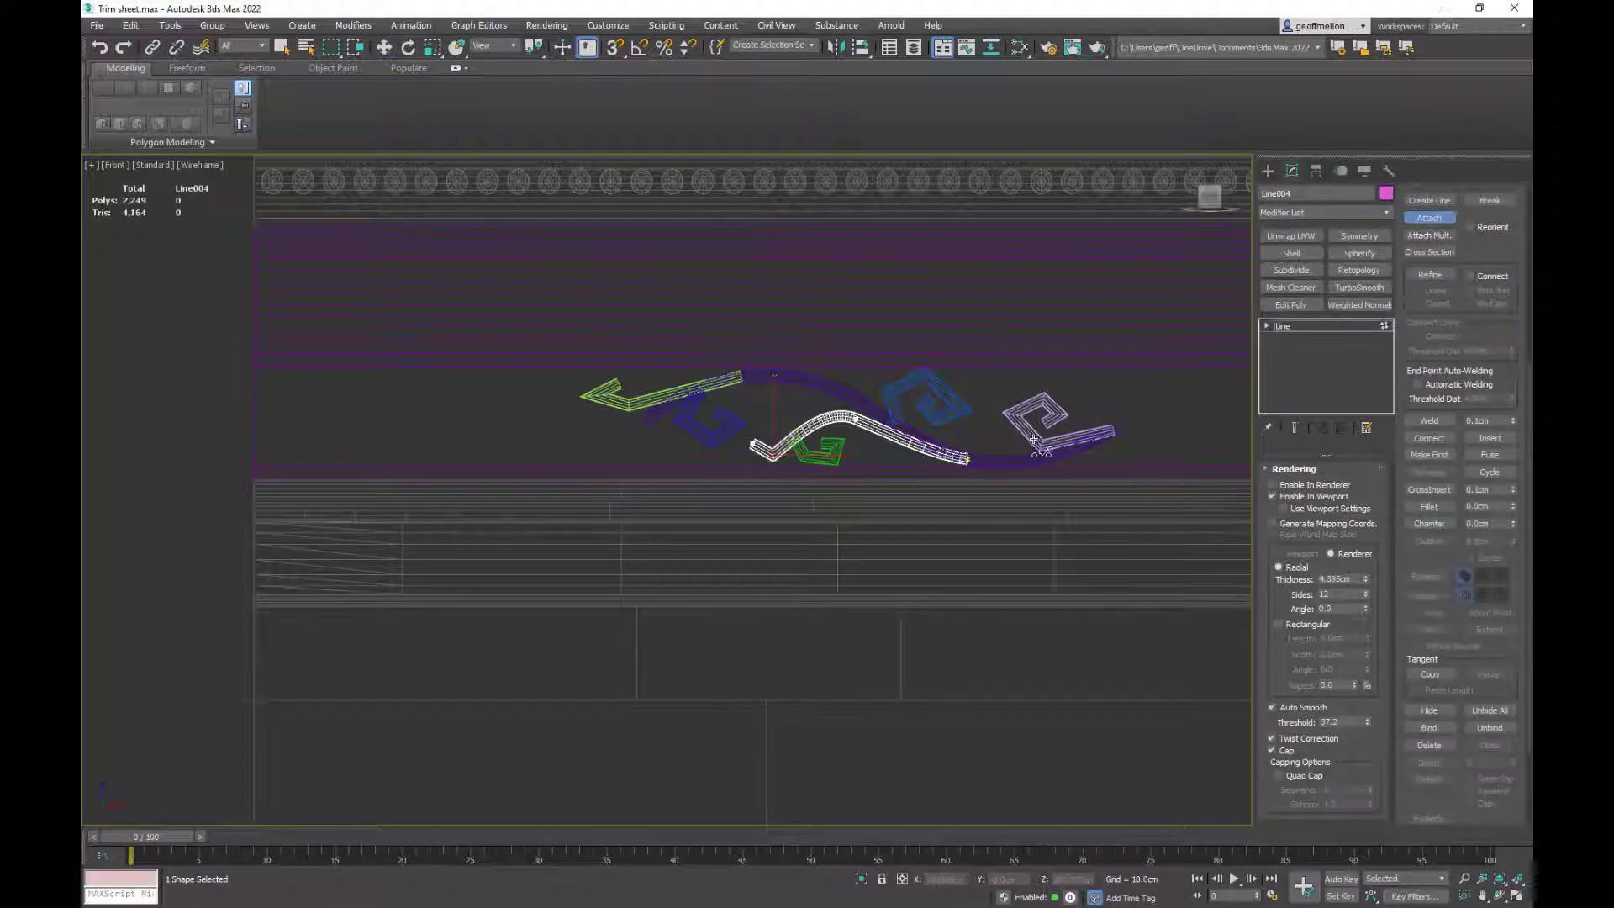
pyautogui.click(1033, 439)
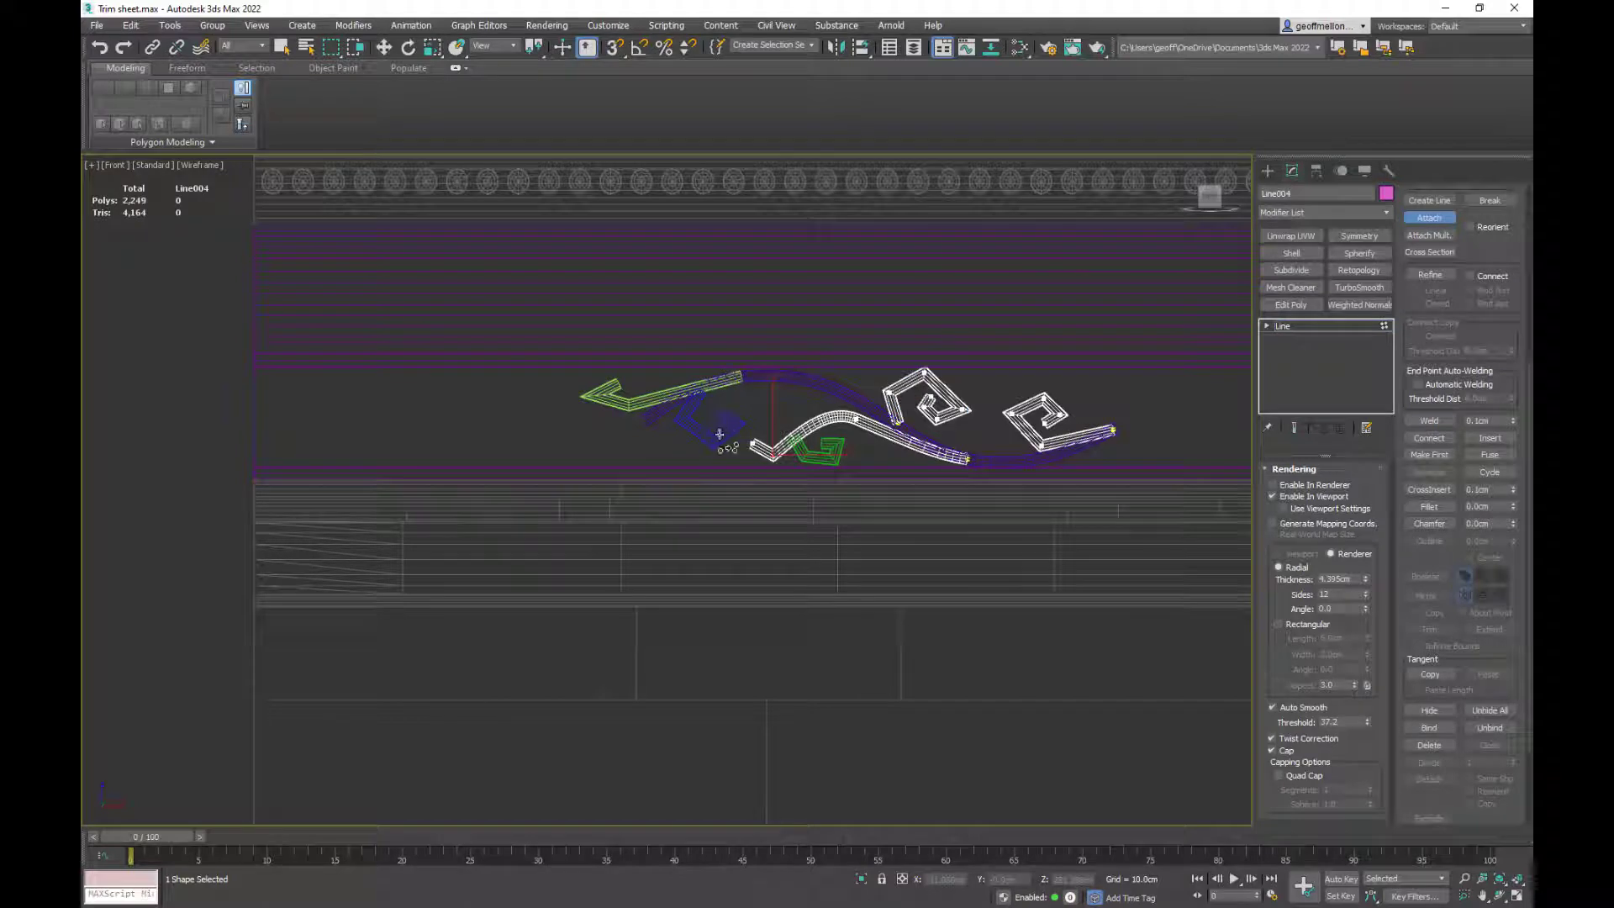
pyautogui.click(719, 430)
pyautogui.click(831, 453)
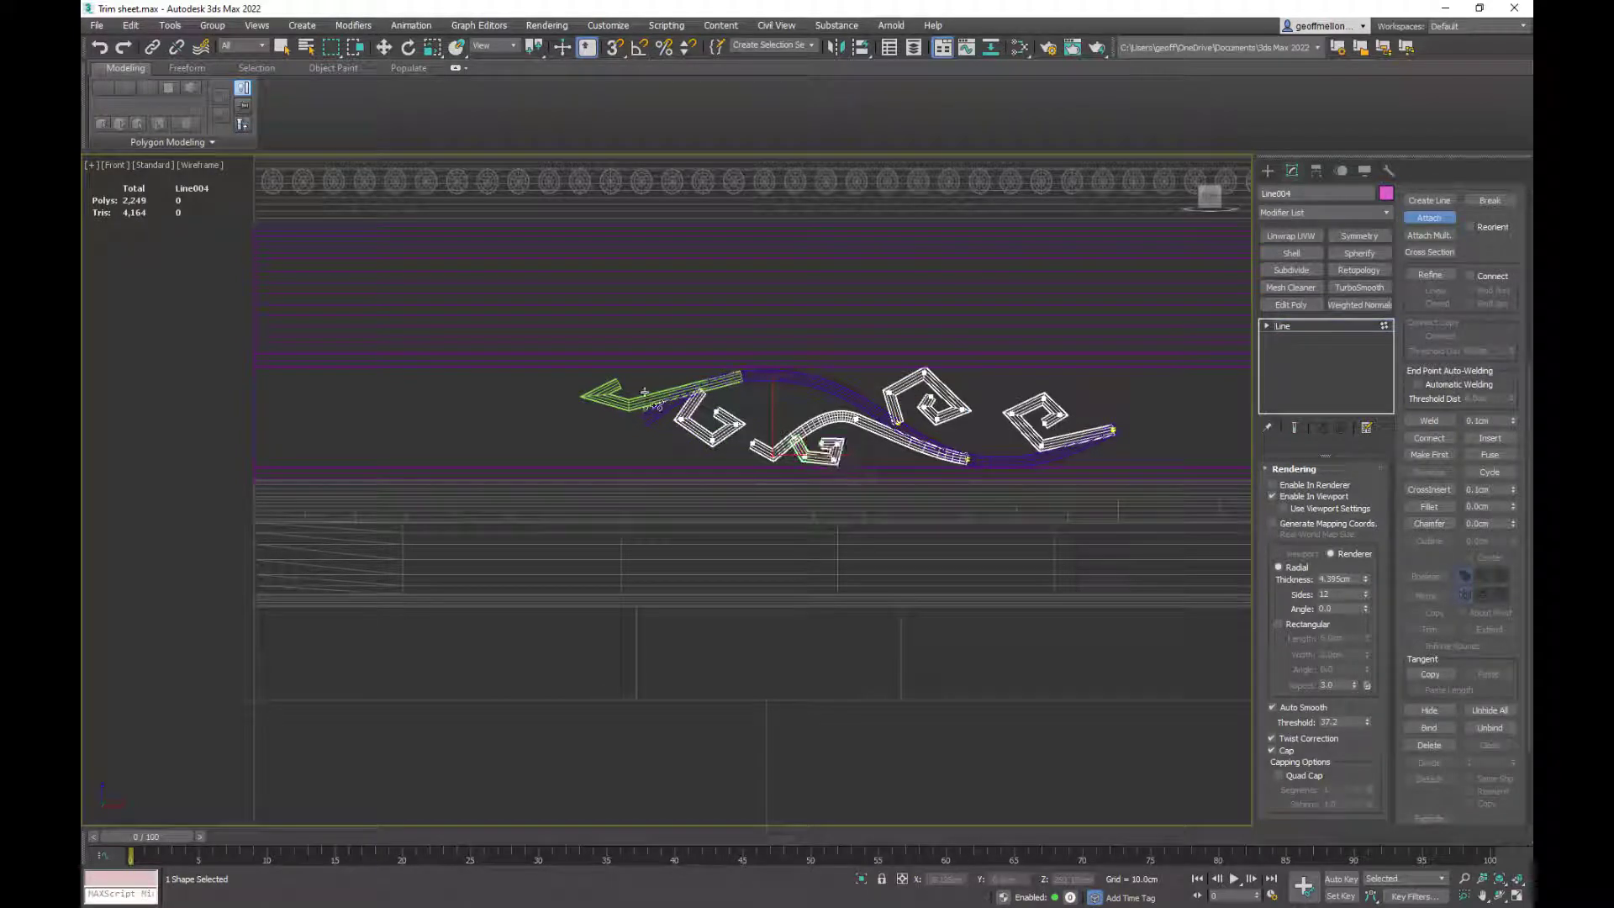
pyautogui.click(657, 402)
pyautogui.press('w')
pyautogui.moveTo(959, 365); pyautogui.dragTo(955, 324, button='middle')
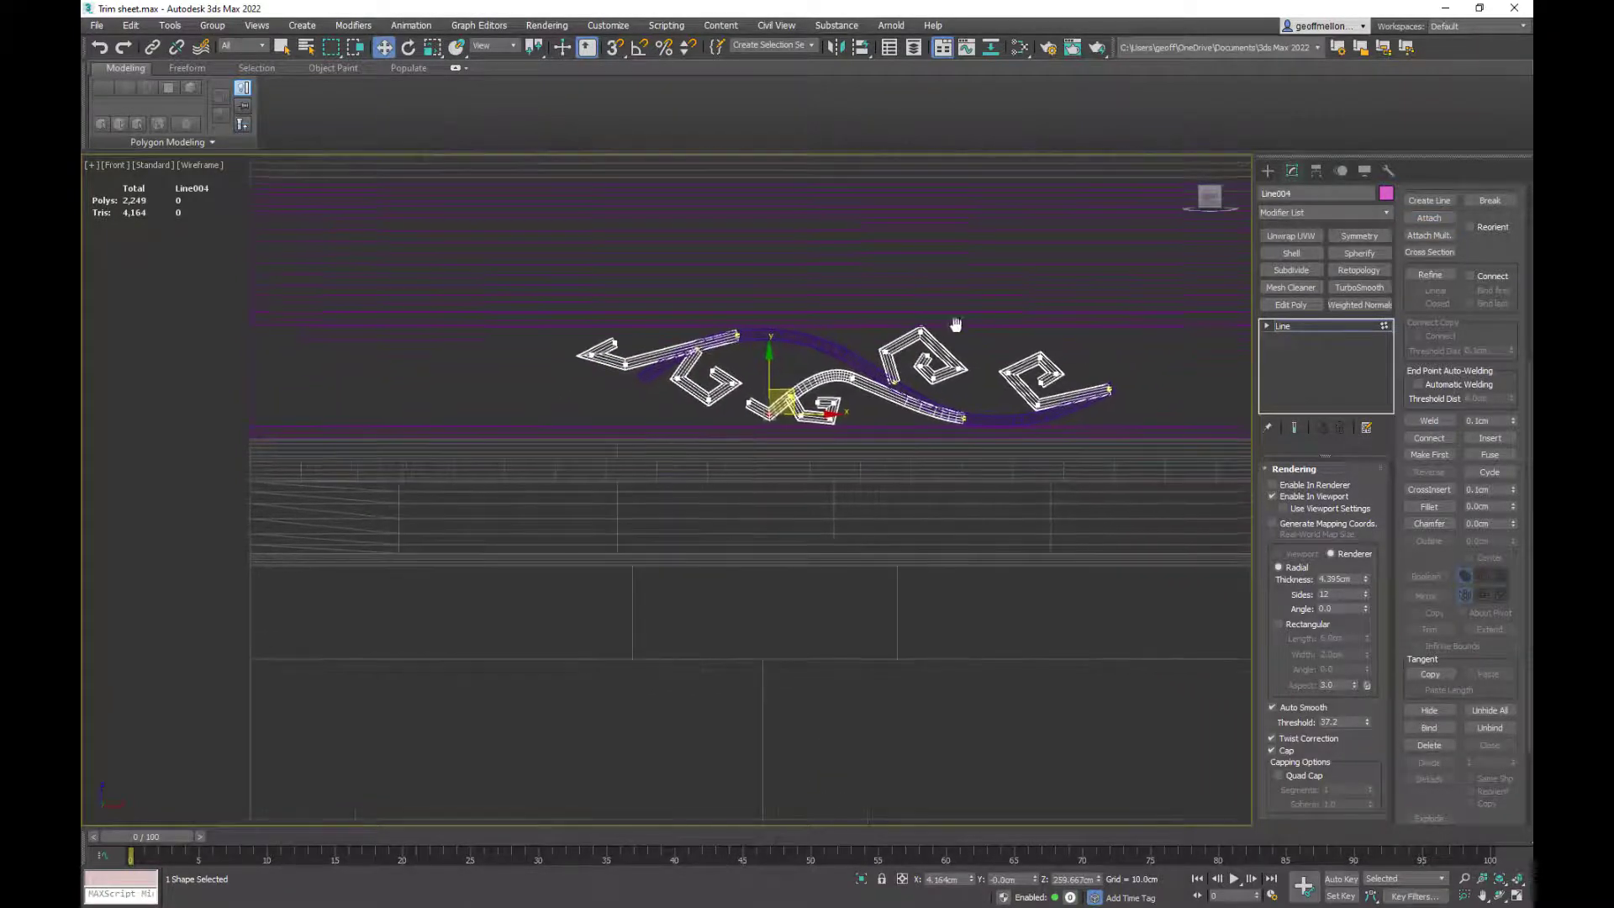
# - Attach the main stem to the combined vine spline and switch the view back to shaded display
pyautogui.click(1429, 218)
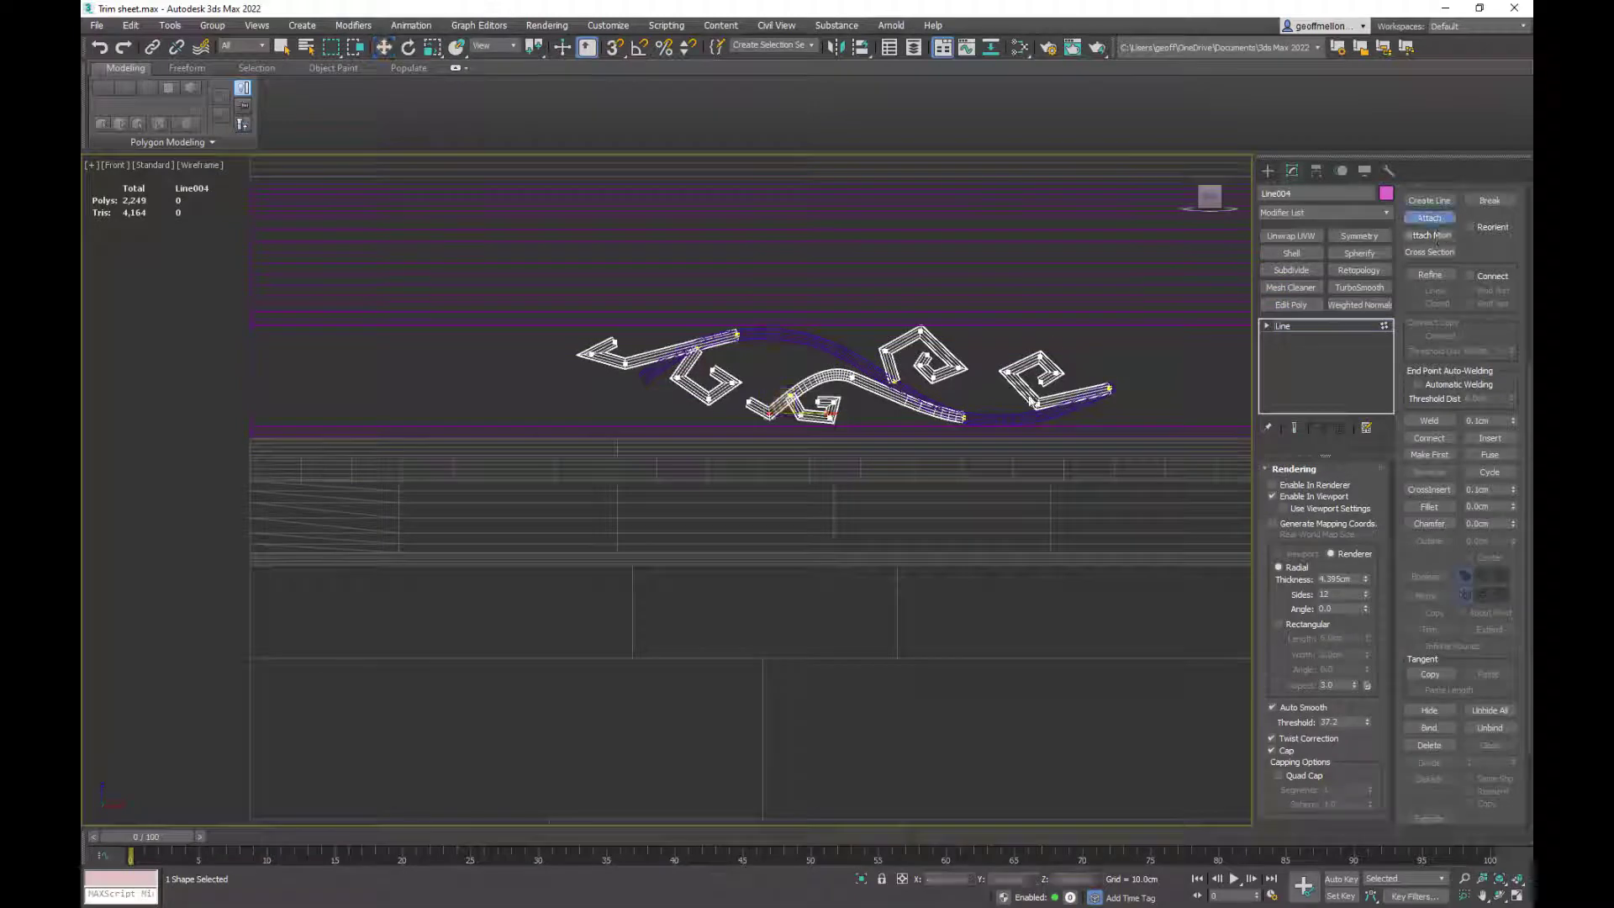
pyautogui.click(1016, 418)
pyautogui.press('w')
pyautogui.scroll(4, 1138, 526)
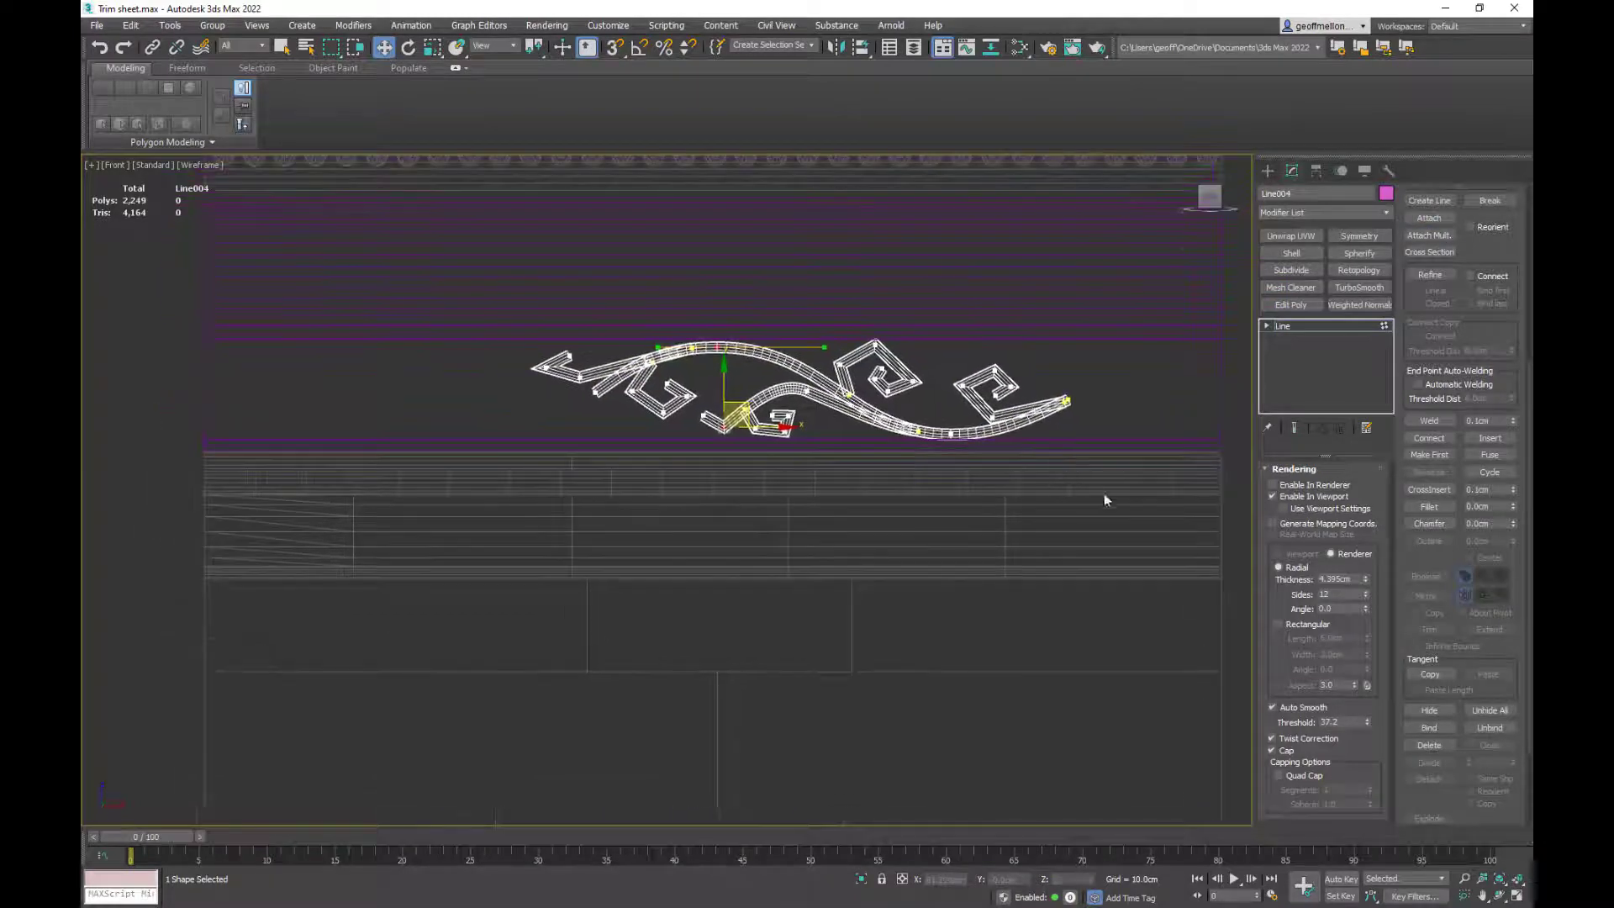
pyautogui.scroll(2, 820, 416)
pyautogui.scroll(3, 874, 411)
pyautogui.moveTo(929, 407)
pyautogui.mouseDown(button='middle')
pyautogui.moveTo(1048, 400)
pyautogui.moveTo(1025, 387)
pyautogui.mouseUp(button='middle')
pyautogui.press('F3')
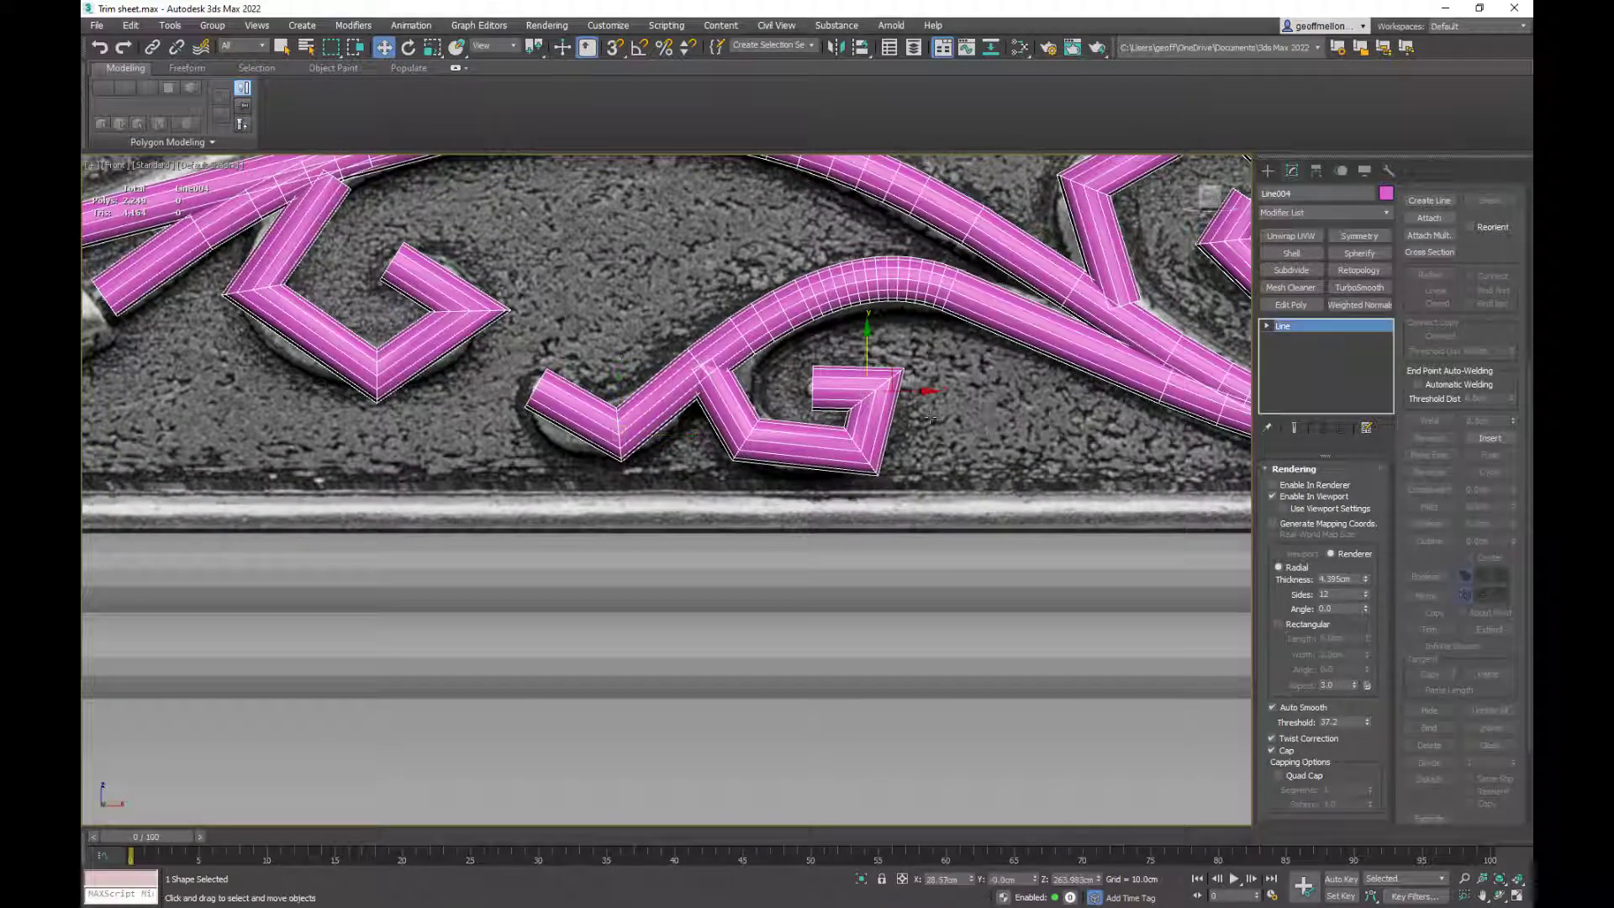
# - Reselect the combined vine spline and return to vertex-level editing
pyautogui.click(943, 475)
pyautogui.hotkey('ctrl', 'z')
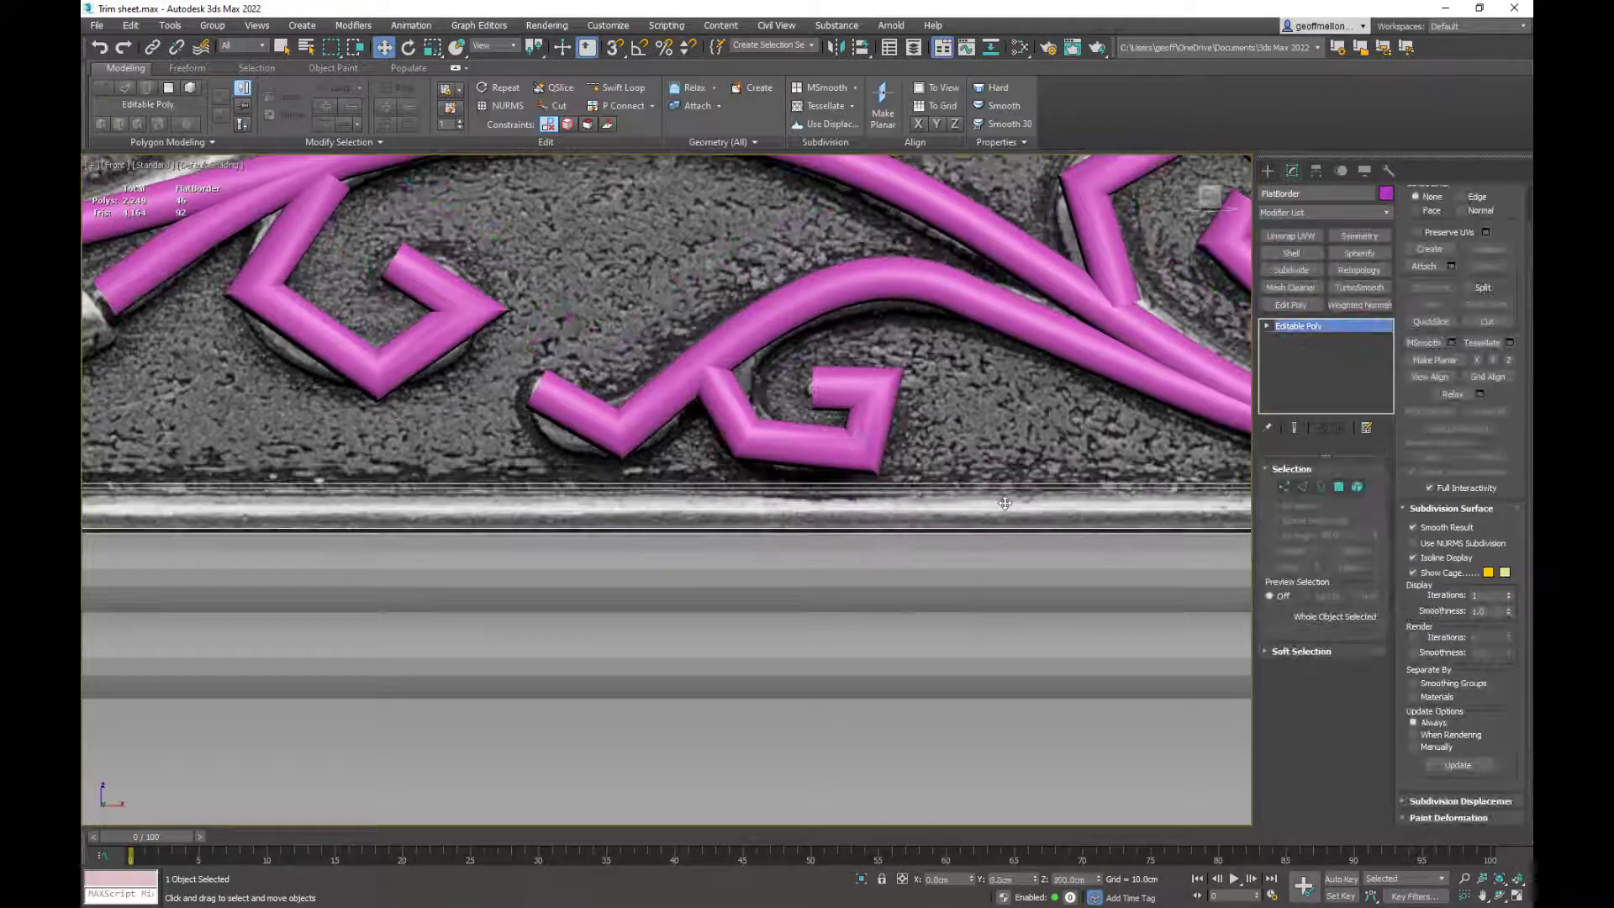
pyautogui.press('1')
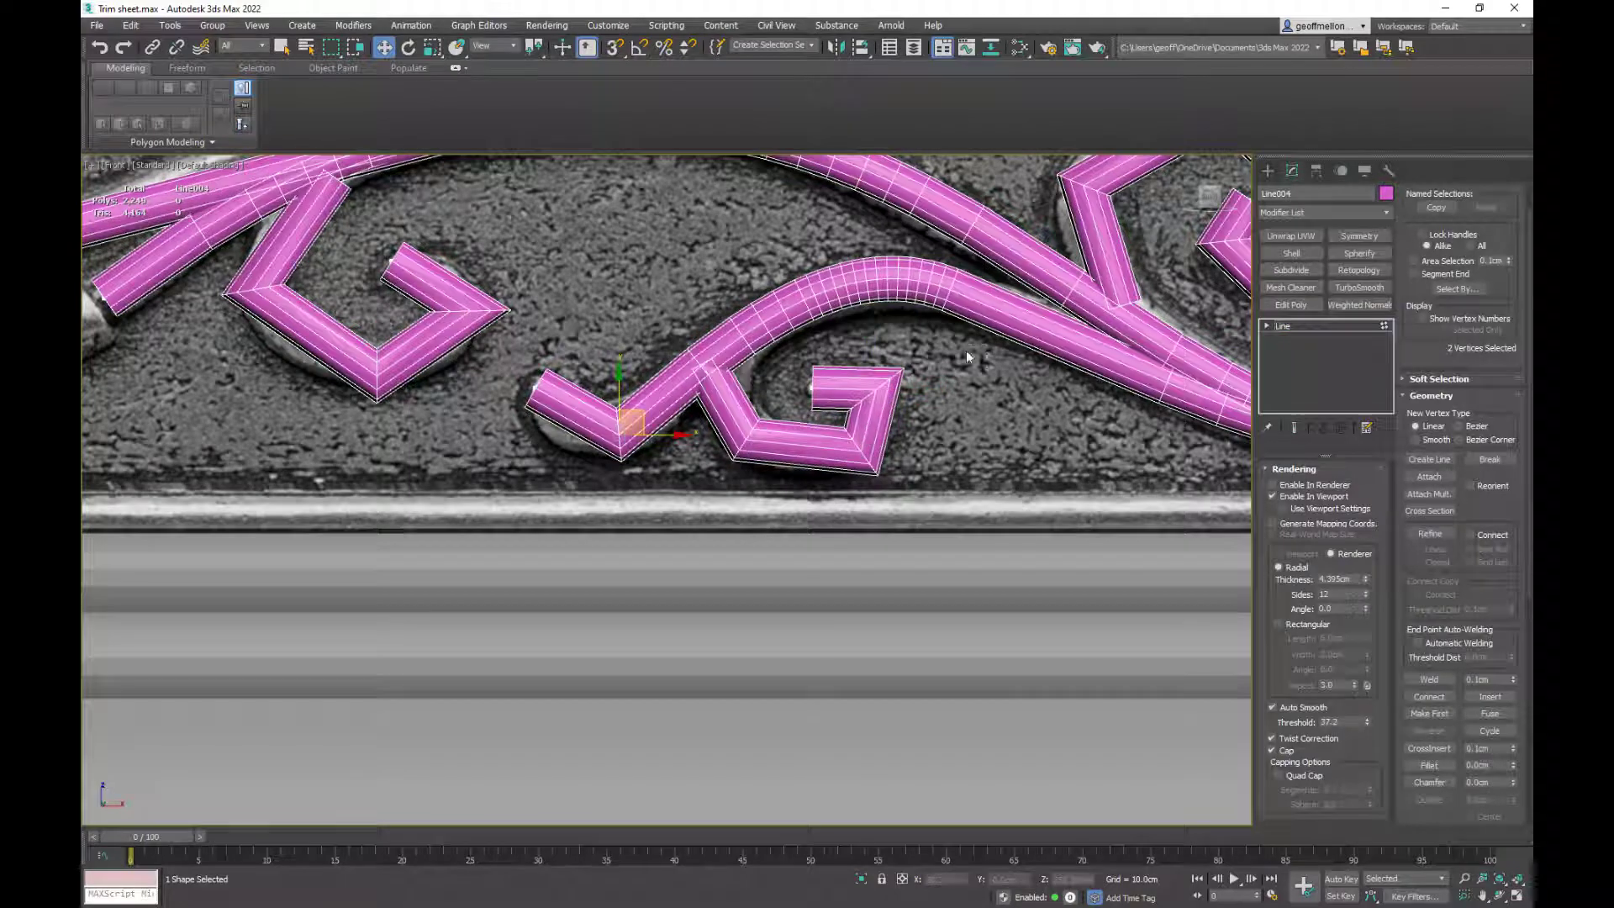
pyautogui.moveTo(835, 438); pyautogui.dragTo(836, 437)
pyautogui.rightClick(997, 411)
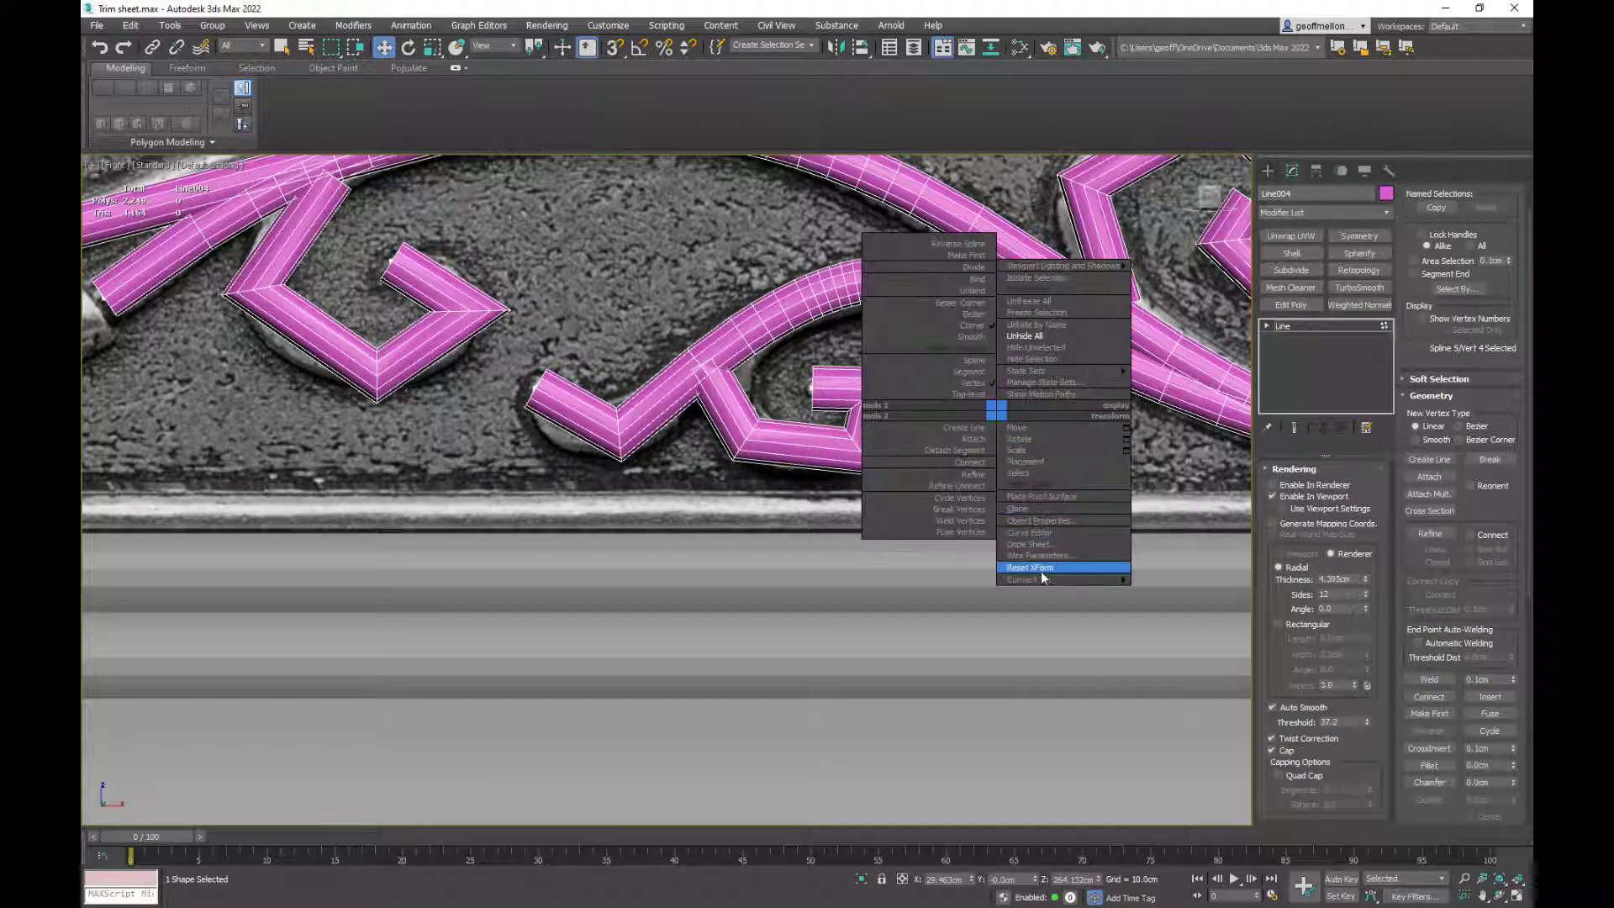
pyautogui.scroll(-10, 646, 497)
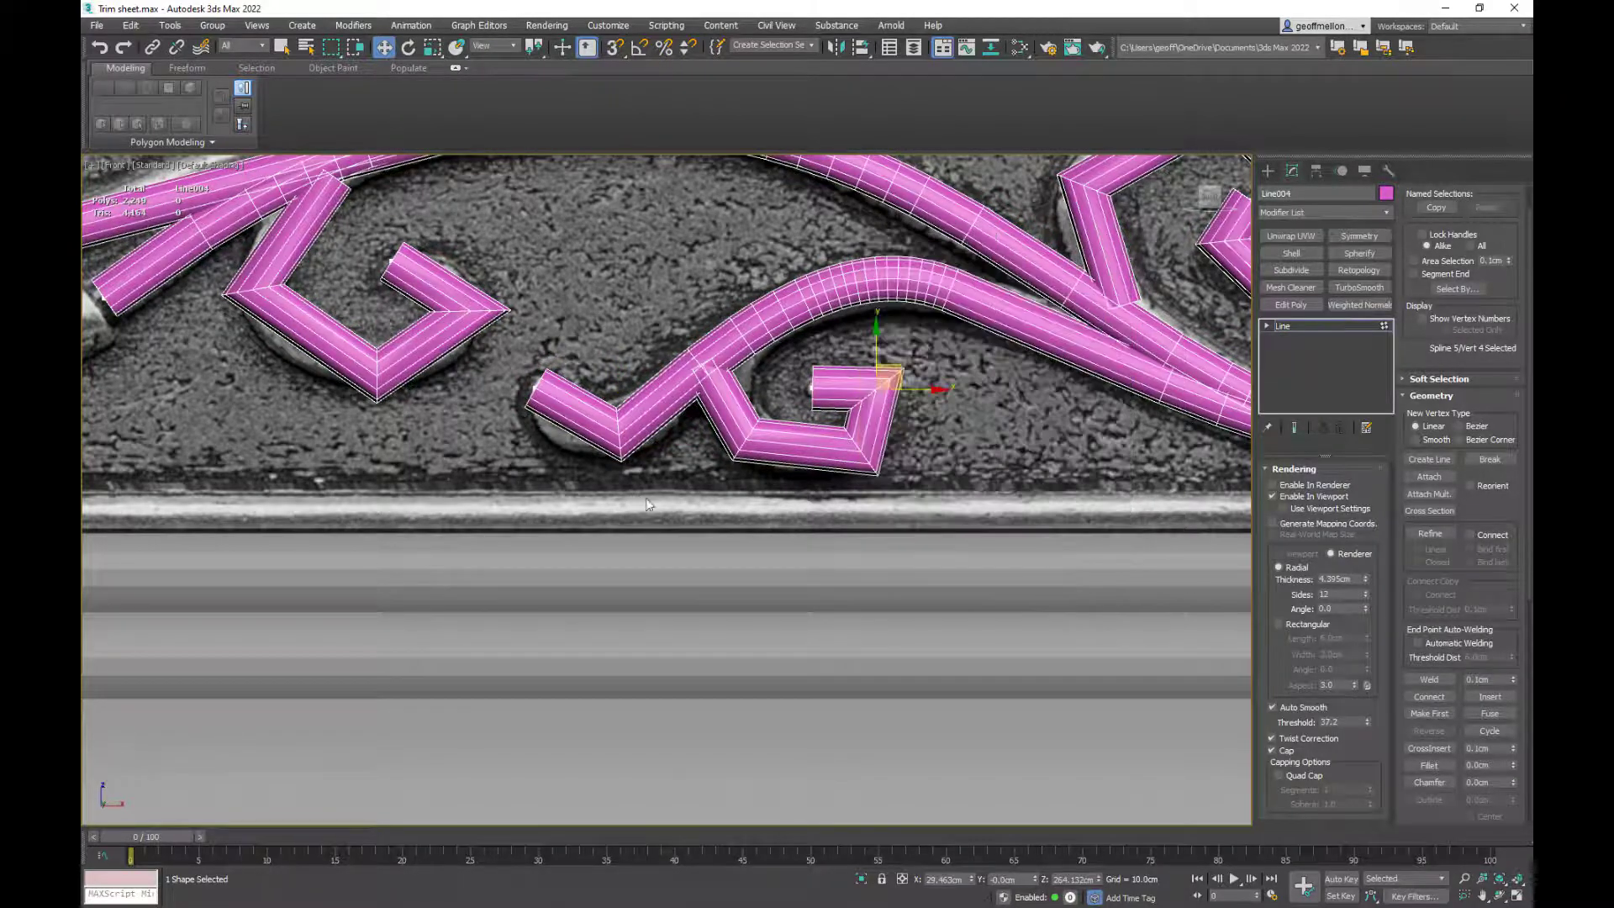
pyautogui.scroll(6, 714, 454)
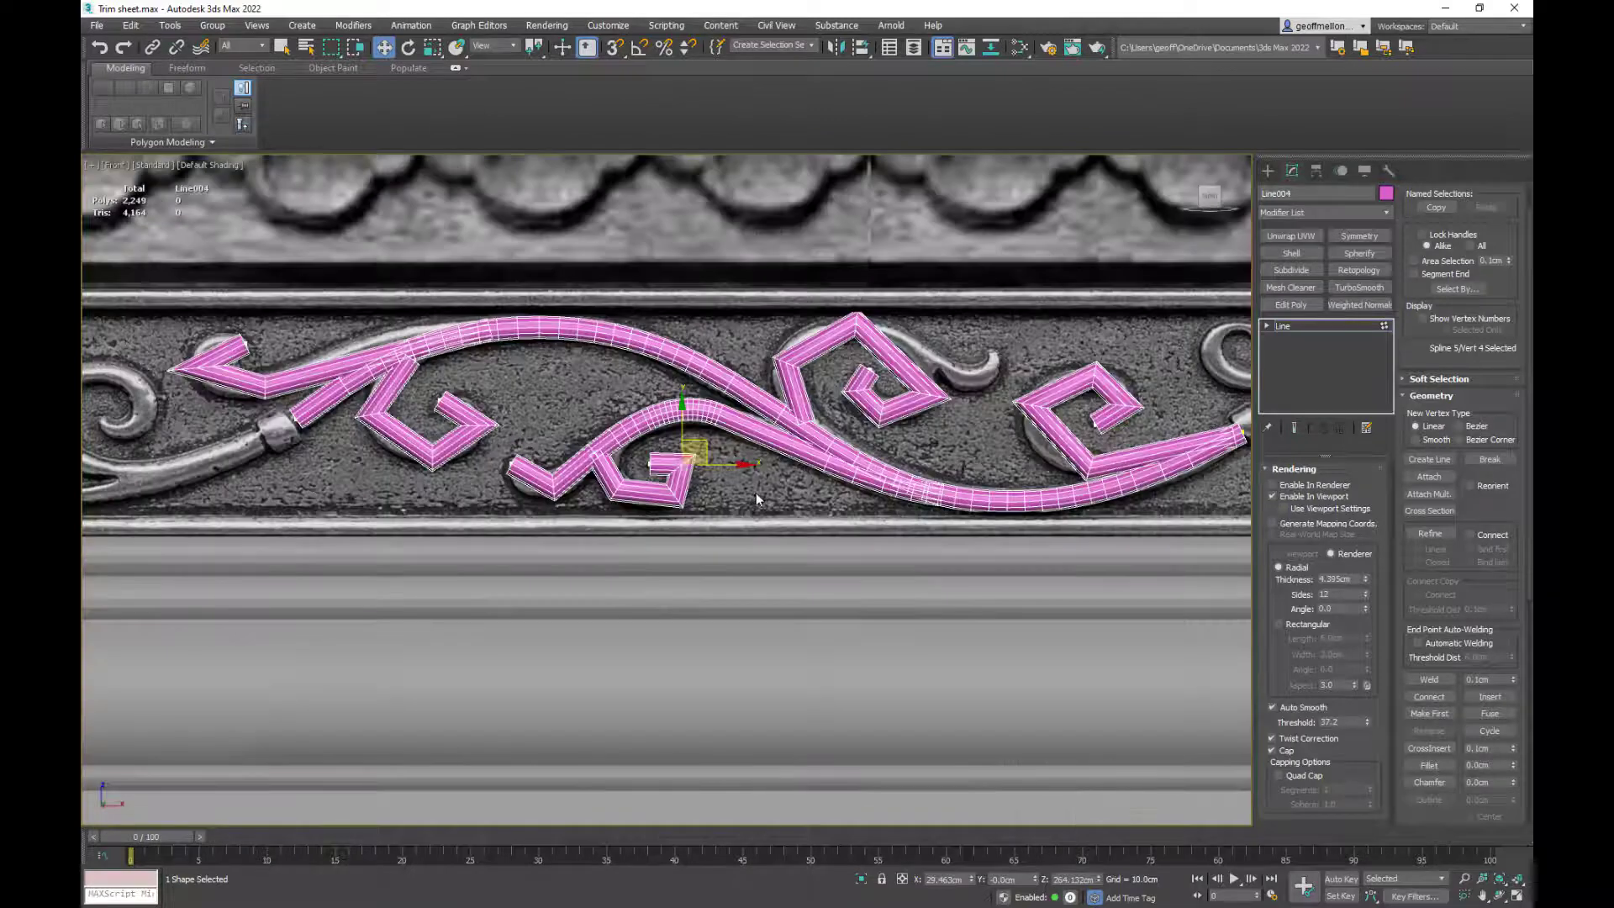
# - Make the vine see-through and convert the angular vertices of the four spiral curls and the upper-left branch's hook to Bezier
pyautogui.hotkey('alt', 'x')
pyautogui.moveTo(746, 499); pyautogui.dragTo(992, 473, button='middle')
pyautogui.moveTo(852, 457); pyautogui.dragTo(850, 454)
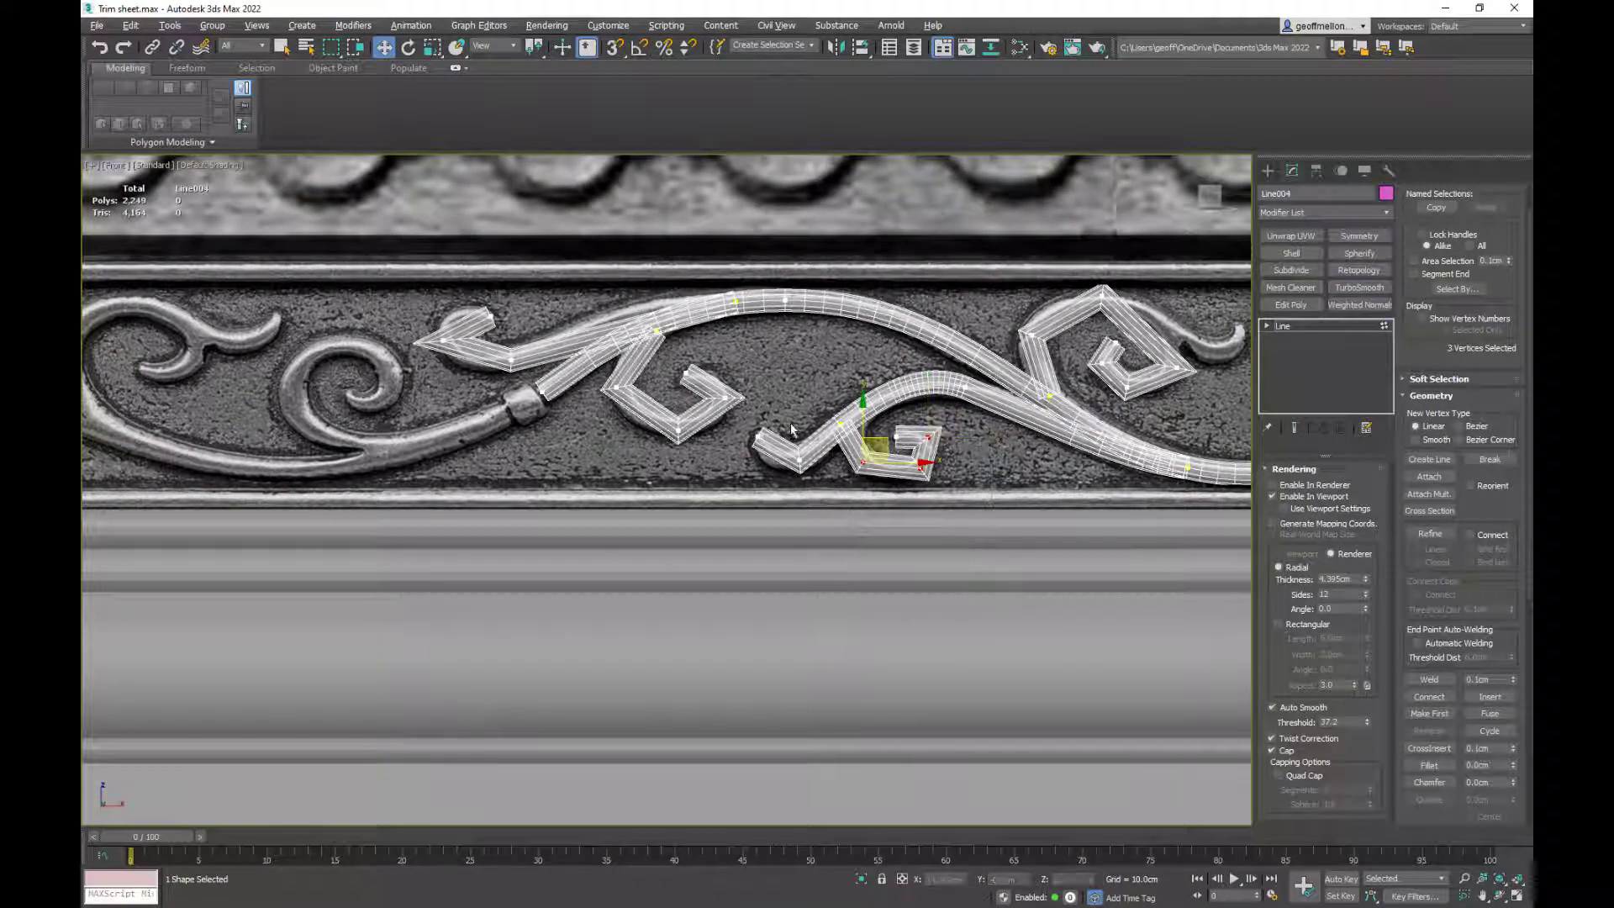
pyautogui.keyDown('ctrl'); pyautogui.moveTo(739, 464); pyautogui.dragTo(738, 467); pyautogui.keyUp('ctrl')
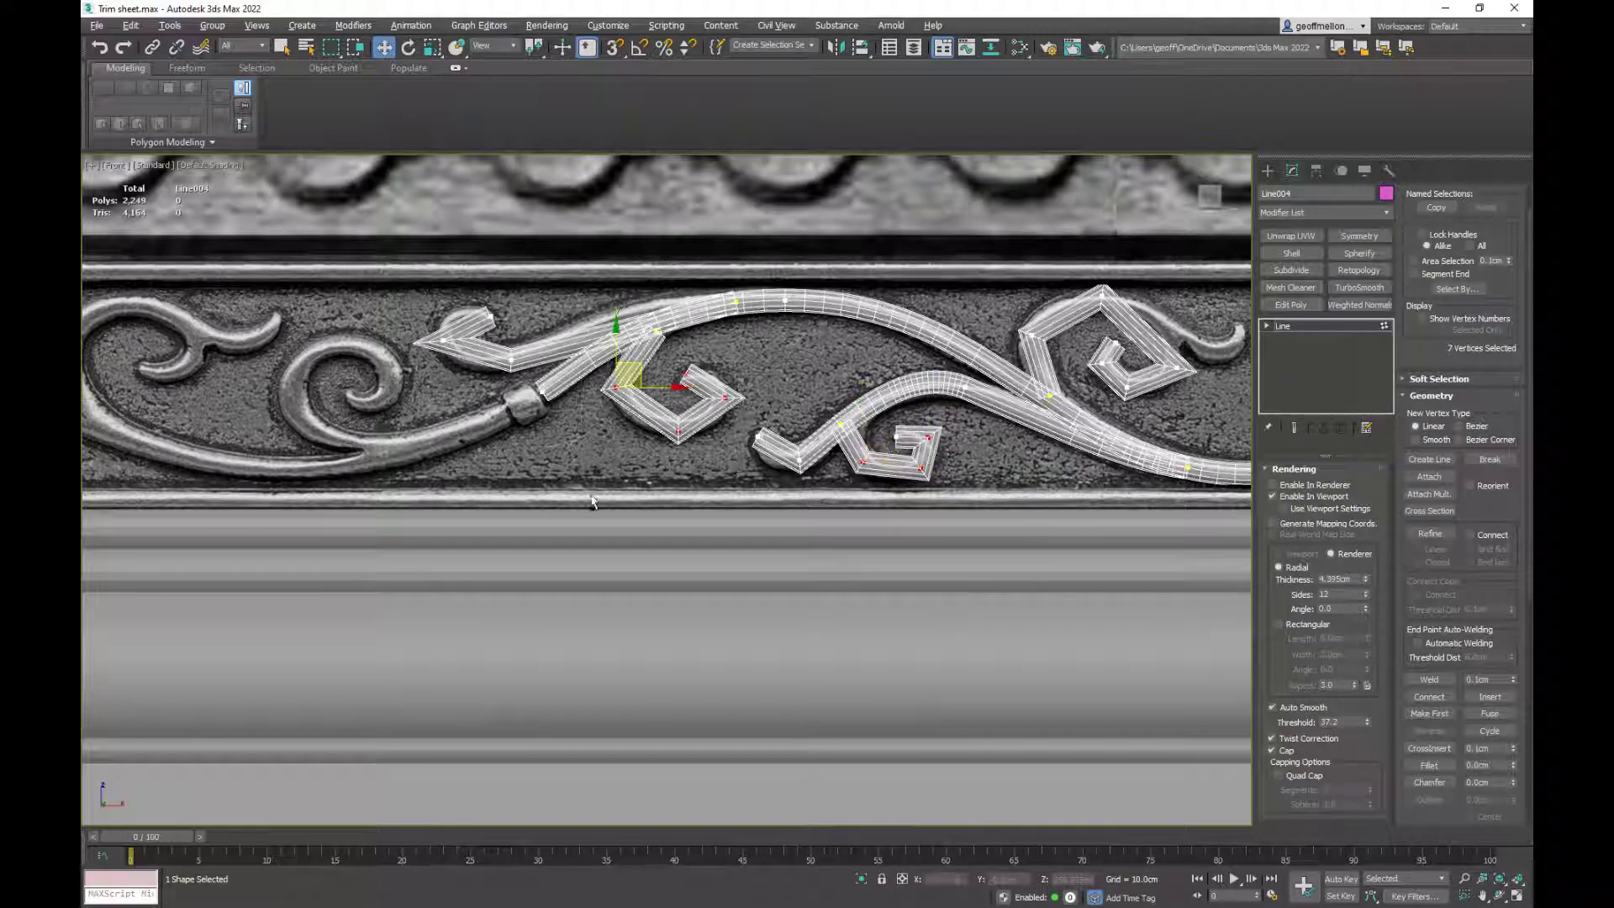
pyautogui.keyDown('ctrl'); pyautogui.moveTo(525, 381); pyautogui.dragTo(525, 382); pyautogui.keyUp('ctrl')
pyautogui.moveTo(798, 497); pyautogui.dragTo(419, 479, button='middle')
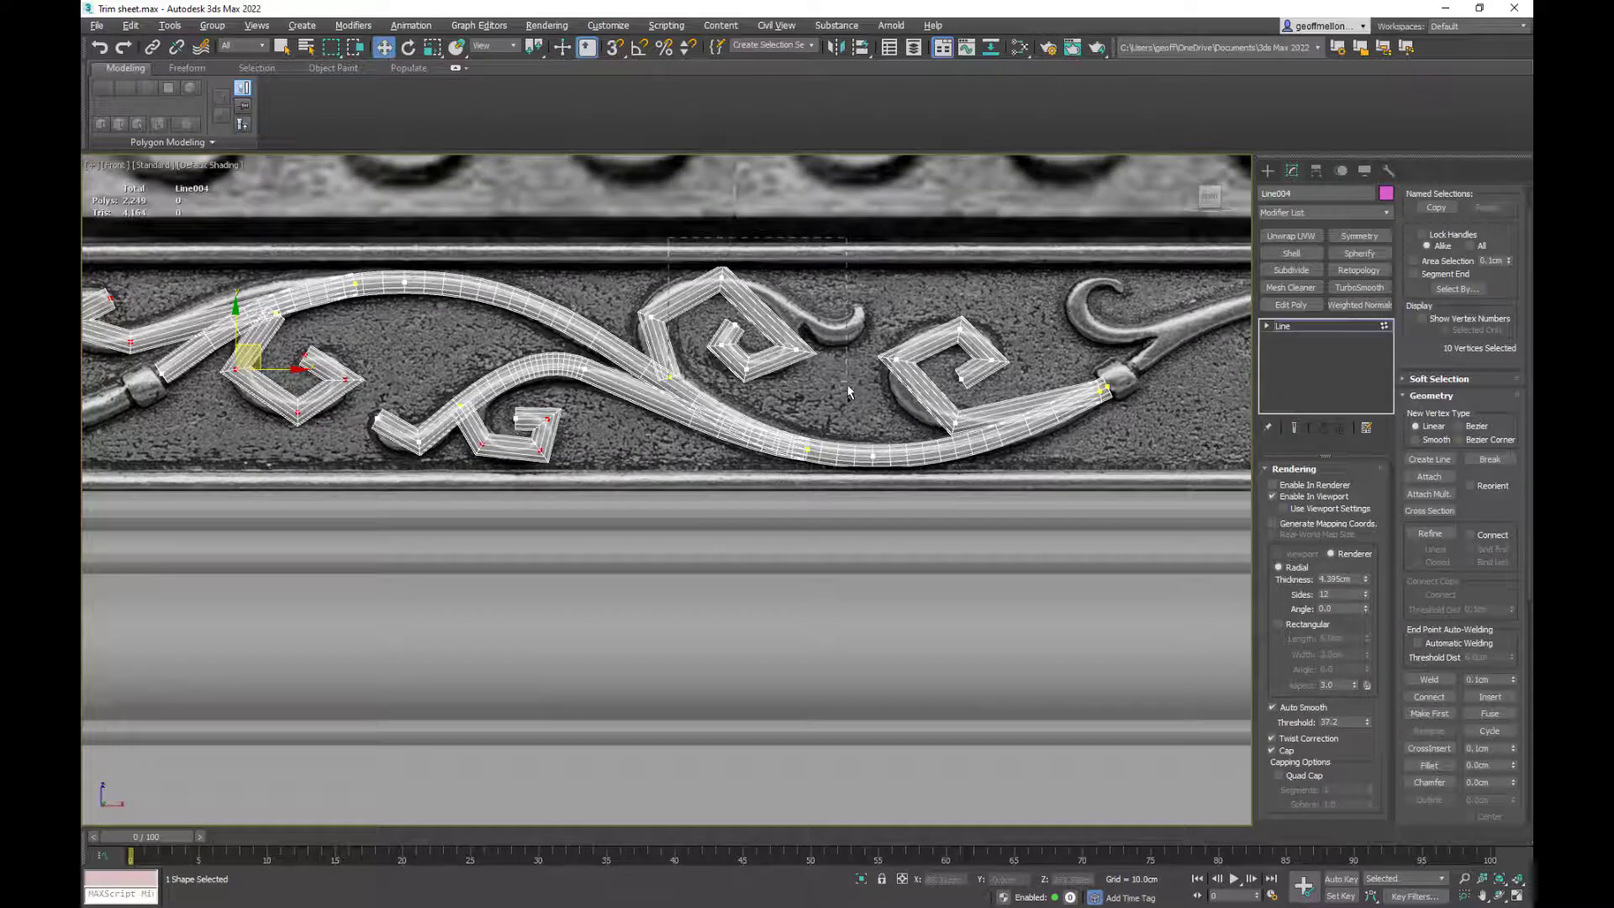
pyautogui.keyDown('ctrl'); pyautogui.moveTo(842, 372); pyautogui.dragTo(842, 373); pyautogui.keyUp('ctrl')
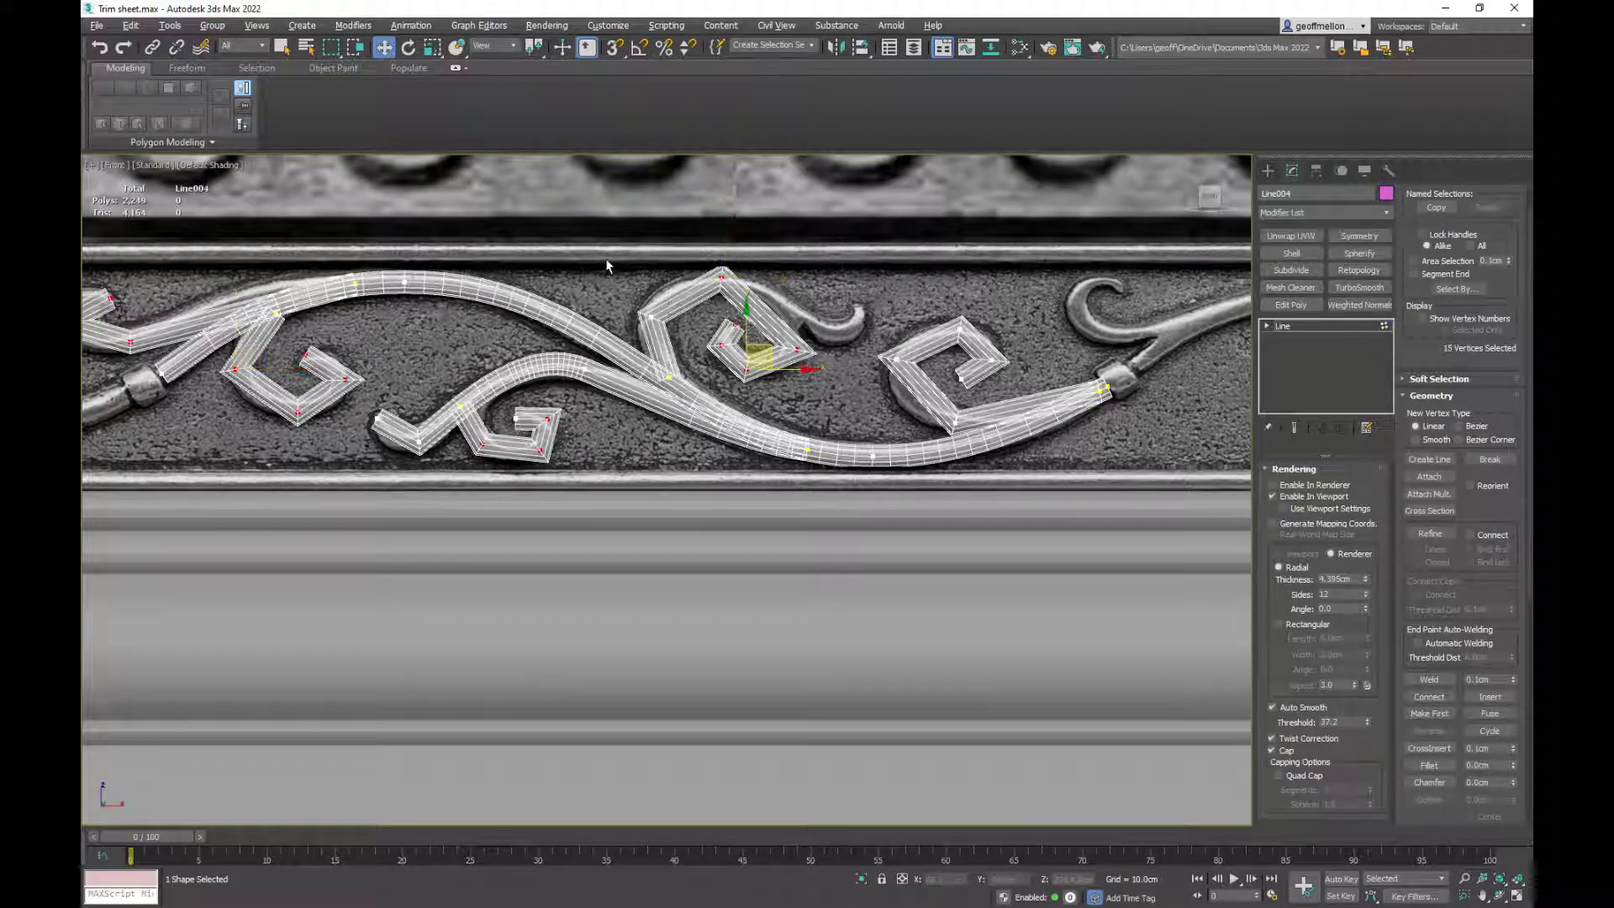
pyautogui.keyDown('ctrl'); pyautogui.moveTo(605, 262); pyautogui.dragTo(694, 333); pyautogui.keyUp('ctrl')
pyautogui.keyDown('ctrl'); pyautogui.moveTo(1017, 395); pyautogui.dragTo(1017, 396); pyautogui.keyUp('ctrl')
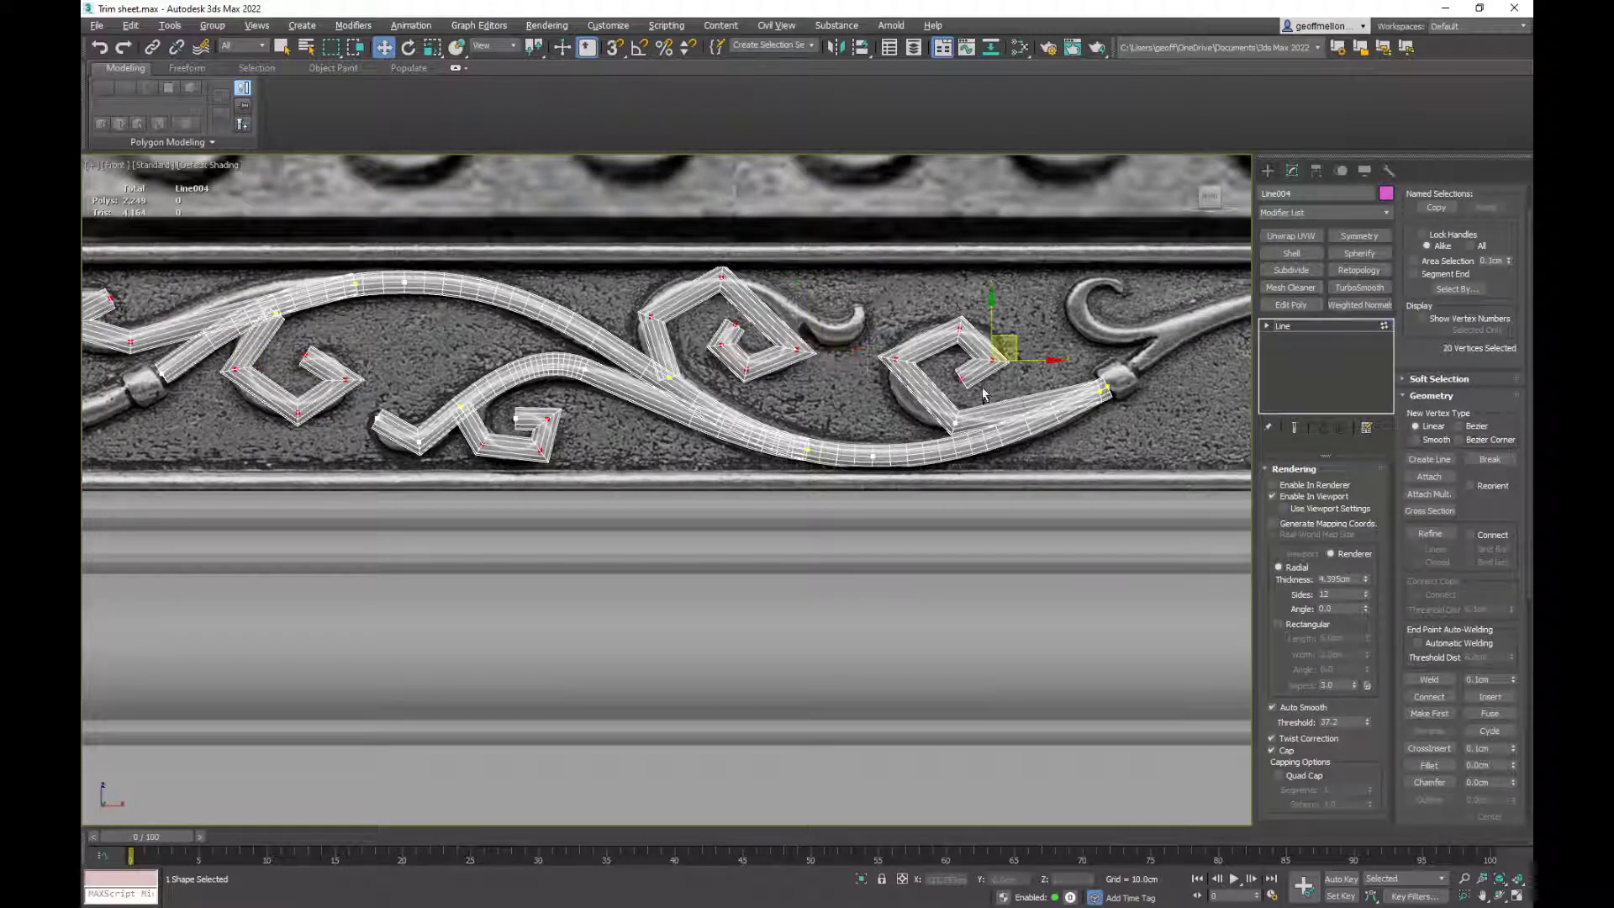
pyautogui.keyDown('ctrl'); pyautogui.click(933, 454); pyautogui.keyUp('ctrl')
pyautogui.moveTo(934, 454); pyautogui.dragTo(1248, 401, button='middle')
pyautogui.rightClick(864, 328)
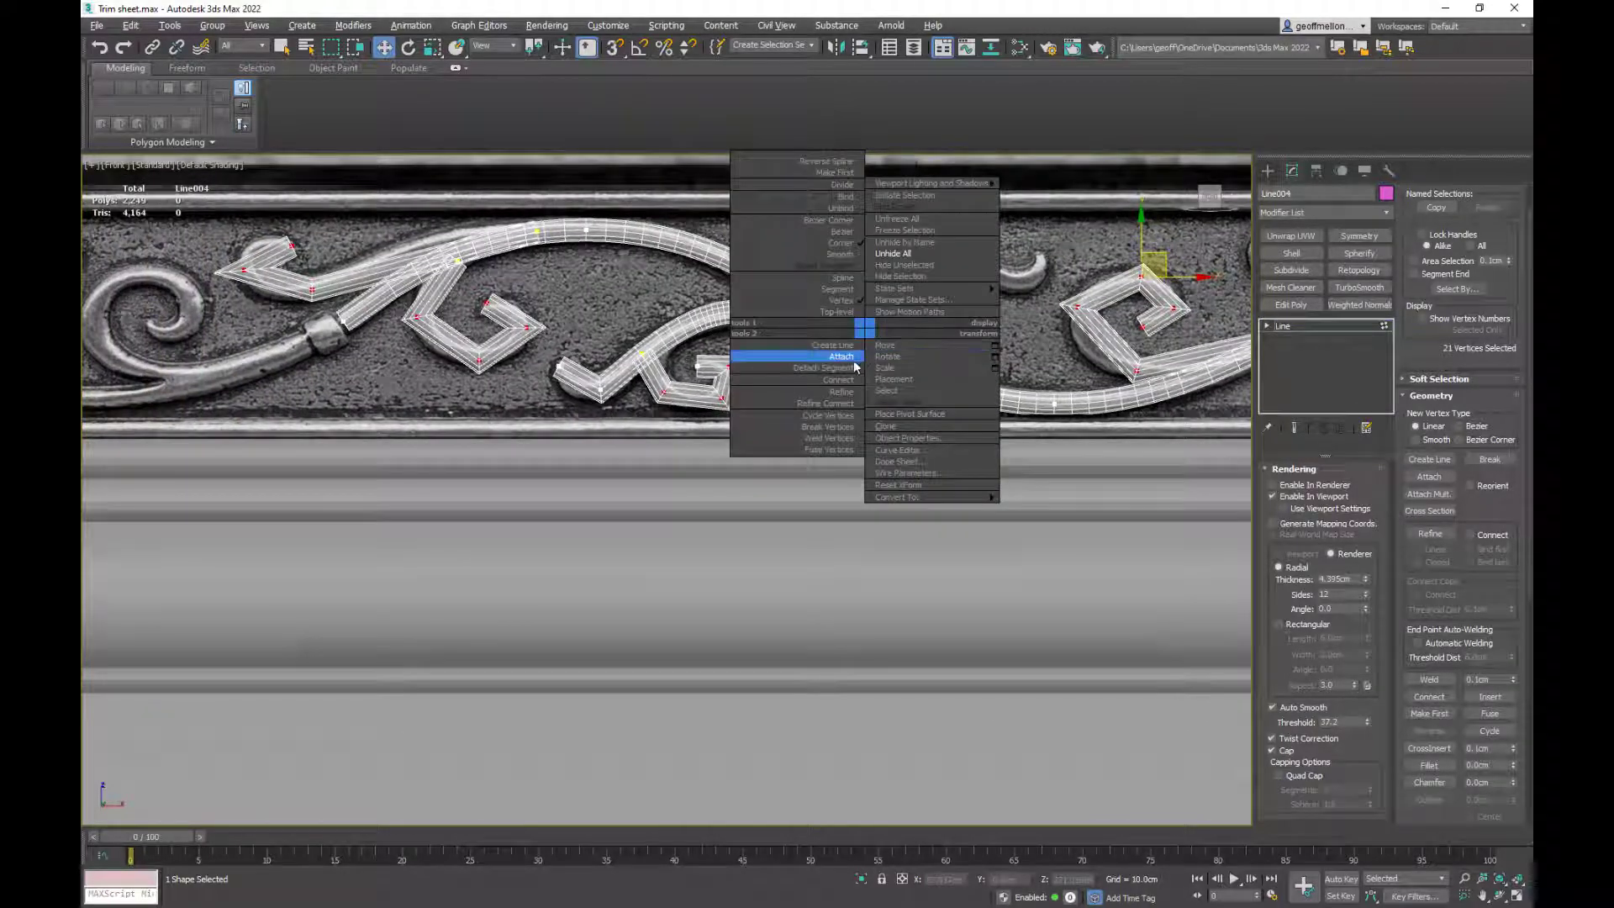
pyautogui.click(837, 220)
pyautogui.scroll(5, 805, 437)
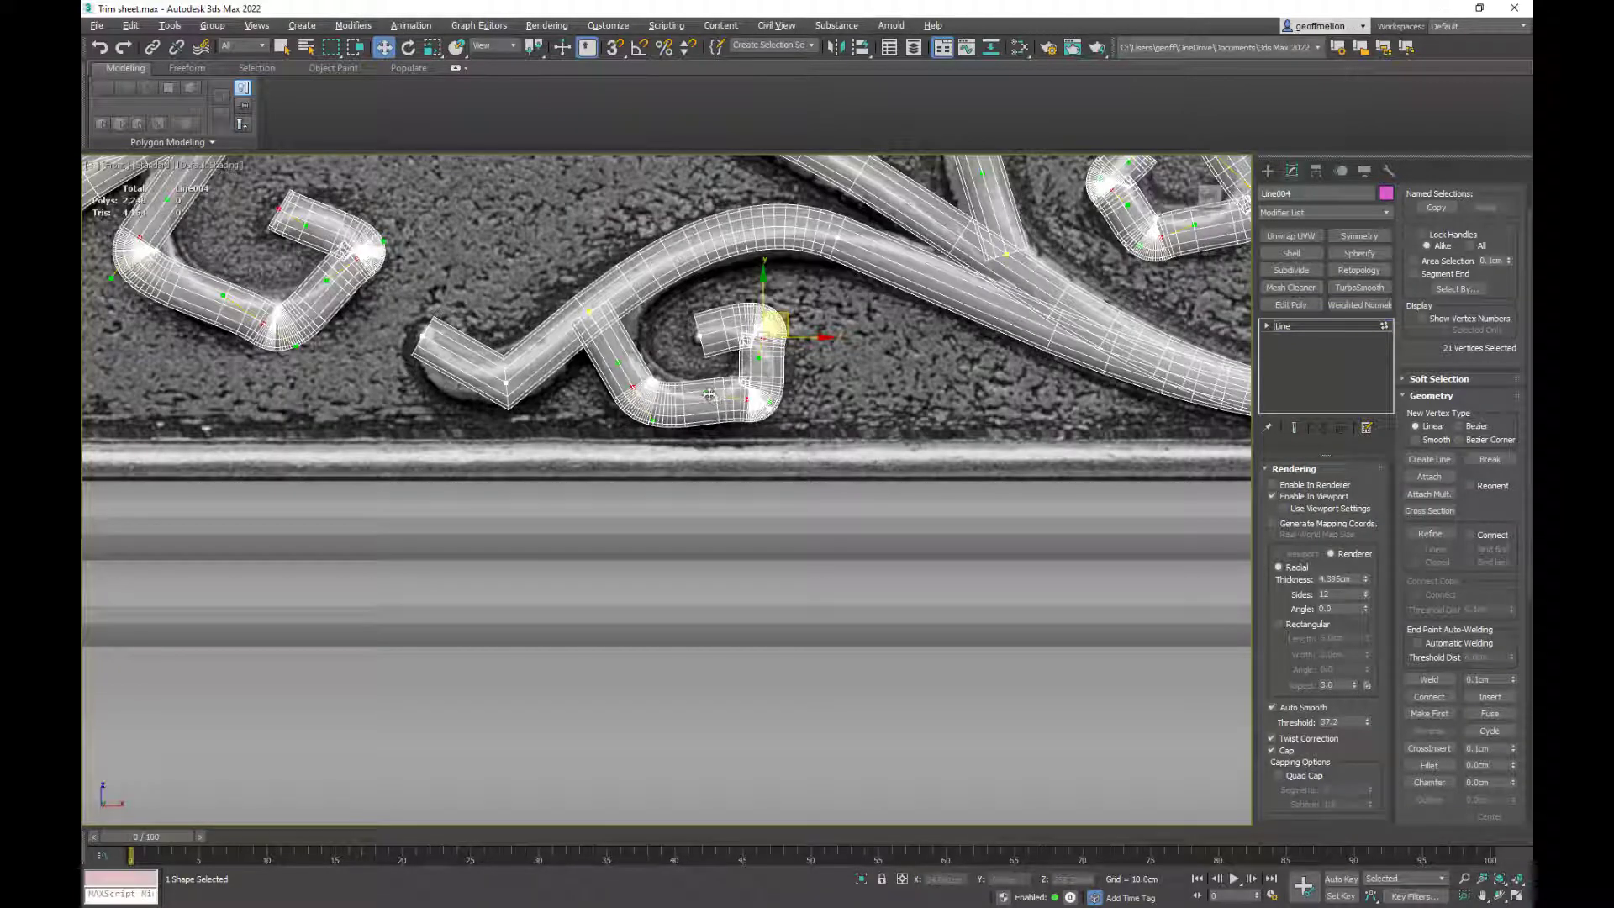
# - Nudge the selected curl bend vertices slightly sideways and adjust the Bezier handle at the bottom-right bend of the curl under the main stem
pyautogui.moveTo(709, 393); pyautogui.dragTo(759, 398)
pyautogui.moveTo(786, 326); pyautogui.dragTo(793, 325)
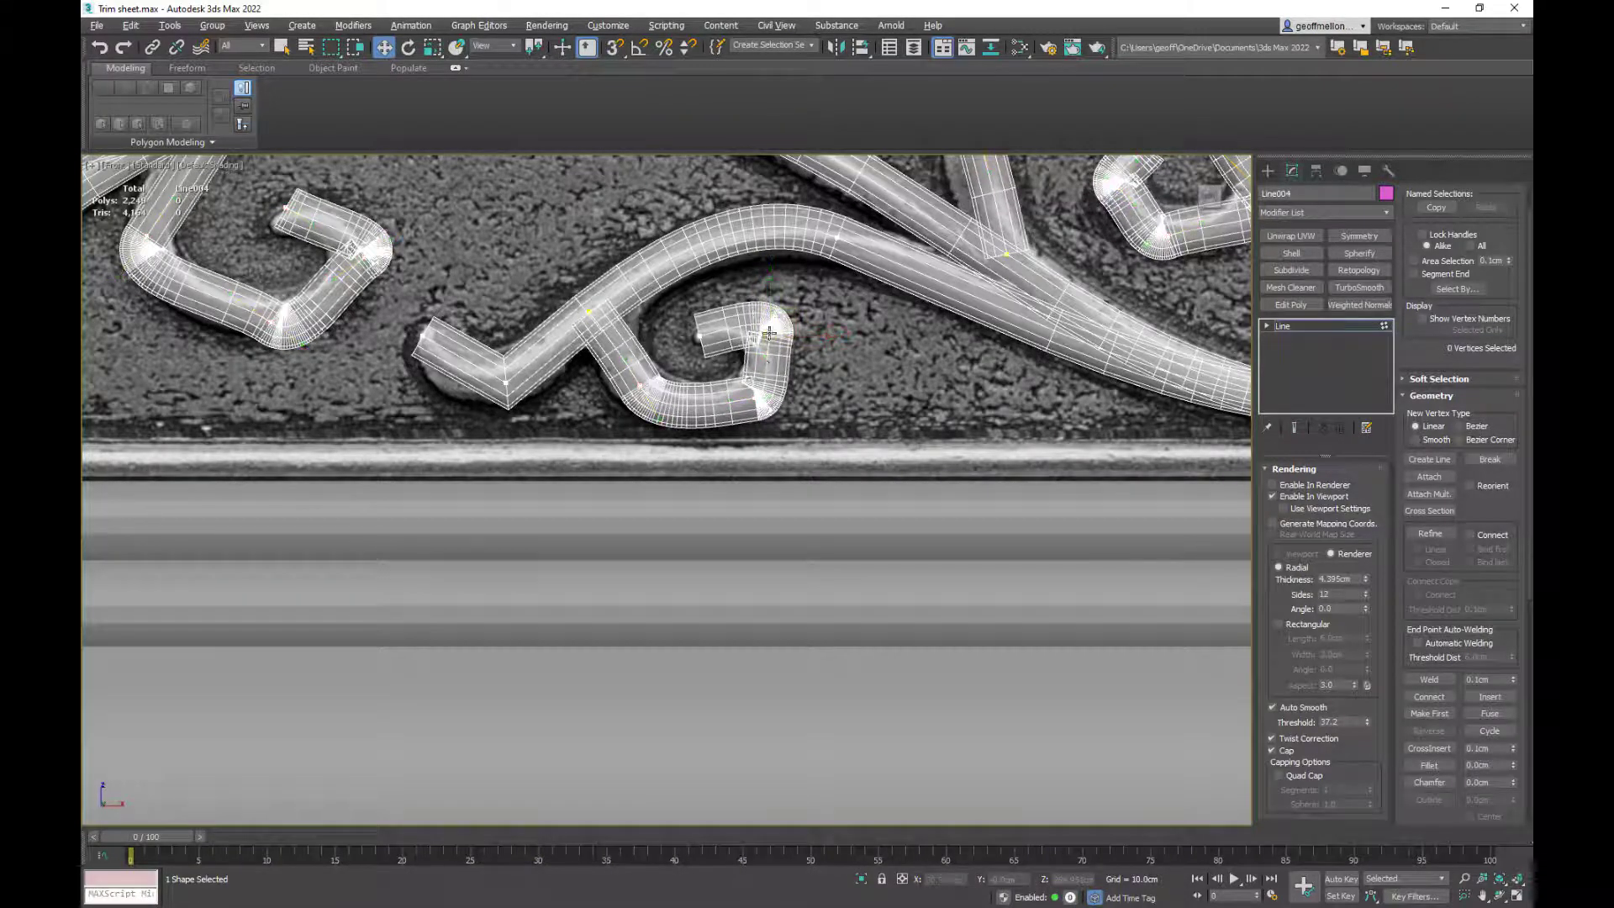
pyautogui.click(772, 350)
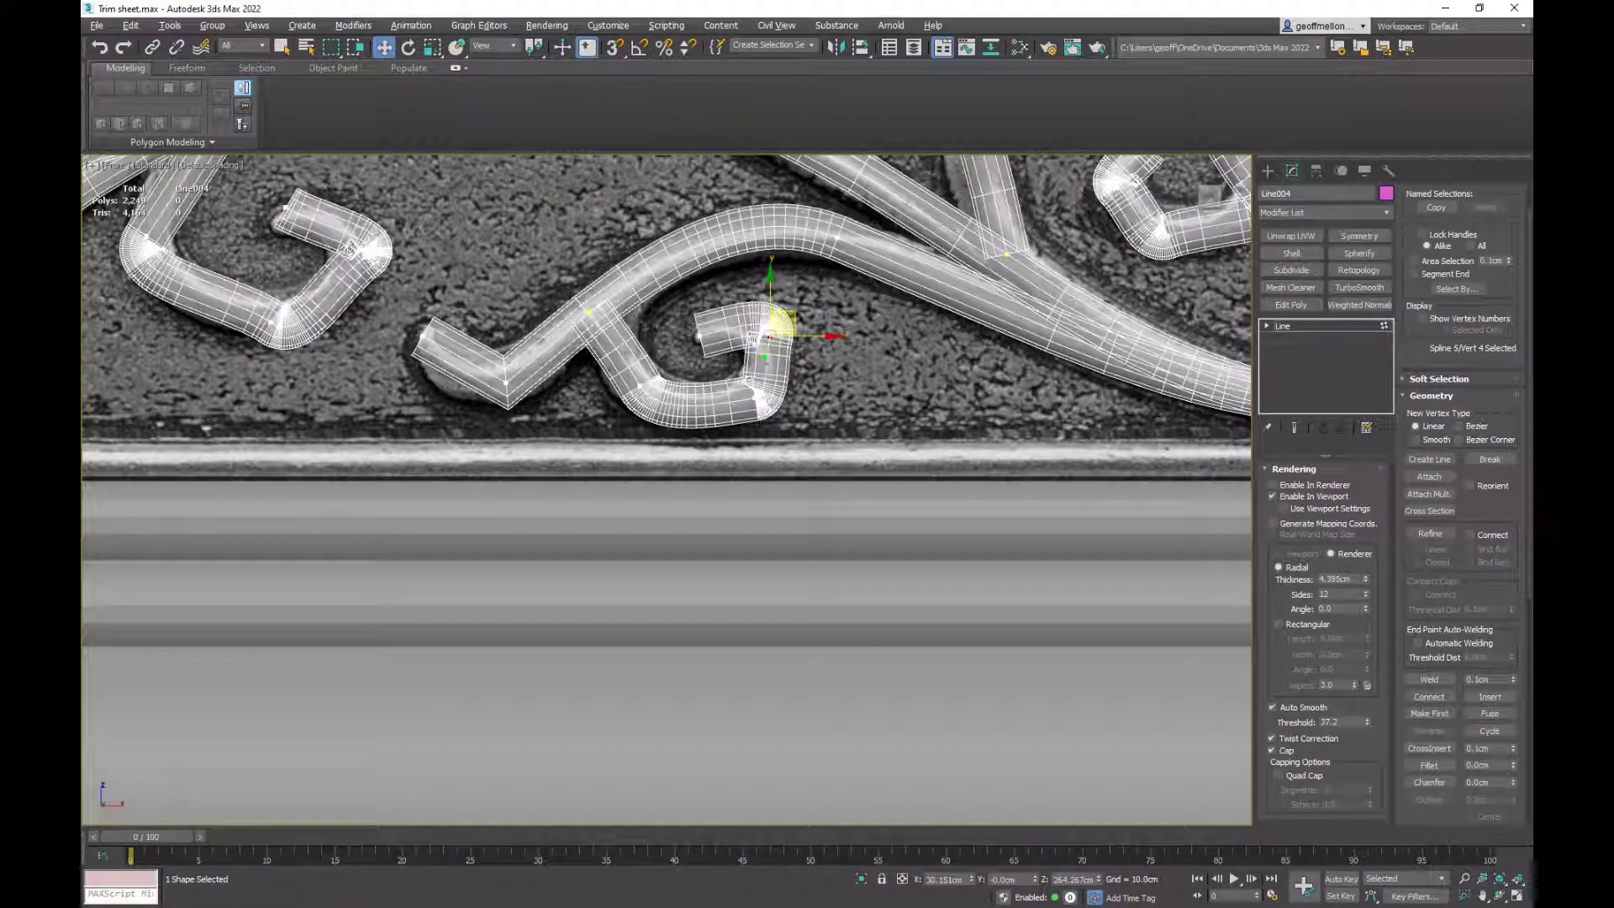
pyautogui.rightClick(767, 362)
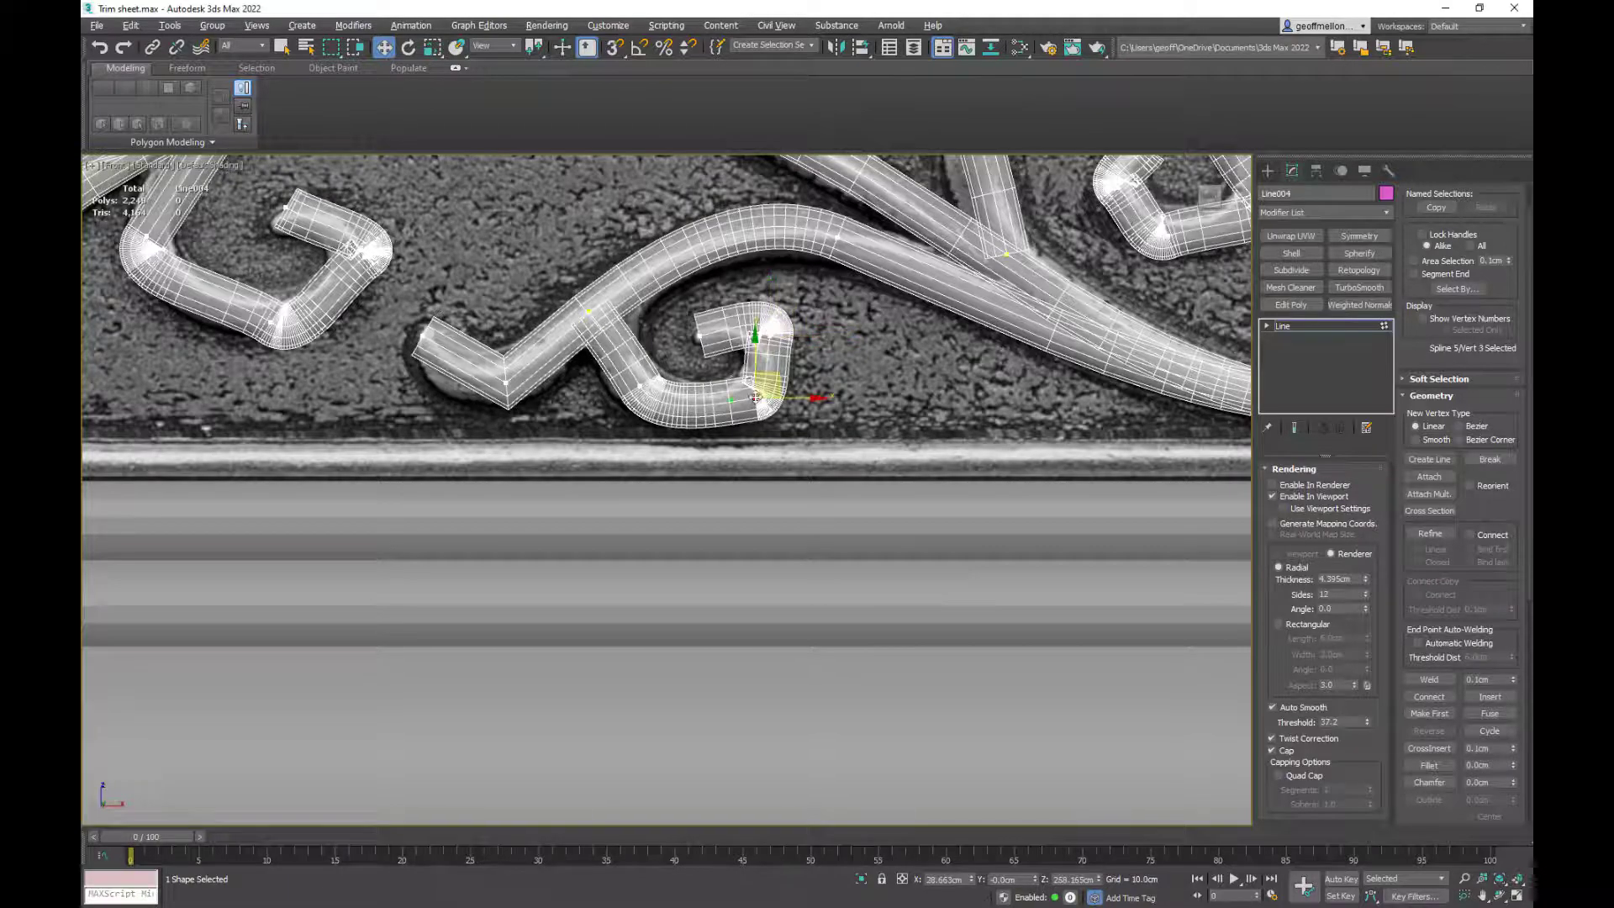
pyautogui.click(756, 399)
pyautogui.scroll(5, 756, 400)
pyautogui.moveTo(879, 454); pyautogui.dragTo(894, 419)
pyautogui.moveTo(886, 326); pyautogui.dragTo(935, 460, button='middle')
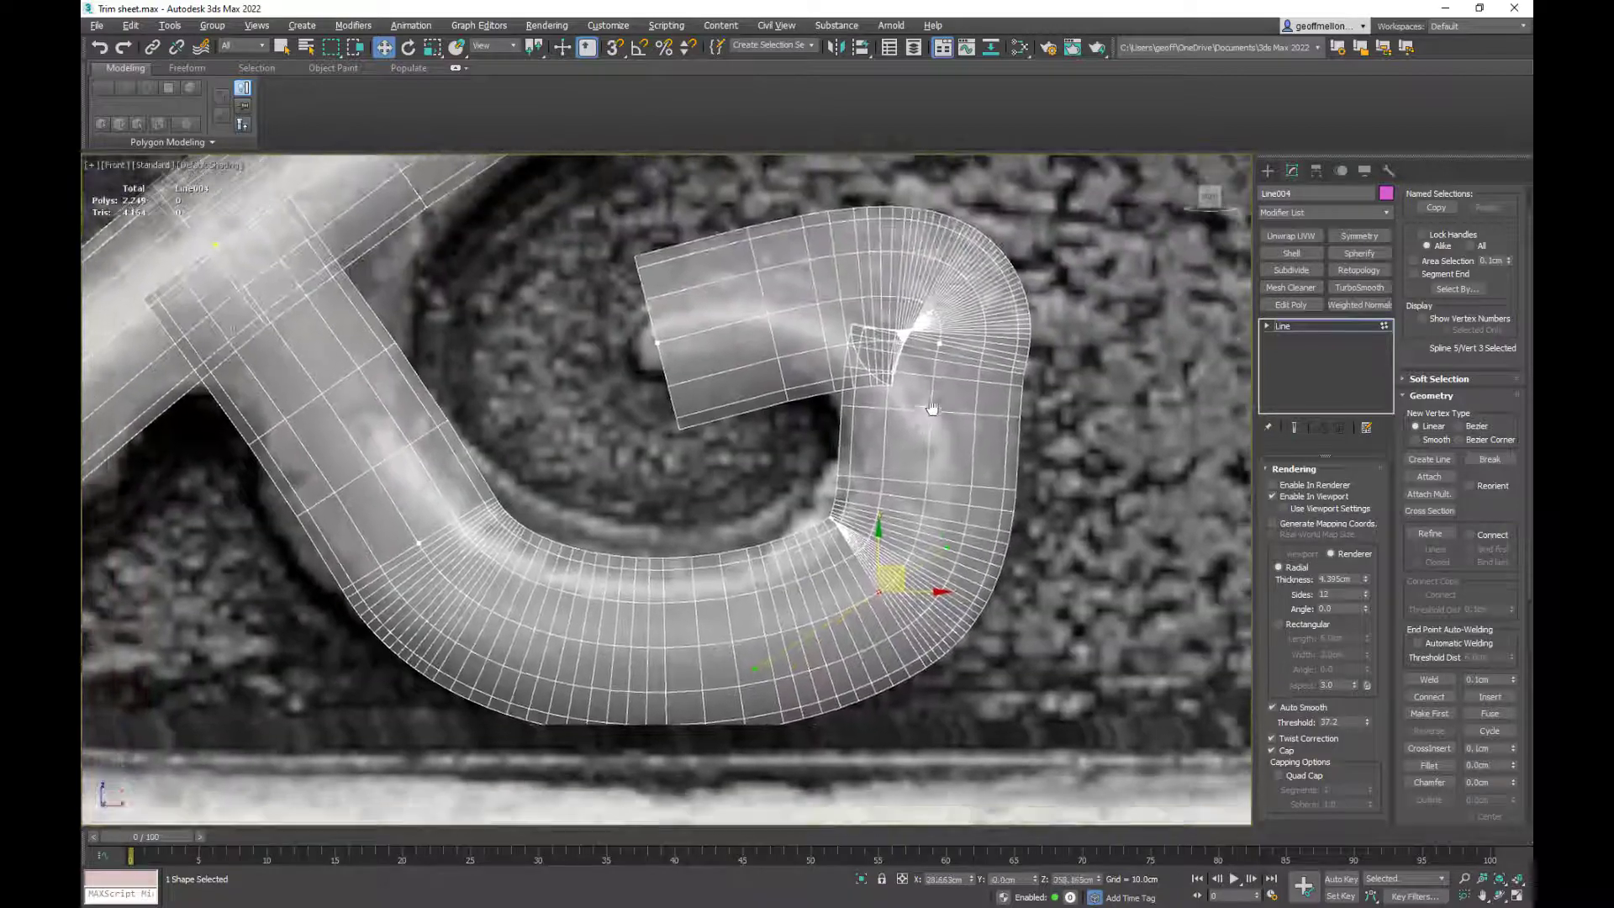
# - Delete the upper-right bend vertex of the curl under the stem, then lengthen the remaining bend vertex's handles and raise that vertex
pyautogui.click(933, 339)
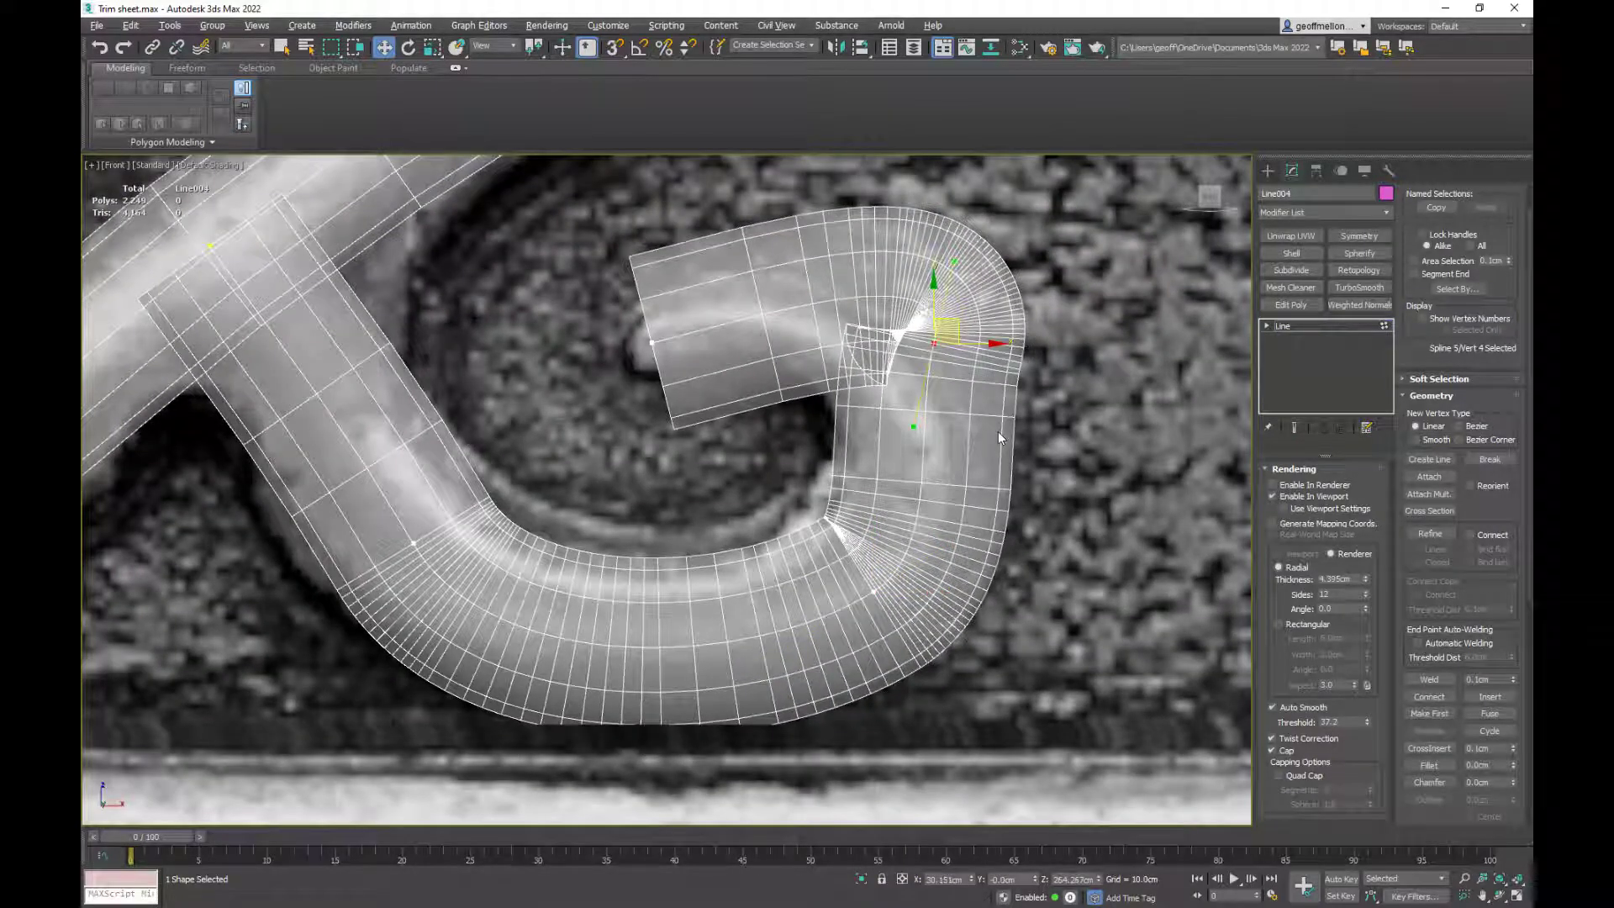
pyautogui.hotkey('ctrl', 'z')
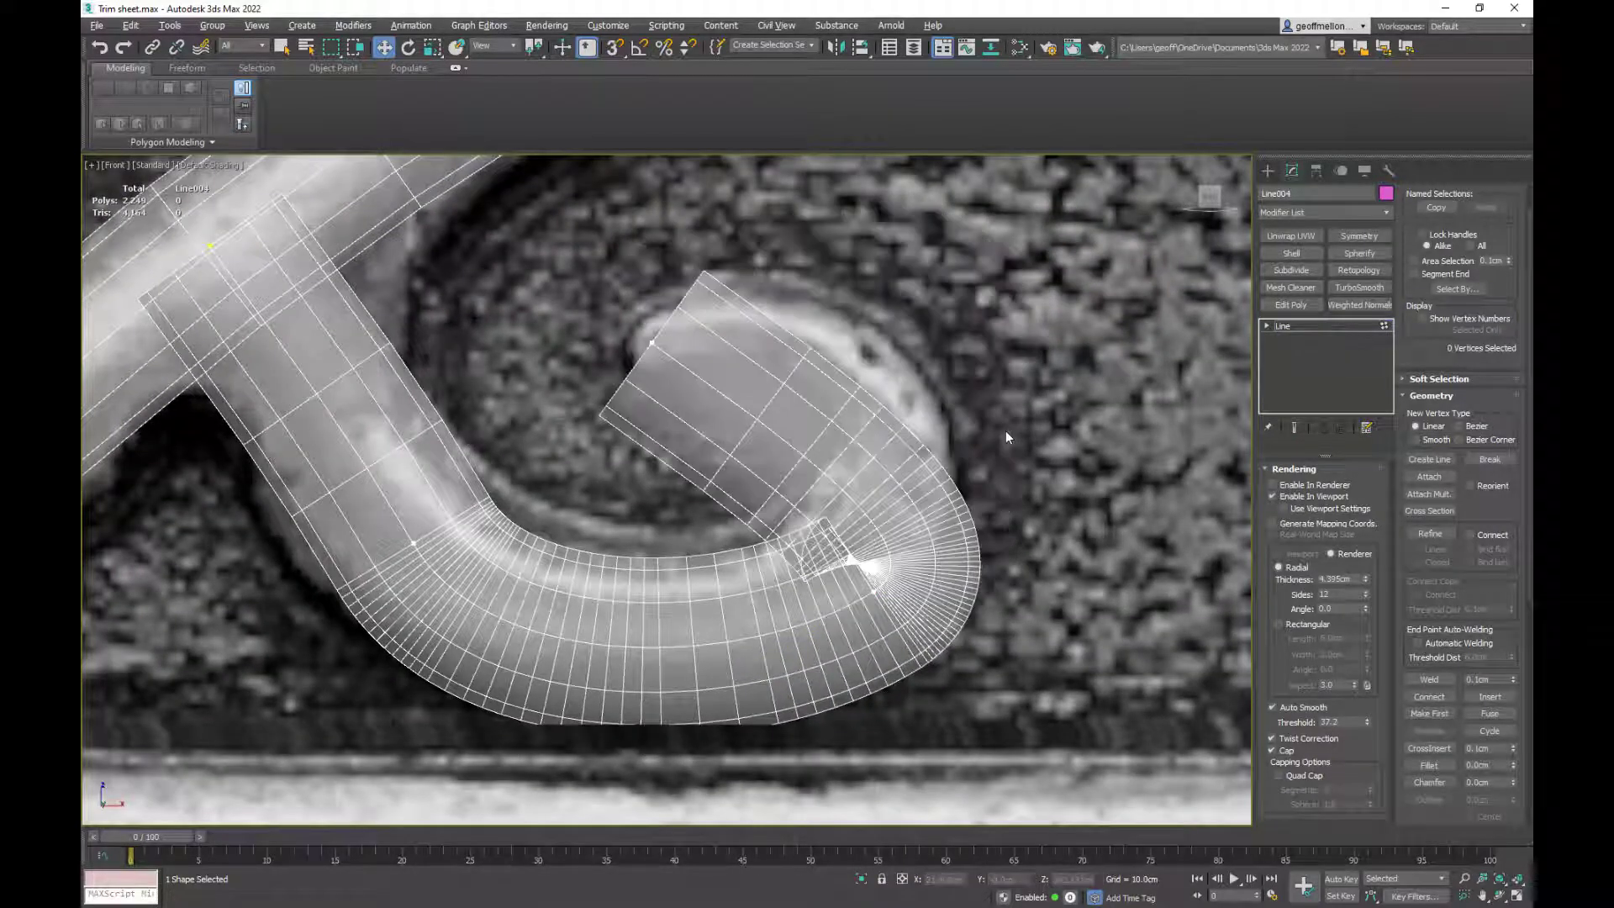
pyautogui.click(876, 591)
pyautogui.moveTo(938, 547); pyautogui.dragTo(990, 492)
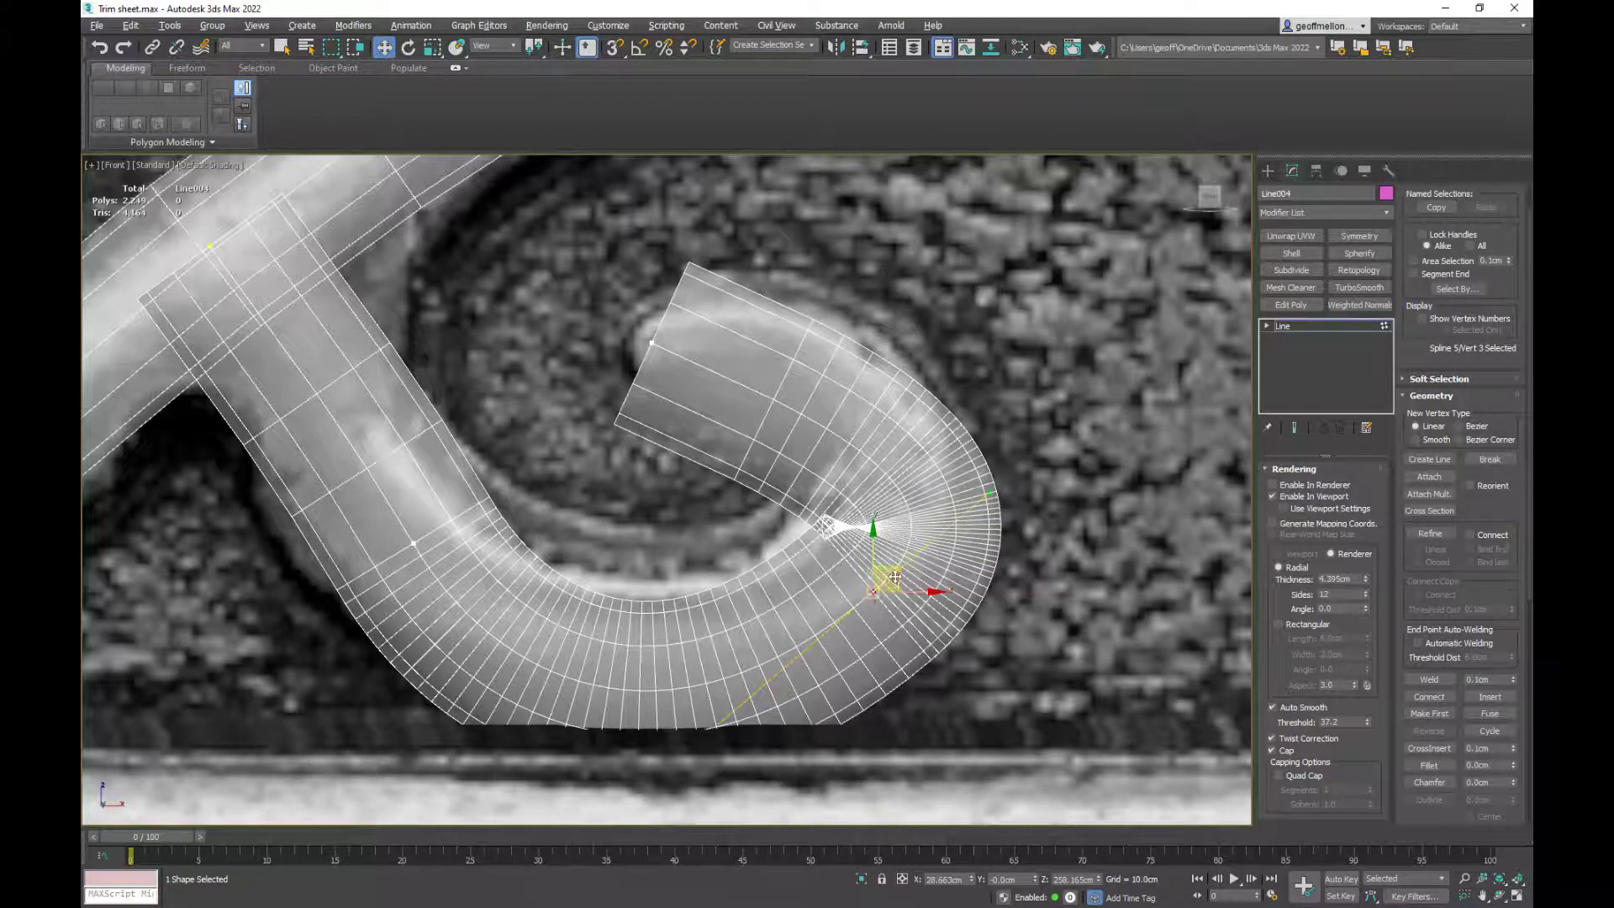
pyautogui.moveTo(895, 576); pyautogui.dragTo(895, 526)
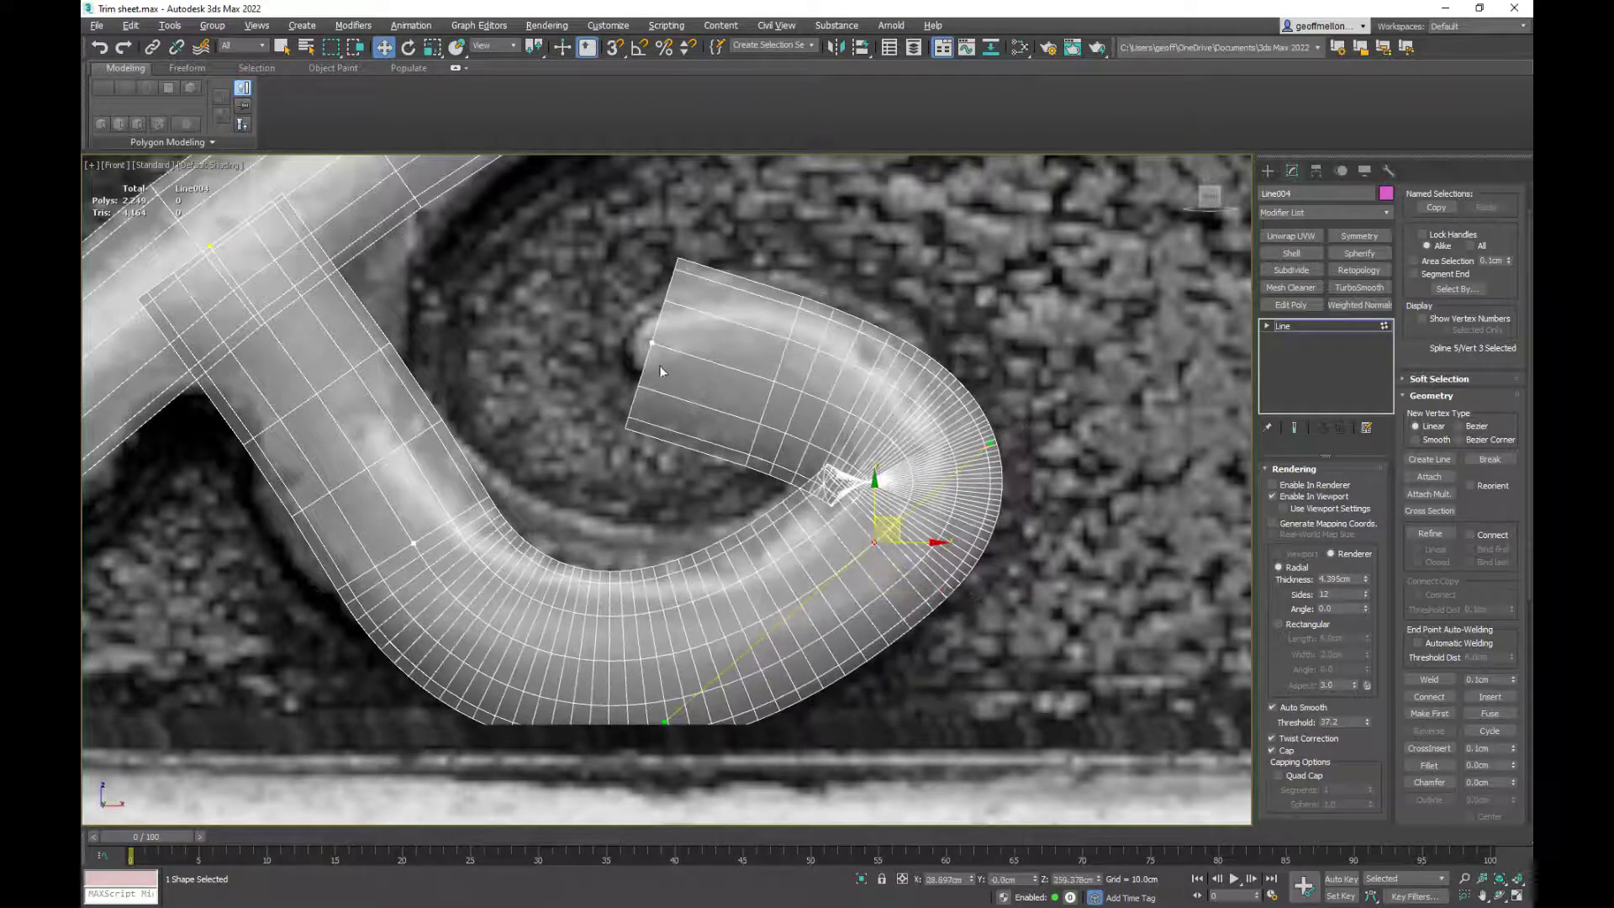
# - Reposition the curl's tip and right bend vertices and adjust the bend's handles to follow the carved spiral
pyautogui.moveTo(653, 343); pyautogui.dragTo(660, 220)
pyautogui.moveTo(872, 543); pyautogui.dragTo(766, 610)
pyautogui.moveTo(796, 668); pyautogui.dragTo(958, 465, button='middle')
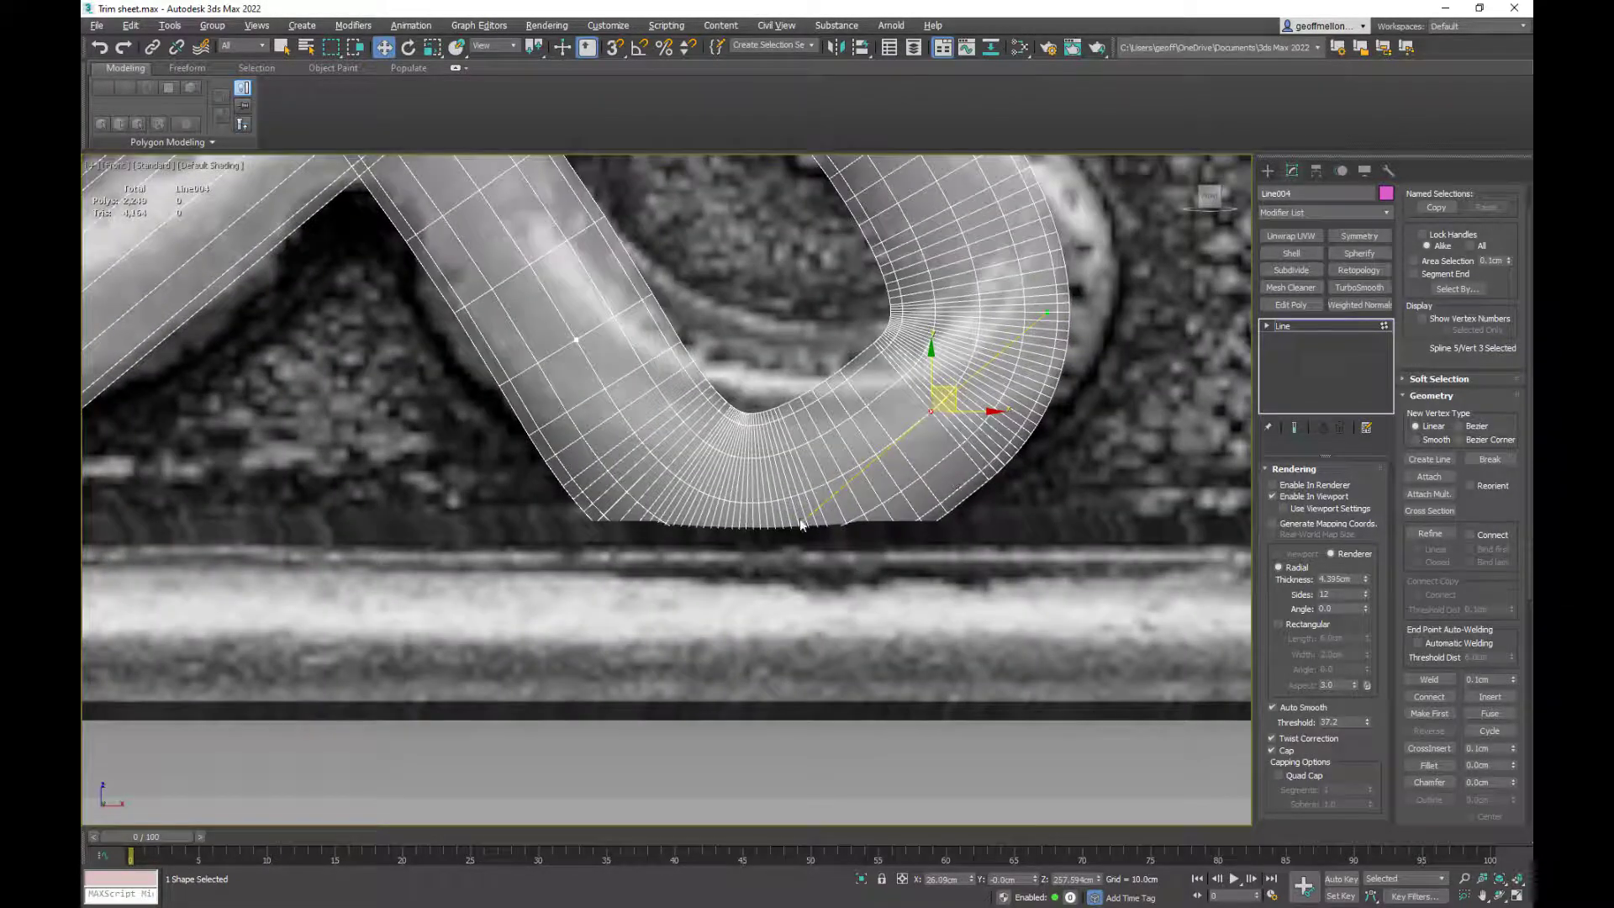
pyautogui.scroll(-4, 787, 539)
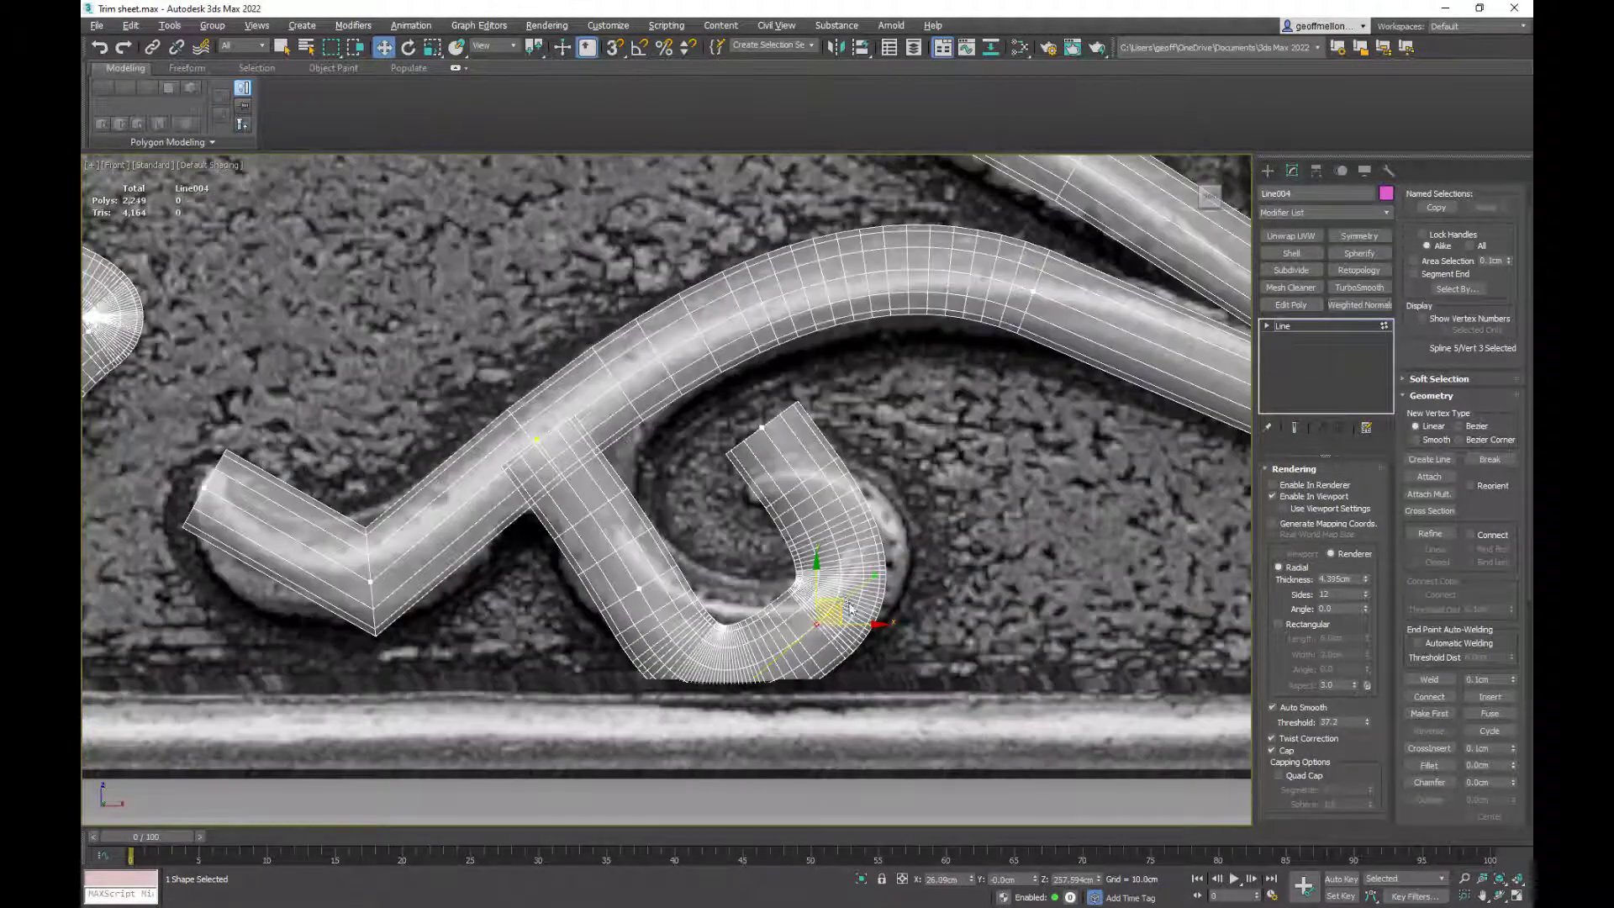
pyautogui.moveTo(830, 620); pyautogui.dragTo(871, 591)
pyautogui.moveTo(749, 683); pyautogui.dragTo(760, 646)
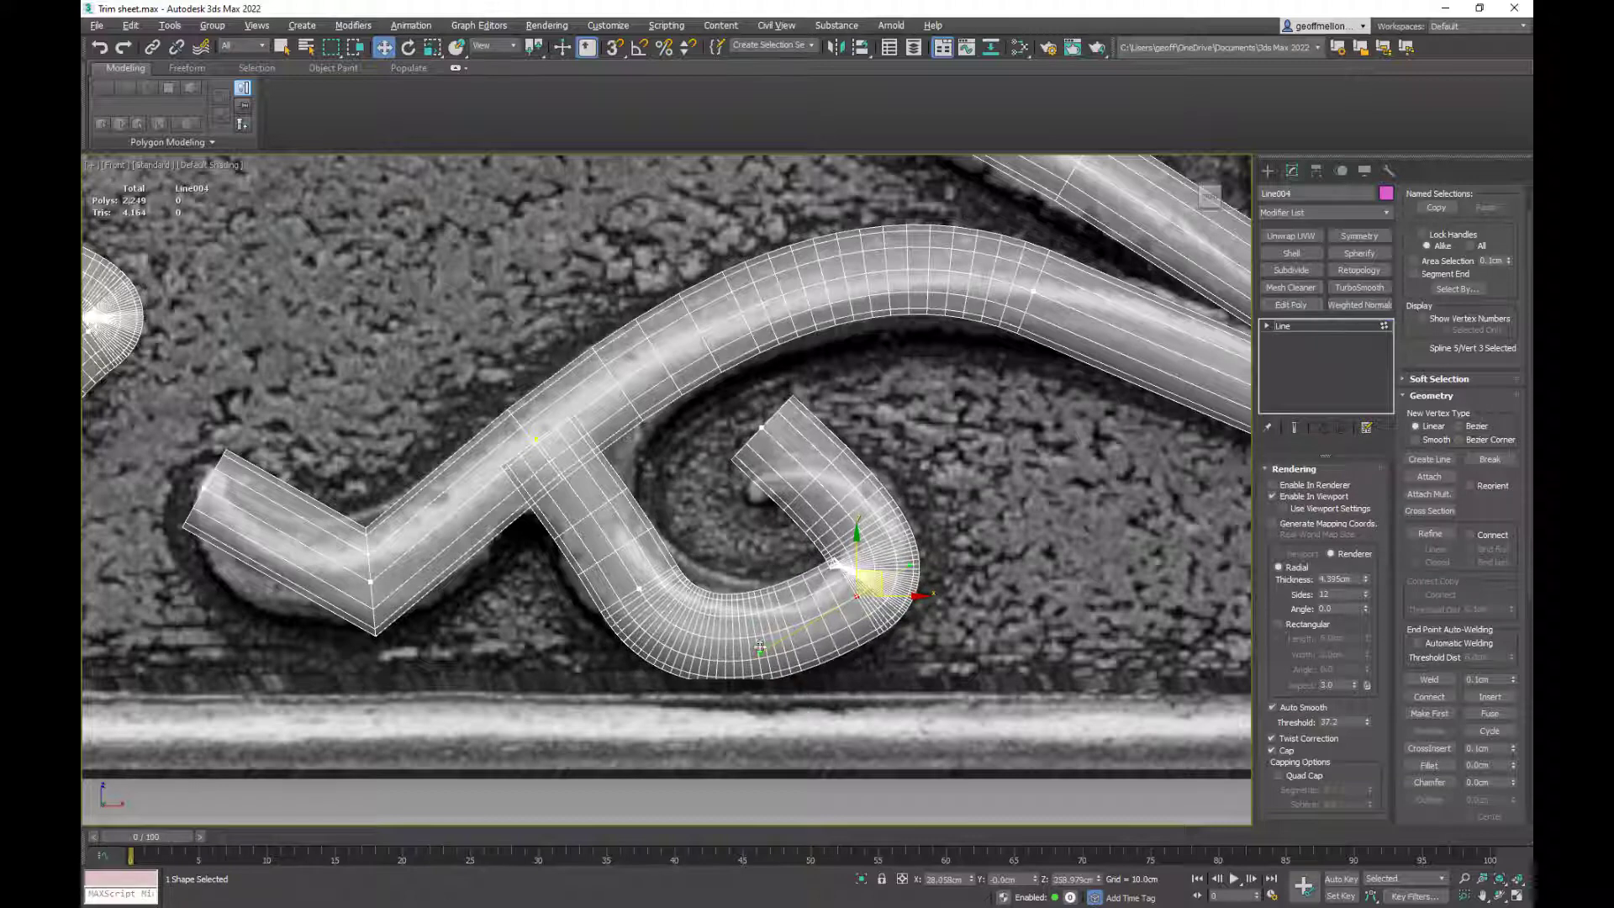
pyautogui.moveTo(763, 428); pyautogui.dragTo(759, 471)
pyautogui.moveTo(819, 481); pyautogui.dragTo(989, 542, button='middle')
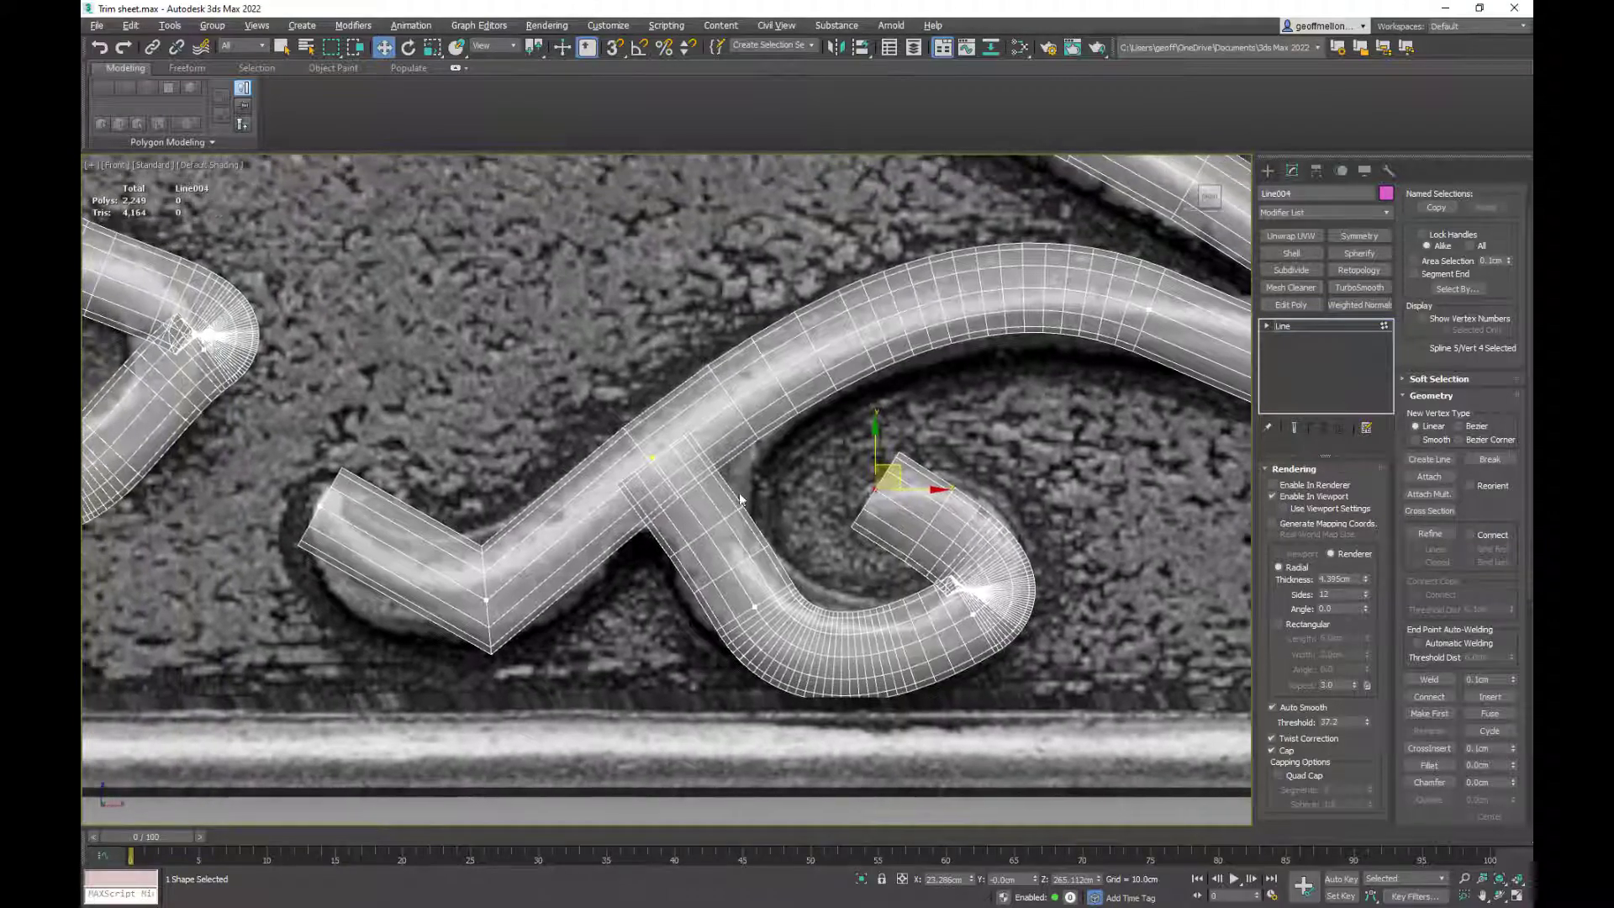
# - Adjust the handles of the curl's second vertex and move its starting vertex up along the main stem
pyautogui.click(755, 603)
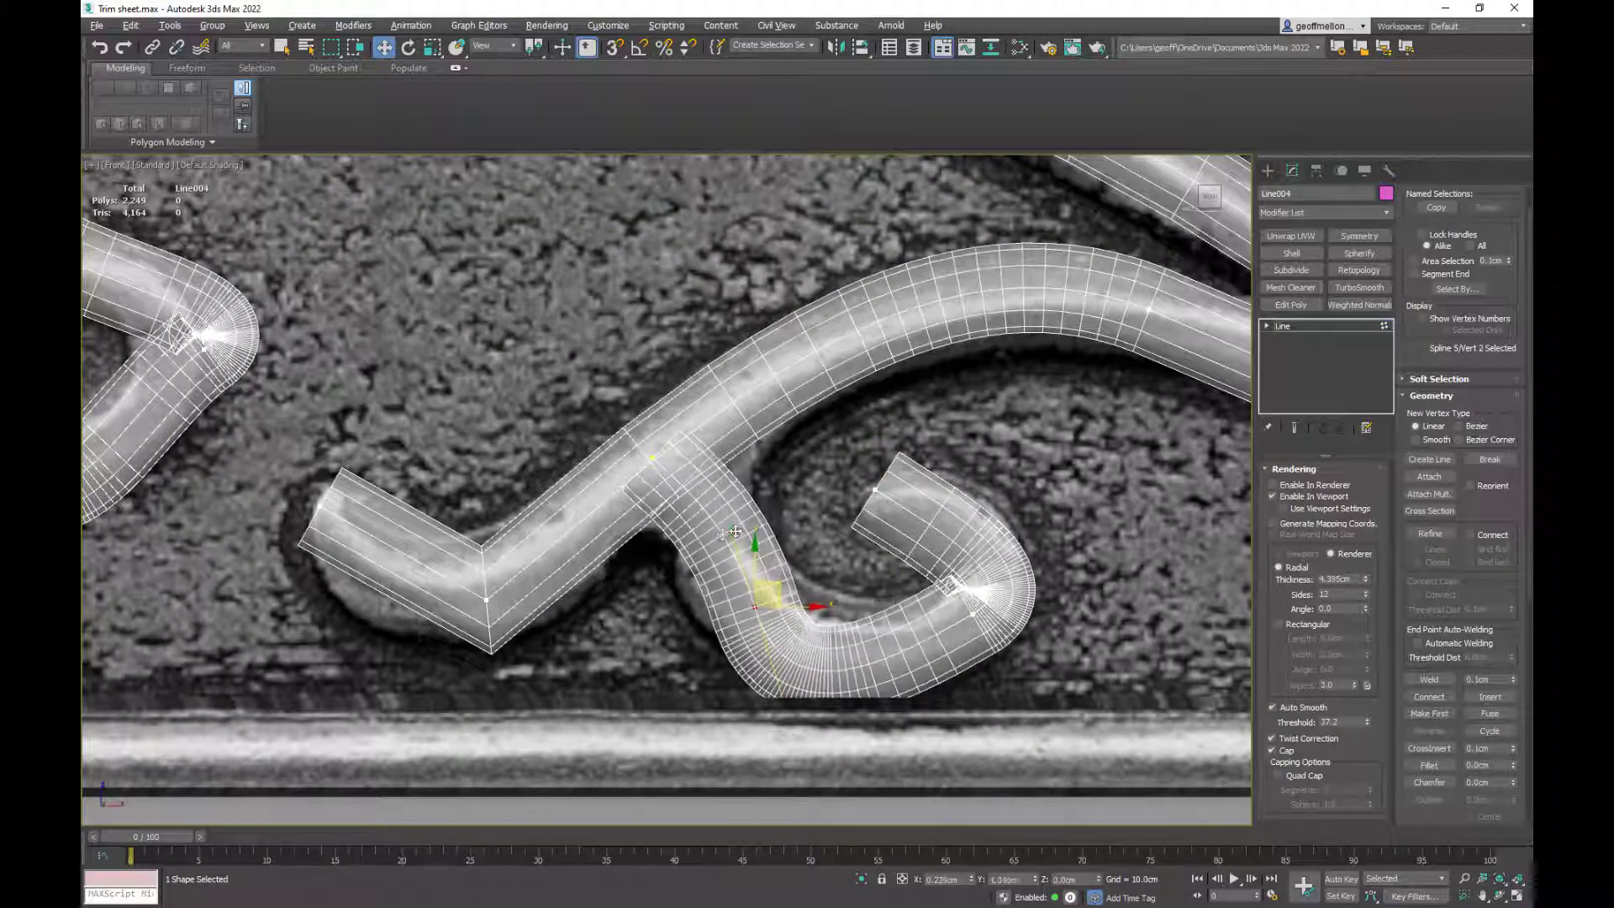
pyautogui.click(656, 455)
pyautogui.moveTo(657, 455); pyautogui.dragTo(738, 390)
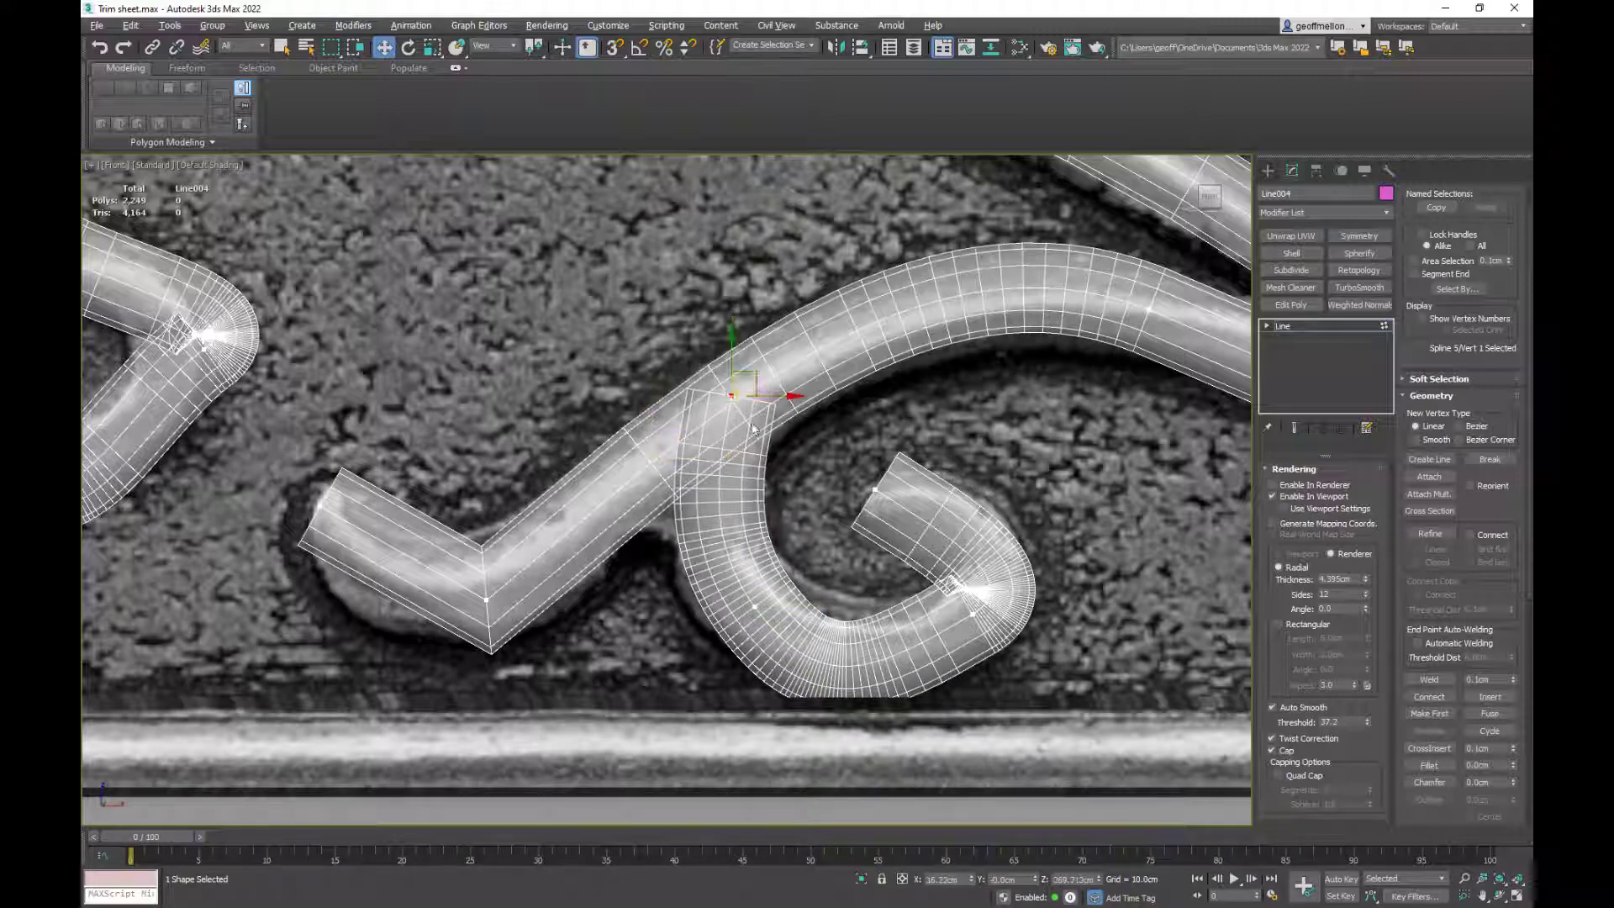
# - Delete the tip vertex of the curl under the main stem
pyautogui.moveTo(890, 507); pyautogui.dragTo(844, 315, button='middle')
pyautogui.click(928, 422)
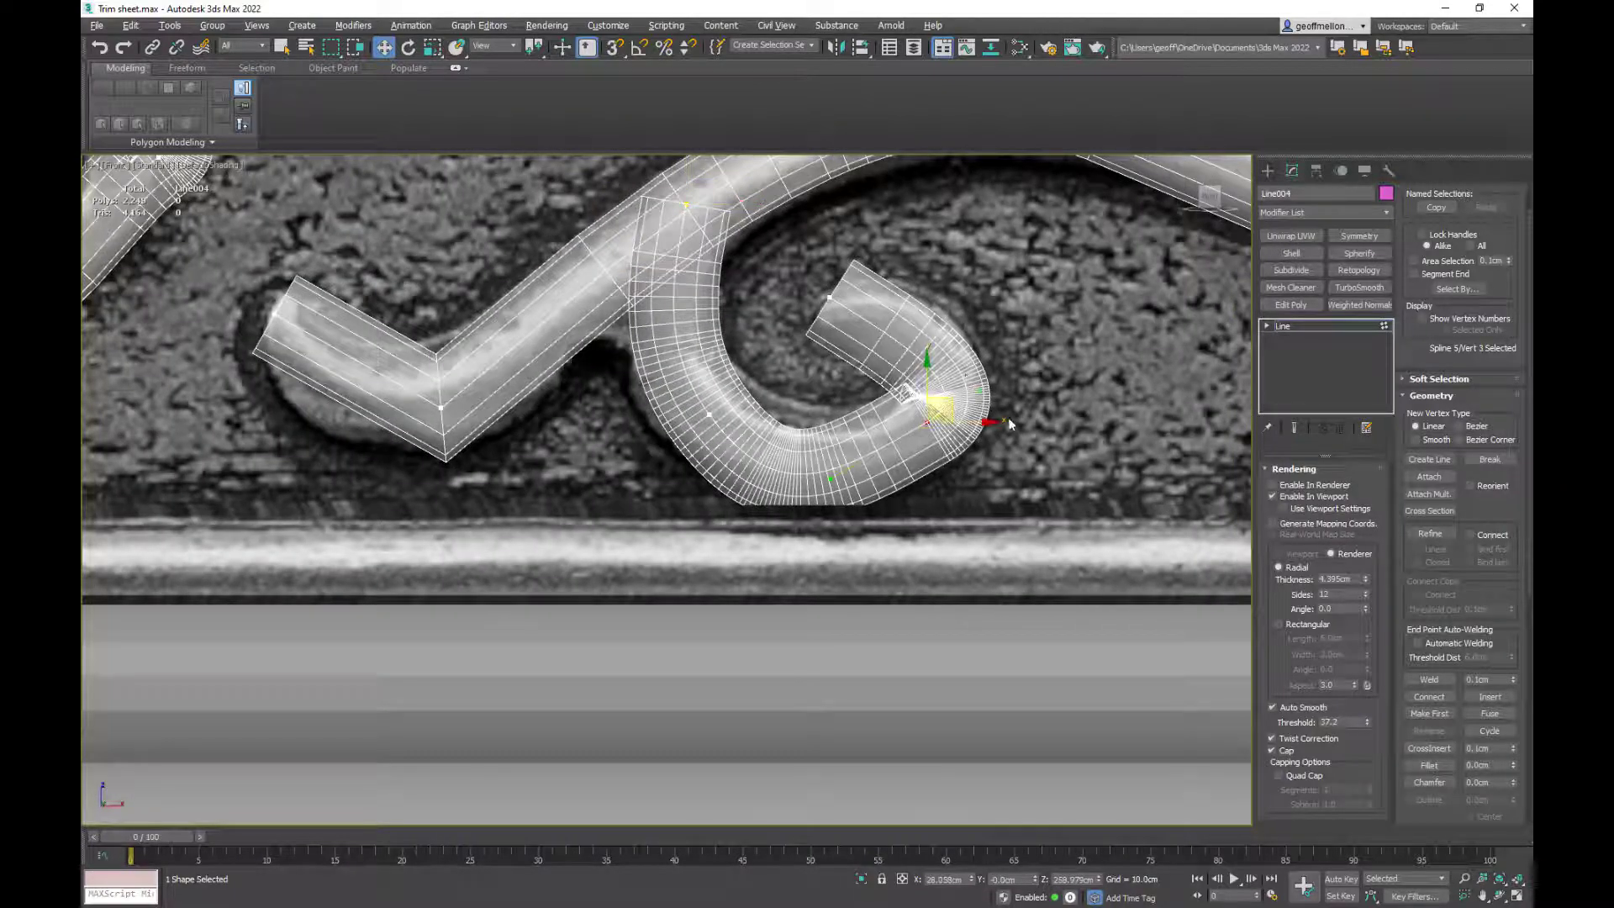
pyautogui.moveTo(1008, 423); pyautogui.dragTo(987, 471, button='middle')
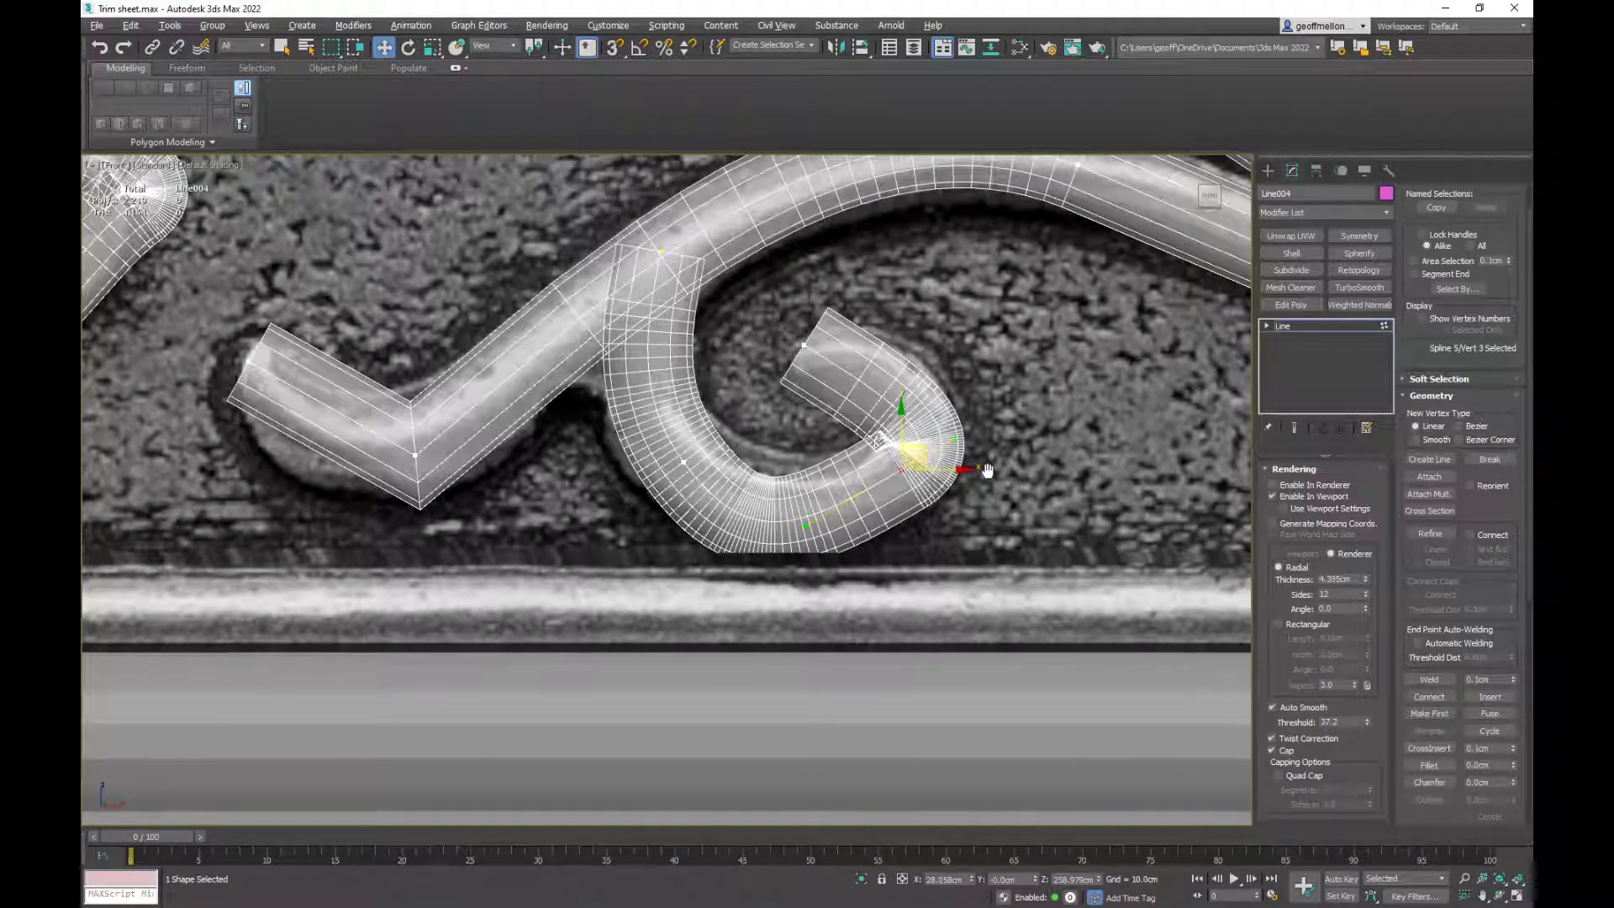
pyautogui.moveTo(988, 471)
pyautogui.mouseDown(button='middle')
pyautogui.moveTo(993, 456)
pyautogui.moveTo(983, 469)
pyautogui.mouseUp(button='middle')
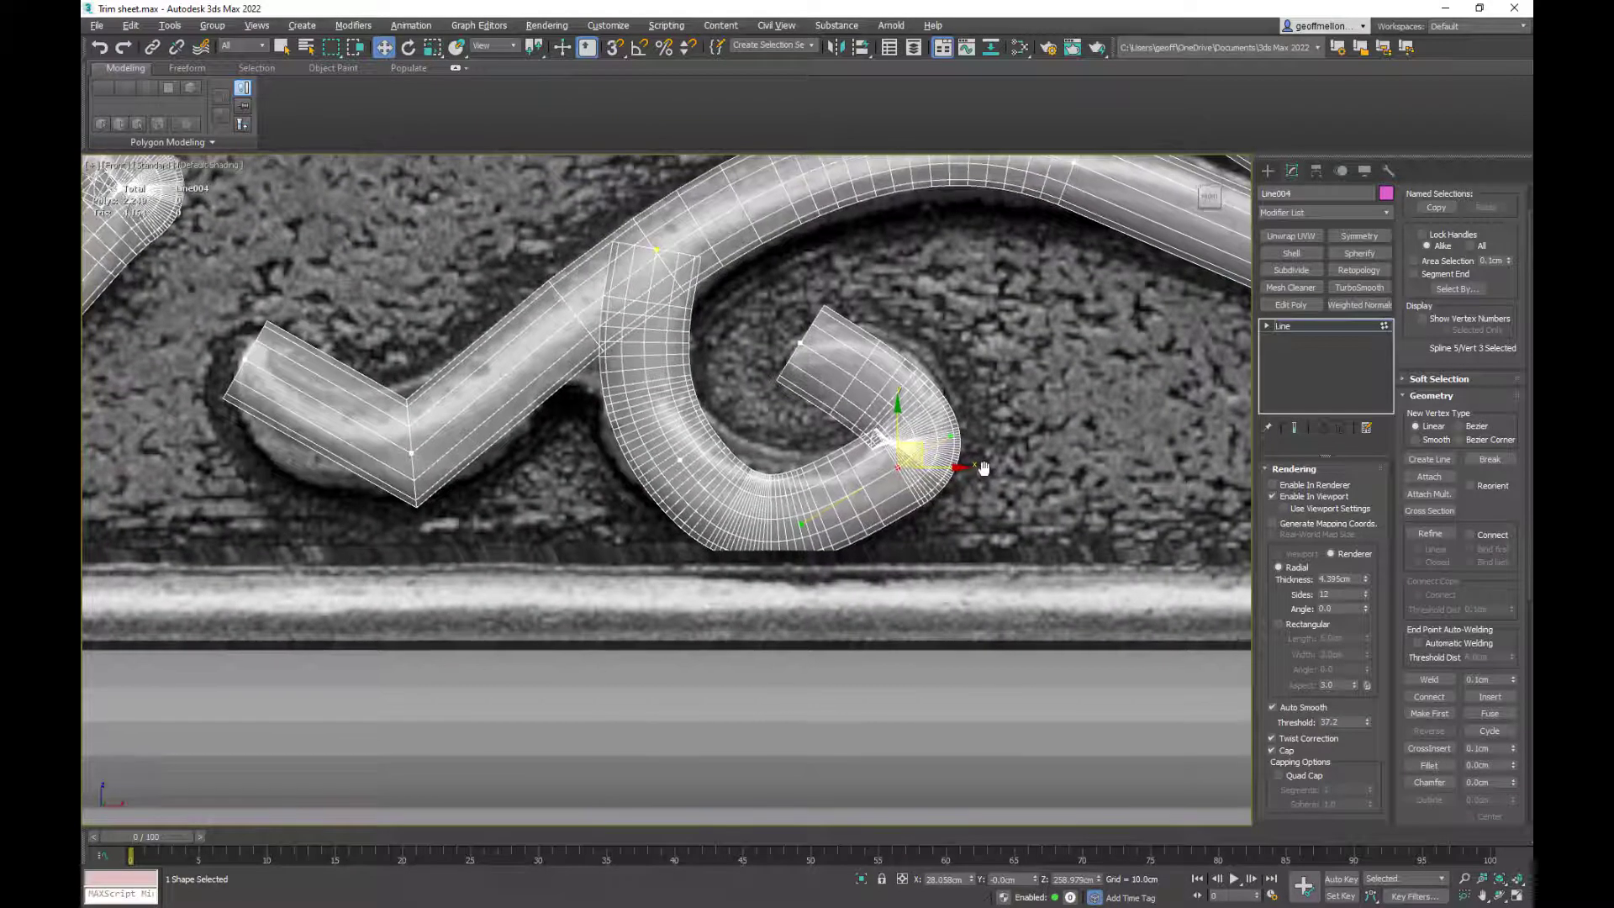
pyautogui.moveTo(882, 385); pyautogui.dragTo(884, 387)
pyautogui.moveTo(1046, 400); pyautogui.dragTo(1066, 360, button='middle')
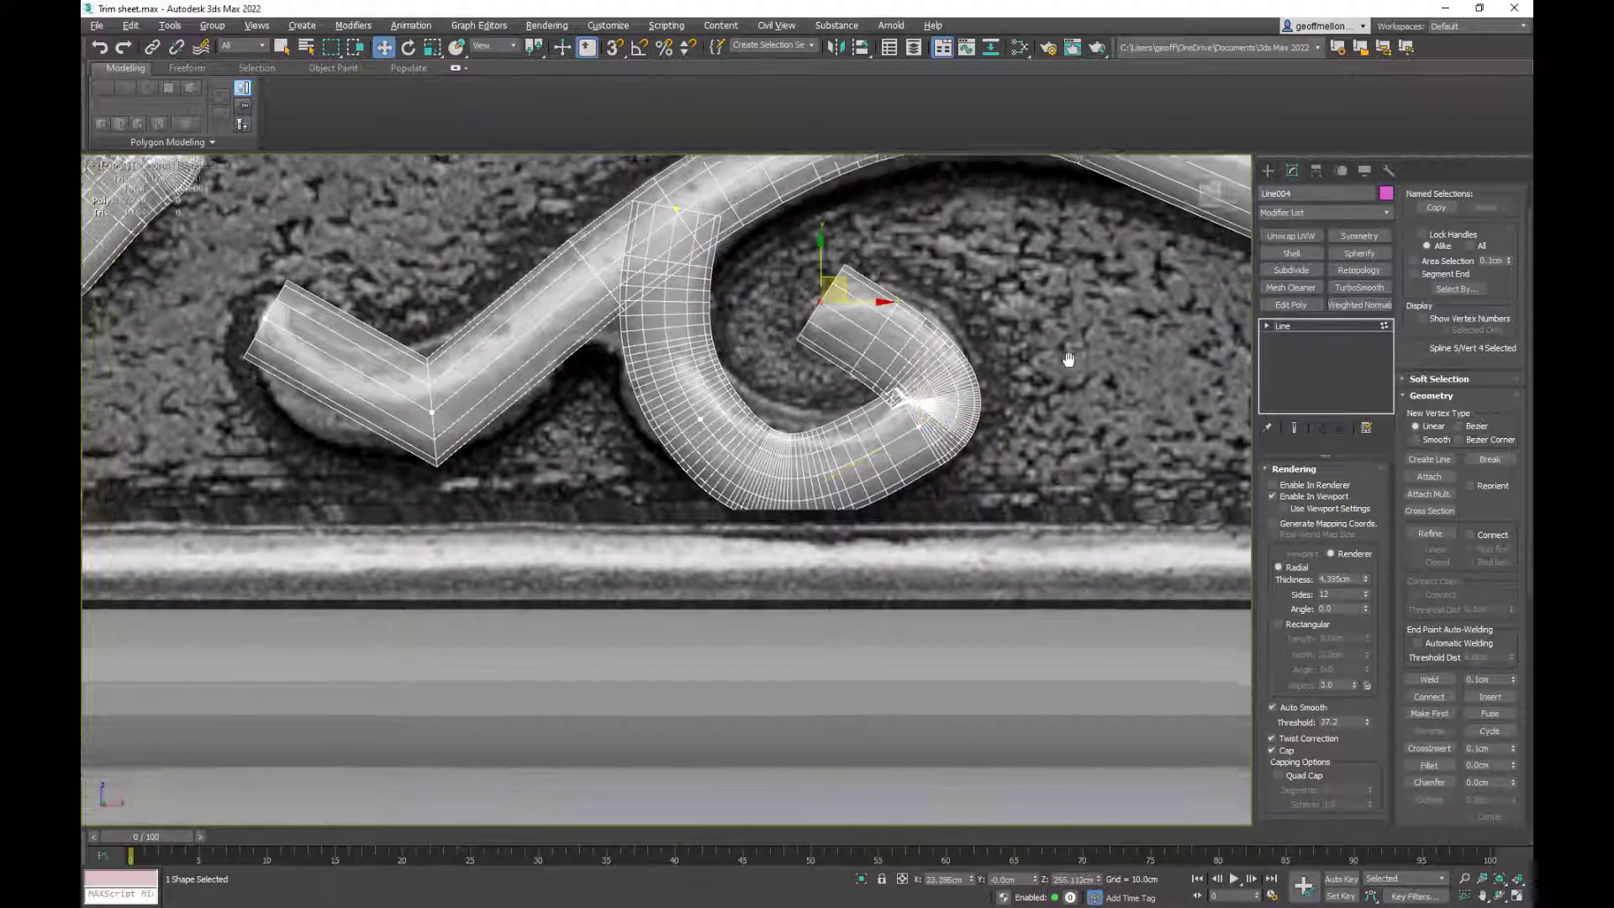
pyautogui.press('Delete')
# - Reshape the shortened curl by adjusting its second and end vertices and their Bezier handles to match the carved lower arc
pyautogui.moveTo(1029, 449); pyautogui.dragTo(1047, 431, button='middle')
pyautogui.click(928, 421)
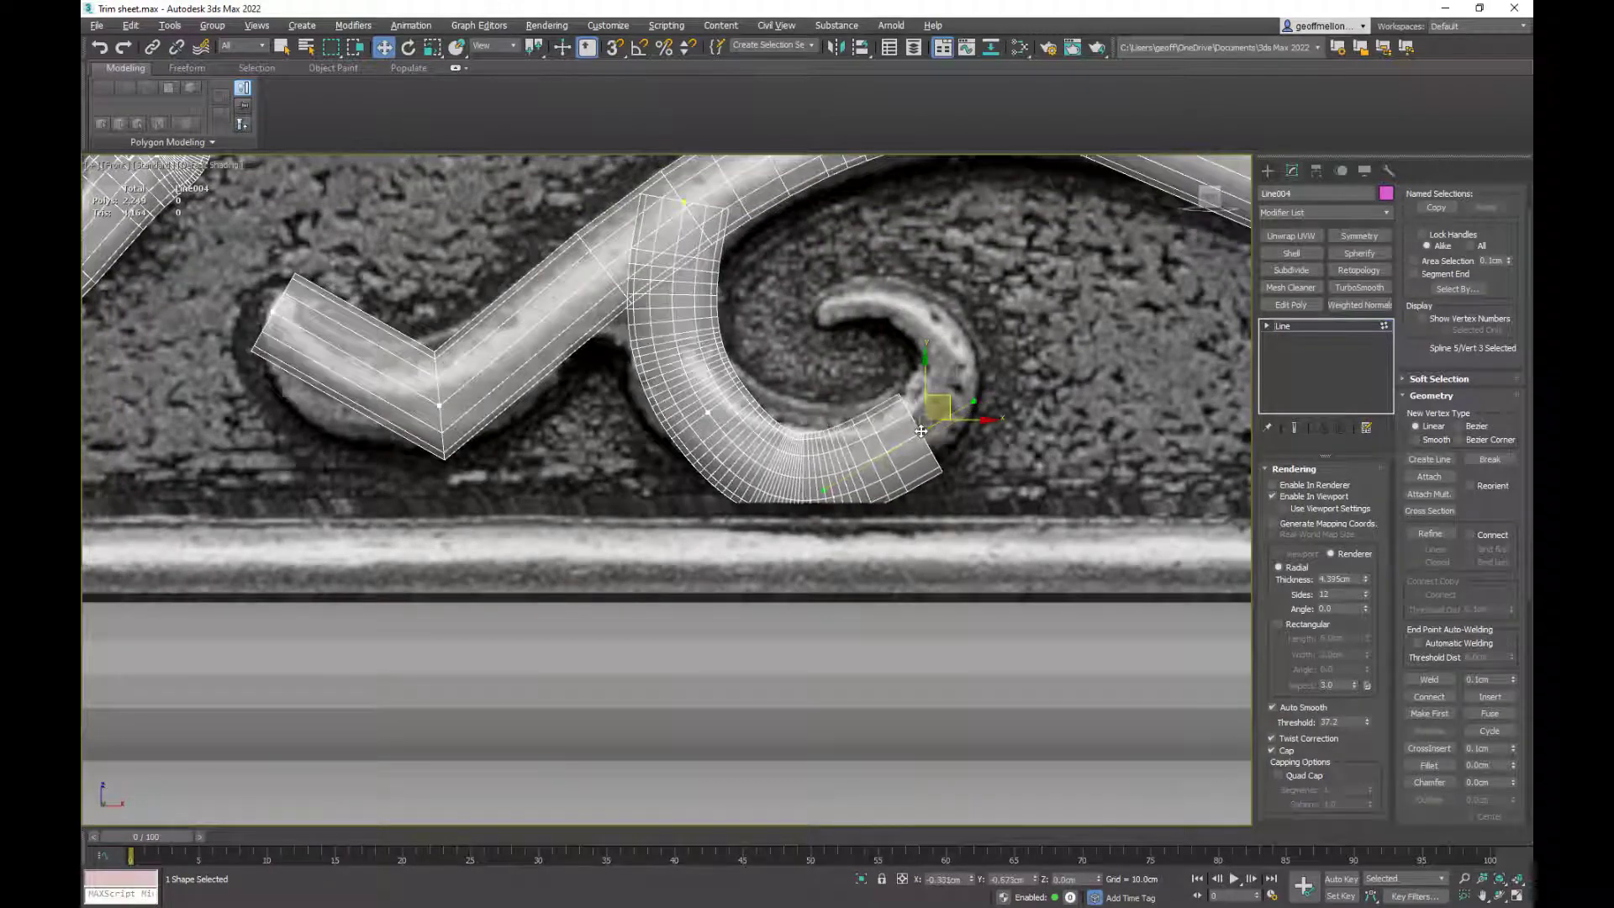
pyautogui.moveTo(828, 480); pyautogui.dragTo(681, 411)
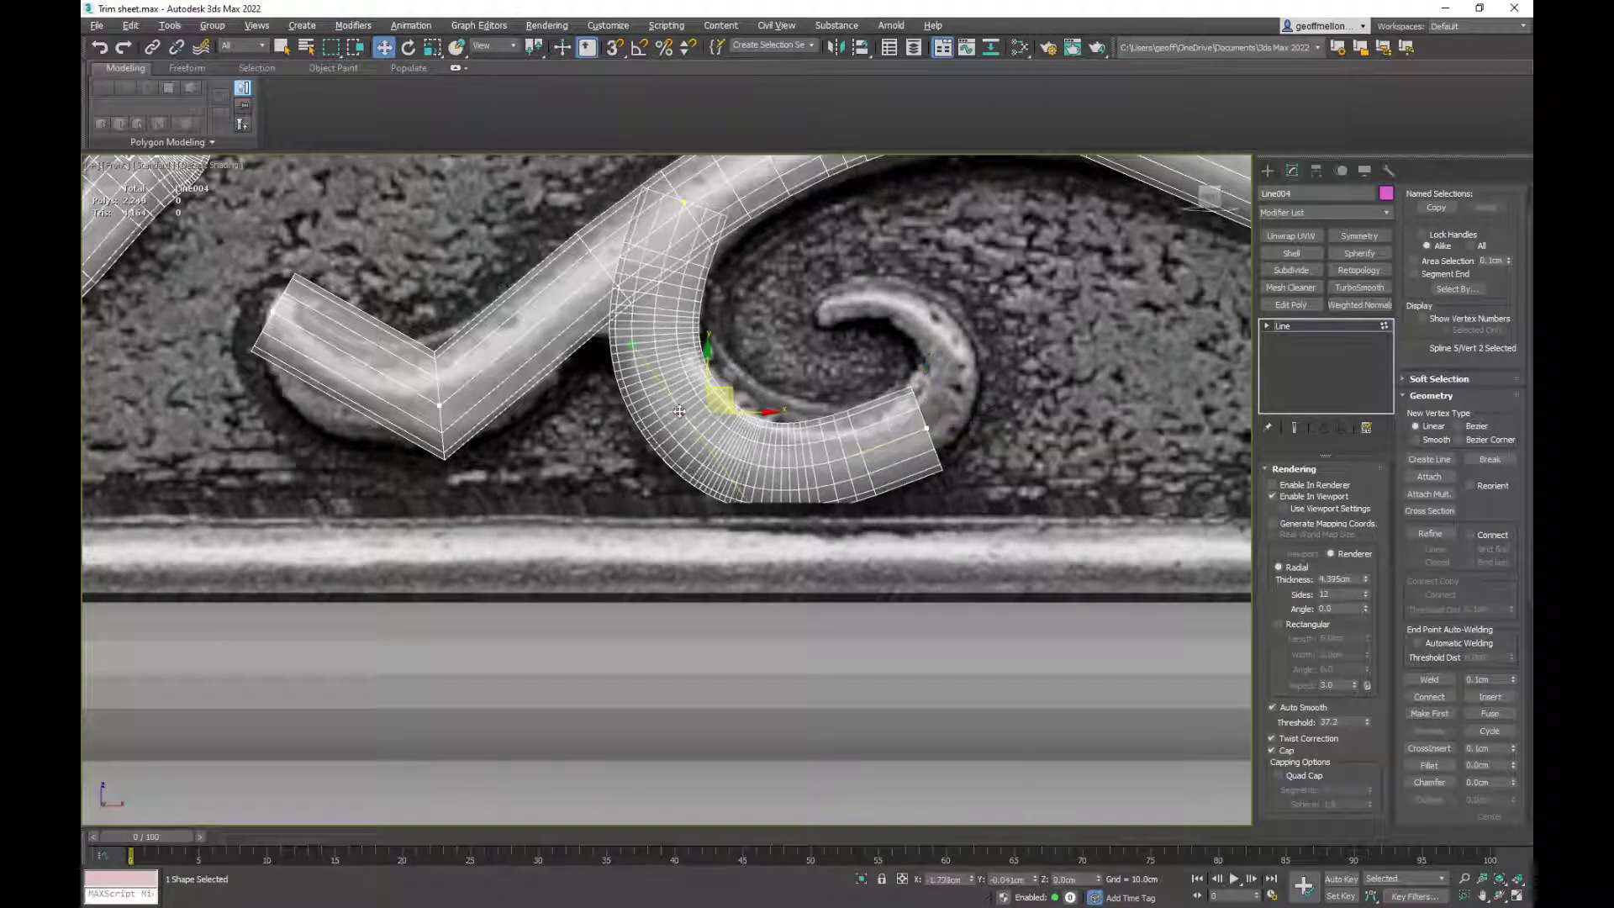
pyautogui.moveTo(747, 501); pyautogui.dragTo(744, 492)
pyautogui.click(927, 429)
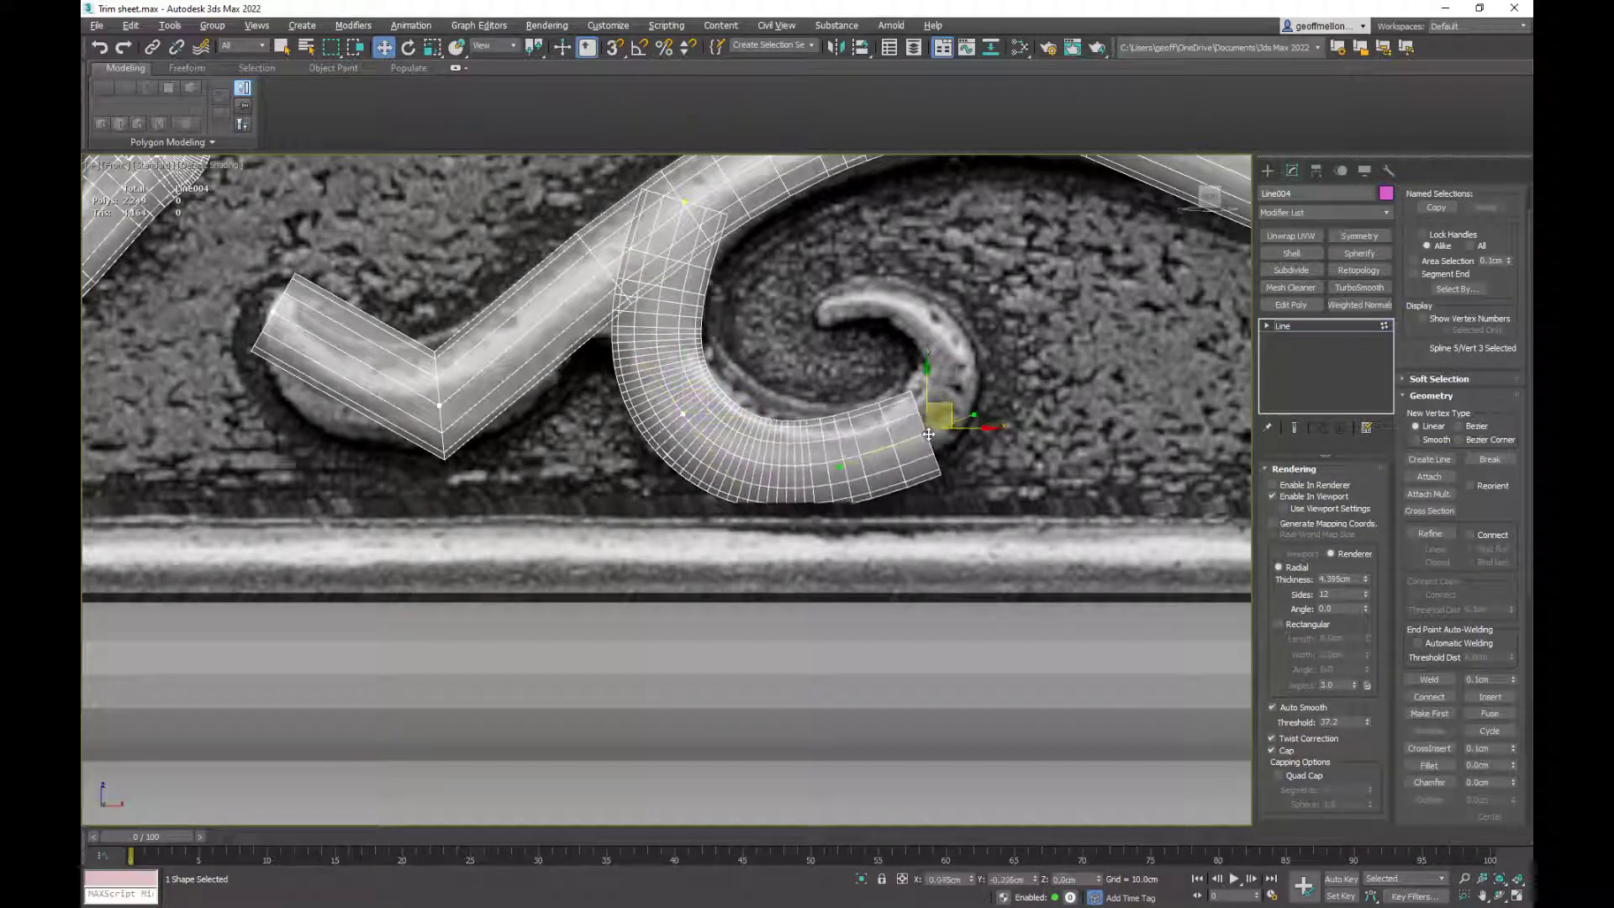
# - Convert the corner vertex of the main stem's end hook to Bezier and level its handles to round the bend
pyautogui.moveTo(434, 407); pyautogui.dragTo(736, 415, button='middle')
pyautogui.click(736, 415)
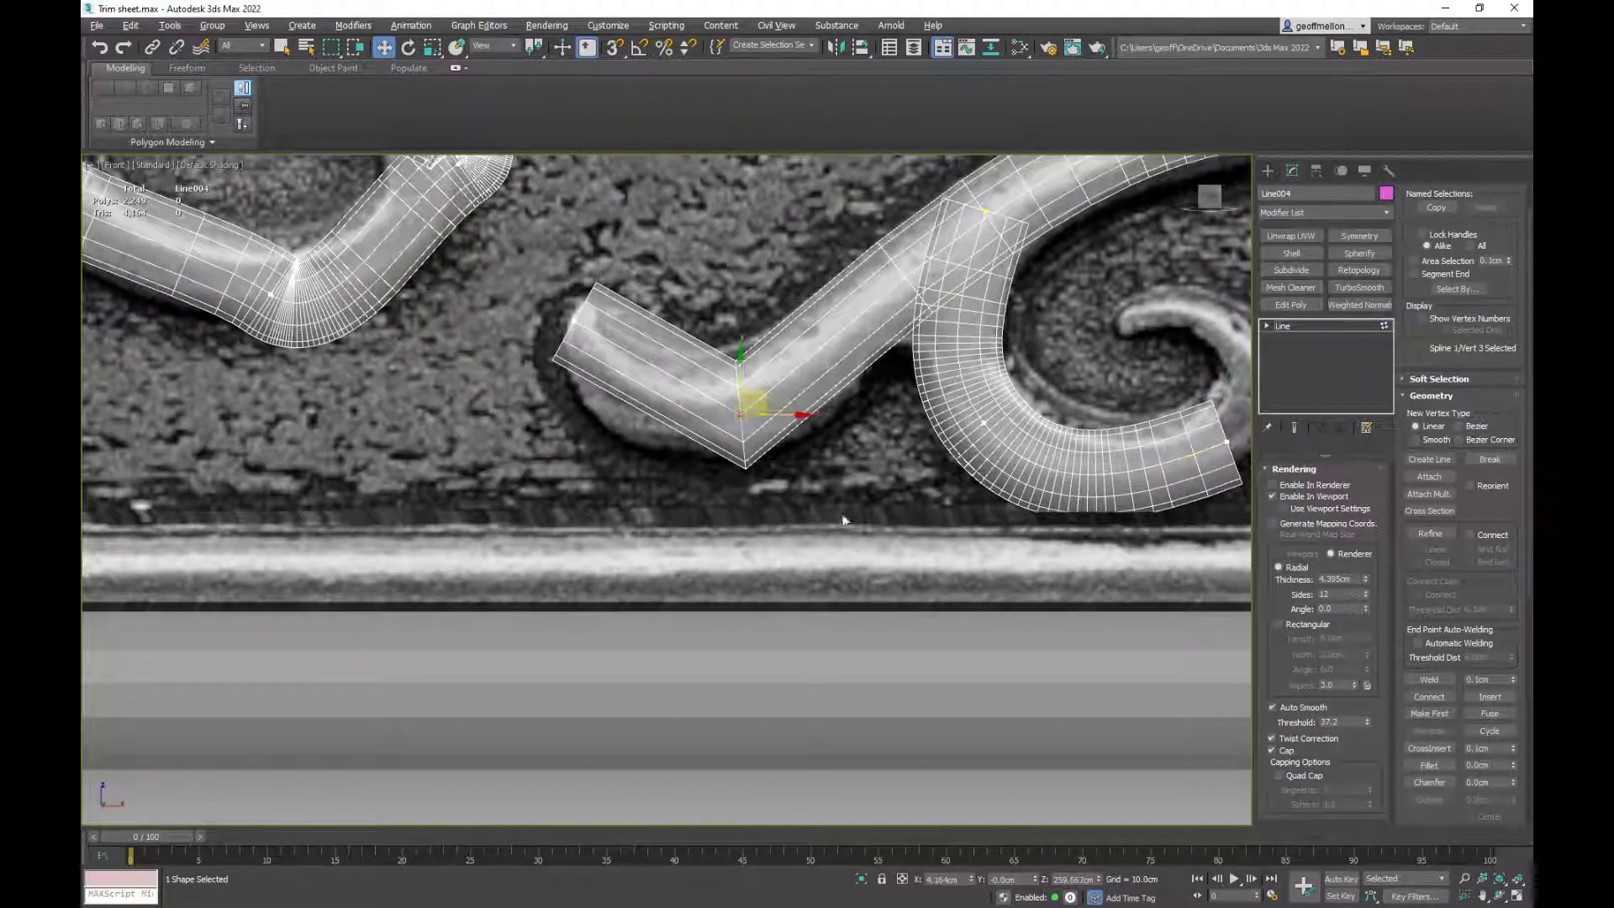
pyautogui.rightClick(830, 504)
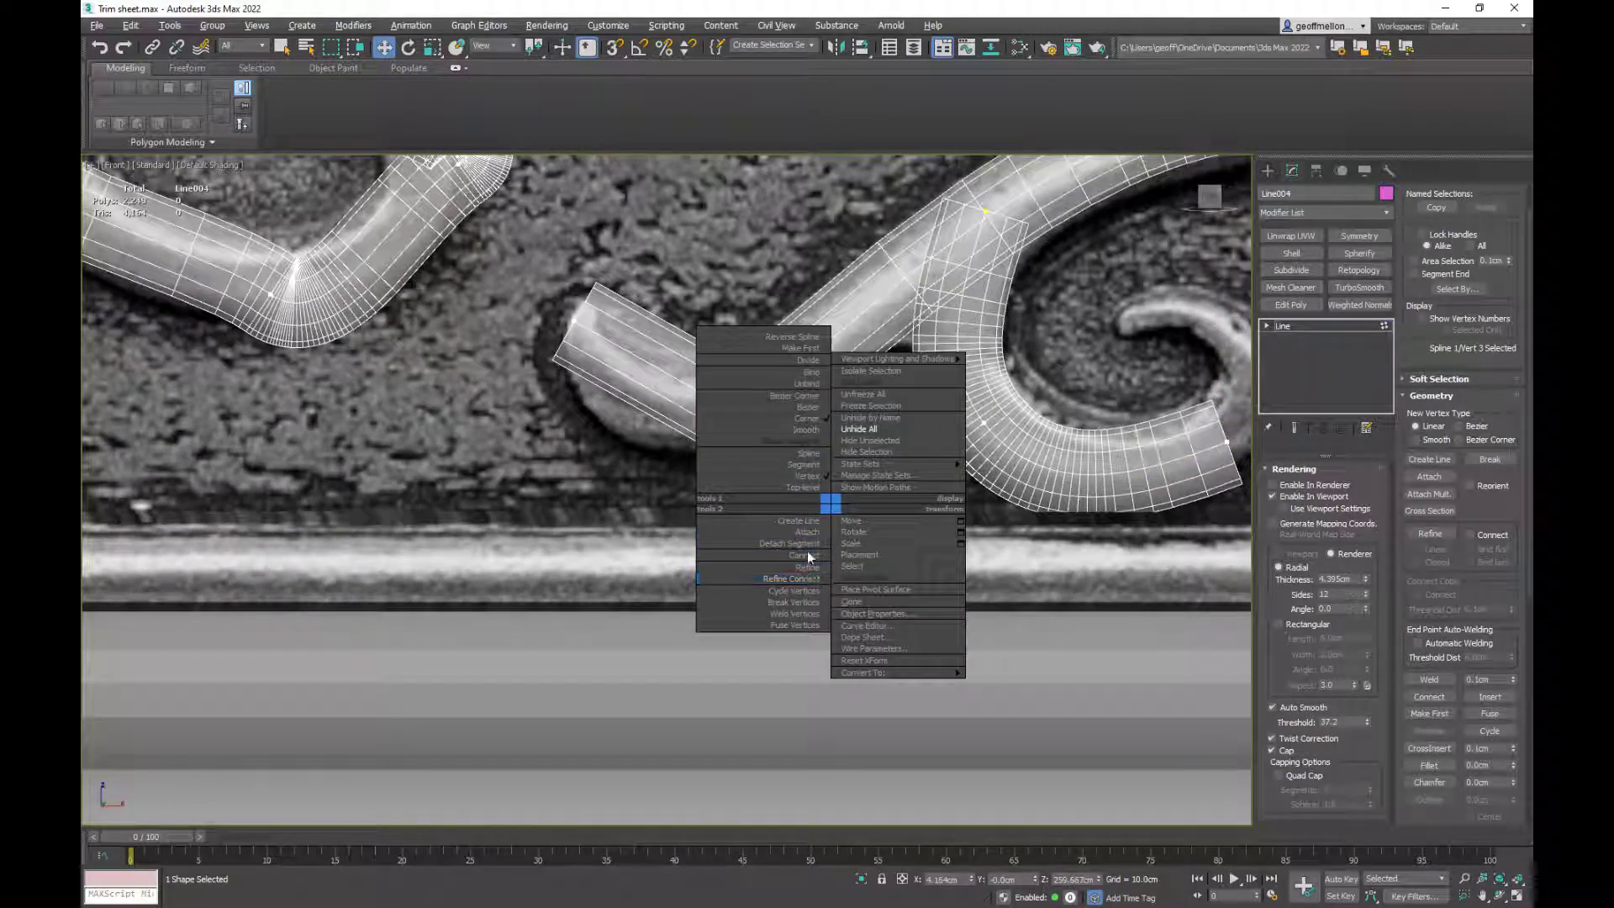
pyautogui.click(805, 407)
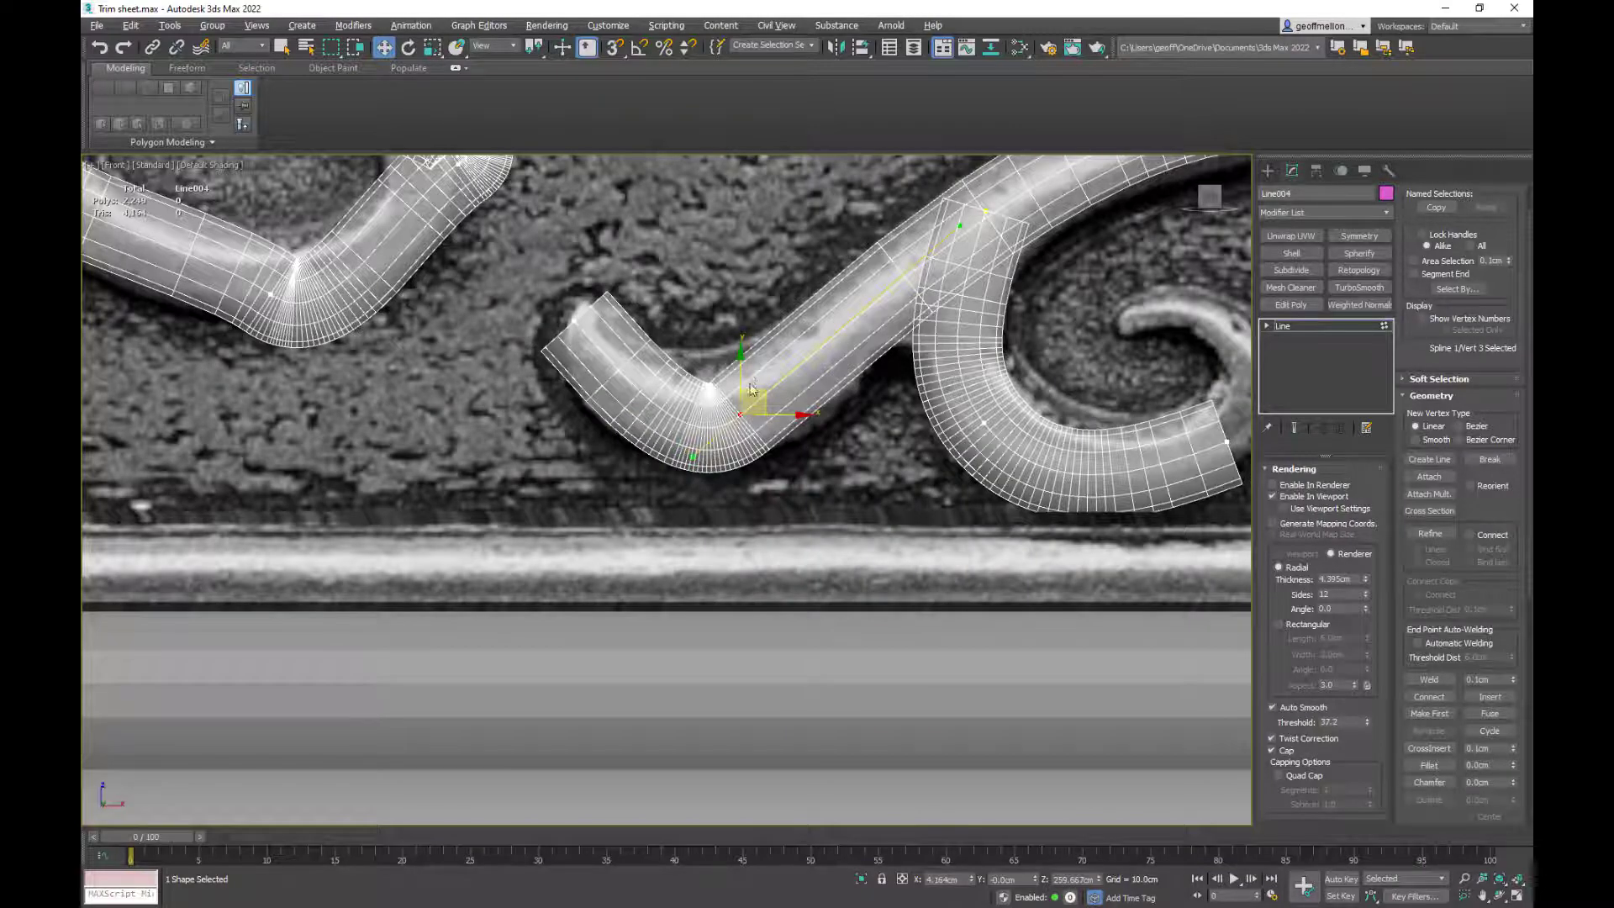
pyautogui.moveTo(919, 322); pyautogui.dragTo(727, 436, button='middle')
pyautogui.moveTo(509, 496); pyautogui.dragTo(685, 453, button='middle')
pyautogui.moveTo(759, 472); pyautogui.dragTo(758, 444)
pyautogui.moveTo(955, 271); pyautogui.dragTo(874, 465)
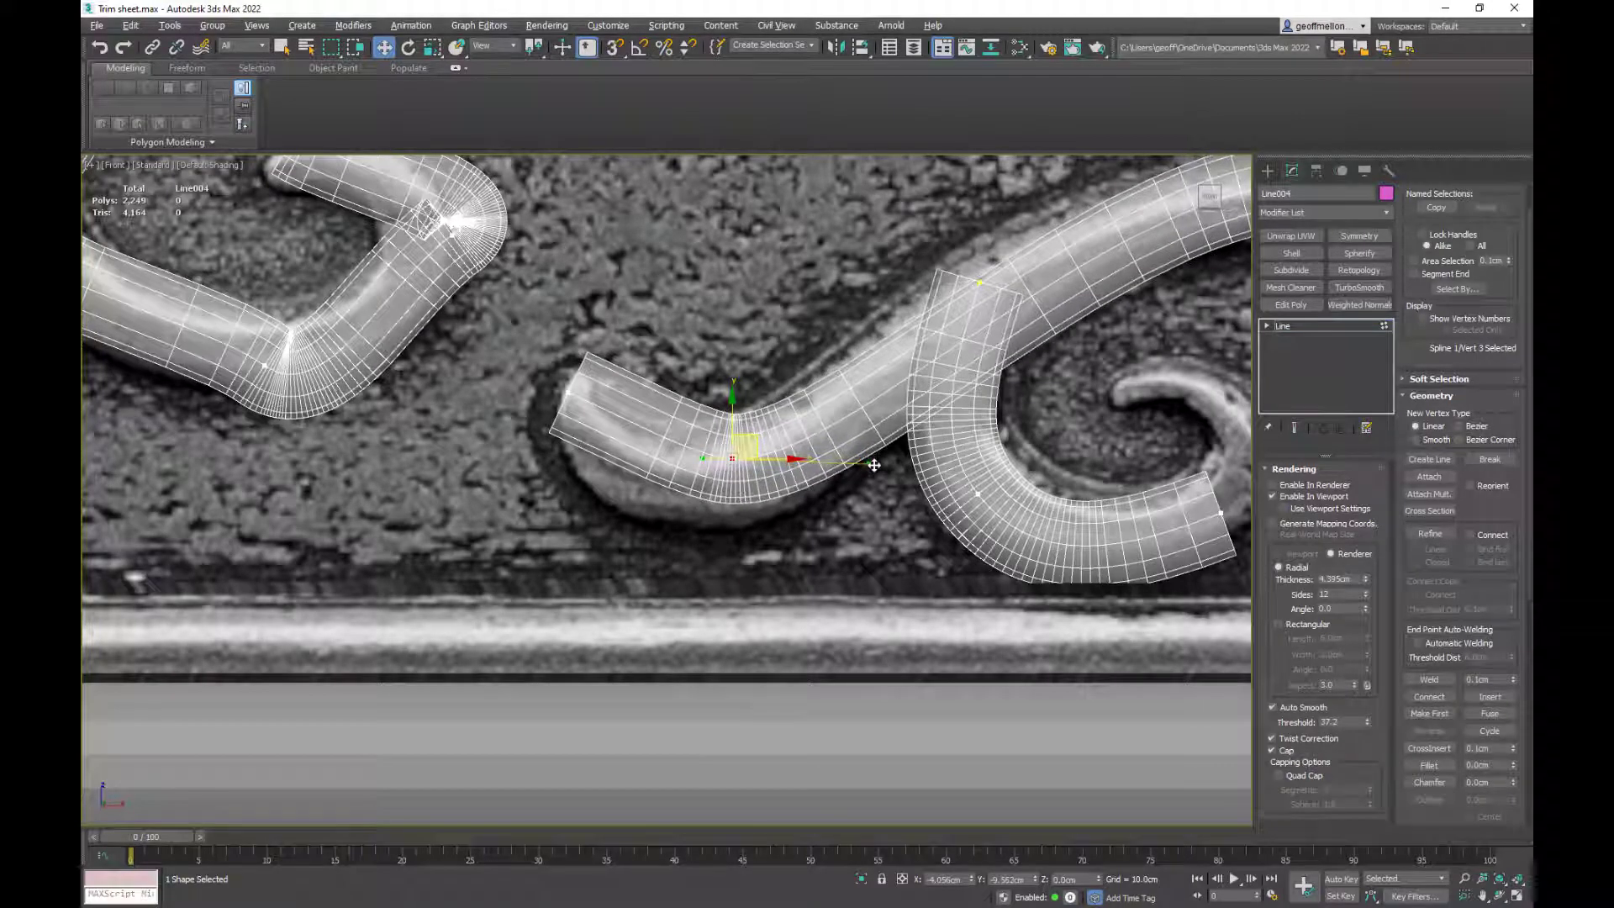
# - Nudge the end hook's bend vertex and shift the neighbouring curl's starting vertex farther onto the main stem
pyautogui.moveTo(588, 319); pyautogui.dragTo(650, 290, button='middle')
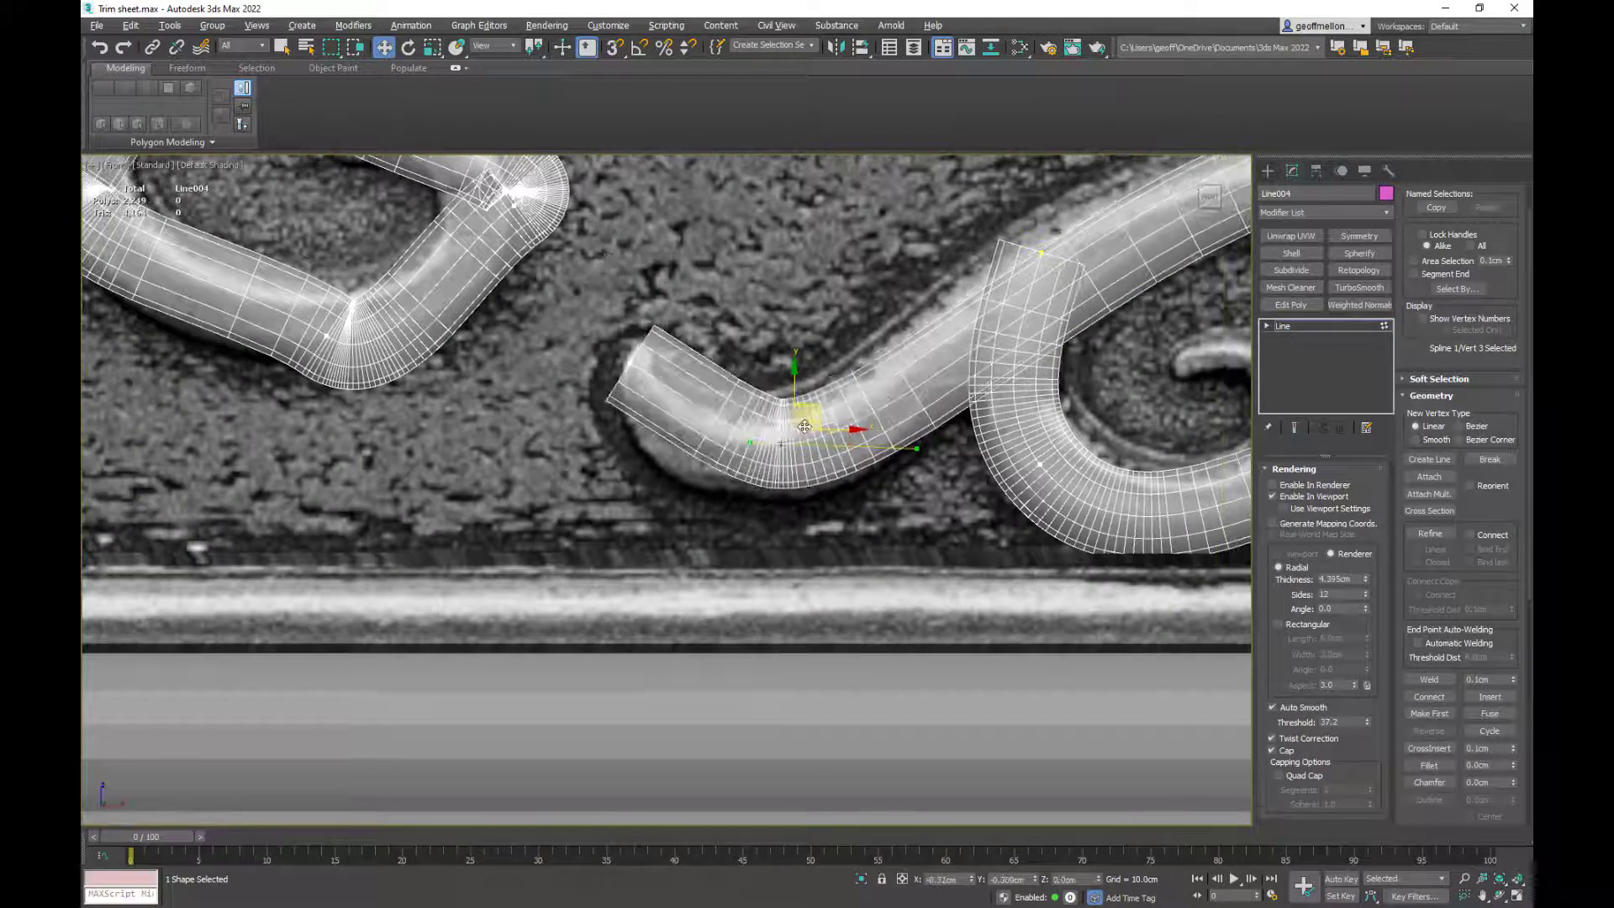
pyautogui.moveTo(1001, 404); pyautogui.dragTo(716, 566, button='middle')
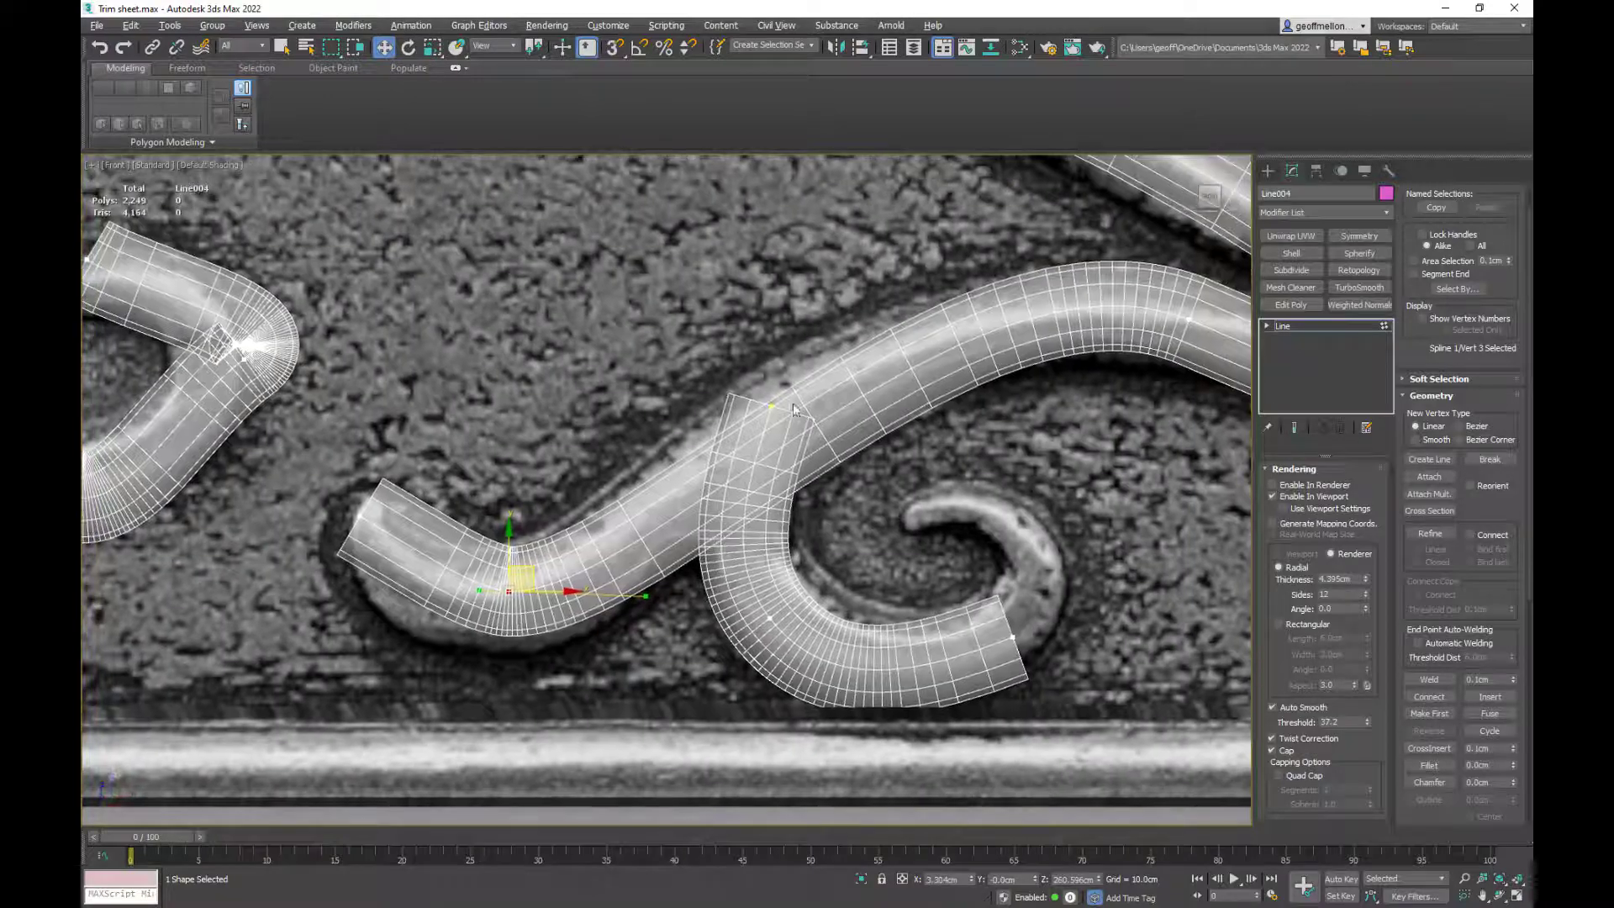
pyautogui.moveTo(773, 405); pyautogui.dragTo(809, 419)
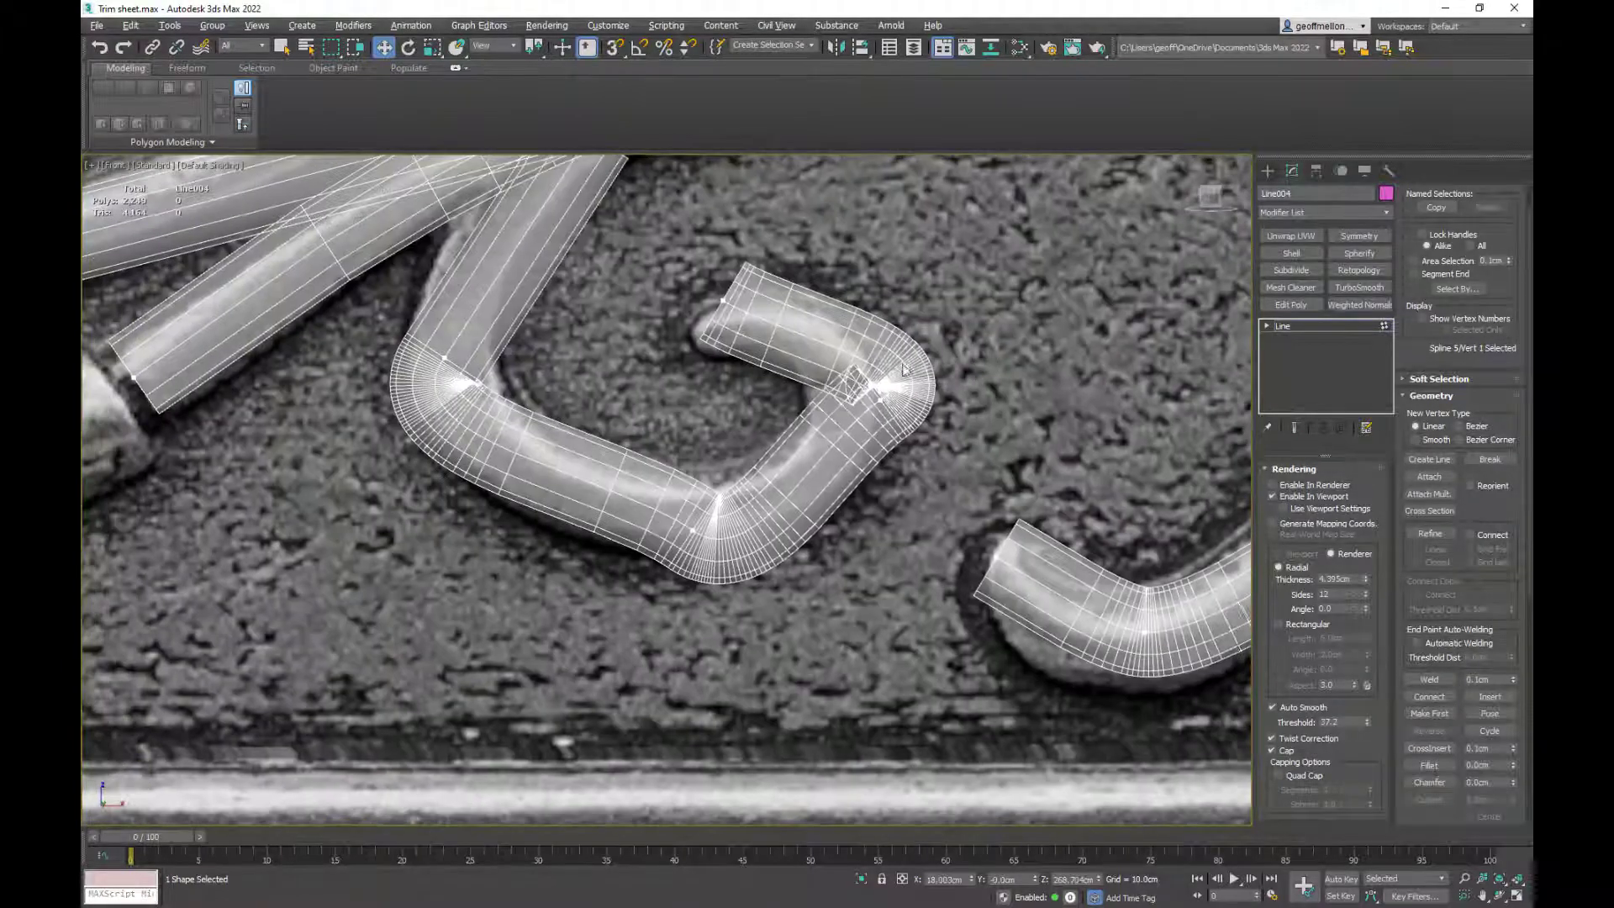
# - Delete the right bend vertex of the curl left of the stem's hook, and extend the bottom and tip vertices' handles along the carved spiral
pyautogui.moveTo(903, 370); pyautogui.dragTo(811, 437, button='middle')
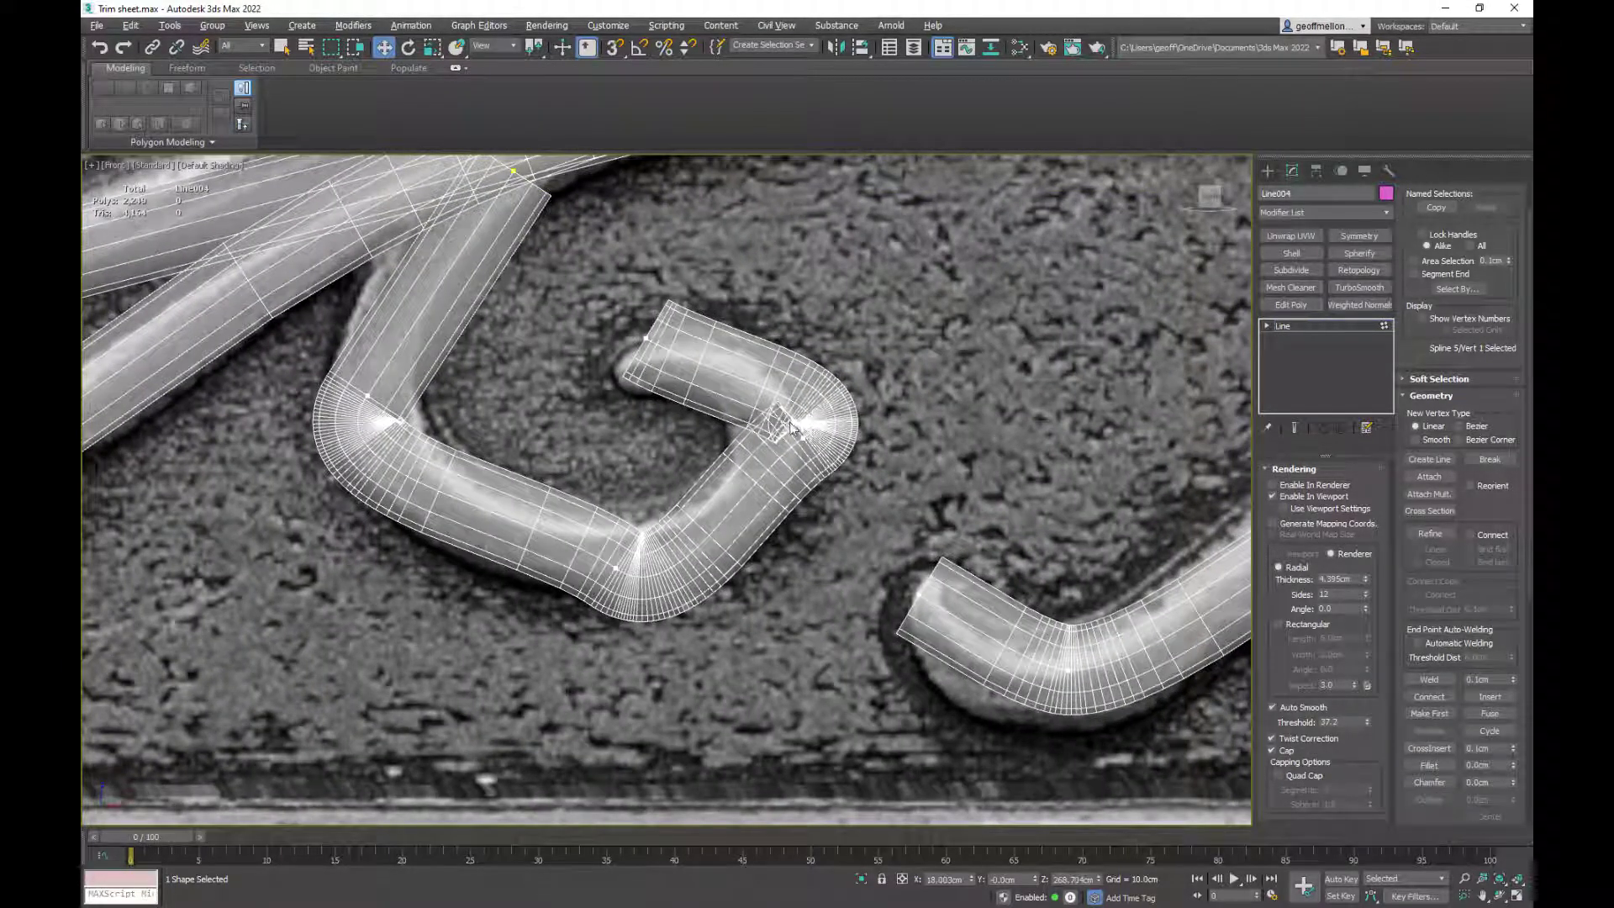
pyautogui.press('Delete')
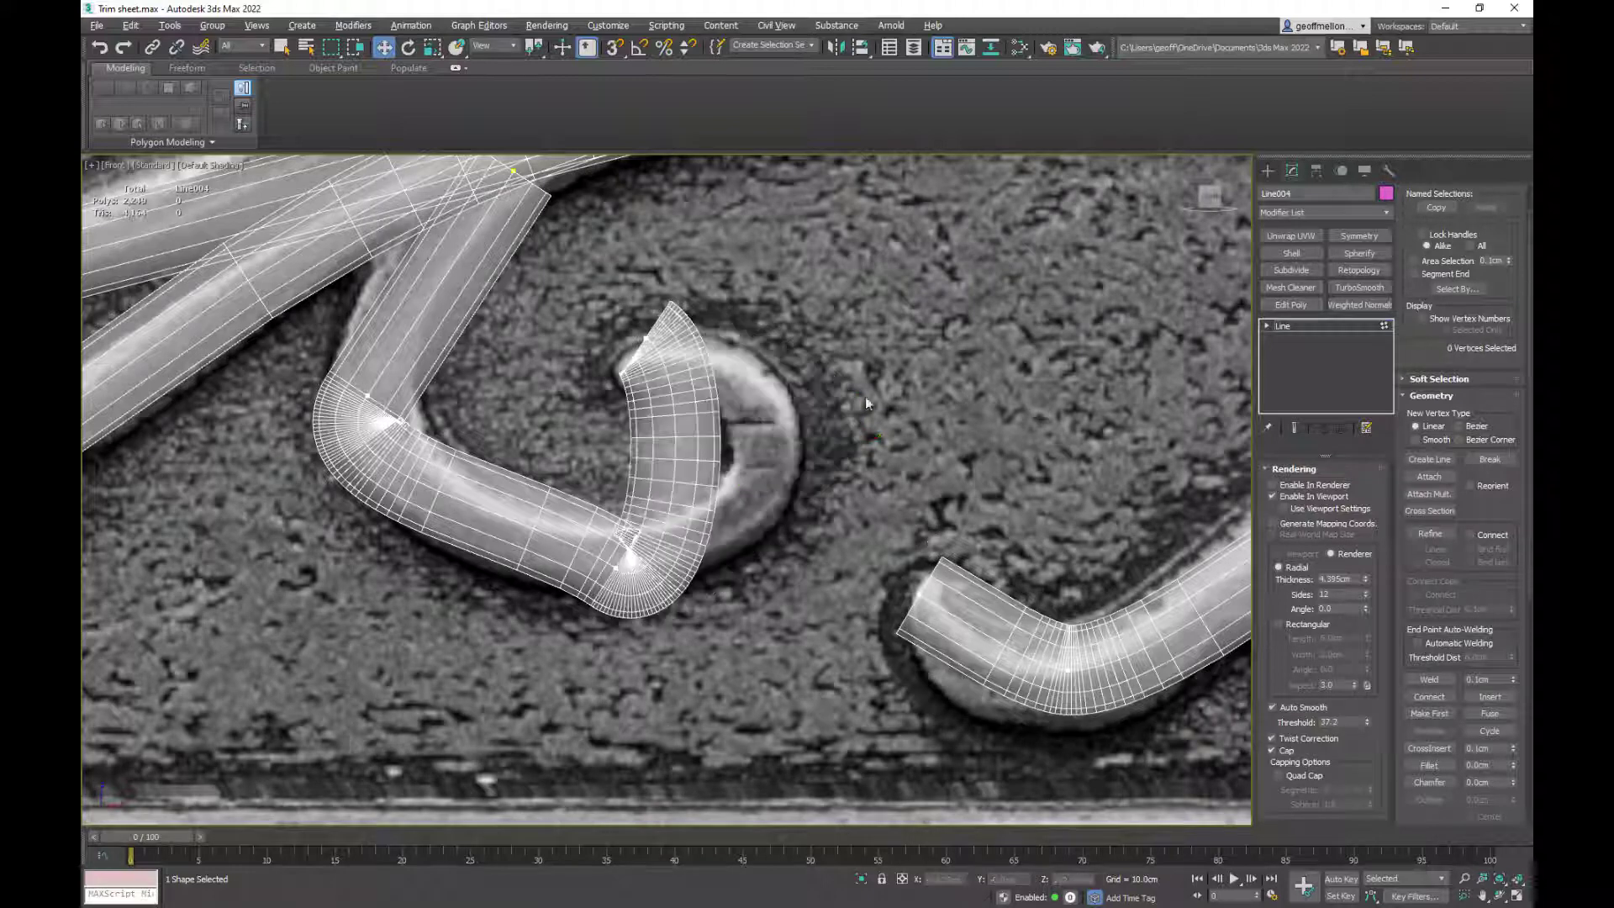
pyautogui.click(632, 563)
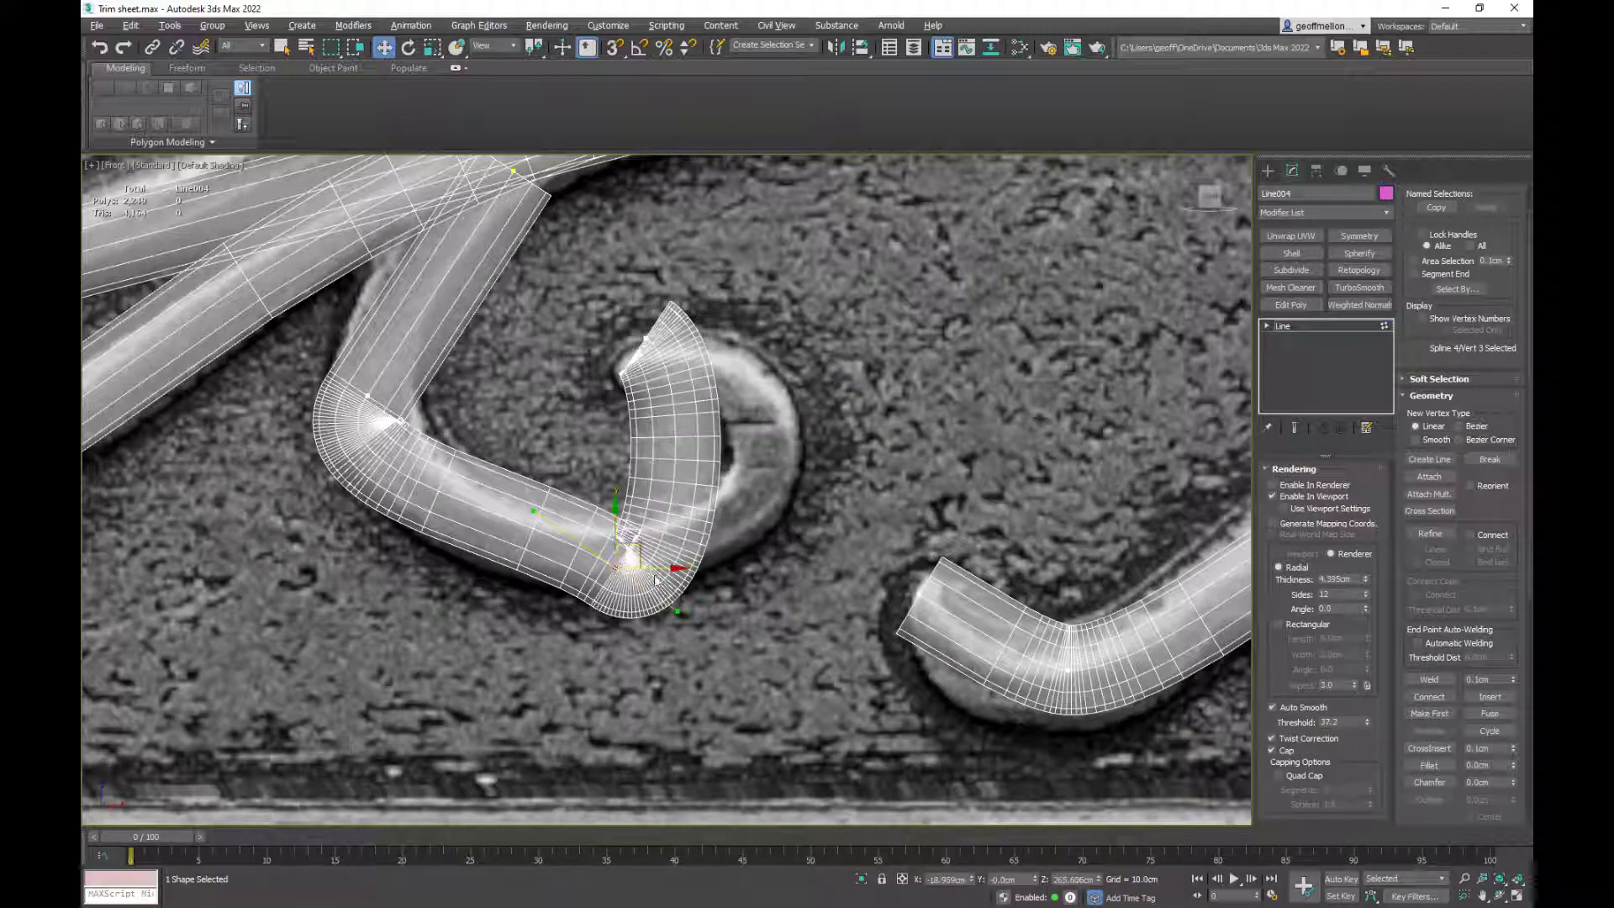
pyautogui.moveTo(674, 613); pyautogui.dragTo(758, 586)
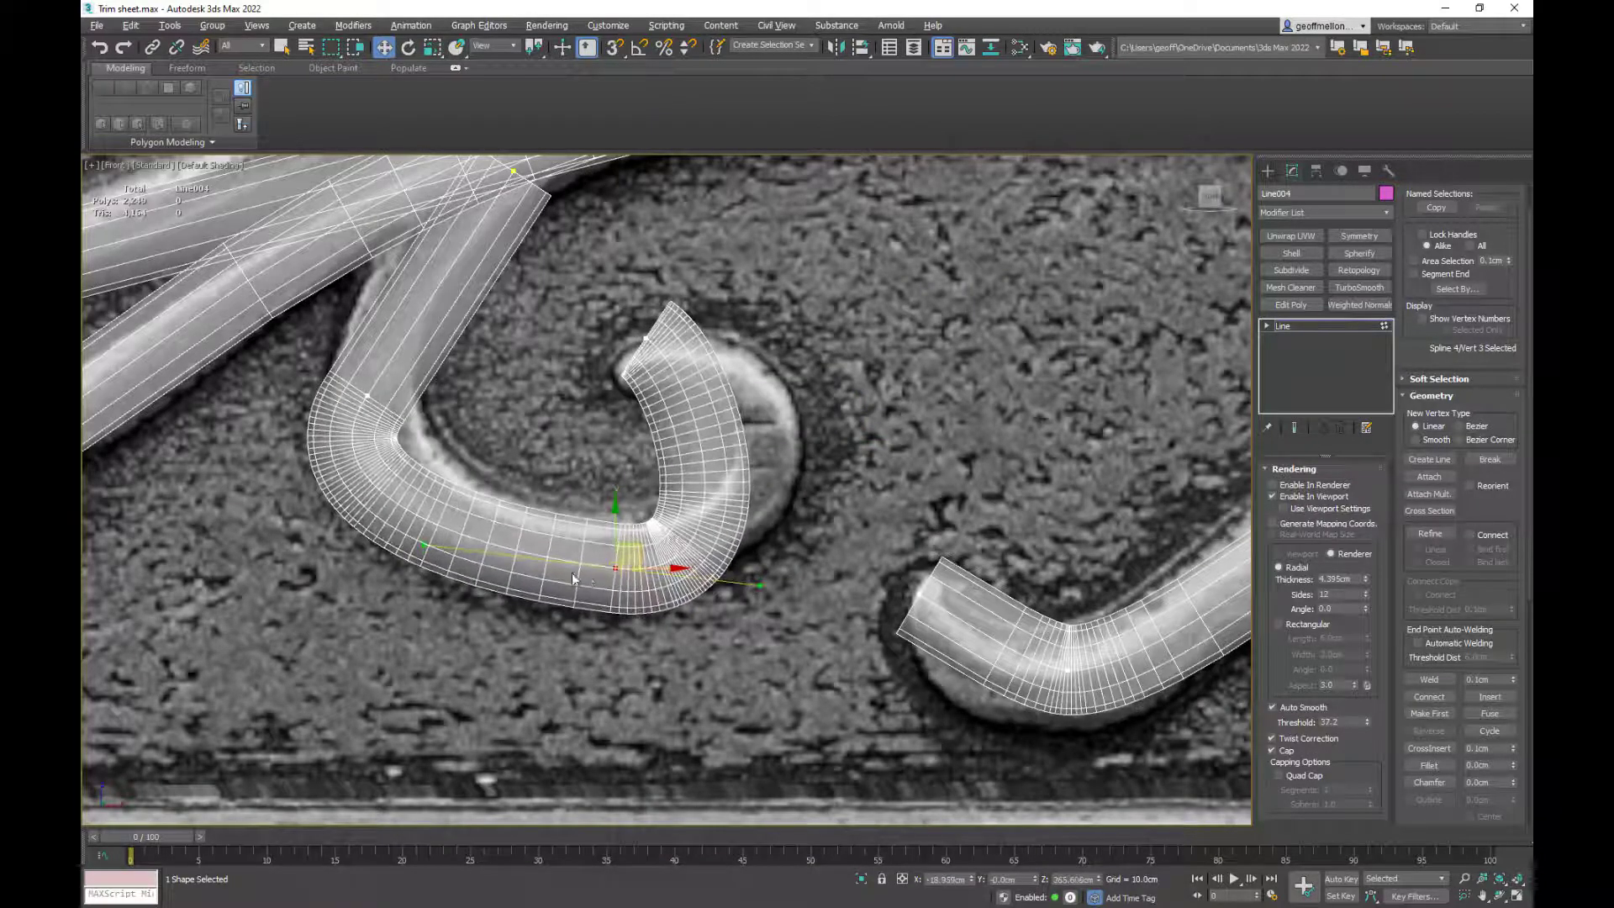
pyautogui.moveTo(641, 544); pyautogui.dragTo(667, 533)
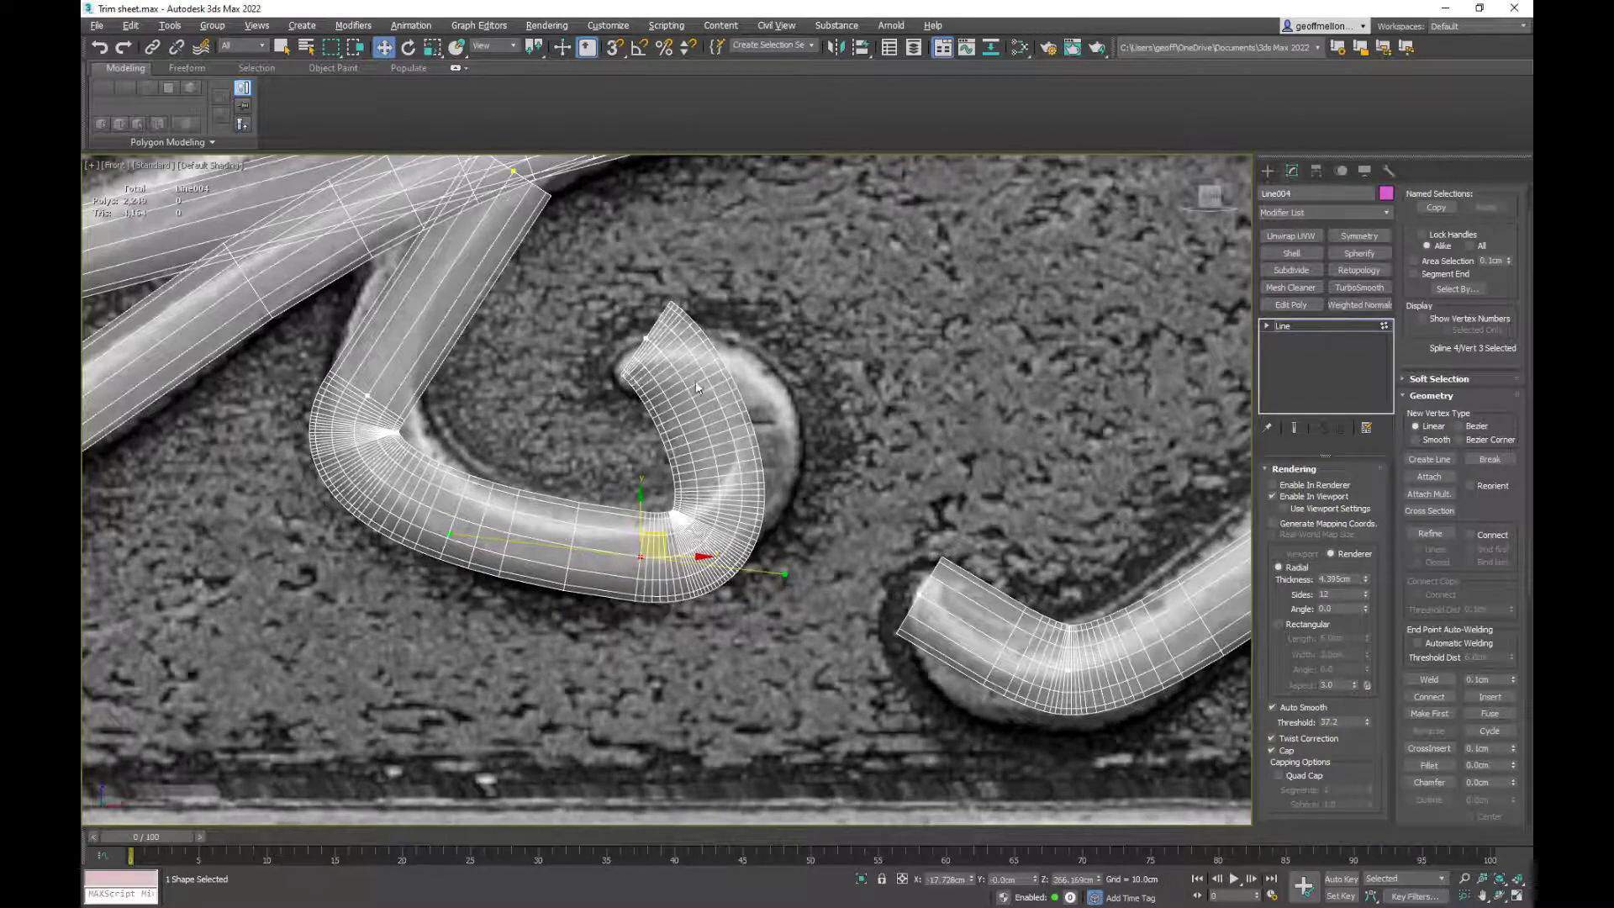
pyautogui.click(652, 344)
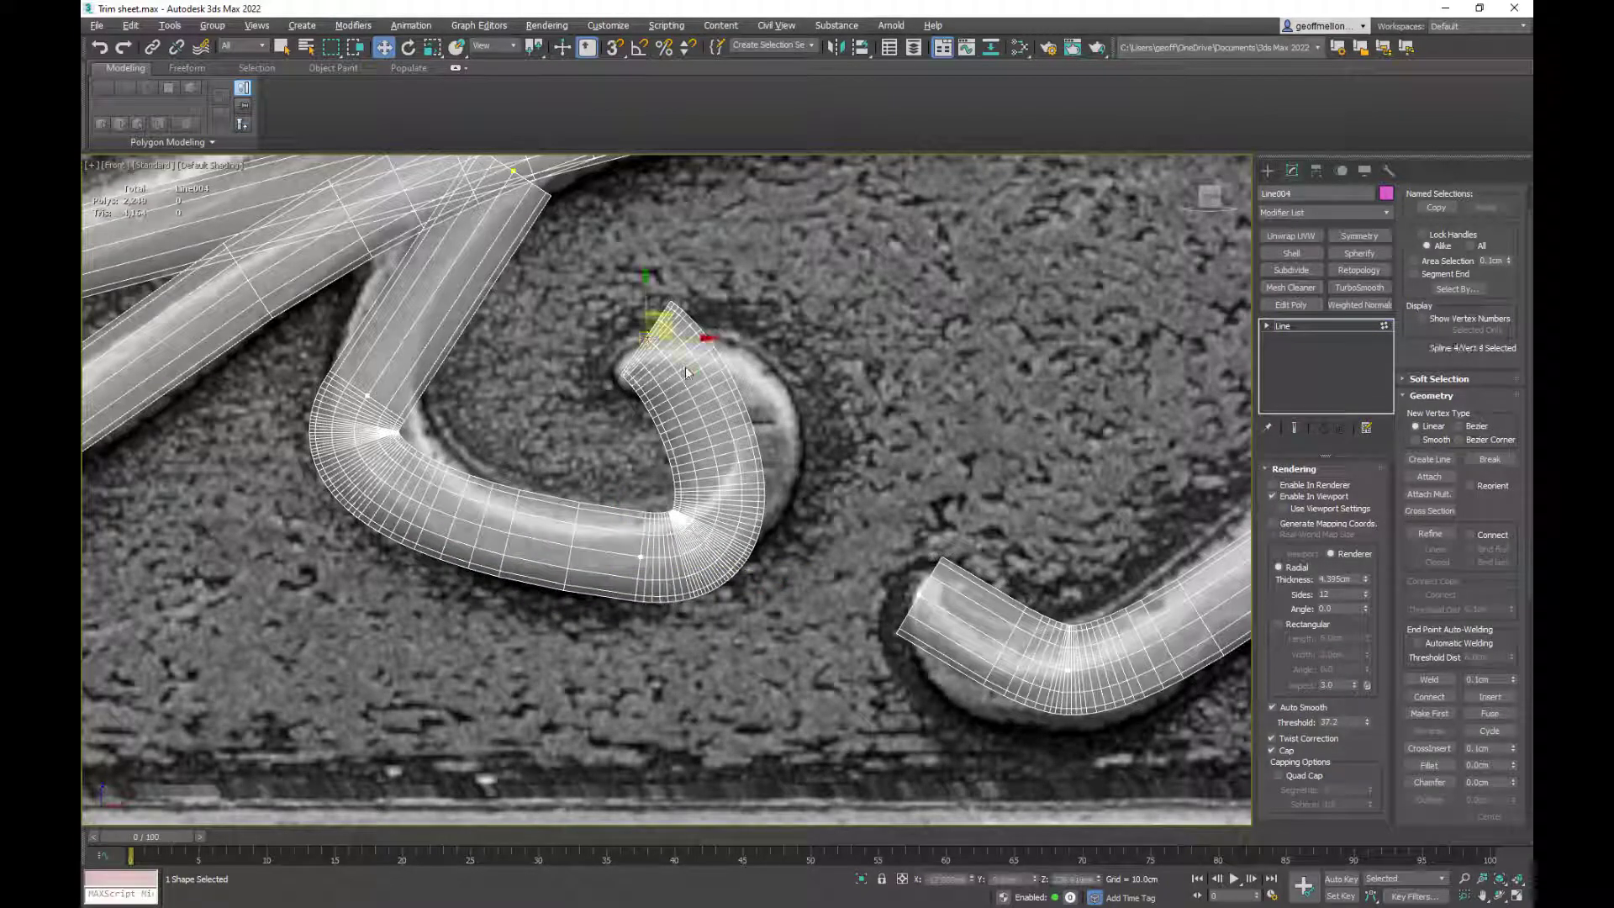
pyautogui.moveTo(704, 373); pyautogui.dragTo(860, 364)
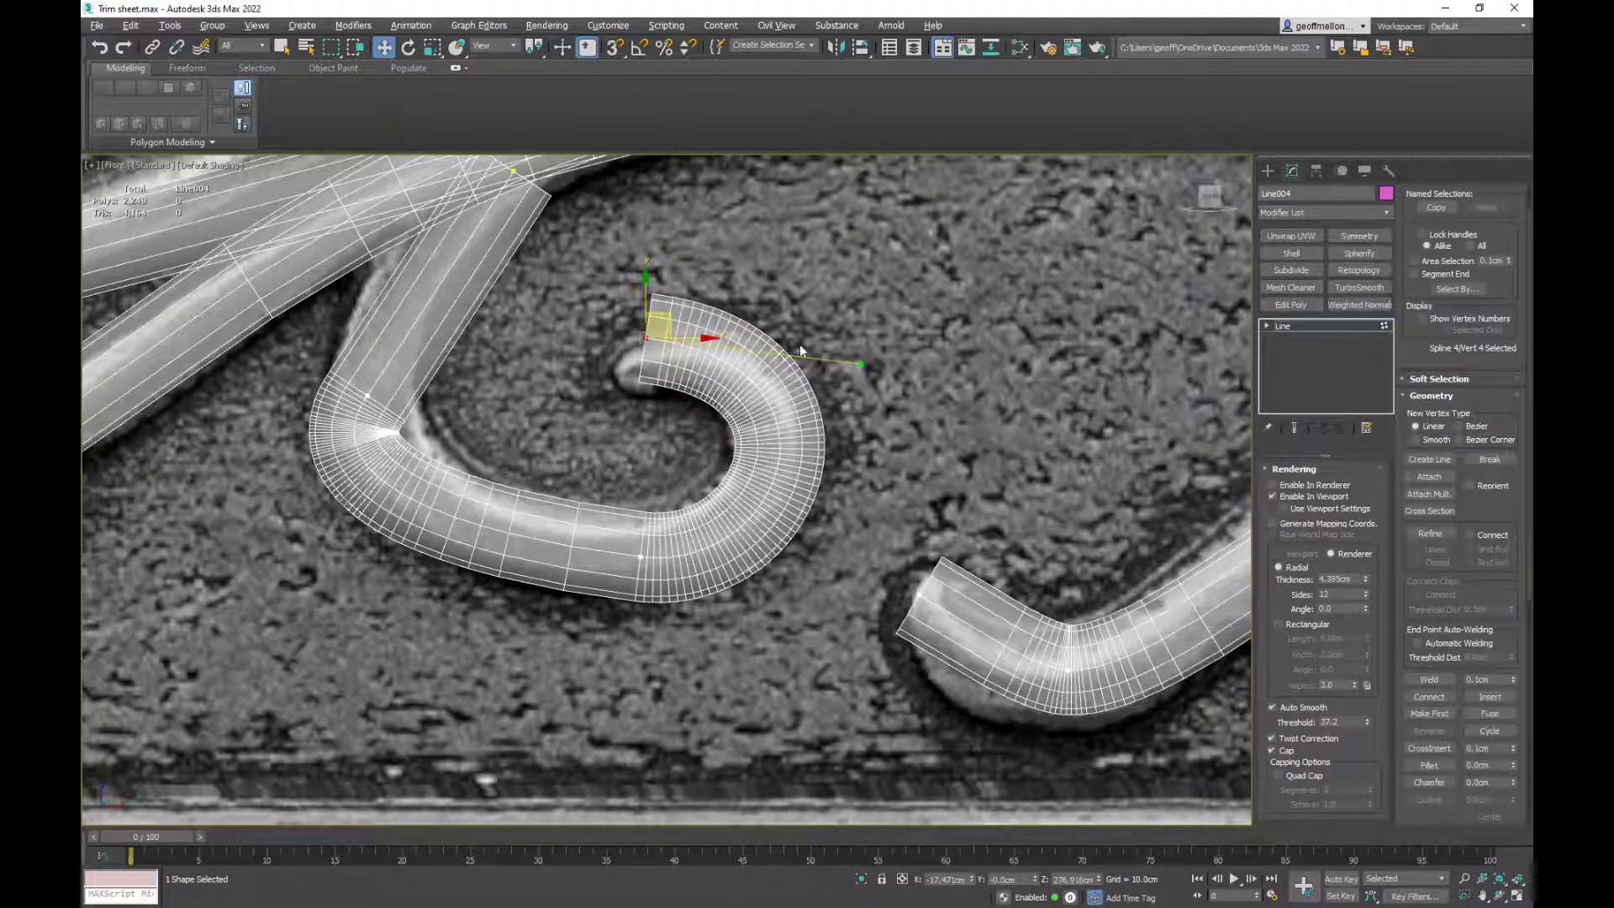
# - Pull in the lower handle of the curl's left bend vertex and shift the curl's starting vertex deeper into the main stem
pyautogui.moveTo(411, 410); pyautogui.dragTo(710, 491, button='middle')
pyautogui.click(710, 489)
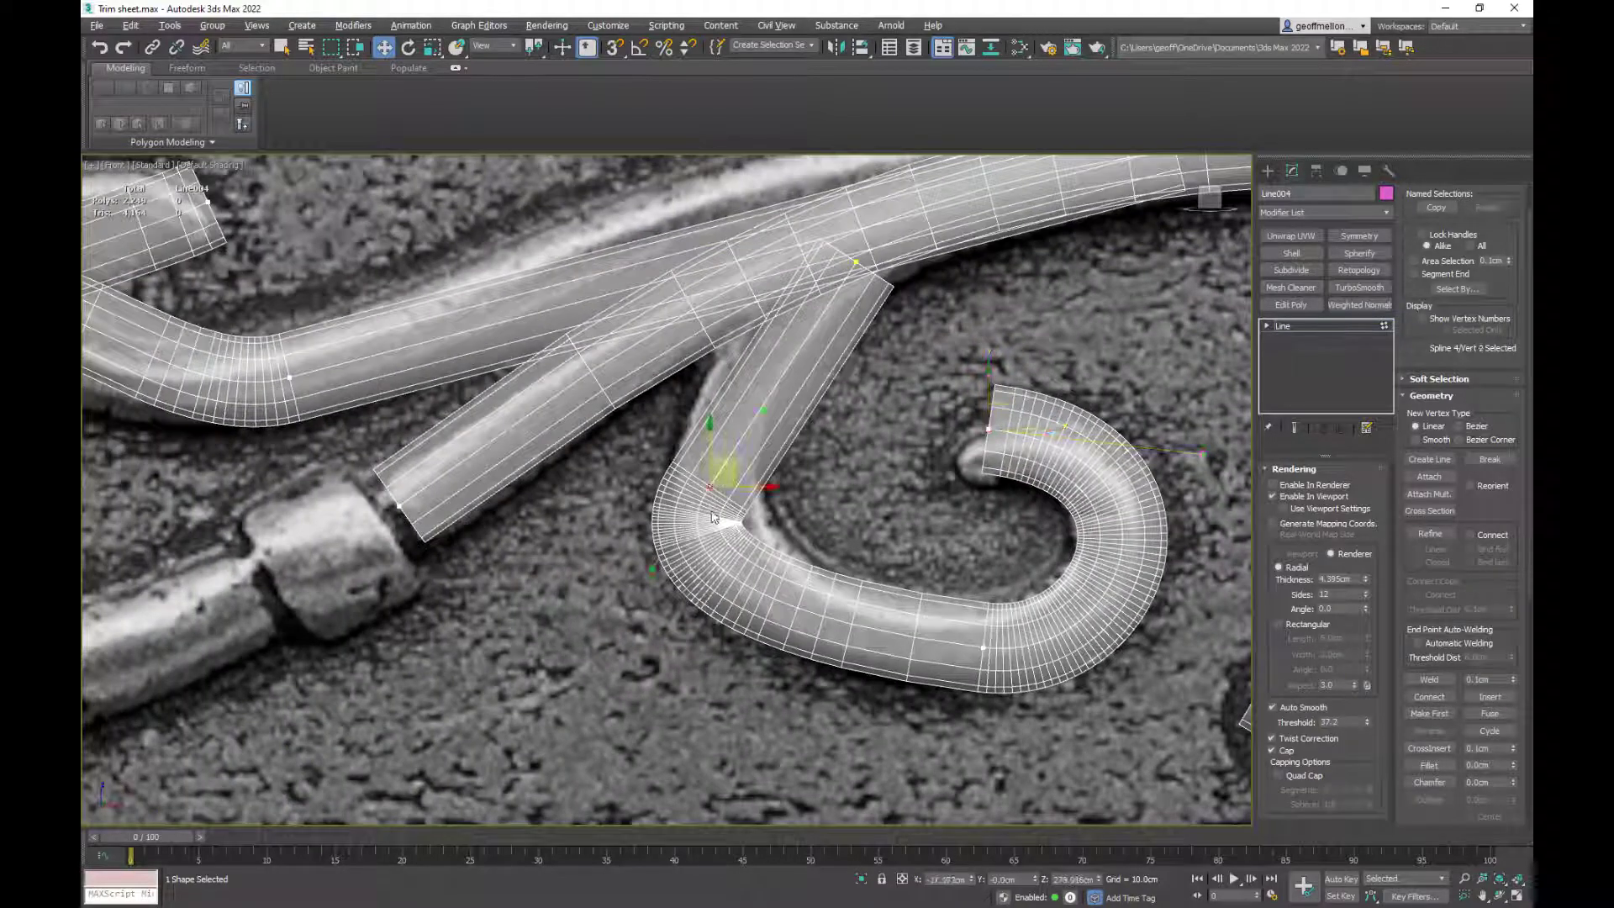
pyautogui.moveTo(651, 570); pyautogui.dragTo(687, 575)
pyautogui.click(857, 263)
pyautogui.moveTo(857, 263); pyautogui.dragTo(846, 237)
# - Reposition the end vertex of the straight branch so that it meets the carved collar
pyautogui.scroll(-6, 761, 439)
pyautogui.moveTo(837, 506); pyautogui.dragTo(1029, 459, button='middle')
pyautogui.click(824, 420)
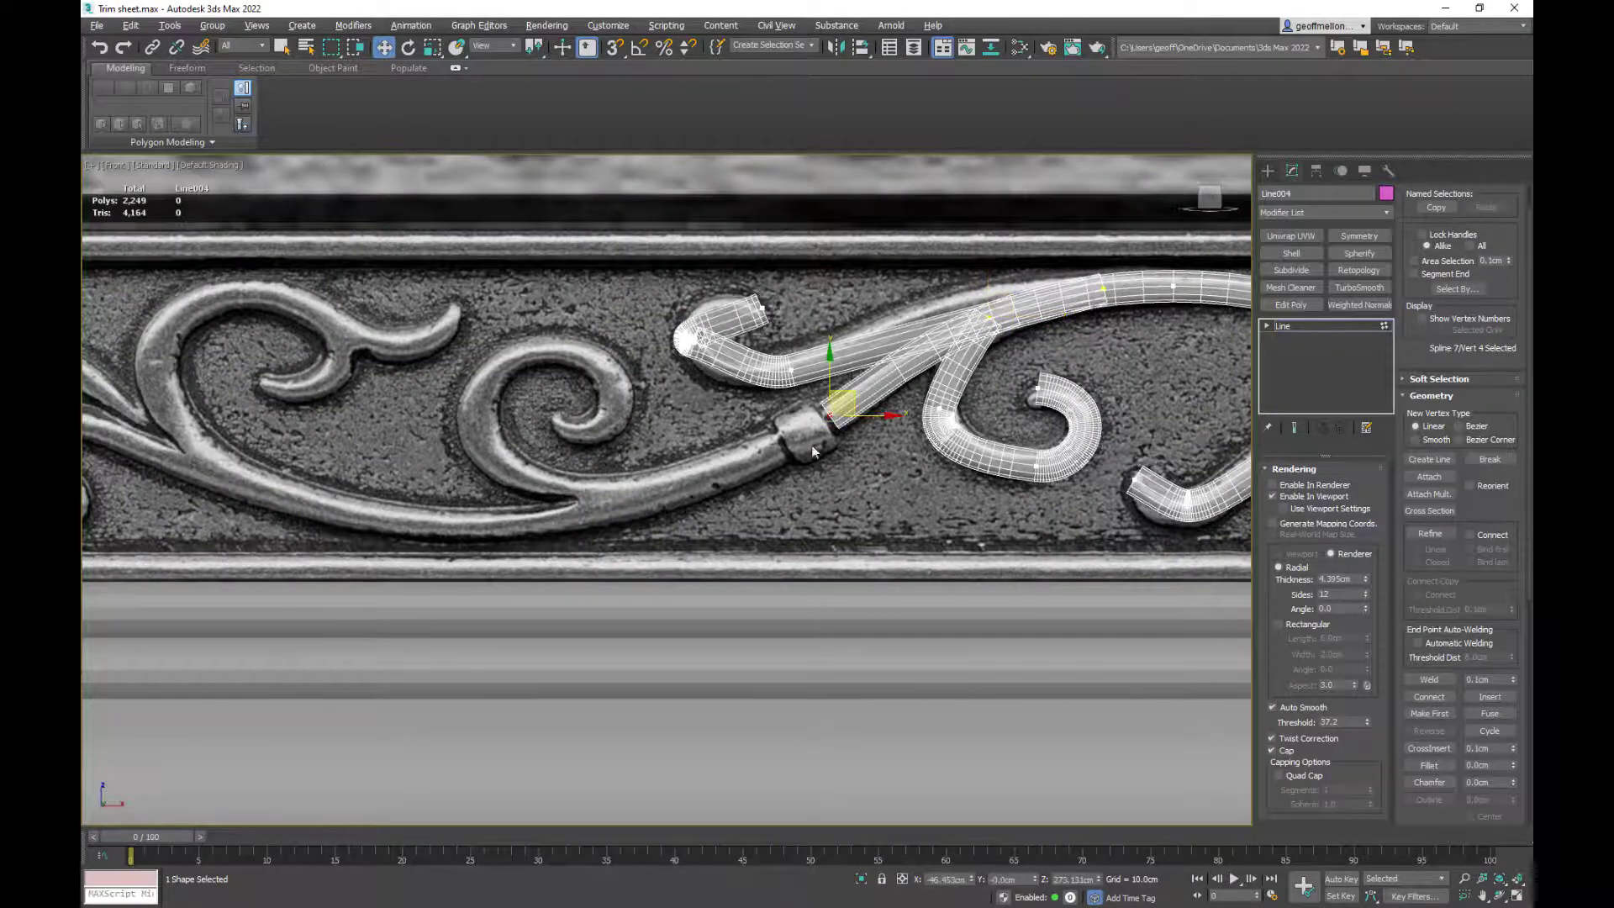
pyautogui.scroll(4, 810, 446)
pyautogui.moveTo(890, 370); pyautogui.dragTo(864, 394)
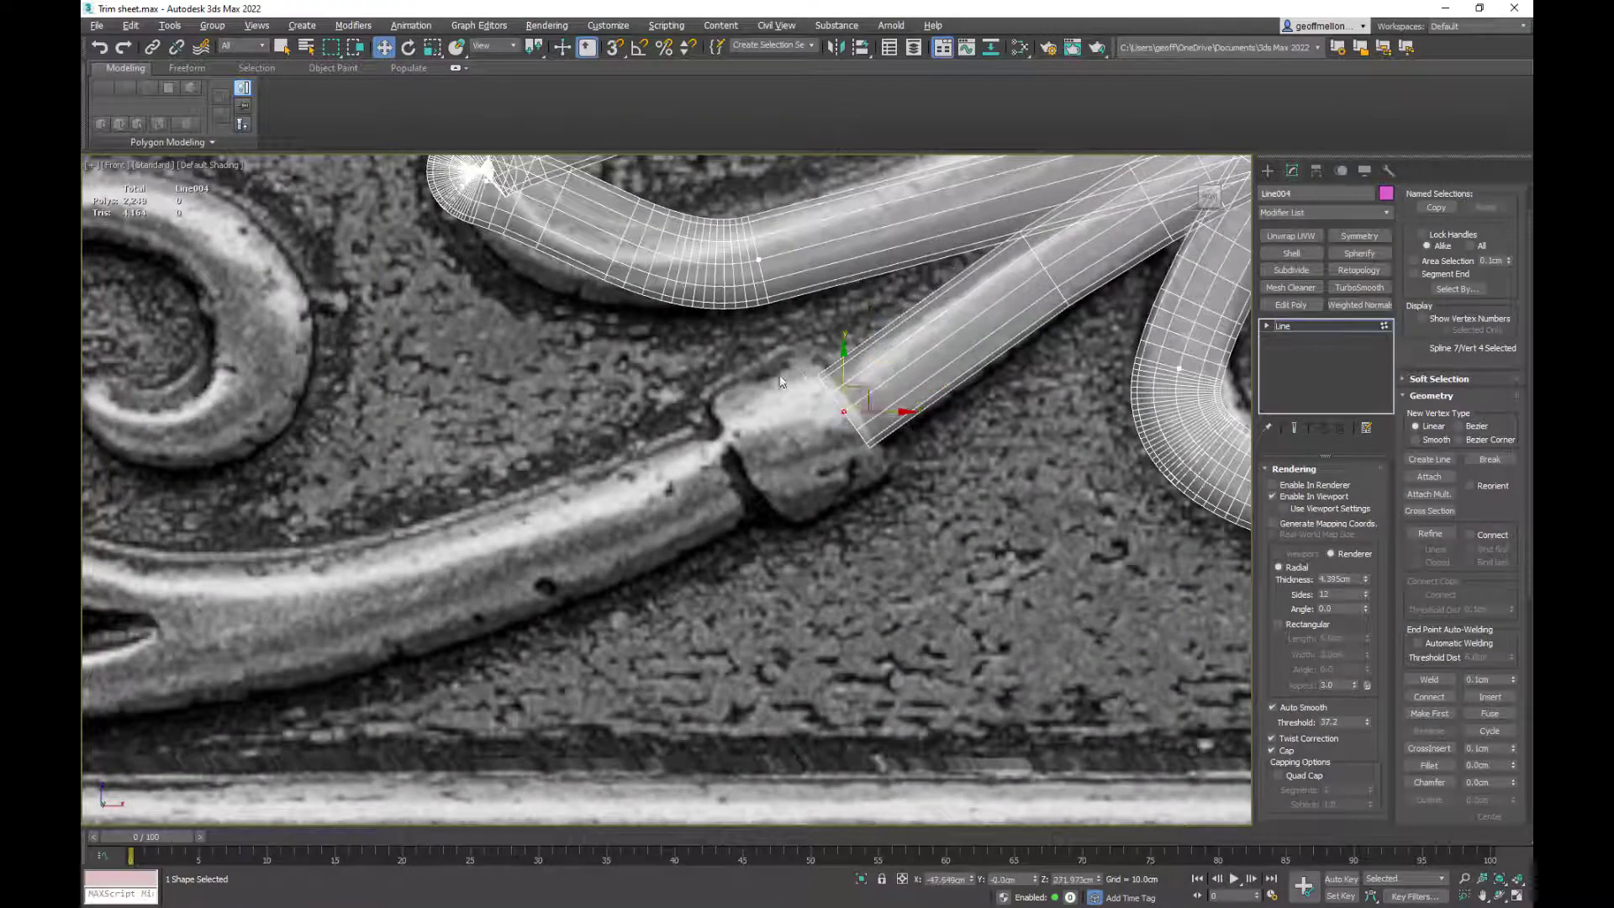
# - Round the upper hook left of the collar by adjusting its bend vertex's handle and extending the tip vertex's handle over the carved arc
pyautogui.moveTo(500, 163); pyautogui.dragTo(694, 493, button='middle')
pyautogui.click(677, 510)
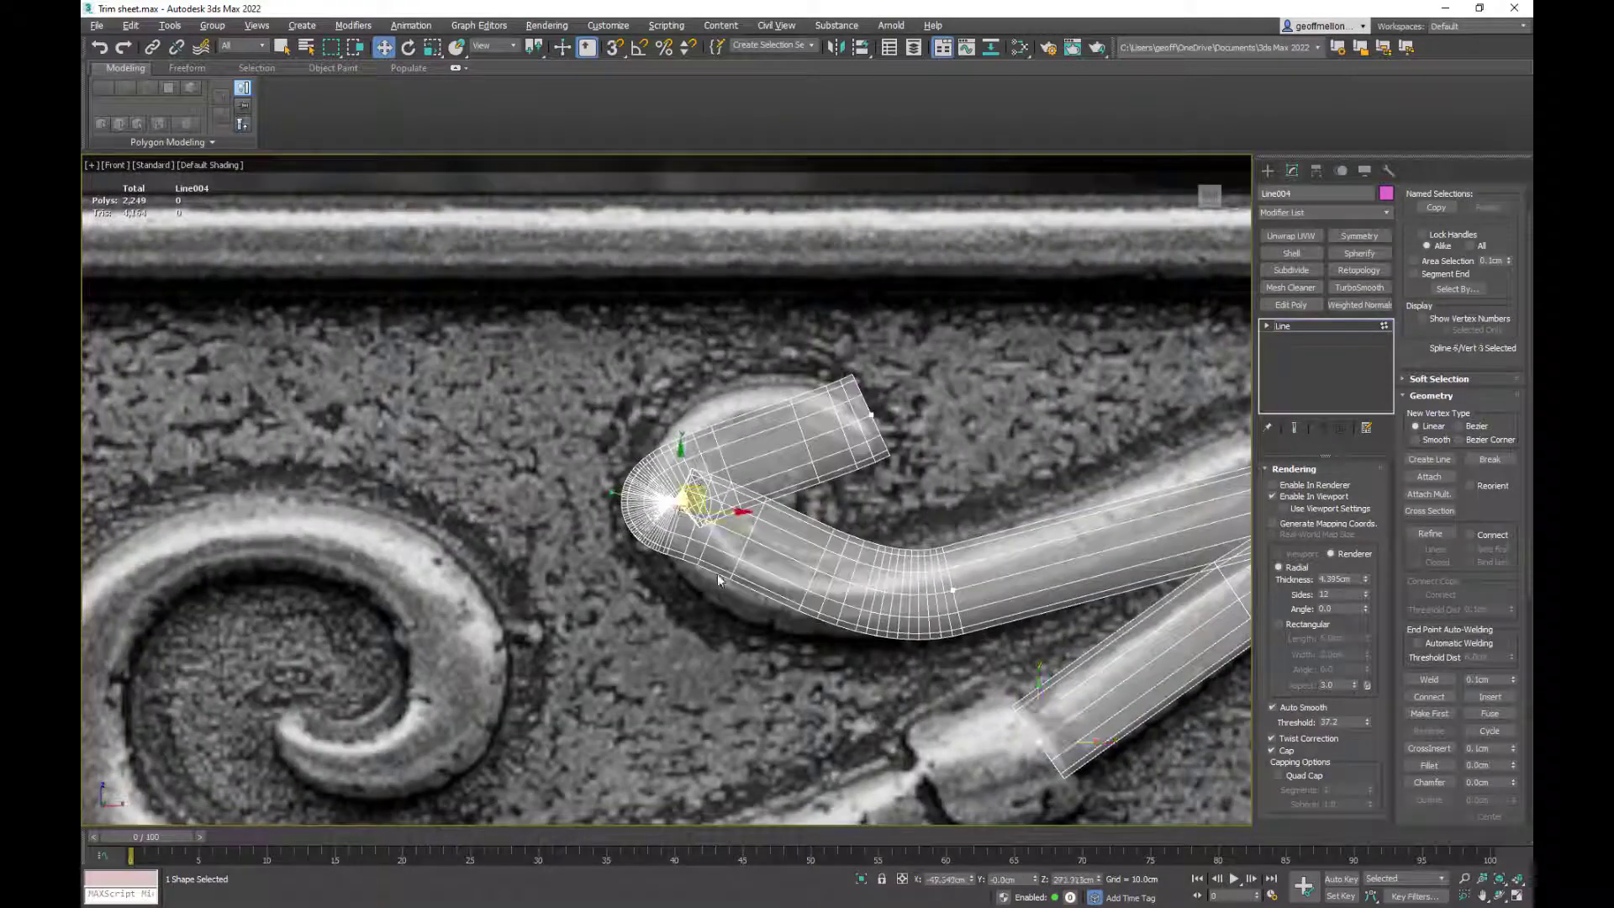
pyautogui.moveTo(766, 539); pyautogui.dragTo(679, 582)
pyautogui.click(871, 415)
pyautogui.moveTo(812, 447); pyautogui.dragTo(688, 335)
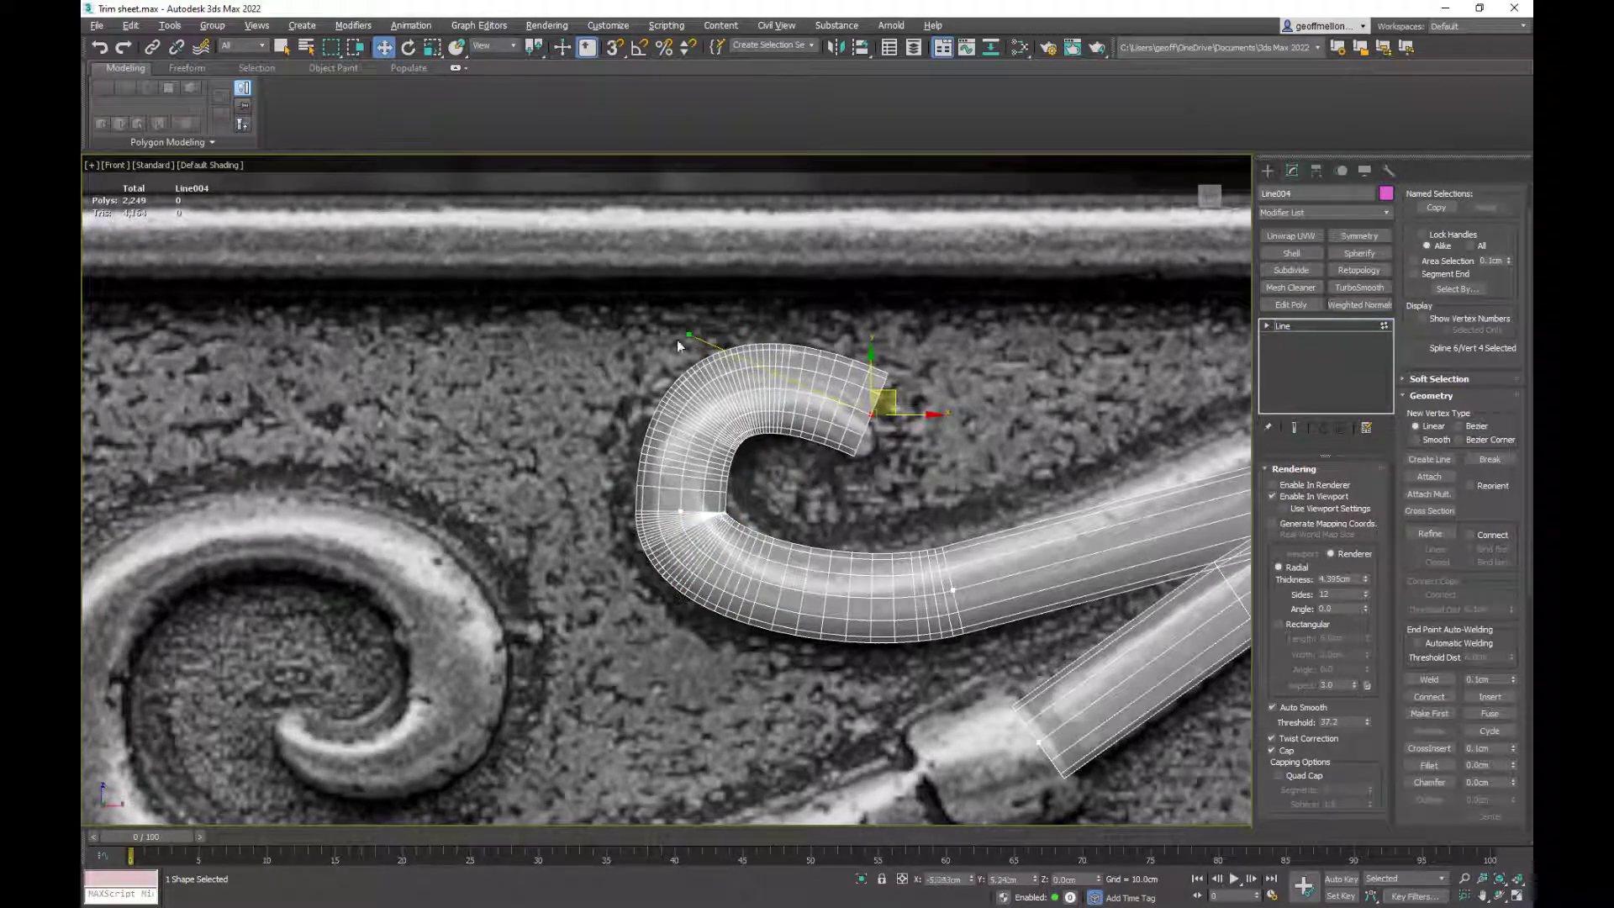
# - Move the upper hook's bend vertex outward and fine-tune its lower handle and the tip's handle to follow the carving
pyautogui.moveTo(678, 511); pyautogui.dragTo(668, 496)
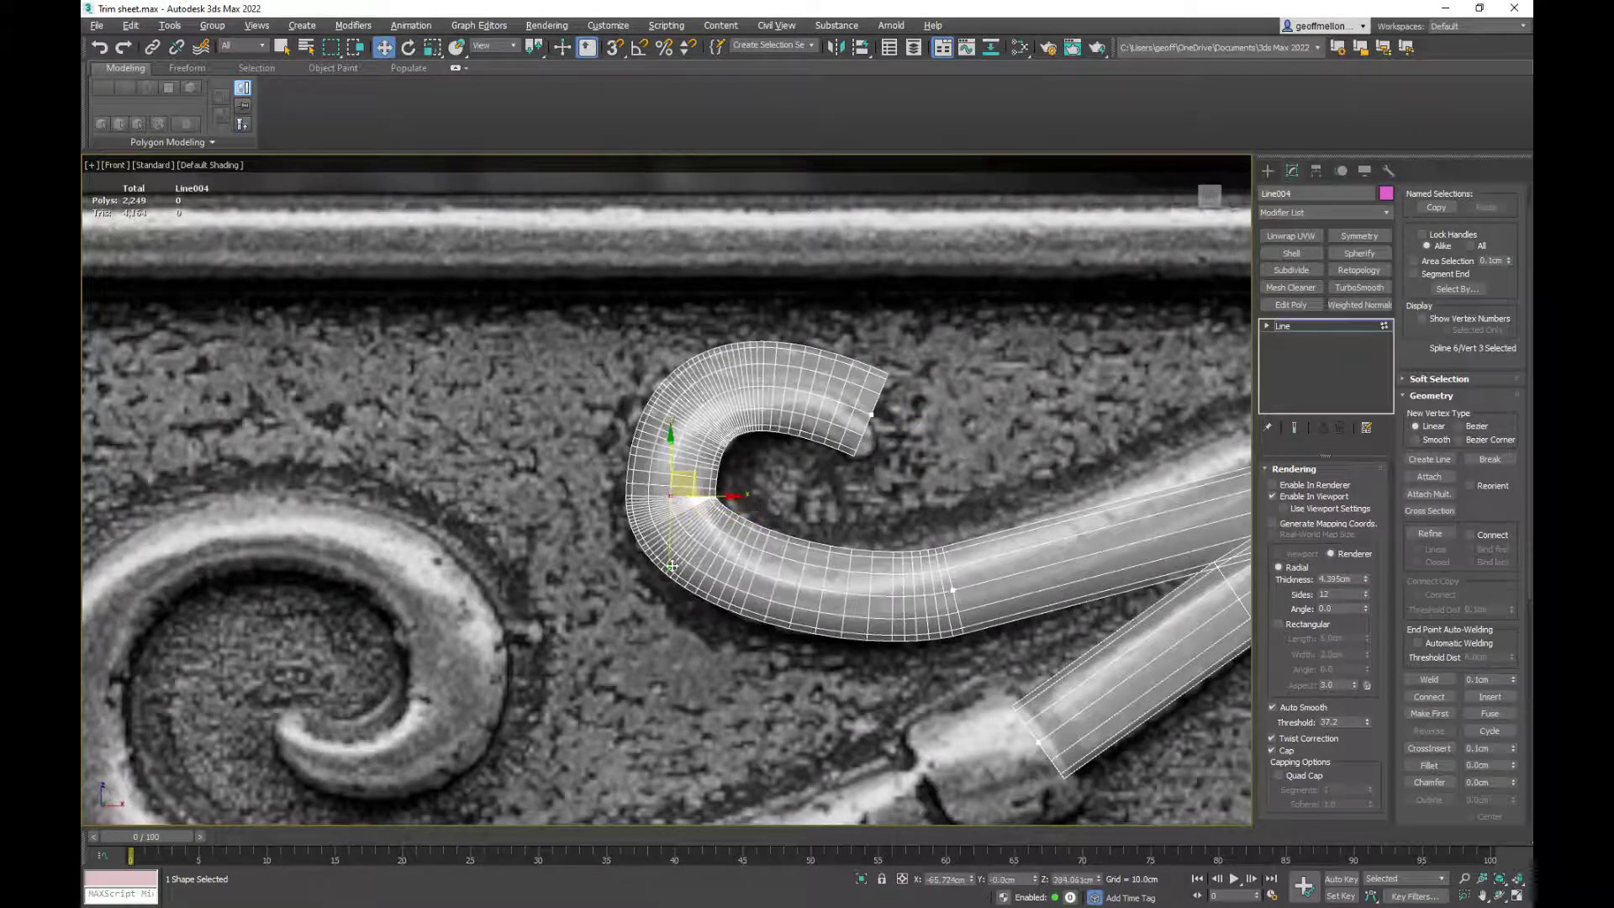
pyautogui.moveTo(673, 566); pyautogui.dragTo(706, 566)
pyautogui.moveTo(701, 570); pyautogui.dragTo(706, 570)
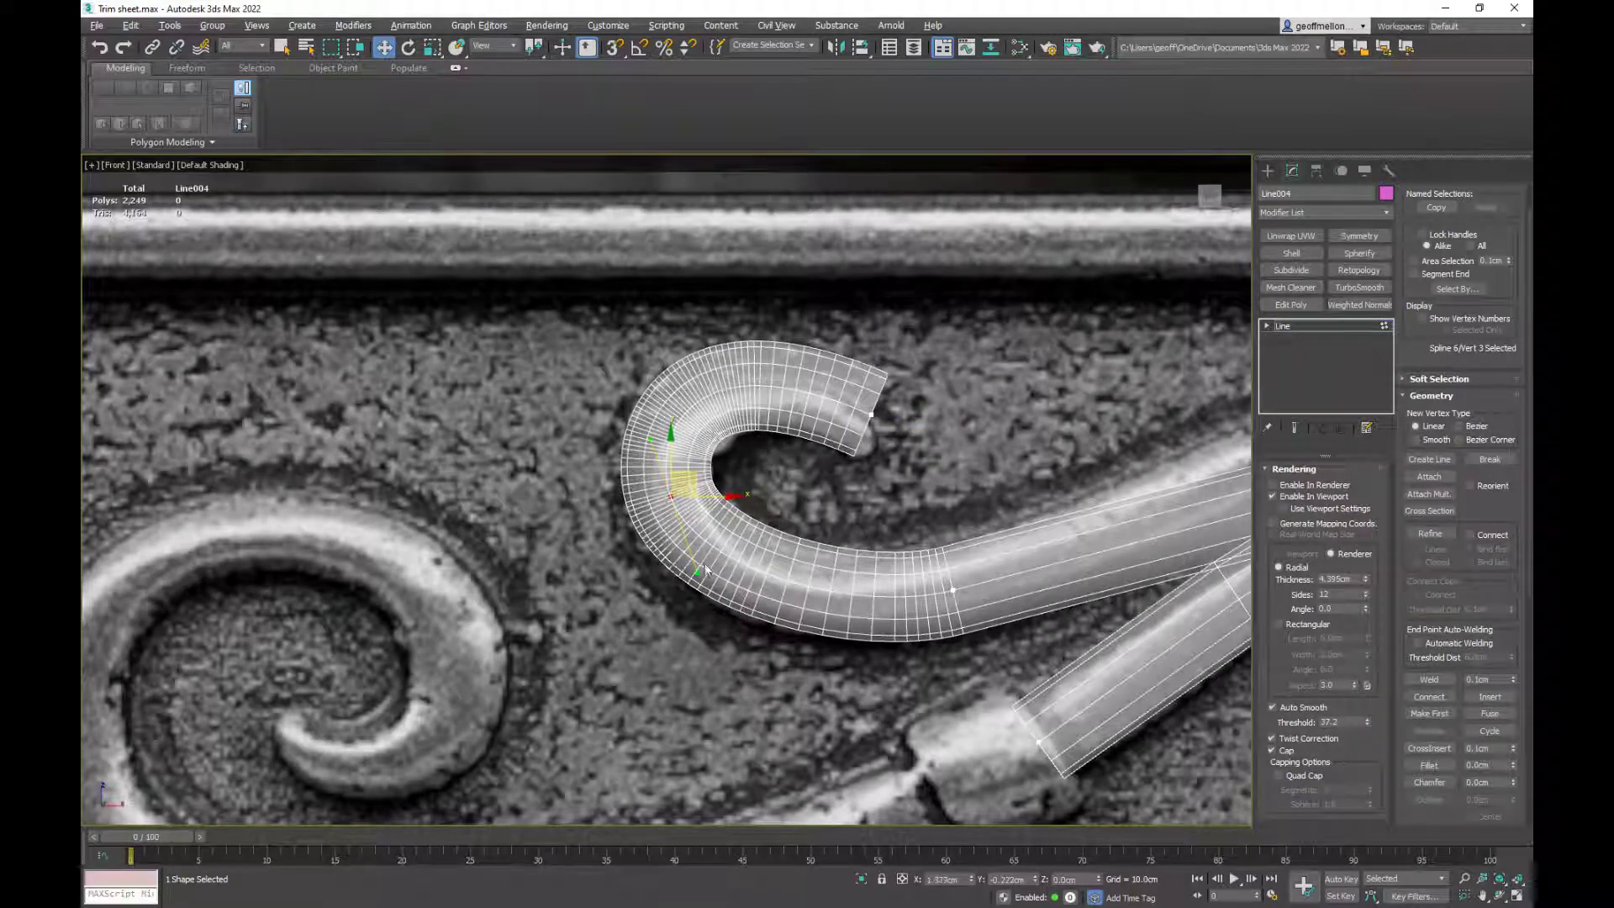
pyautogui.click(870, 413)
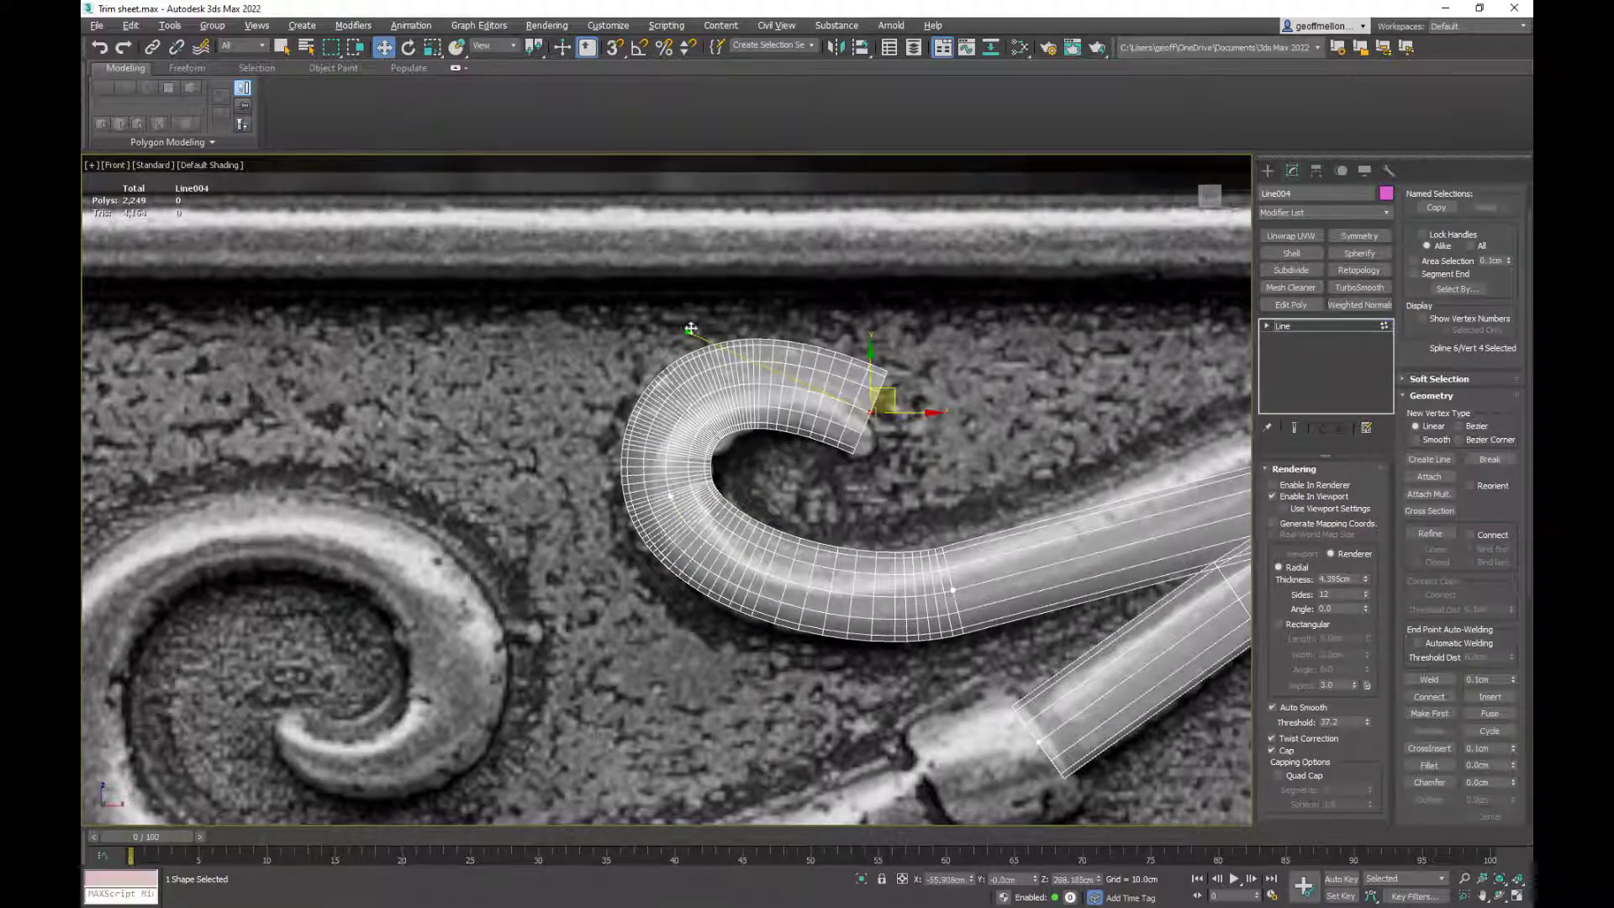
pyautogui.click(694, 335)
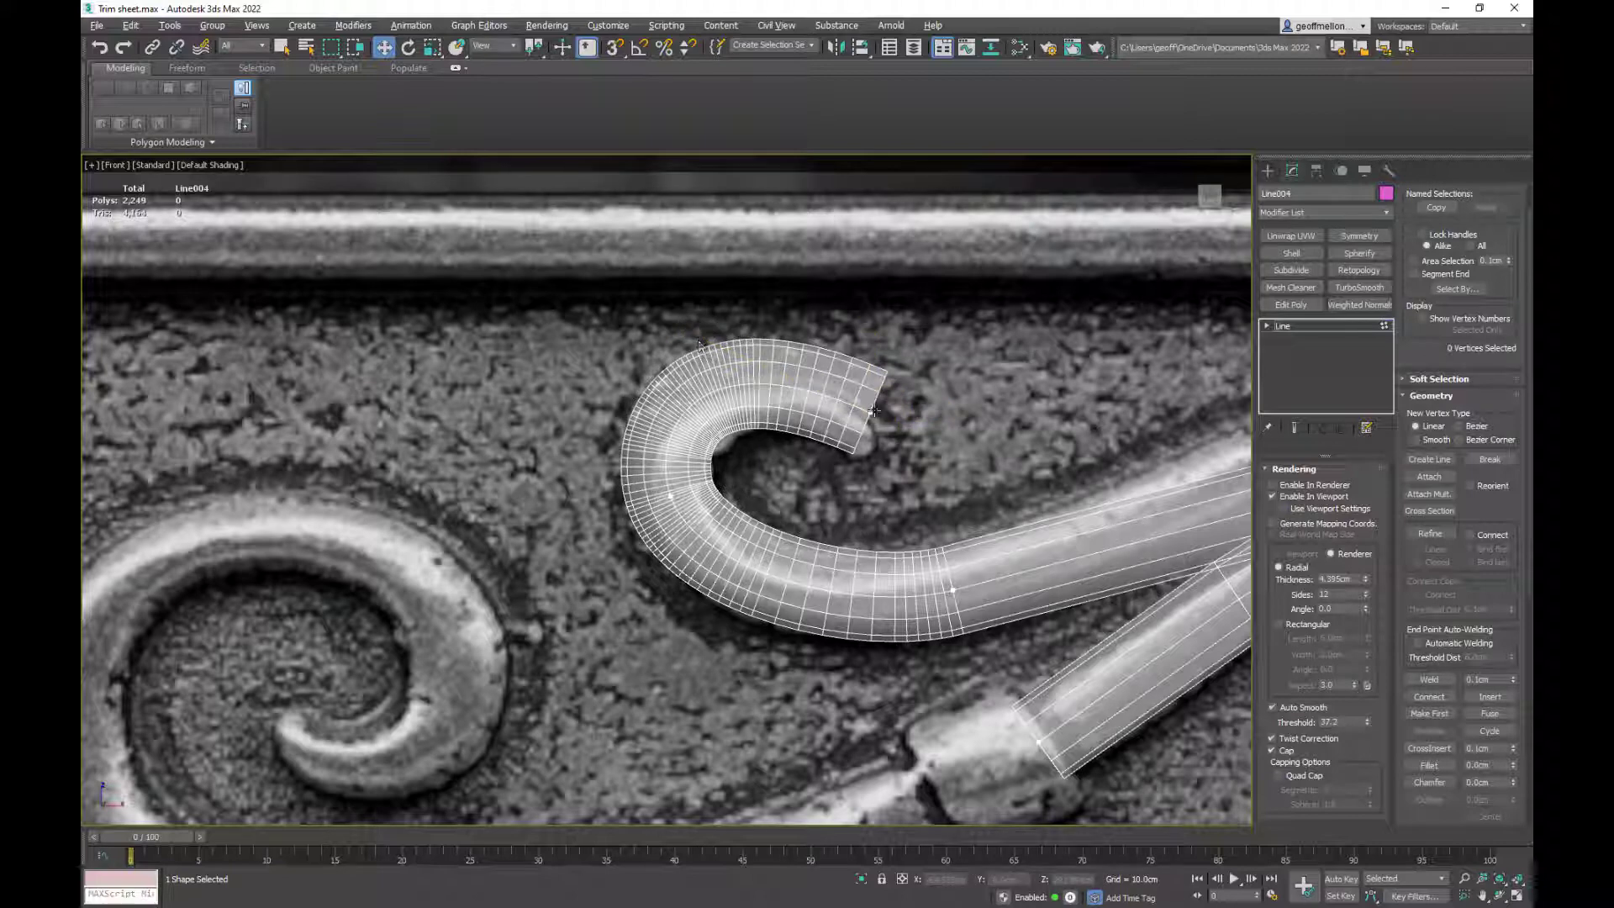
pyautogui.moveTo(688, 336)
pyautogui.mouseDown()
pyautogui.moveTo(725, 327)
pyautogui.moveTo(703, 330)
pyautogui.mouseUp()
# - Slide the upper hook branch's starting vertex down the main stem and convert it to Bezier
pyautogui.moveTo(1000, 510); pyautogui.dragTo(763, 413, button='middle')
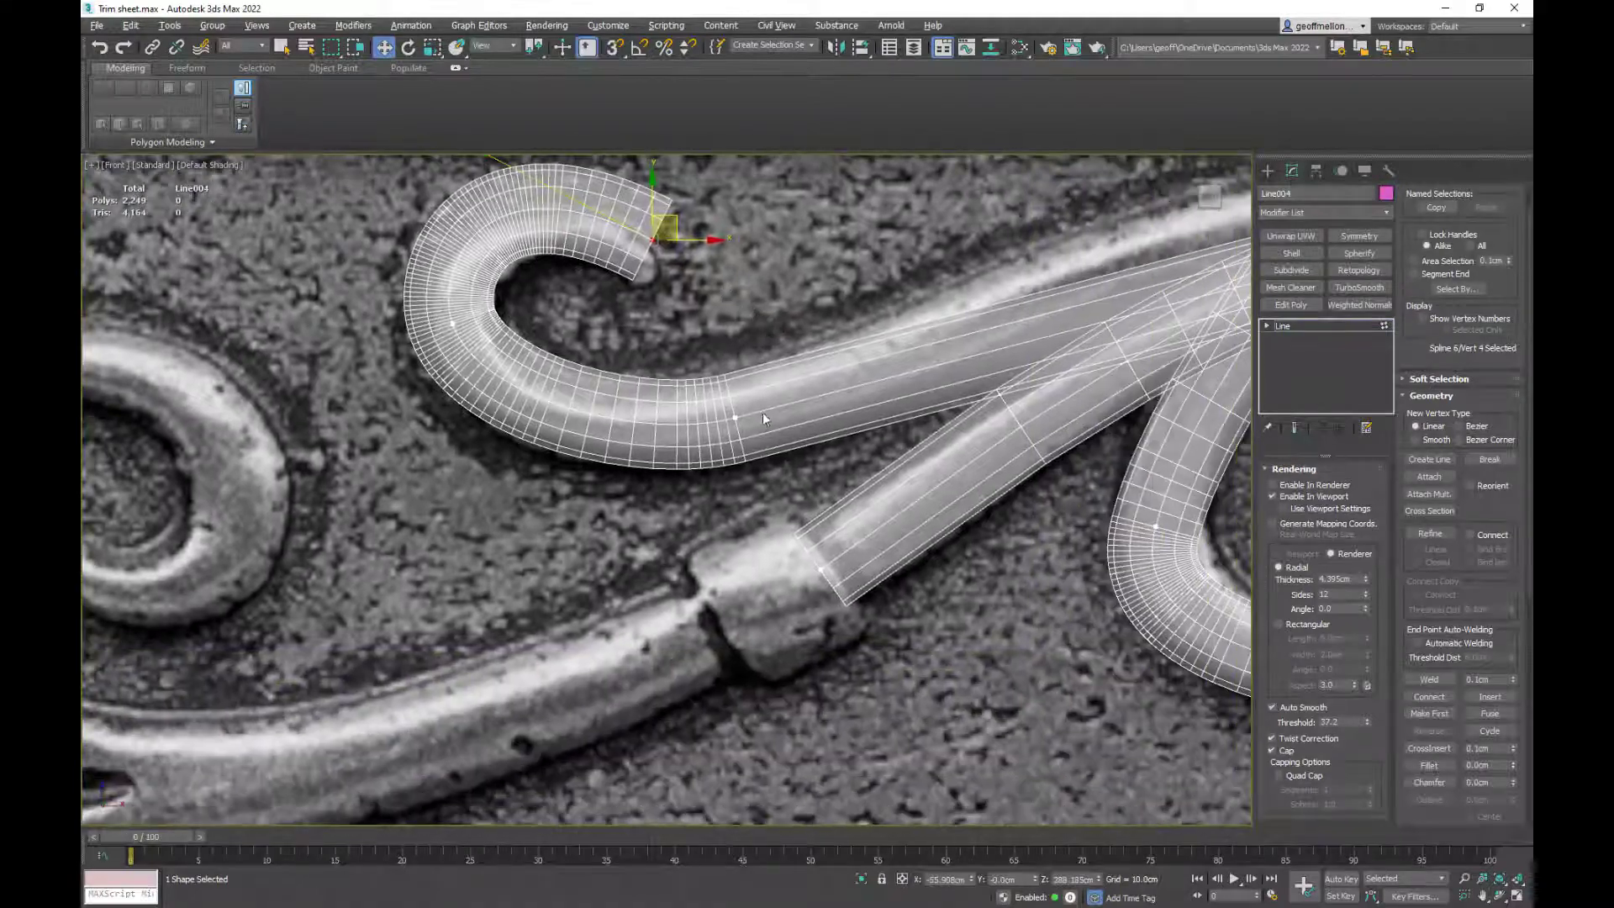
pyautogui.moveTo(1025, 392); pyautogui.dragTo(462, 603, button='middle')
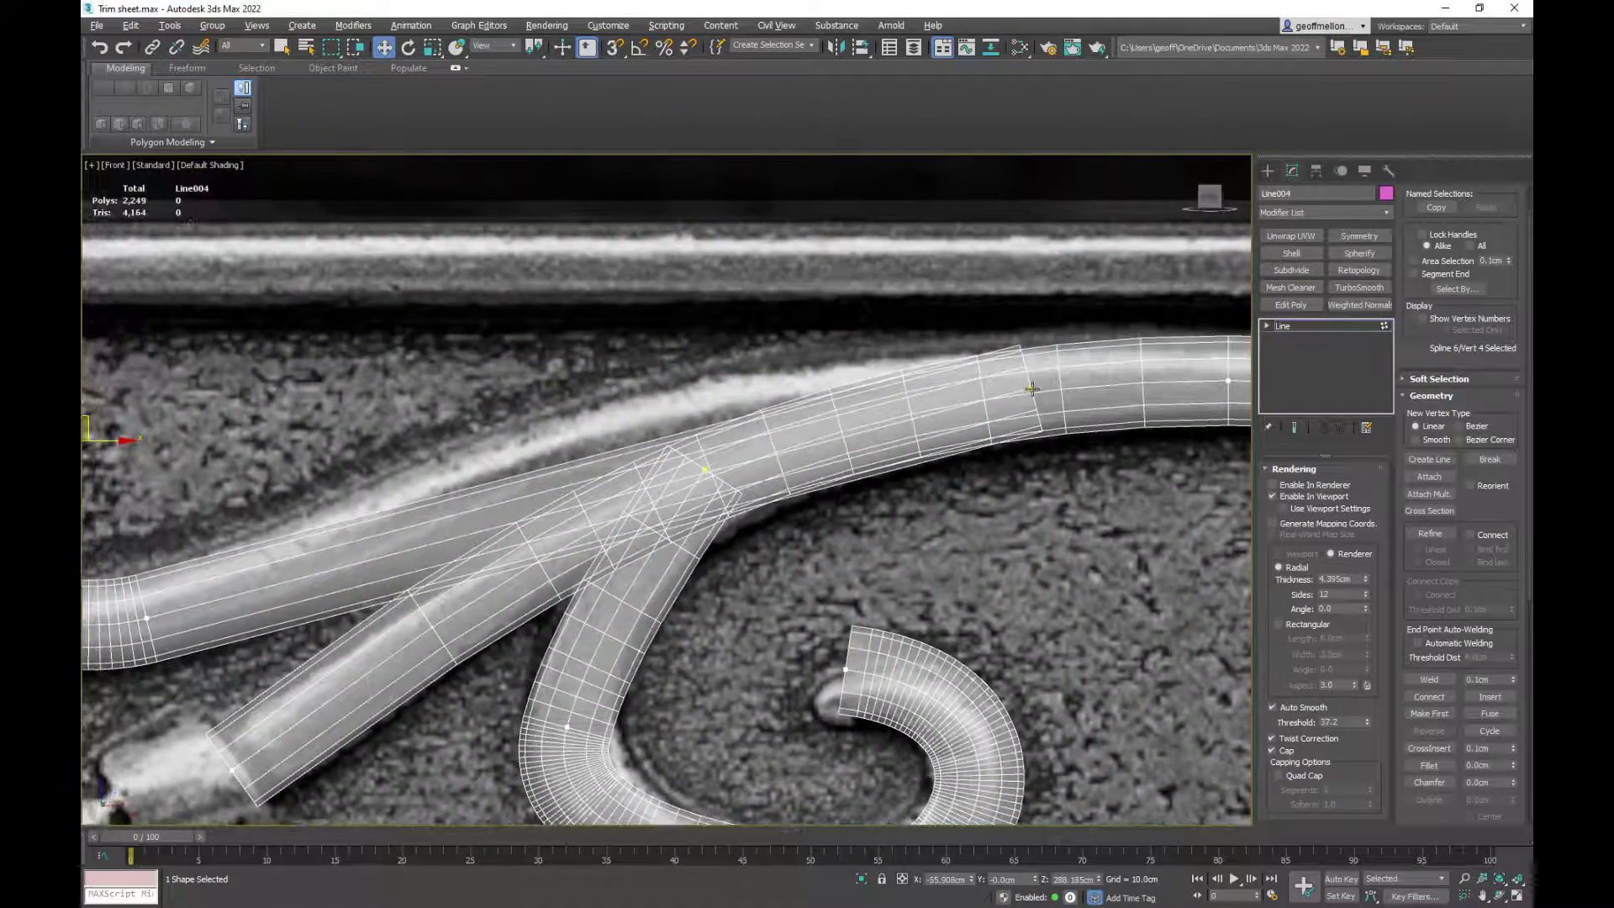
pyautogui.click(1032, 388)
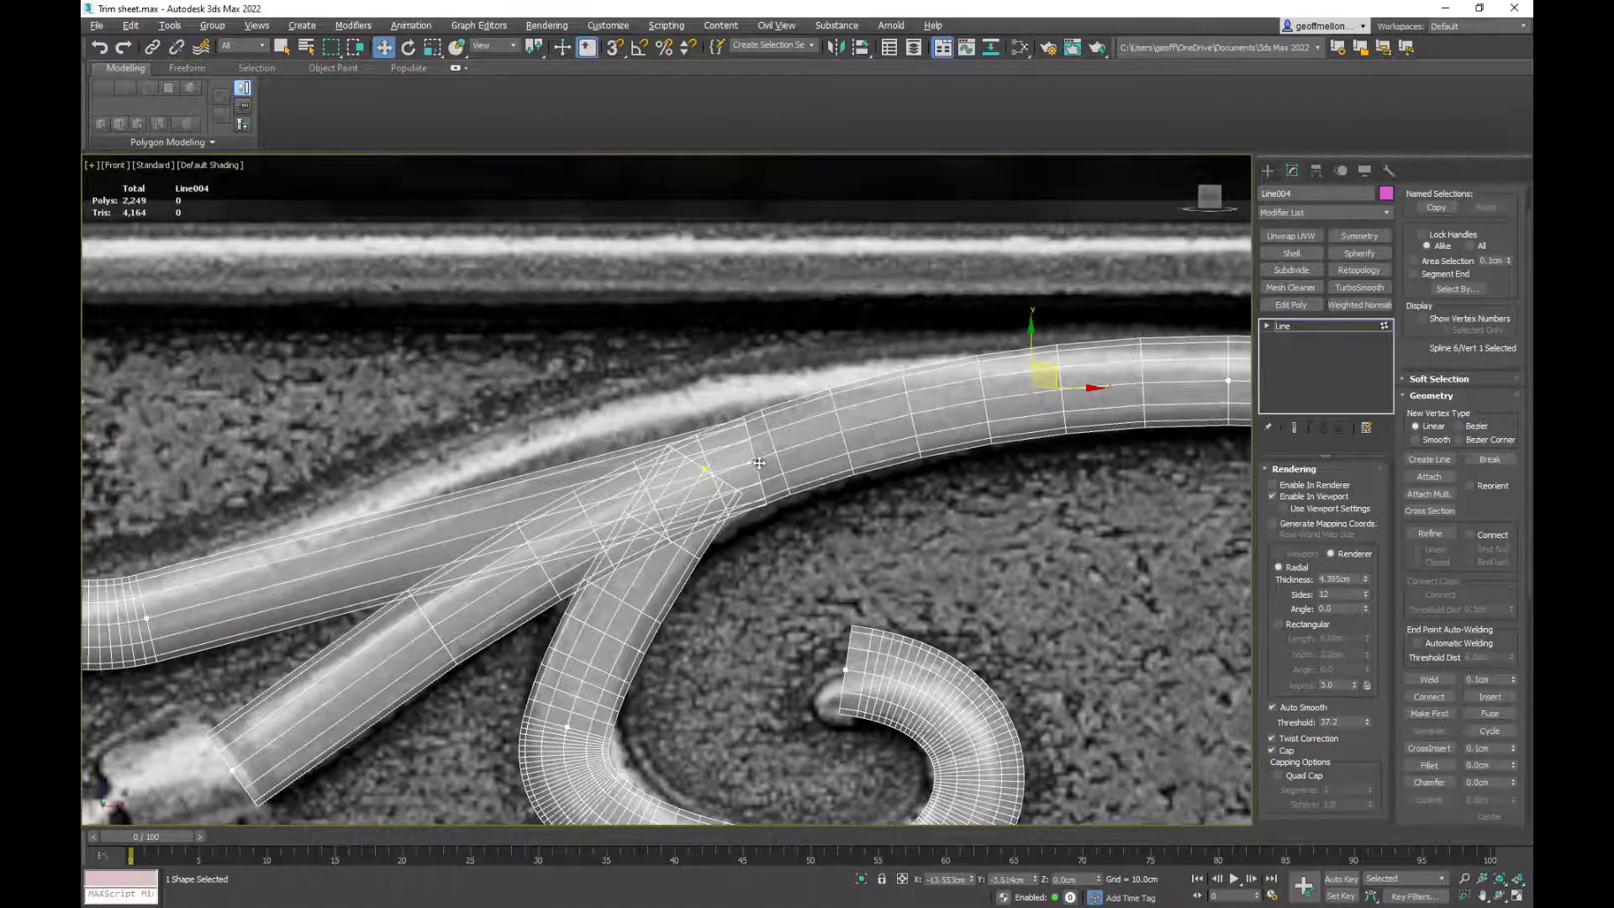
pyautogui.moveTo(556, 431); pyautogui.dragTo(823, 391, button='middle')
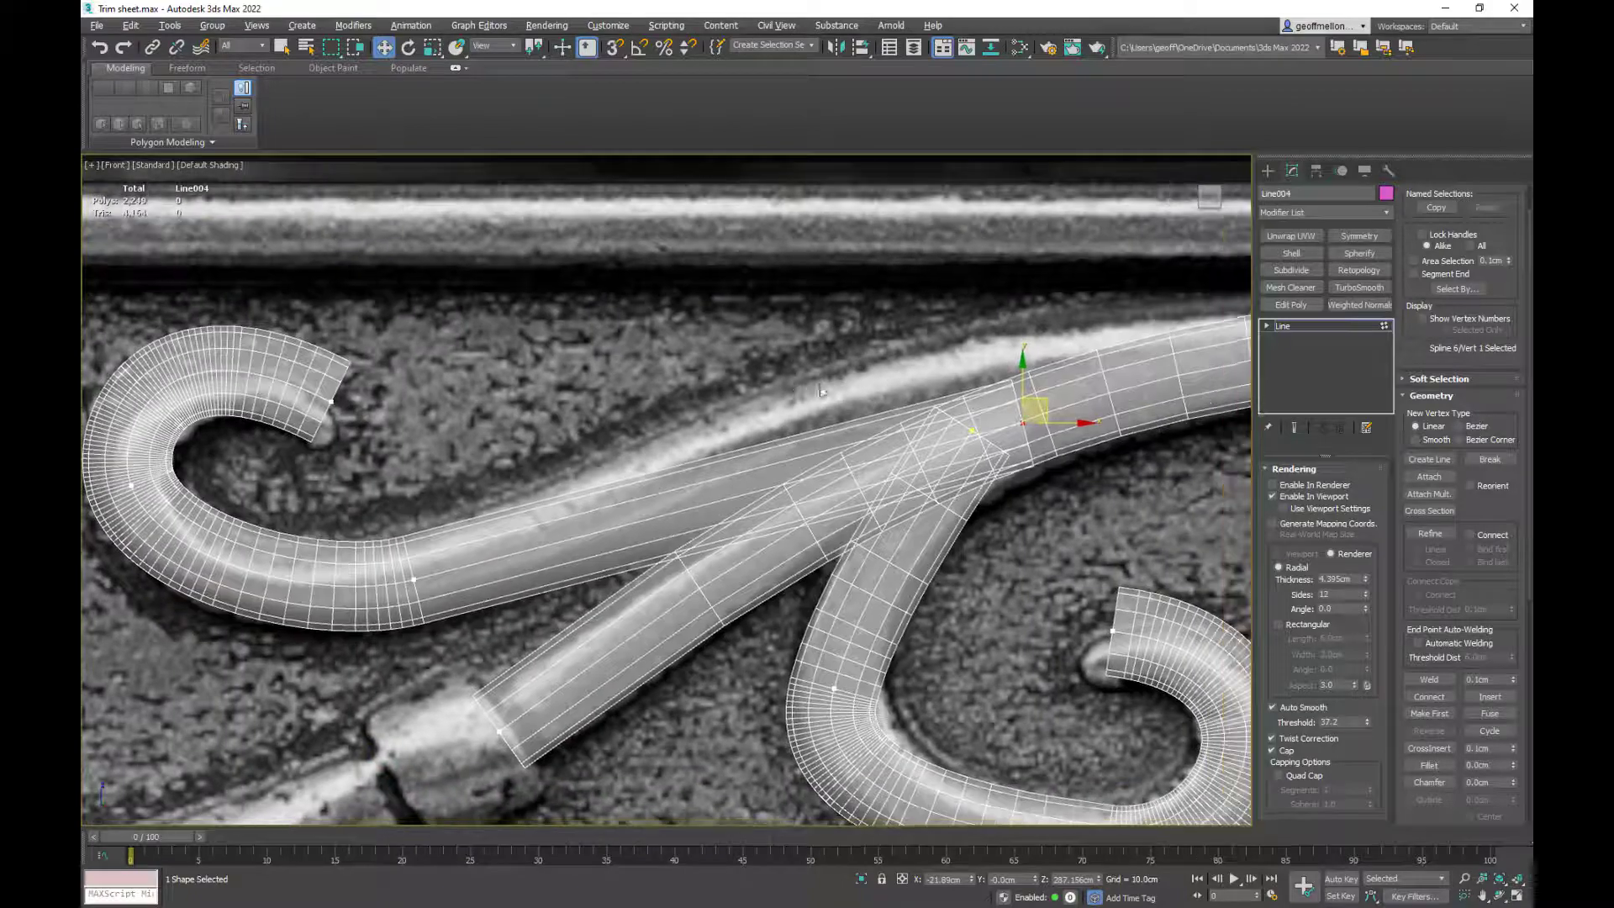
pyautogui.rightClick(1029, 419)
pyautogui.click(966, 324)
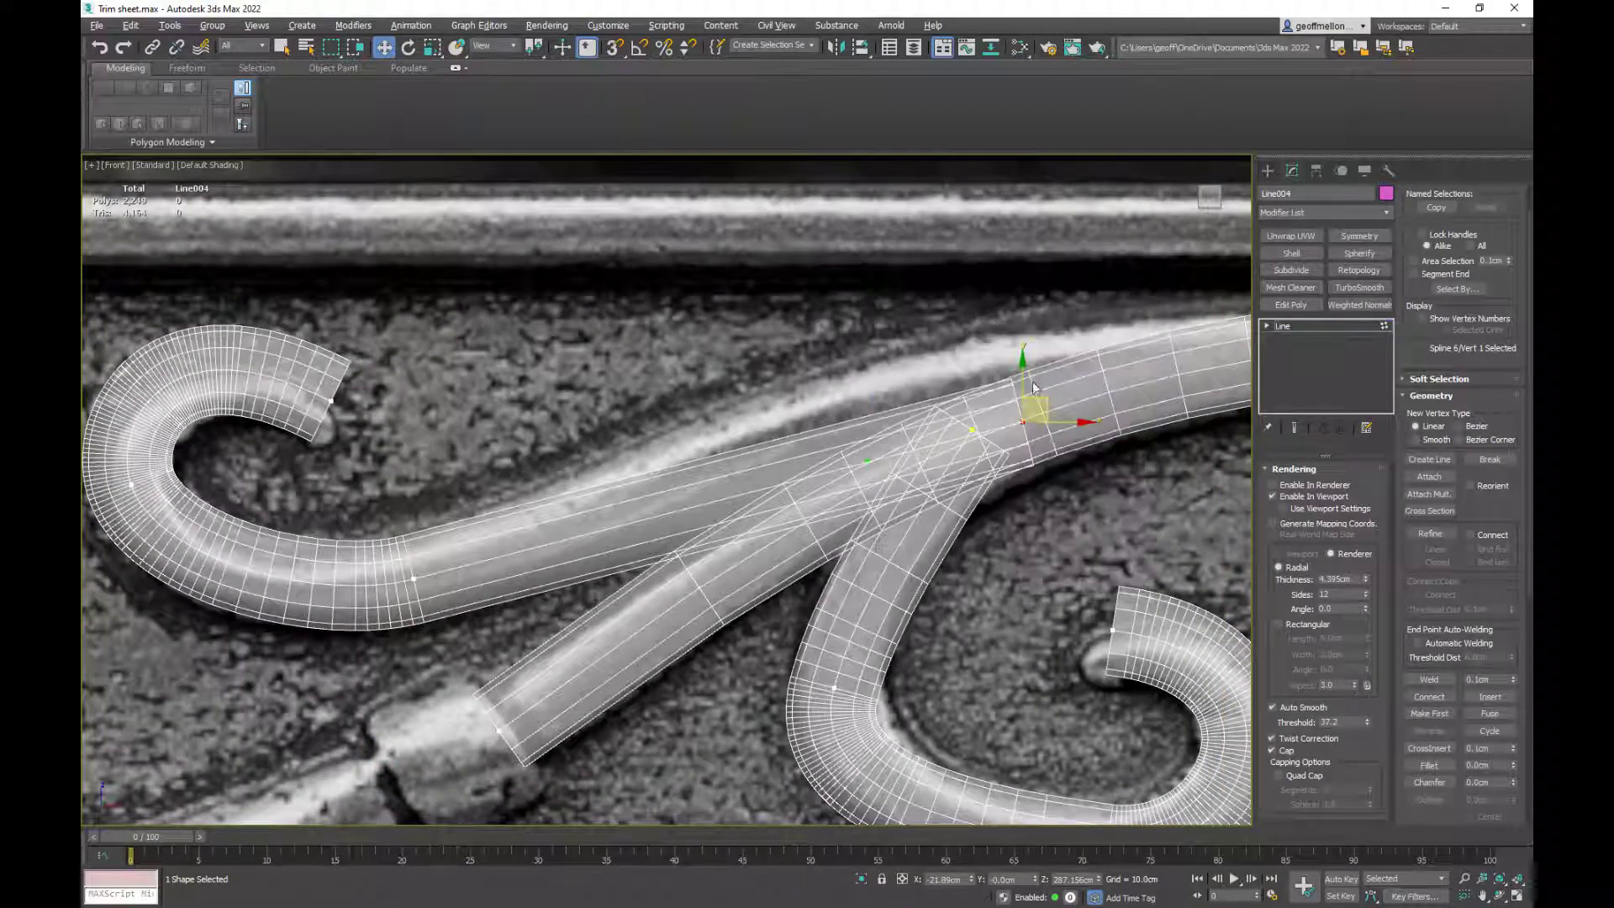
# - Move the branch's starting vertex farther up the main stem and stretch its Bezier handle so the branch follows the carved upper curve
pyautogui.moveTo(1046, 412); pyautogui.dragTo(1275, 355)
pyautogui.moveTo(1163, 336); pyautogui.dragTo(741, 444, button='middle')
pyautogui.moveTo(849, 458); pyautogui.dragTo(893, 438)
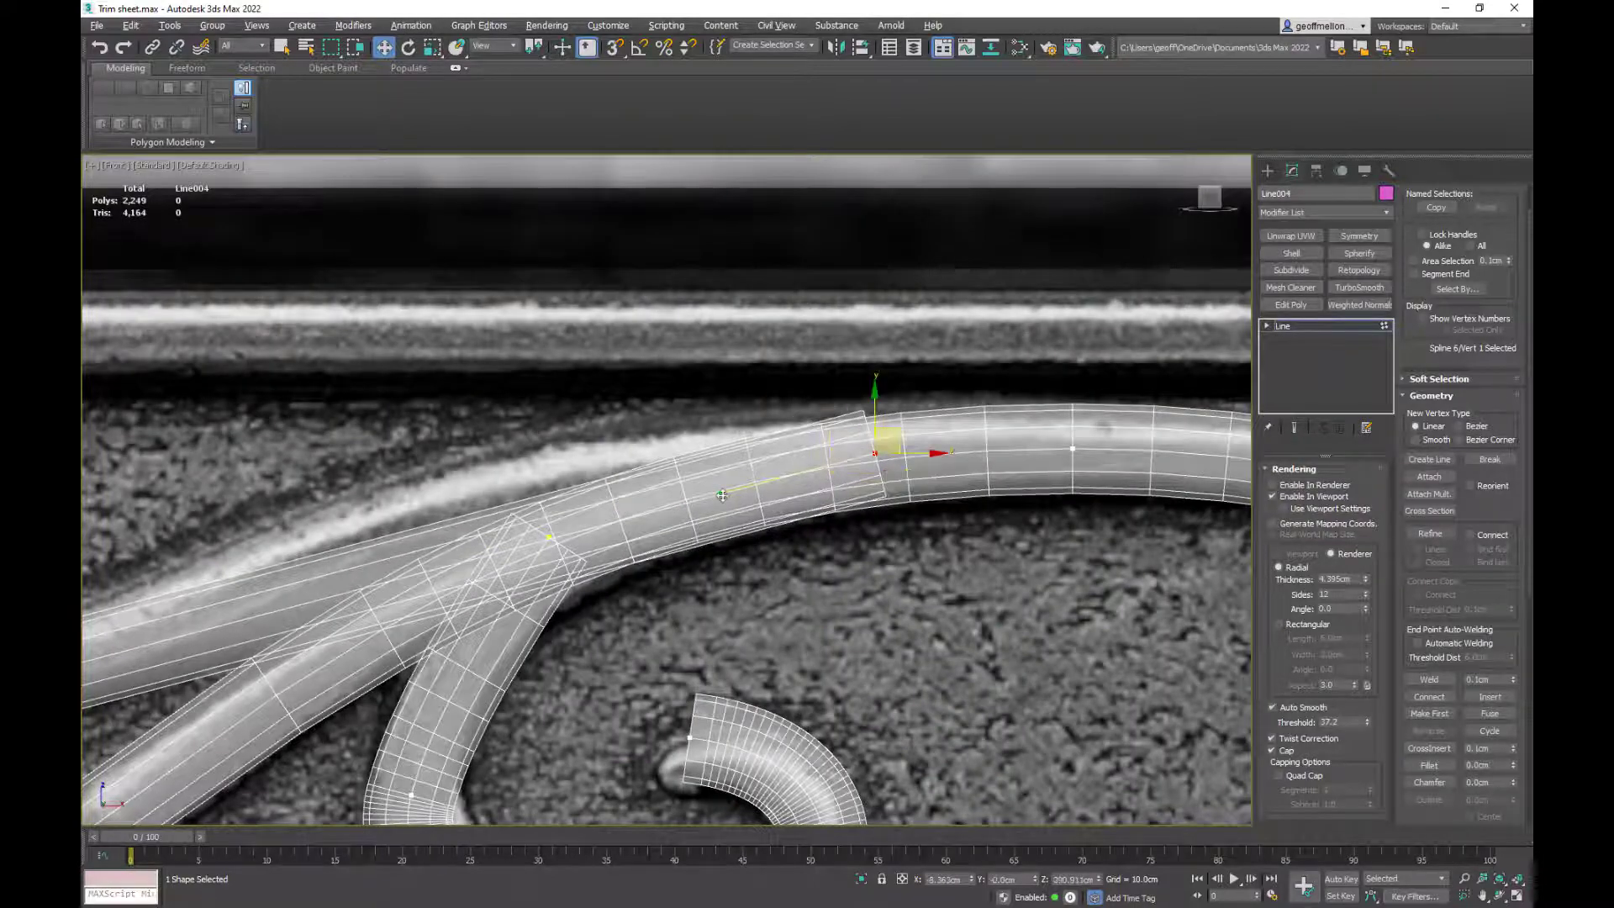
pyautogui.moveTo(720, 493); pyautogui.dragTo(333, 450)
pyautogui.moveTo(500, 445); pyautogui.dragTo(915, 314, button='middle')
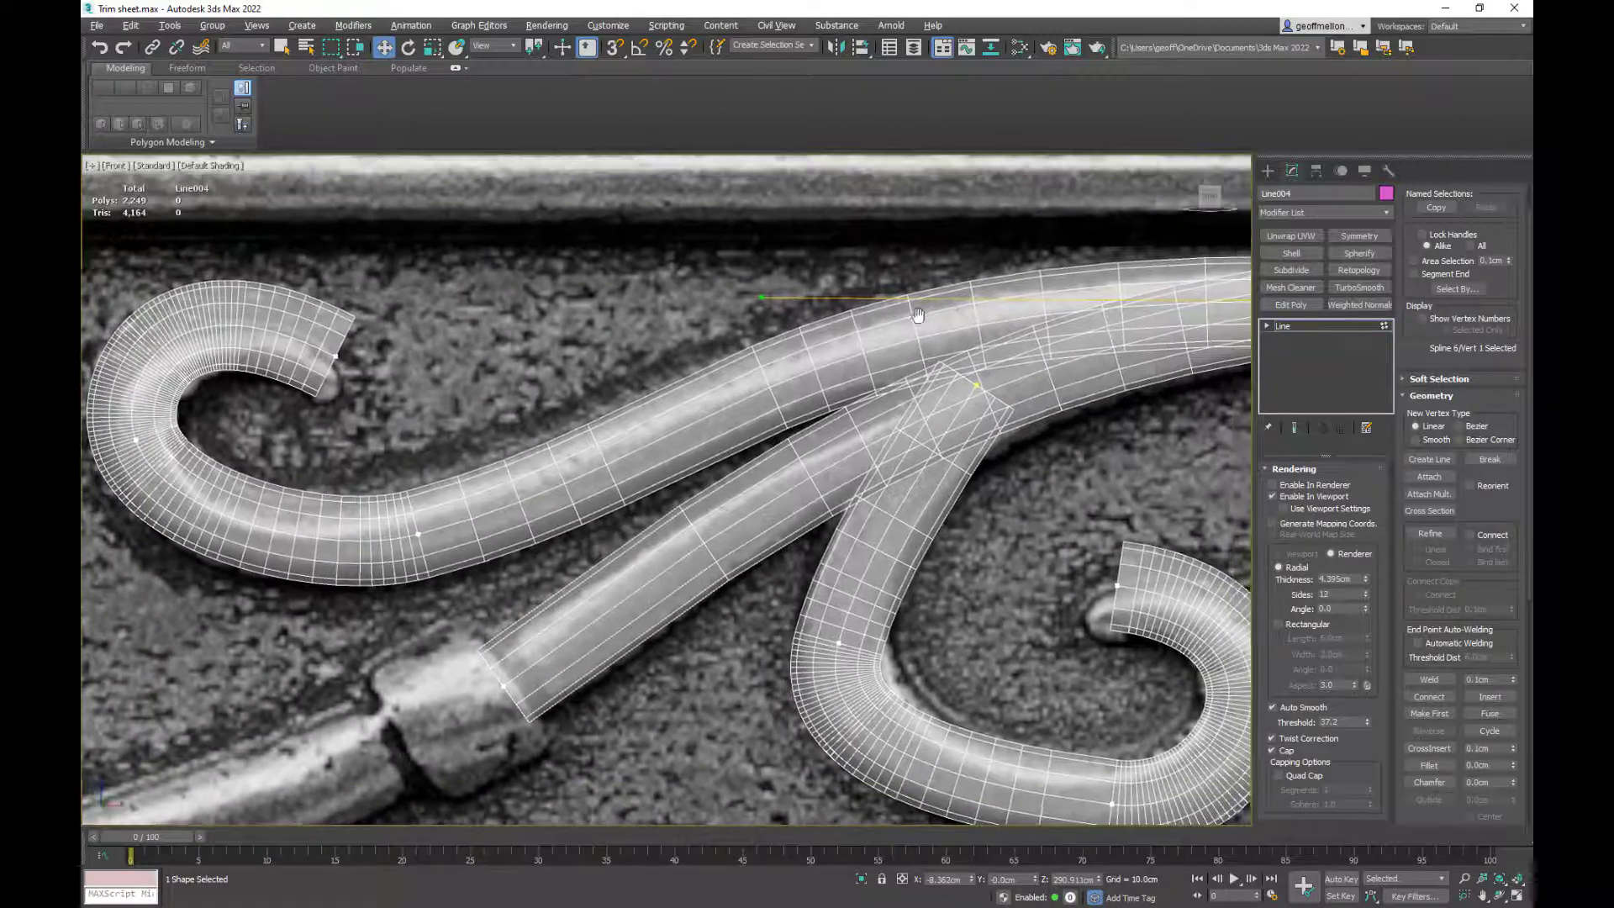
# - Reshape the first half of the large spiral by adjusting its top and left bend vertices and shifting its starting vertex onto the stem
pyautogui.scroll(-3, 914, 314)
pyautogui.moveTo(980, 385); pyautogui.dragTo(328, 440, button='middle')
pyautogui.moveTo(1128, 540); pyautogui.dragTo(810, 545, button='middle')
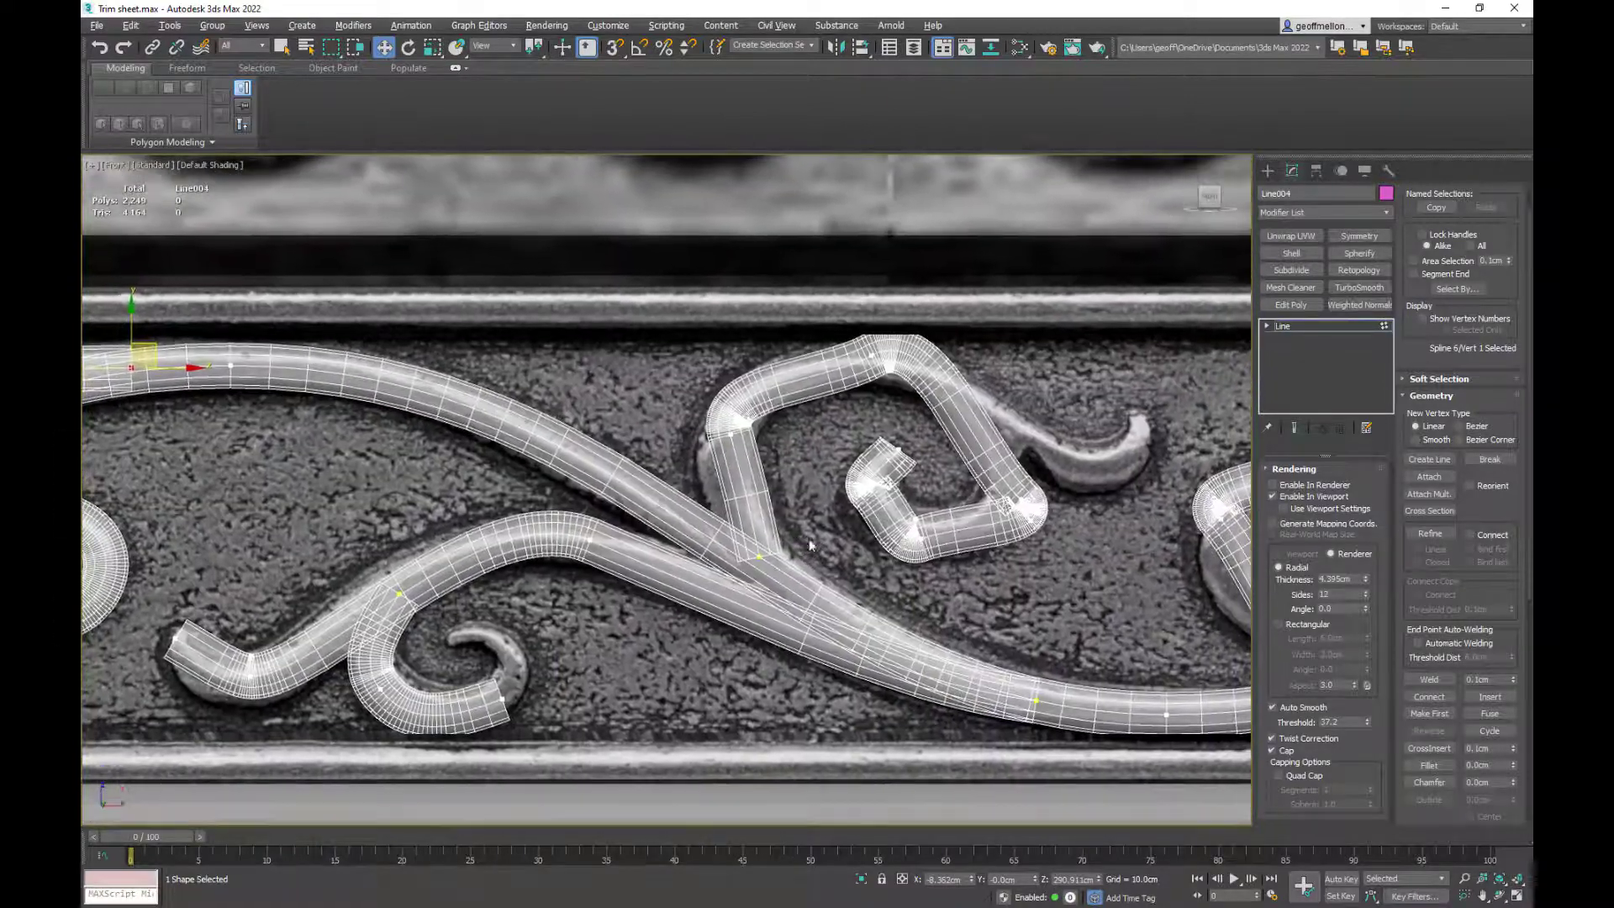
pyautogui.click(867, 357)
pyautogui.moveTo(885, 347); pyautogui.dragTo(930, 372)
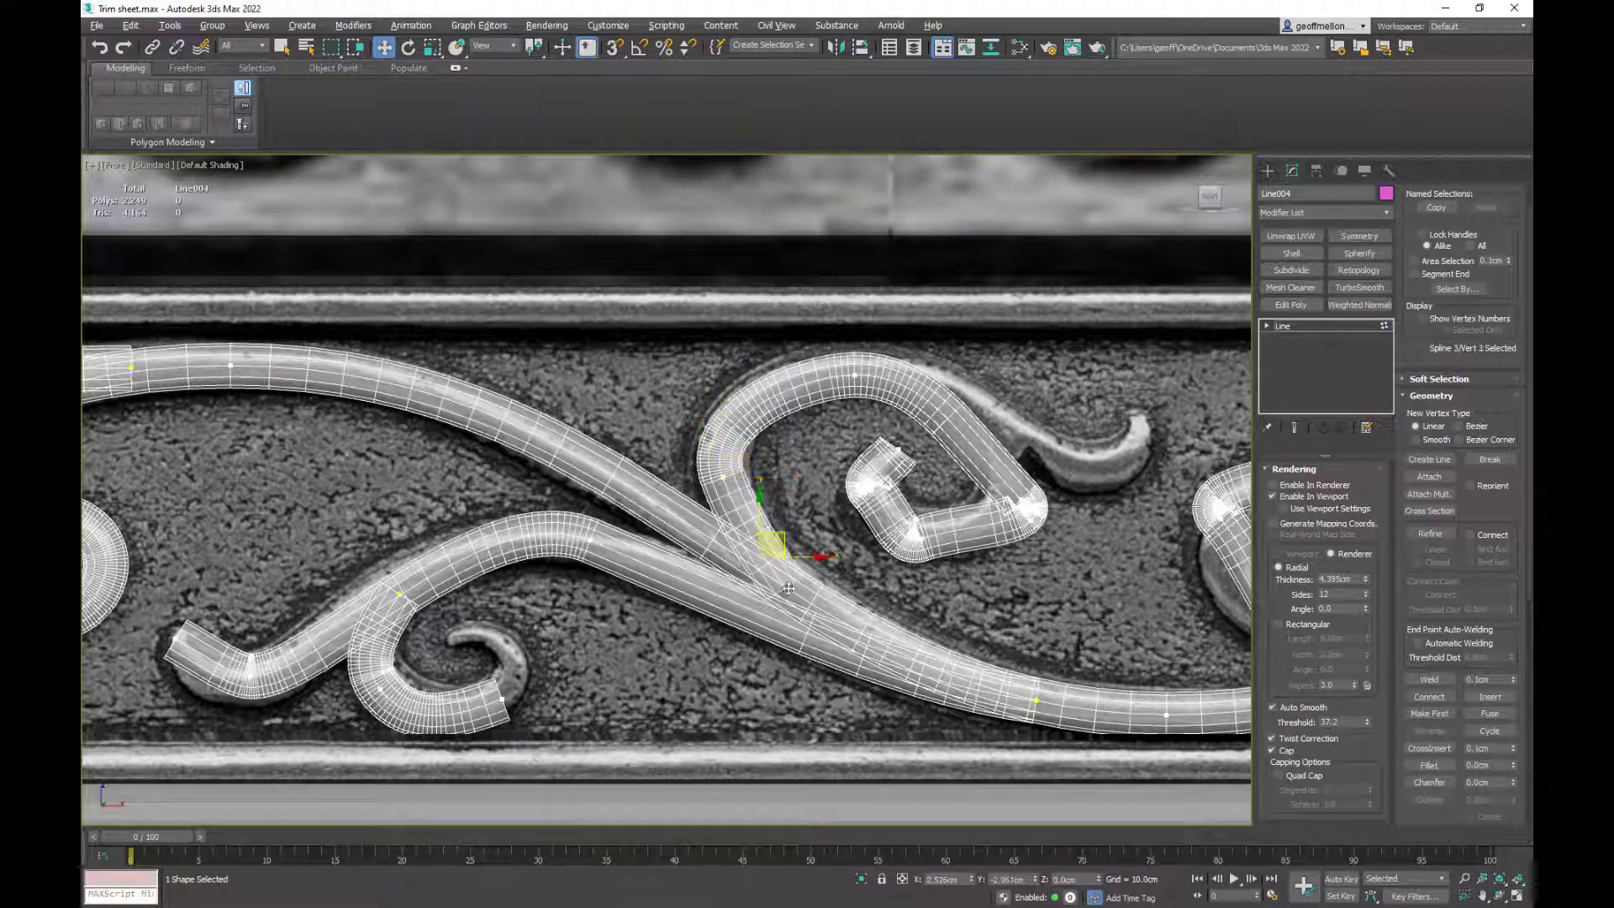
pyautogui.moveTo(723, 475); pyautogui.dragTo(745, 442)
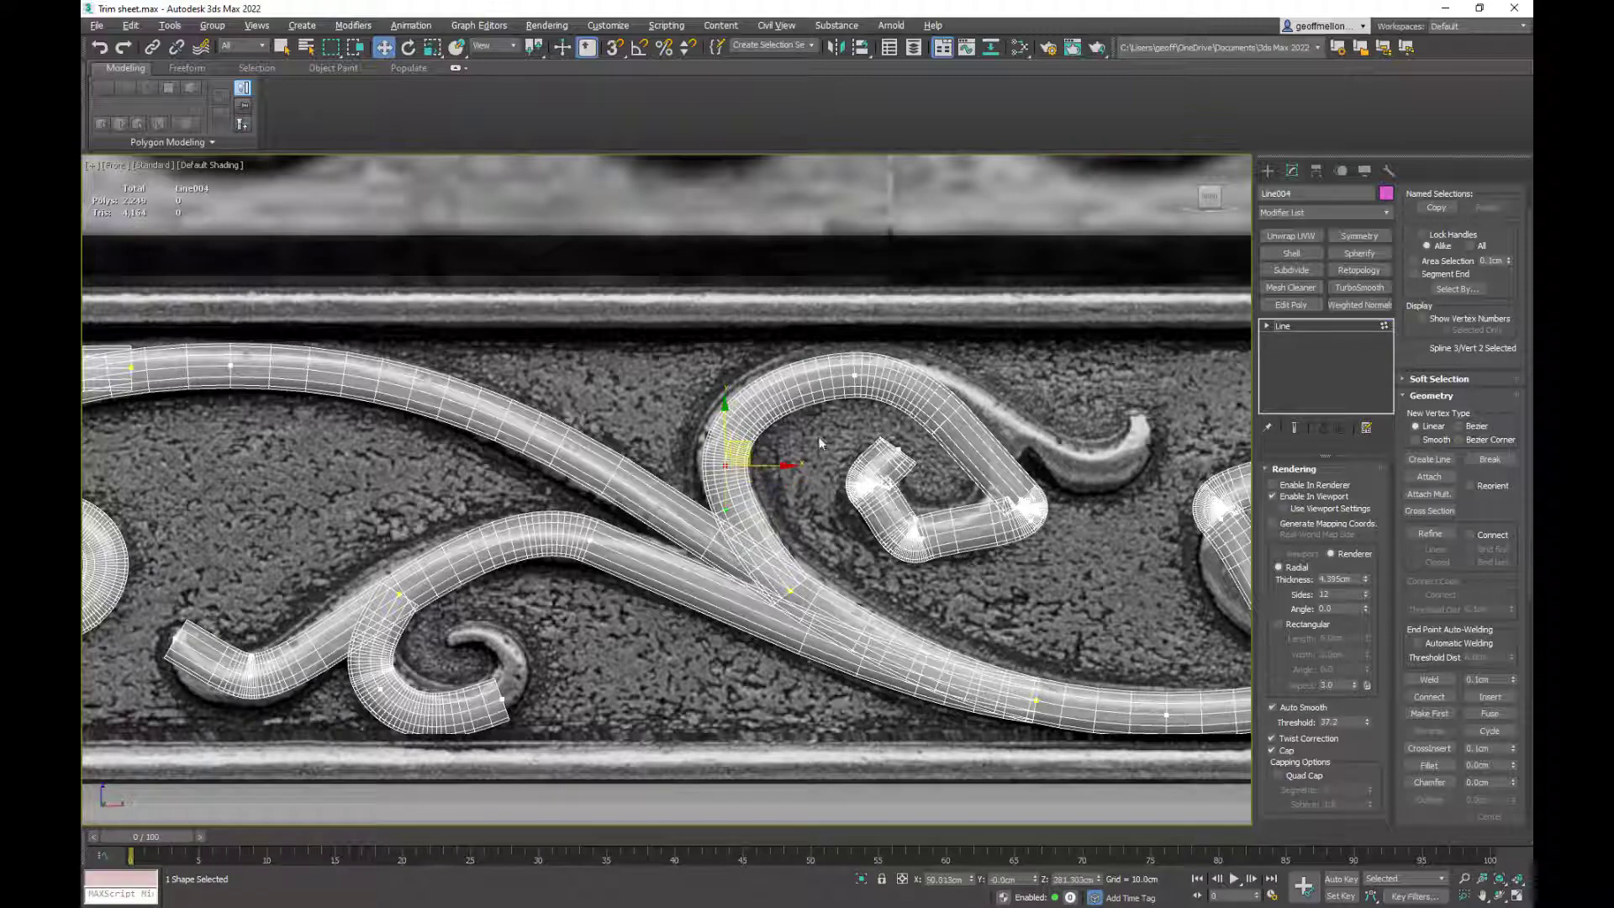
# - Move the large spiral's right and bottom vertices to round the inner turn, and delete the vertex just before the tip
pyautogui.moveTo(1043, 463); pyautogui.dragTo(949, 392, button='middle')
pyautogui.moveTo(927, 427)
pyautogui.mouseDown()
pyautogui.moveTo(928, 361)
pyautogui.moveTo(918, 401)
pyautogui.moveTo(931, 398)
pyautogui.mouseUp()
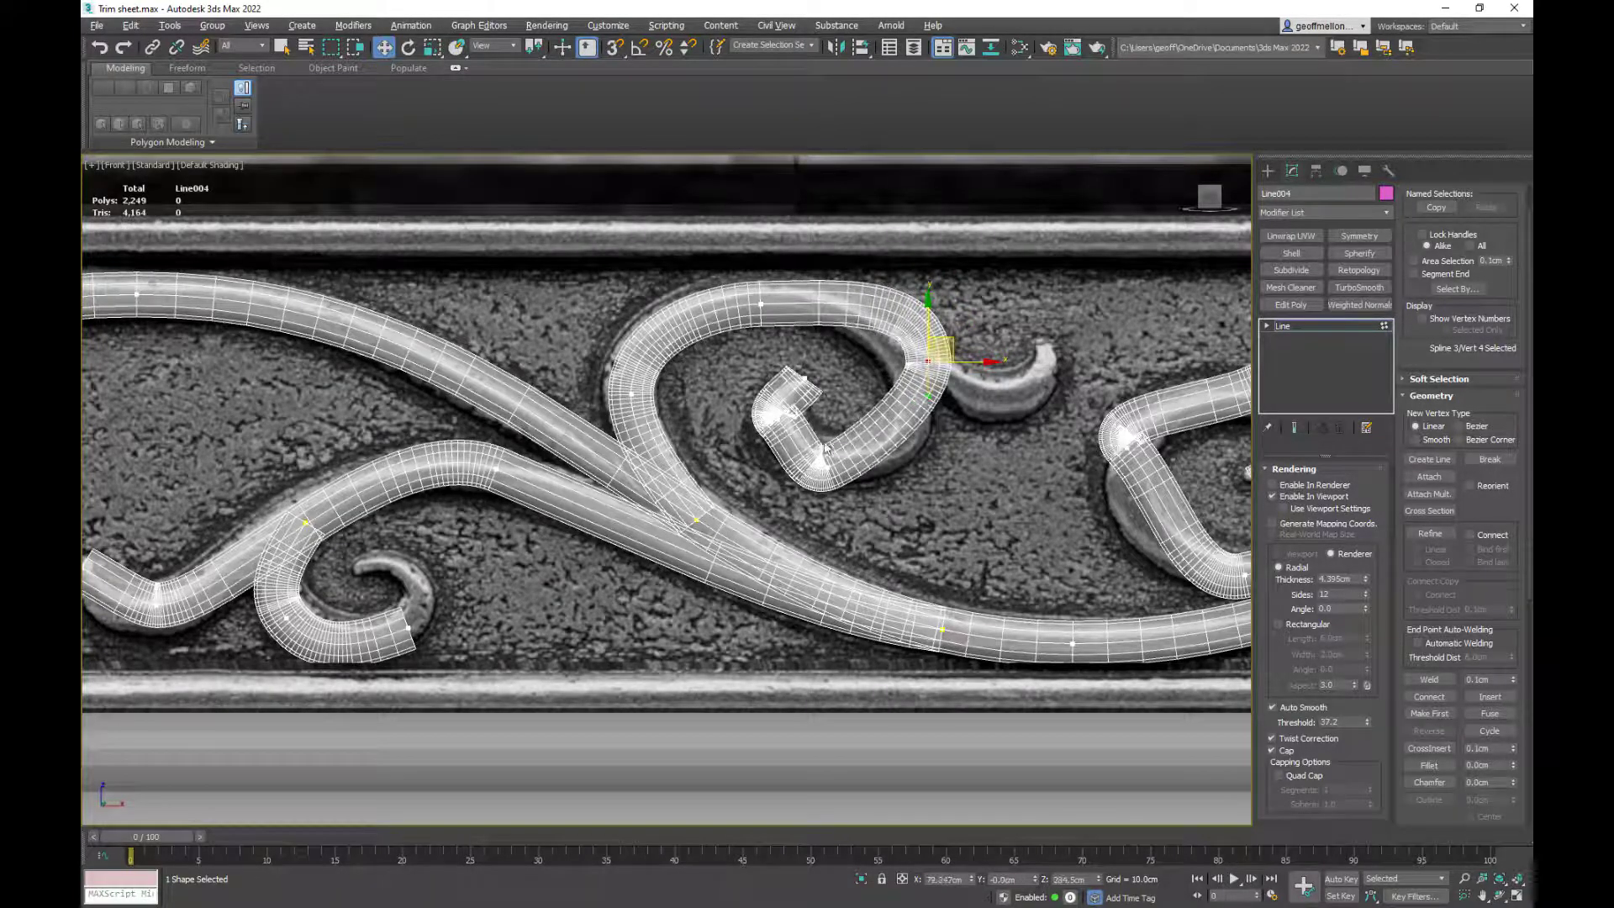
pyautogui.moveTo(827, 468); pyautogui.dragTo(864, 454)
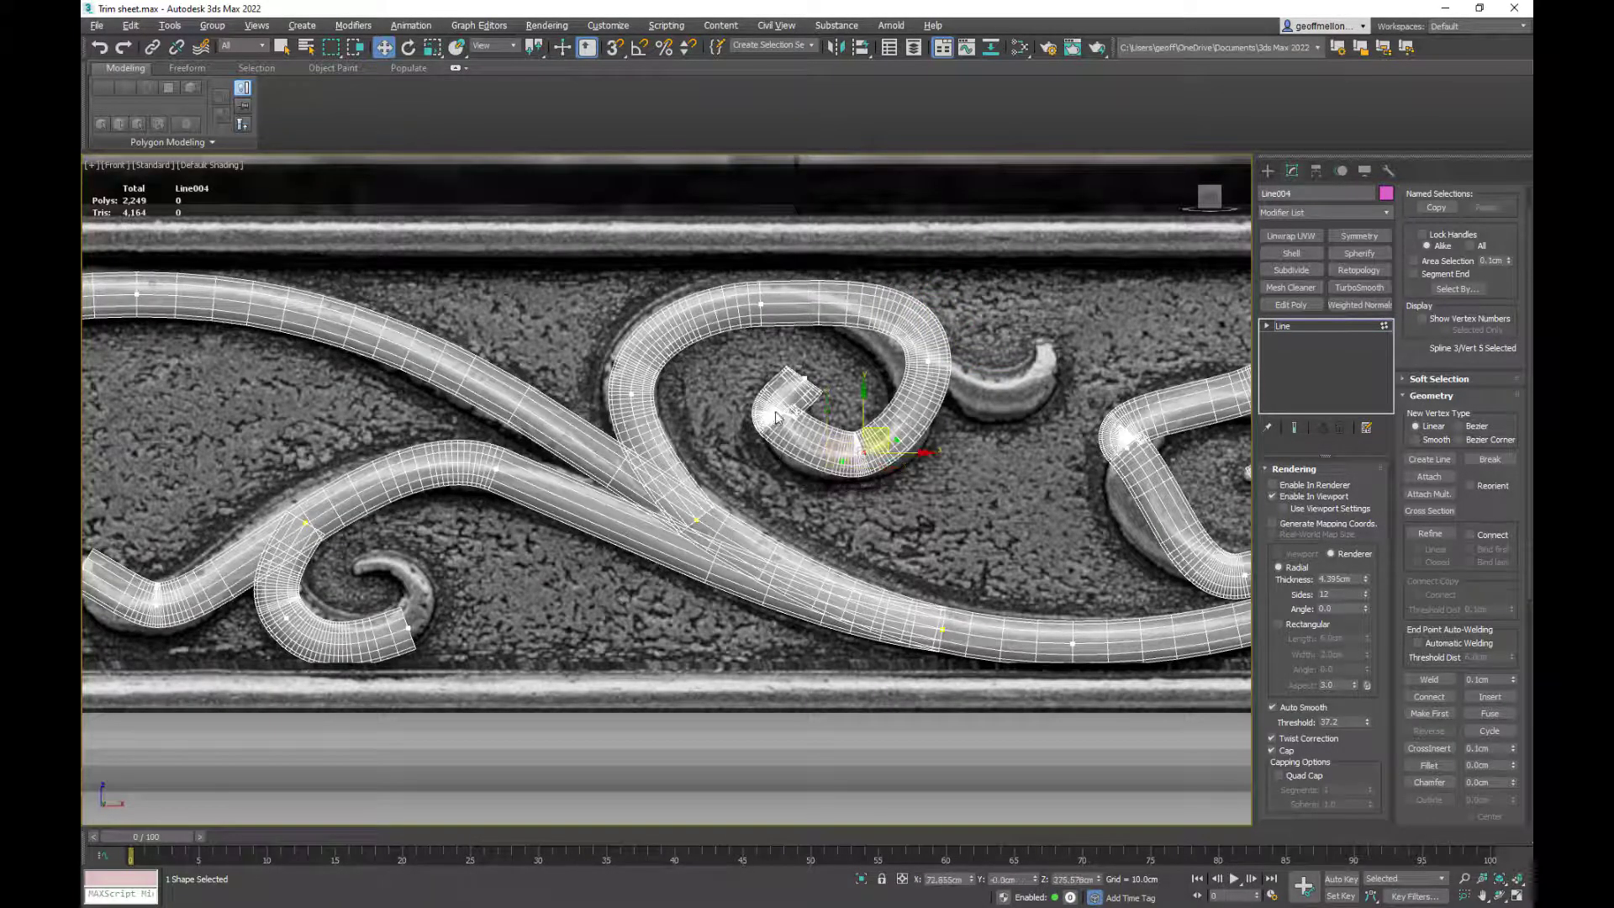
pyautogui.click(884, 480)
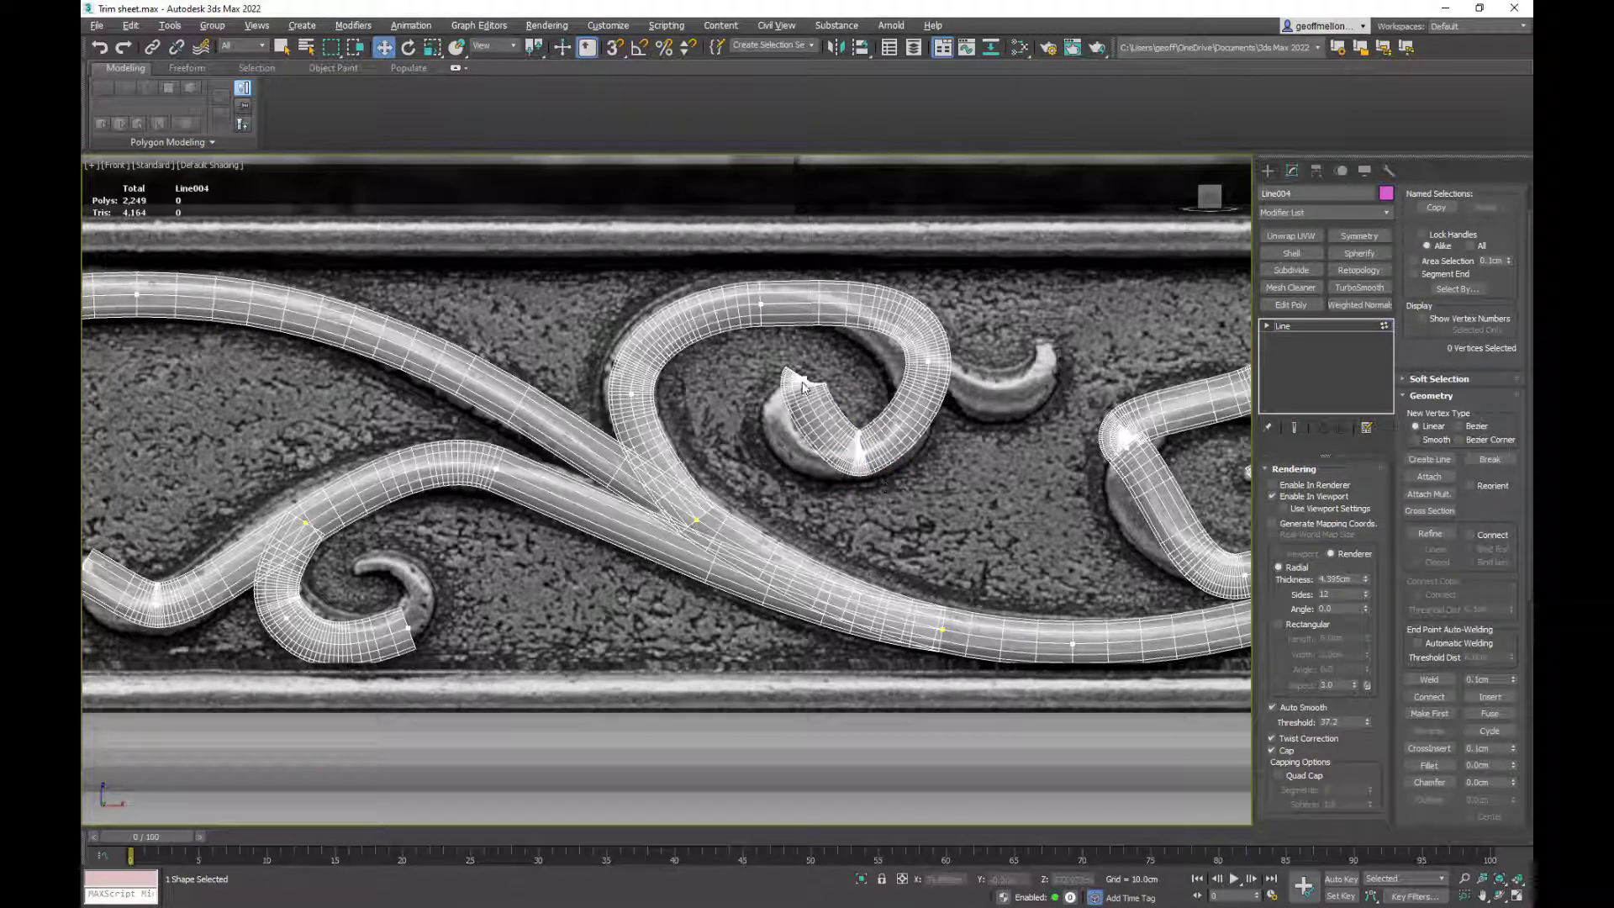
# - Move the large spiral's tip vertex to the carved inner end, convert it to Bezier and adjust its position and handles
pyautogui.moveTo(803, 385); pyautogui.dragTo(799, 458)
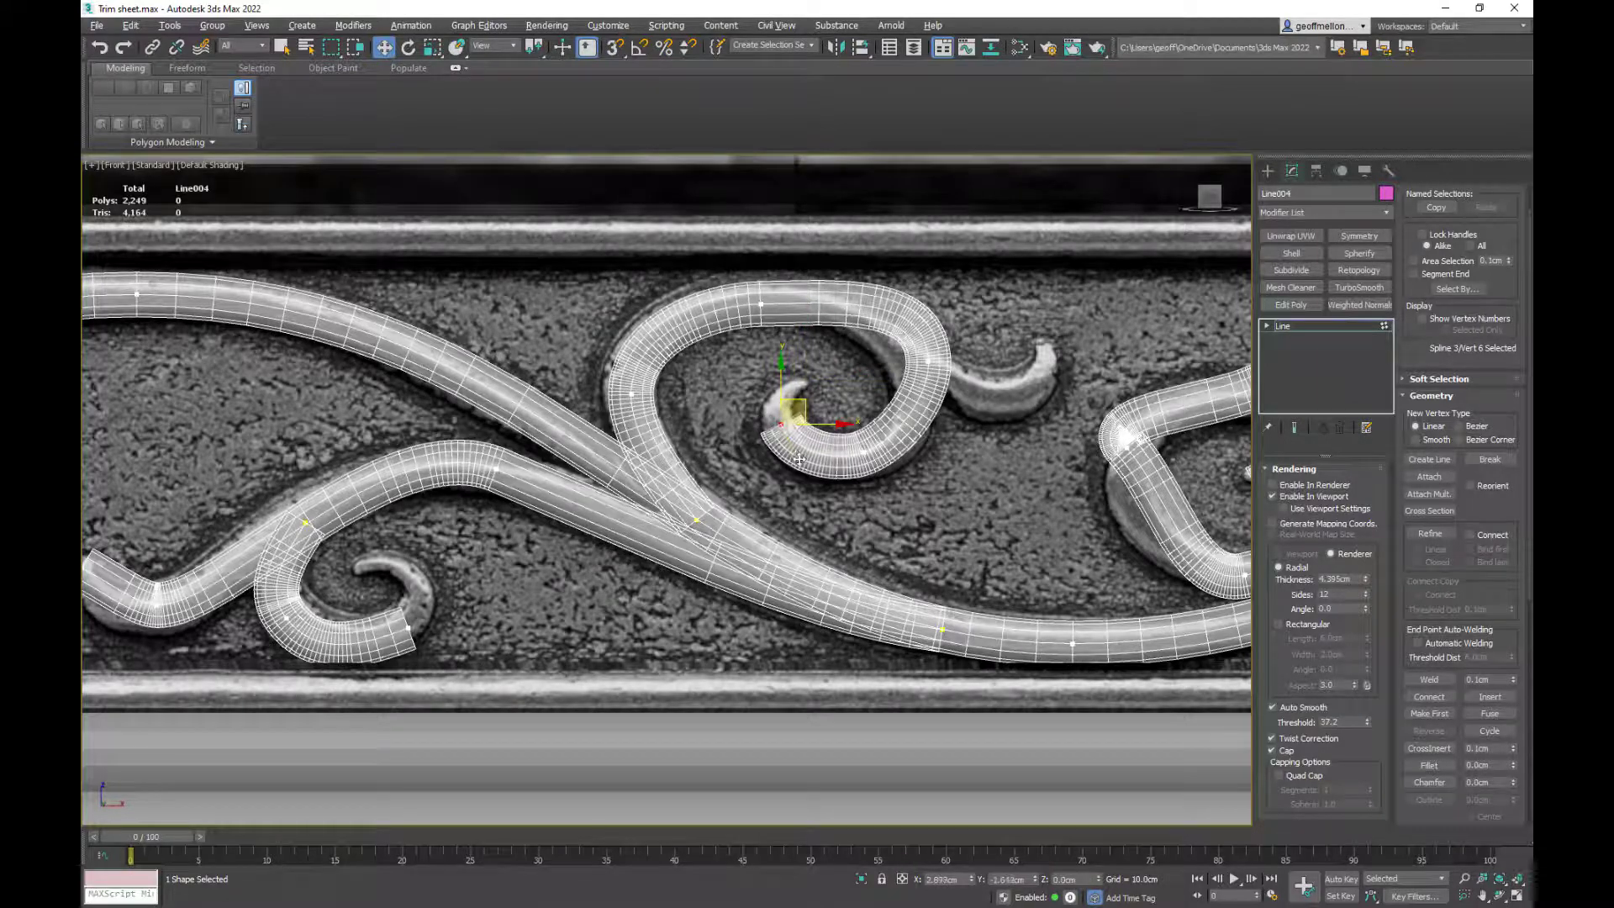
pyautogui.rightClick(777, 424)
pyautogui.click(706, 318)
pyautogui.moveTo(781, 422); pyautogui.dragTo(766, 457)
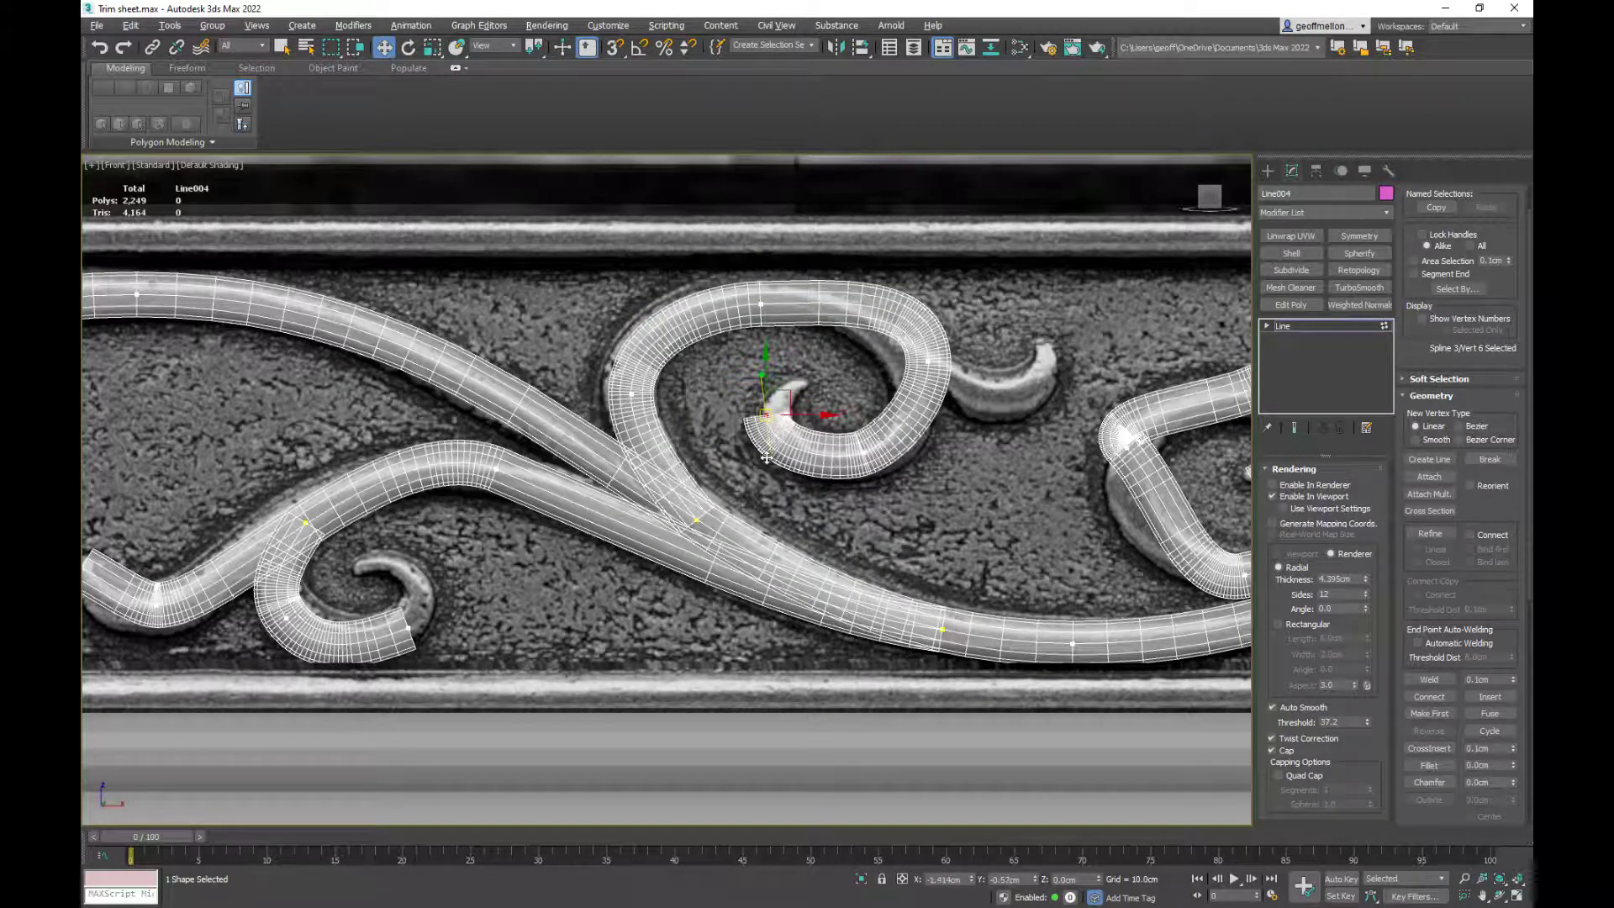
pyautogui.moveTo(794, 391); pyautogui.dragTo(805, 393)
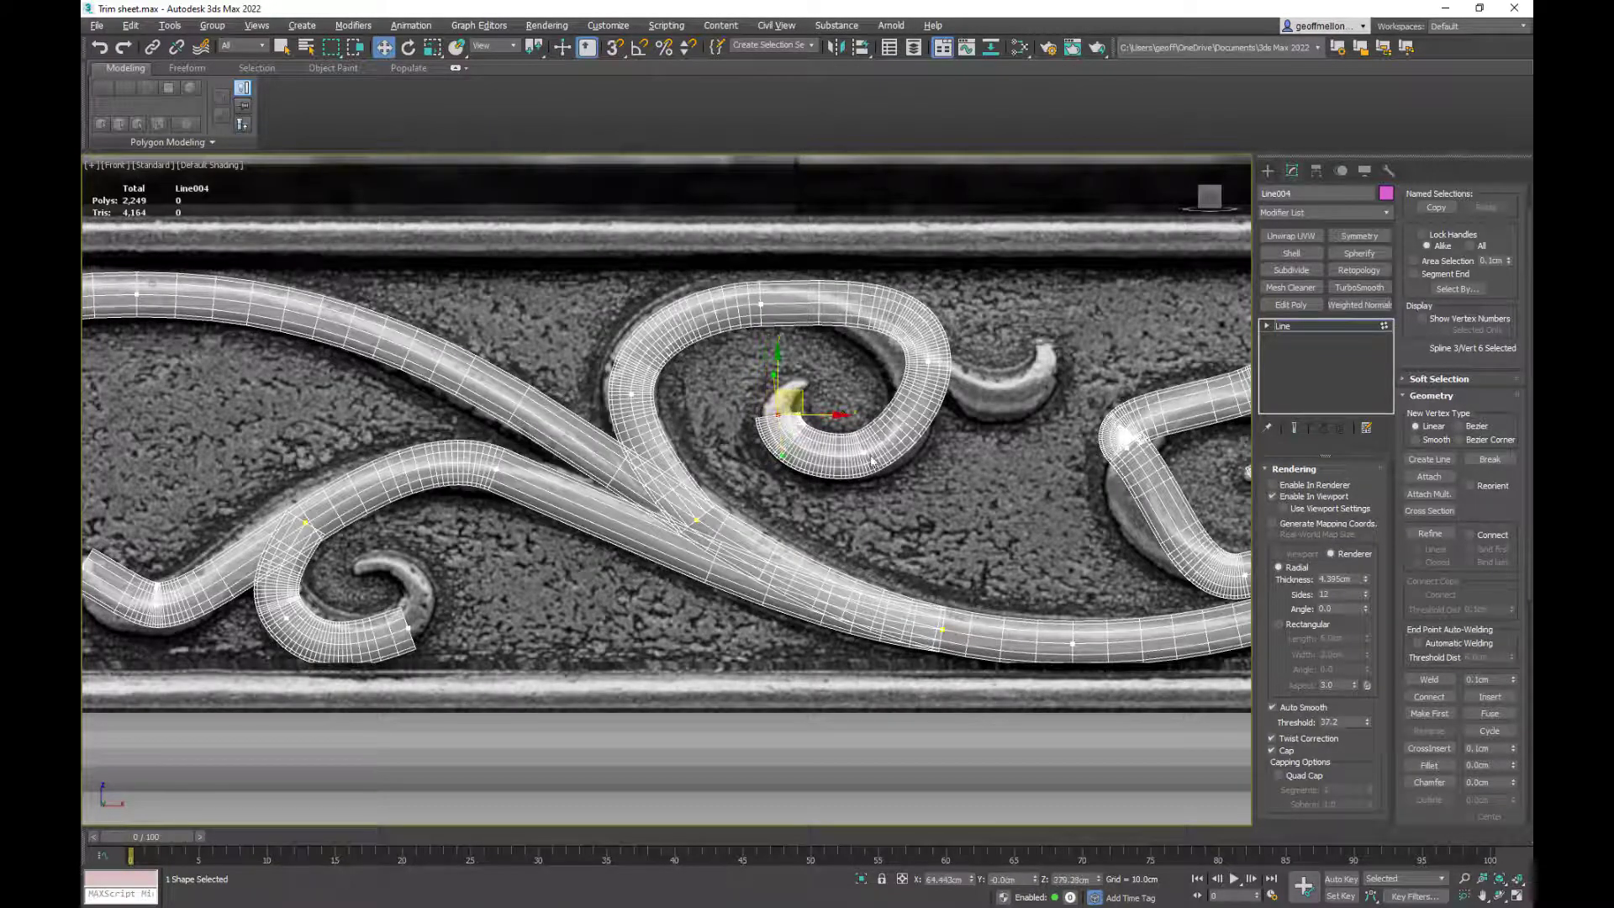
# - Refine the large spiral by moving its right vertex inward, redirecting that vertex's upper handle and shifting the top vertex back toward the stem side
pyautogui.moveTo(940, 380); pyautogui.dragTo(897, 452, button='middle')
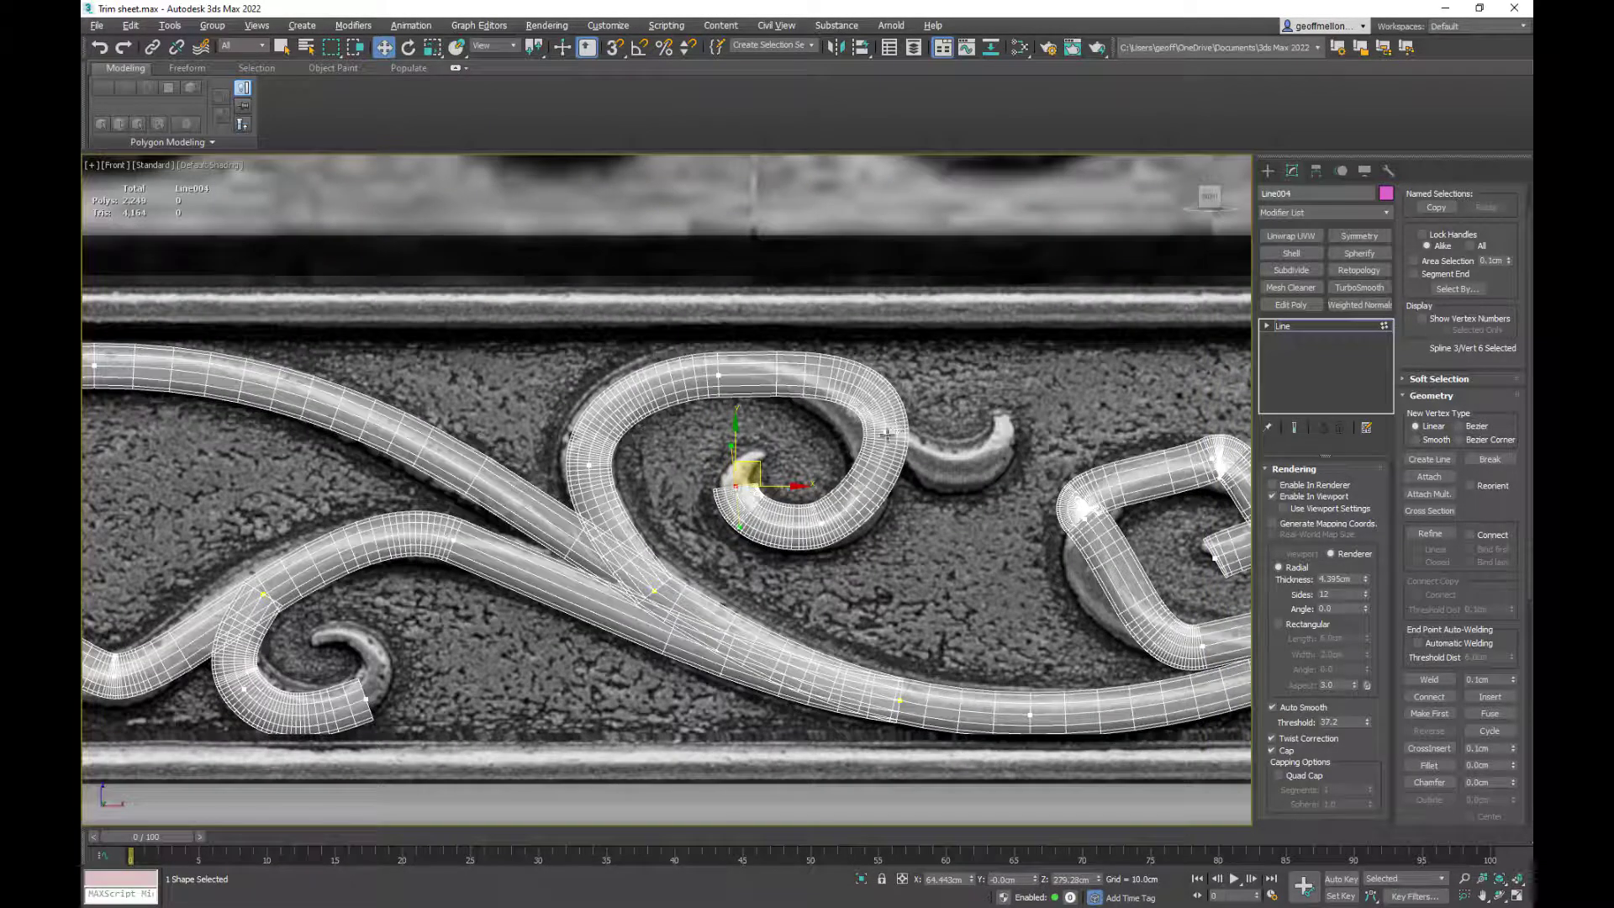
pyautogui.moveTo(888, 431); pyautogui.dragTo(886, 499)
pyautogui.moveTo(824, 370); pyautogui.dragTo(809, 382)
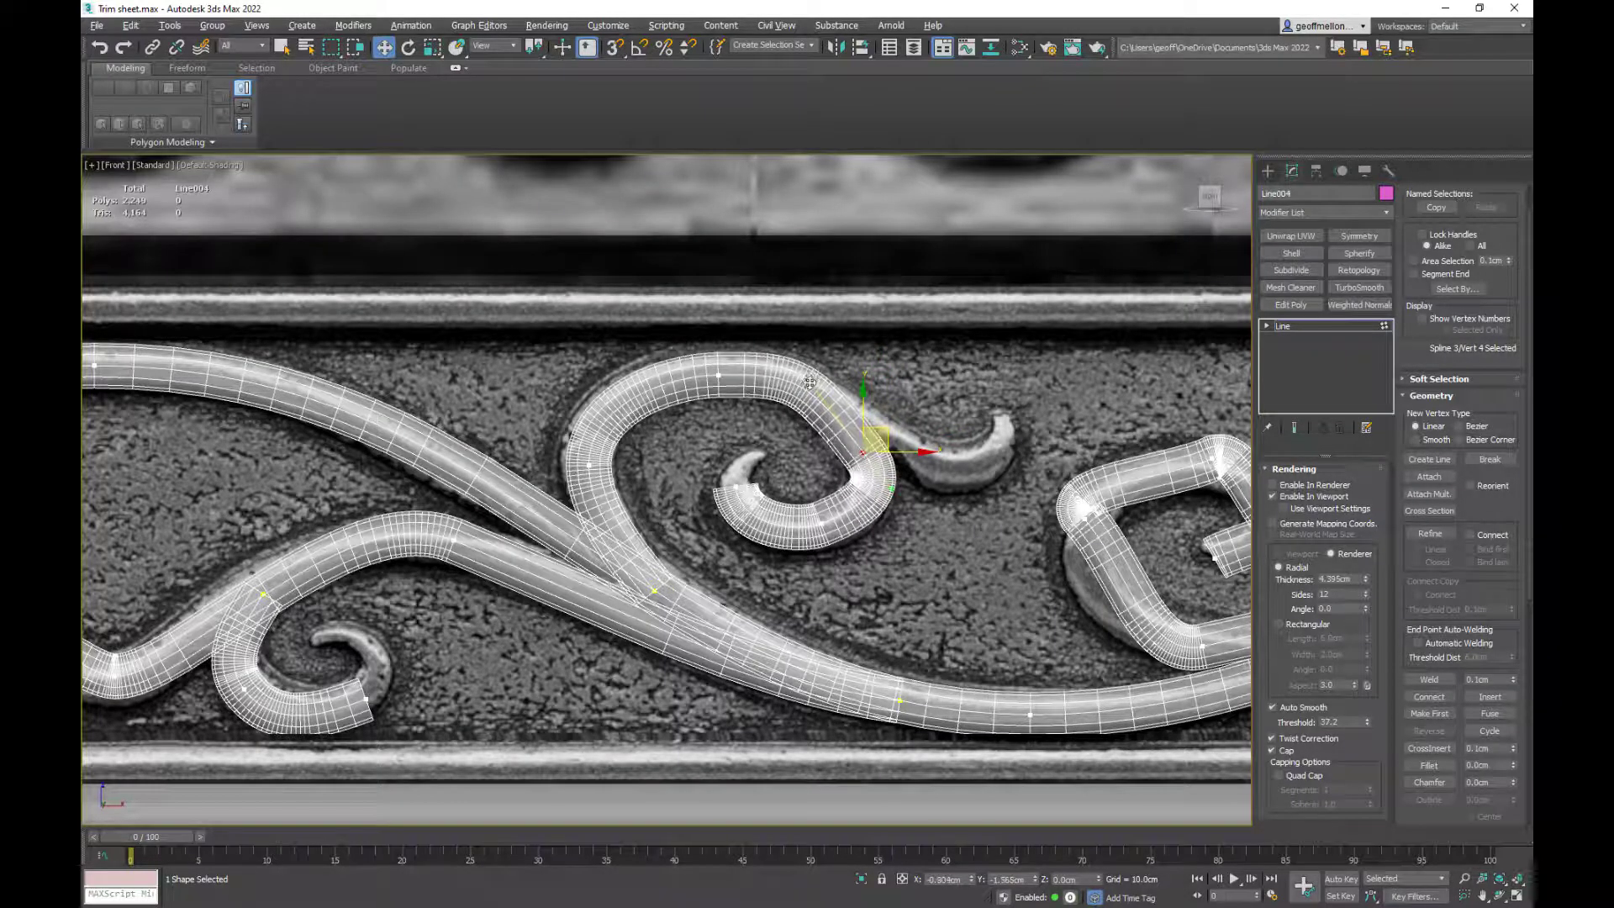
pyautogui.click(719, 376)
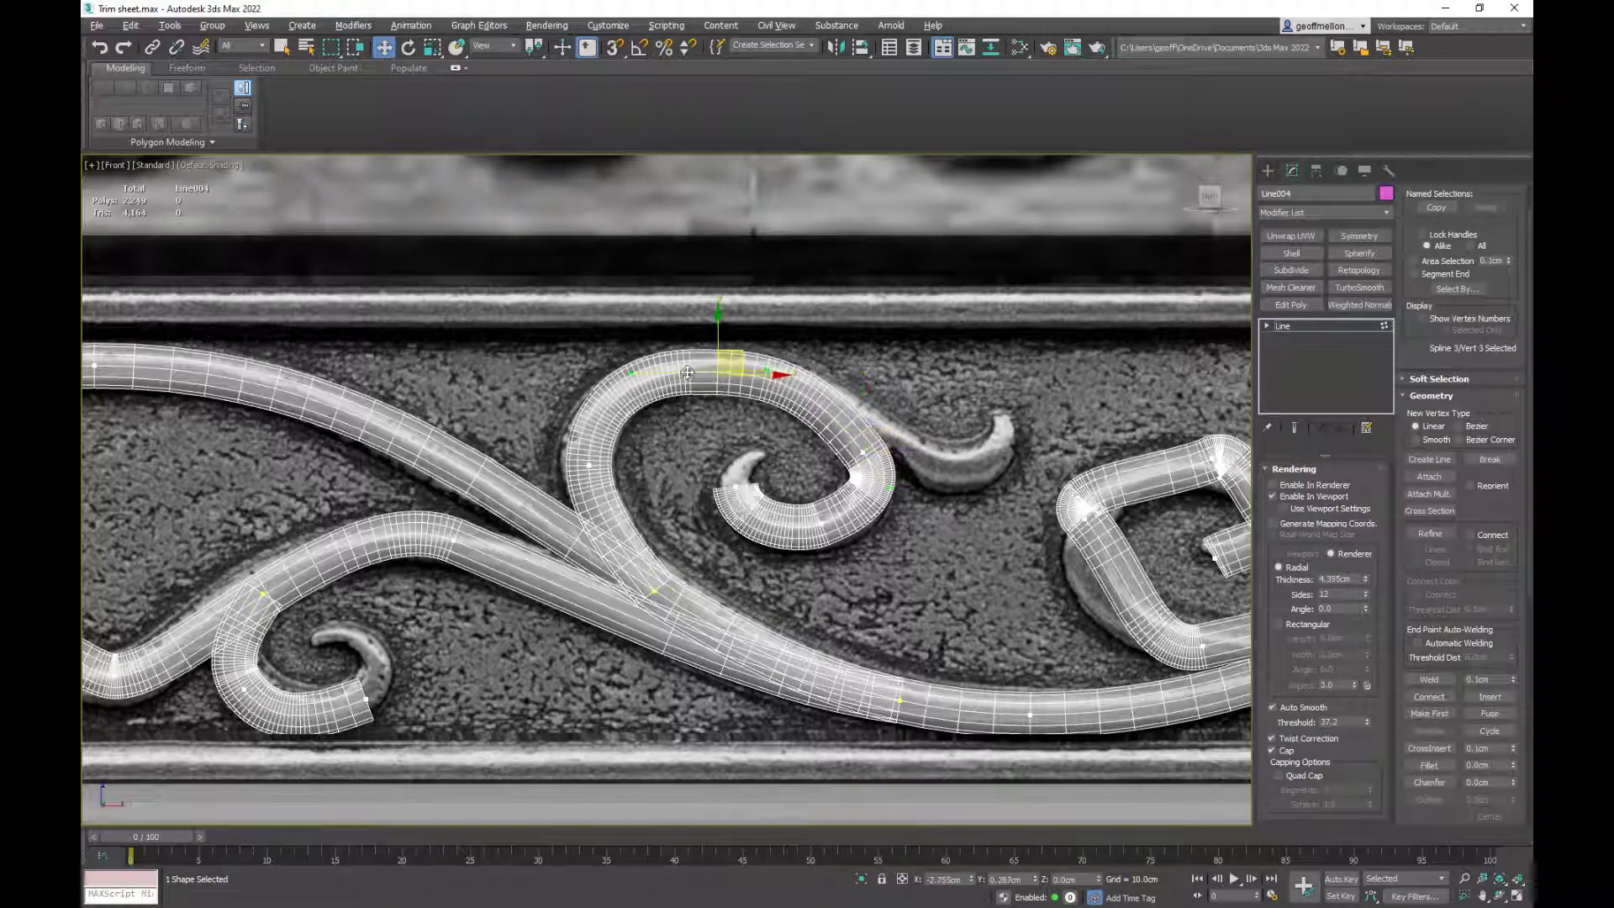
pyautogui.moveTo(695, 373); pyautogui.dragTo(698, 370)
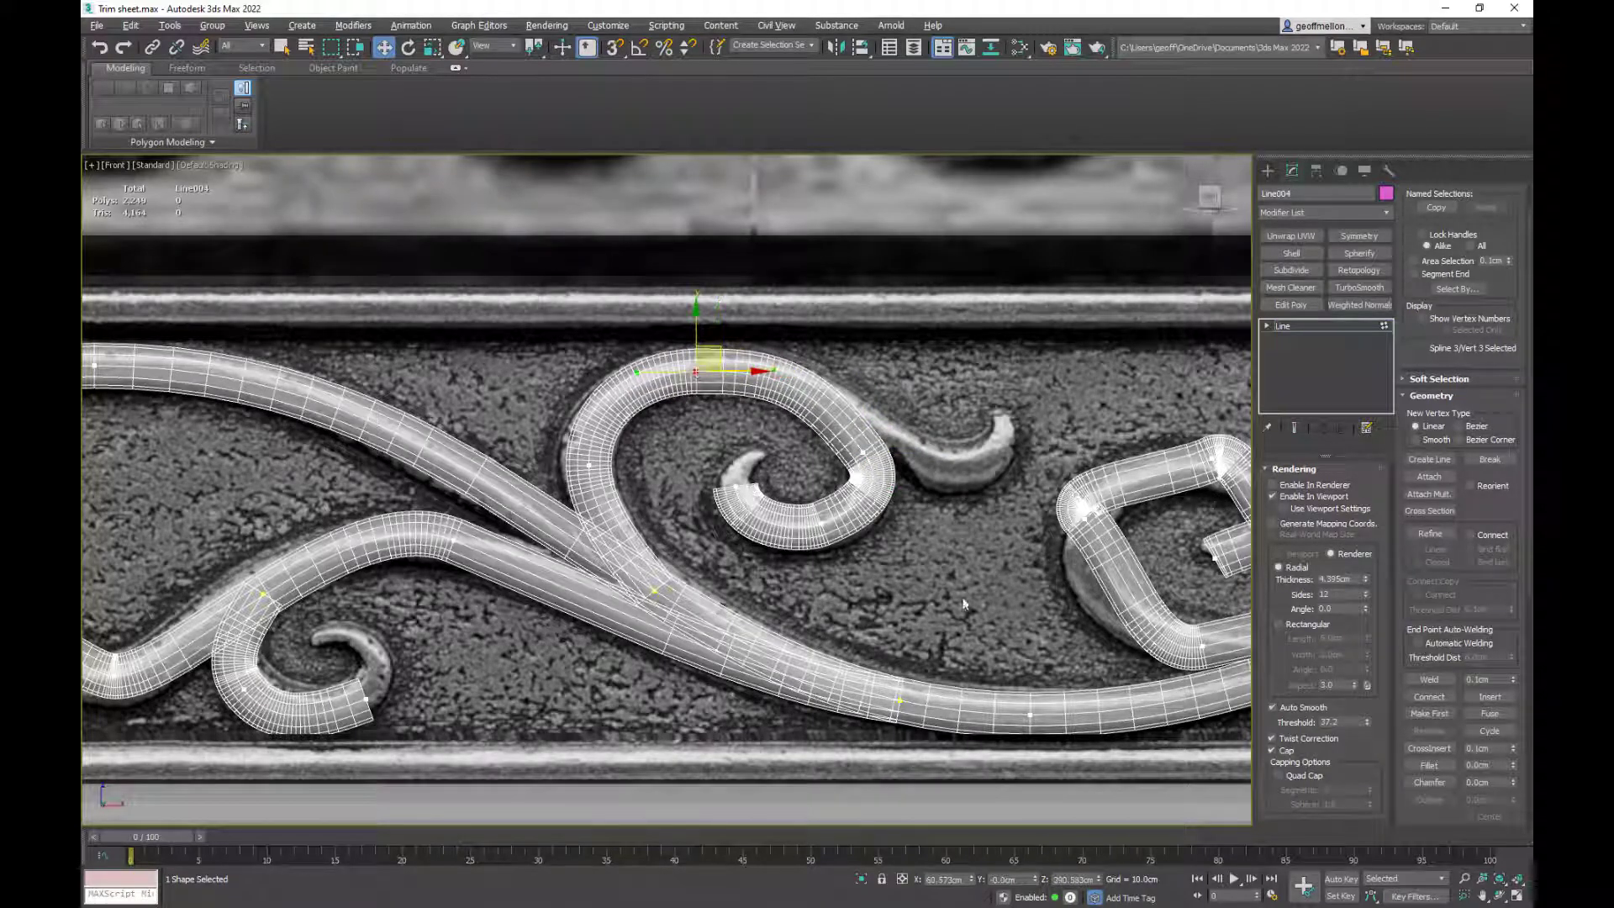
# - Round the outer side of the angular curl near the stem's far end by adjusting its left and top vertices and their handles
pyautogui.moveTo(1002, 629); pyautogui.dragTo(788, 531, button='middle')
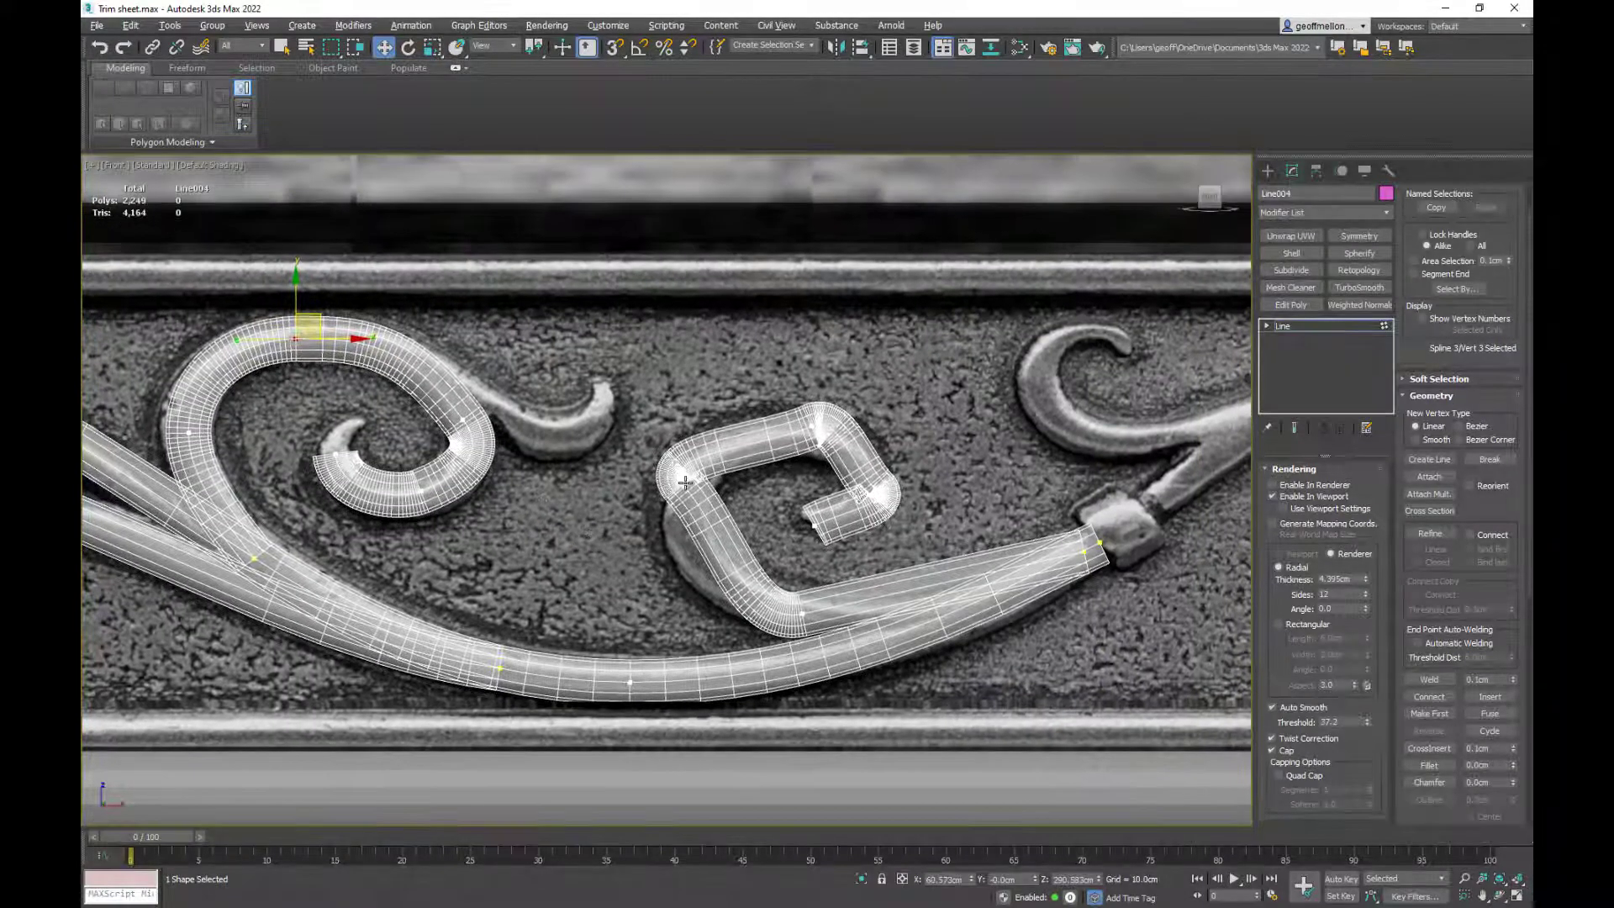
pyautogui.moveTo(685, 483); pyautogui.dragTo(716, 620)
pyautogui.moveTo(717, 525); pyautogui.dragTo(707, 513)
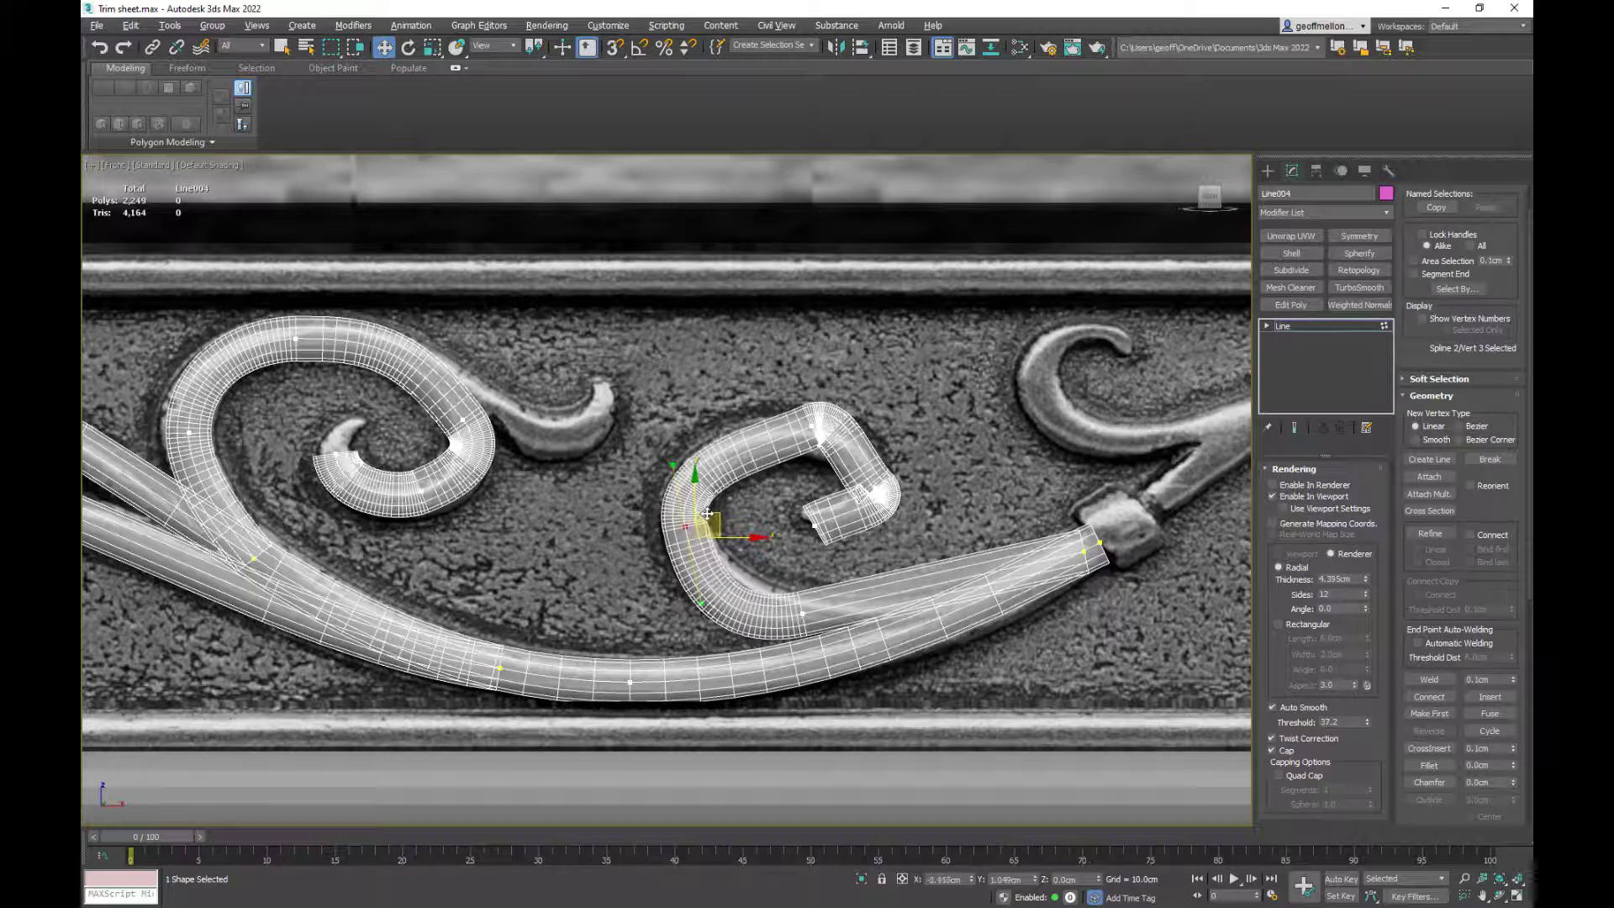
pyautogui.moveTo(815, 429)
pyautogui.mouseDown()
pyautogui.moveTo(779, 450)
pyautogui.moveTo(810, 445)
pyautogui.mouseUp()
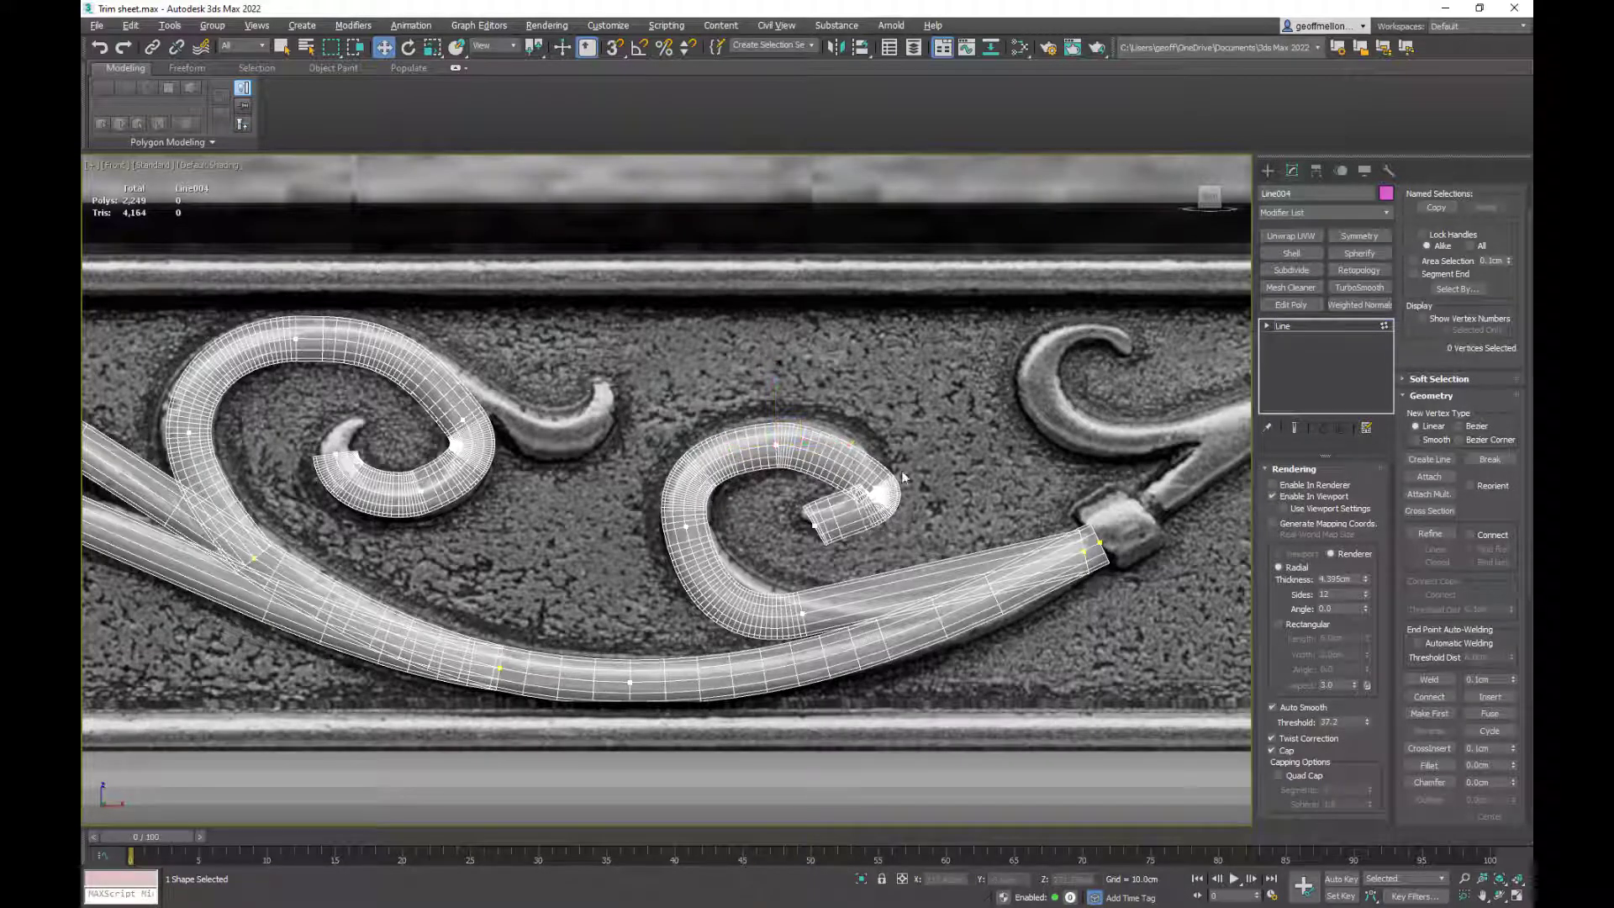
# - Tighten the inner turn of the curl near the stem's collar end by reshaping its tip and right vertices and their handles
pyautogui.moveTo(894, 508); pyautogui.dragTo(869, 533)
pyautogui.click(798, 530)
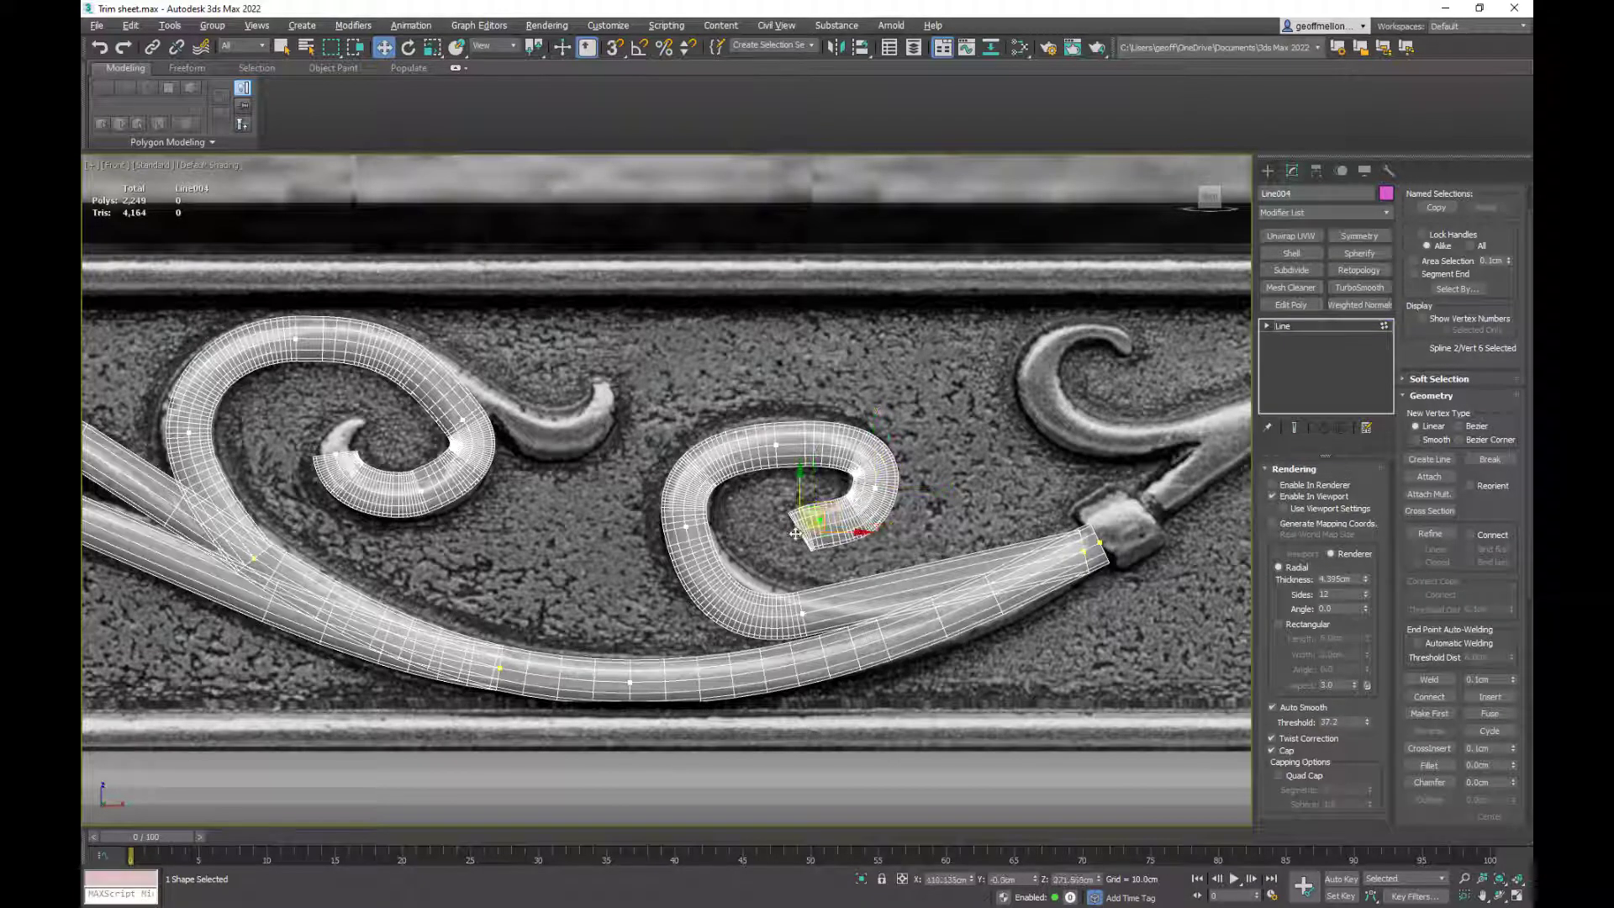
pyautogui.moveTo(819, 517); pyautogui.dragTo(828, 535)
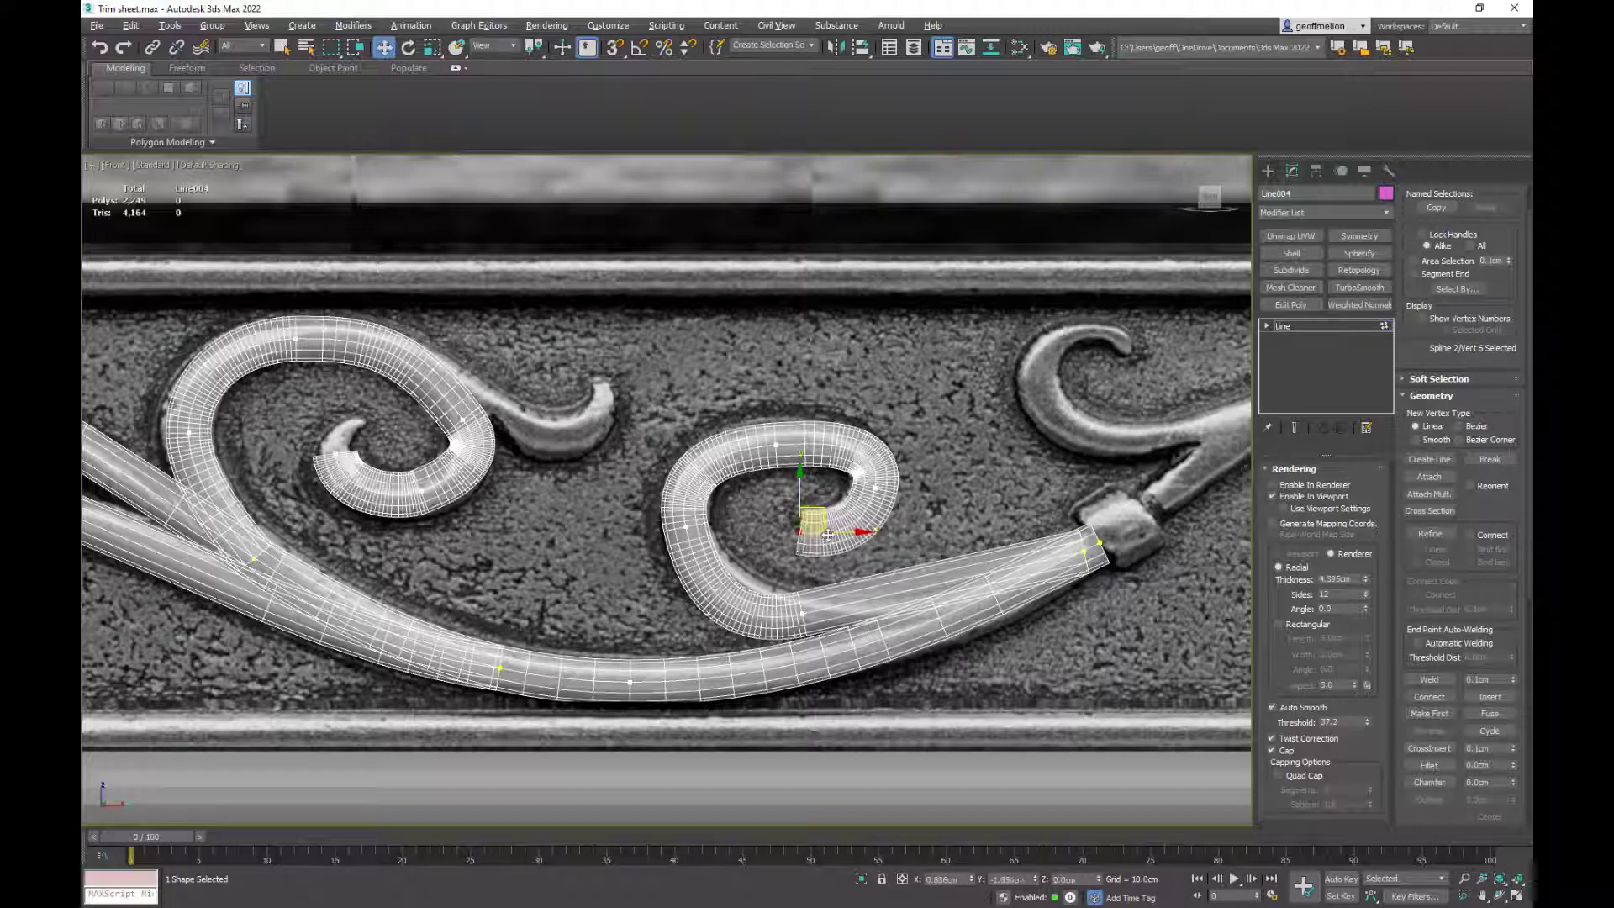
pyautogui.click(879, 459)
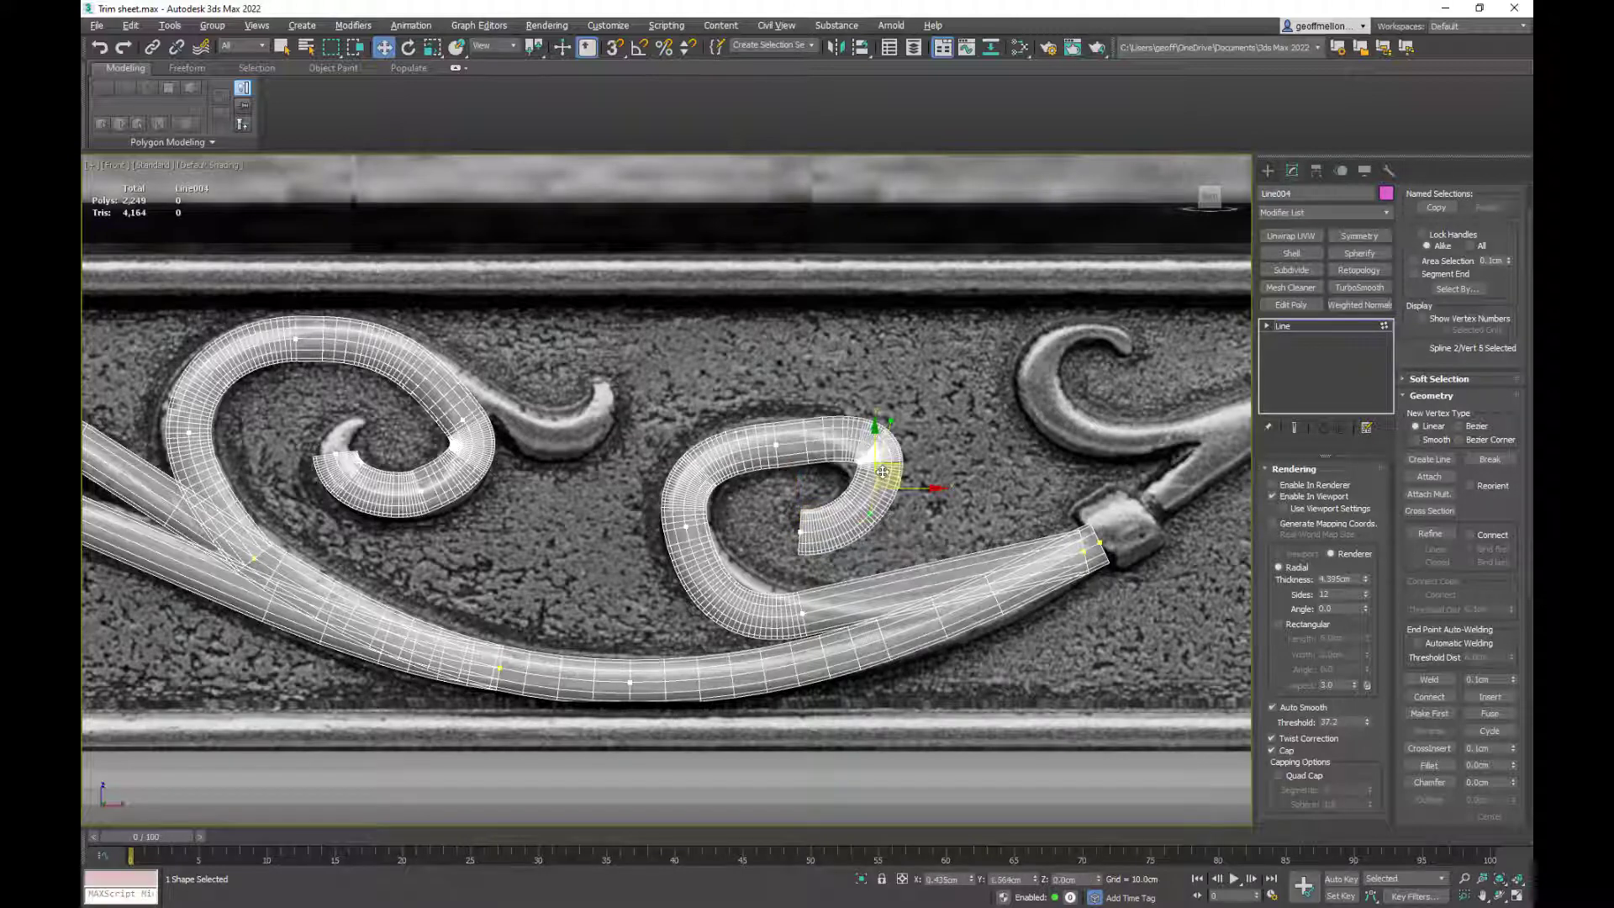
pyautogui.moveTo(869, 517); pyautogui.dragTo(888, 514)
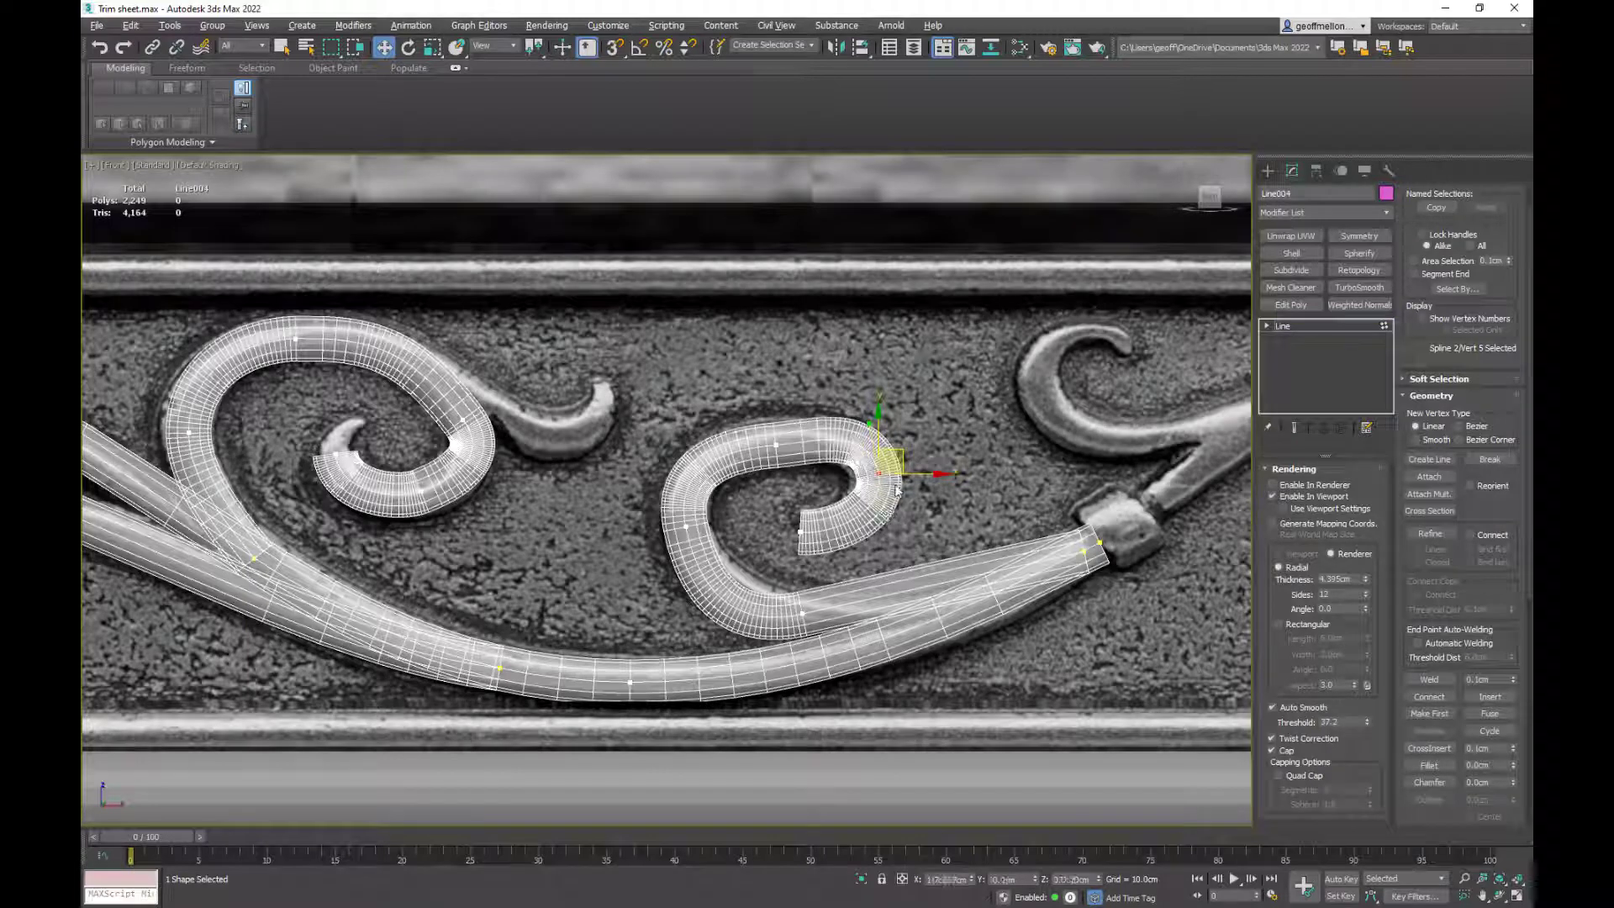
pyautogui.moveTo(899, 454); pyautogui.dragTo(888, 460)
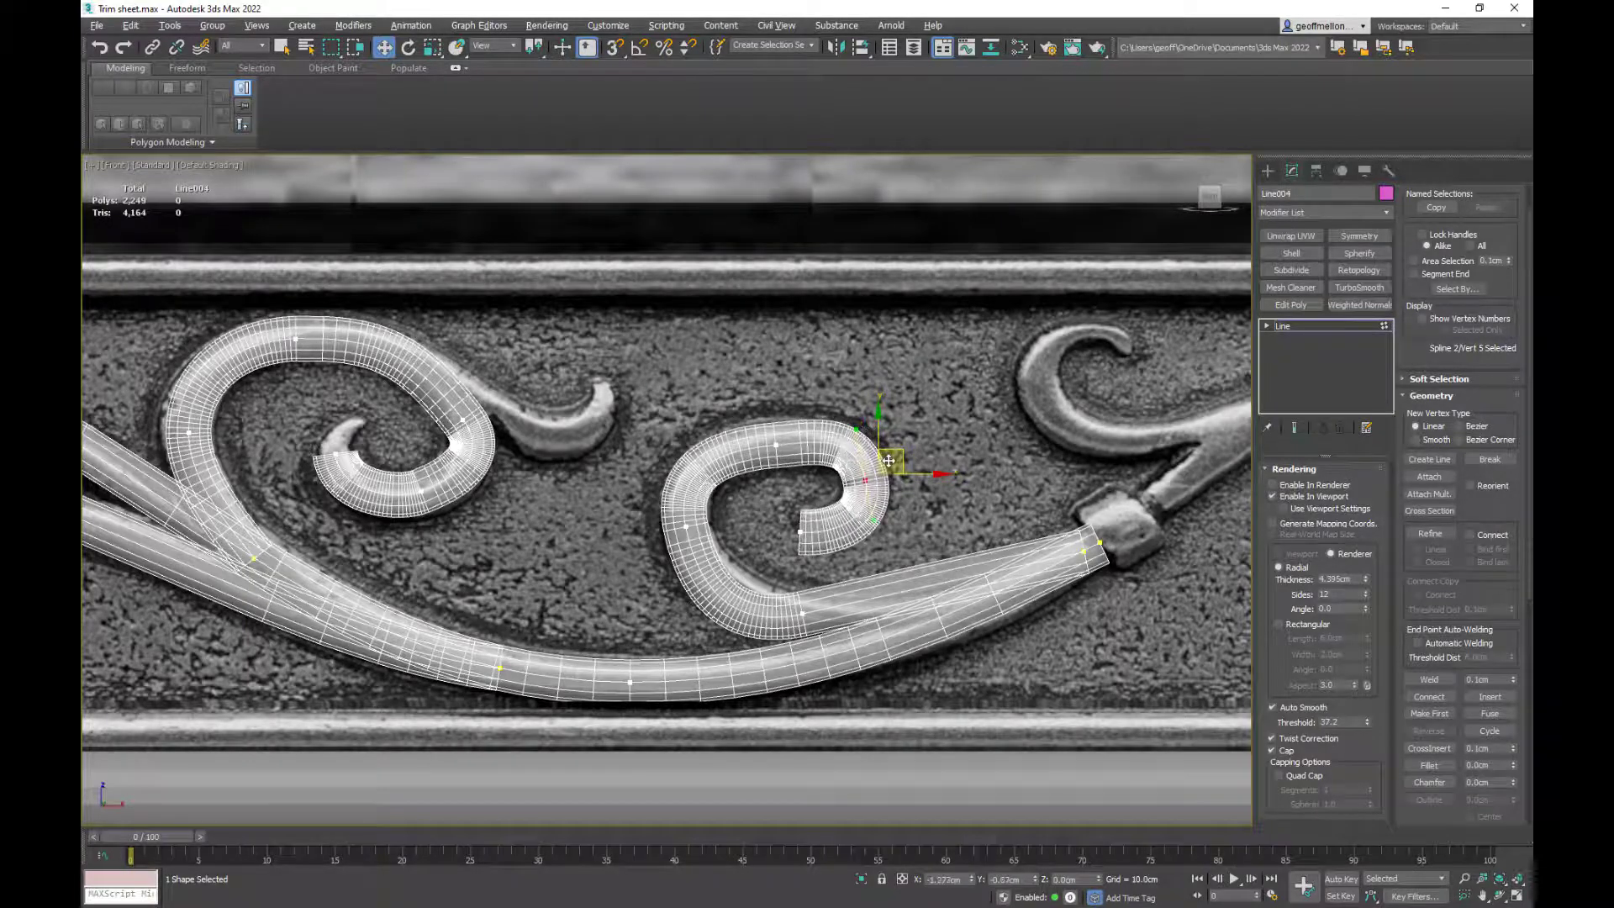
# - Smooth the same curl's lower and left bends by moving both vertices and adjusting their handles to follow the carving
pyautogui.moveTo(980, 525); pyautogui.dragTo(990, 482, button='middle')
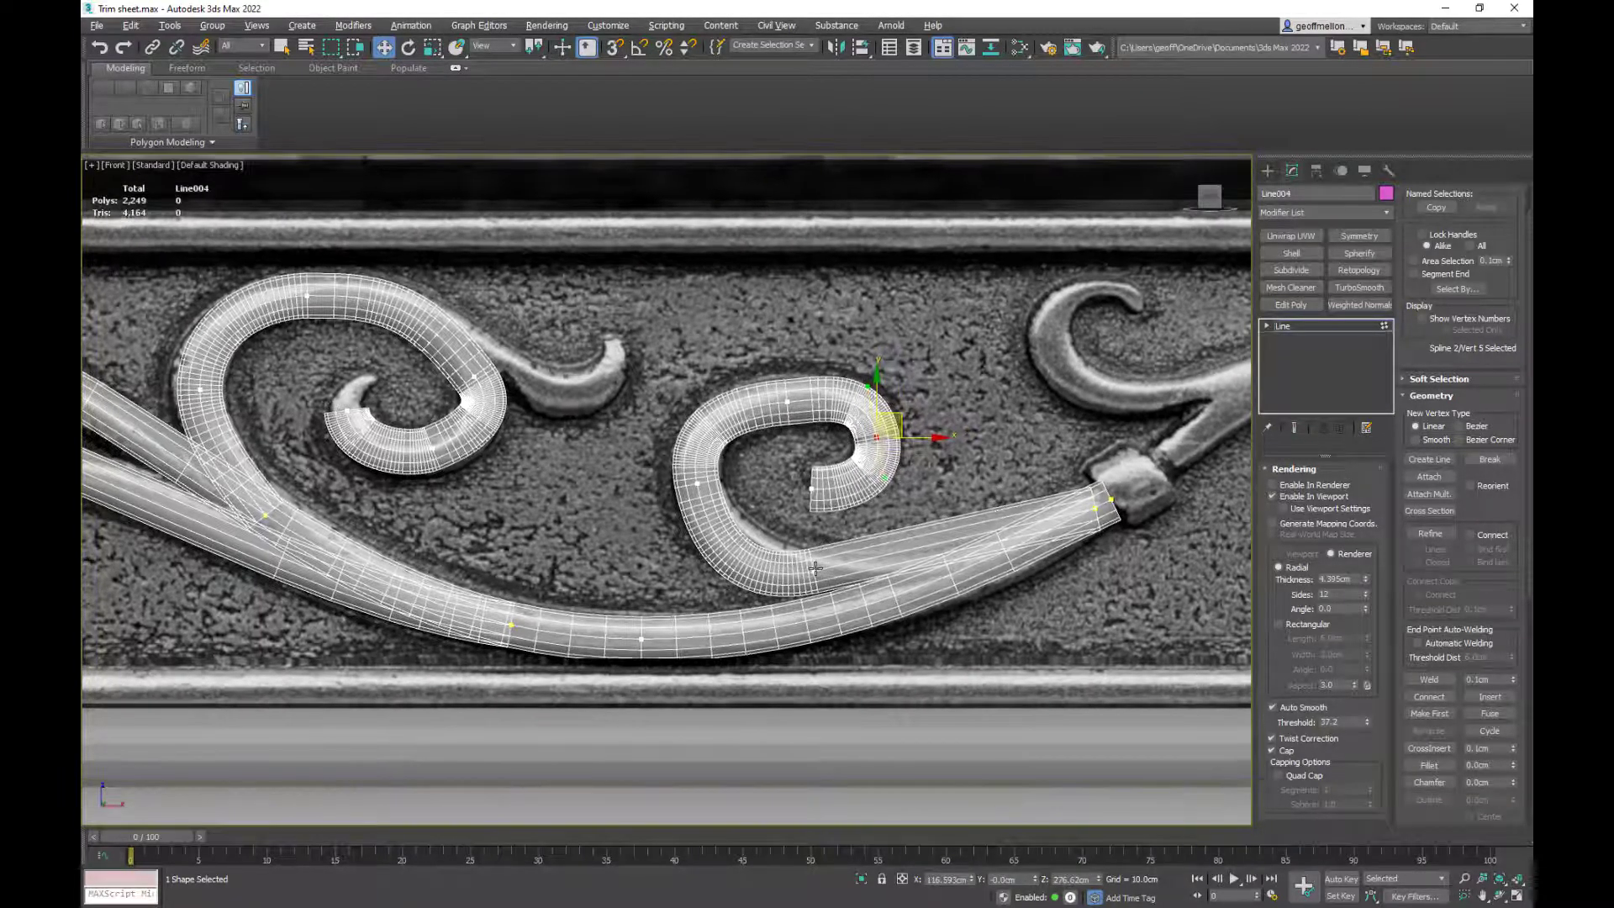
pyautogui.moveTo(757, 586); pyautogui.dragTo(759, 577)
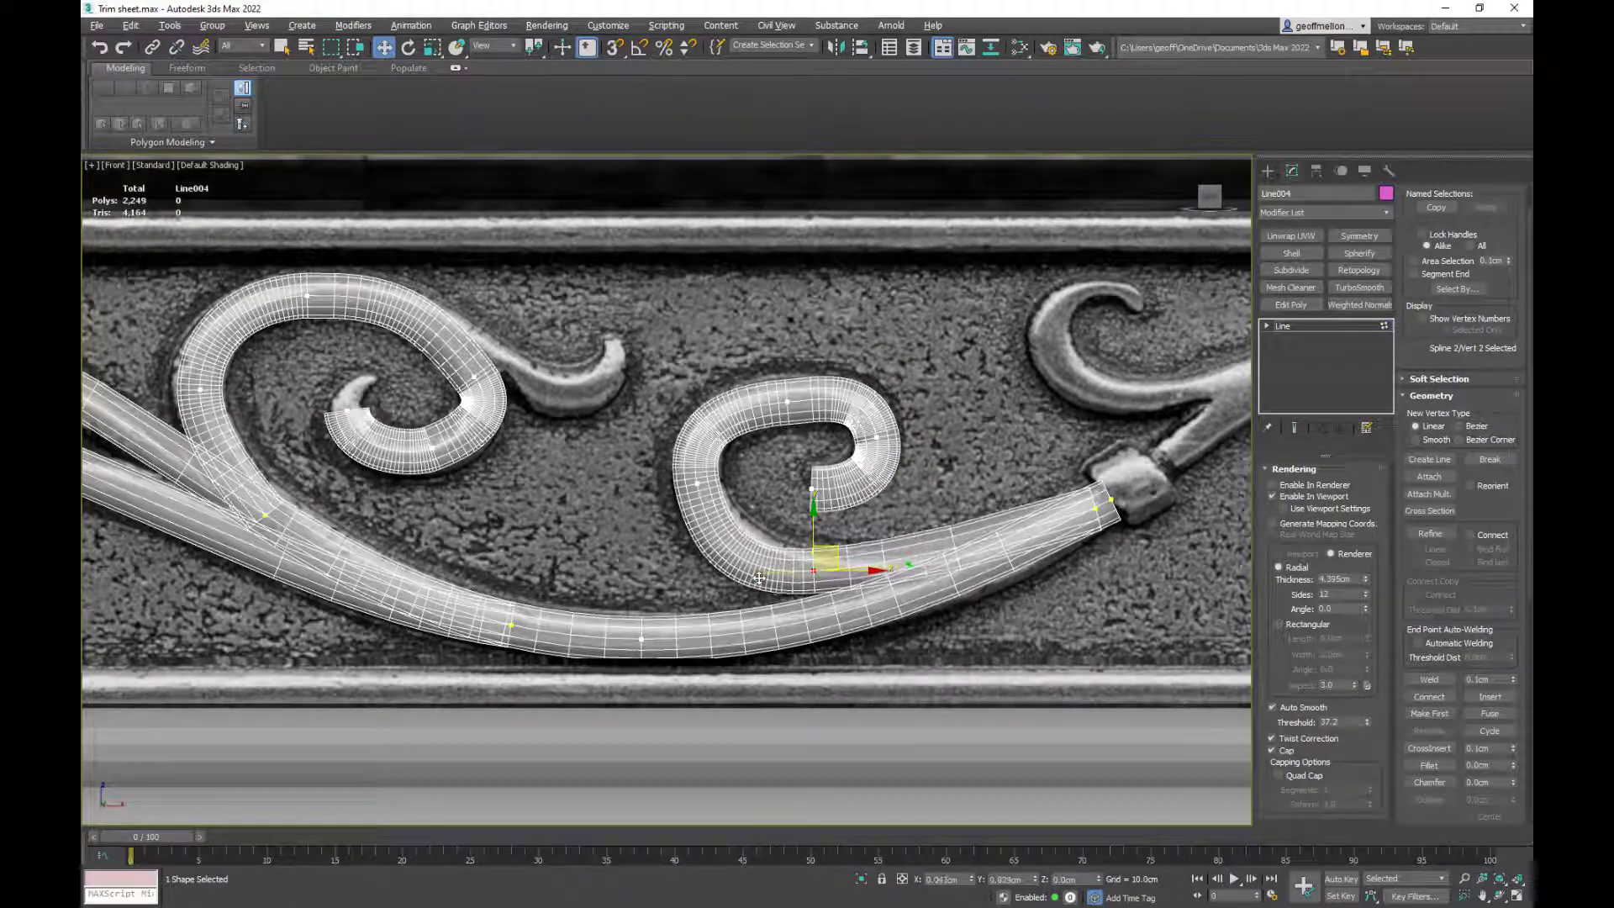
pyautogui.click(940, 613)
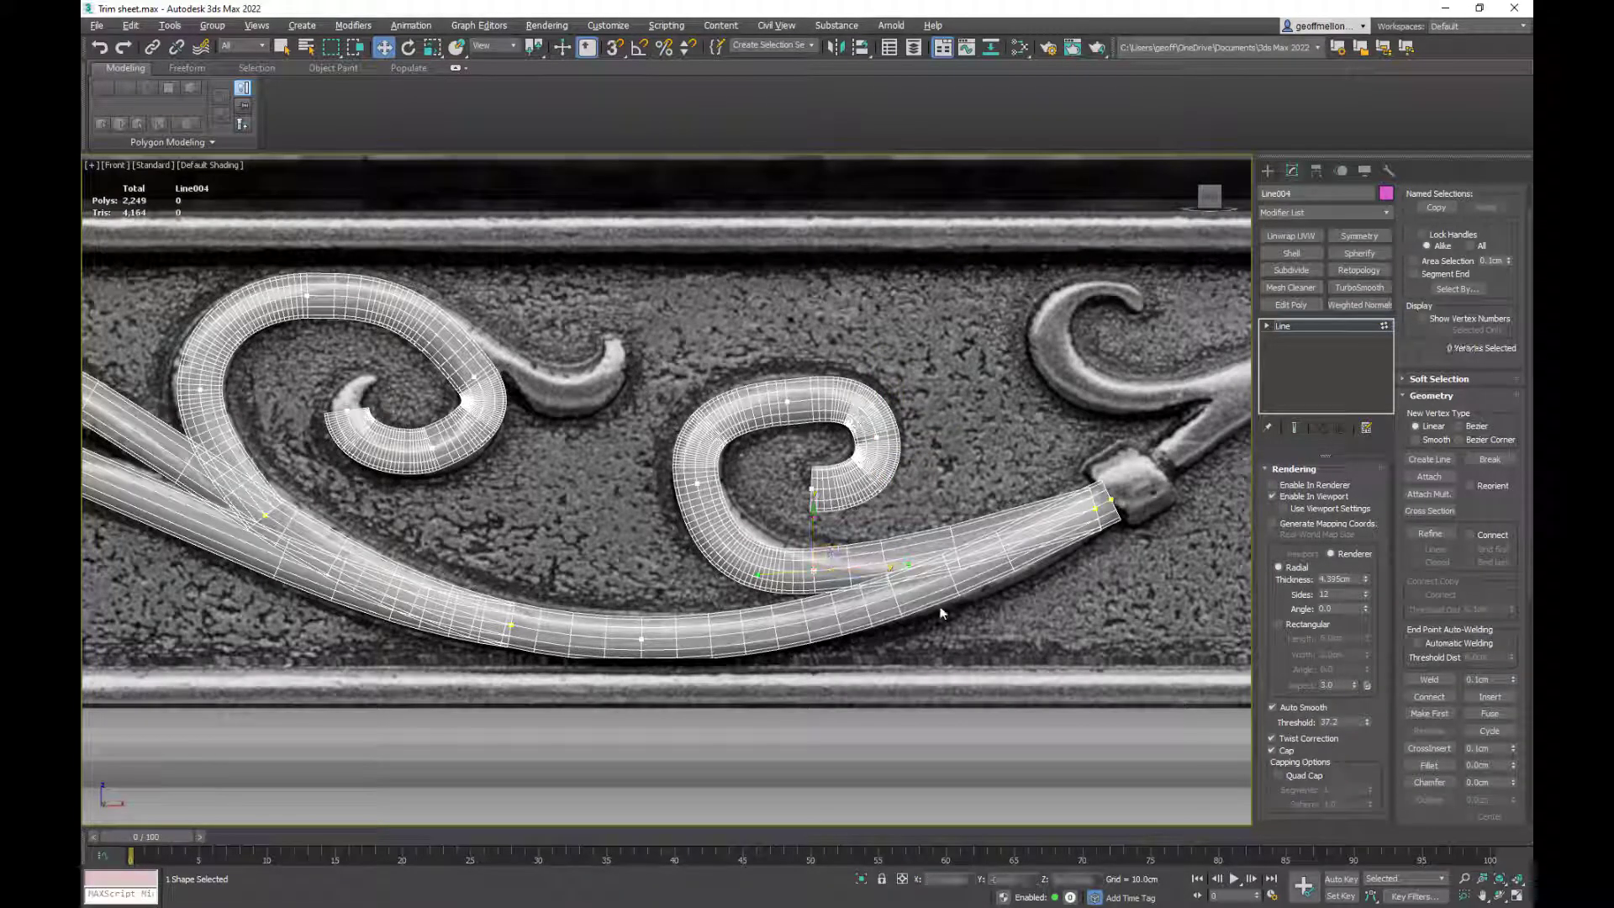
pyautogui.moveTo(814, 572); pyautogui.dragTo(790, 565)
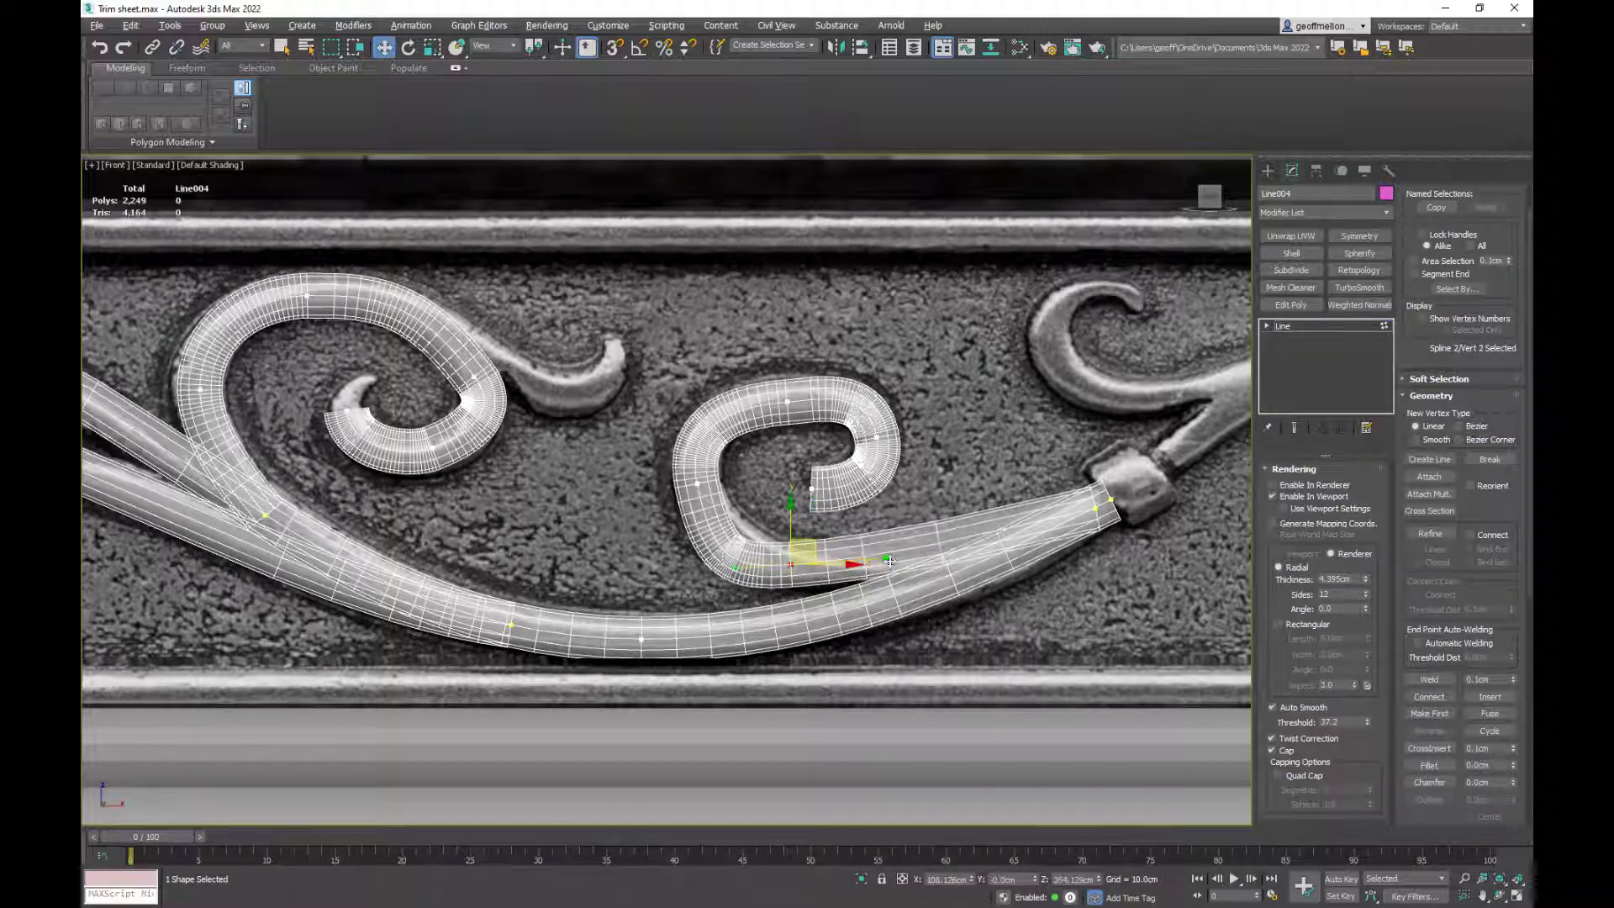
pyautogui.moveTo(888, 559); pyautogui.dragTo(864, 584)
pyautogui.moveTo(696, 479); pyautogui.dragTo(695, 467)
pyautogui.moveTo(710, 543); pyautogui.dragTo(688, 525)
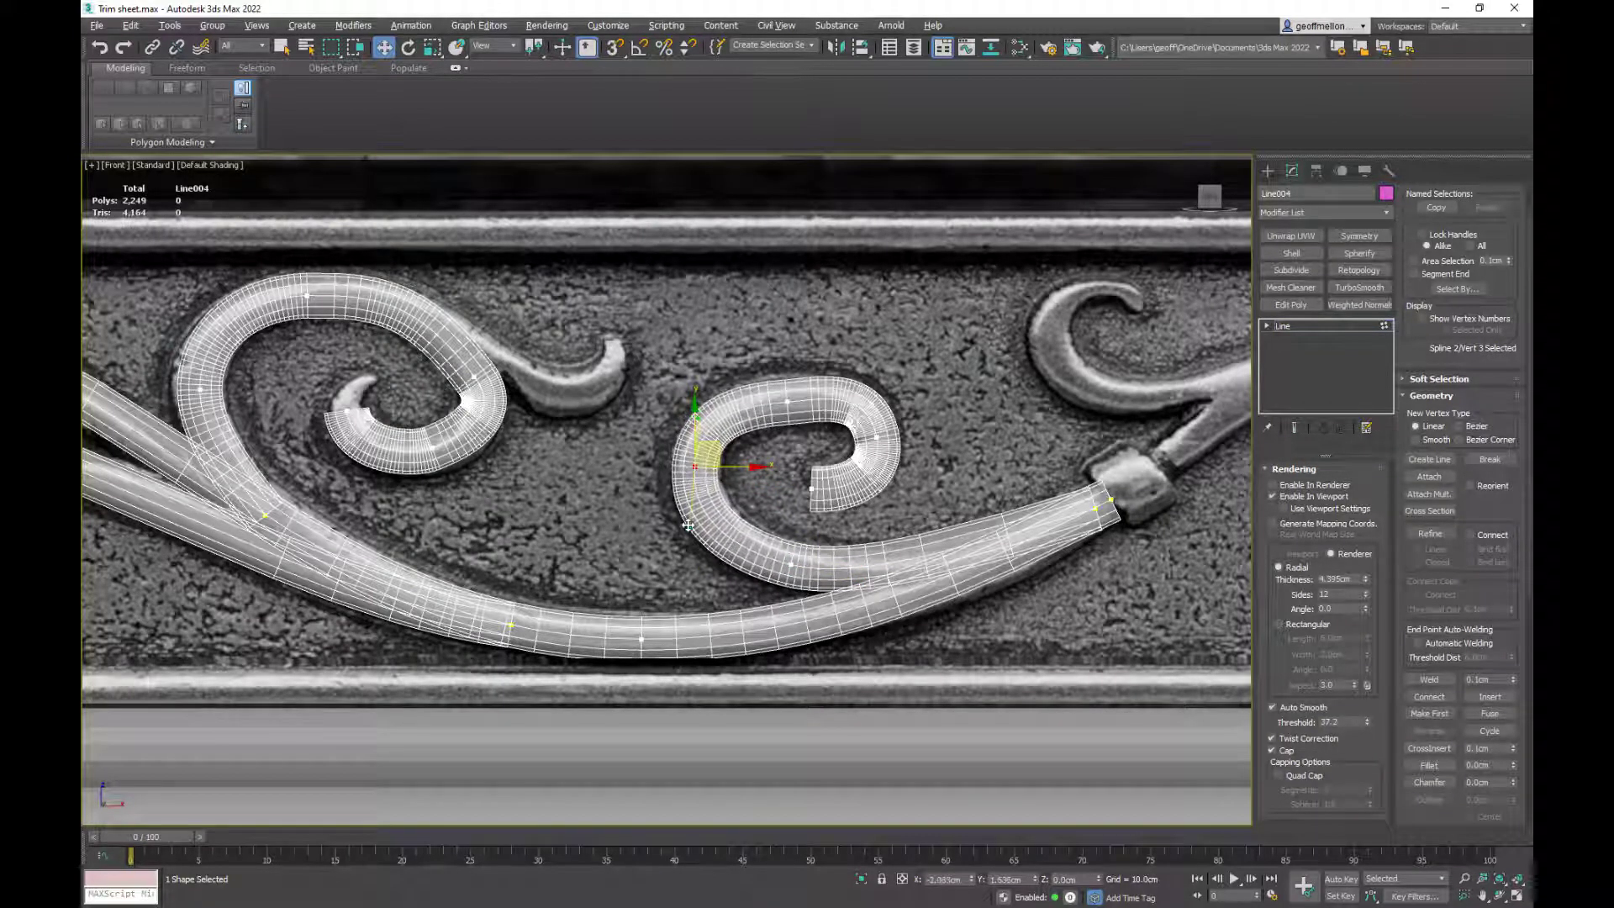
# - Round the curl hanging below the main stem near its start by raising its outer vertex and adjusting the lower handle
pyautogui.moveTo(971, 517); pyautogui.dragTo(638, 507, button='middle')
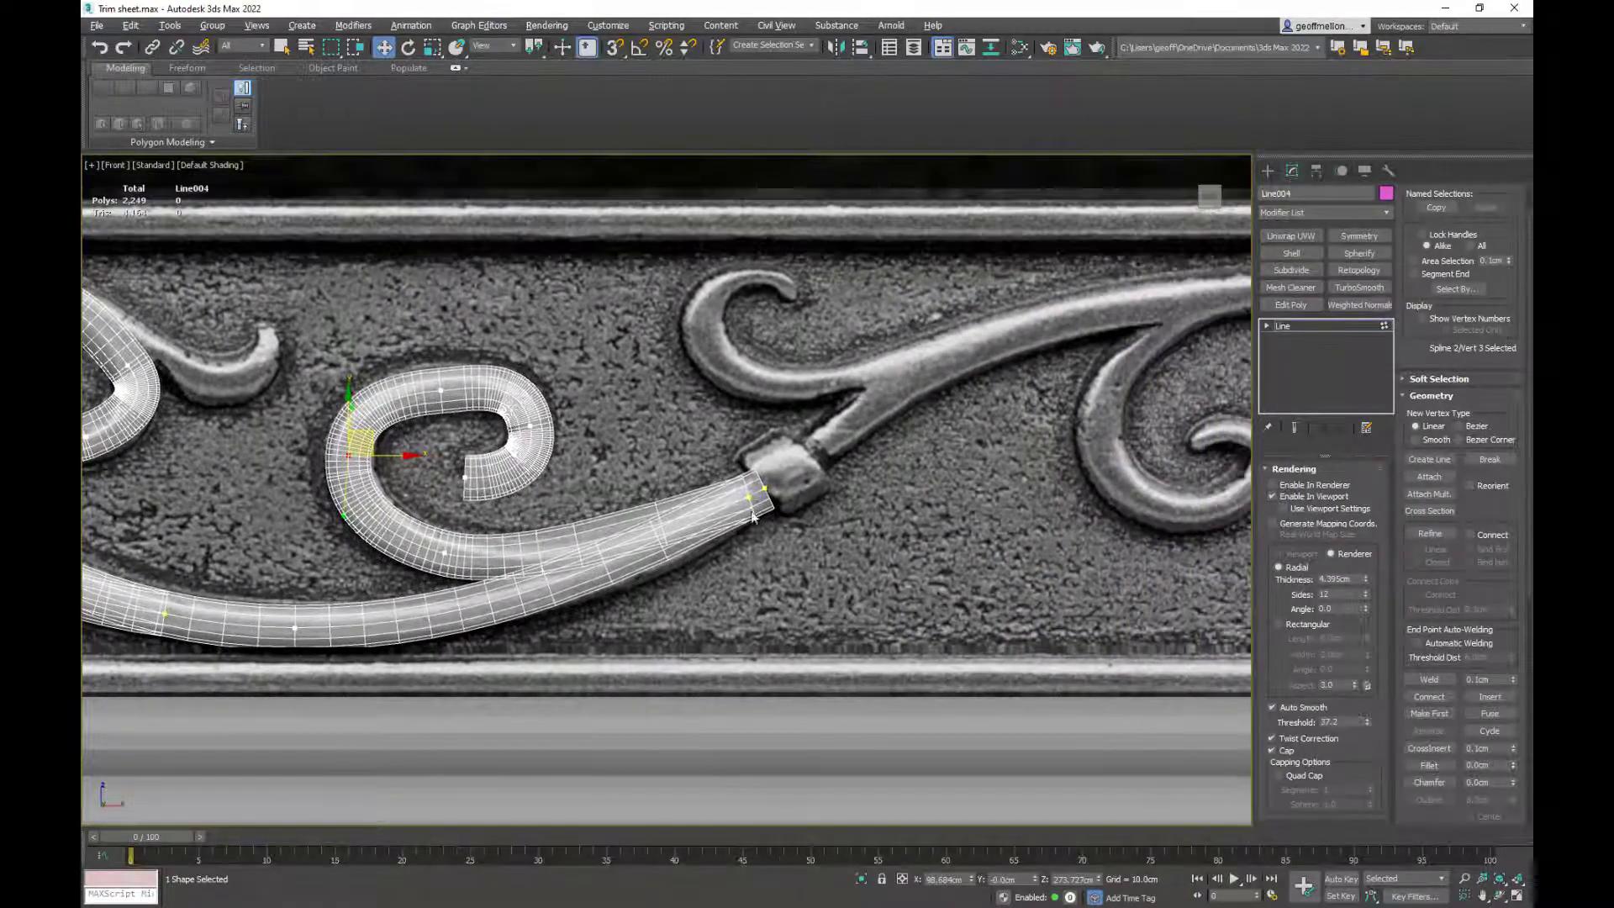
pyautogui.scroll(-8, 704, 525)
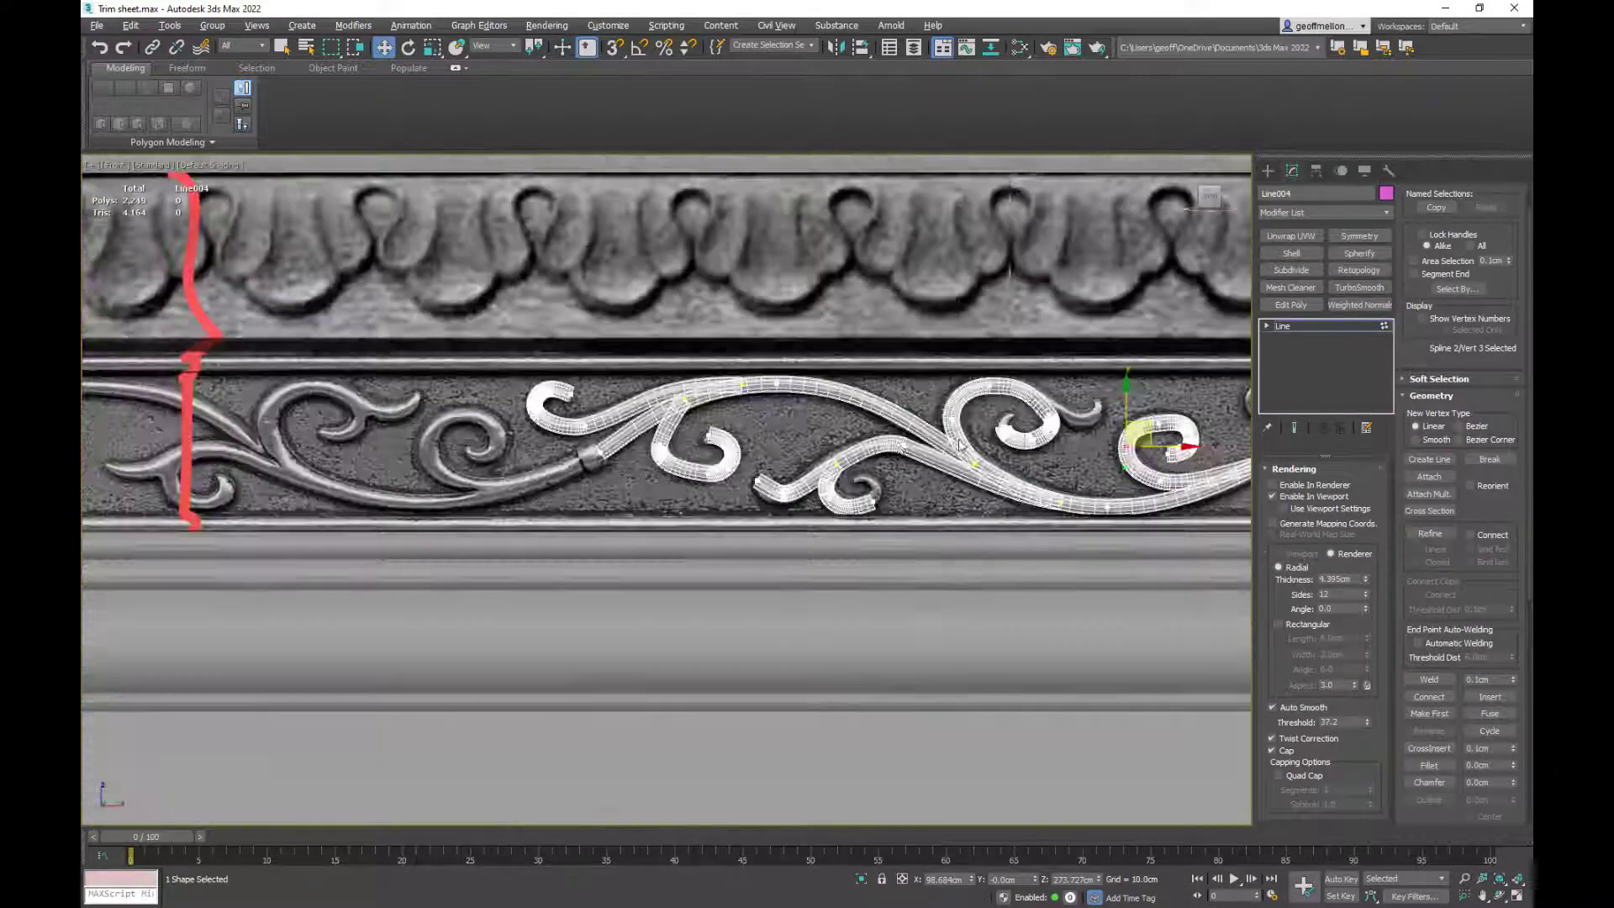
pyautogui.moveTo(905, 447); pyautogui.dragTo(923, 414, button='middle')
pyautogui.scroll(8, 712, 345)
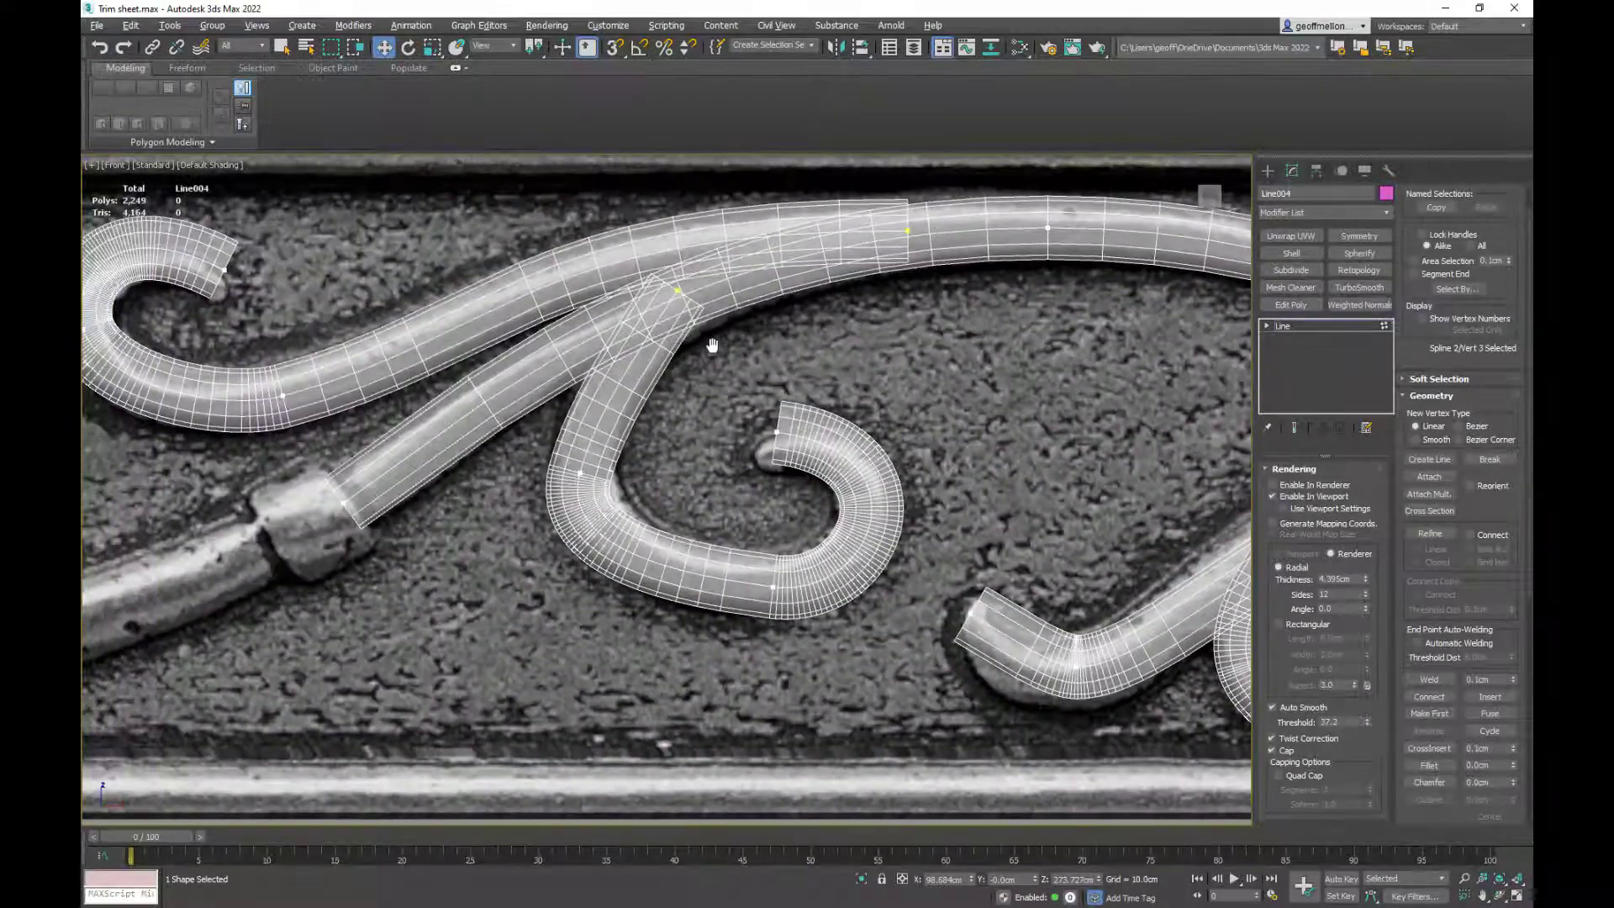
pyautogui.moveTo(712, 345); pyautogui.dragTo(712, 348, button='middle')
pyautogui.moveTo(578, 478); pyautogui.dragTo(582, 449)
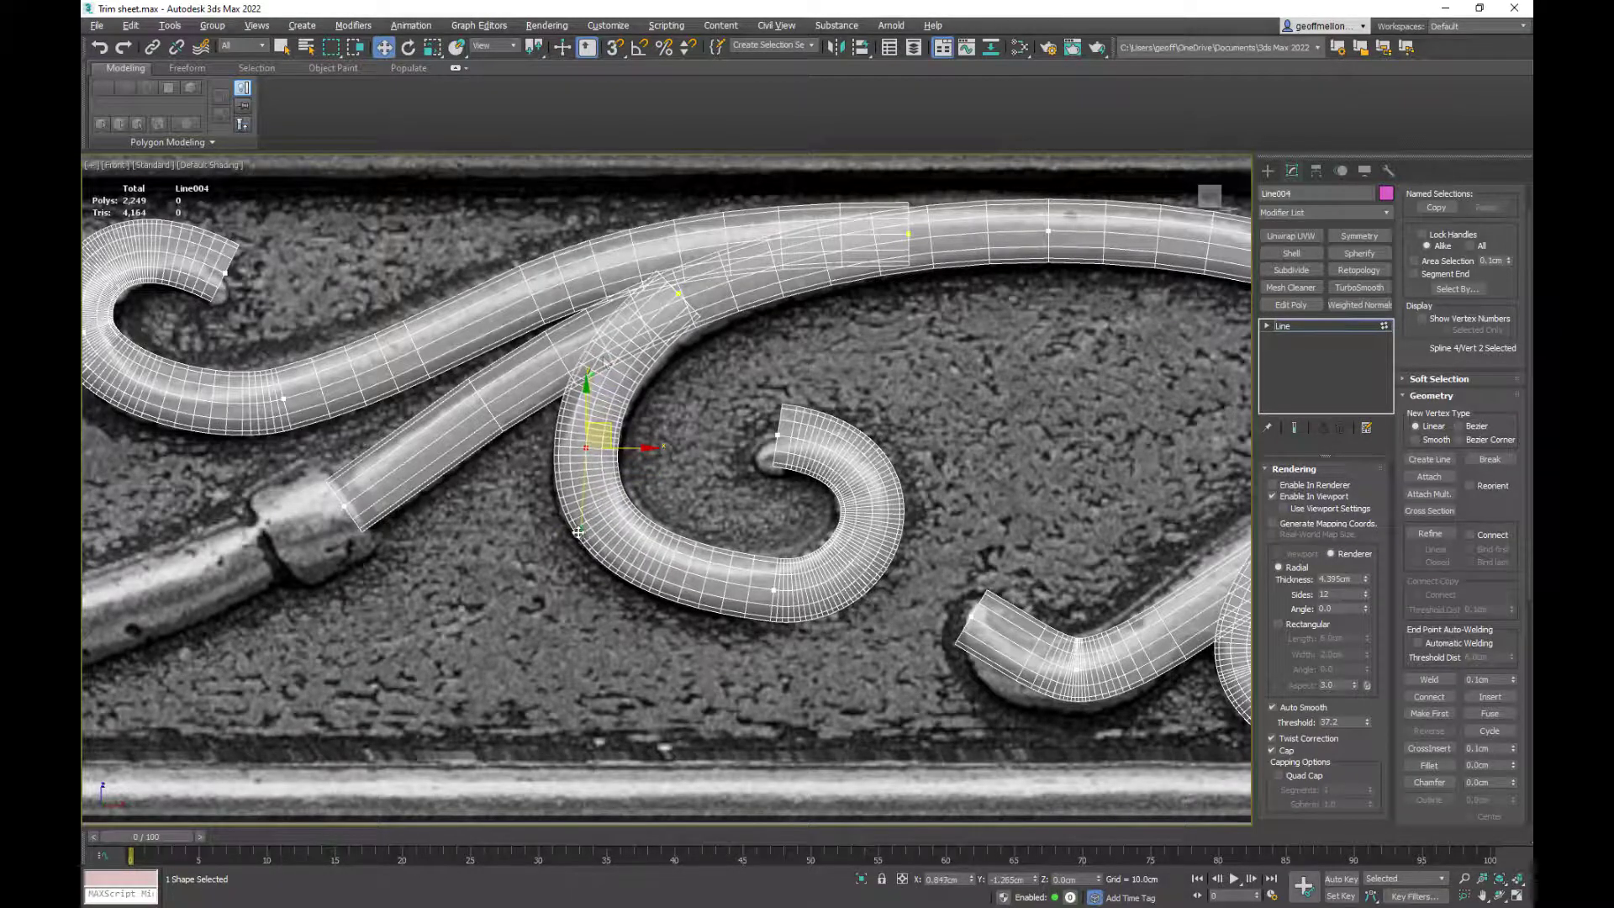
# - Refine the upper hook at the stem's start by adjusting its tip handle and outer bend vertex, and lowering its root vertex into the stem
pyautogui.moveTo(615, 358); pyautogui.dragTo(944, 509, button='middle')
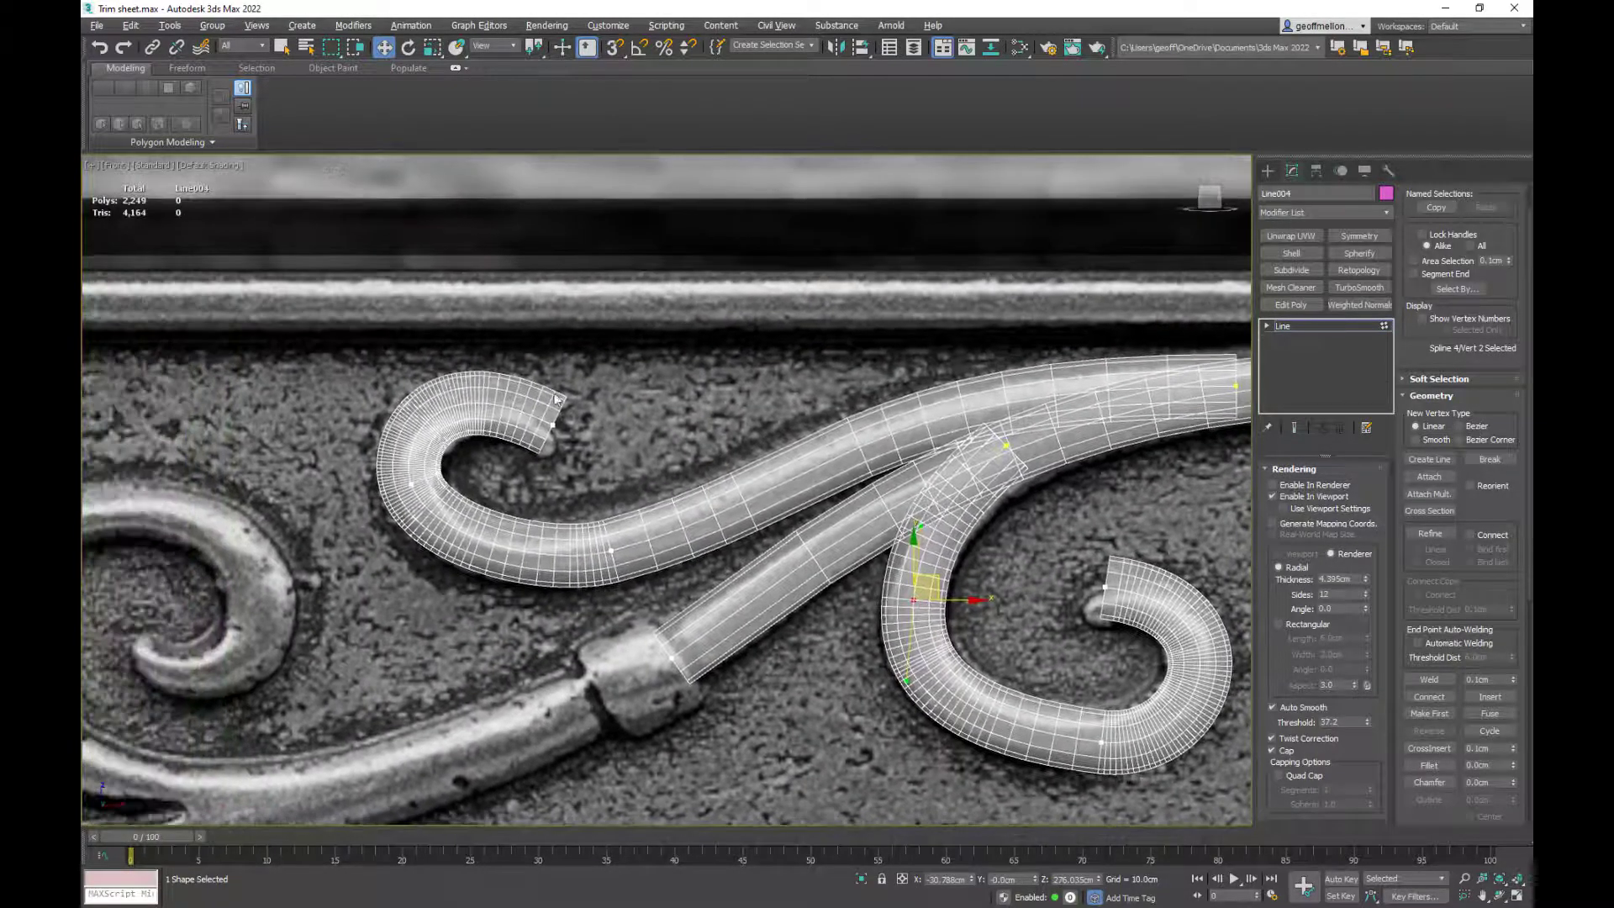
pyautogui.click(554, 430)
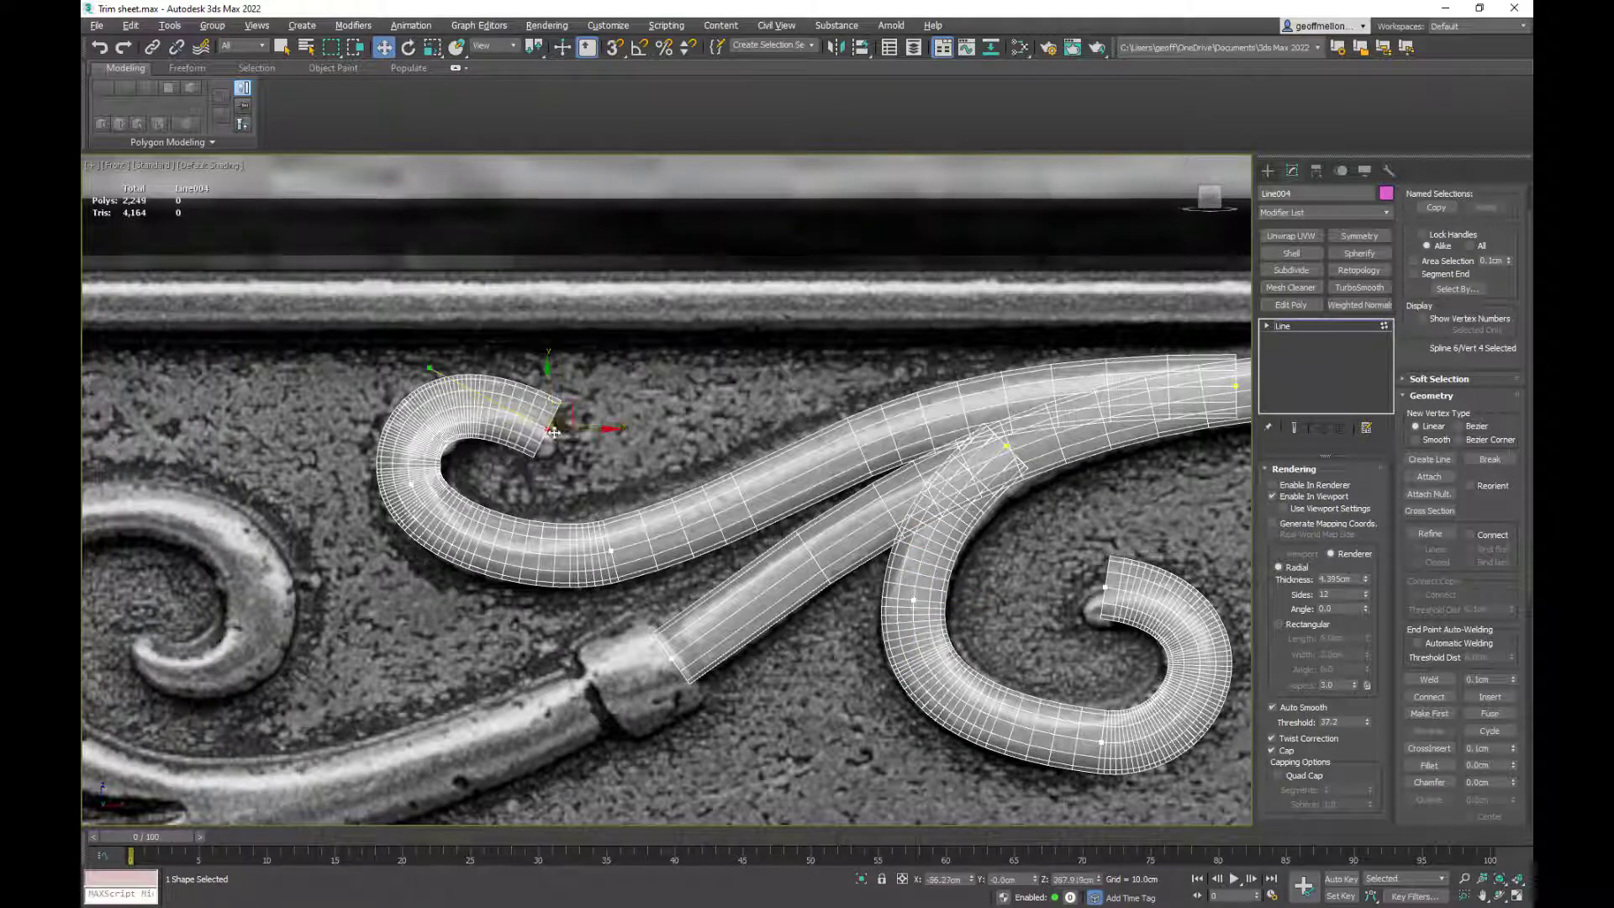
pyautogui.moveTo(429, 370); pyautogui.dragTo(437, 364)
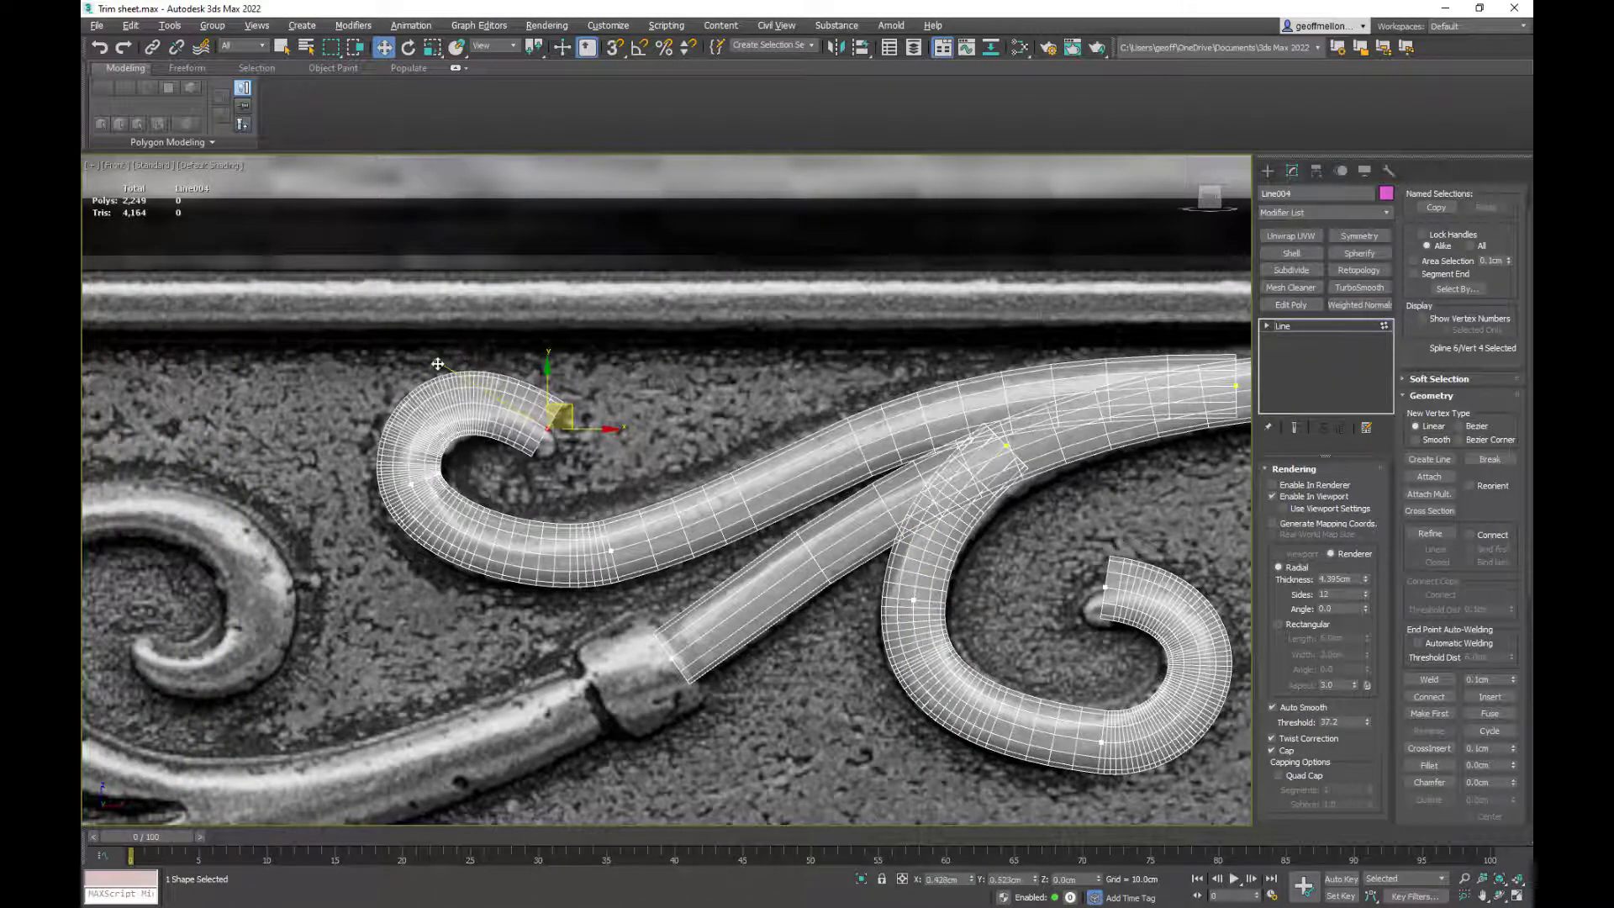
pyautogui.click(411, 485)
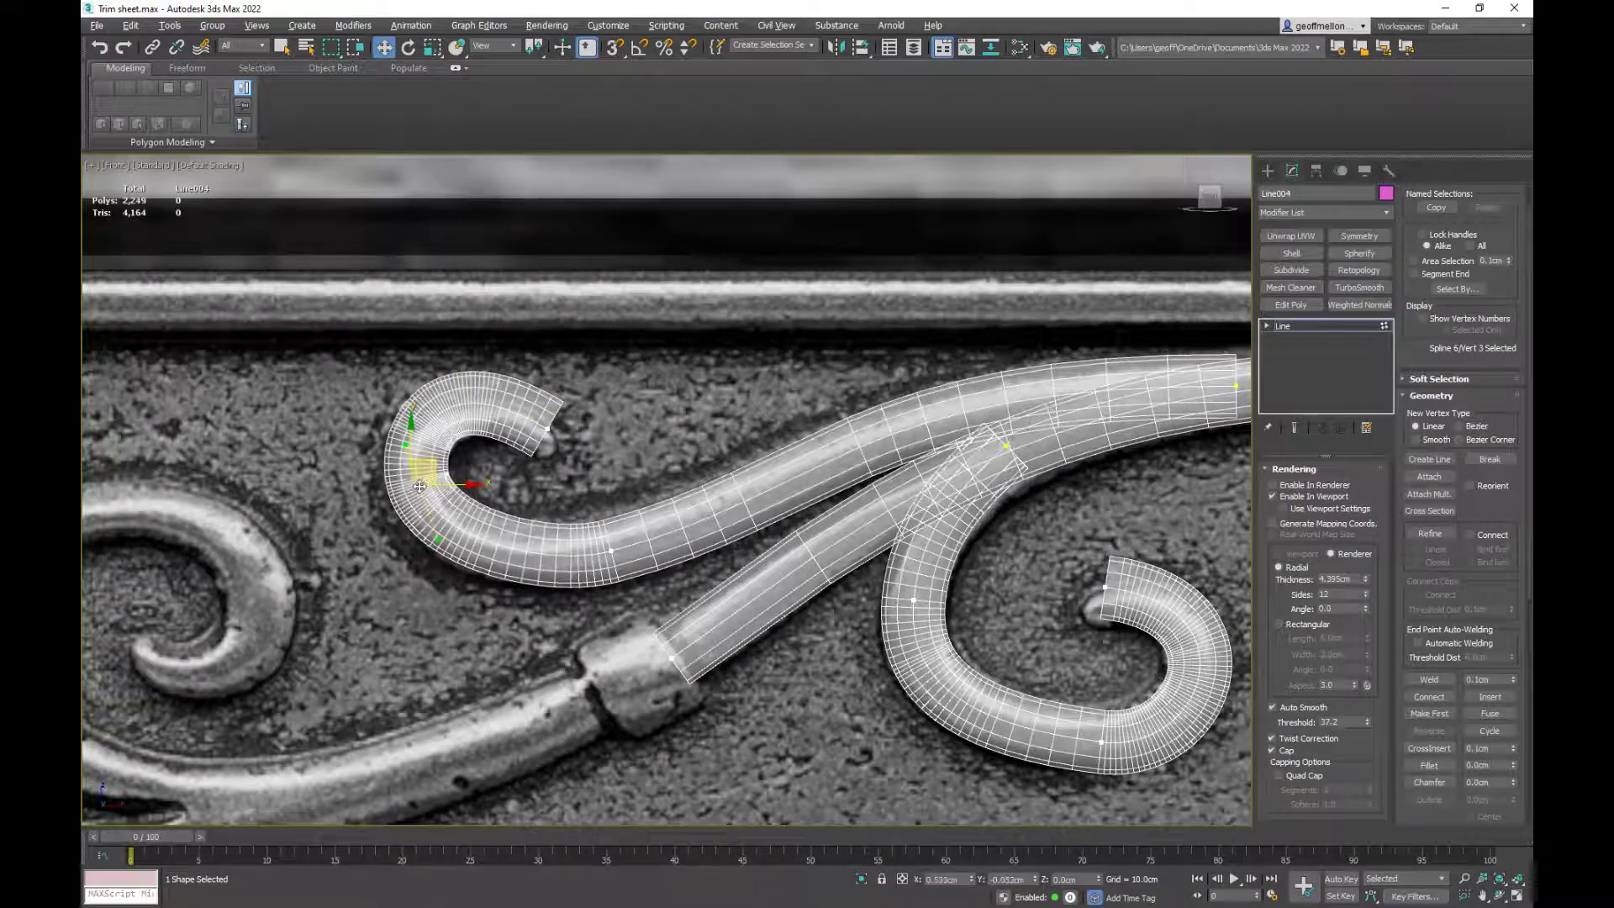
pyautogui.scroll(-5, 1076, 523)
pyautogui.scroll(10, 756, 580)
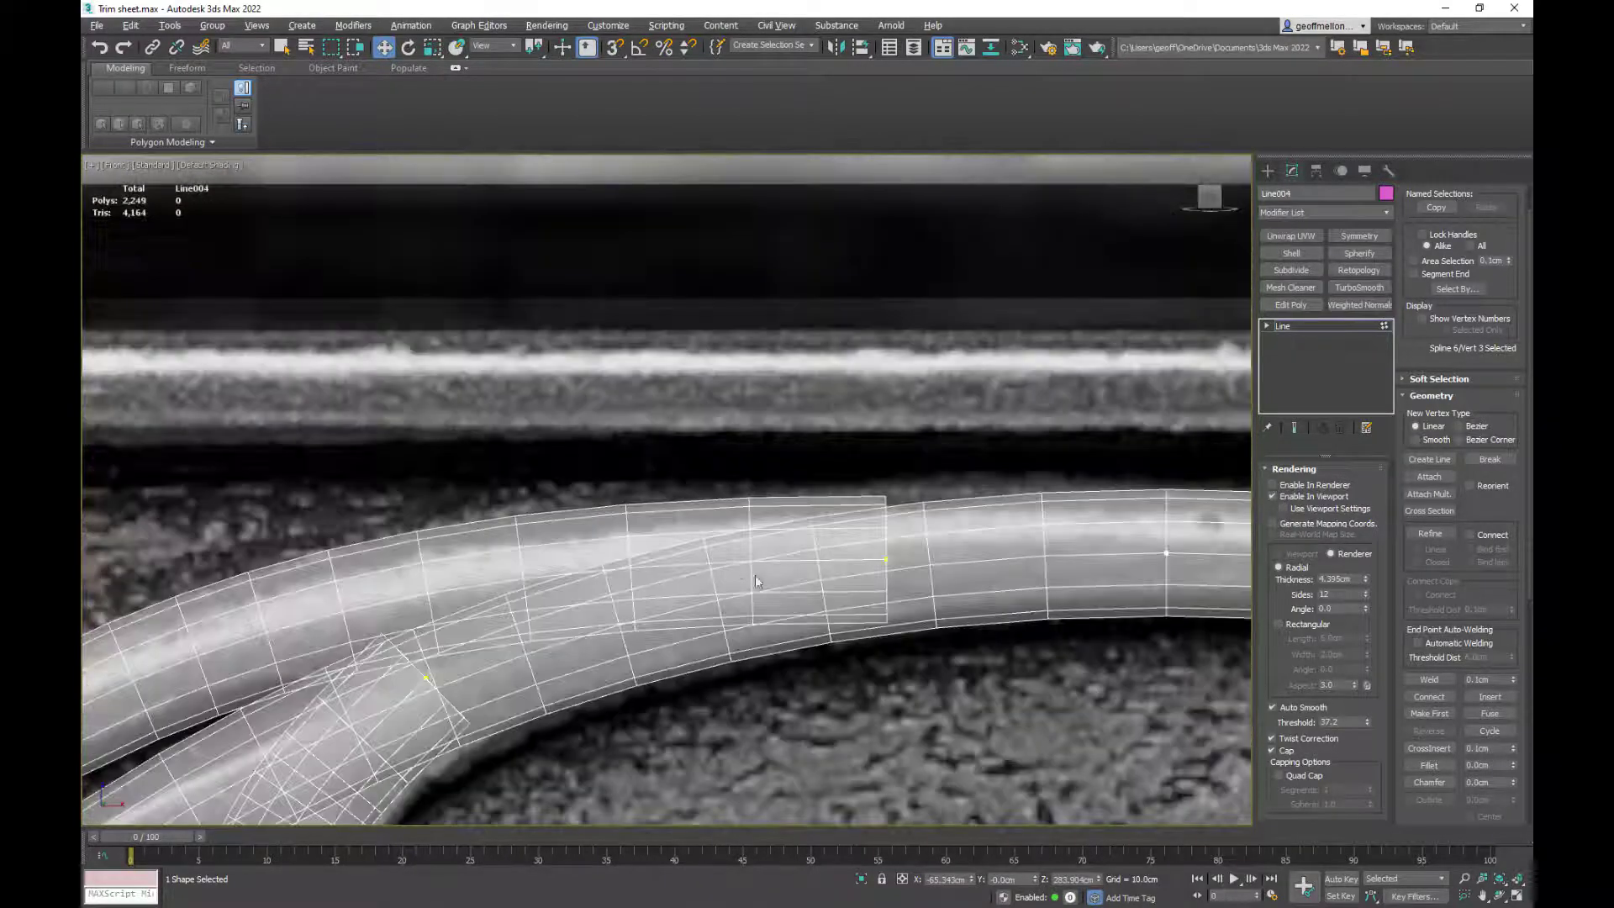
pyautogui.moveTo(888, 558); pyautogui.dragTo(888, 569)
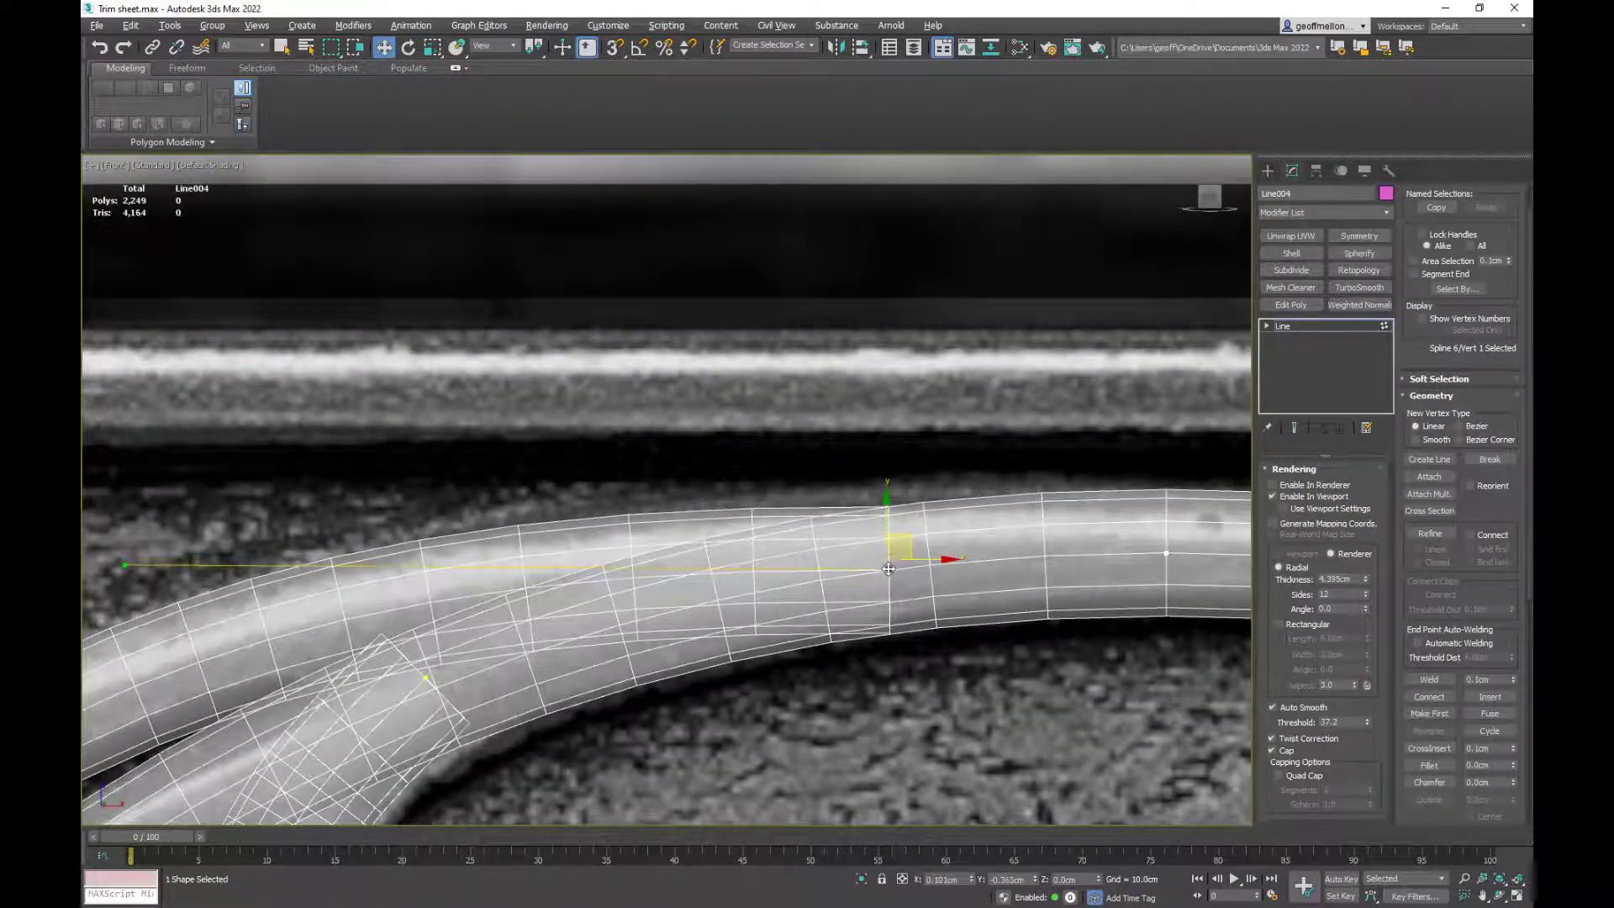
# - Check the finished vine splines against the carving and convert the whole line object to Editable Poly
pyautogui.moveTo(664, 584); pyautogui.dragTo(574, 314, button='middle')
pyautogui.scroll(-5, 575, 314)
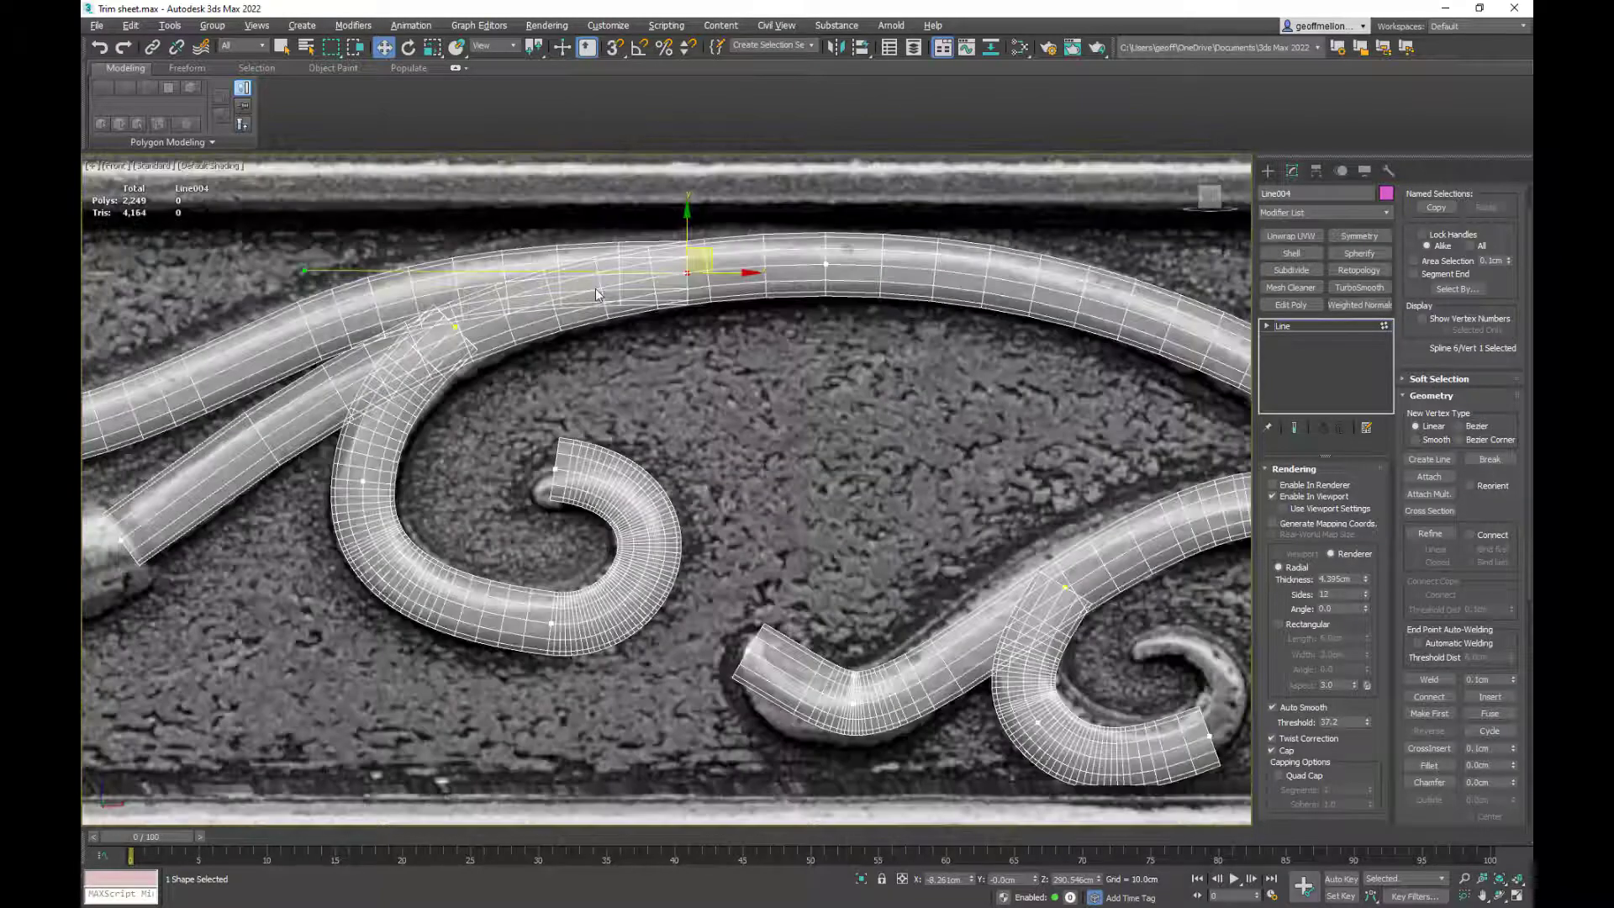
pyautogui.scroll(-4, 703, 389)
pyautogui.moveTo(793, 399); pyautogui.dragTo(120, 423, button='middle')
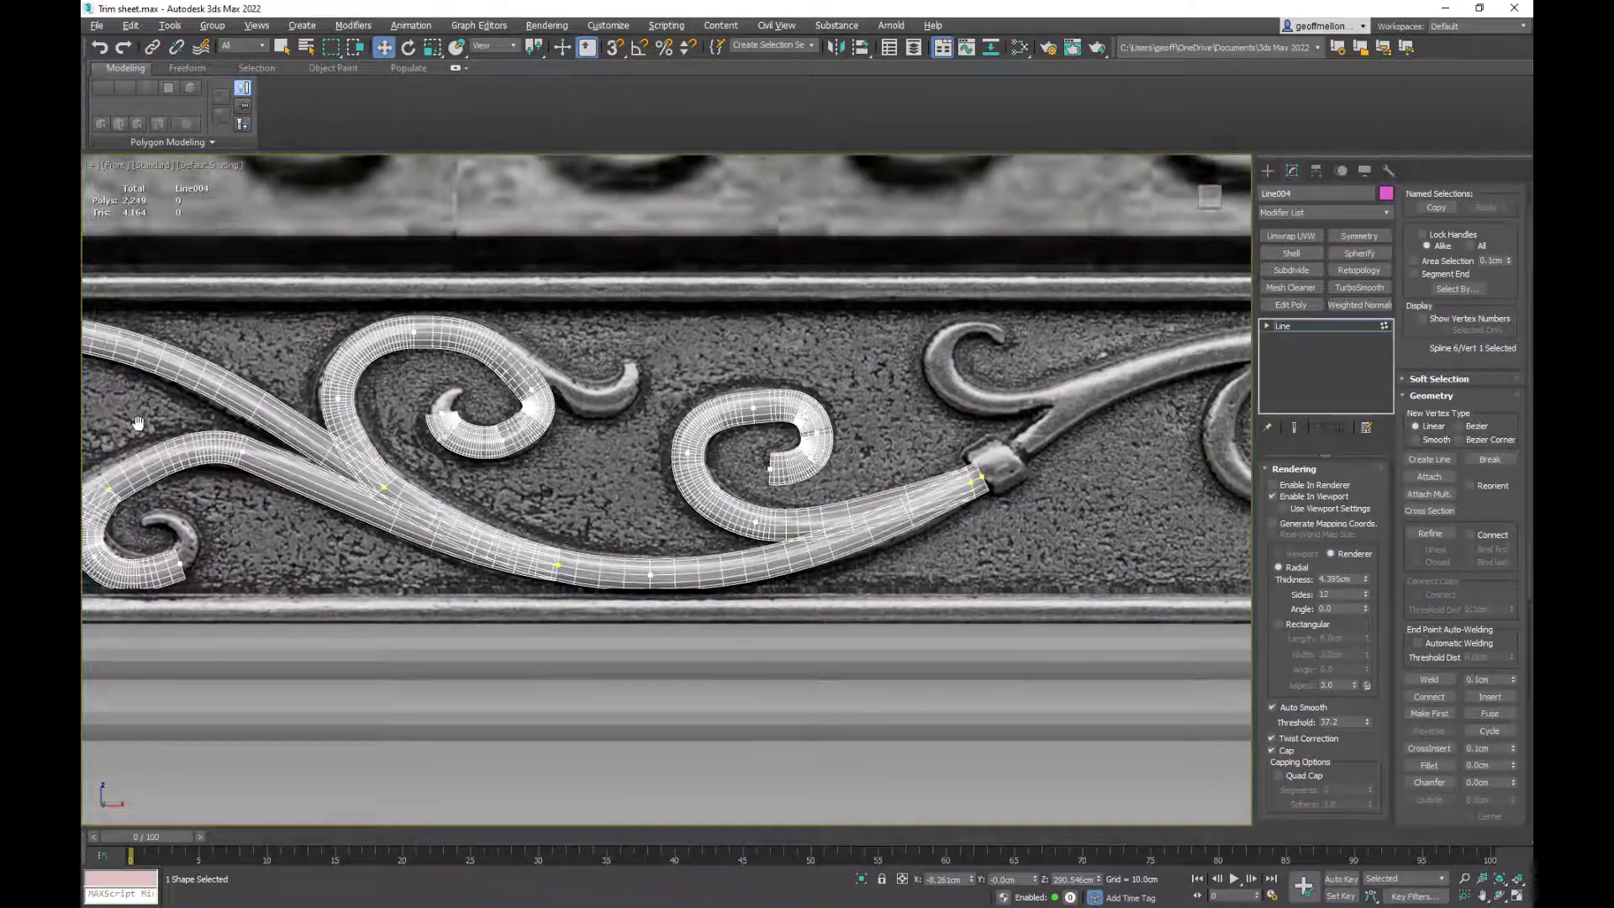
pyautogui.scroll(5, 918, 432)
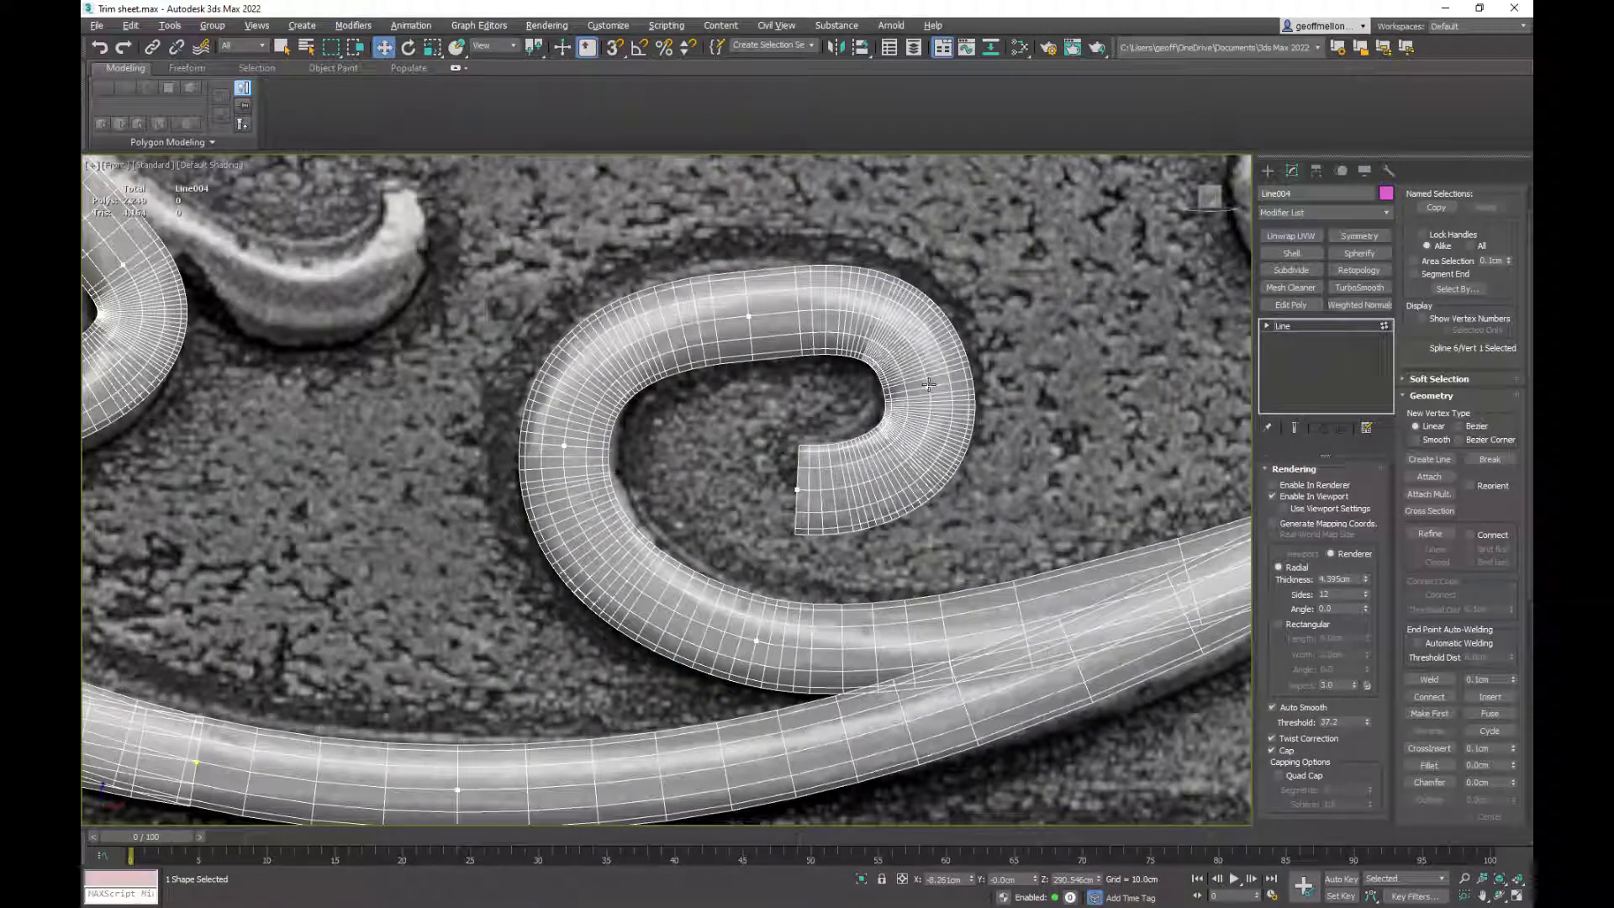
pyautogui.scroll(-5, 891, 398)
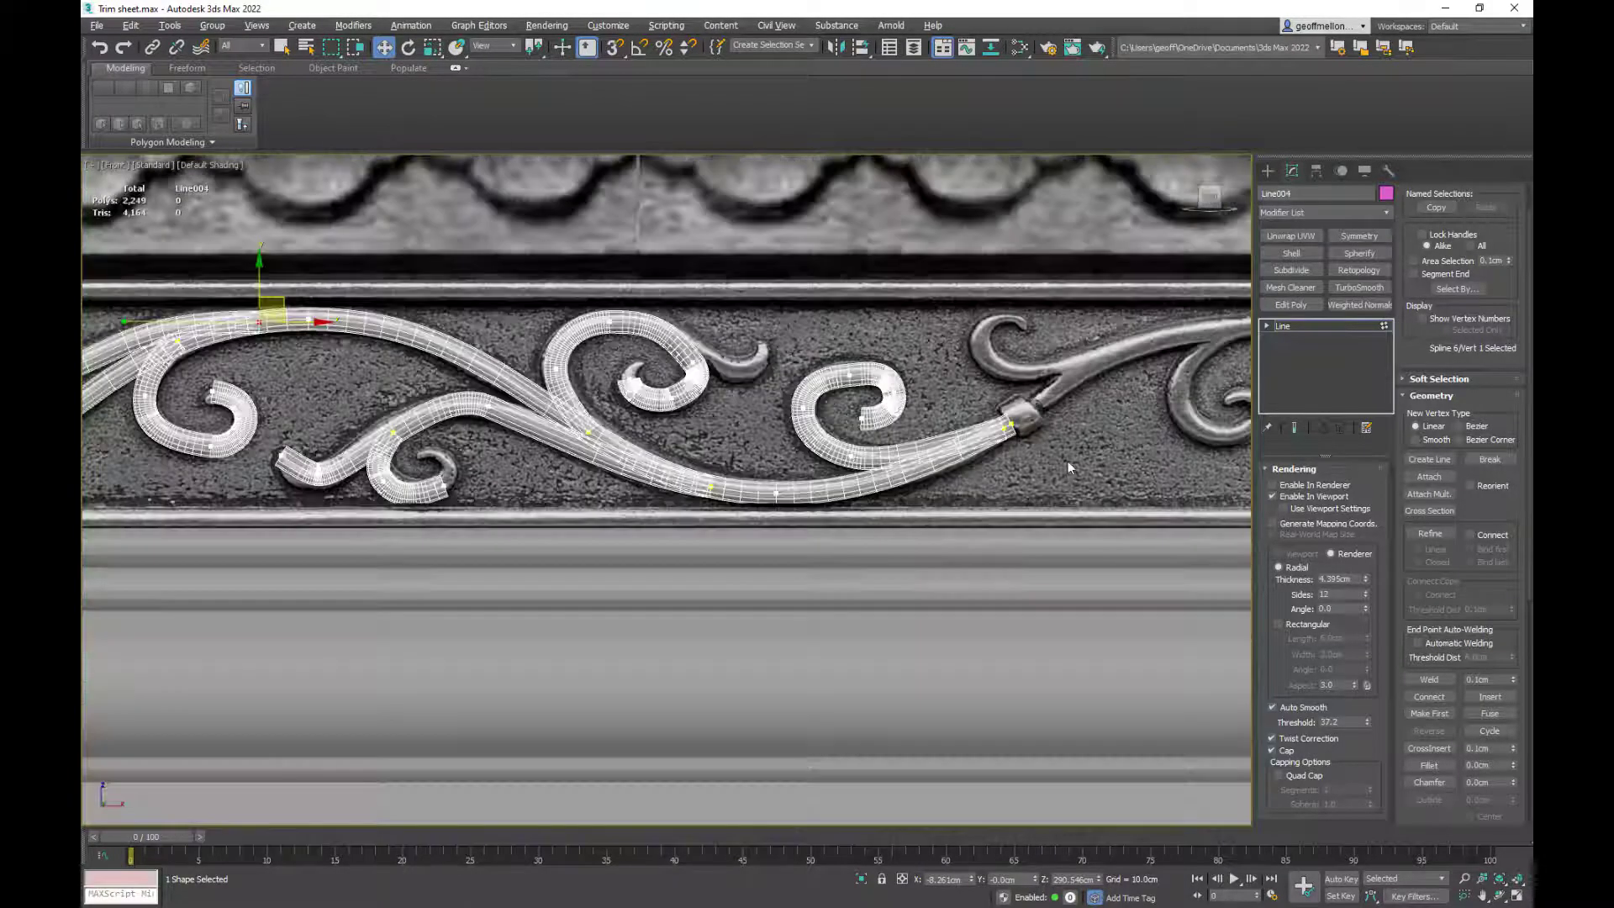
pyautogui.moveTo(1067, 461); pyautogui.dragTo(786, 483, button='middle')
pyautogui.rightClick(1185, 303)
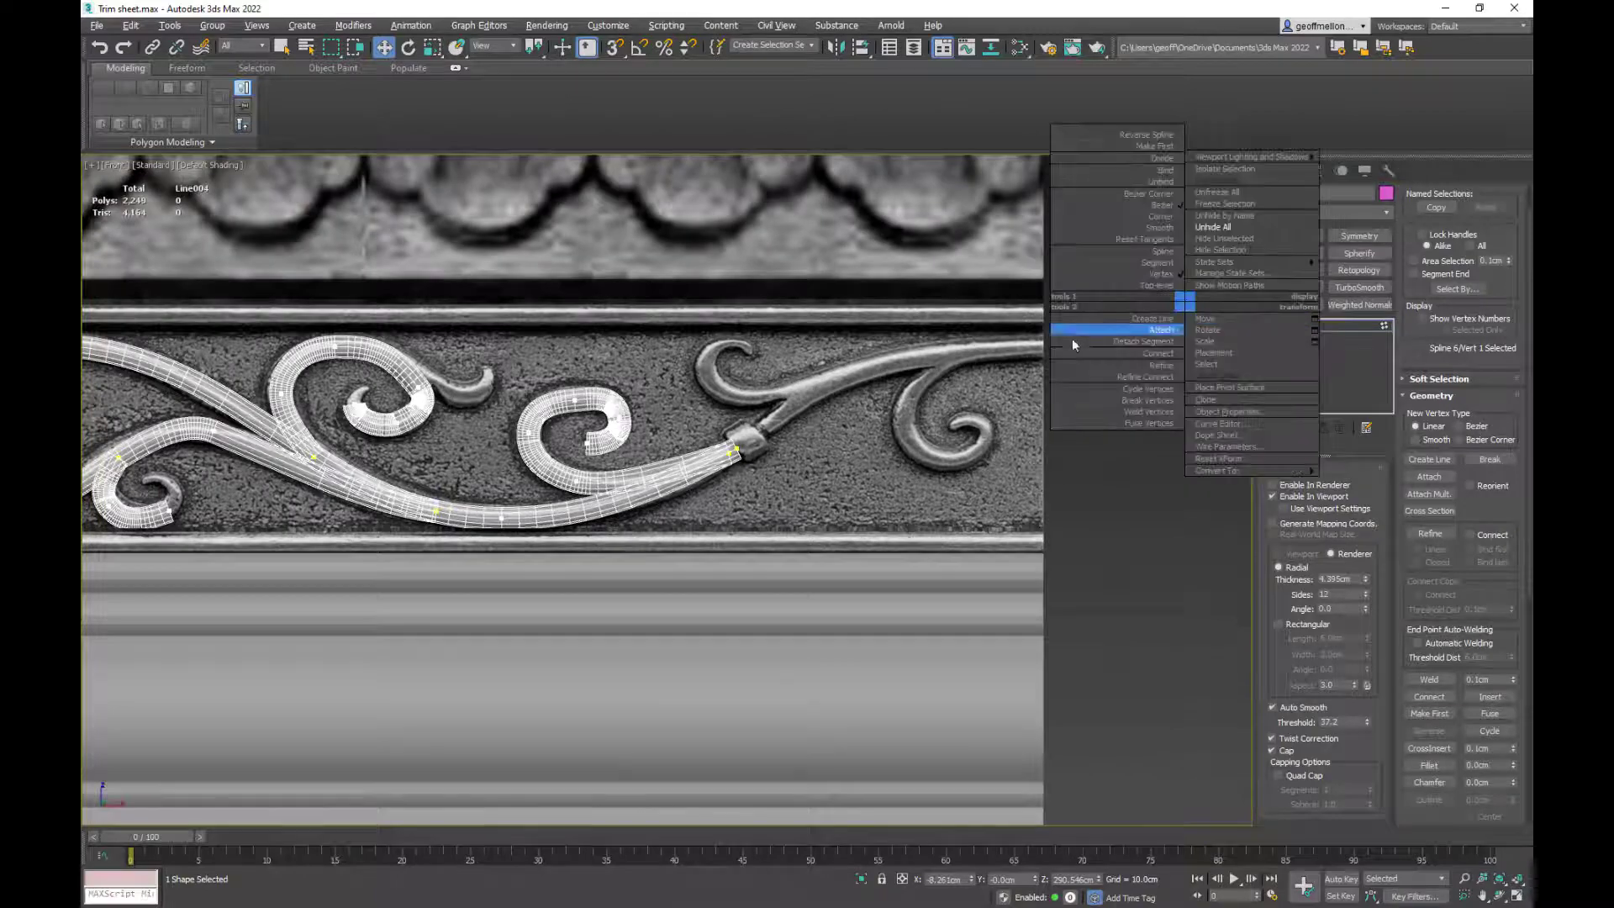
pyautogui.moveTo(1286, 470)
pyautogui.click(1431, 497)
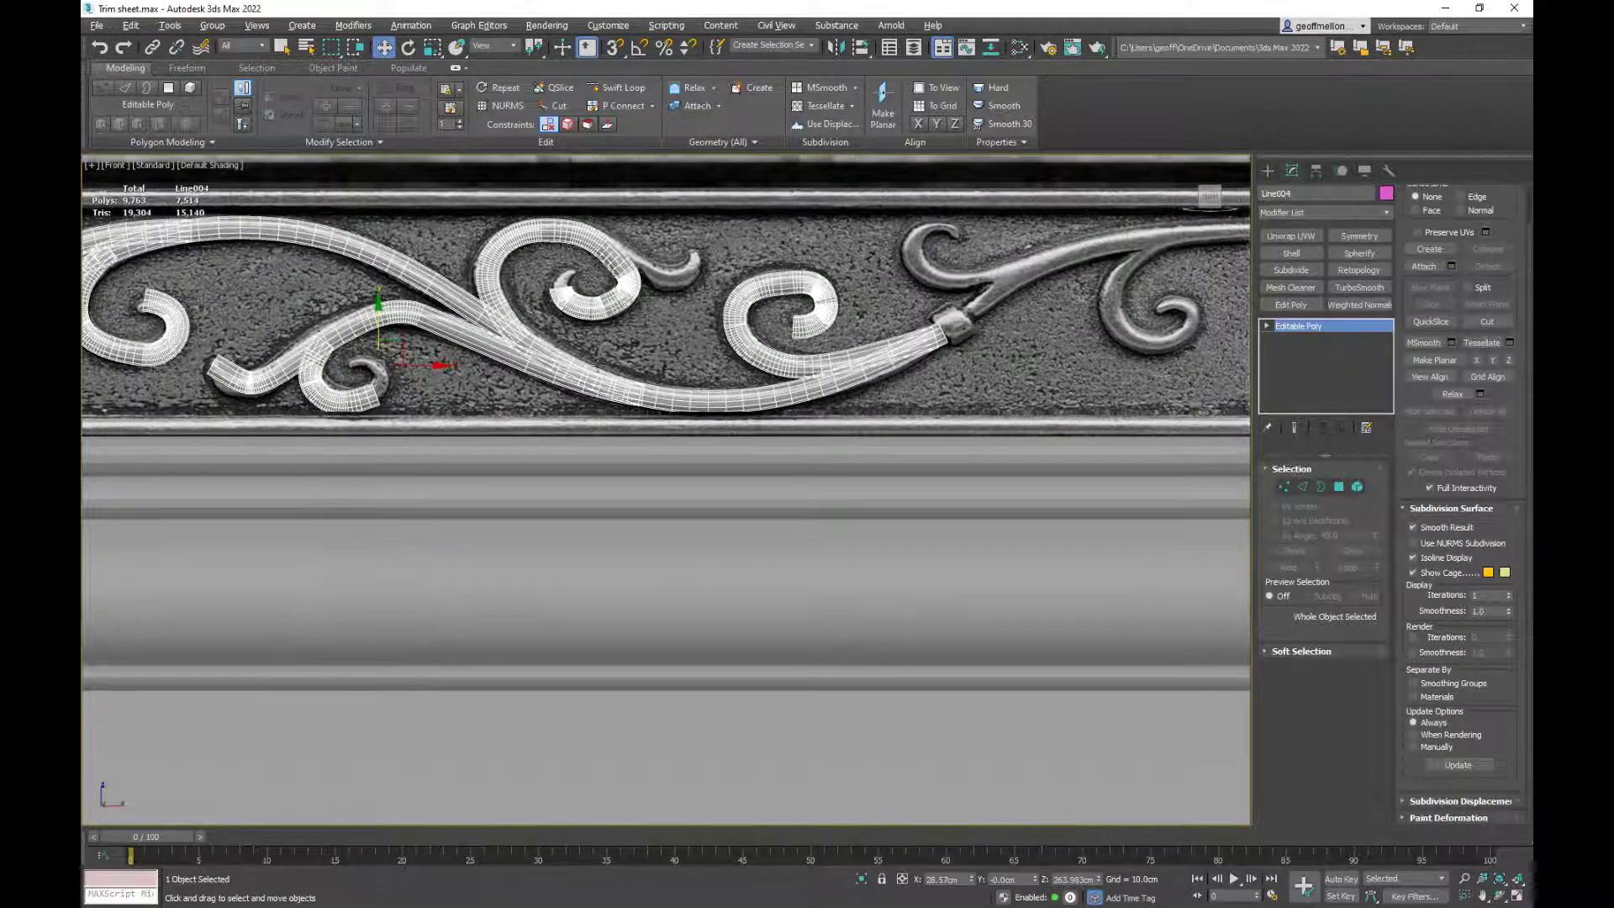
pyautogui.scroll(3, 588, 360)
pyautogui.moveTo(547, 260); pyautogui.dragTo(555, 446, button='middle')
pyautogui.scroll(-2, 555, 446)
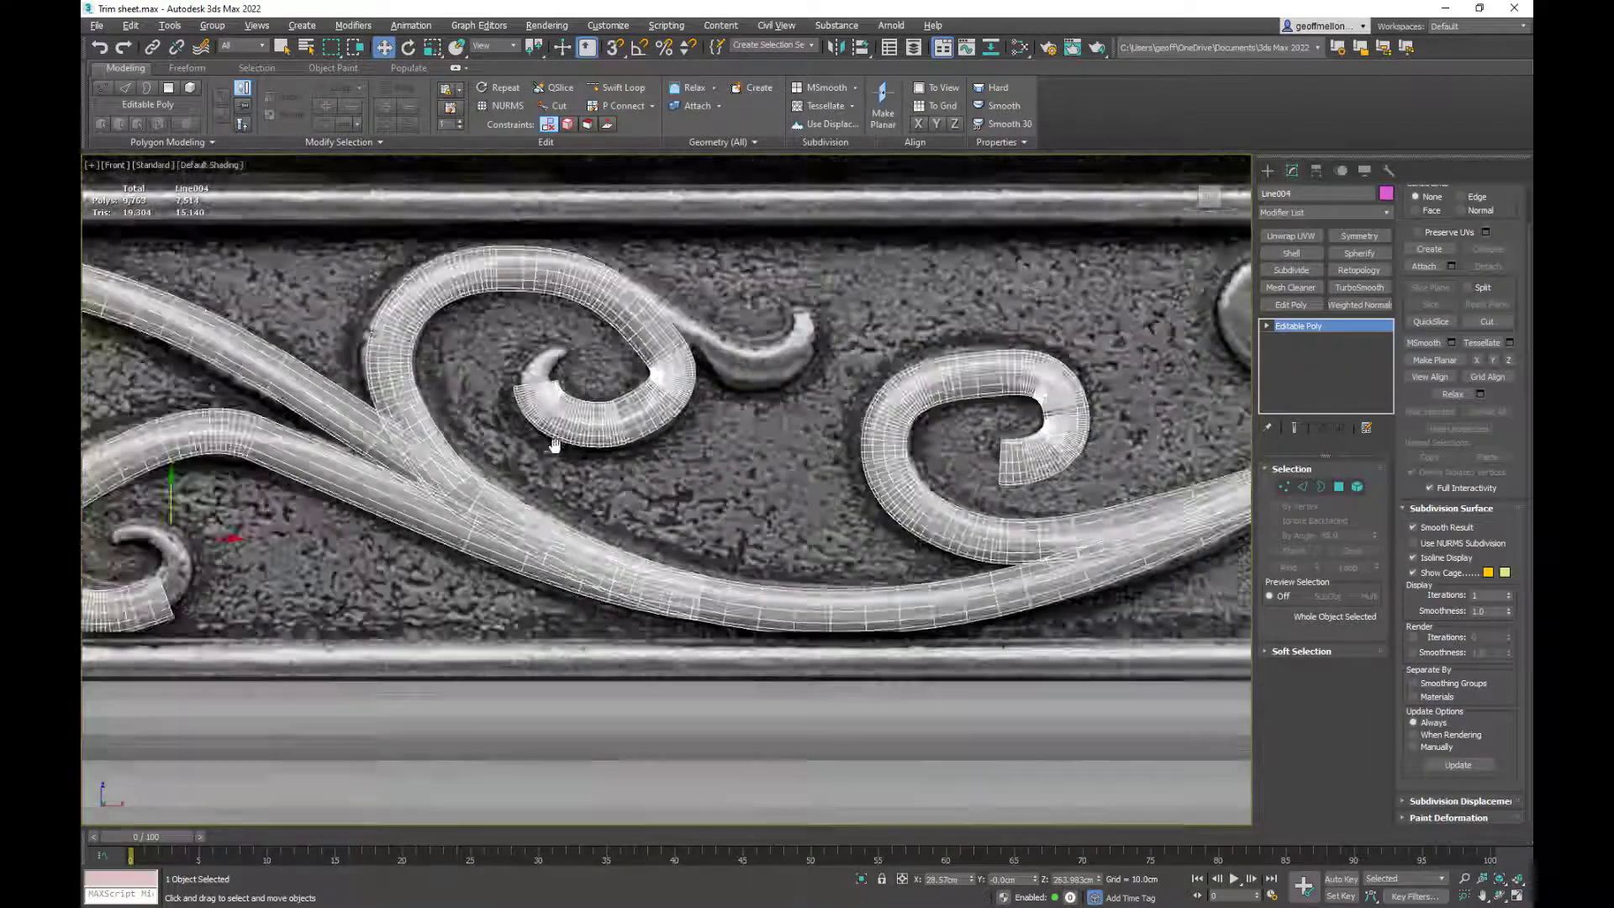
pyautogui.moveTo(728, 415); pyautogui.dragTo(888, 444, button='middle')
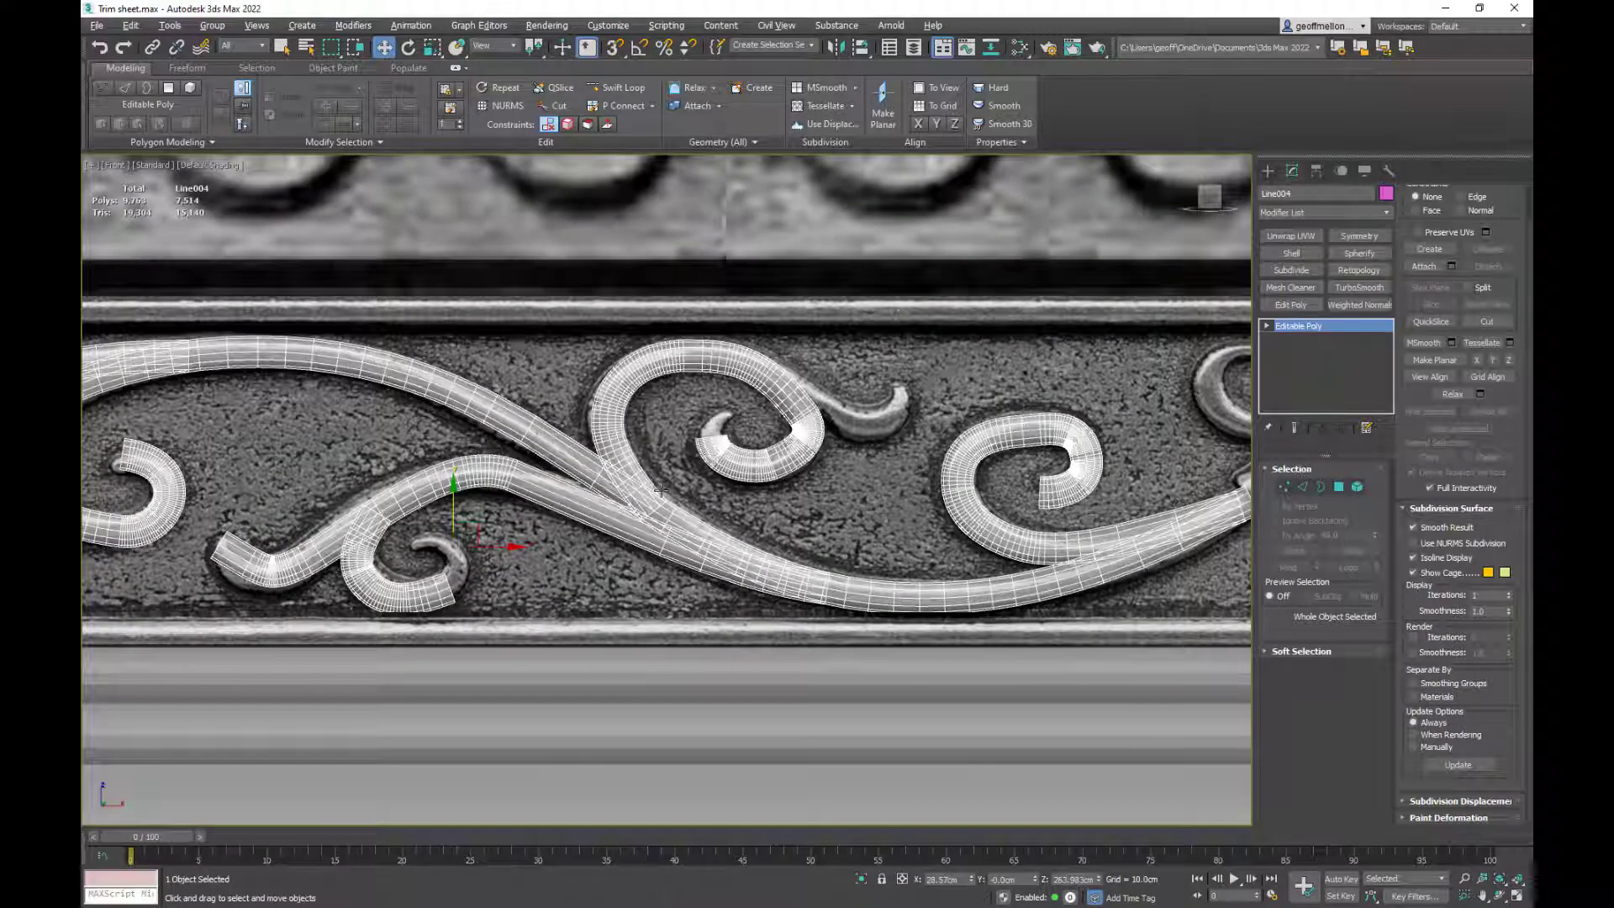
# - Examine the scroll mesh's branch junctions and open curl tips against the reference relief
pyautogui.scroll(5, 665, 507)
pyautogui.scroll(-5, 1009, 586)
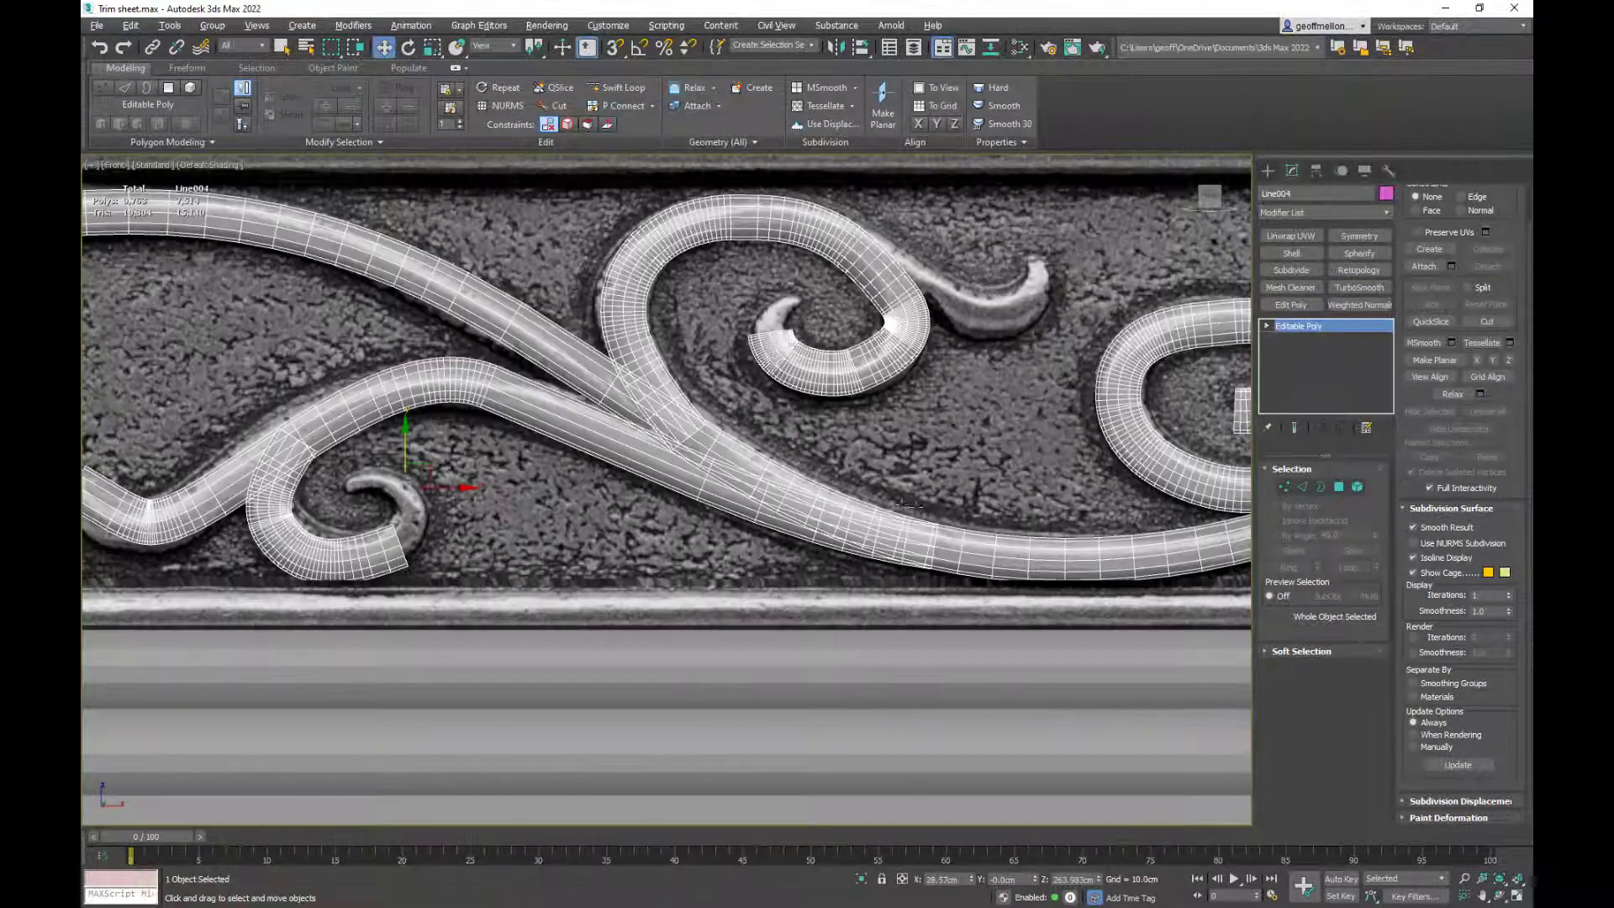
pyautogui.moveTo(903, 500); pyautogui.dragTo(865, 451, button='middle')
pyautogui.scroll(8, 908, 395)
pyautogui.moveTo(927, 383); pyautogui.dragTo(1067, 580, button='middle')
pyautogui.scroll(-5, 1067, 580)
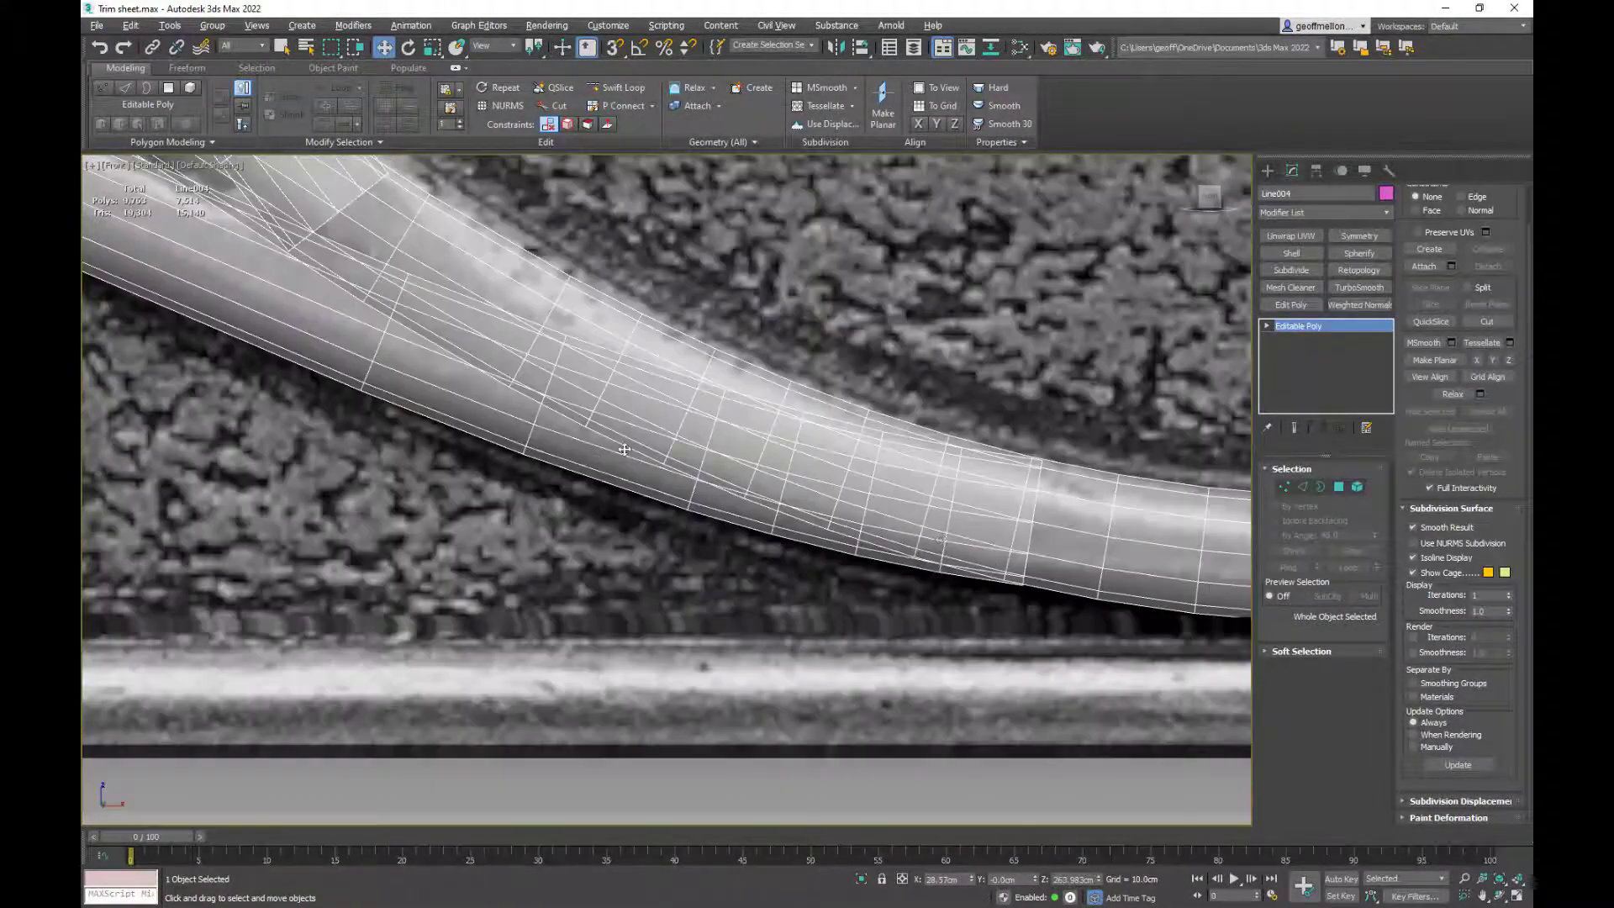
pyautogui.scroll(-3, 1068, 580)
pyautogui.moveTo(504, 362); pyautogui.dragTo(858, 311, button='middle')
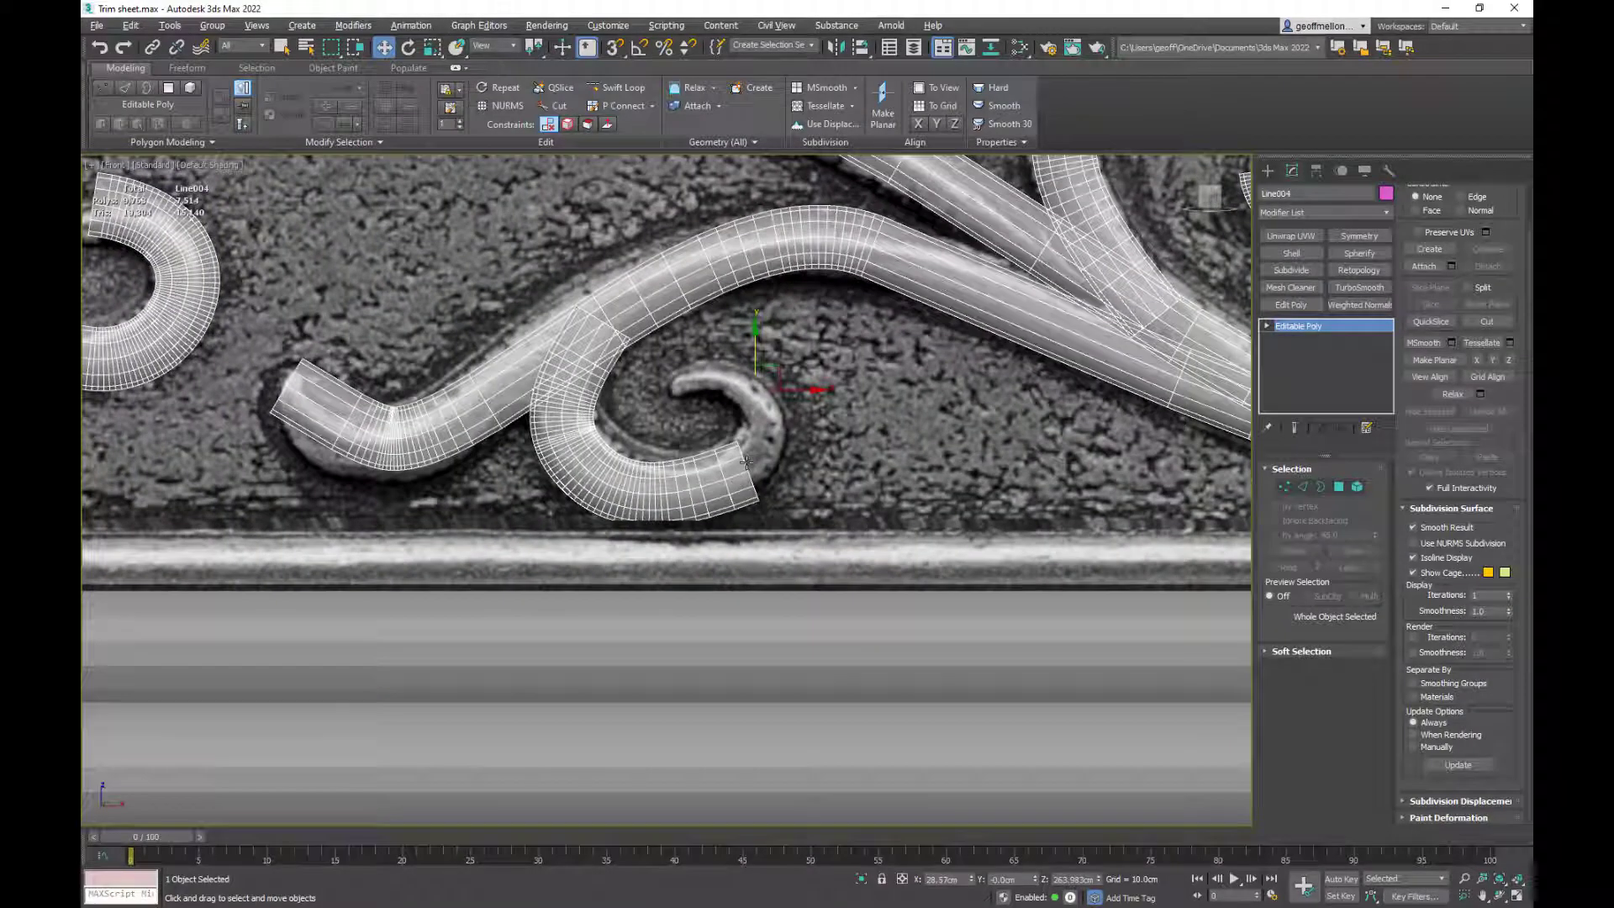
pyautogui.moveTo(852, 474)
pyautogui.keyDown('alt'); pyautogui.mouseDown(button='middle')
pyautogui.moveTo(845, 445)
pyautogui.moveTo(894, 450)
pyautogui.moveTo(870, 453)
pyautogui.mouseUp(button='middle'); pyautogui.keyUp('alt')
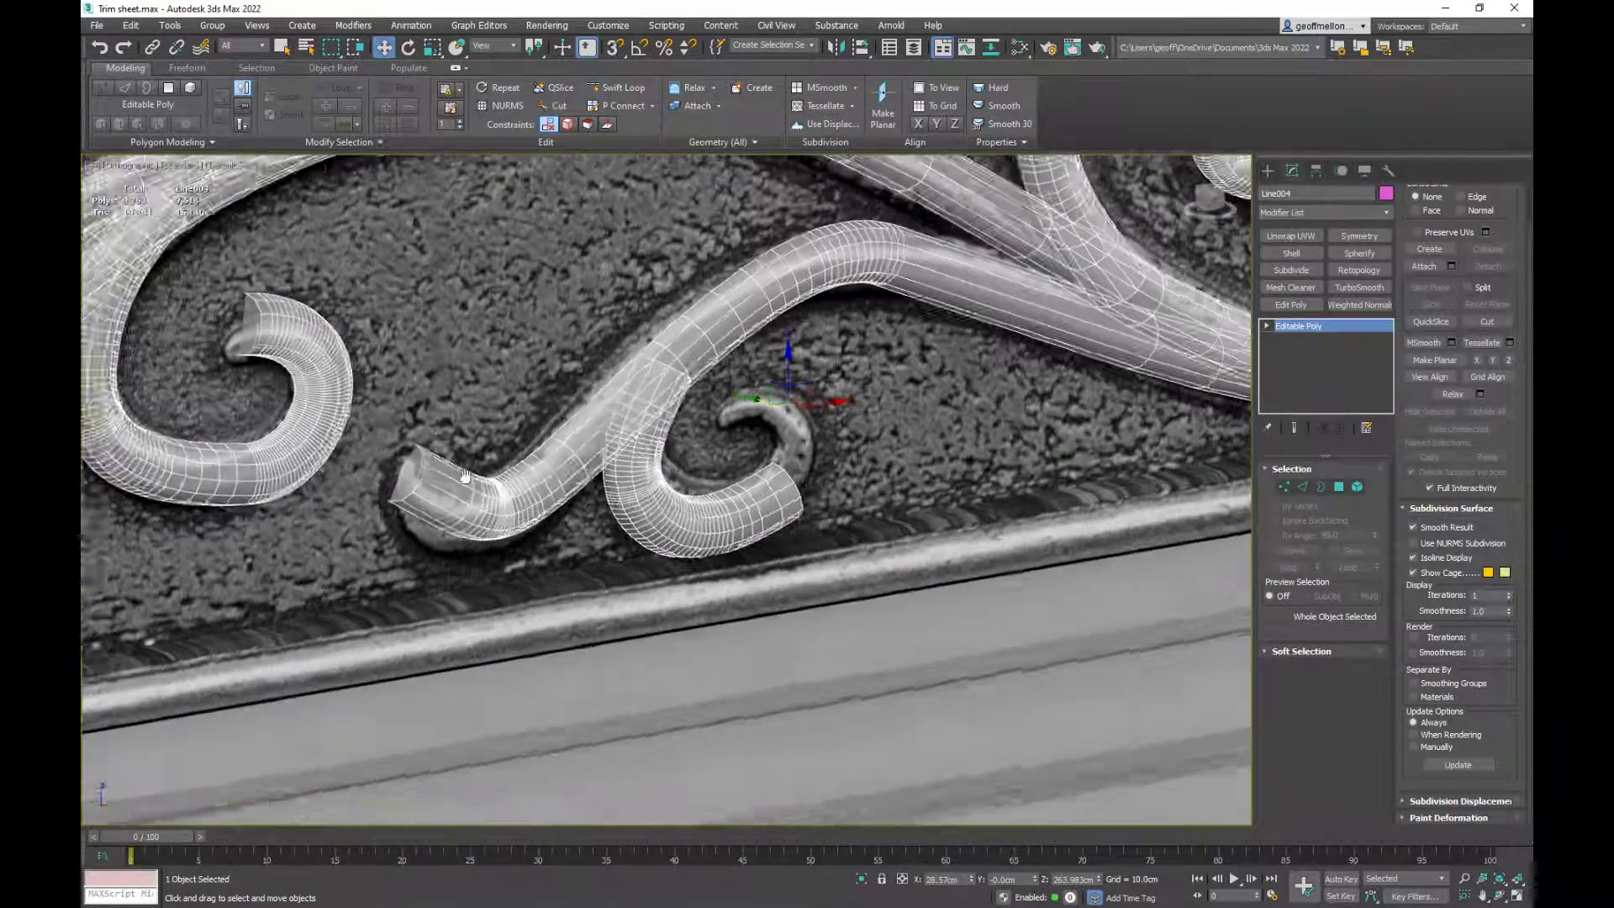
# - Delete the flat end-cap polygons at the tips of the scroll's branches, then leave polygon editing and clear the selection
pyautogui.press('4')
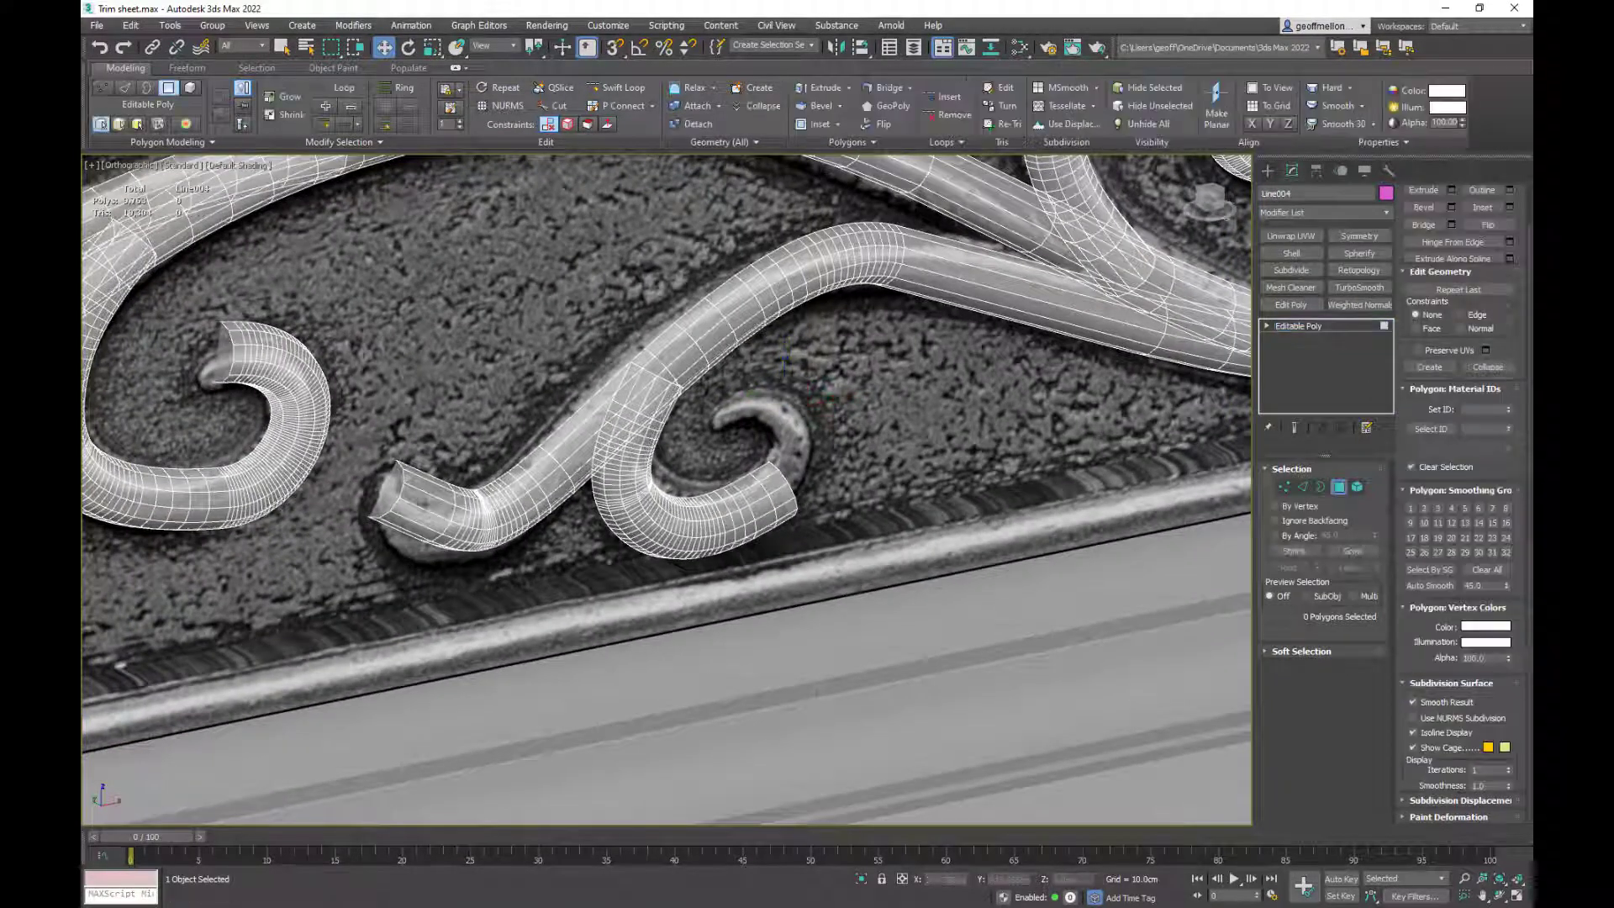
pyautogui.moveTo(542, 451); pyautogui.dragTo(916, 542, button='middle')
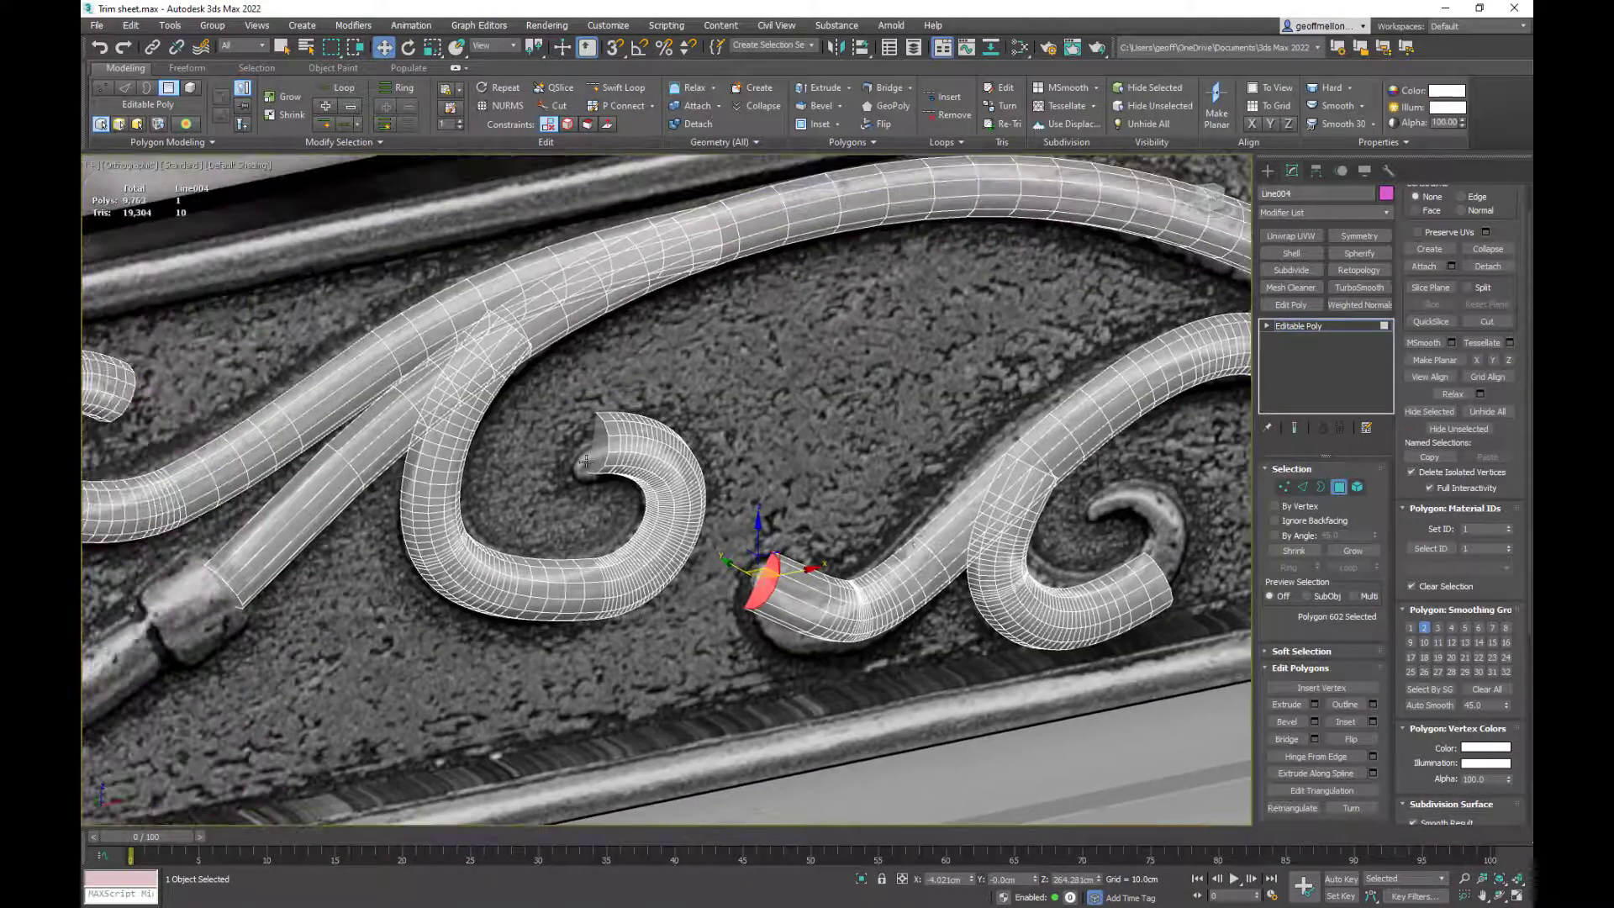
pyautogui.keyDown('alt'); pyautogui.moveTo(391, 530); pyautogui.dragTo(539, 587, button='middle'); pyautogui.keyUp('alt')
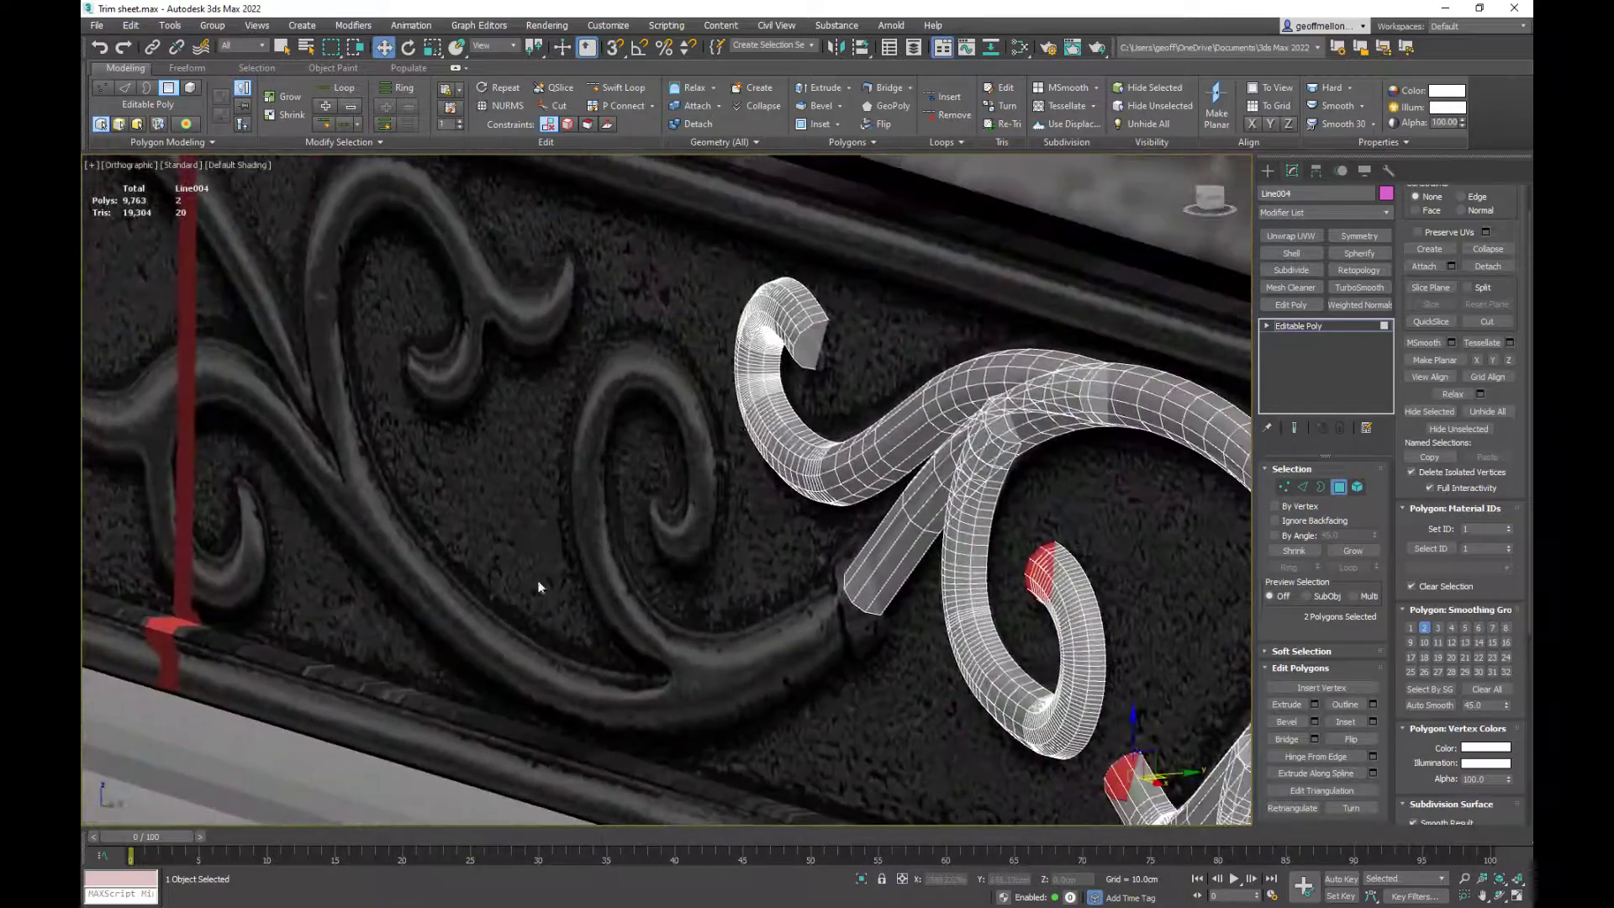
pyautogui.scroll(-3, 1083, 483)
pyautogui.keyDown('alt'); pyautogui.moveTo(1126, 576); pyautogui.dragTo(622, 601, button='middle'); pyautogui.keyUp('alt')
pyautogui.scroll(-1, 1239, 569)
pyautogui.scroll(5, 854, 518)
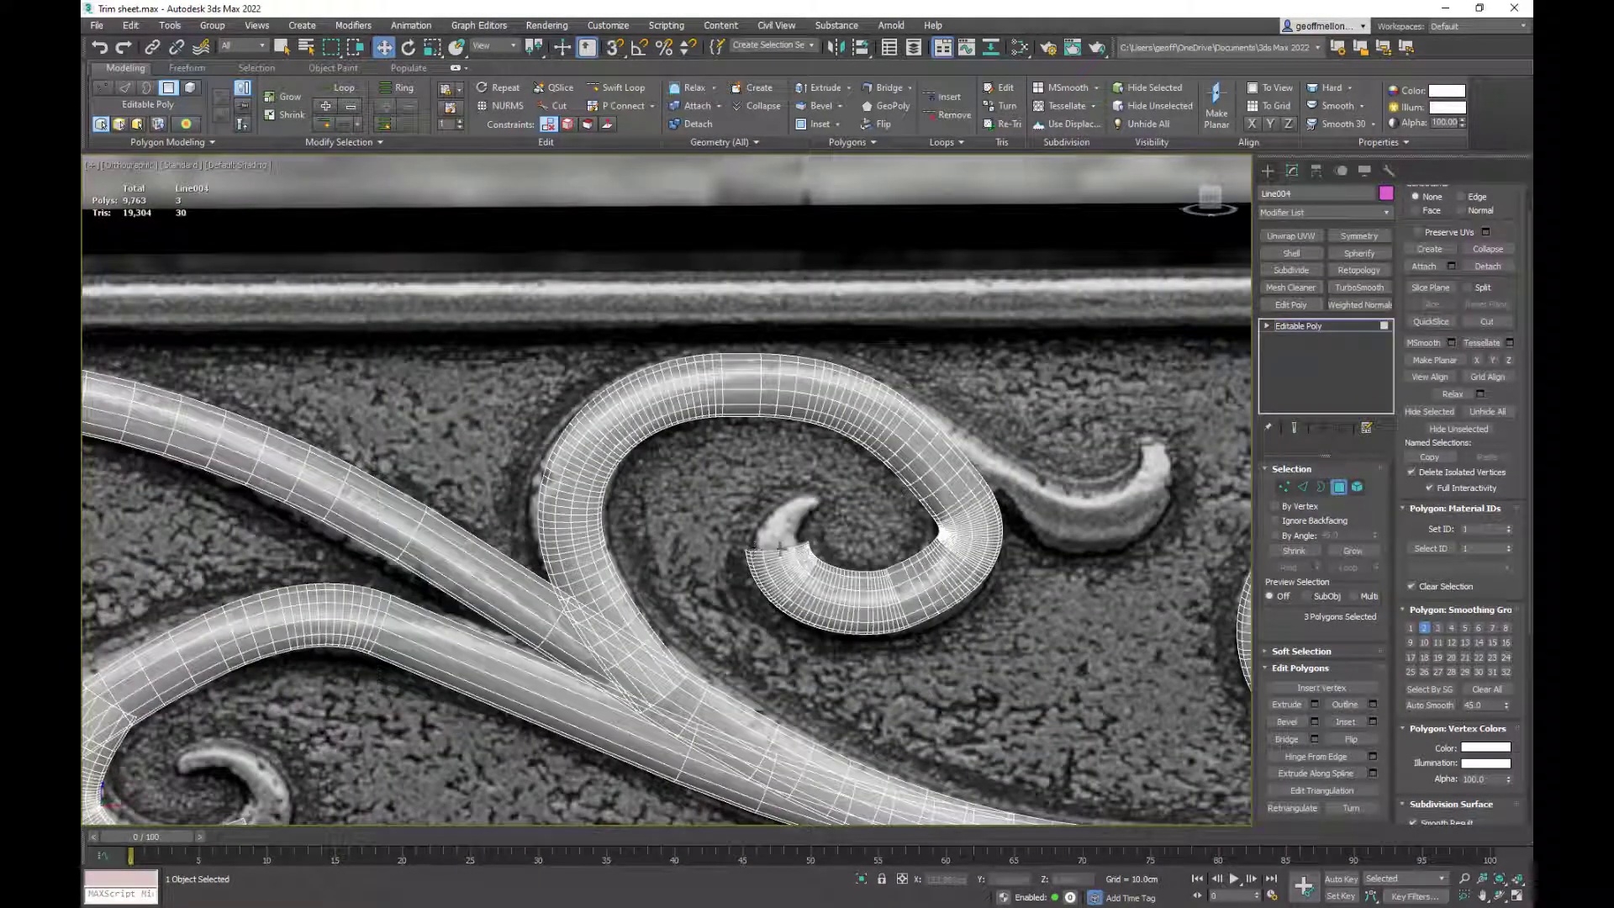
pyautogui.moveTo(1214, 544); pyautogui.dragTo(508, 535, button='middle')
pyautogui.keyDown('alt'); pyautogui.moveTo(734, 632); pyautogui.dragTo(830, 473, button='middle'); pyautogui.keyUp('alt')
pyautogui.keyDown('alt'); pyautogui.moveTo(871, 699); pyautogui.dragTo(487, 709, button='middle'); pyautogui.keyUp('alt')
pyautogui.keyDown('alt'); pyautogui.moveTo(551, 668); pyautogui.dragTo(736, 410, button='middle'); pyautogui.keyUp('alt')
pyautogui.scroll(-5, 637, 375)
pyautogui.scroll(6, 757, 497)
pyautogui.click(860, 256)
pyautogui.keyDown('alt'); pyautogui.moveTo(859, 312); pyautogui.dragTo(756, 412, button='middle'); pyautogui.keyUp('alt')
pyautogui.scroll(-8, 745, 417)
pyautogui.press('4')
pyautogui.click(824, 392)
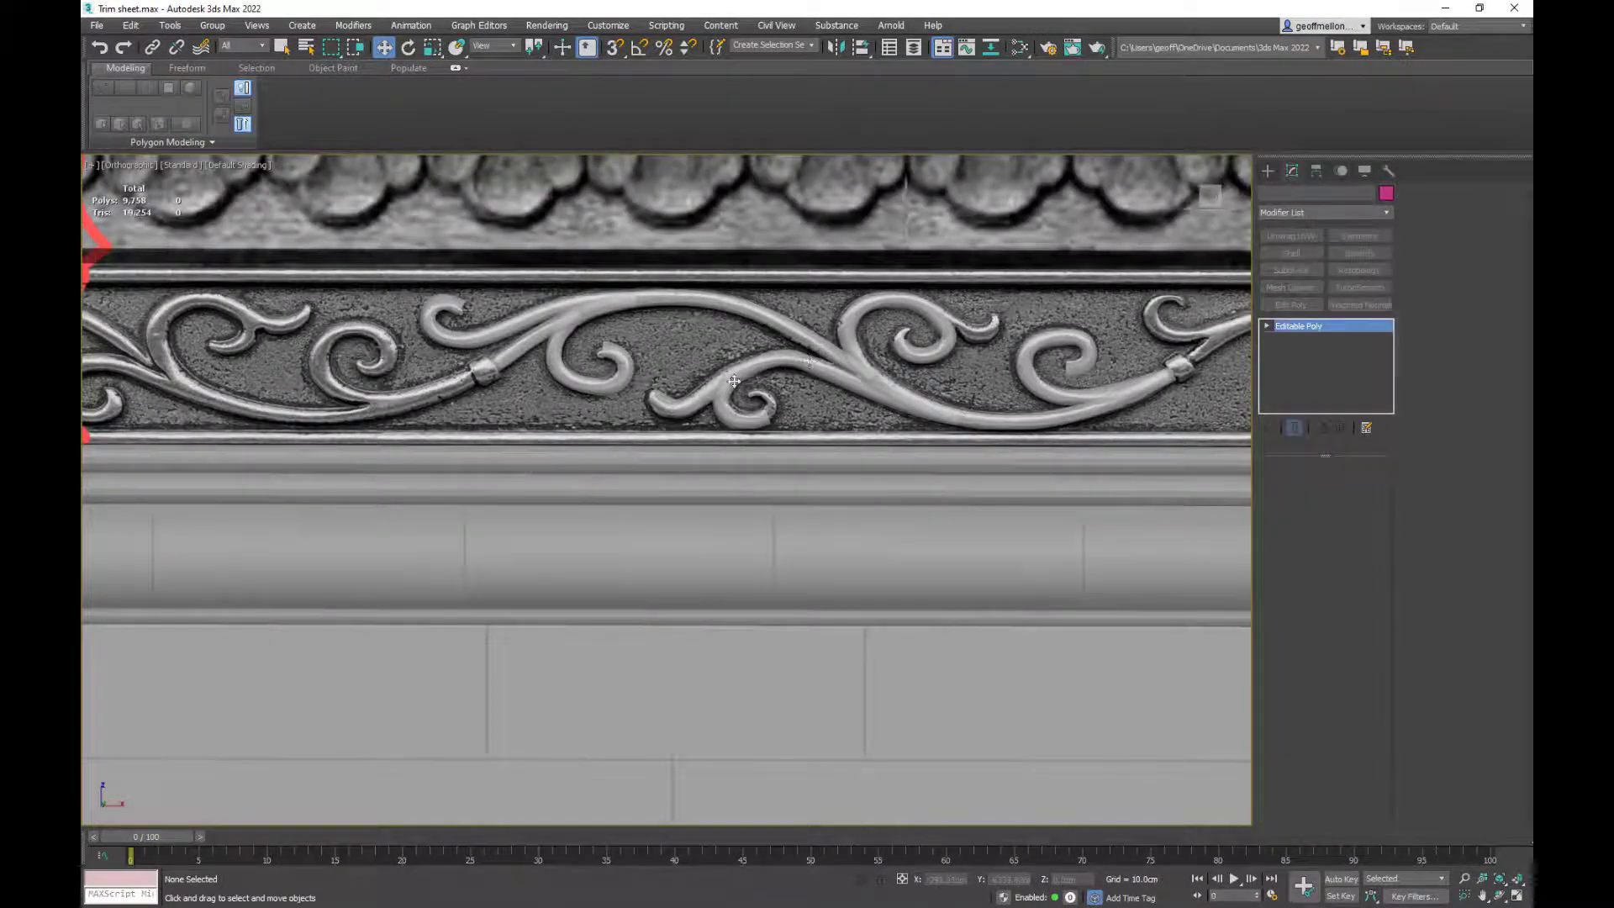
# - Reselect the scroll mesh near the stem end that meets the connector band
pyautogui.click(734, 381)
pyautogui.scroll(6, 739, 382)
pyautogui.scroll(-3, 843, 382)
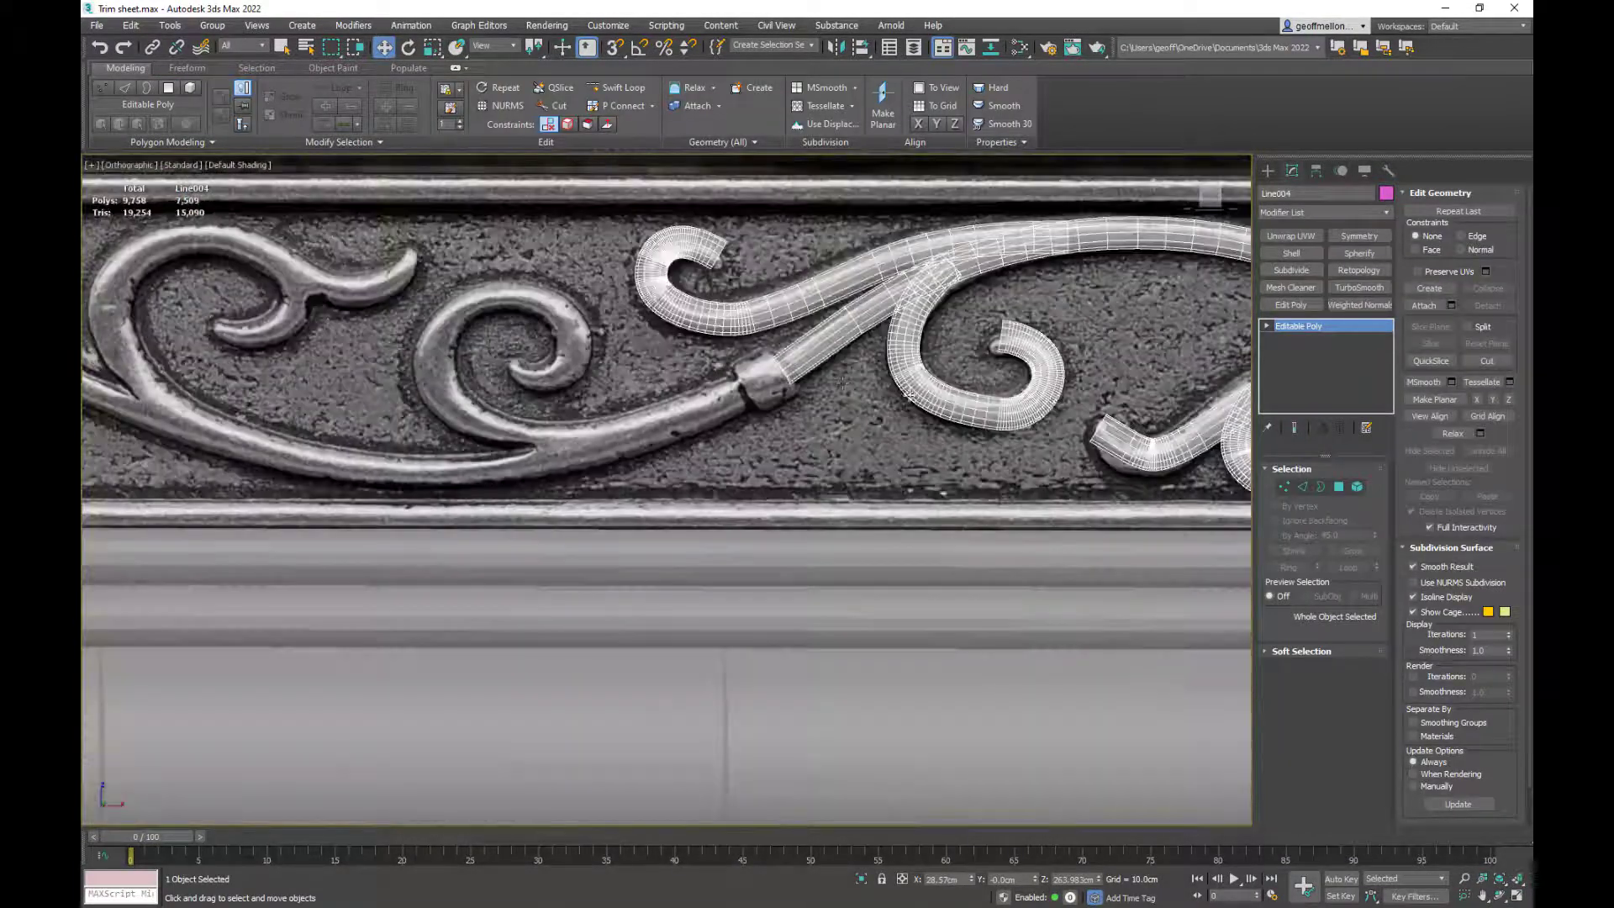
pyautogui.scroll(-8, 842, 383)
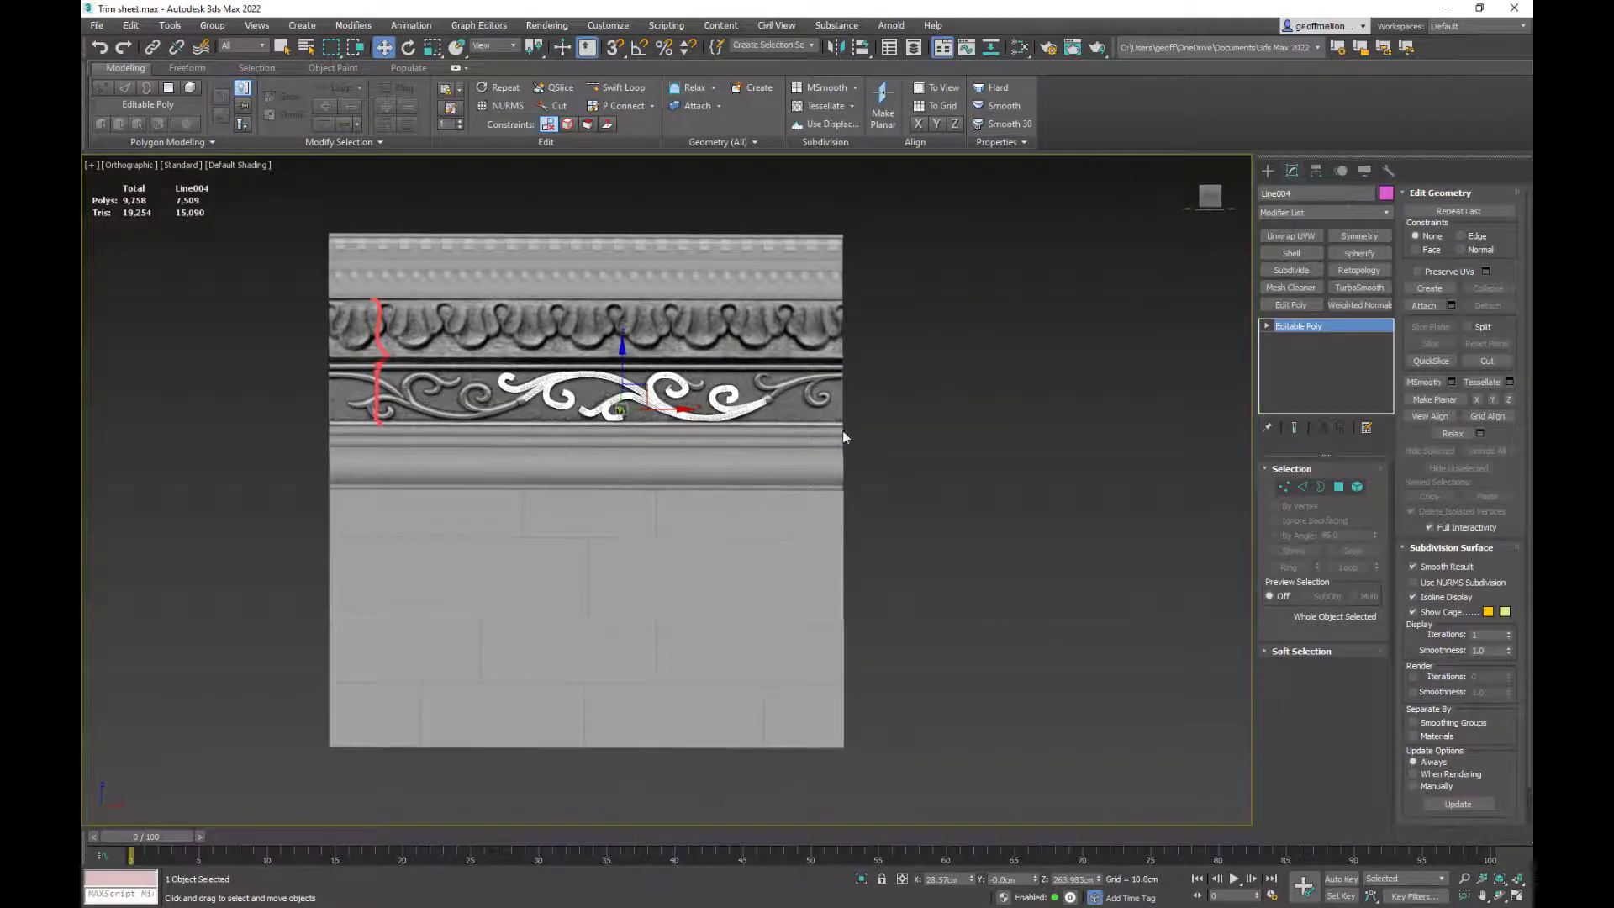
pyautogui.scroll(8, 840, 430)
pyautogui.click(770, 455)
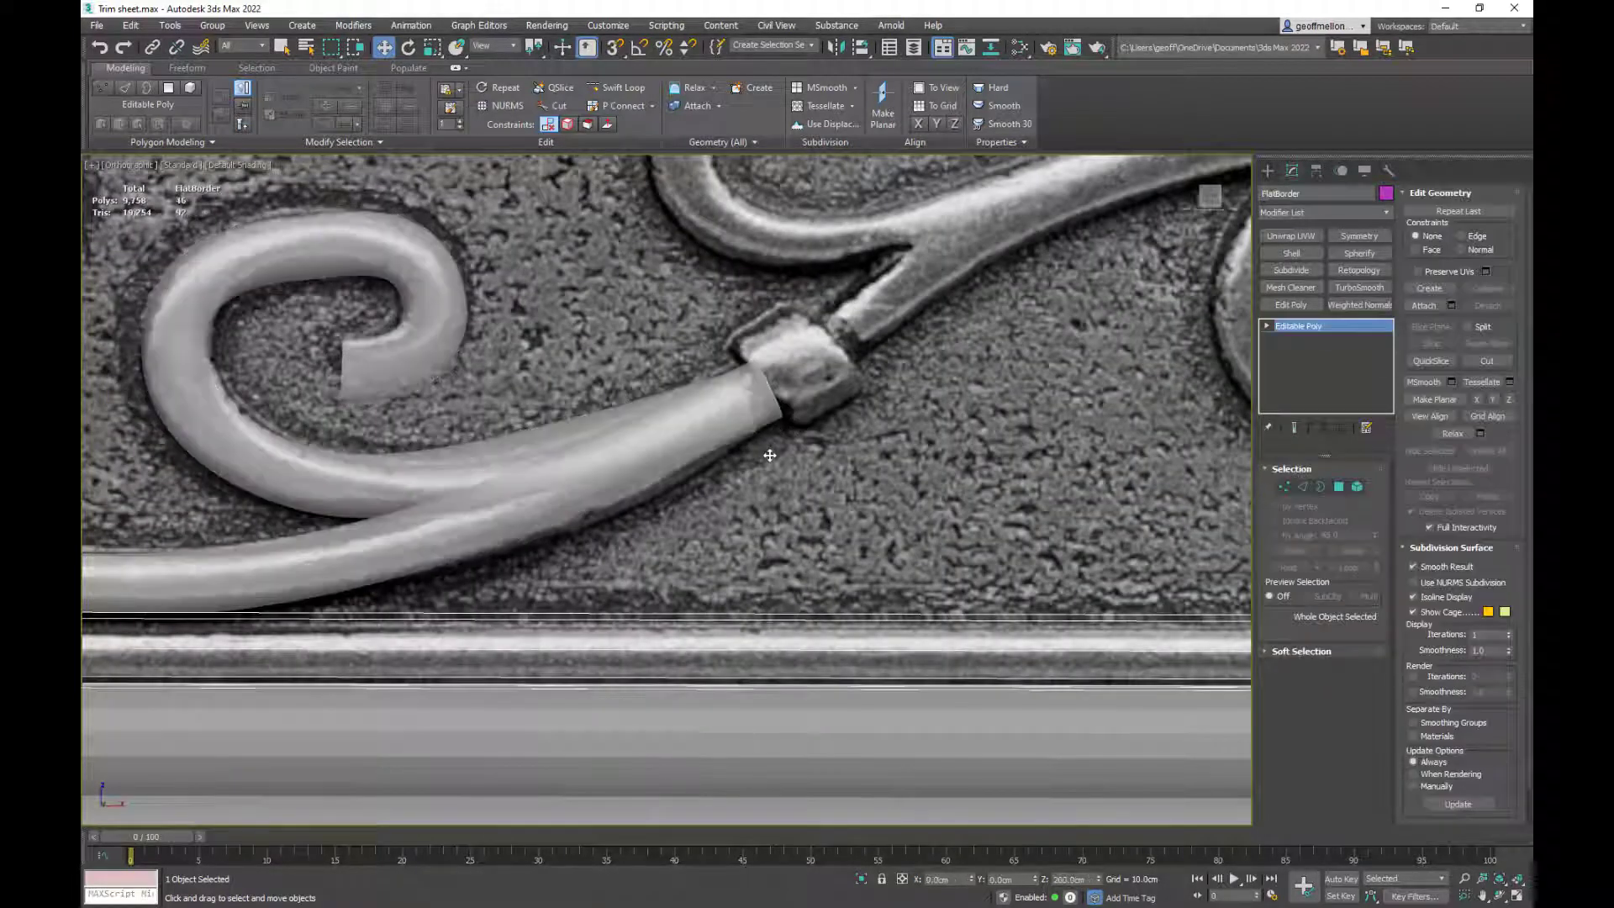
pyautogui.click(771, 409)
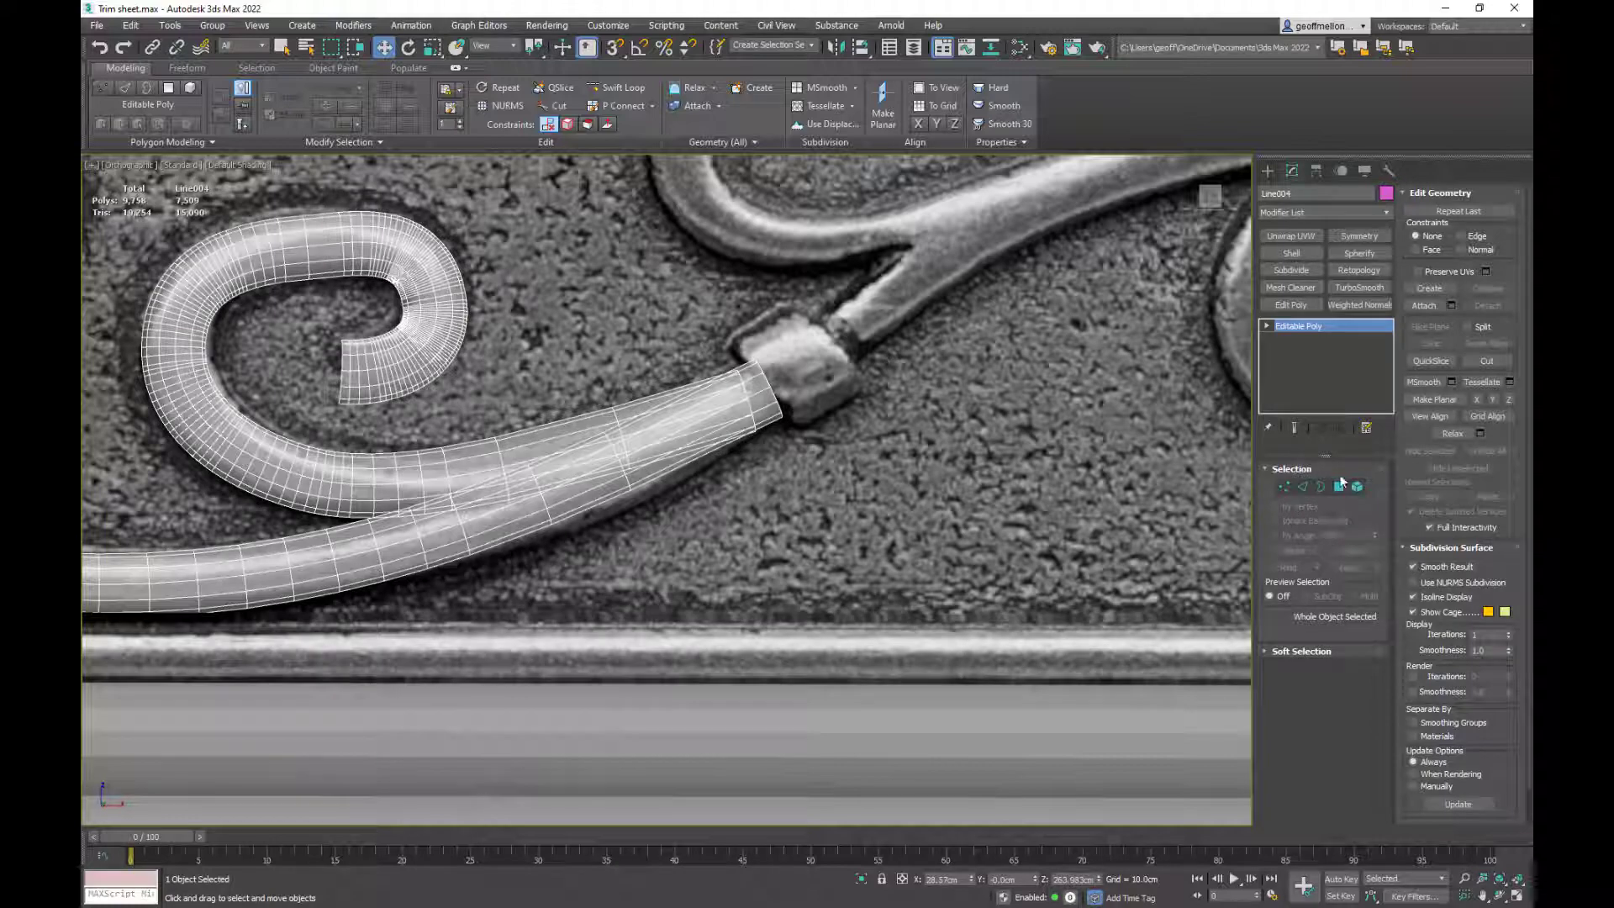
# - Select the end-cap polygon on the stem tip beside the connector band
pyautogui.keyDown('alt'); pyautogui.moveTo(656, 505); pyautogui.dragTo(747, 458, button='middle'); pyautogui.keyUp('alt')
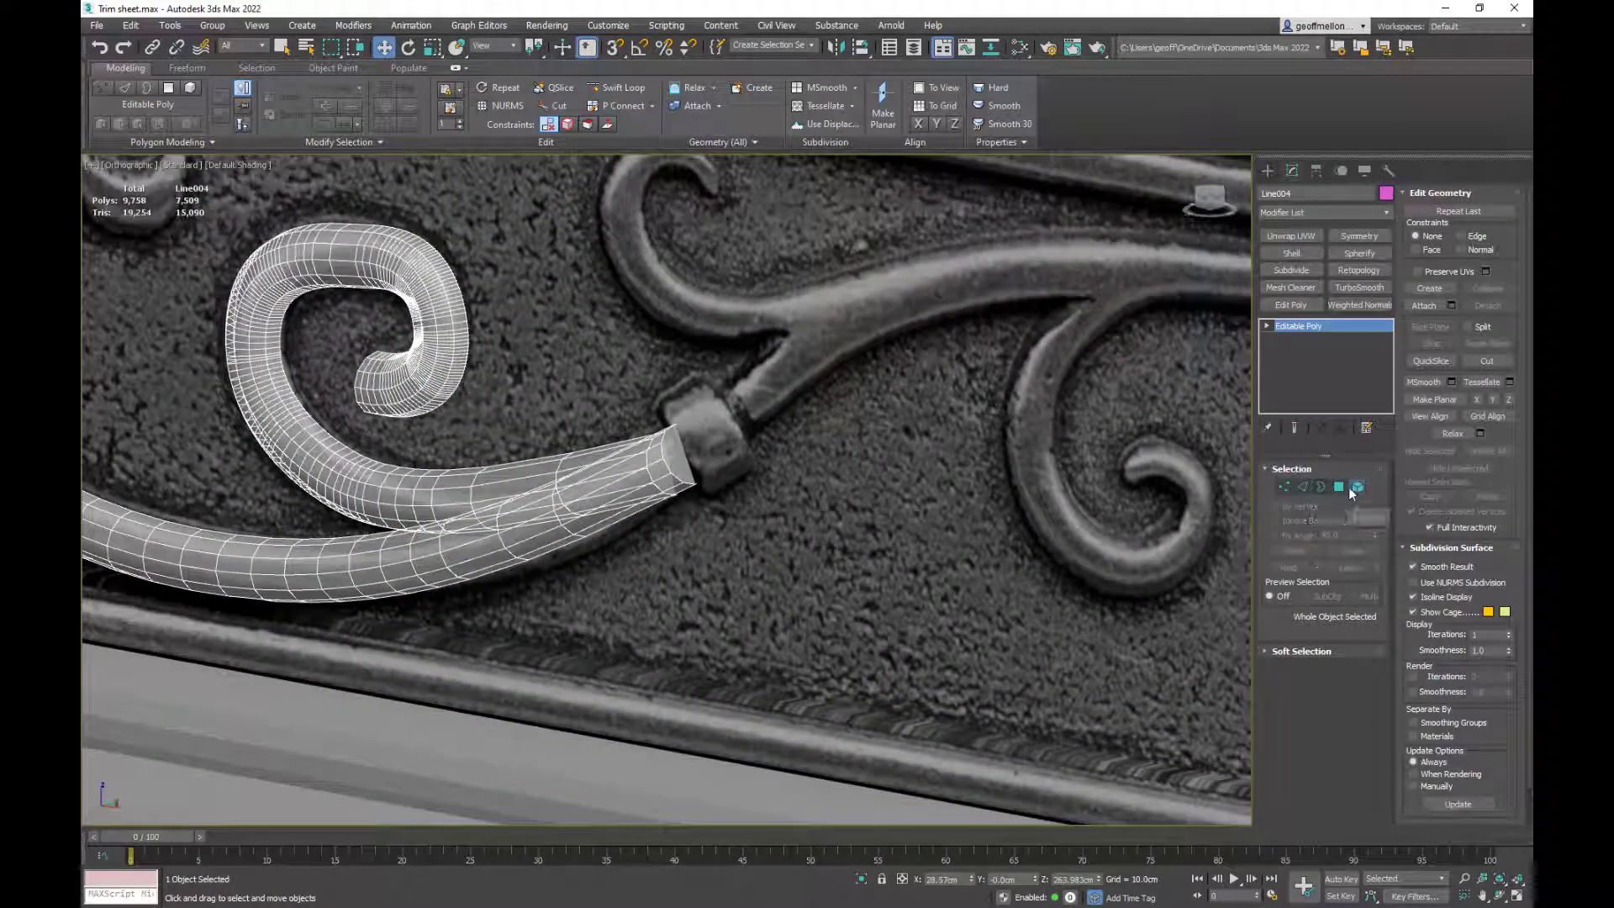
pyautogui.click(1339, 487)
pyautogui.click(680, 442)
pyautogui.click(679, 450)
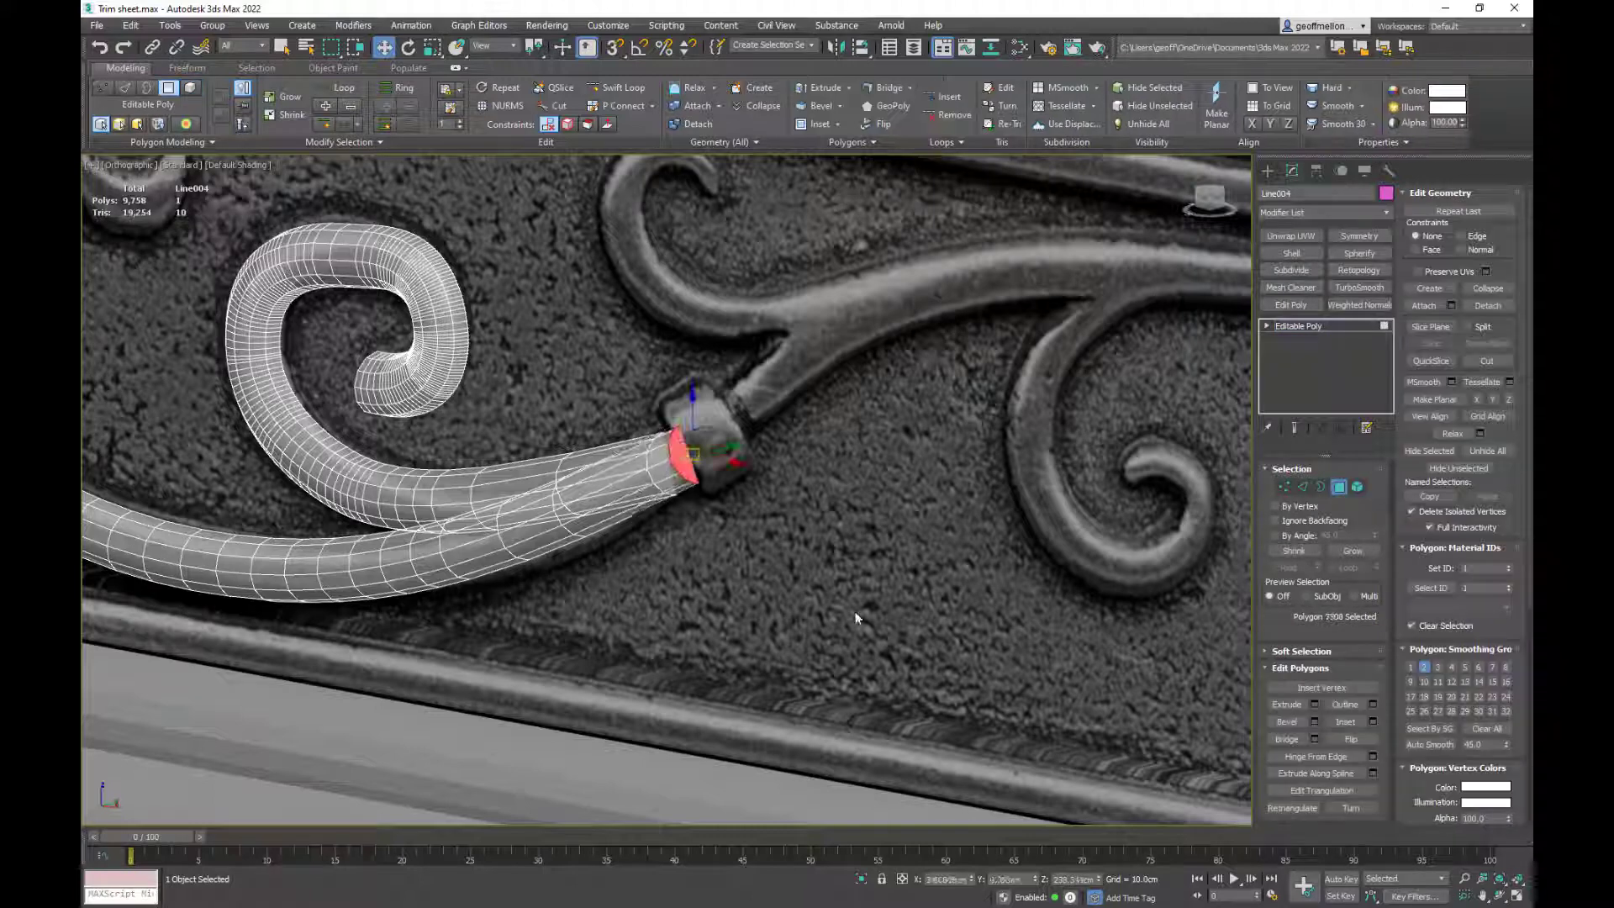
pyautogui.press('Delete')
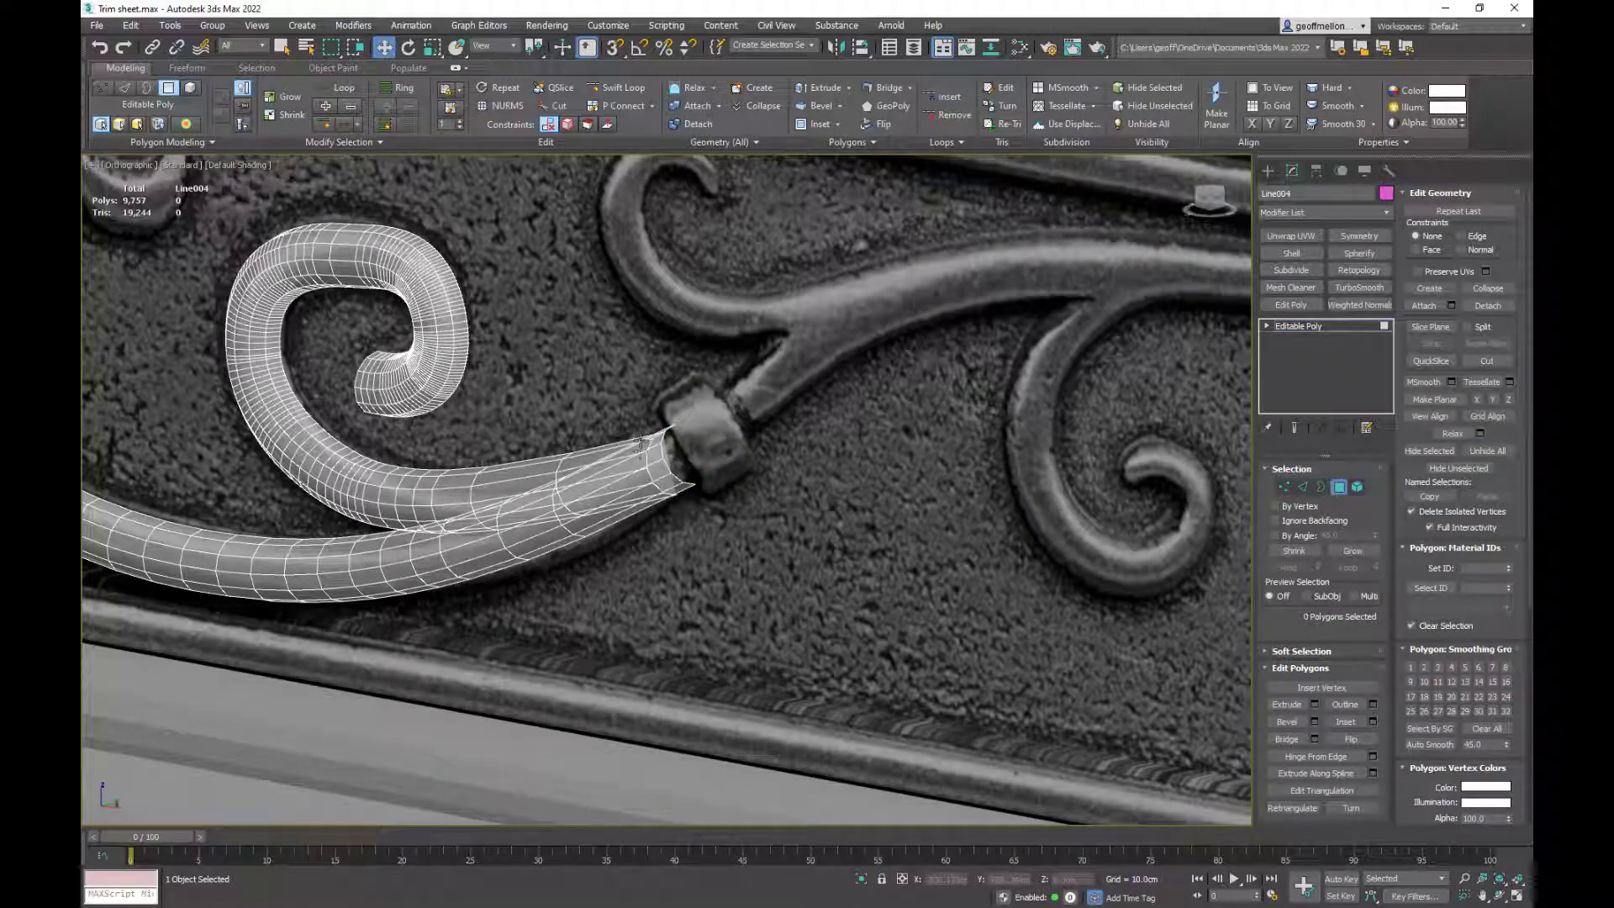
pyautogui.hotkey('ctrl', 'z')
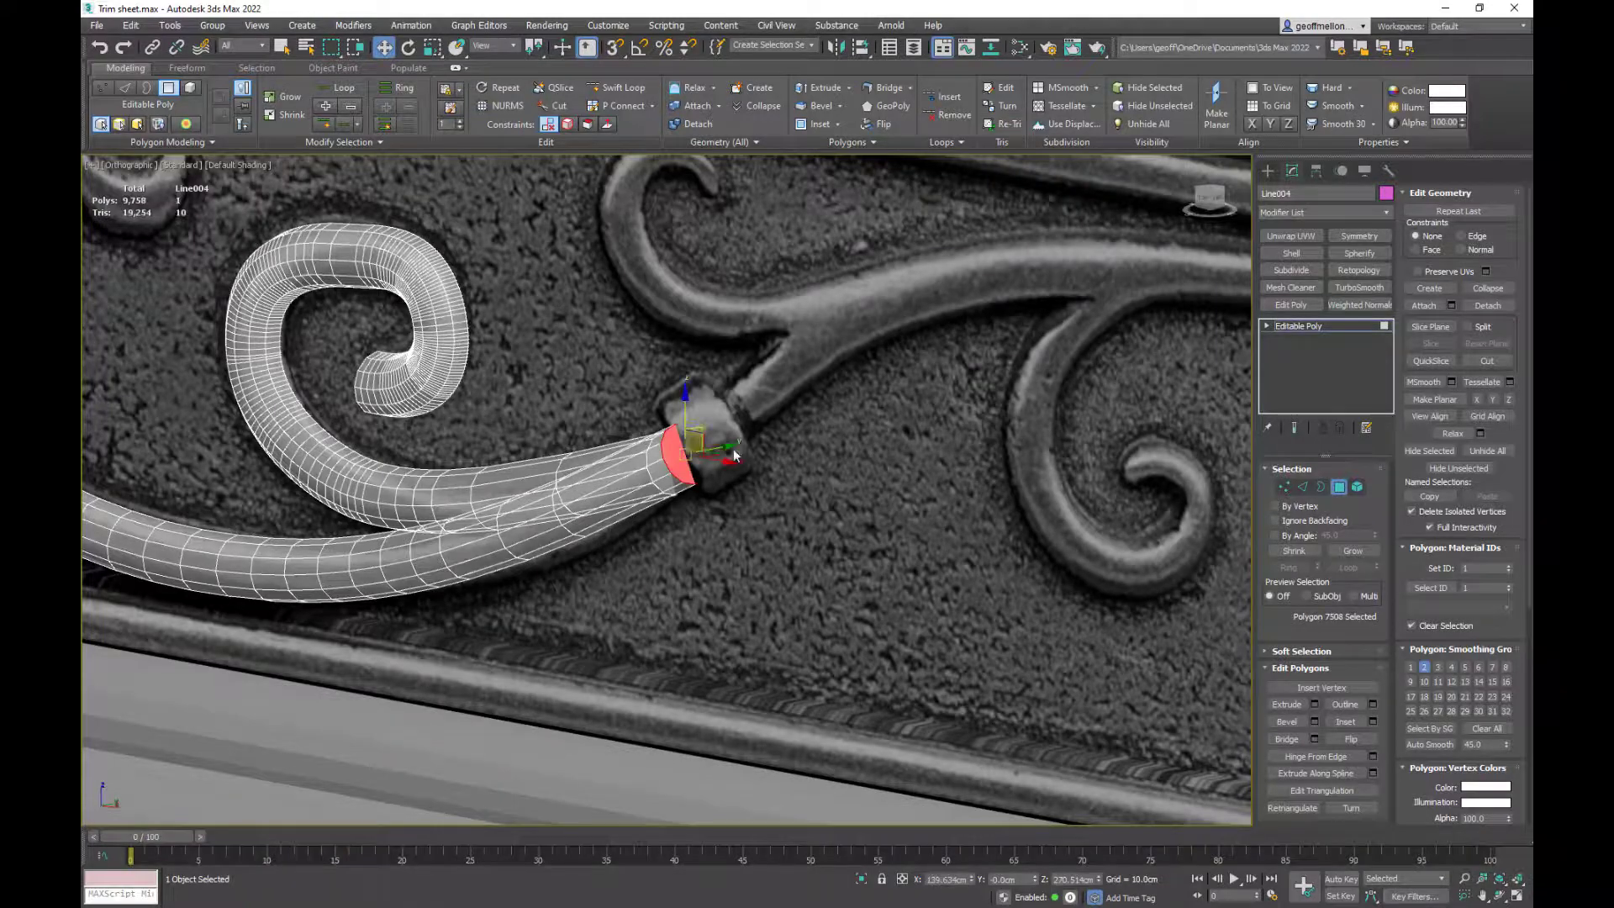
pyautogui.scroll(2, 681, 446)
pyautogui.rightClick(840, 440)
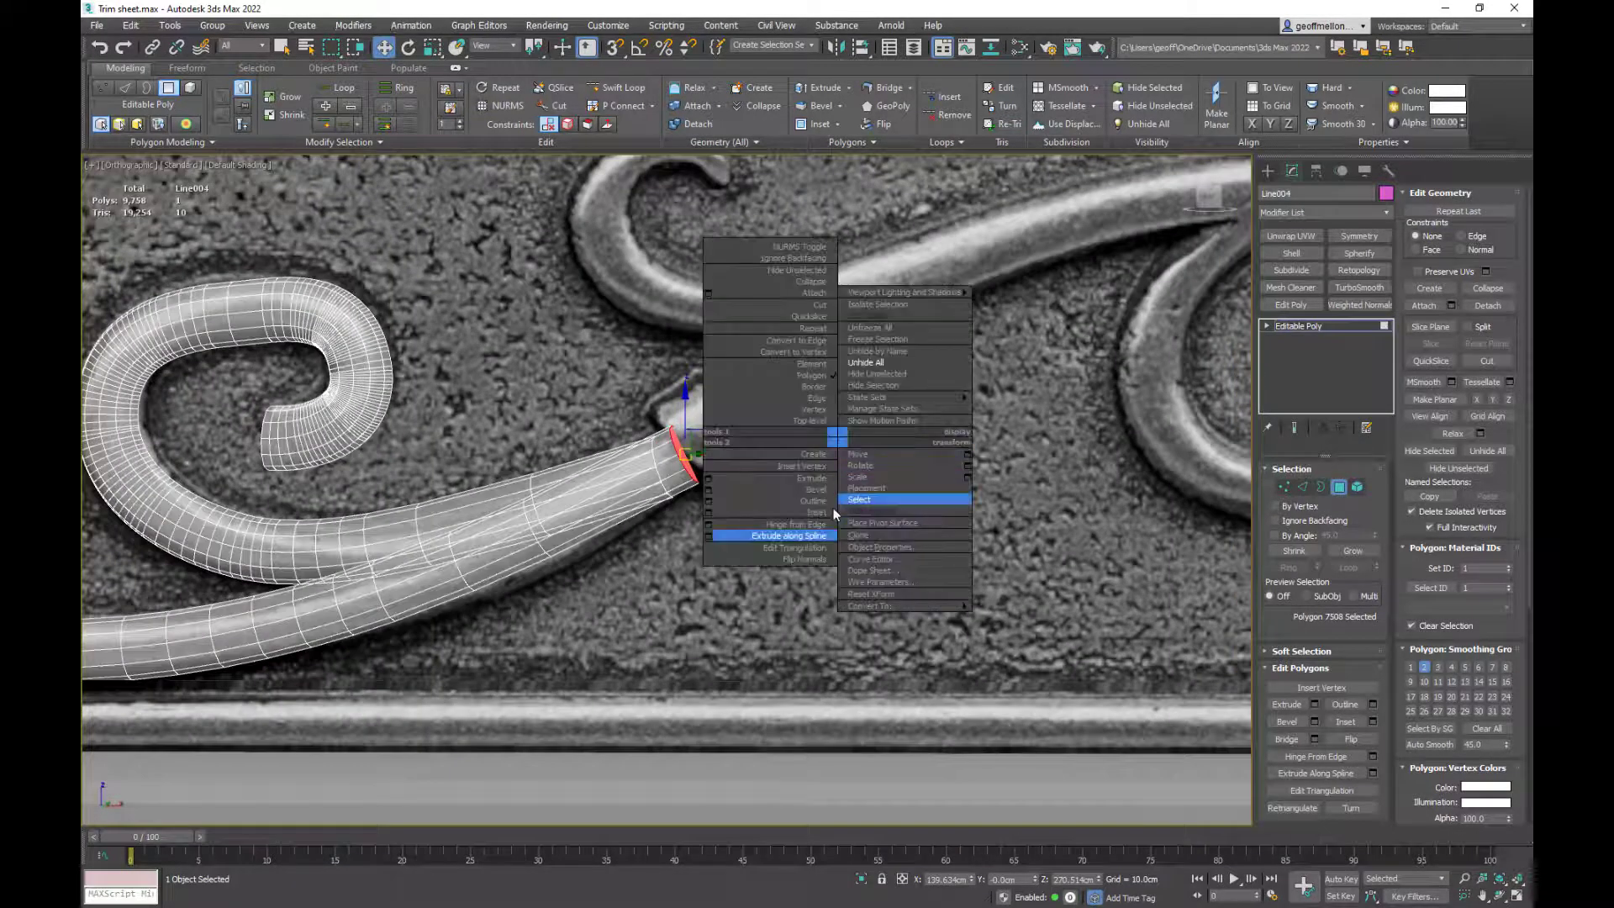
pyautogui.click(718, 537)
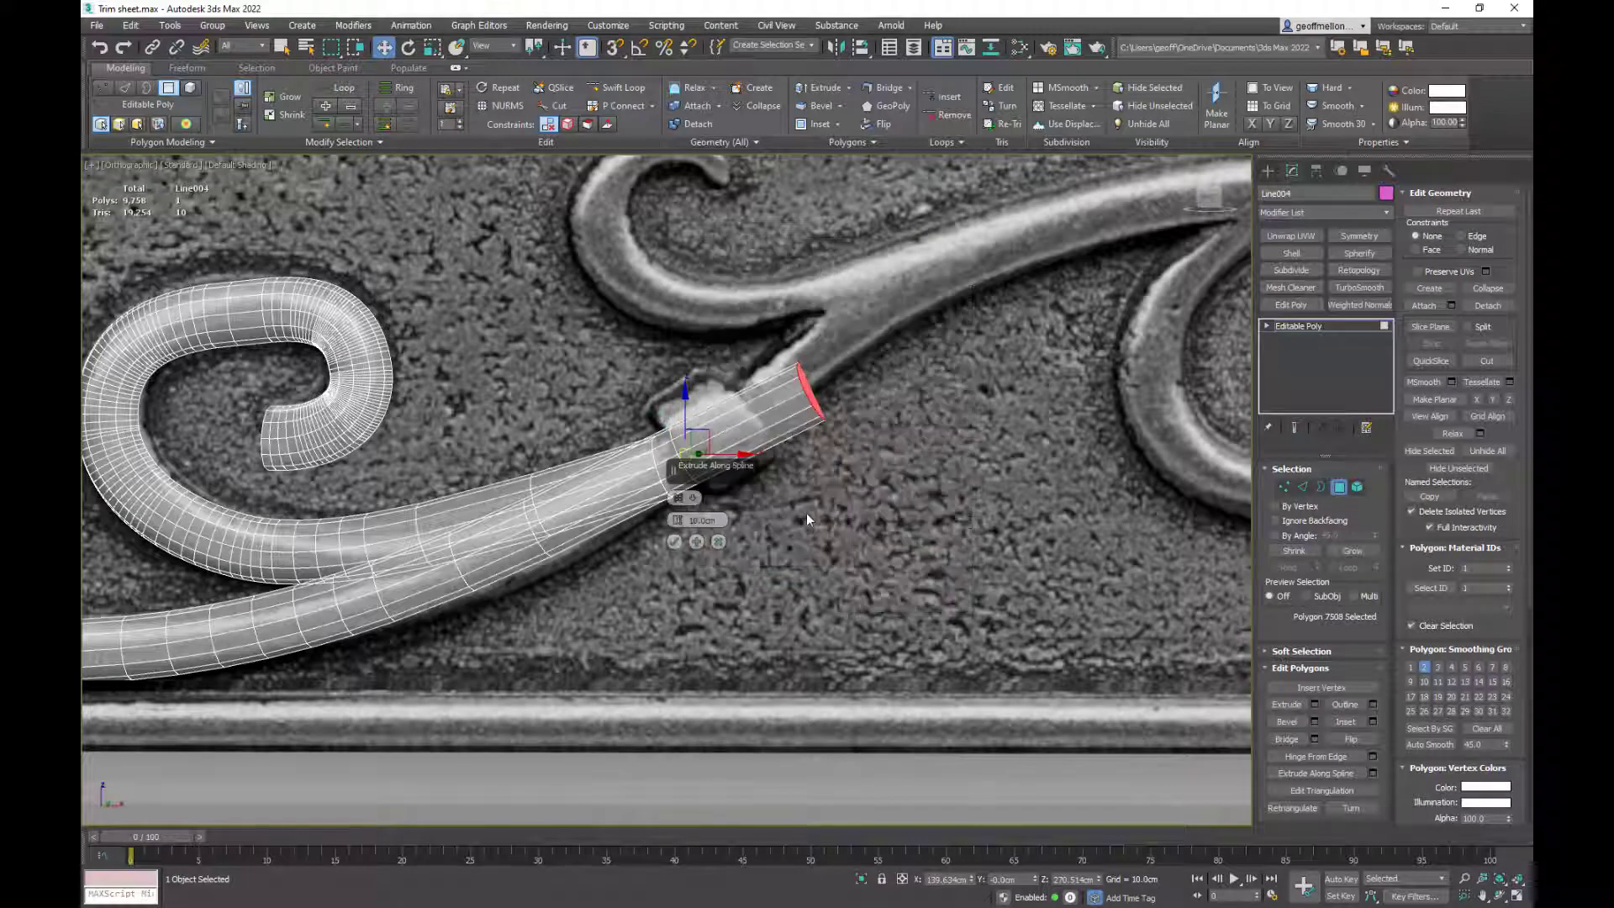
pyautogui.keyDown('alt'); pyautogui.moveTo(807, 514); pyautogui.dragTo(833, 508, button='middle'); pyautogui.keyUp('alt')
pyautogui.click(674, 541)
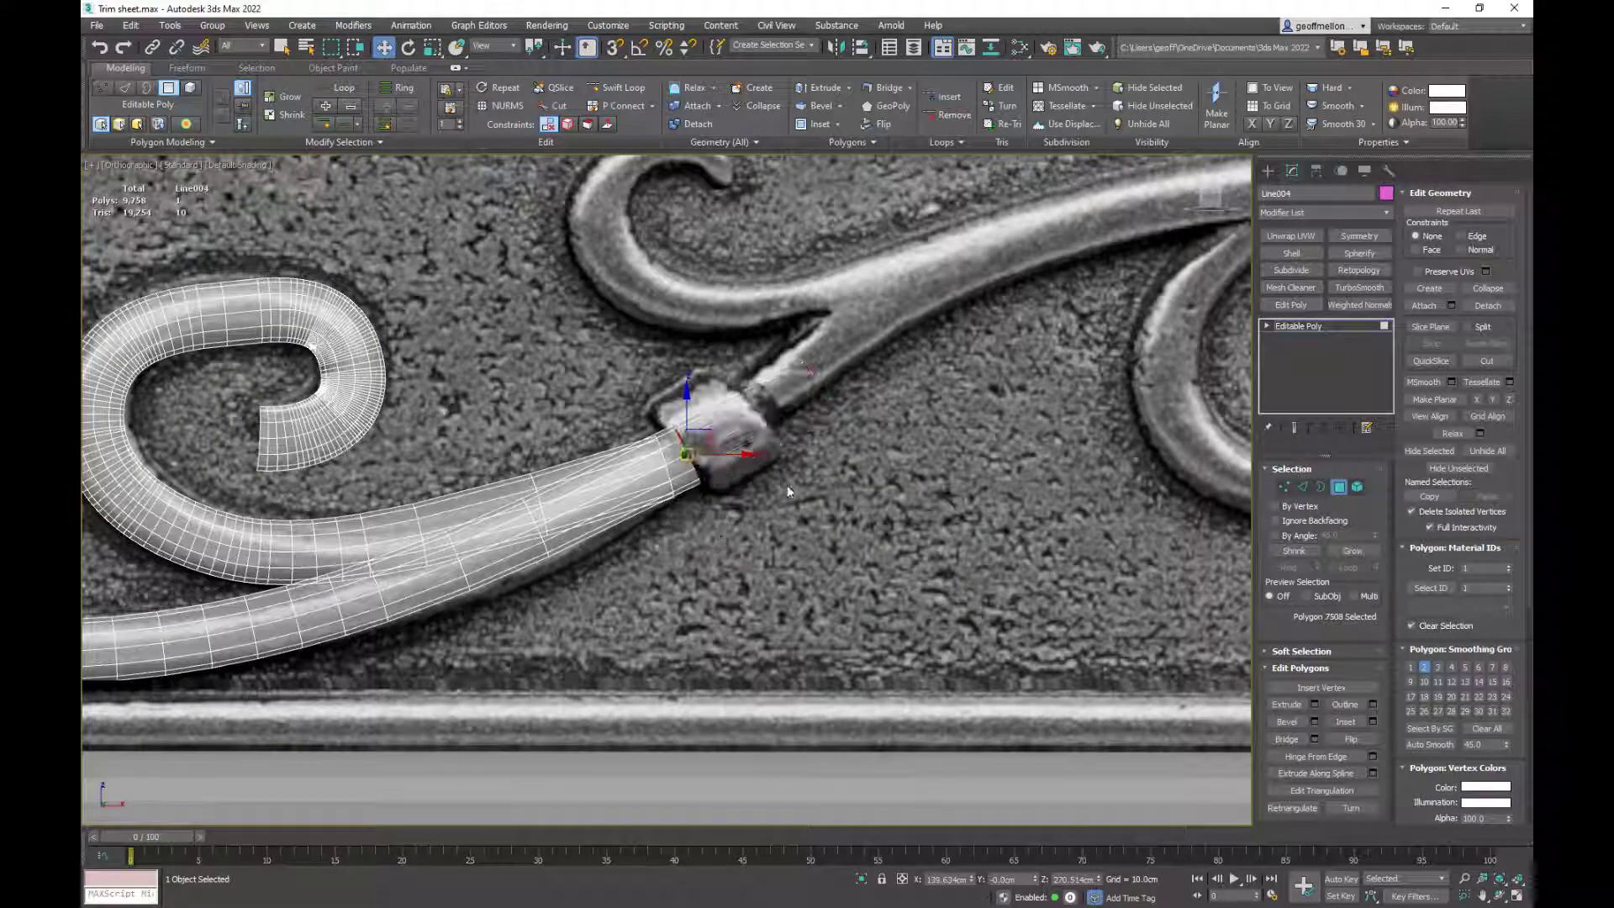
# - Bevel the stem's end-cap polygon outward with a height of 0 cm and an outline of about 1.7 cm
pyautogui.rightClick(823, 467)
pyautogui.click(695, 521)
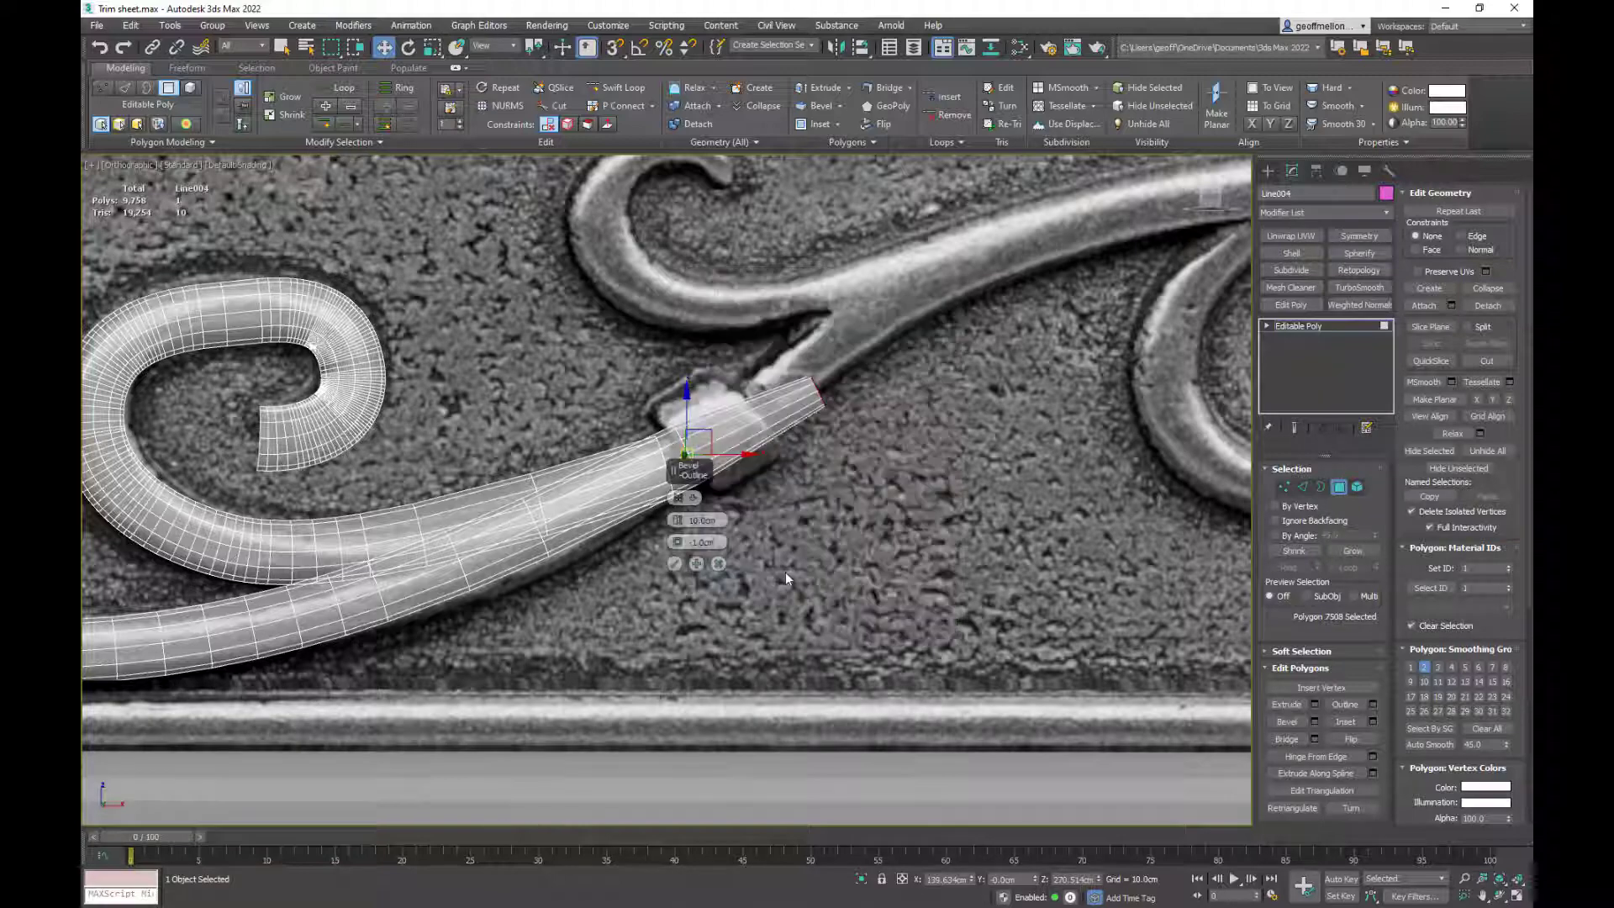
pyautogui.doubleClick(693, 519)
pyautogui.write('0')
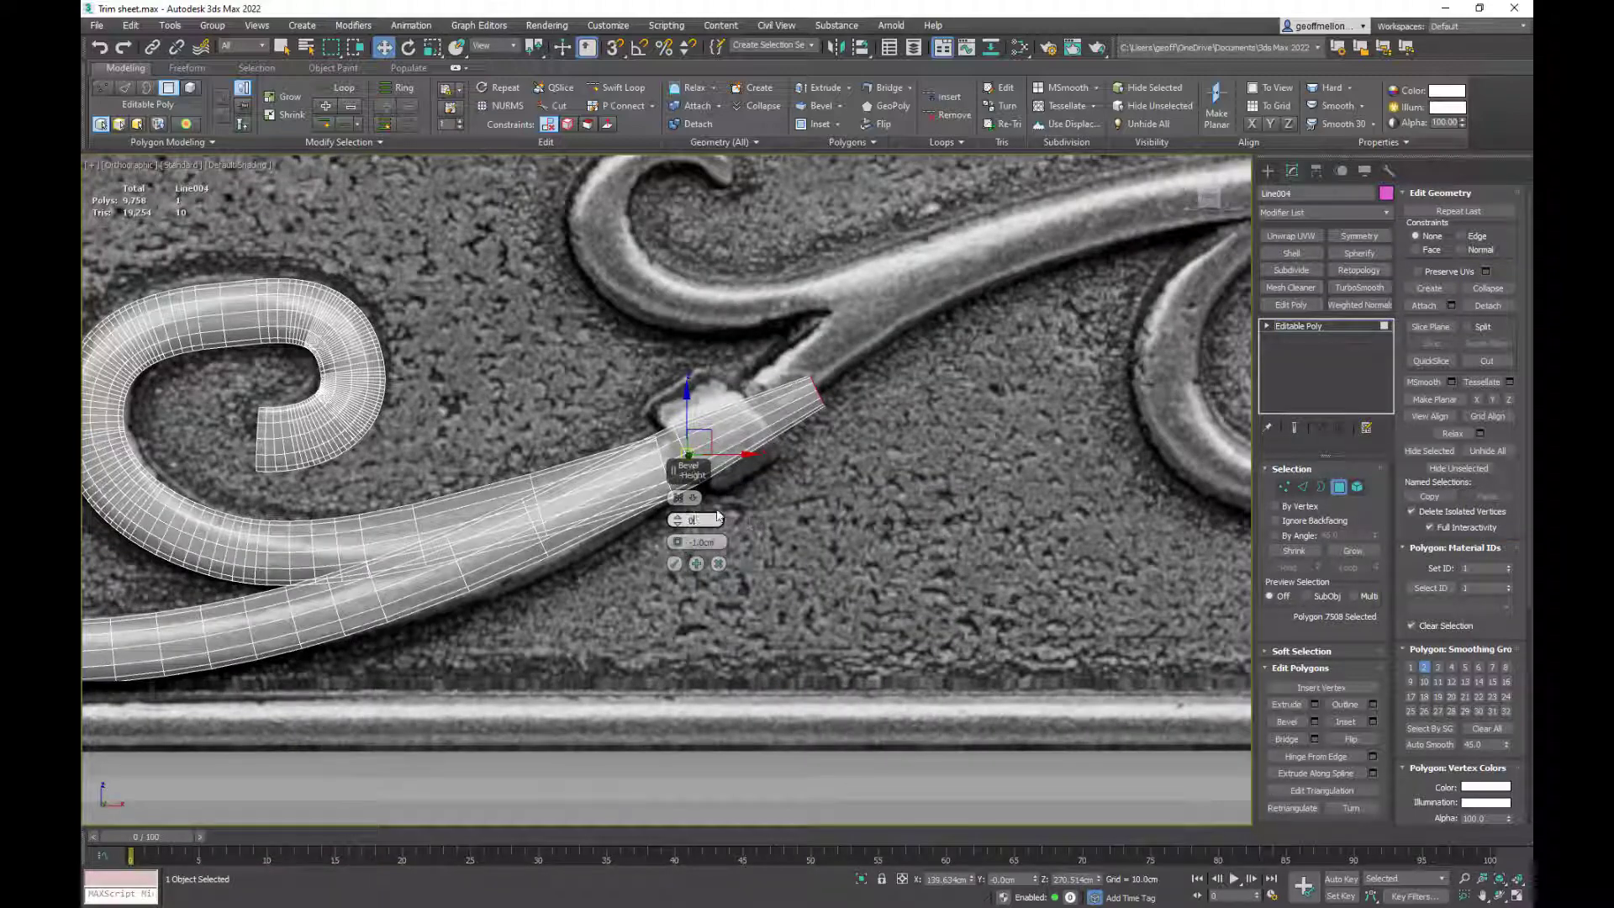
pyautogui.press('Return')
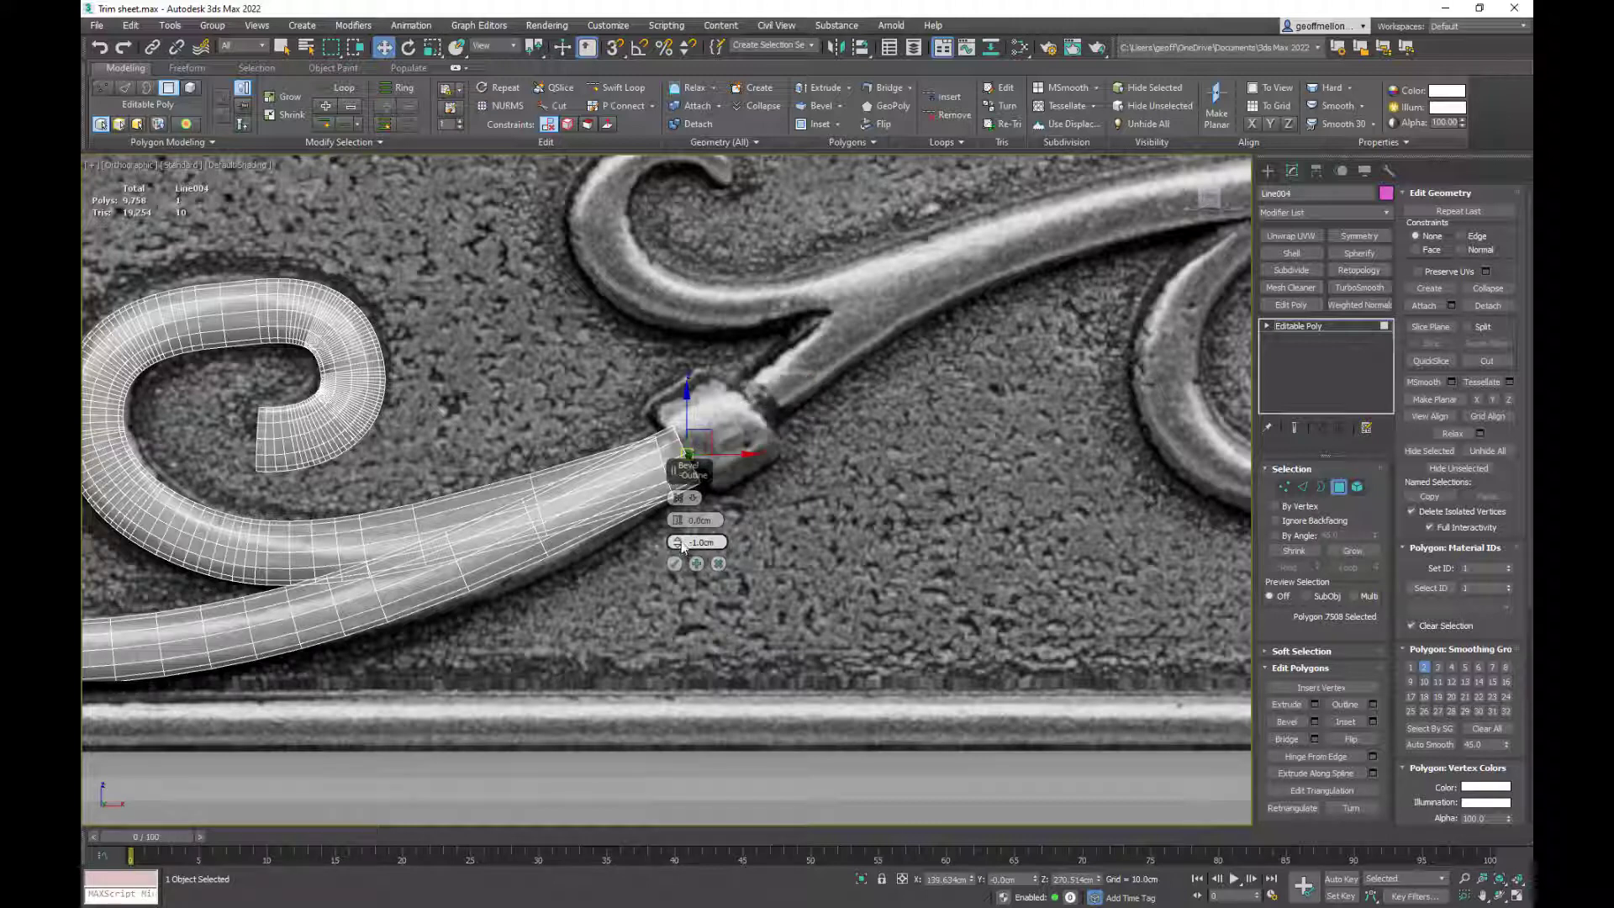
pyautogui.moveTo(677, 543); pyautogui.dragTo(674, 505)
pyautogui.click(696, 564)
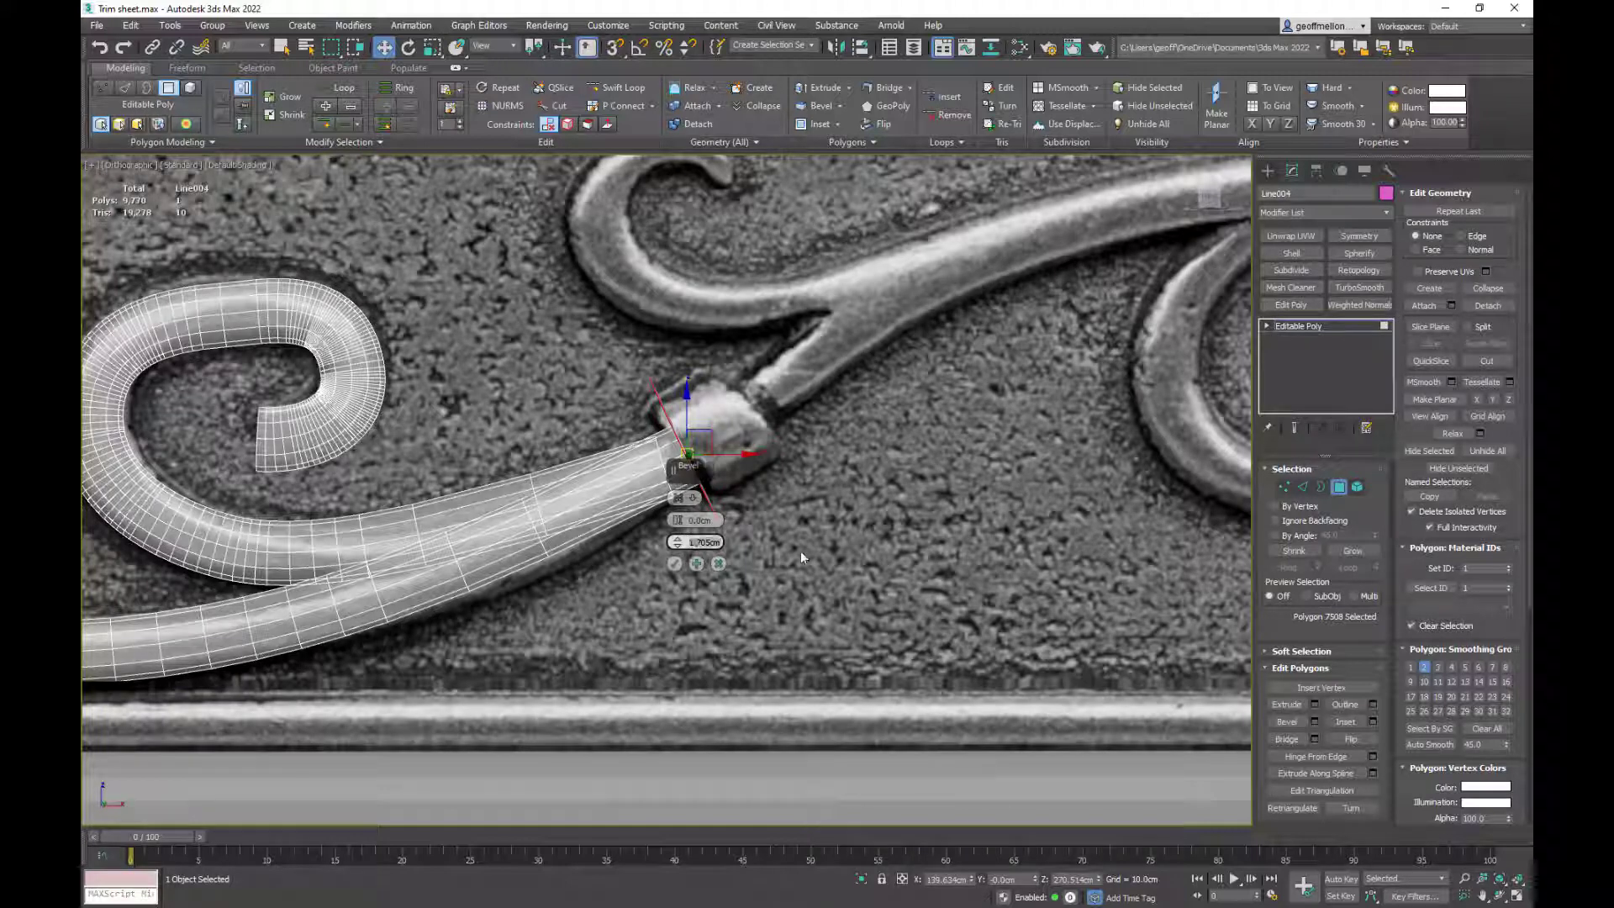
# - Extend the widened end face about 5.4 cm with a zero-outline Bevel to form the collar, then rotate that face to follow the reference band
pyautogui.moveTo(677, 520); pyautogui.dragTo(718, 433)
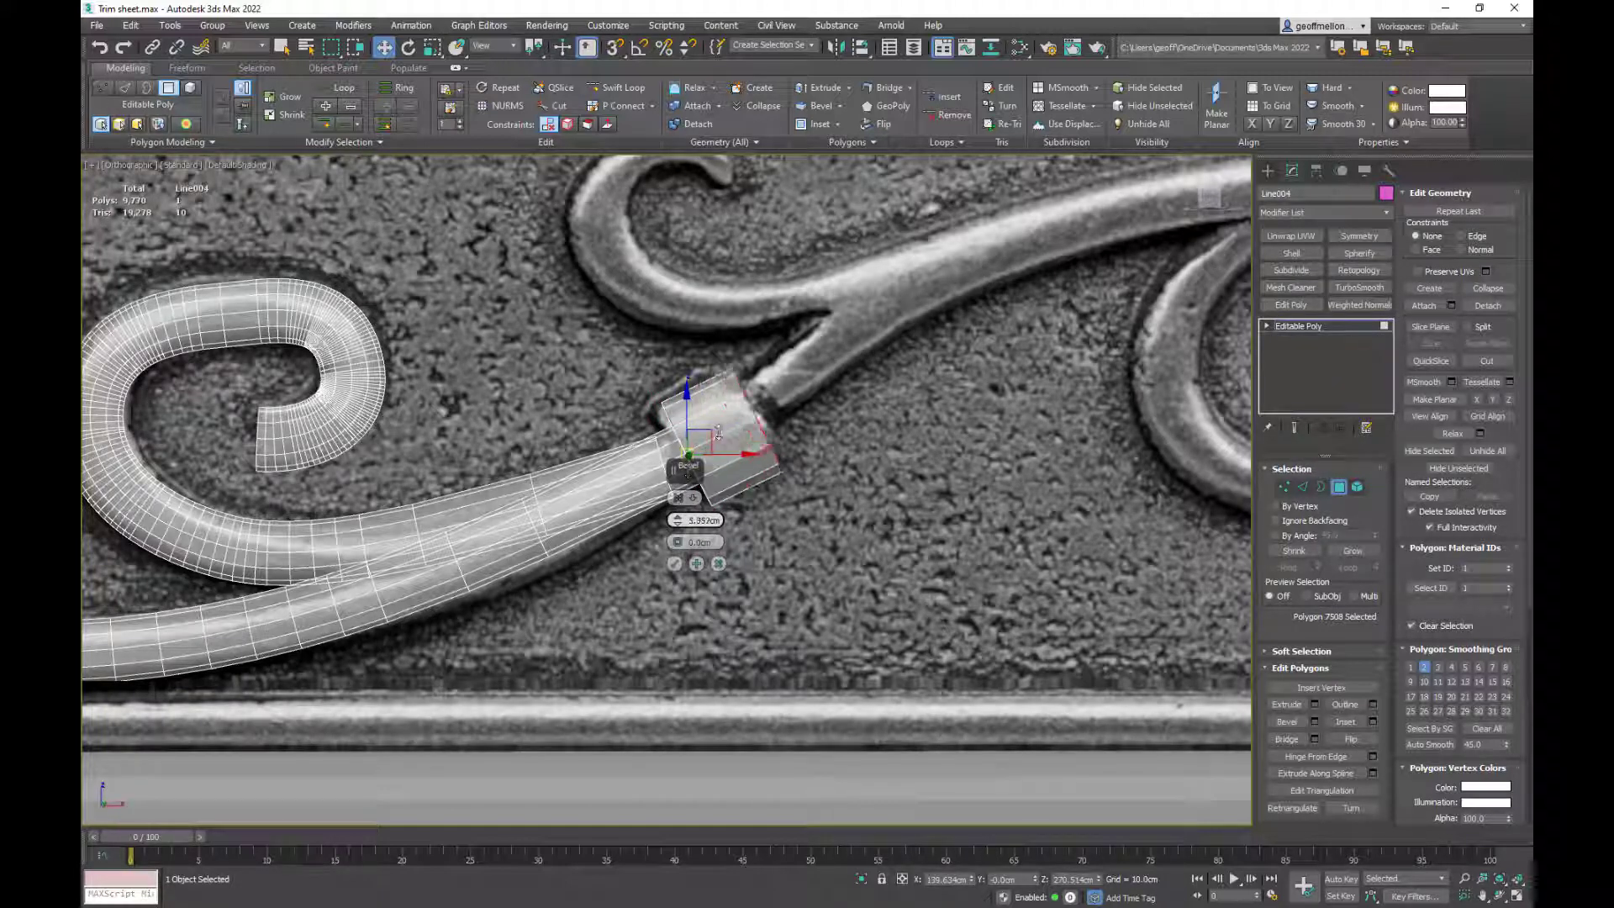
pyautogui.click(674, 563)
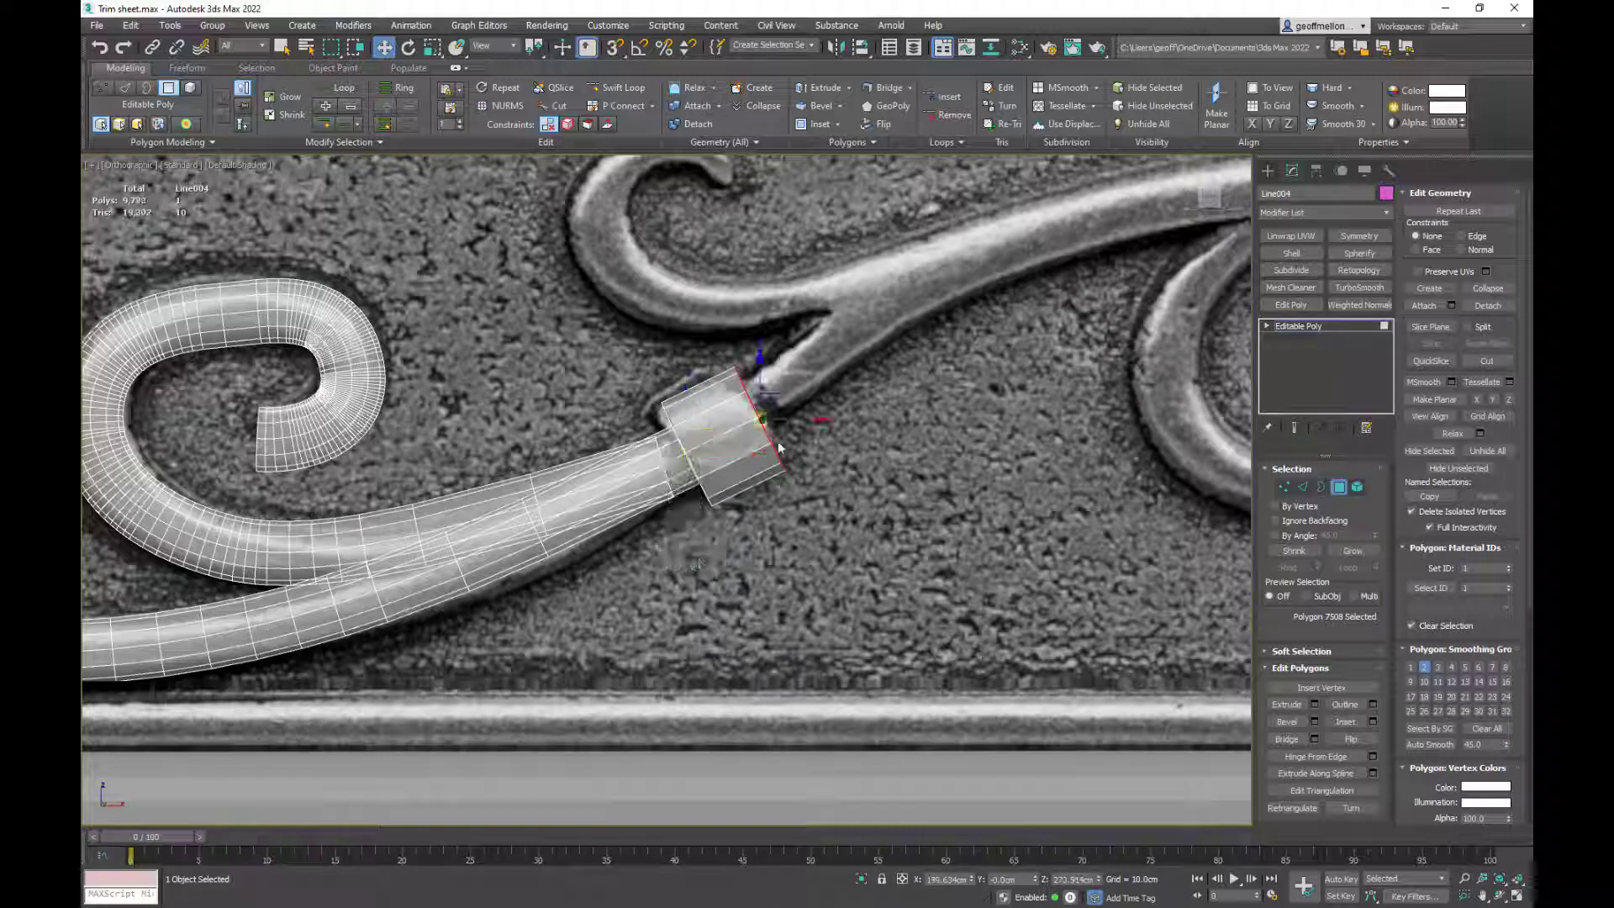
pyautogui.press('e')
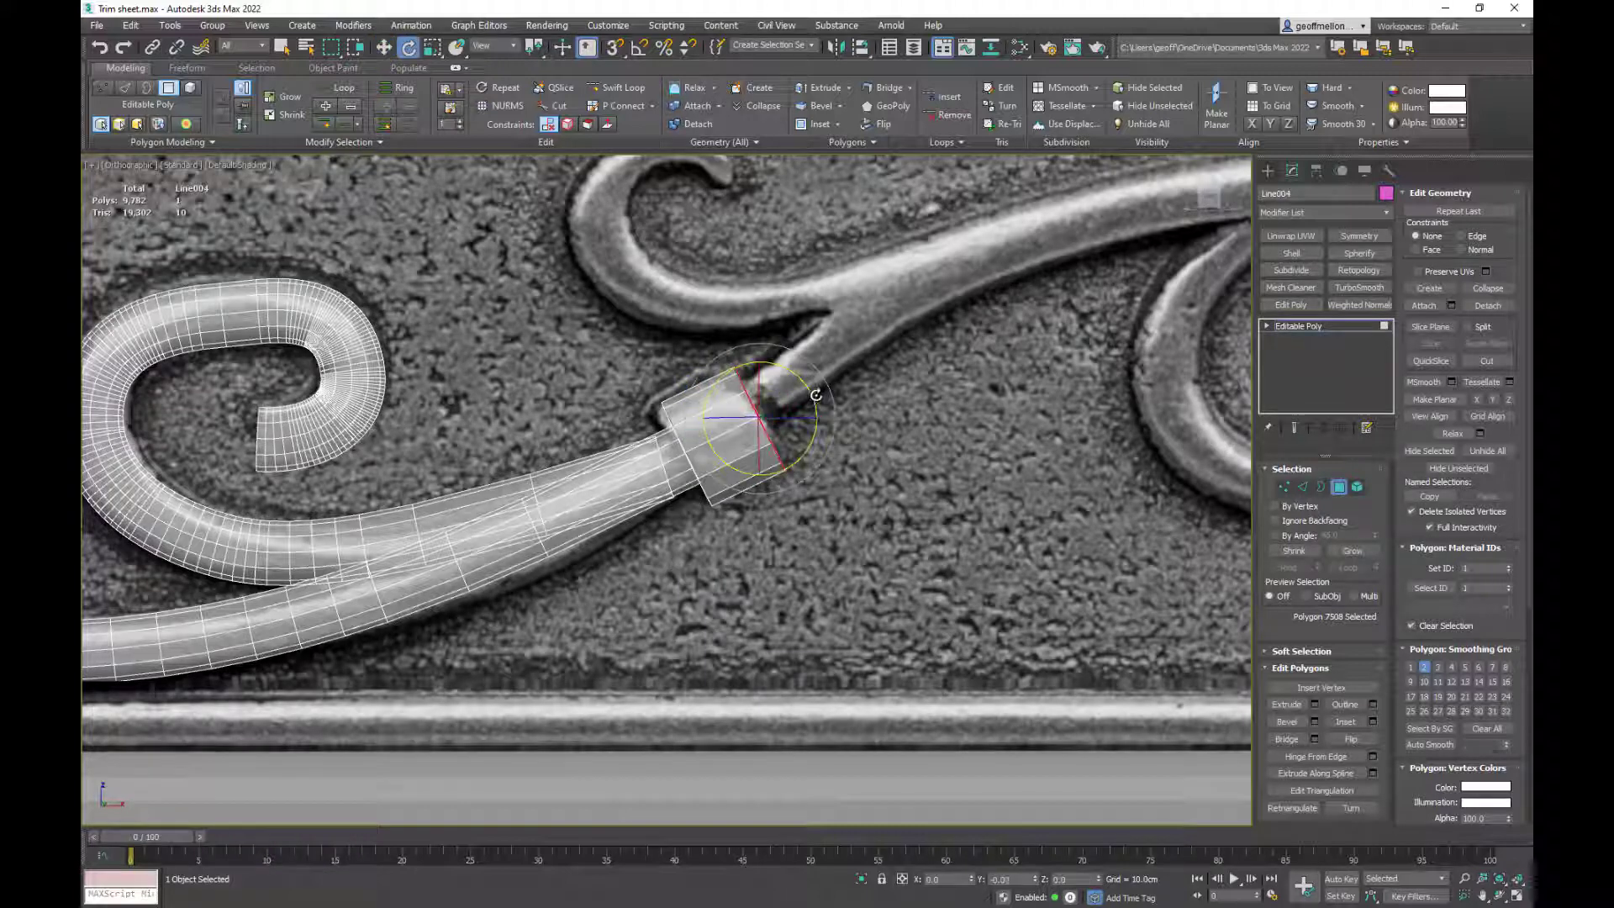
pyautogui.moveTo(814, 395); pyautogui.dragTo(768, 398)
pyautogui.press('w')
# - Delete the polygon closing the outer end of the new collar
pyautogui.keyDown('alt'); pyautogui.moveTo(850, 440); pyautogui.dragTo(951, 443, button='middle'); pyautogui.keyUp('alt')
pyautogui.scroll(-3, 763, 502)
pyautogui.scroll(-1, 794, 475)
pyautogui.scroll(-3, 916, 450)
pyautogui.scroll(3, 950, 445)
pyautogui.moveTo(841, 452)
pyautogui.keyDown('alt'); pyautogui.mouseDown(button='middle')
pyautogui.moveTo(890, 455)
pyautogui.moveTo(785, 436)
pyautogui.moveTo(865, 461)
pyautogui.moveTo(827, 477)
pyautogui.mouseUp(button='middle'); pyautogui.keyUp('alt')
pyautogui.scroll(5, 802, 465)
pyautogui.press('Delete')
# - Delete the cap polygons at the tip and at the base of the small curl on the lower branch
pyautogui.scroll(-5, 799, 472)
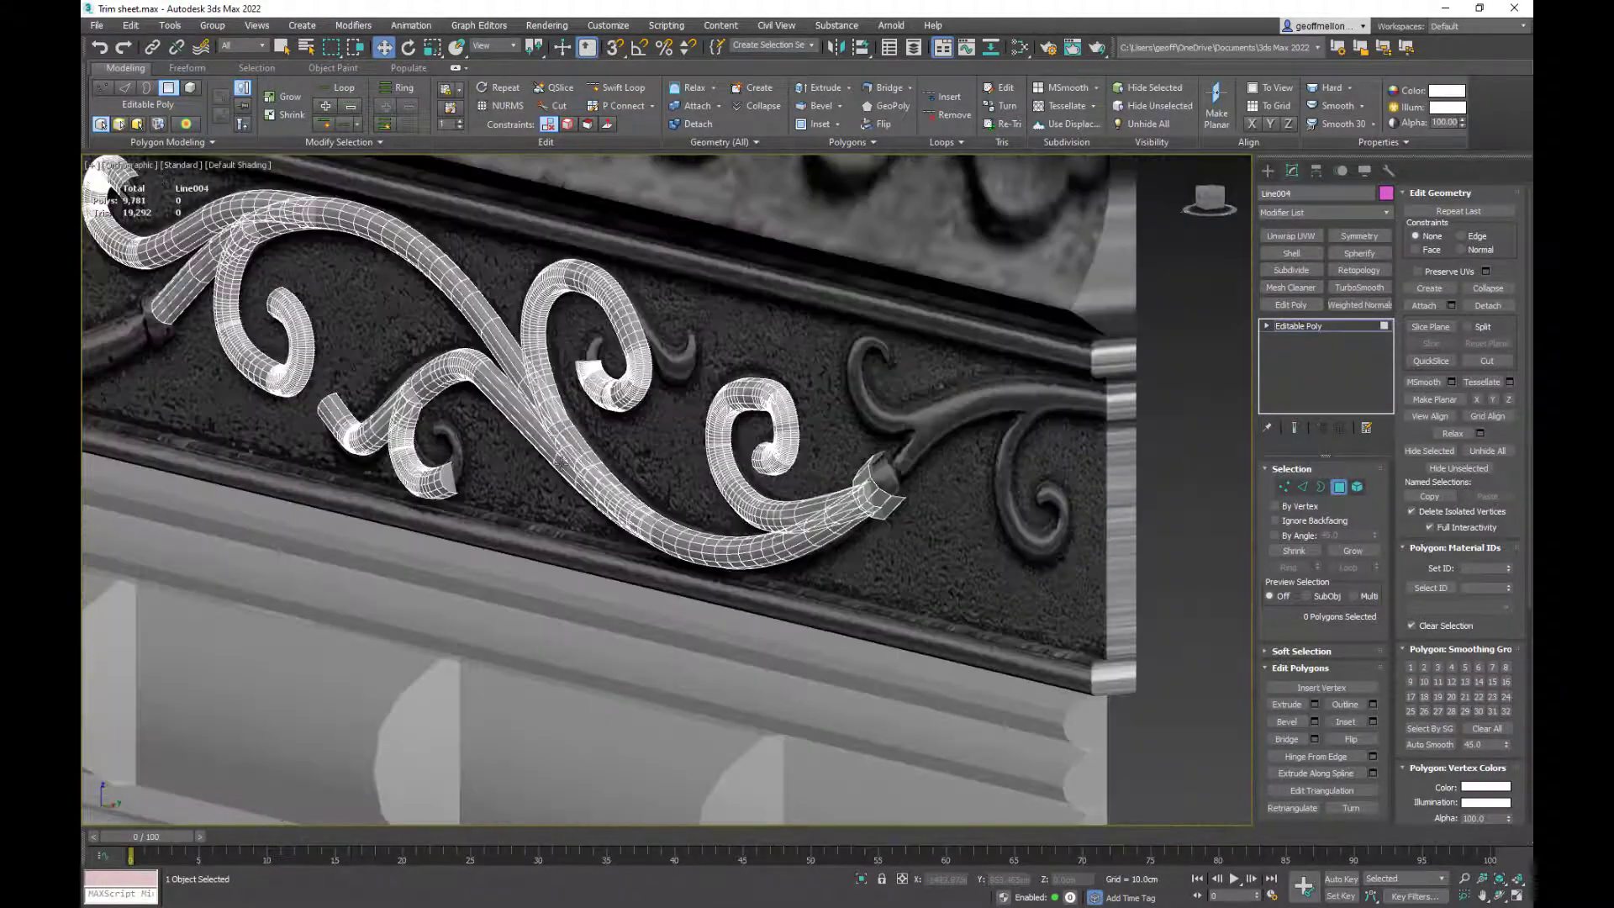
pyautogui.moveTo(561, 464)
pyautogui.keyDown('alt'); pyautogui.mouseDown(button='middle')
pyautogui.moveTo(593, 452)
pyautogui.moveTo(586, 467)
pyautogui.mouseUp(button='middle'); pyautogui.keyUp('alt')
pyautogui.click(446, 476)
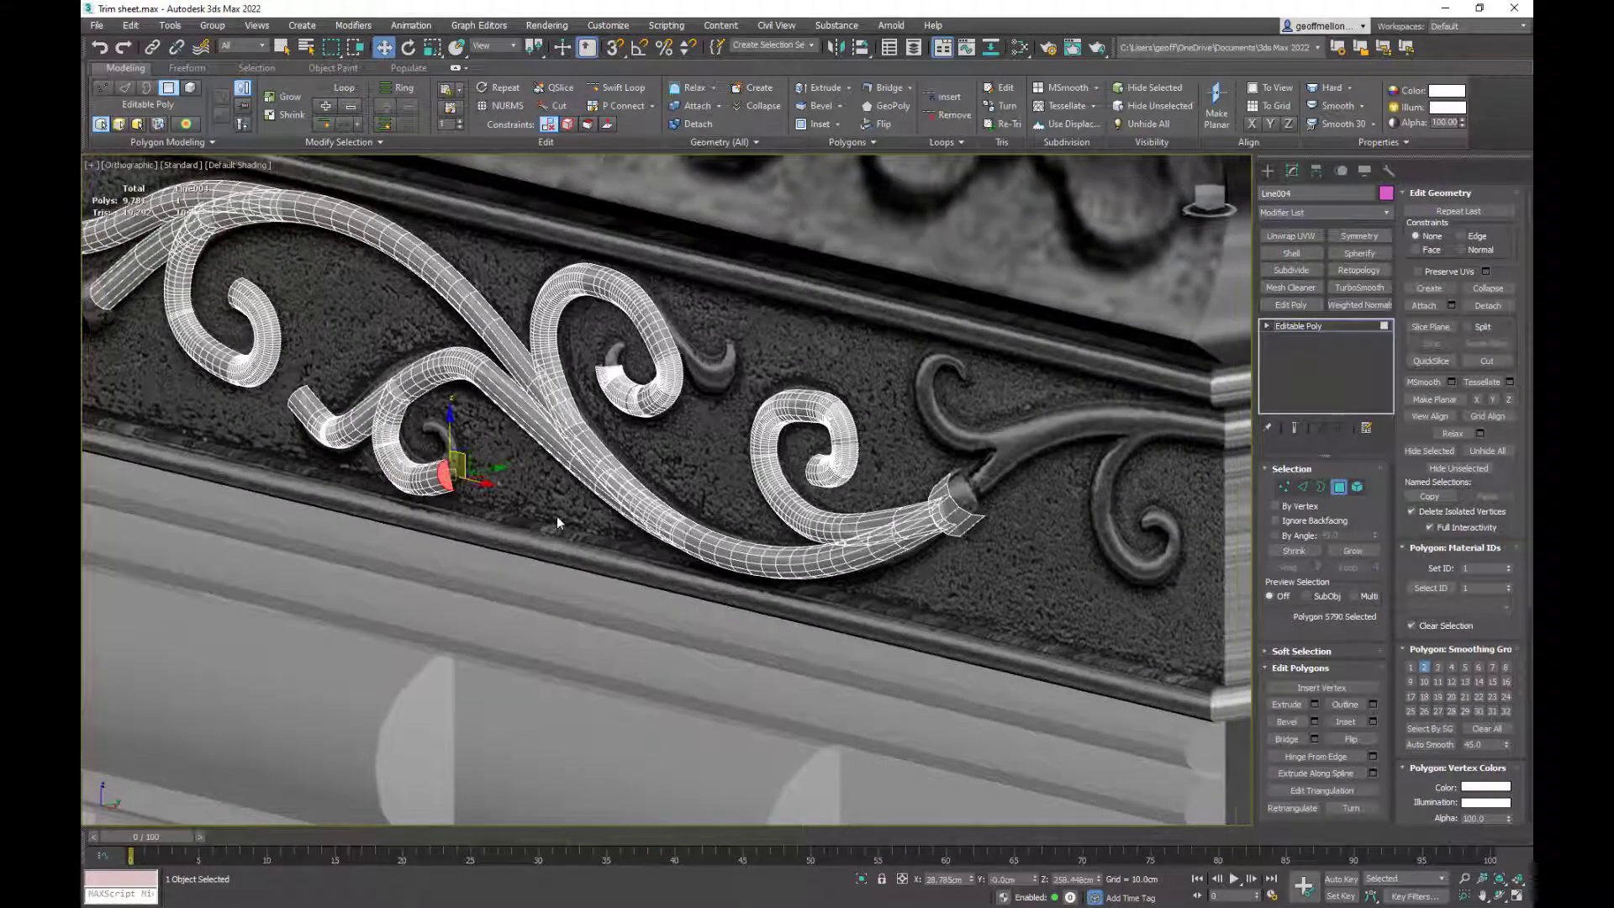
pyautogui.press('Delete')
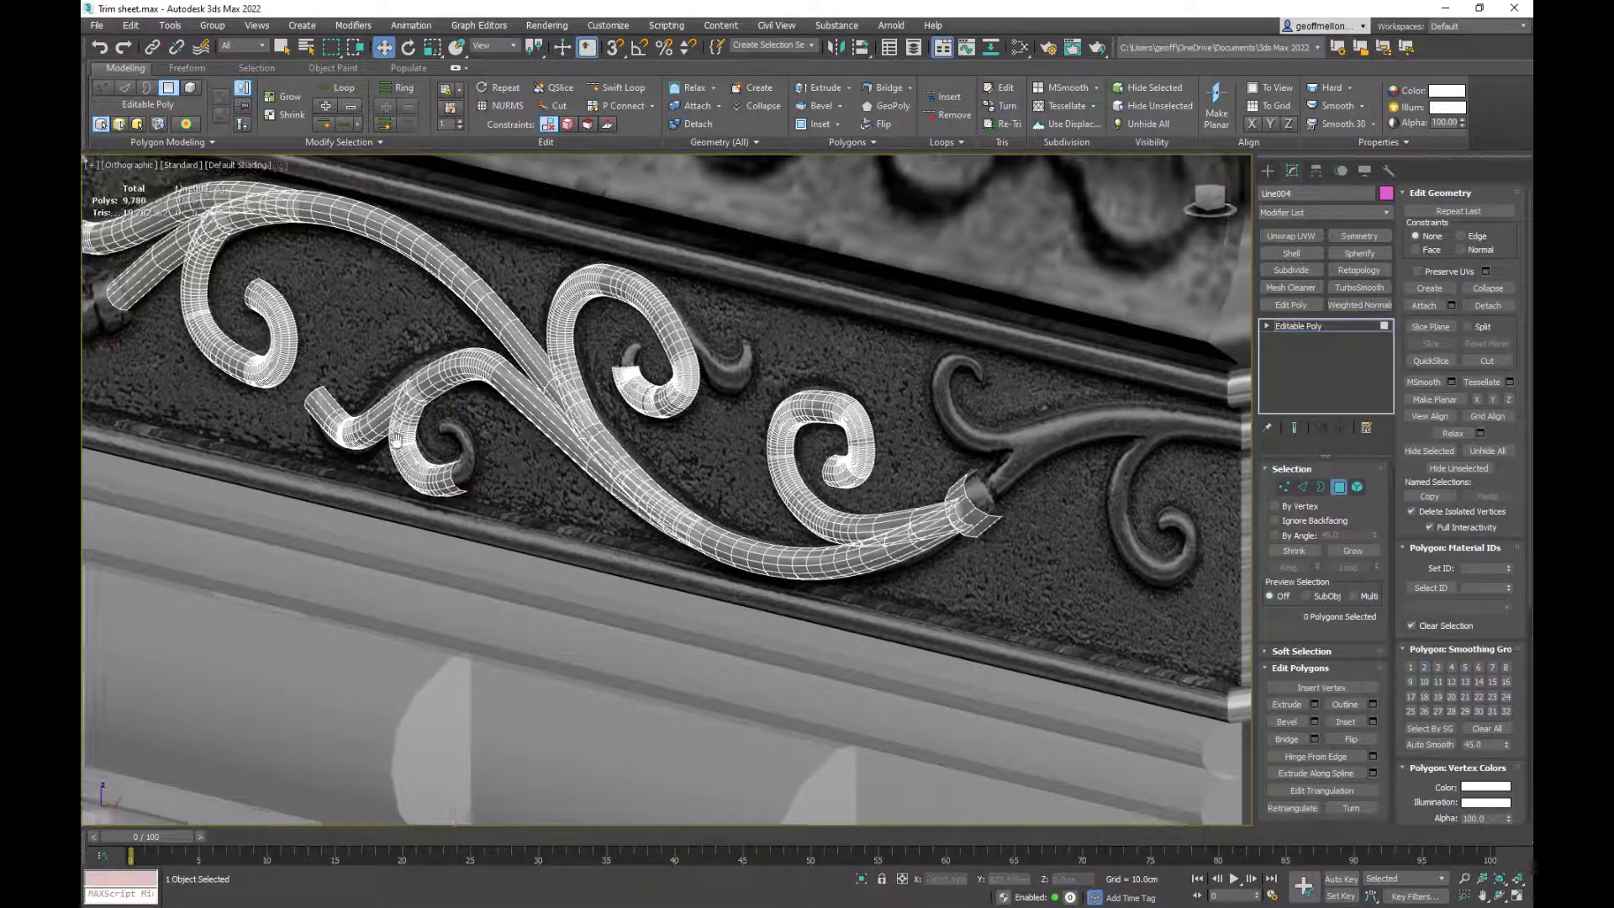
pyautogui.scroll(8, 716, 451)
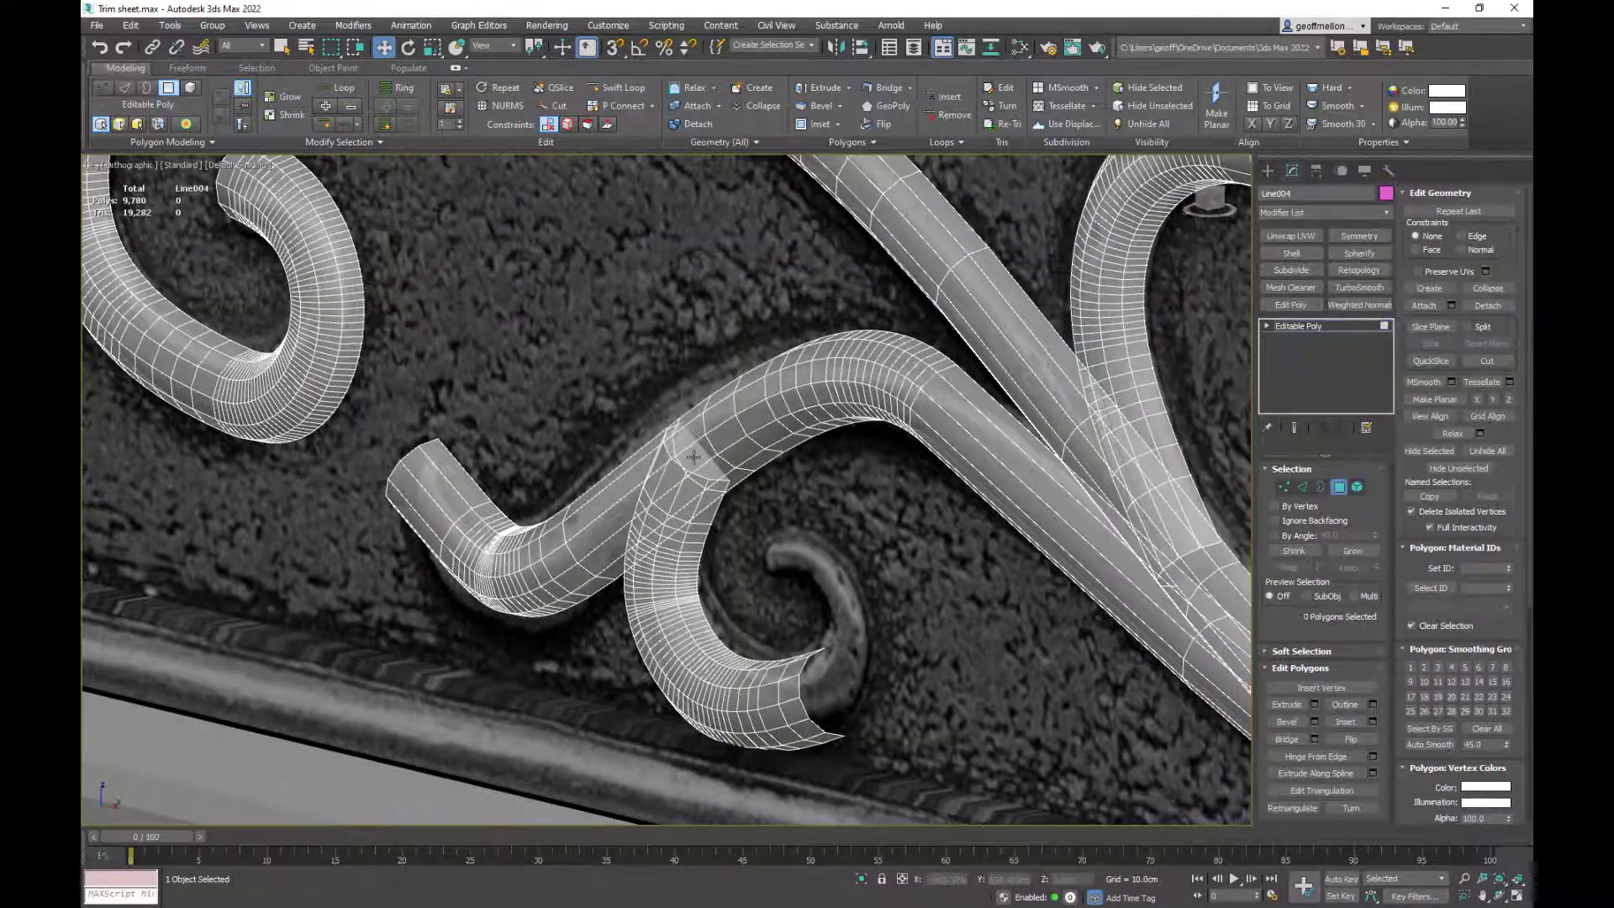
pyautogui.doubleClick(693, 457)
pyautogui.click(695, 457)
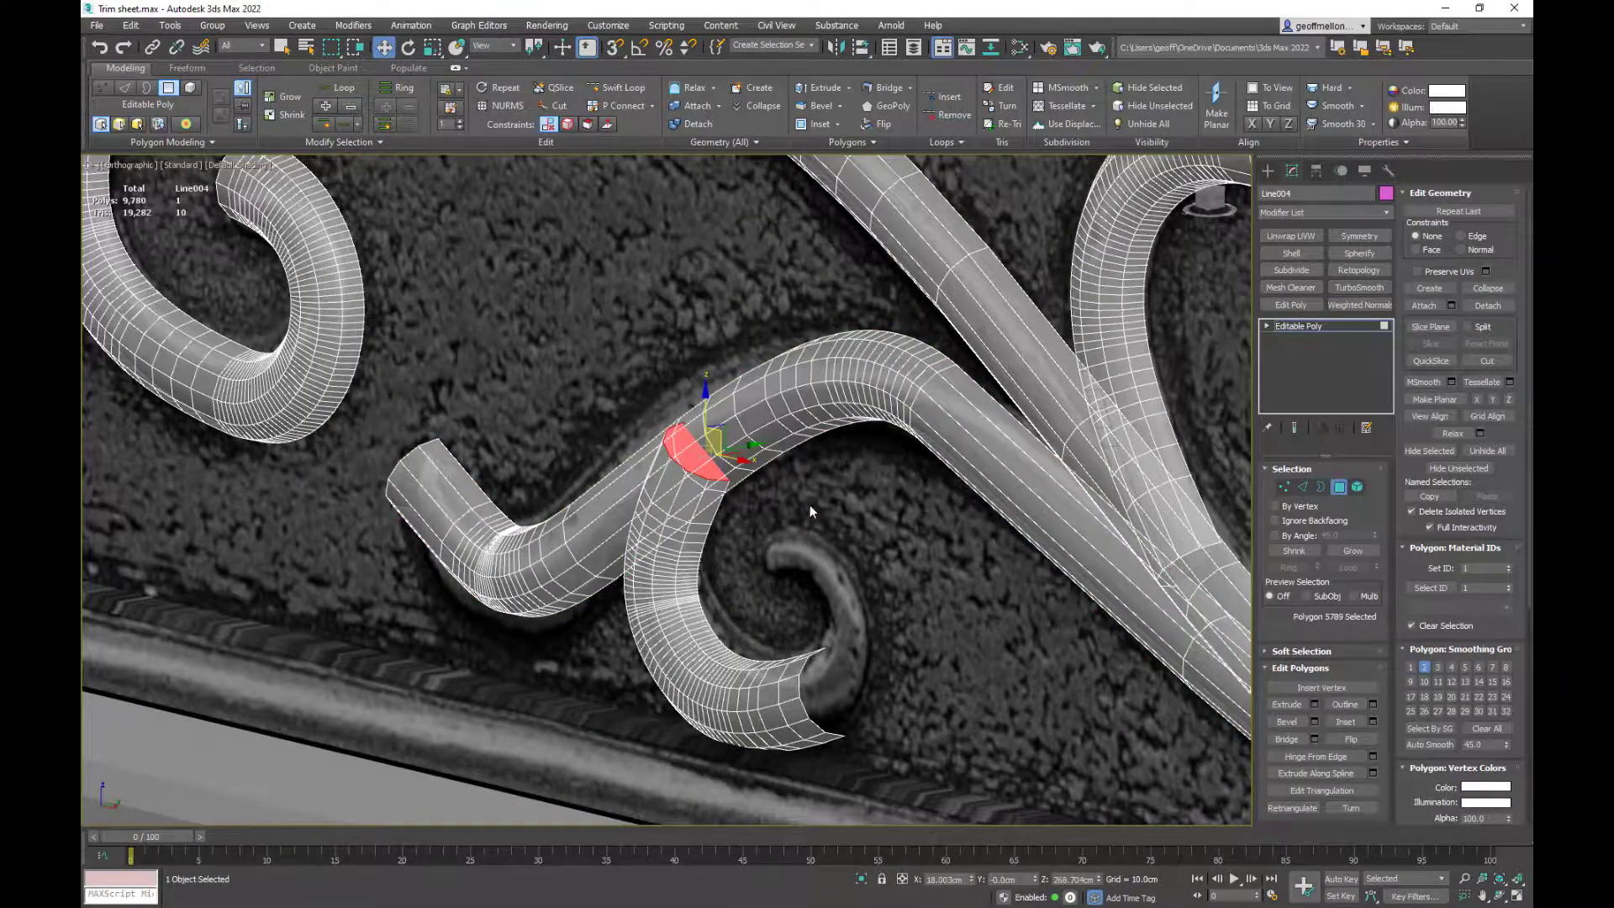
pyautogui.press('Delete')
# - Delete the leftover cap polygon where the lower branch merges into the main stem
pyautogui.scroll(-5, 760, 538)
pyautogui.scroll(8, 761, 538)
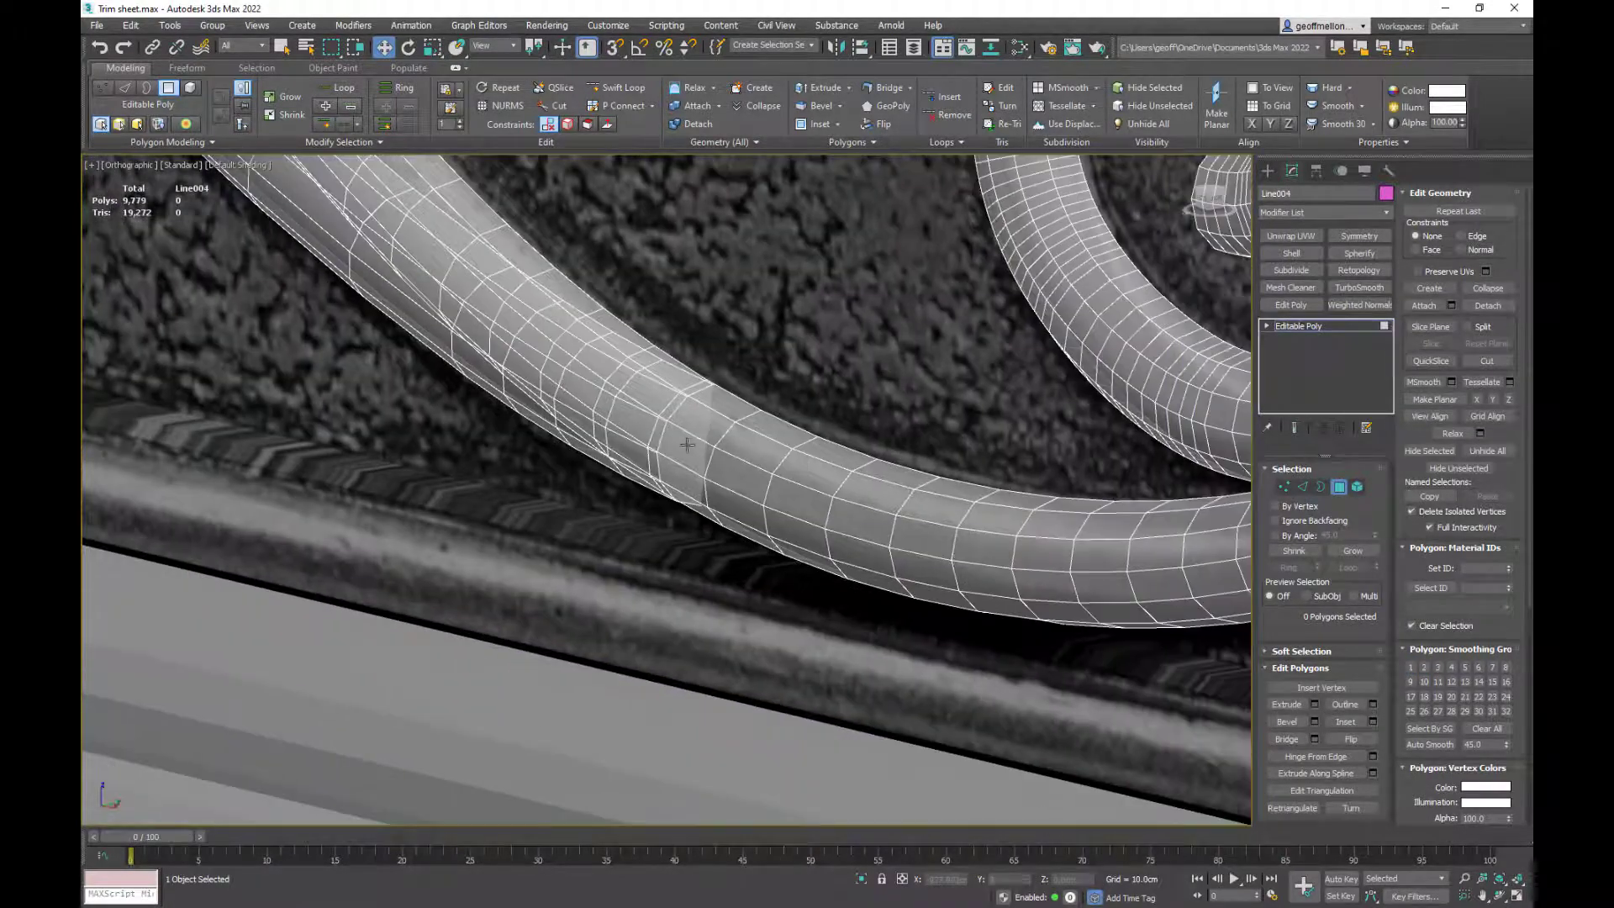
pyautogui.click(685, 446)
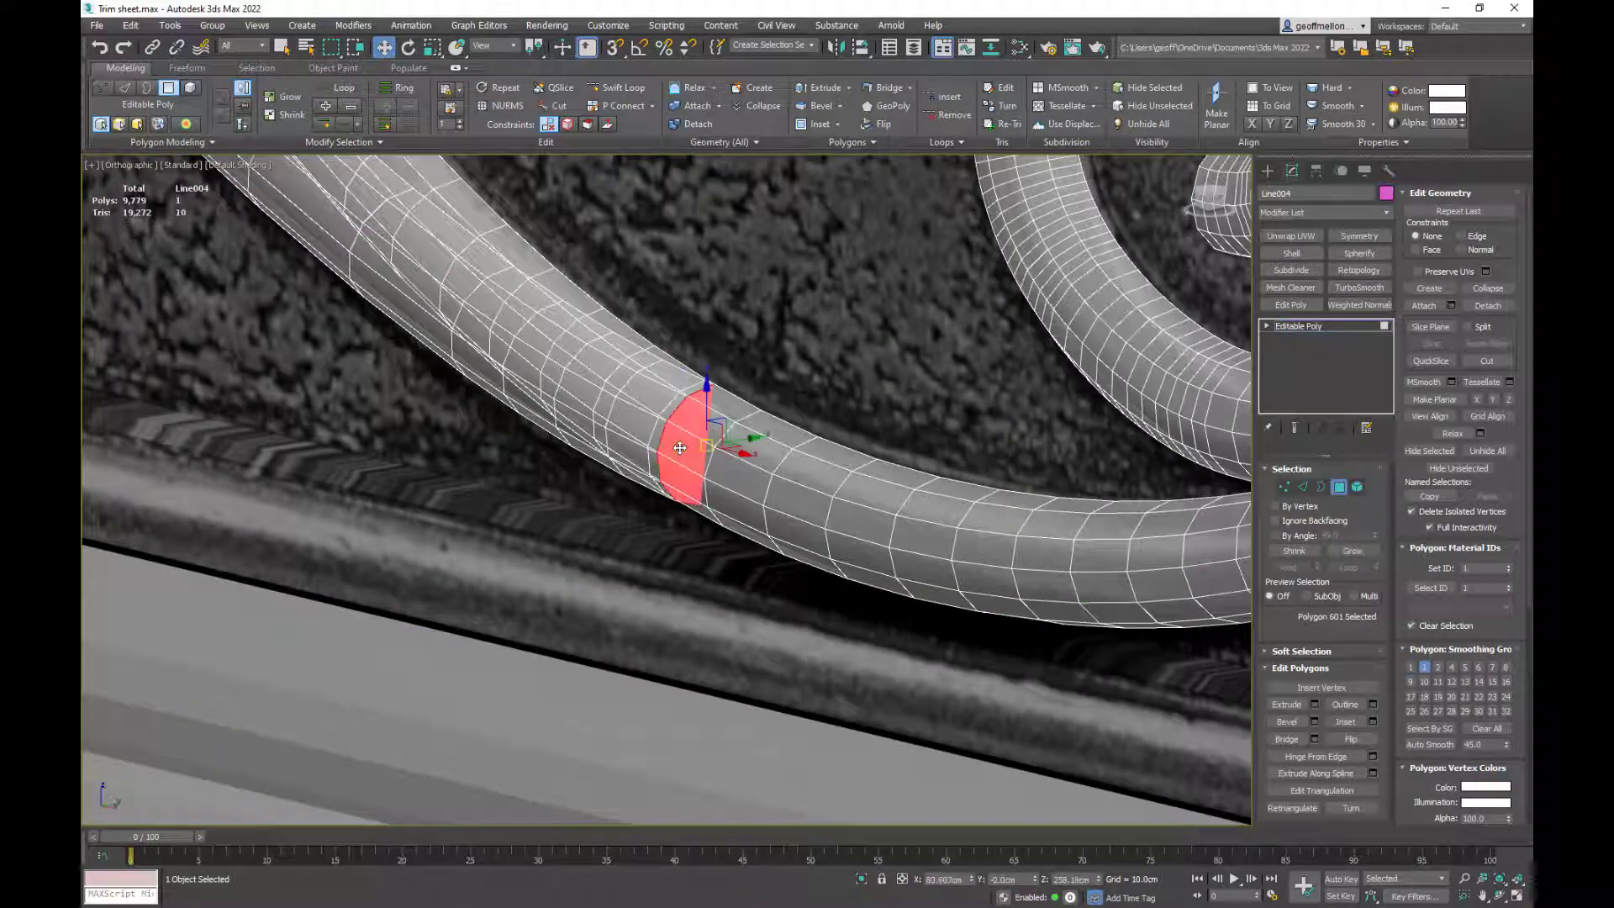
pyautogui.press('Delete')
pyautogui.scroll(-4, 678, 447)
pyautogui.scroll(8, 832, 502)
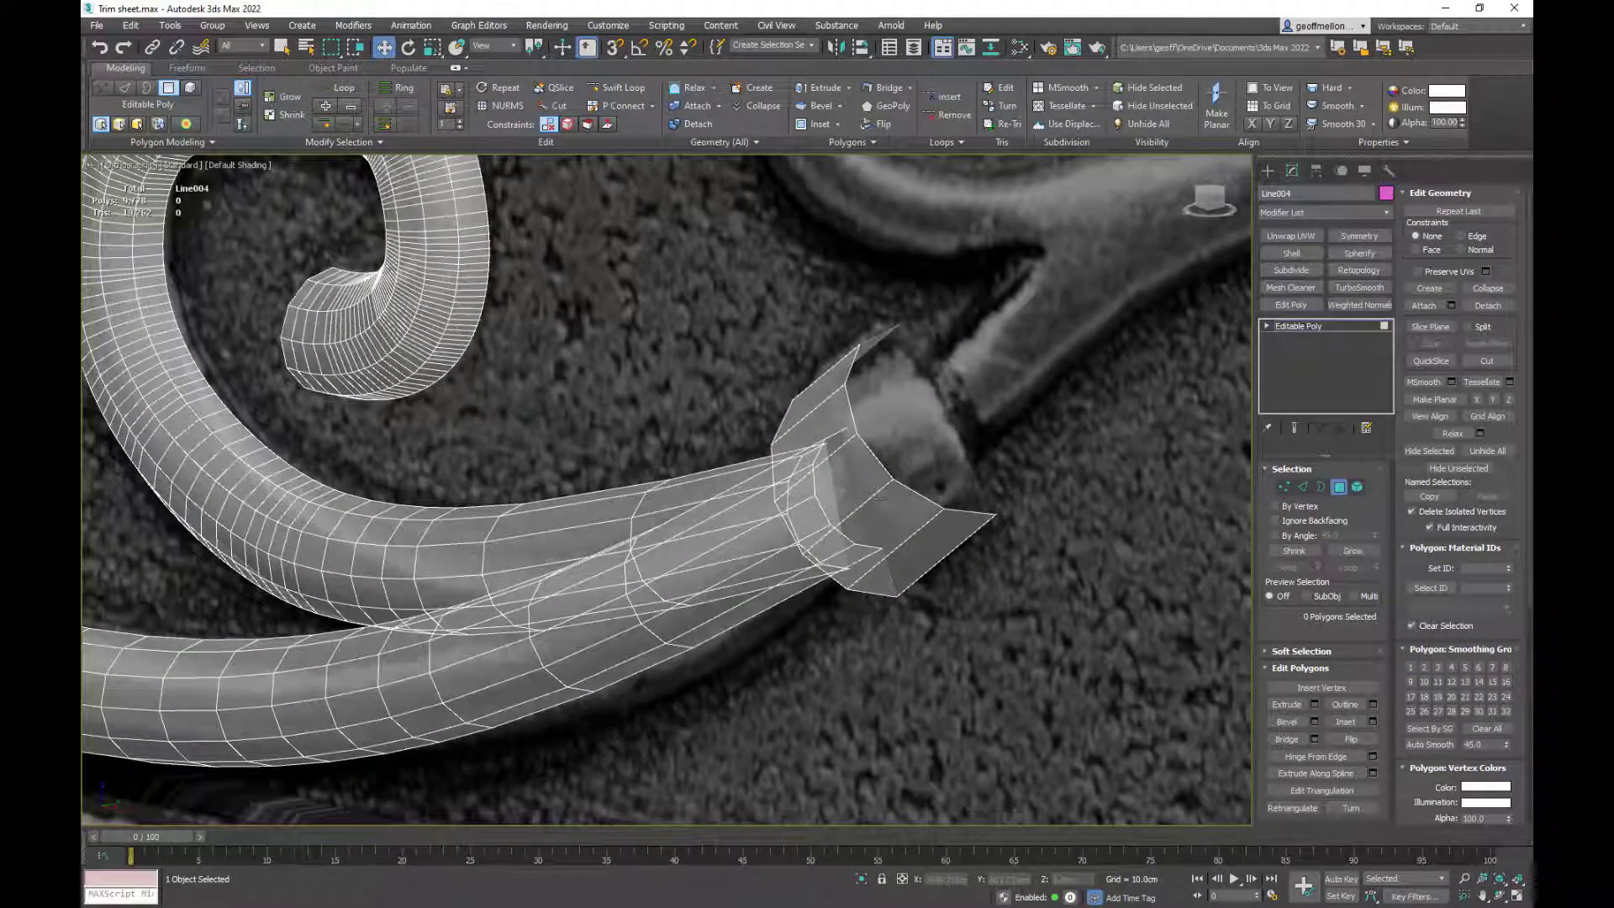
# - Delete the two leftover cap polygons inside the main stem, where the upper-left branch and the hanging middle curl merge into it
pyautogui.scroll(-6, 917, 568)
pyautogui.scroll(4, 639, 470)
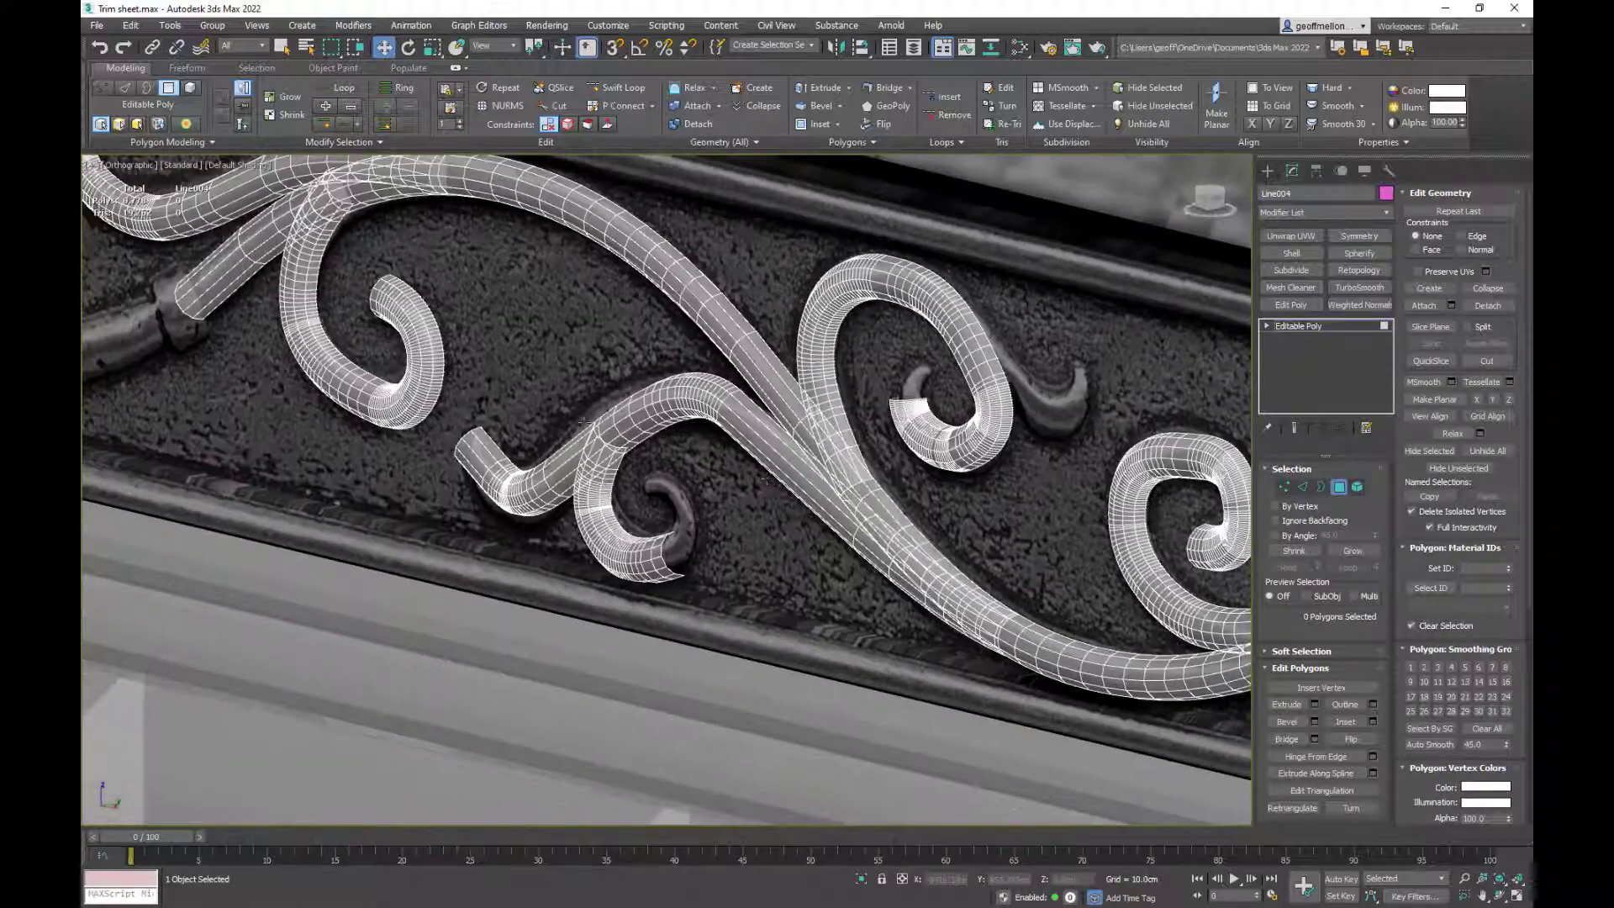
pyautogui.scroll(8, 656, 424)
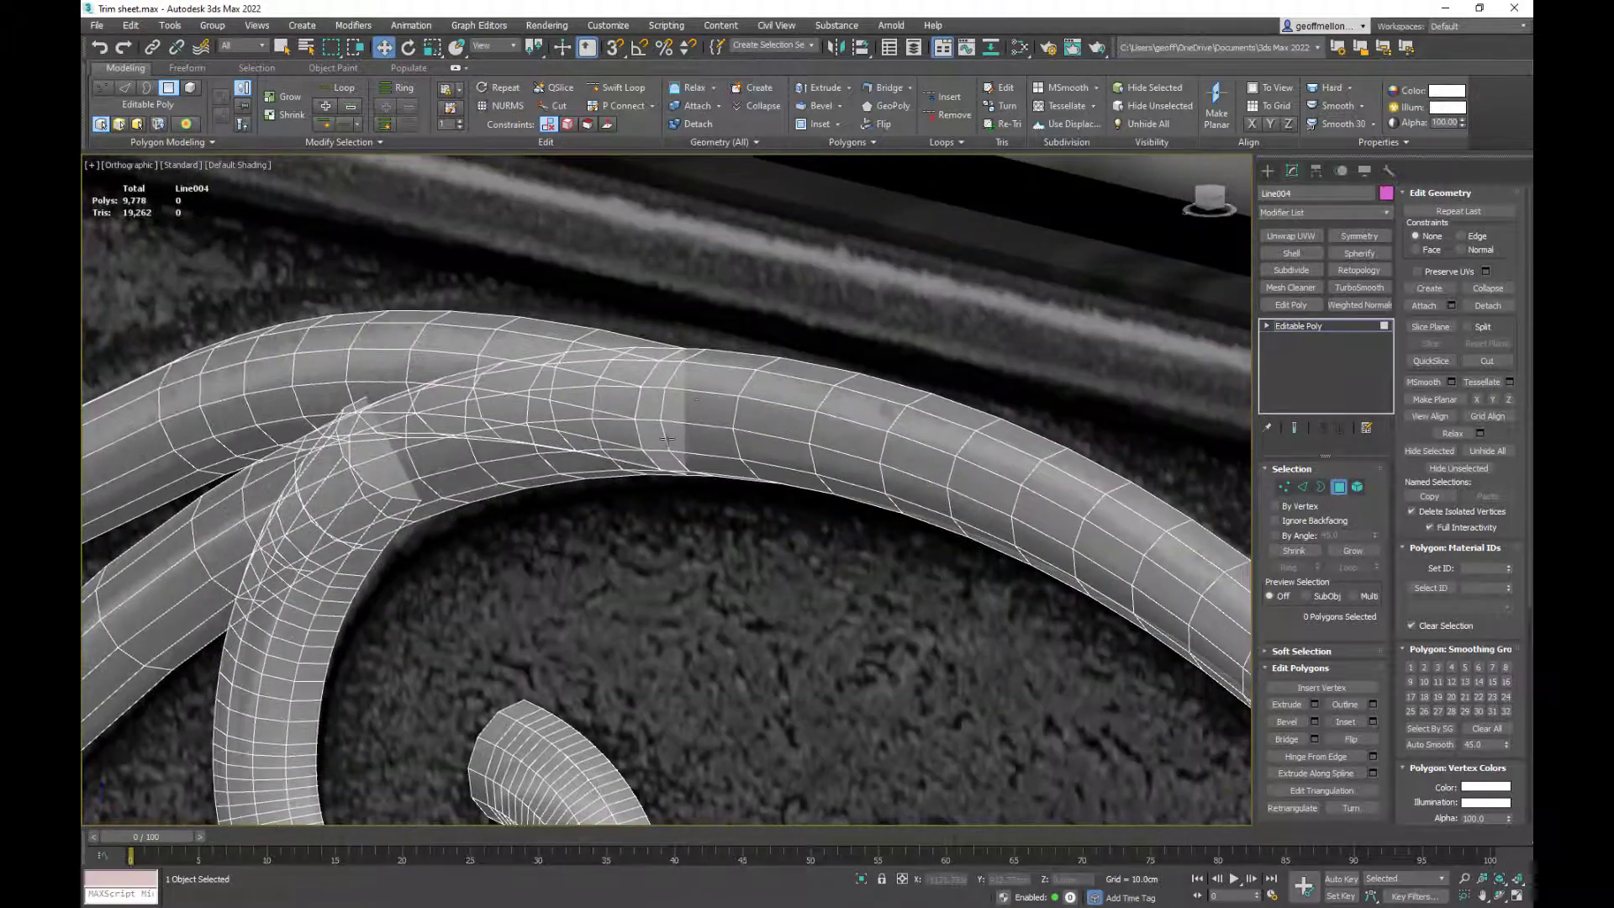
pyautogui.click(661, 413)
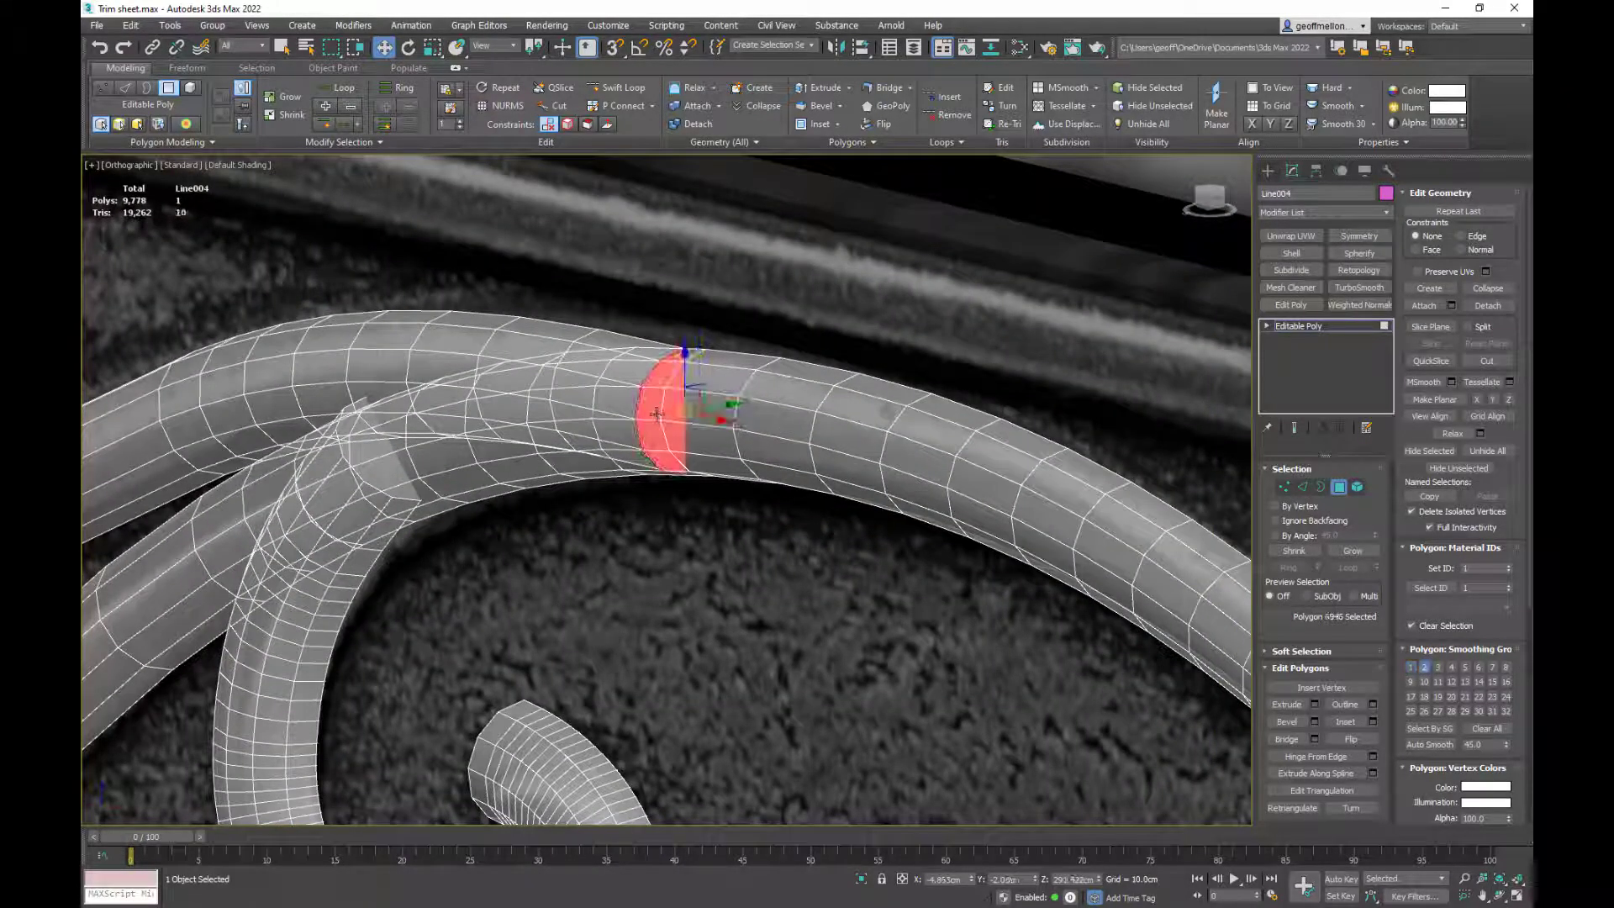
pyautogui.press('Delete')
pyautogui.moveTo(369, 469); pyautogui.dragTo(691, 415, button='middle')
pyautogui.doubleClick(692, 415)
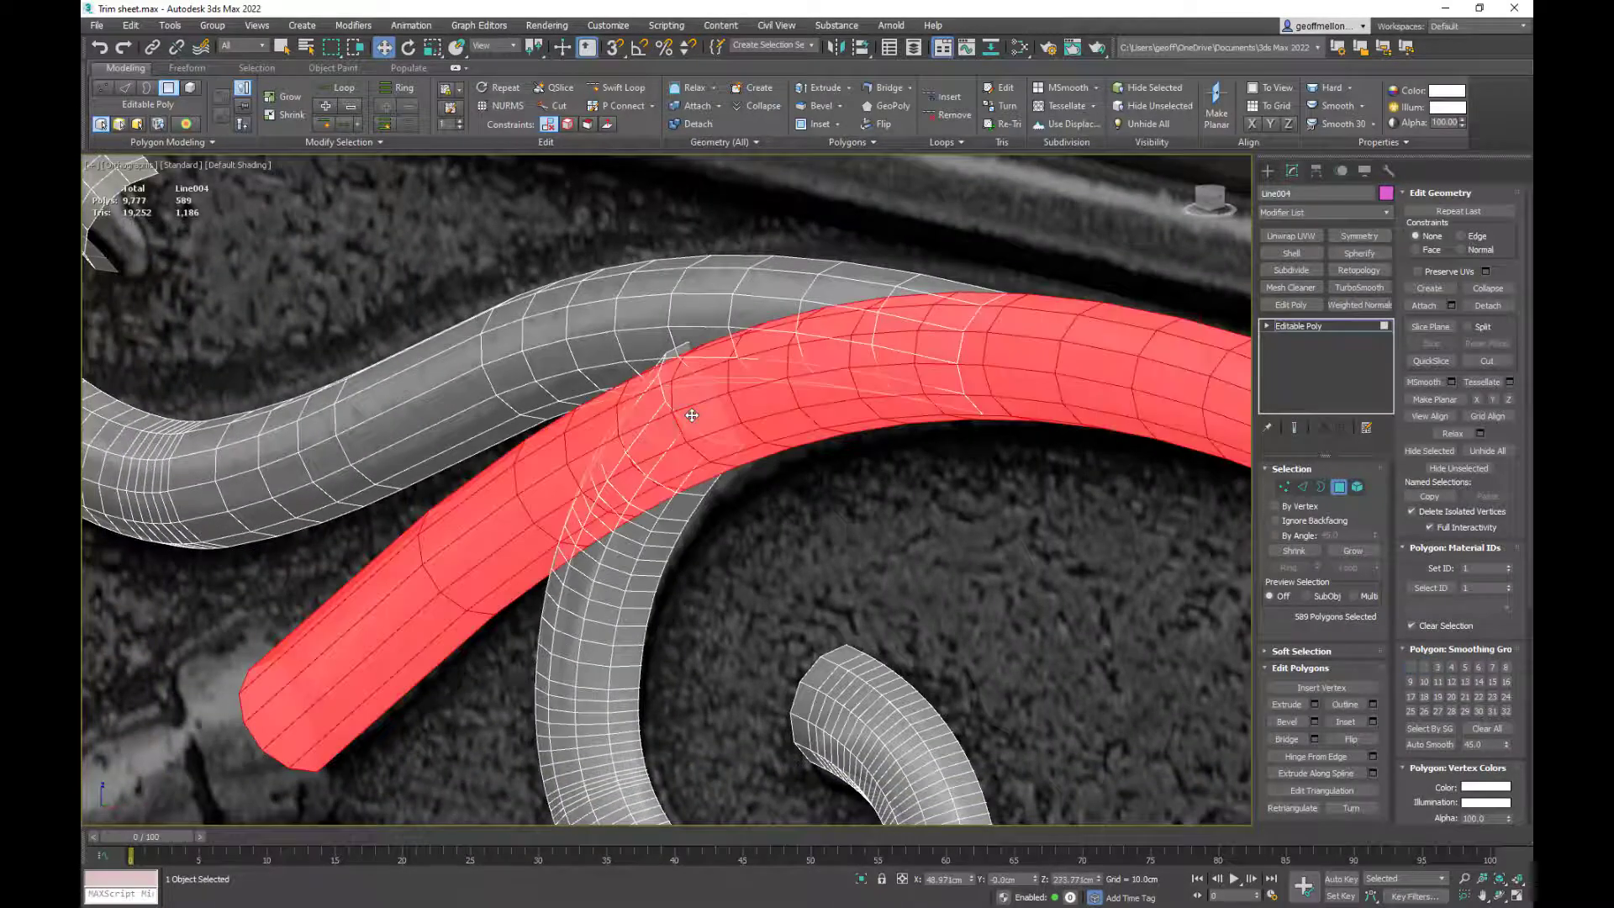
pyautogui.click(692, 415)
pyautogui.press('Delete')
# - Close the open tip of the upper-left curl by scale-extruding its border inward and collapsing the inner edges to a point
pyautogui.moveTo(686, 409); pyautogui.dragTo(852, 545, button='middle')
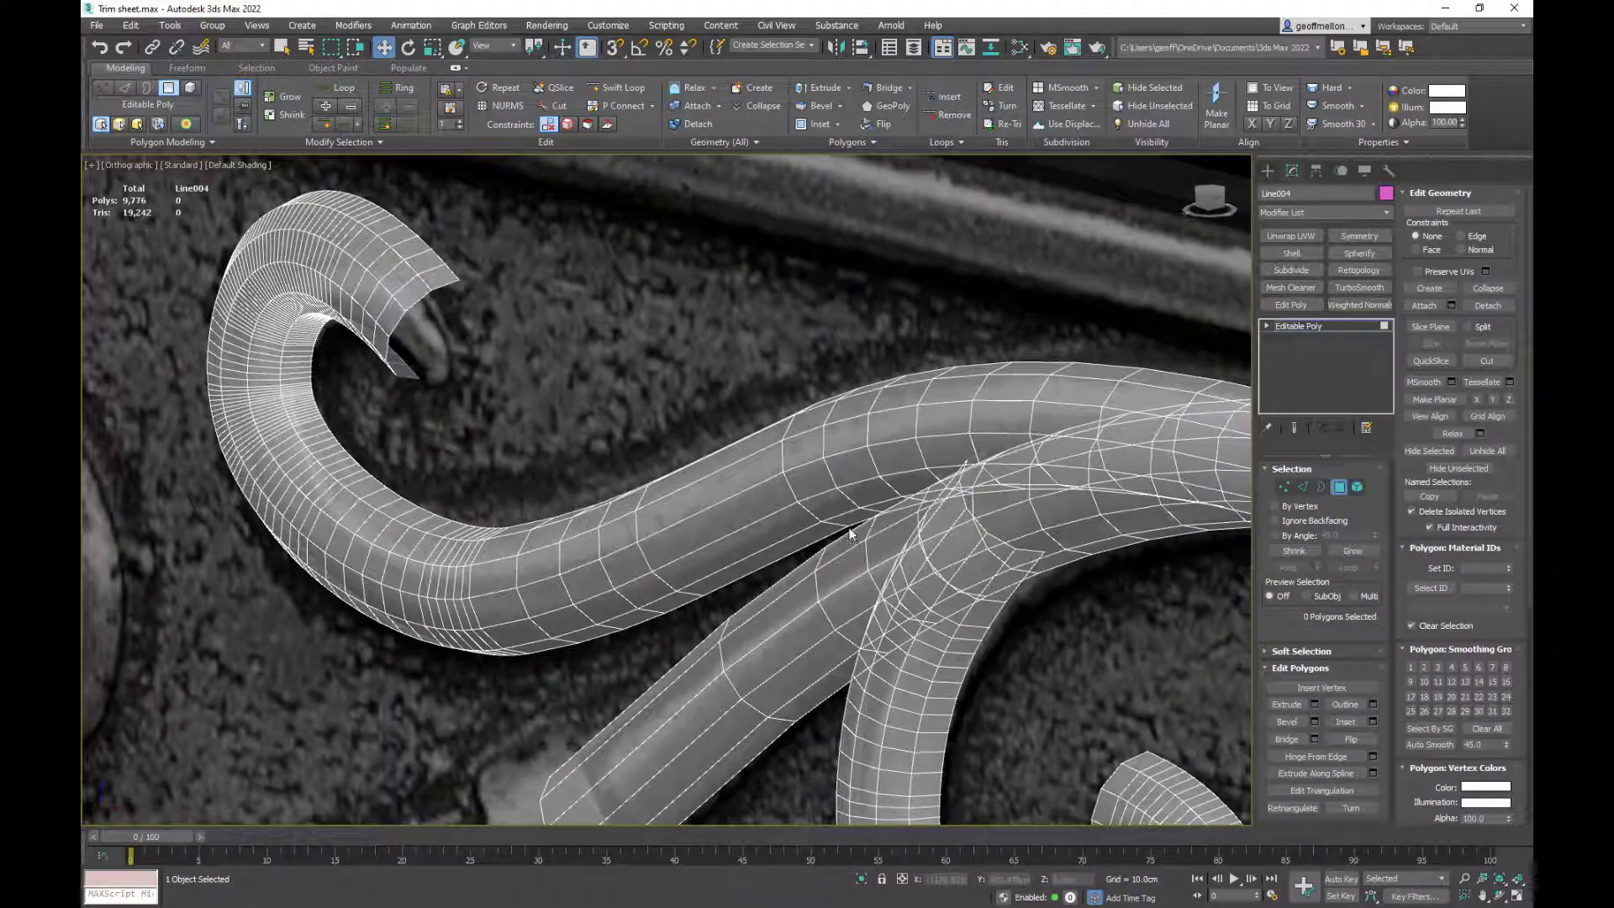
pyautogui.press('3')
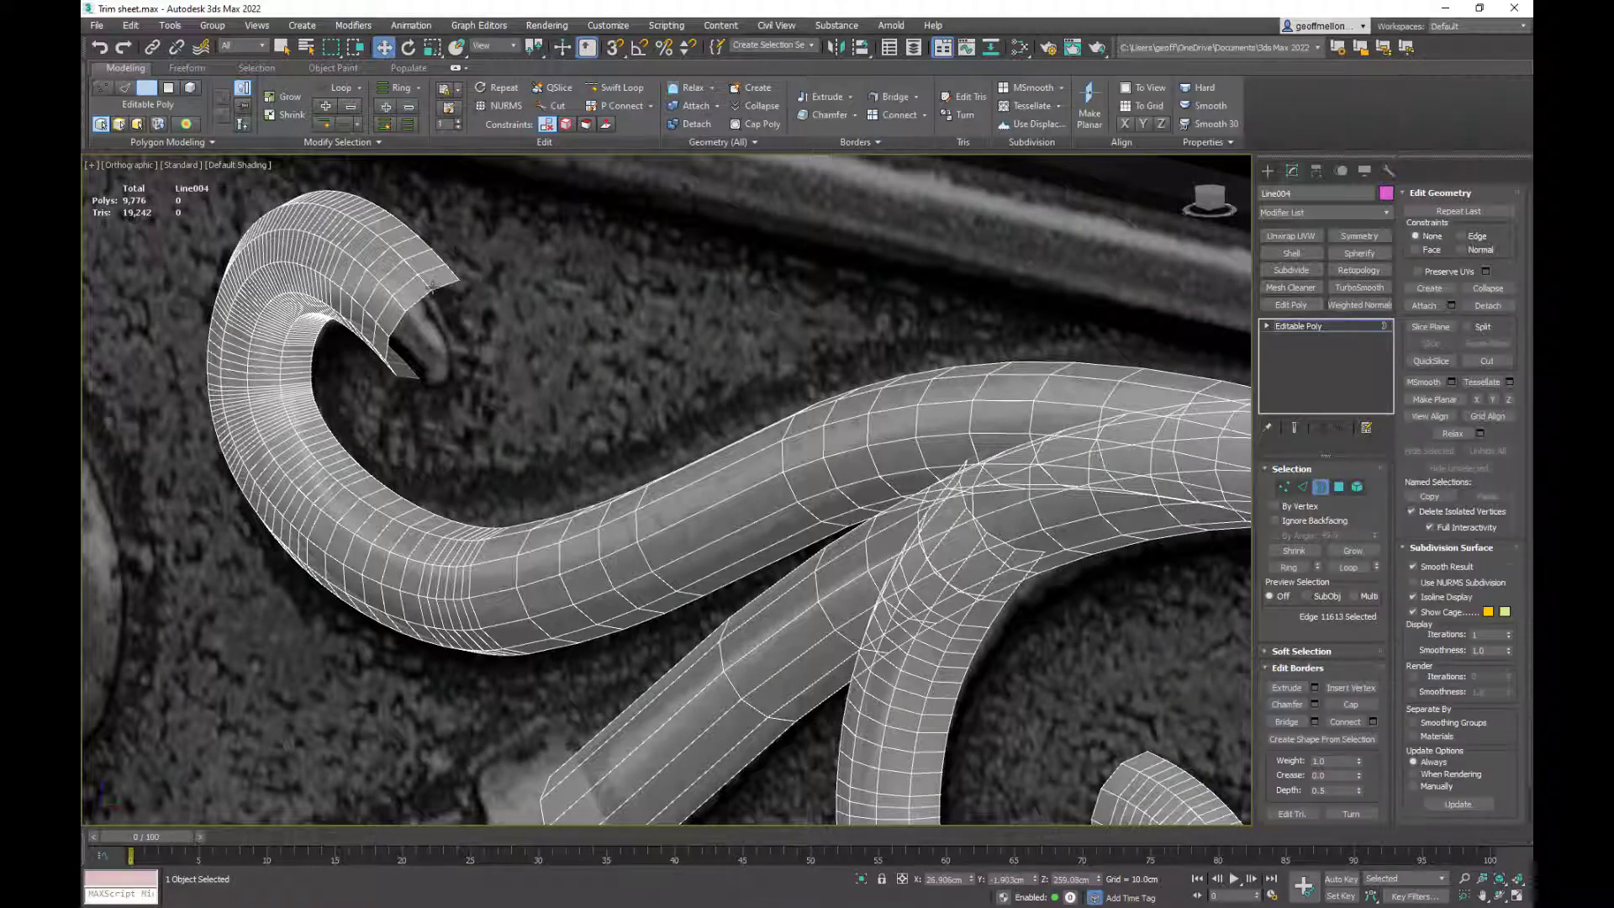
pyautogui.click(431, 288)
pyautogui.press('r')
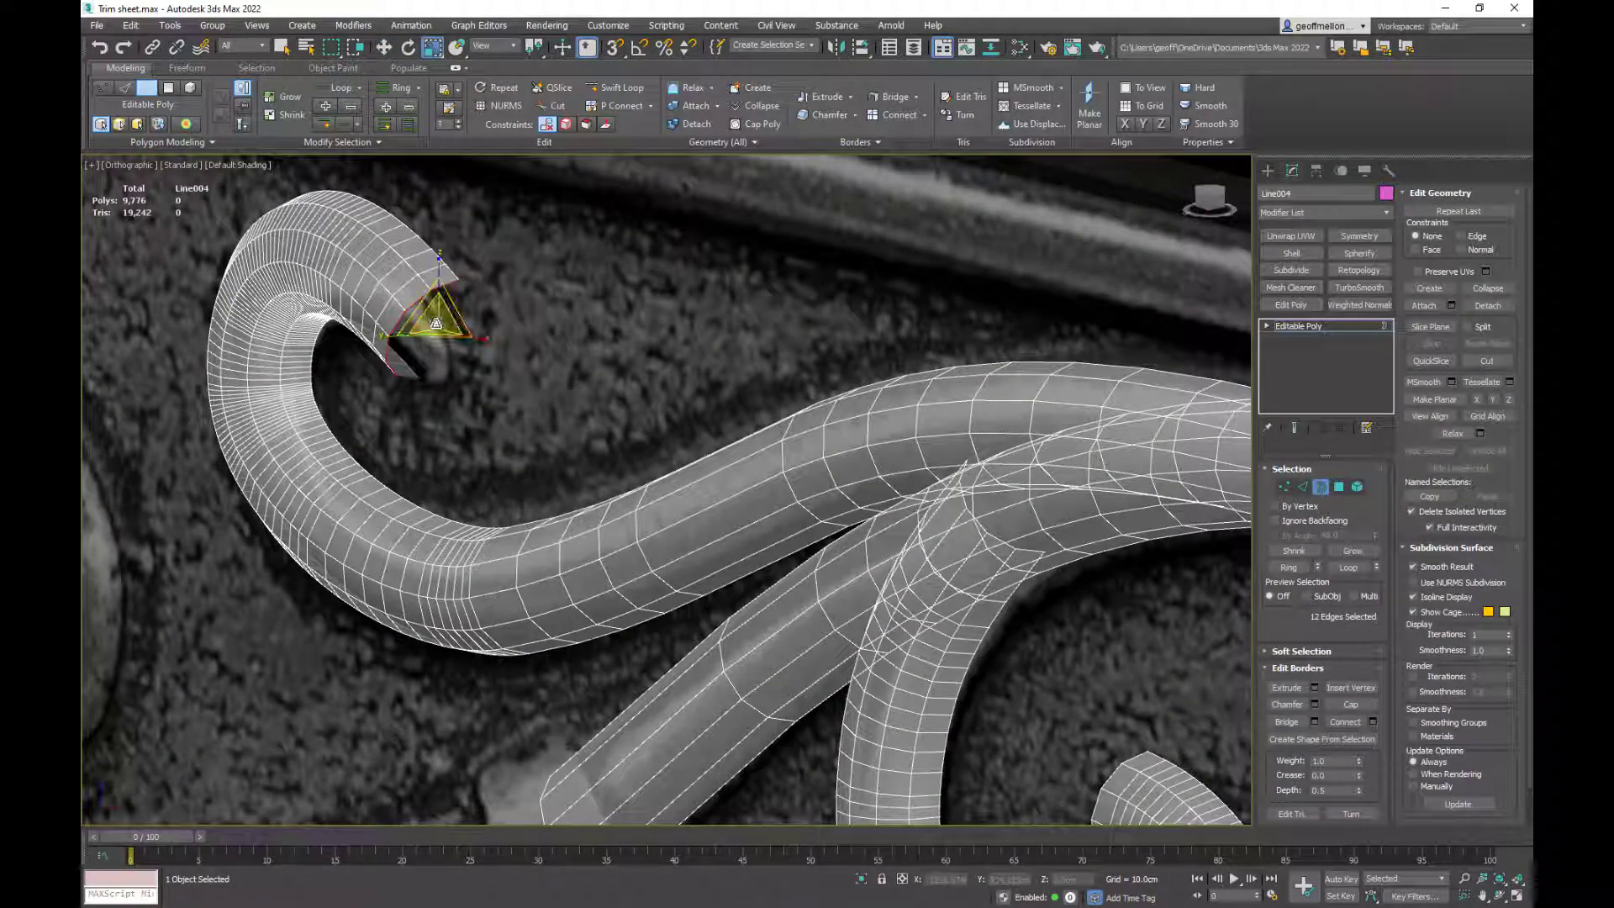
pyautogui.keyDown('shift'); pyautogui.moveTo(436, 320); pyautogui.dragTo(457, 402); pyautogui.keyUp('shift')
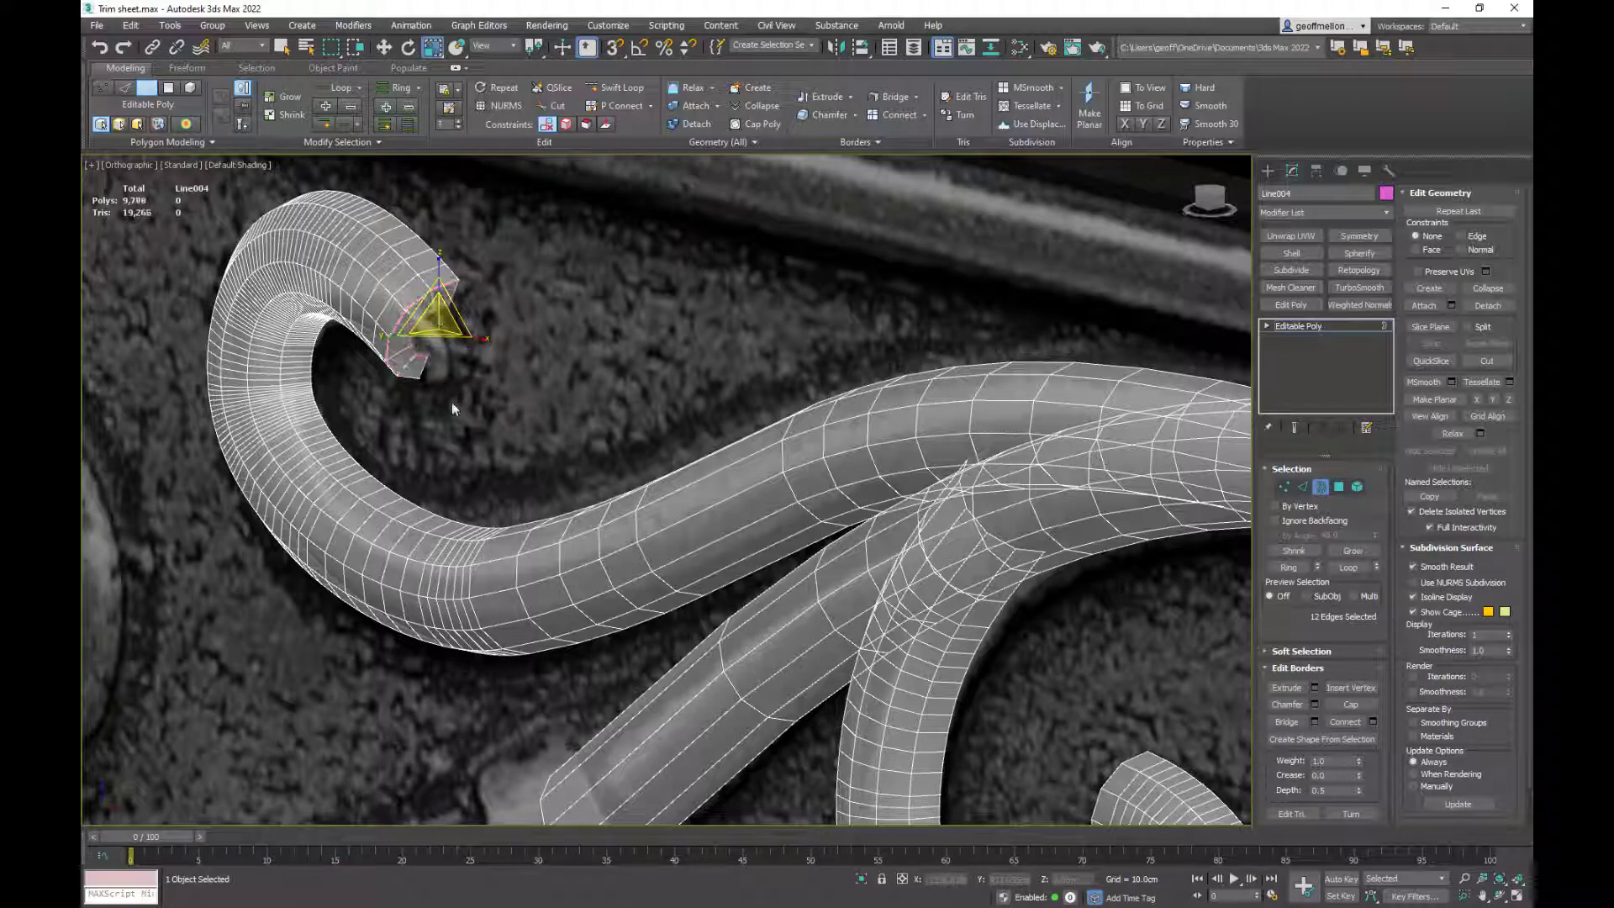
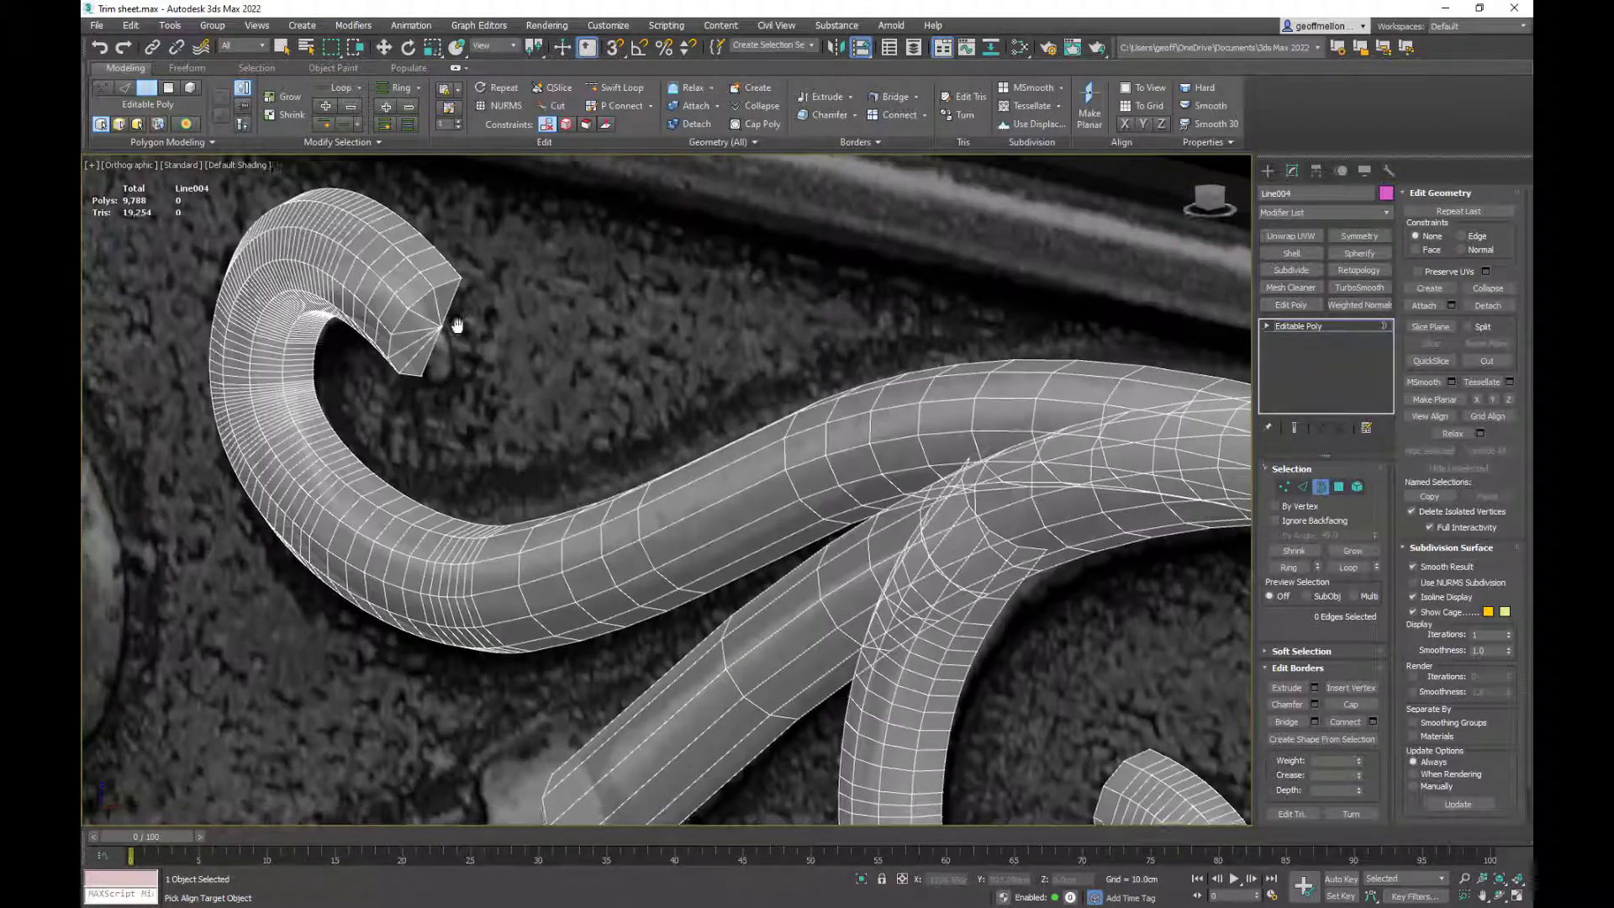
pyautogui.scroll(2, 461, 325)
pyautogui.click(486, 311)
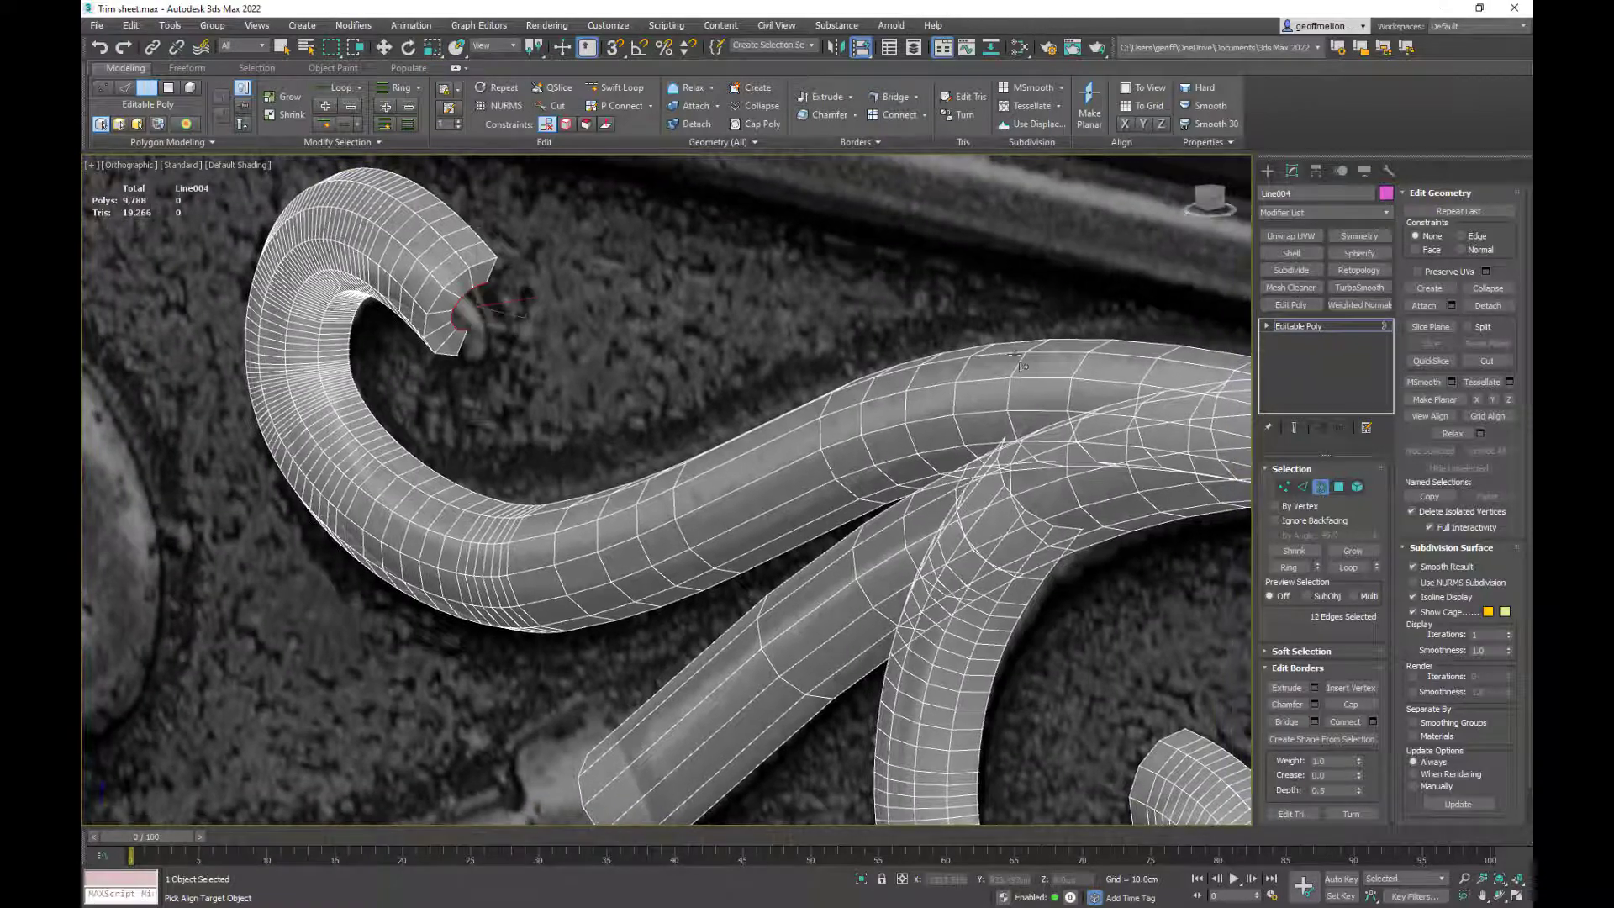
pyautogui.click(1487, 288)
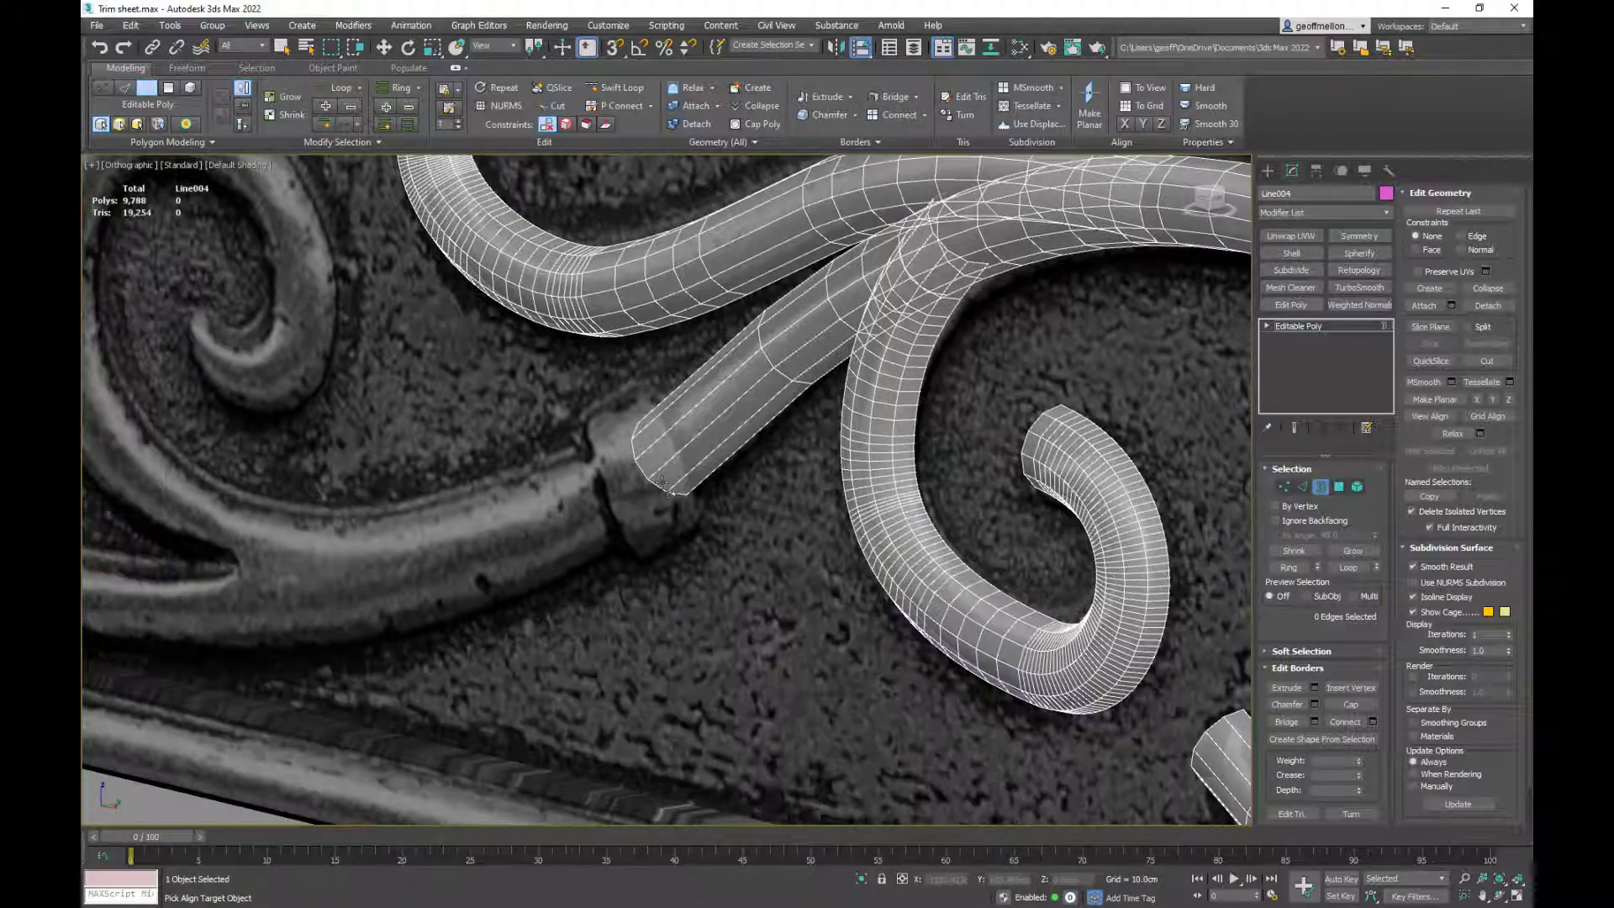
# - Delete the cap polygon at the outer end of the straight branch, next to the reference connector
pyautogui.rightClick(657, 486)
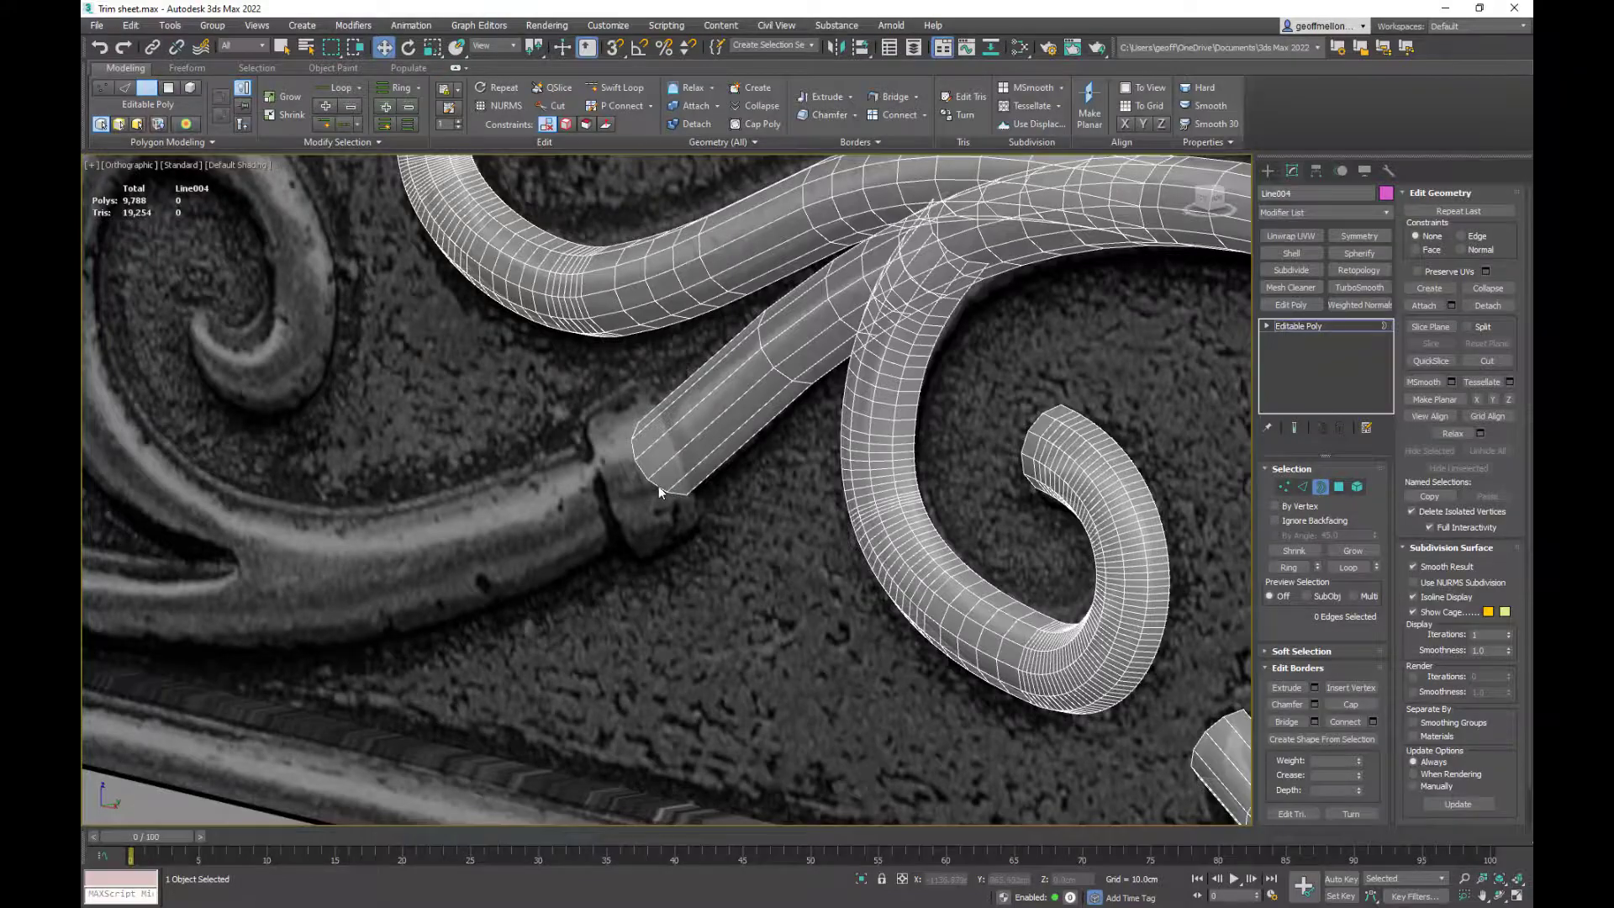
pyautogui.keyDown('alt'); pyautogui.moveTo(658, 490); pyautogui.dragTo(828, 487, button='middle'); pyautogui.keyUp('alt')
pyautogui.scroll(-4, 831, 487)
pyautogui.scroll(6, 498, 552)
pyautogui.moveTo(497, 552); pyautogui.dragTo(897, 453, button='middle')
pyautogui.moveTo(703, 580); pyautogui.dragTo(723, 516, button='middle')
pyautogui.press('4')
pyautogui.click(754, 495)
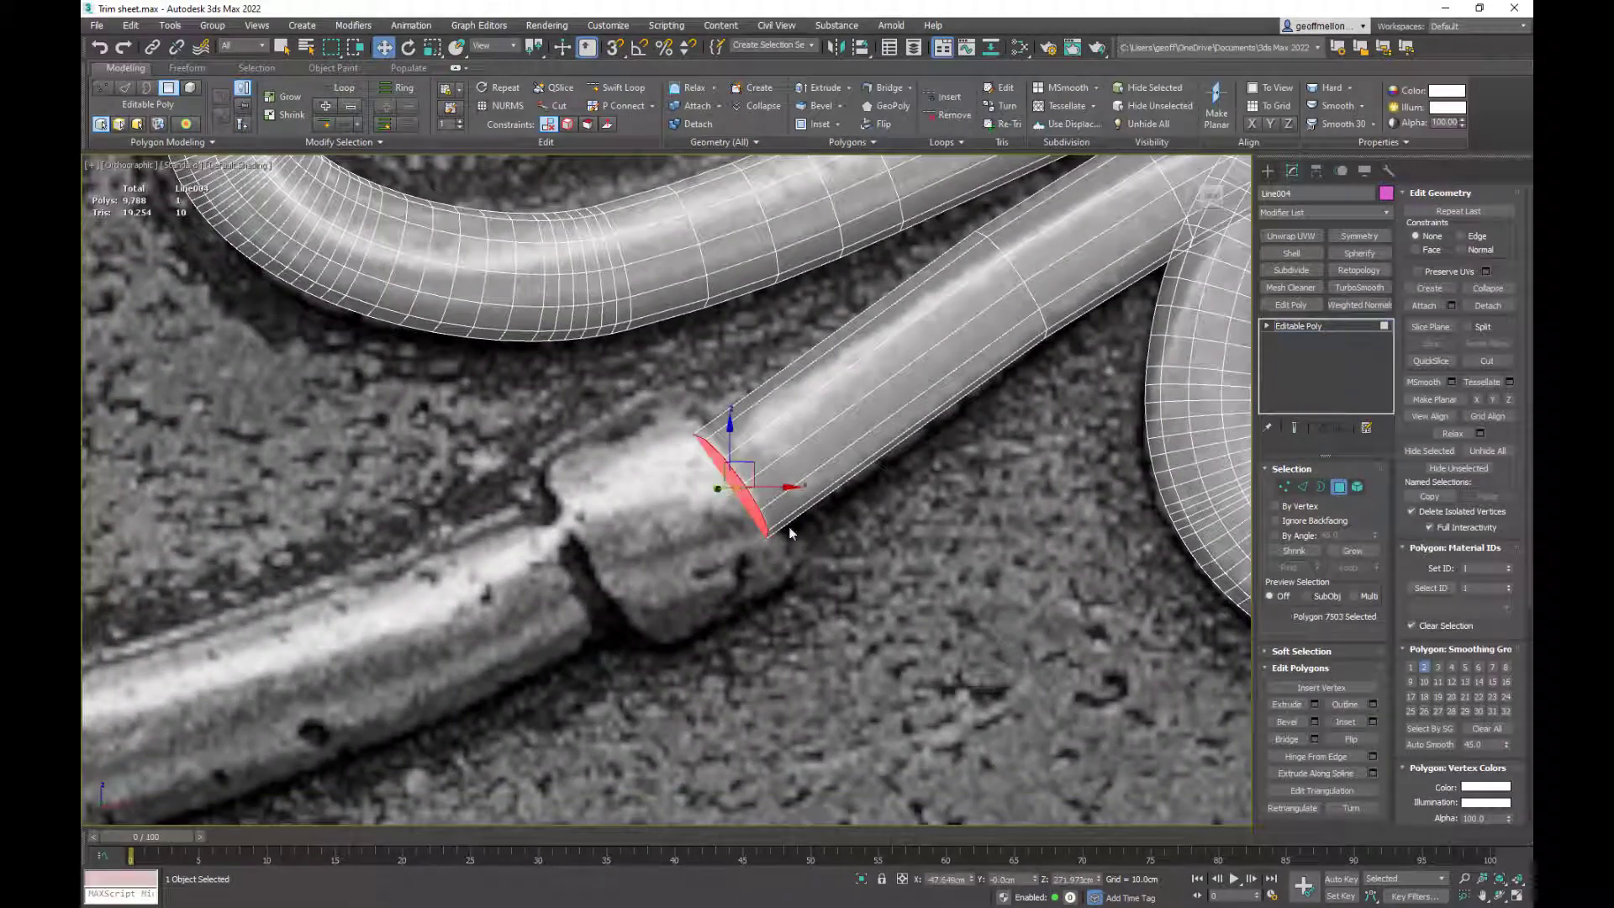
pyautogui.press('Delete')
# - Close the straight branch's open end by scale-extruding its border inward and collapsing the inner edges
pyautogui.press('3')
pyautogui.click(770, 527)
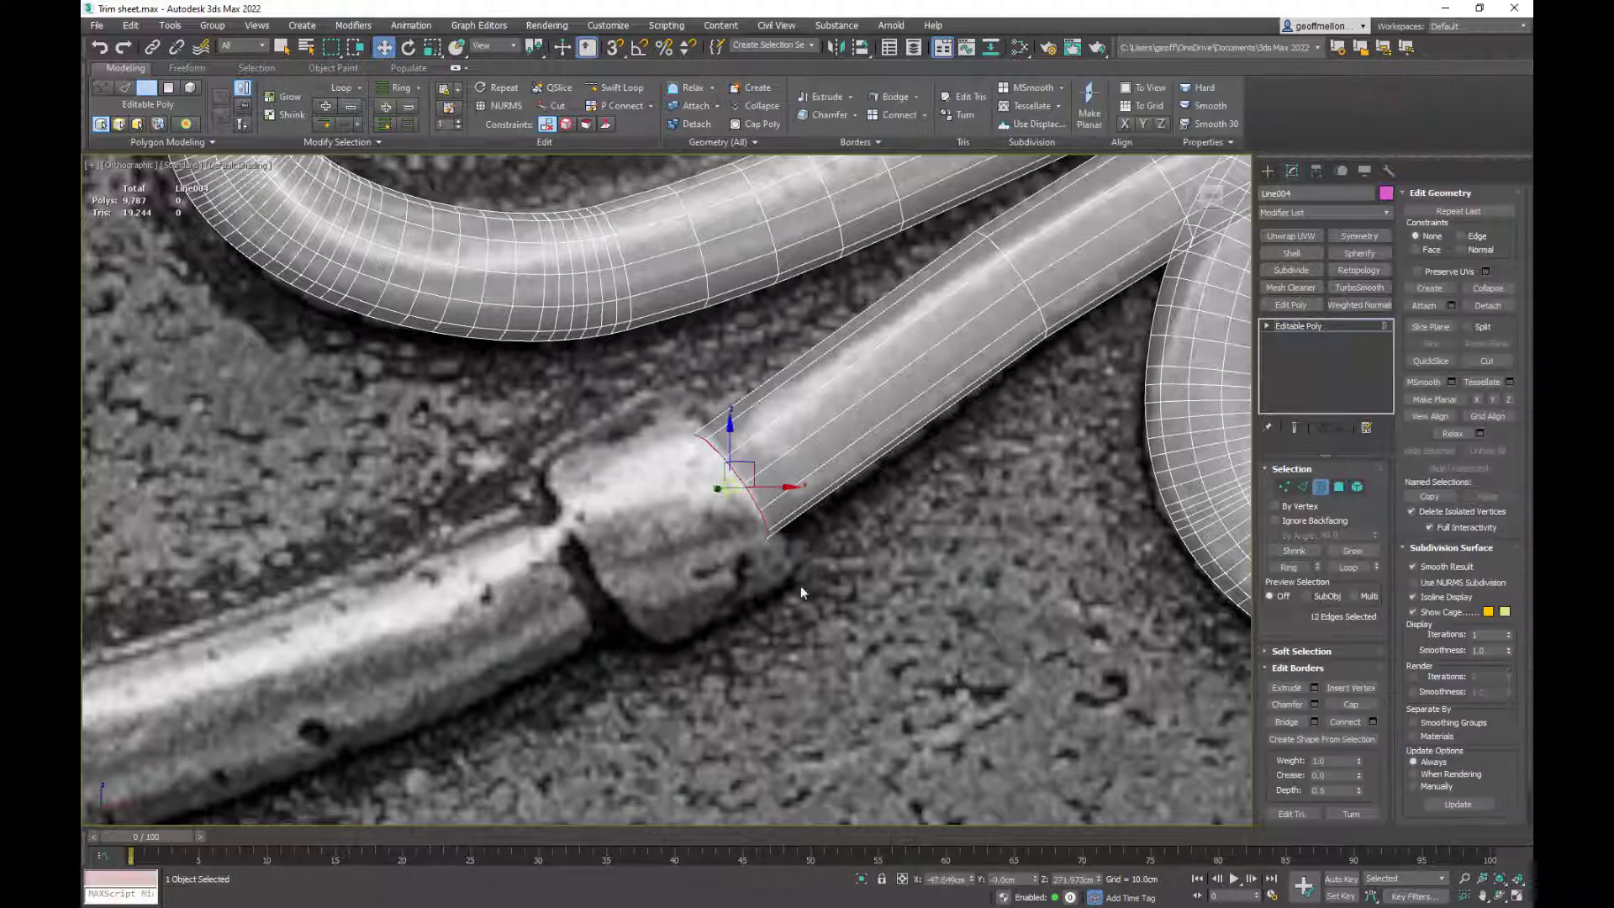
pyautogui.press('r')
pyautogui.keyDown('shift'); pyautogui.moveTo(725, 496); pyautogui.dragTo(761, 700); pyautogui.keyUp('shift')
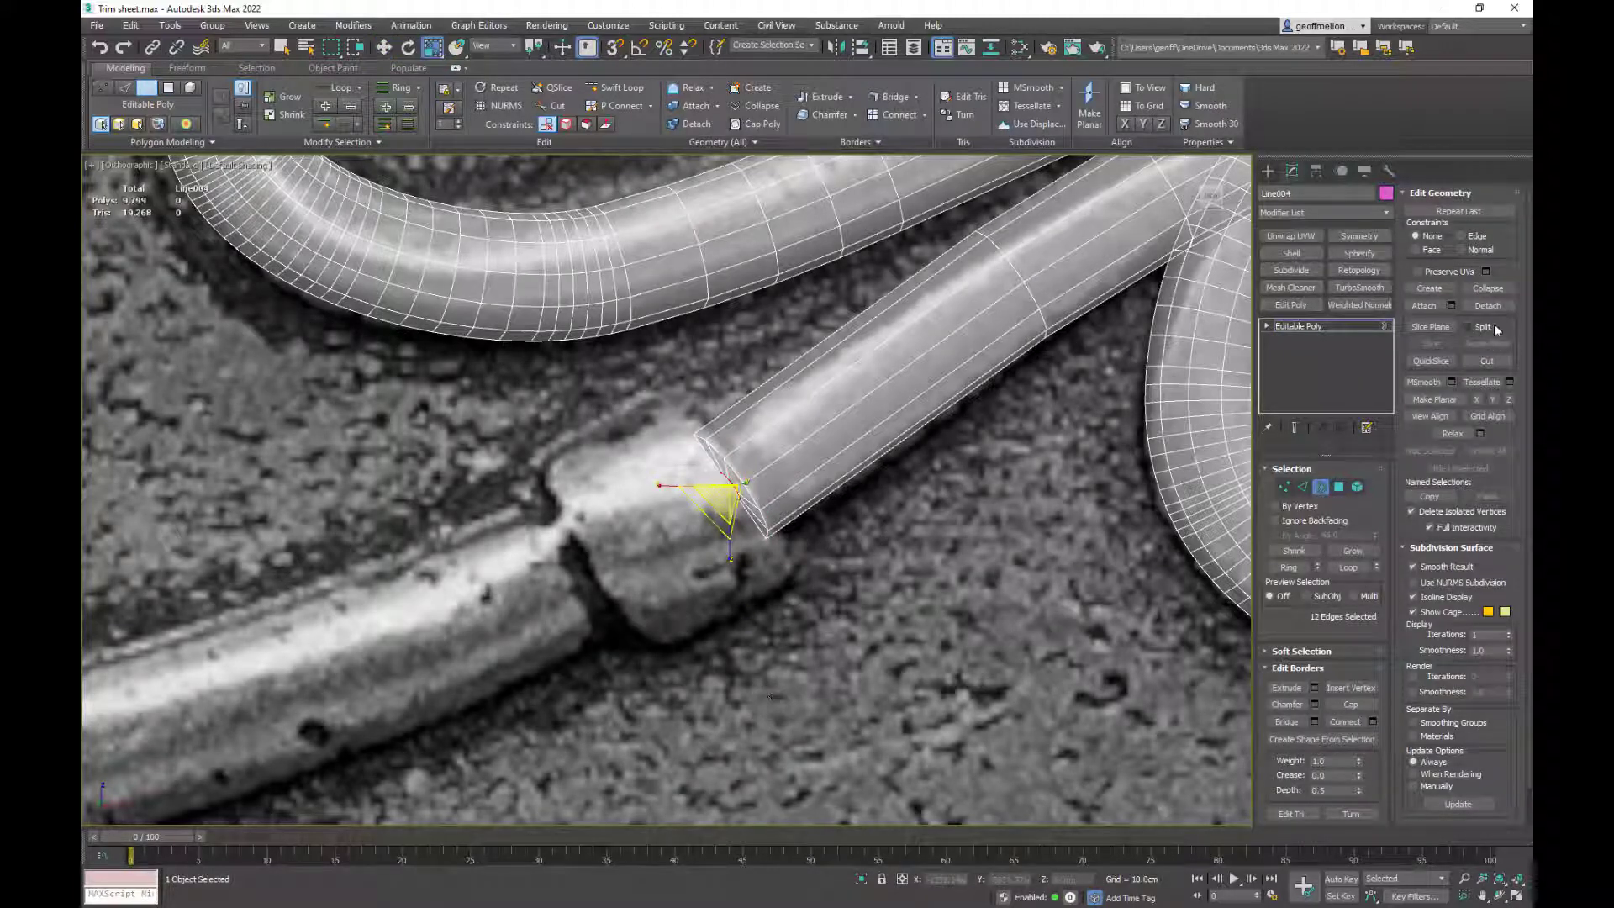
pyautogui.click(1490, 290)
# - Scale-extrude inward and collapse the borders at the middle curl's tip, its base, and the upper-left branch's end inside the main stem
pyautogui.moveTo(973, 561); pyautogui.dragTo(447, 497, button='middle')
pyautogui.scroll(-5, 420, 502)
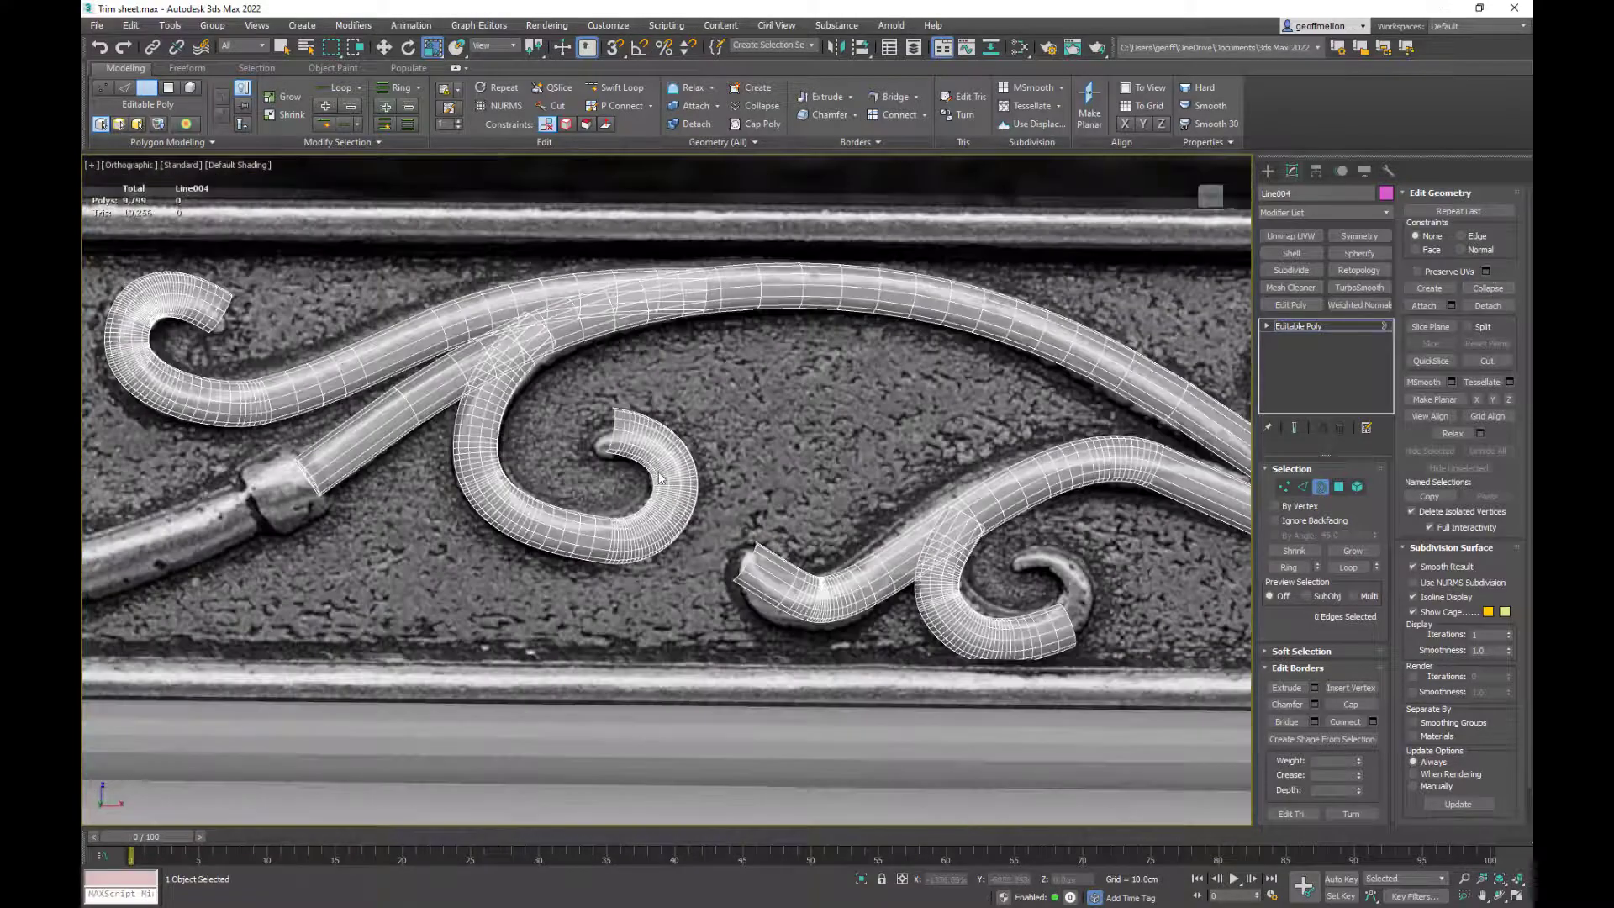
pyautogui.click(614, 423)
pyautogui.keyDown('alt'); pyautogui.moveTo(613, 424); pyautogui.dragTo(663, 498, button='middle'); pyautogui.keyUp('alt')
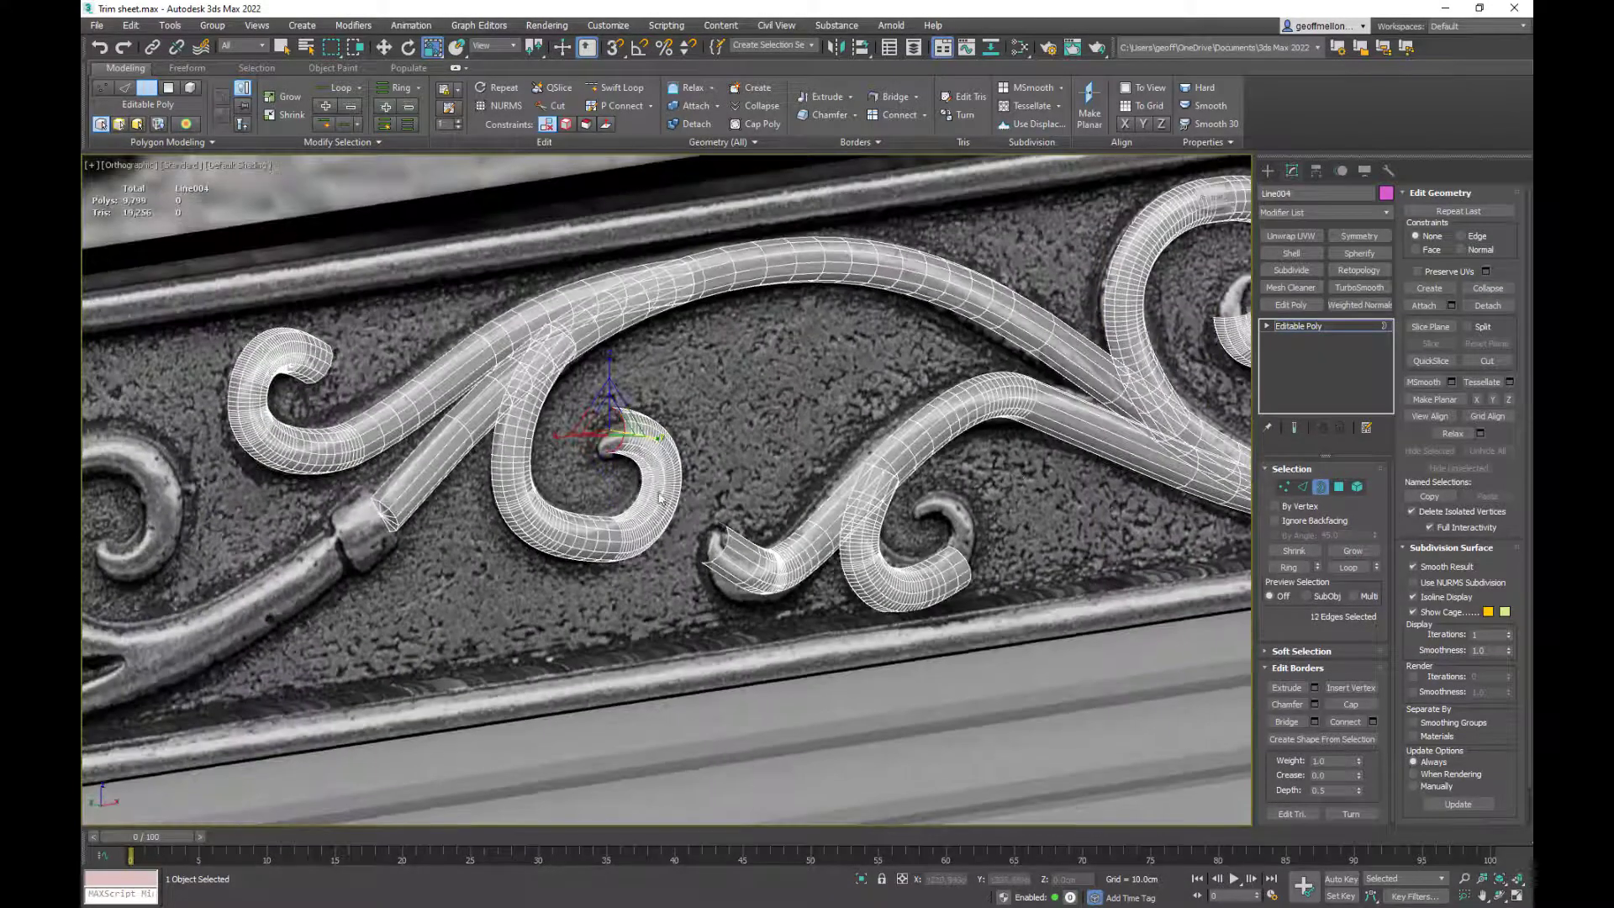
pyautogui.keyDown('ctrl'); pyautogui.click(570, 340); pyautogui.keyUp('ctrl')
pyautogui.keyDown('alt'); pyautogui.moveTo(731, 436); pyautogui.dragTo(693, 286, button='middle'); pyautogui.keyUp('alt')
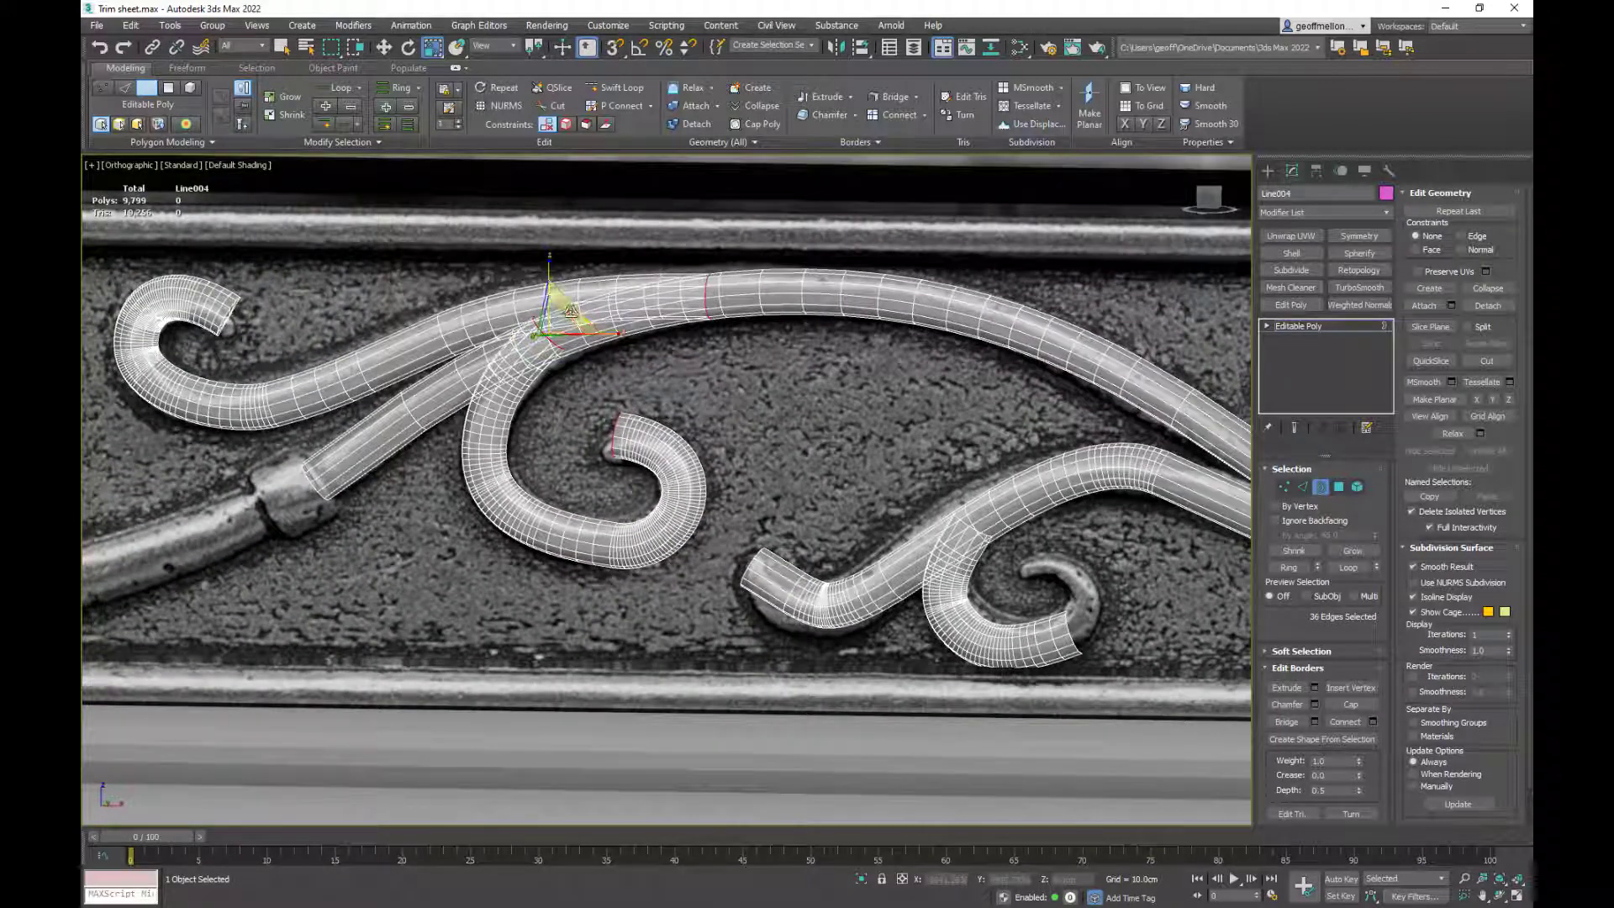
pyautogui.keyDown('shift'); pyautogui.moveTo(556, 315); pyautogui.dragTo(587, 433); pyautogui.keyUp('shift')
pyautogui.moveTo(933, 442); pyautogui.dragTo(814, 347, button='middle')
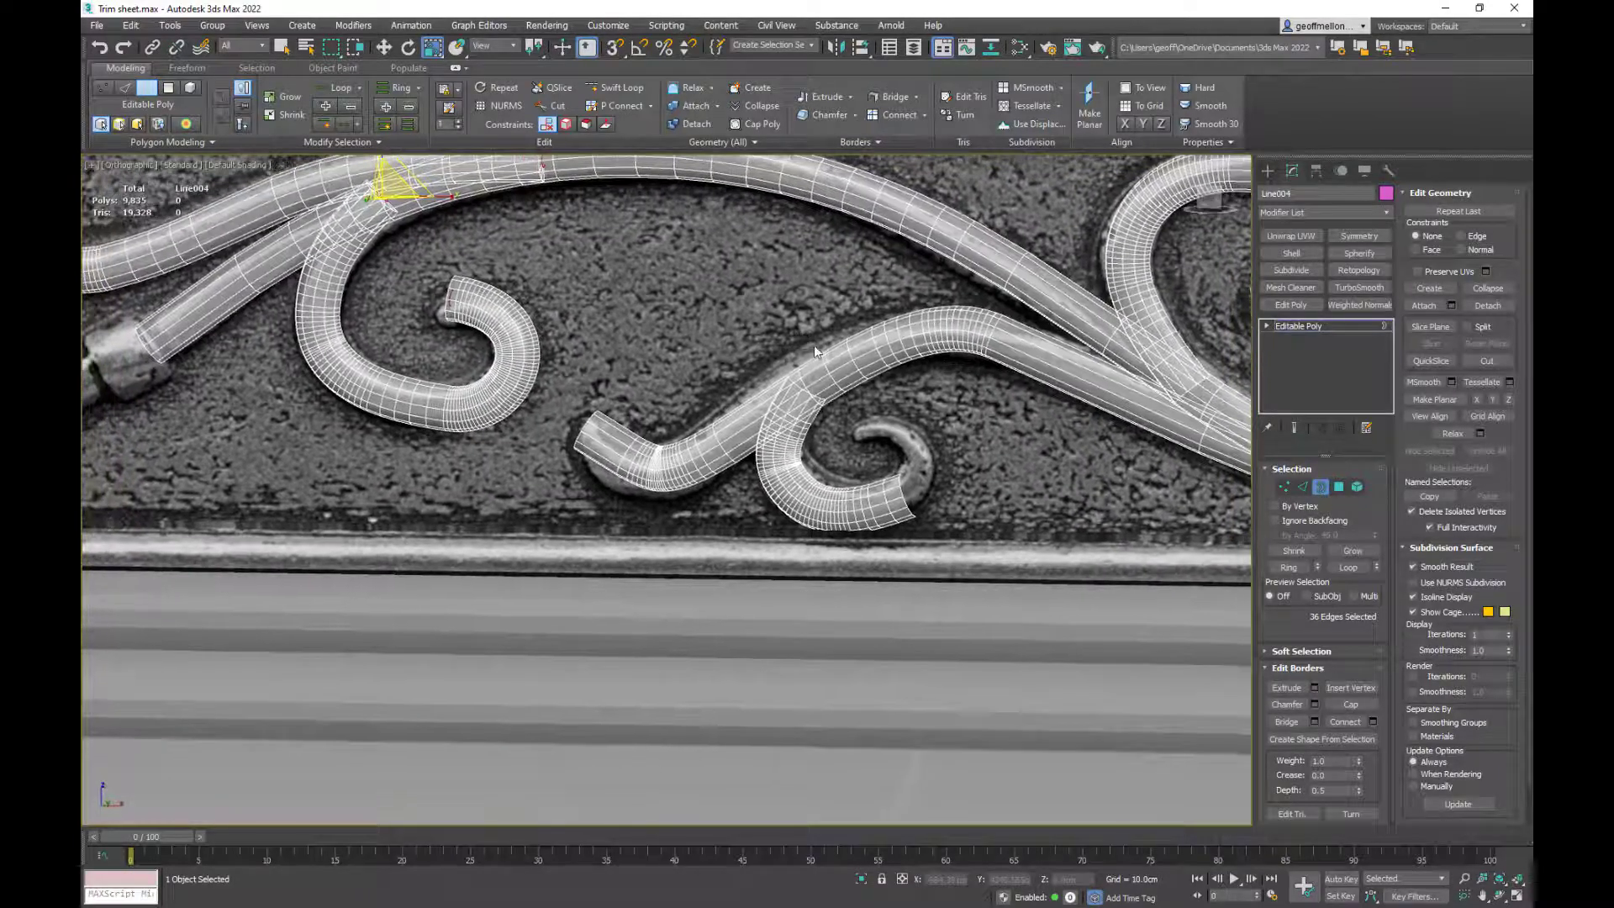
pyautogui.hotkey('ctrl', 'alt', 'c')
# - Close the lower small curl's tip and base, the two right-hand curl tips, the lower branch's stem end and the collar's outer end with inward-extruded, collapsed borders
pyautogui.moveTo(956, 414); pyautogui.dragTo(827, 415, button='middle')
pyautogui.scroll(2, 827, 415)
pyautogui.click(822, 420)
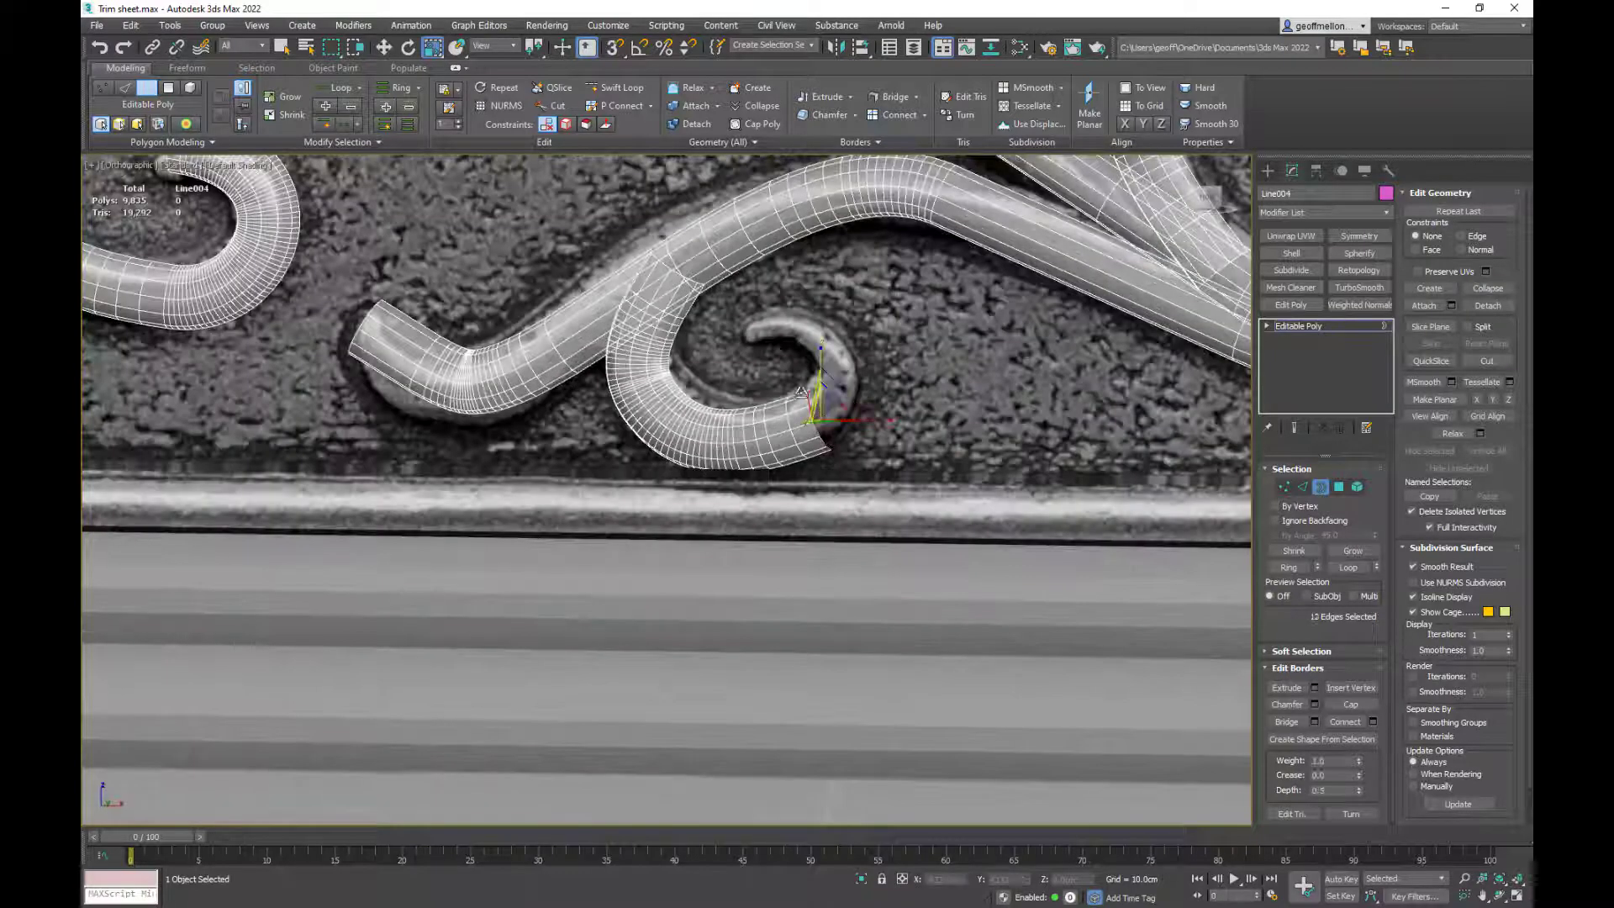
pyautogui.keyDown('ctrl'); pyautogui.click(690, 279); pyautogui.keyUp('ctrl')
pyautogui.moveTo(889, 375); pyautogui.dragTo(447, 540, button='middle')
pyautogui.moveTo(973, 268); pyautogui.dragTo(777, 401, button='middle')
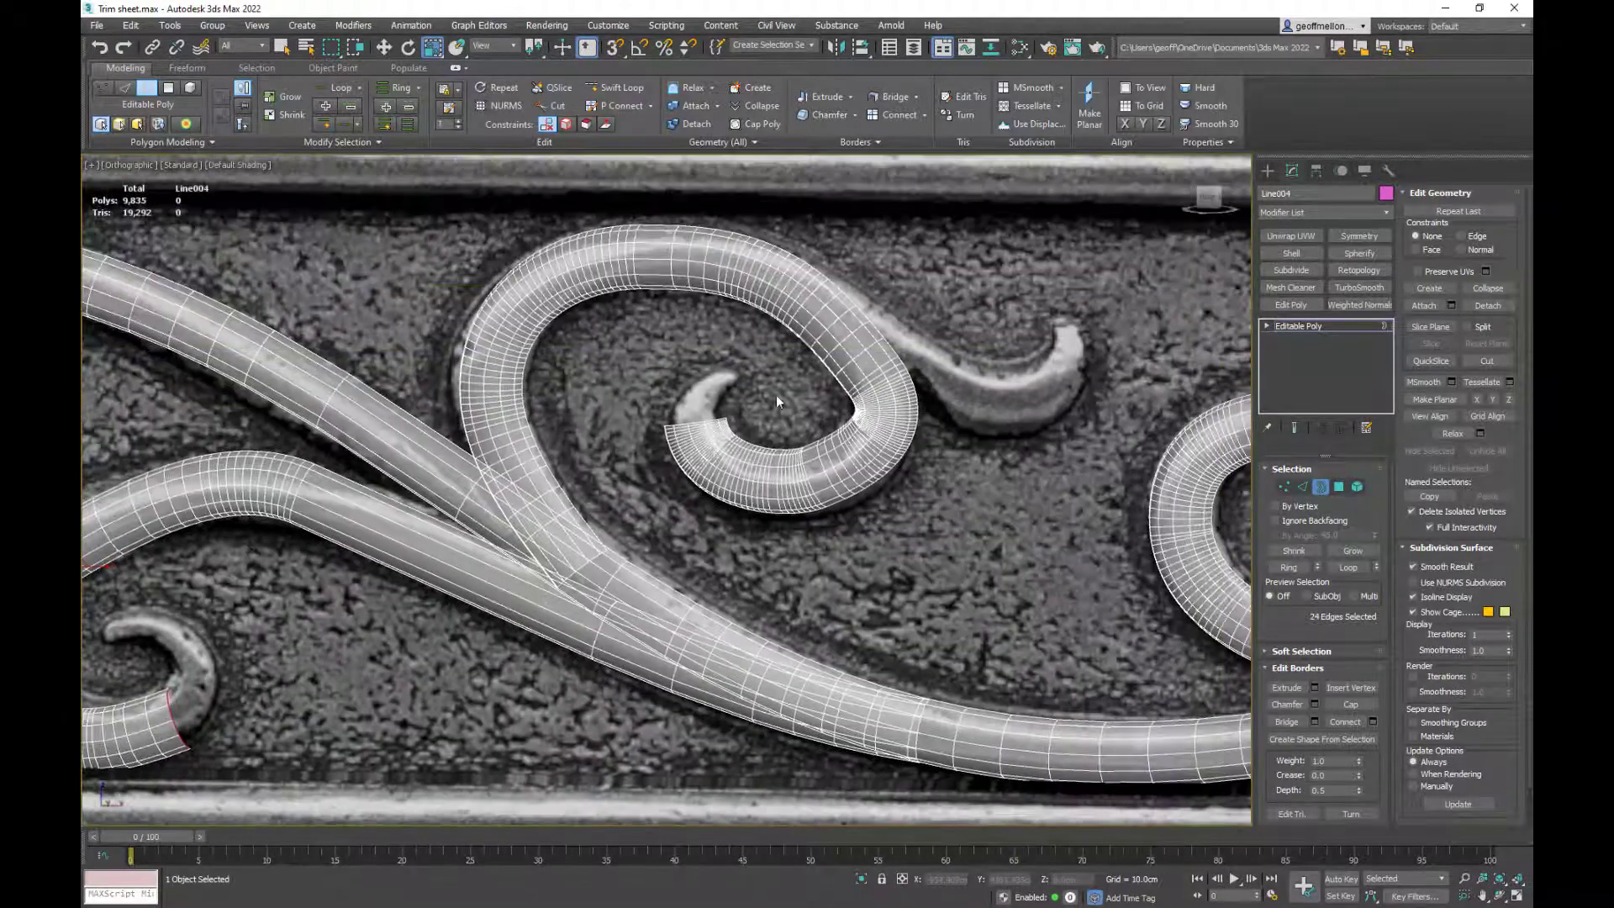
pyautogui.keyDown('ctrl'); pyautogui.click(709, 418); pyautogui.keyUp('ctrl')
pyautogui.moveTo(828, 587); pyautogui.dragTo(724, 286, button='middle')
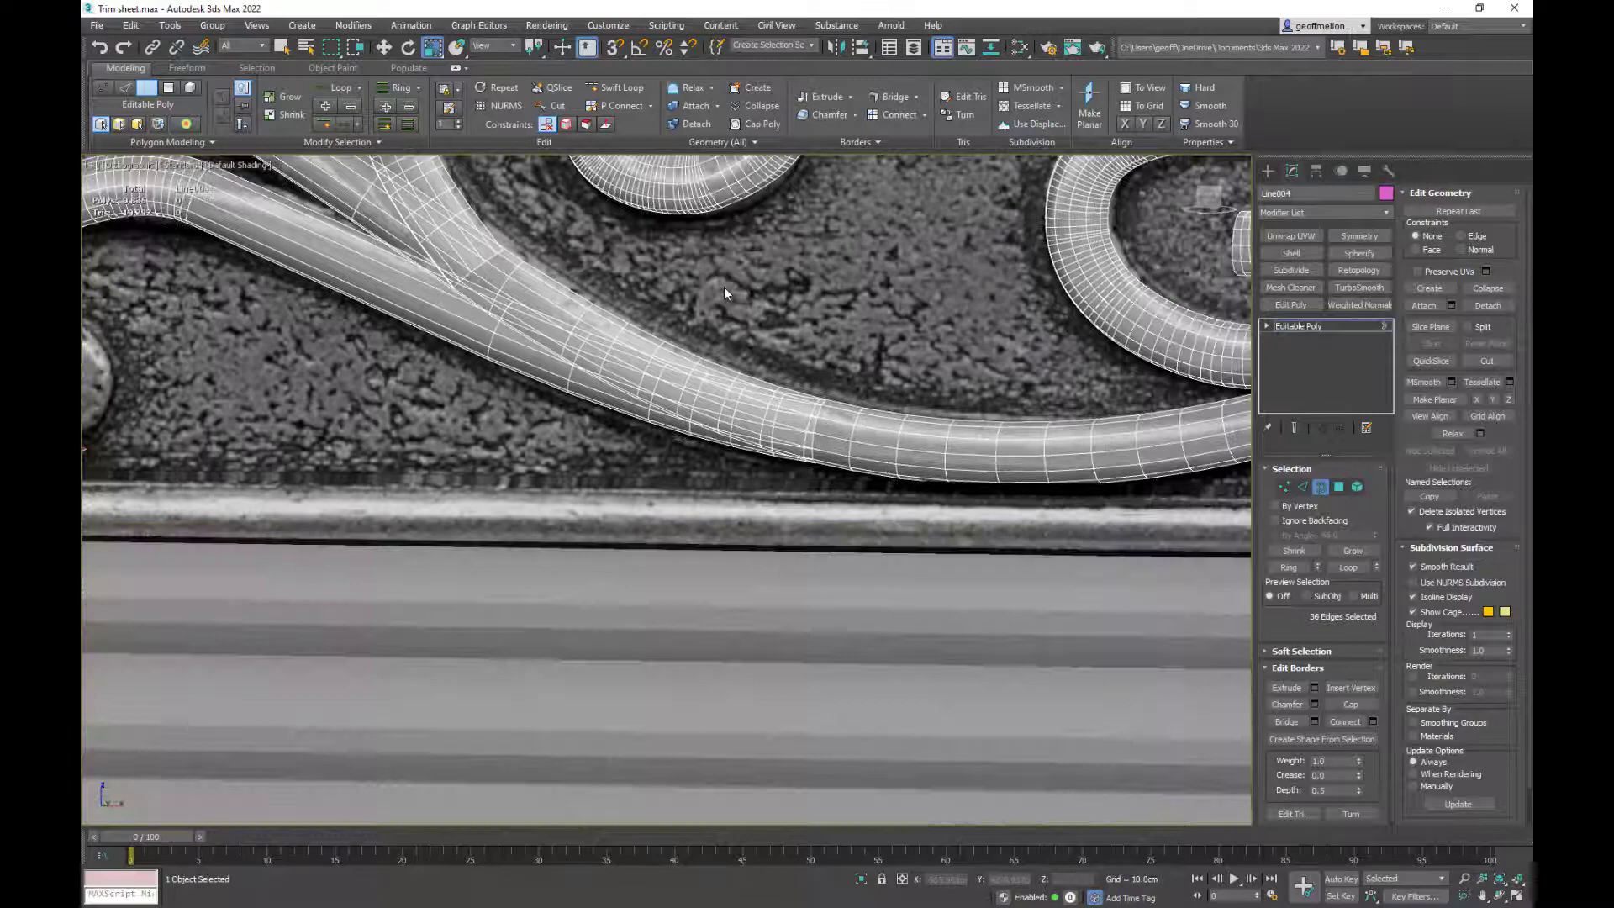
pyautogui.keyDown('ctrl'); pyautogui.click(812, 437); pyautogui.keyUp('ctrl')
pyautogui.moveTo(833, 450); pyautogui.dragTo(331, 575, button='middle')
pyautogui.moveTo(855, 387); pyautogui.dragTo(823, 435, button='middle')
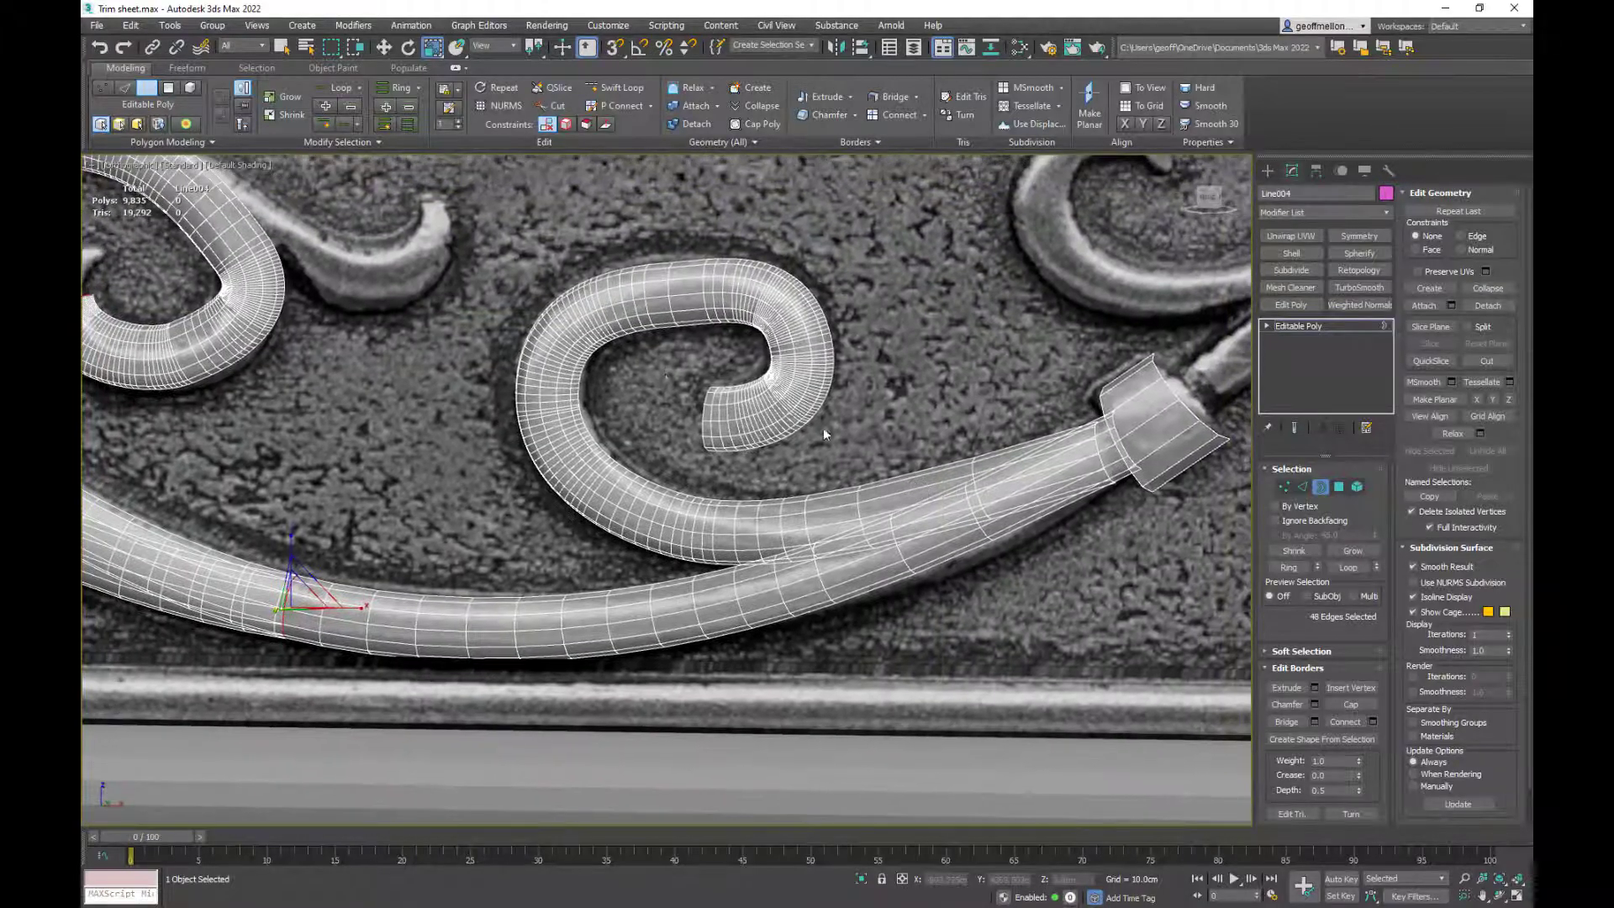
pyautogui.keyDown('ctrl'); pyautogui.click(707, 412); pyautogui.keyUp('ctrl')
pyautogui.moveTo(1031, 511); pyautogui.dragTo(706, 512, button='middle')
pyautogui.scroll(4, 706, 512)
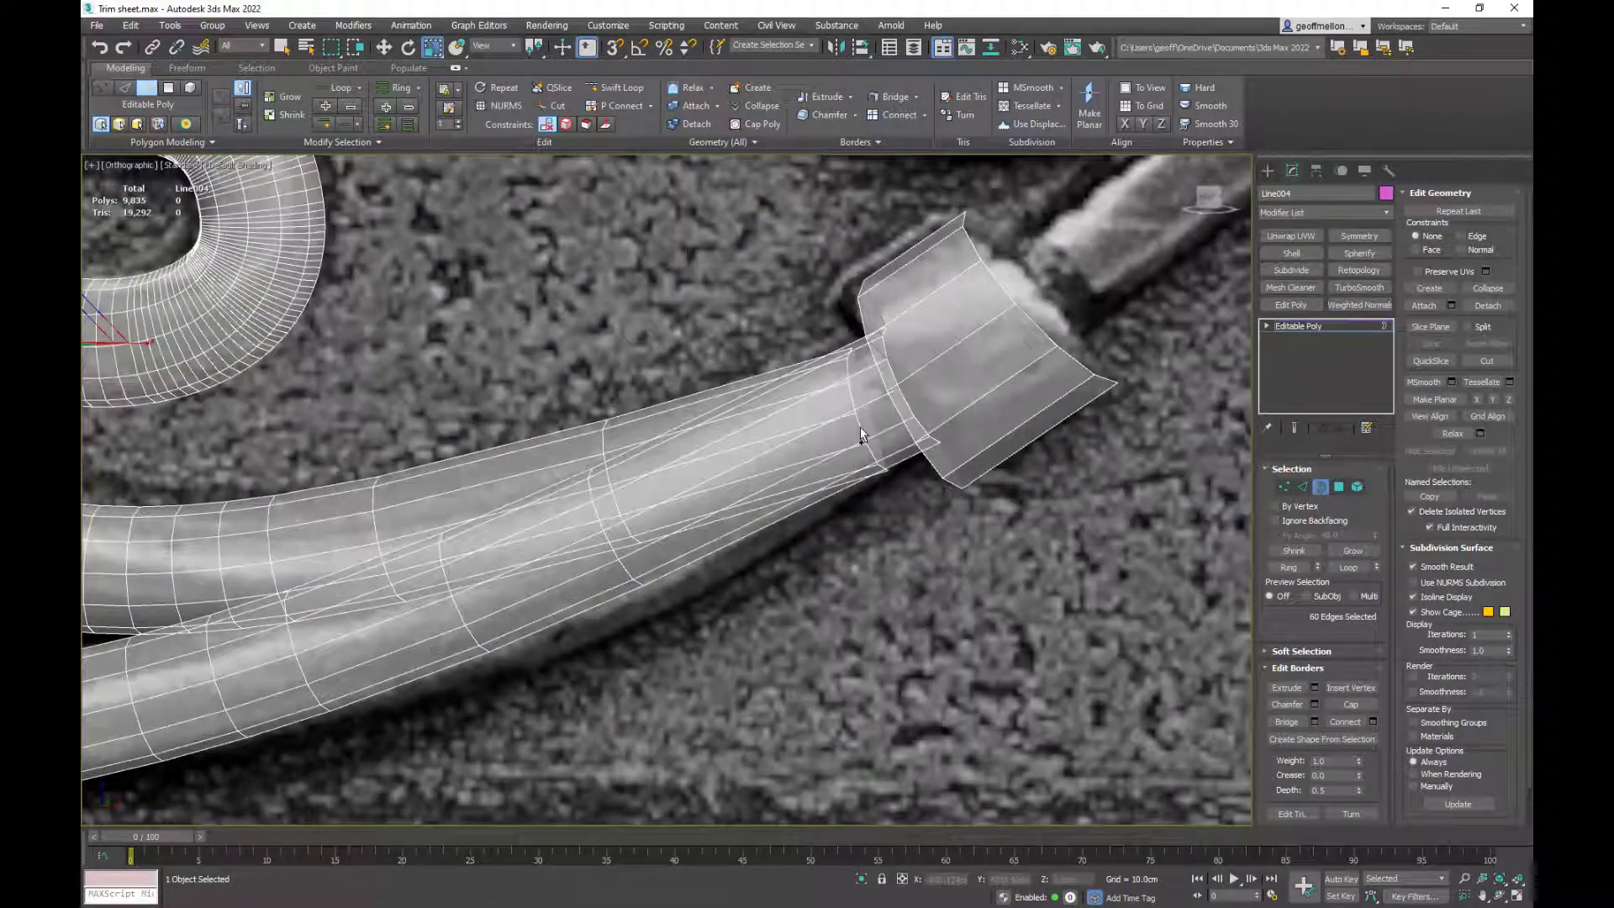
pyautogui.moveTo(969, 394); pyautogui.dragTo(742, 508, button='middle')
pyautogui.keyDown('ctrl'); pyautogui.click(876, 488); pyautogui.keyUp('ctrl')
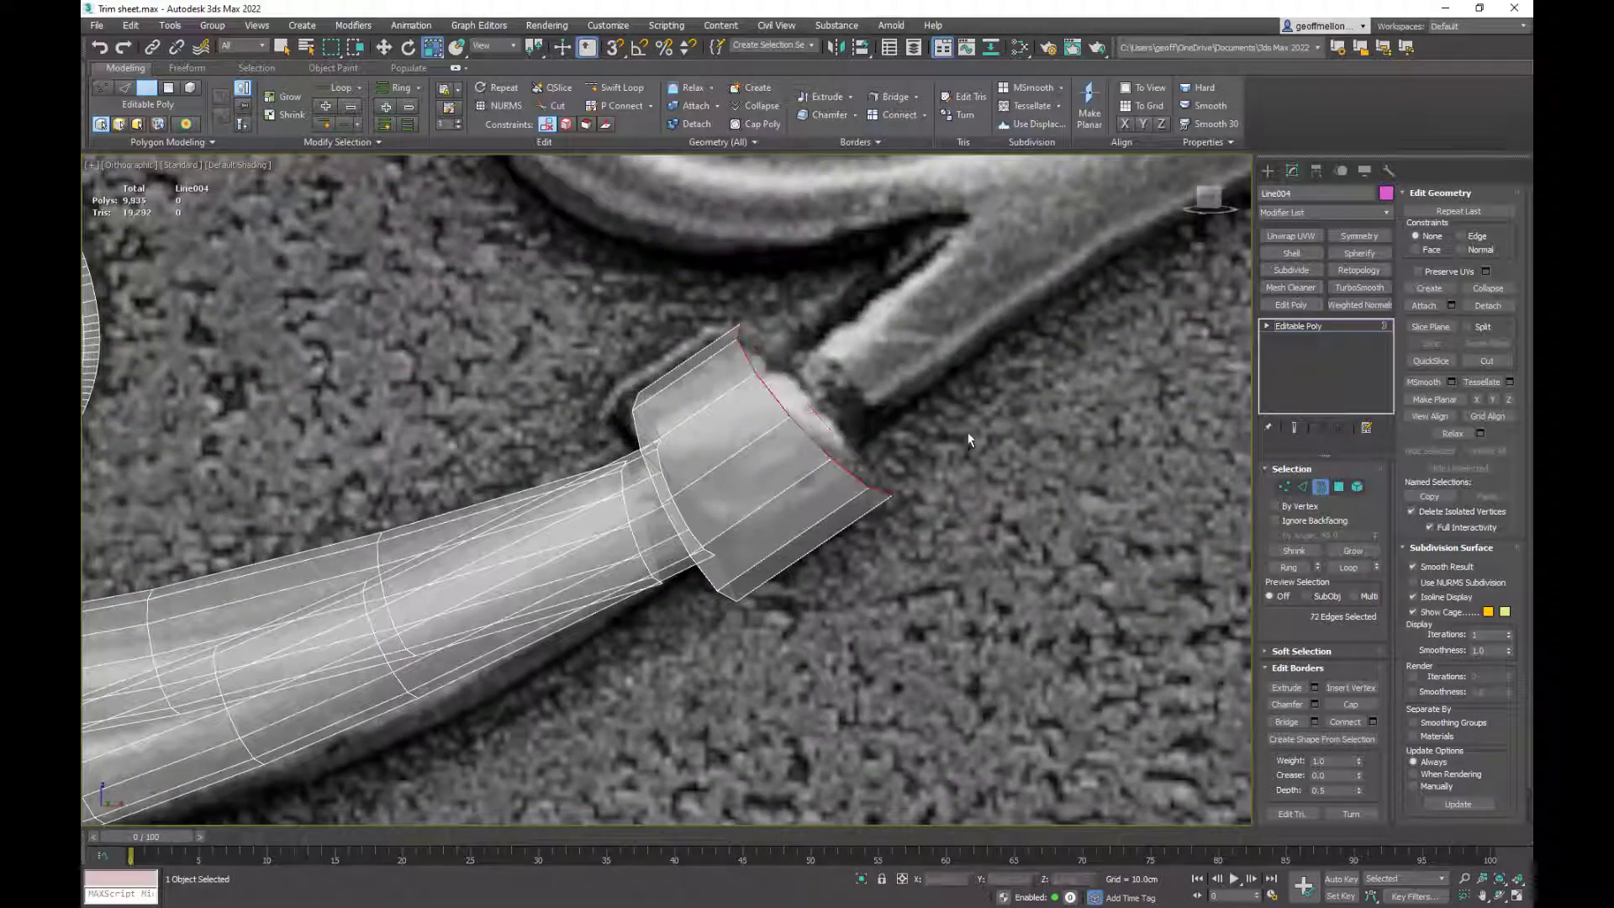
pyautogui.scroll(-6, 969, 439)
pyautogui.keyDown('alt'); pyautogui.moveTo(965, 396); pyautogui.dragTo(982, 296, button='middle'); pyautogui.keyUp('alt')
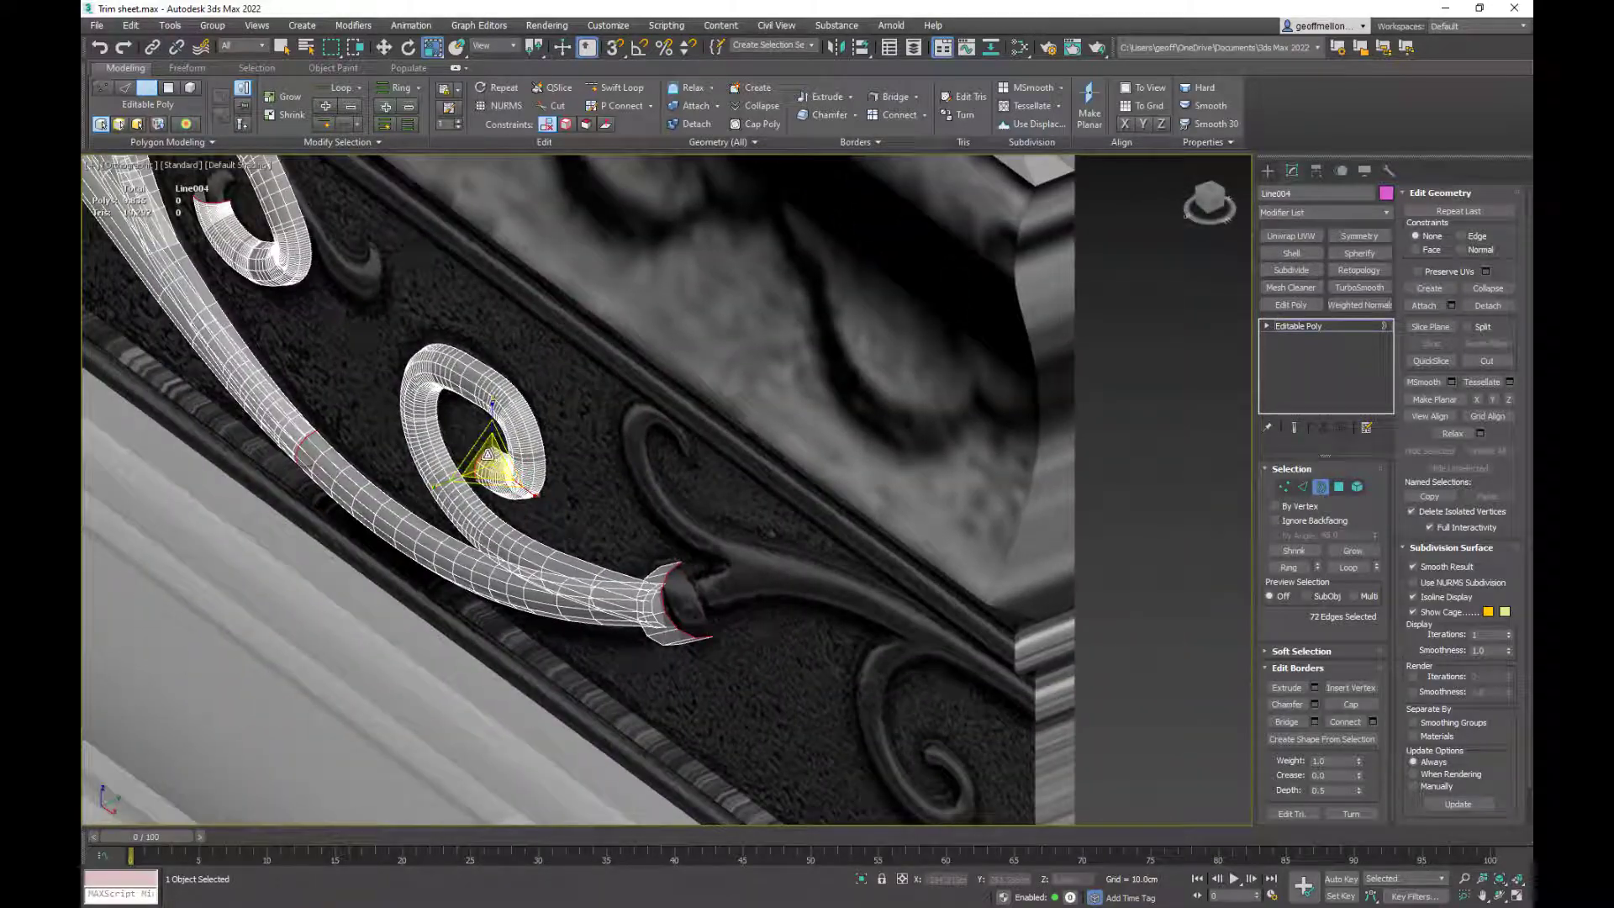
pyautogui.keyDown('shift'); pyautogui.moveTo(491, 460); pyautogui.dragTo(557, 600); pyautogui.keyUp('shift')
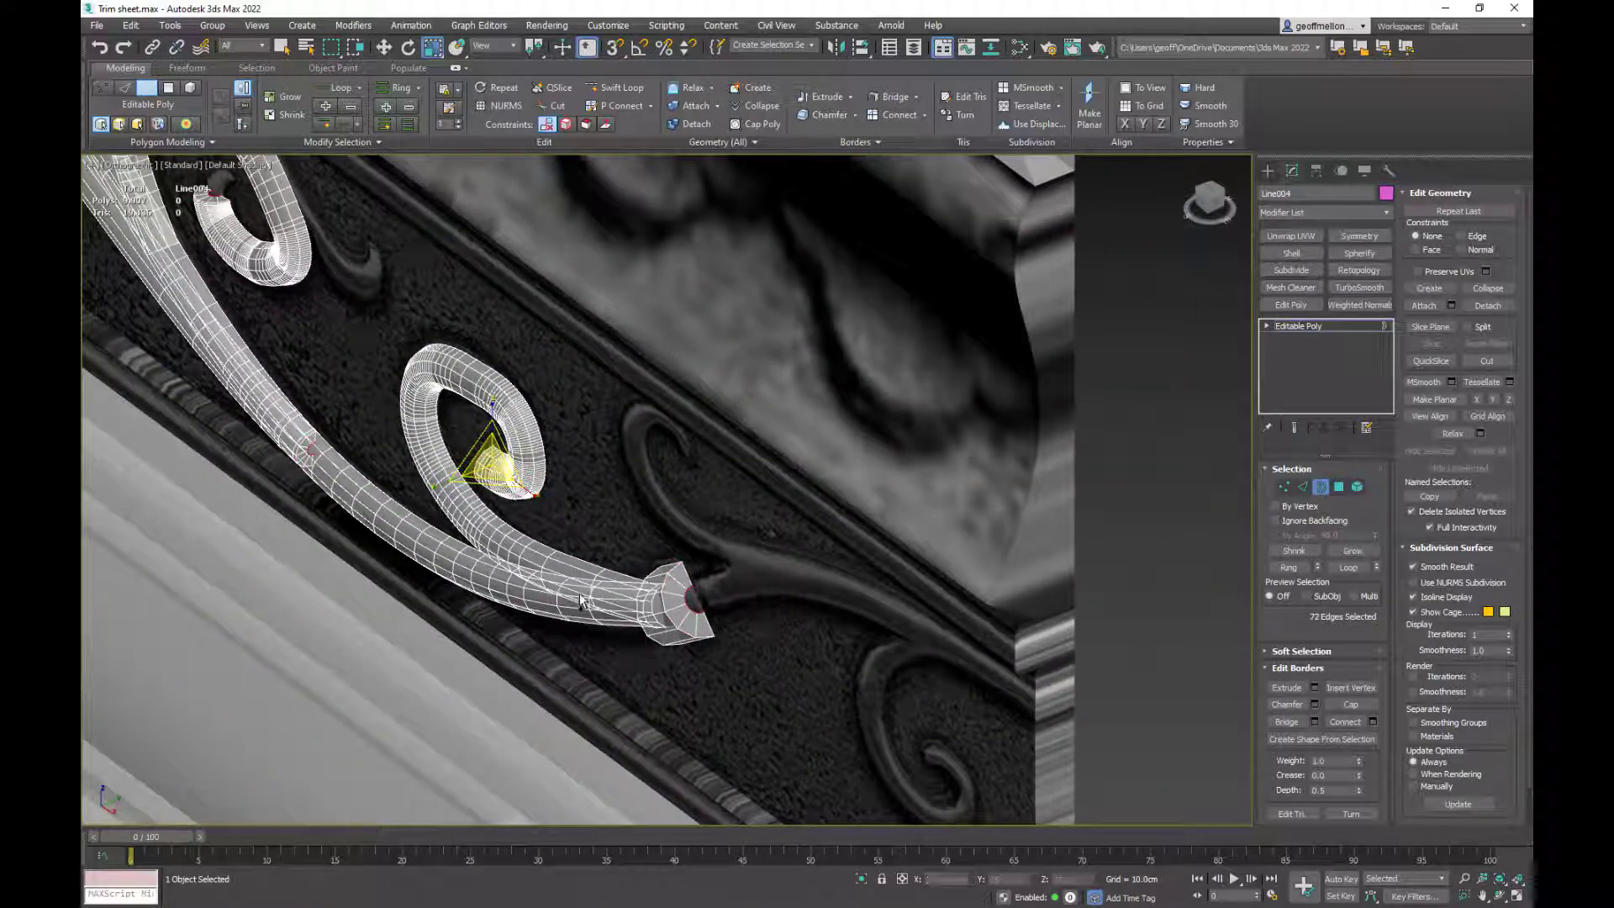
pyautogui.click(691, 599)
pyautogui.click(1485, 291)
# - Delete the cap polygon of the stem end hidden just inside the connector collar
pyautogui.moveTo(598, 558); pyautogui.dragTo(958, 588, button='middle')
pyautogui.scroll(5, 1000, 672)
pyautogui.moveTo(1013, 695); pyautogui.dragTo(946, 682, button='middle')
pyautogui.press('4')
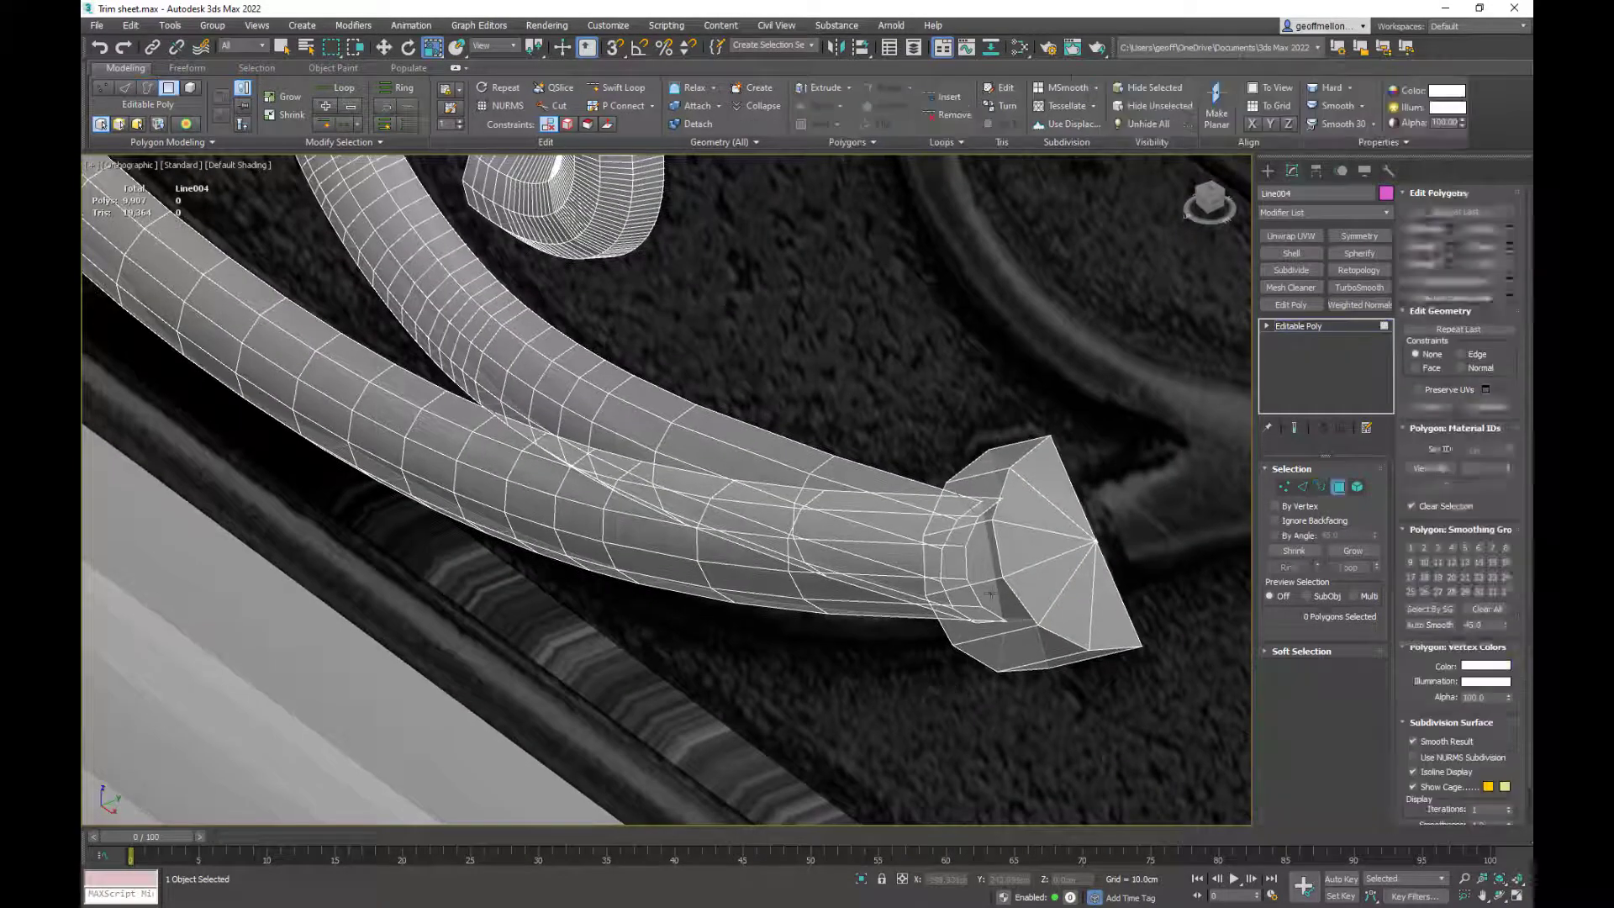
pyautogui.click(975, 579)
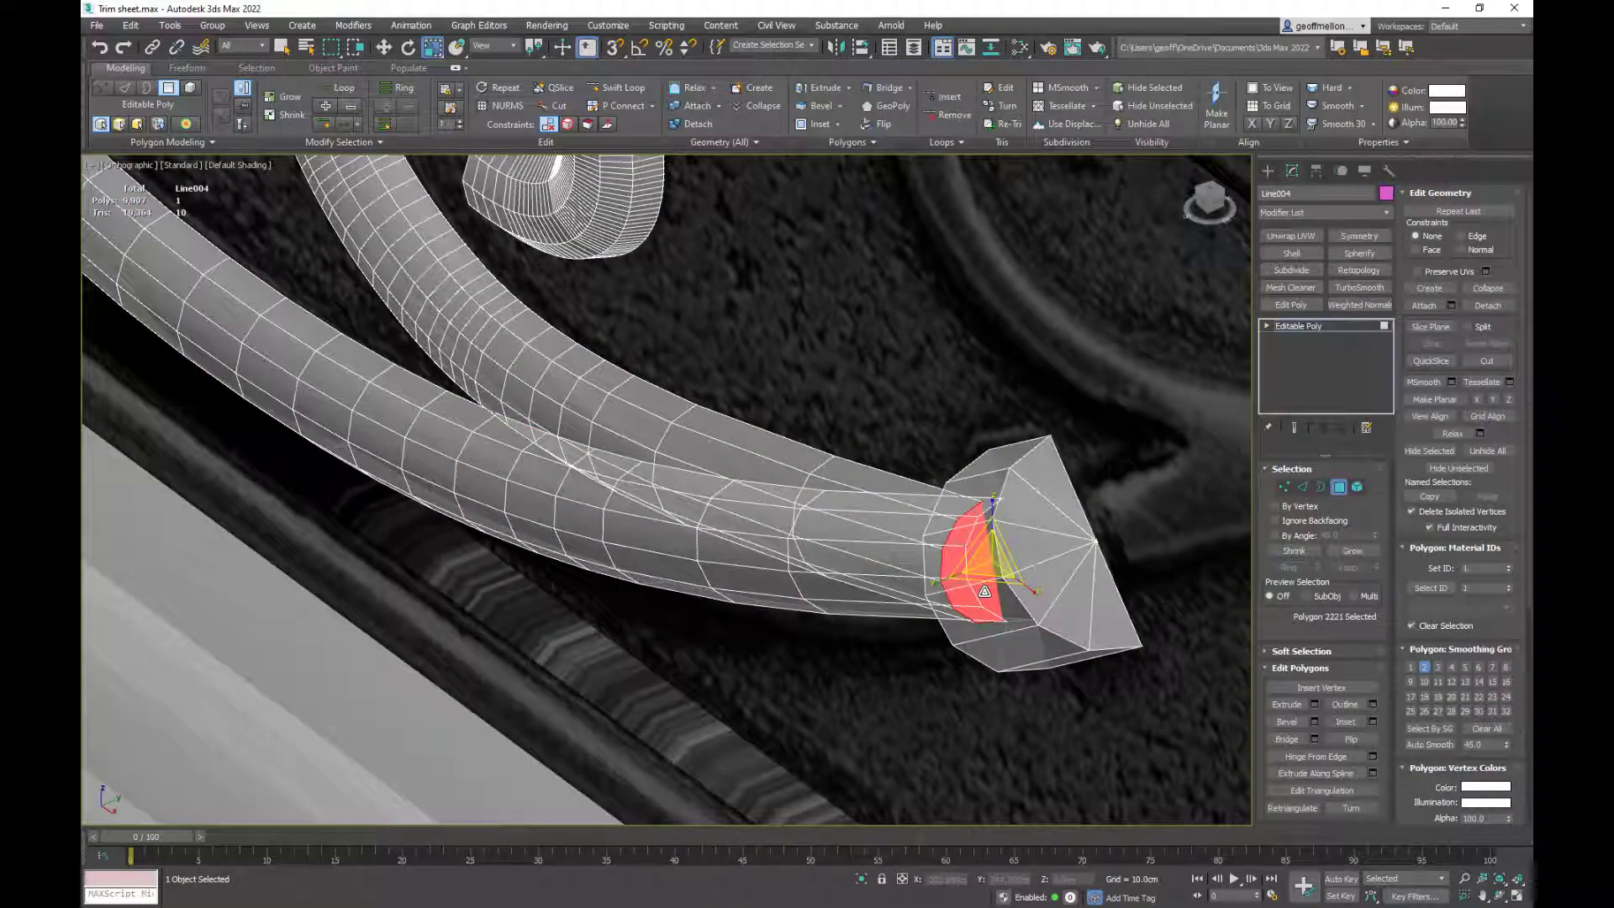
pyautogui.press('Delete')
# - Close the stem's open border inside the collar by scale-extruding it inward and collapsing the new edges
pyautogui.press('3')
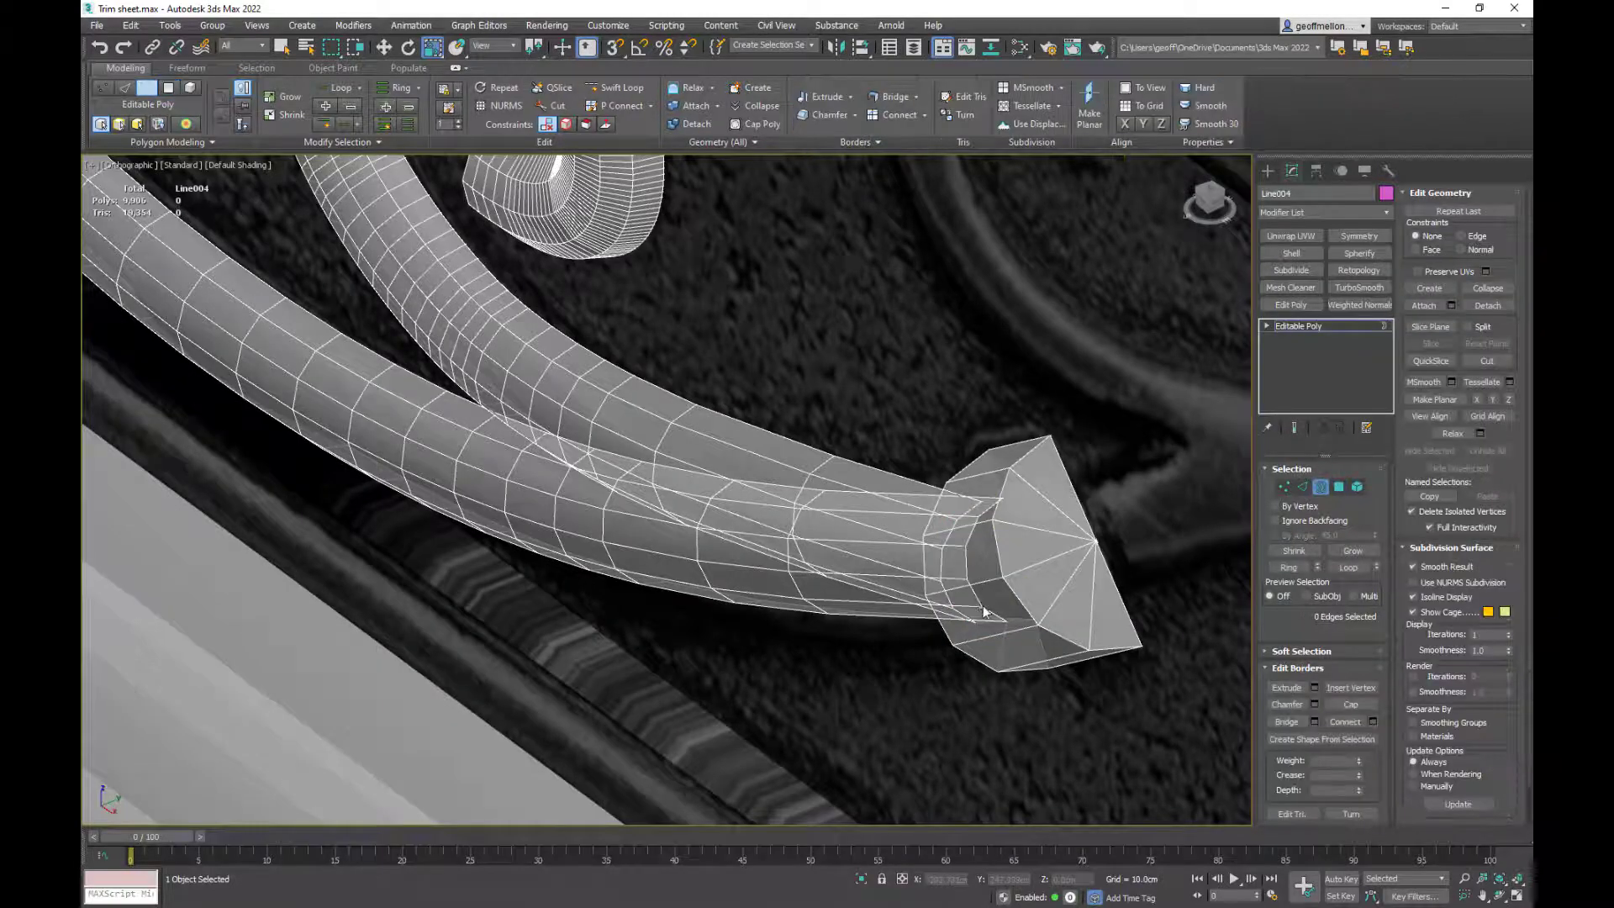
pyautogui.click(985, 612)
pyautogui.keyDown('alt'); pyautogui.moveTo(998, 630); pyautogui.dragTo(1040, 629, button='middle'); pyautogui.keyUp('alt')
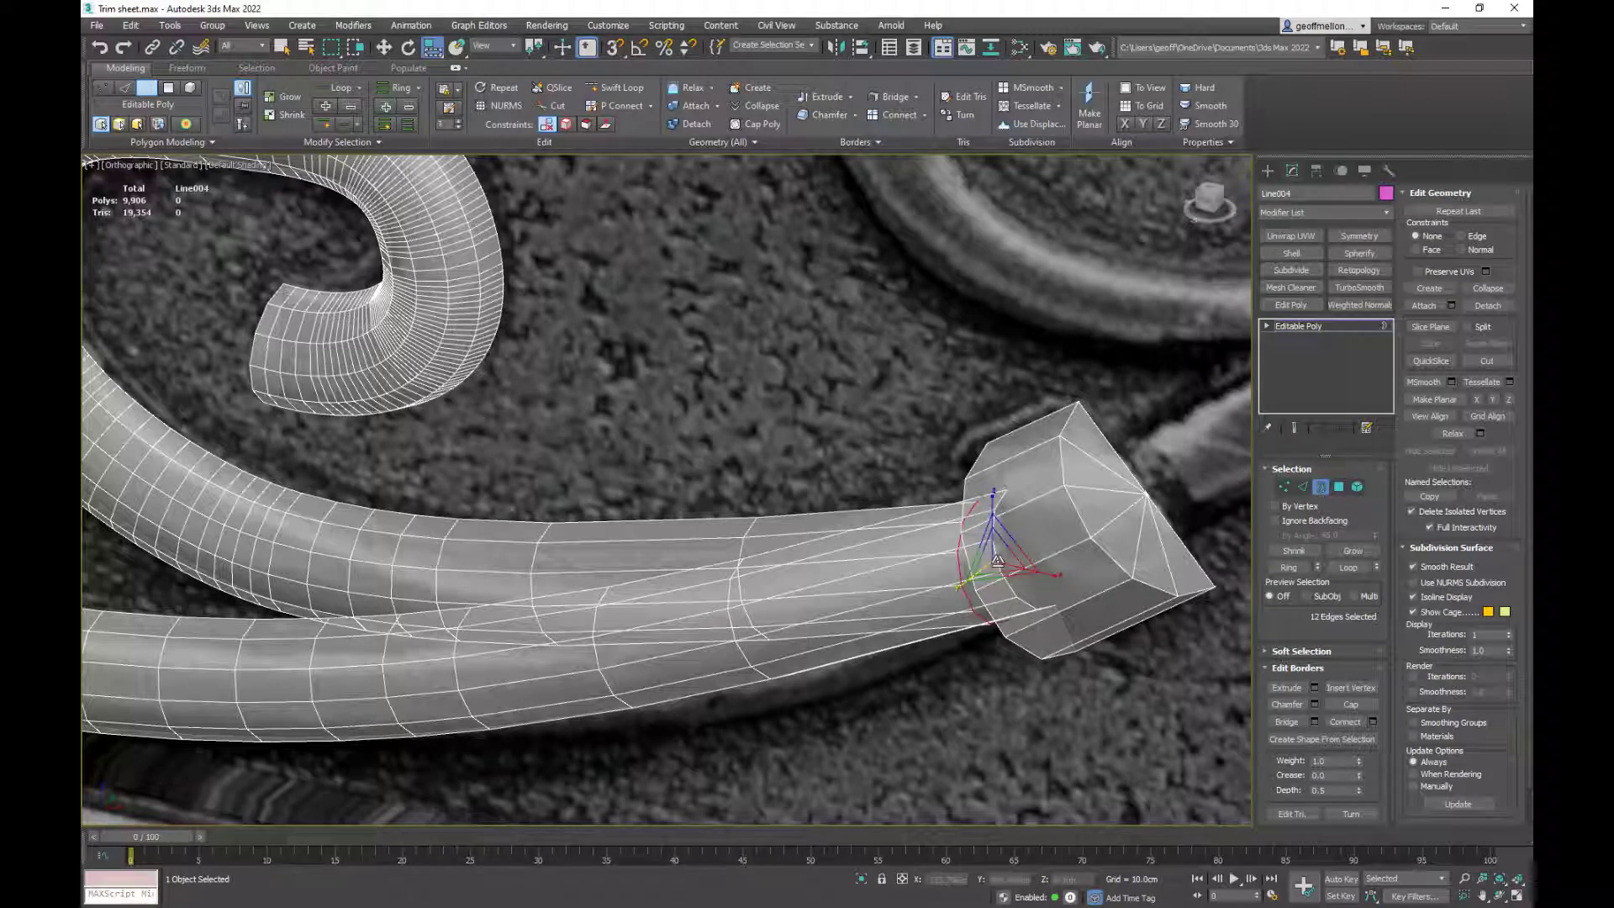
pyautogui.keyDown('shift'); pyautogui.moveTo(995, 561); pyautogui.dragTo(1008, 644); pyautogui.keyUp('shift')
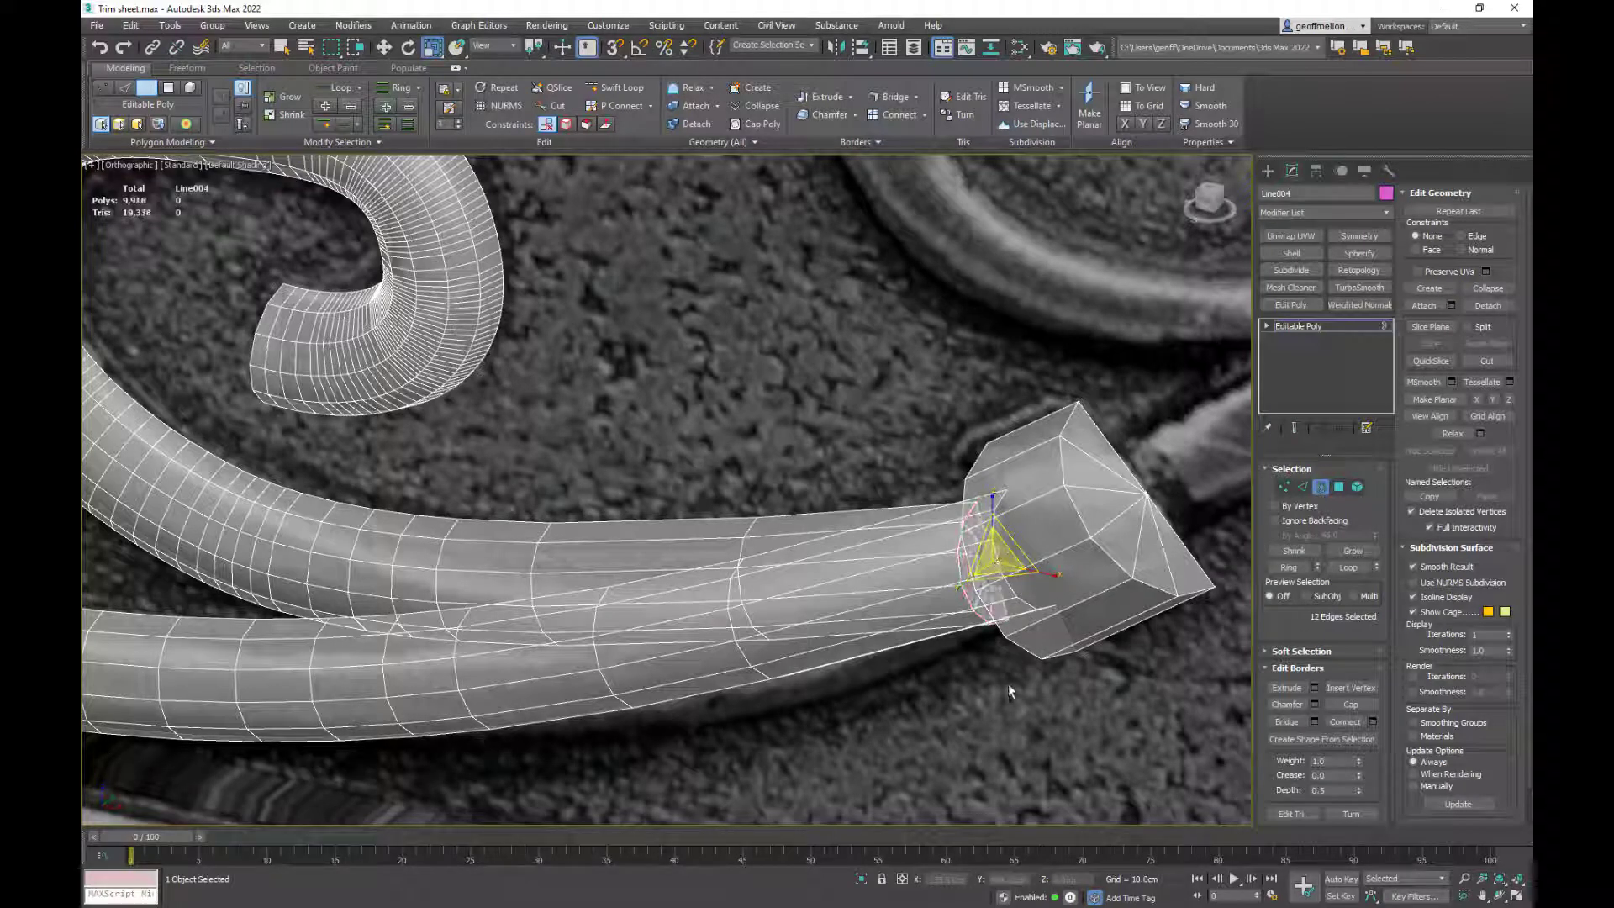
pyautogui.click(1487, 288)
# - Close the open border at the lower branch's left tip by scale-extruding it inward and collapsing the new edges
pyautogui.scroll(-5, 717, 623)
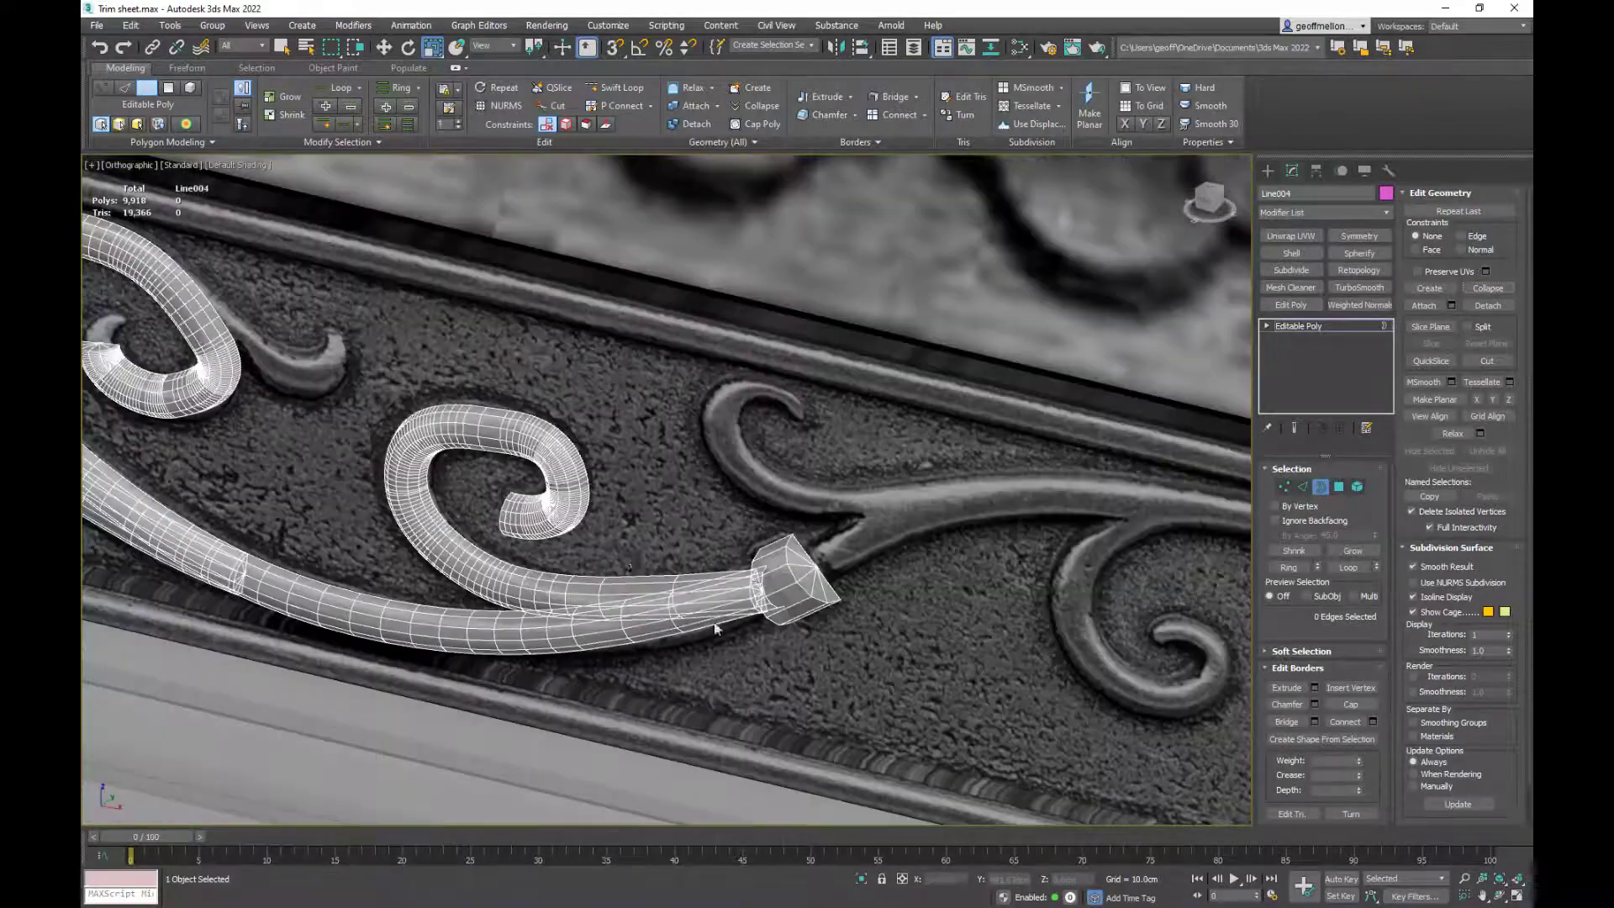
pyautogui.keyDown('alt'); pyautogui.moveTo(636, 563); pyautogui.dragTo(1268, 692, button='middle'); pyautogui.keyUp('alt')
pyautogui.moveTo(337, 439); pyautogui.dragTo(672, 546, button='middle')
pyautogui.scroll(4, 663, 440)
pyautogui.scroll(-6, 663, 439)
pyautogui.scroll(5, 673, 546)
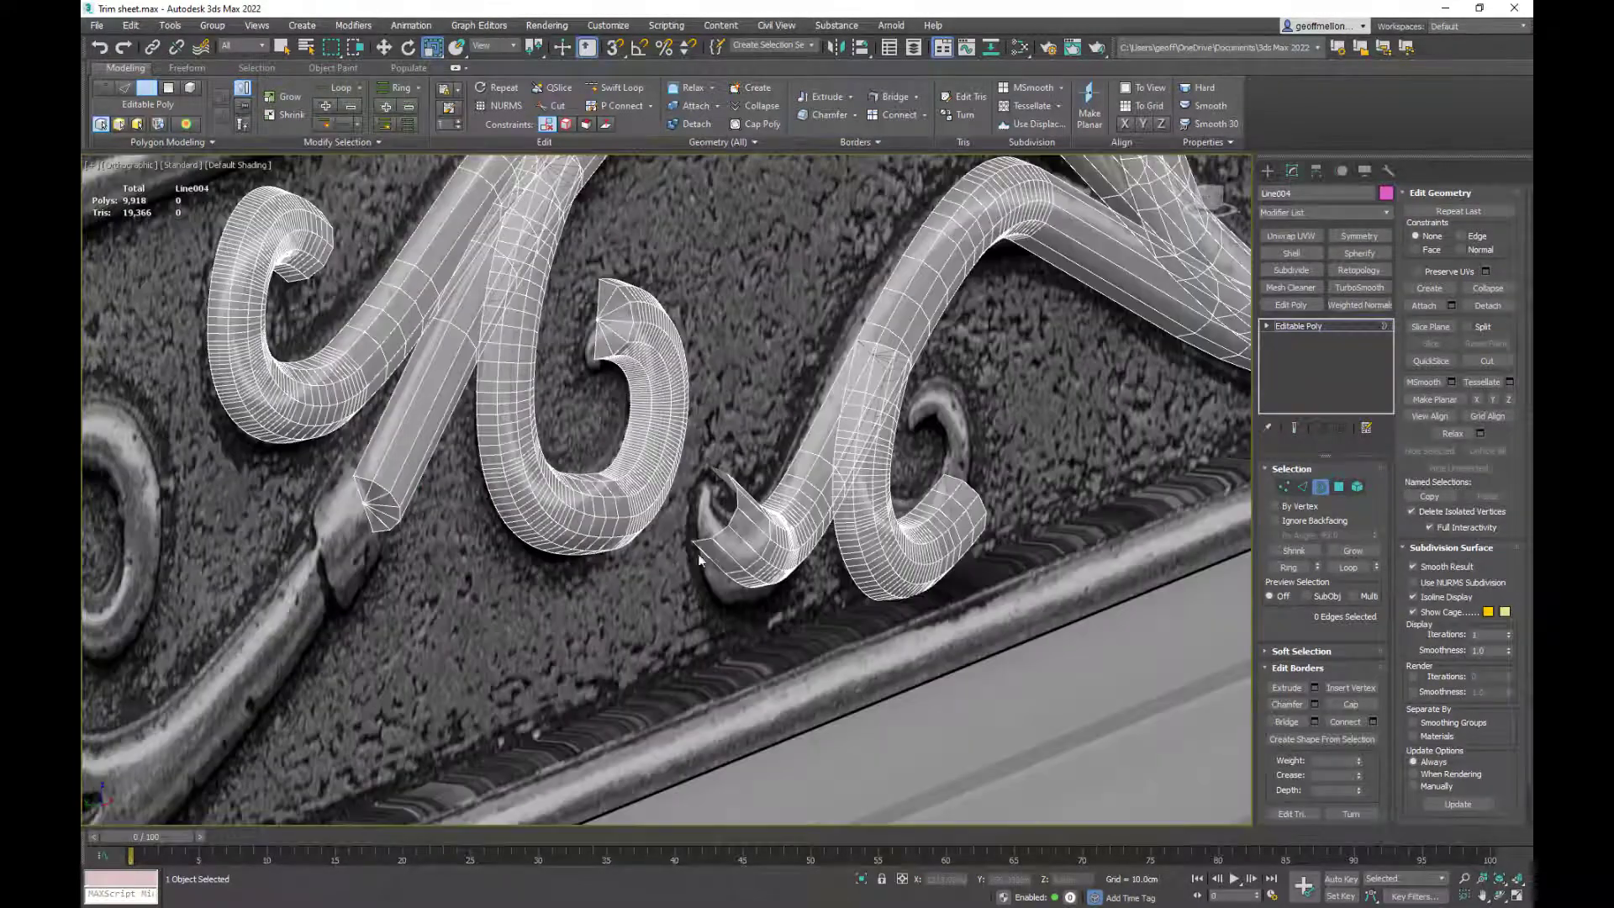
pyautogui.click(730, 524)
pyautogui.keyDown('shift'); pyautogui.moveTo(703, 491); pyautogui.dragTo(716, 601); pyautogui.keyUp('shift')
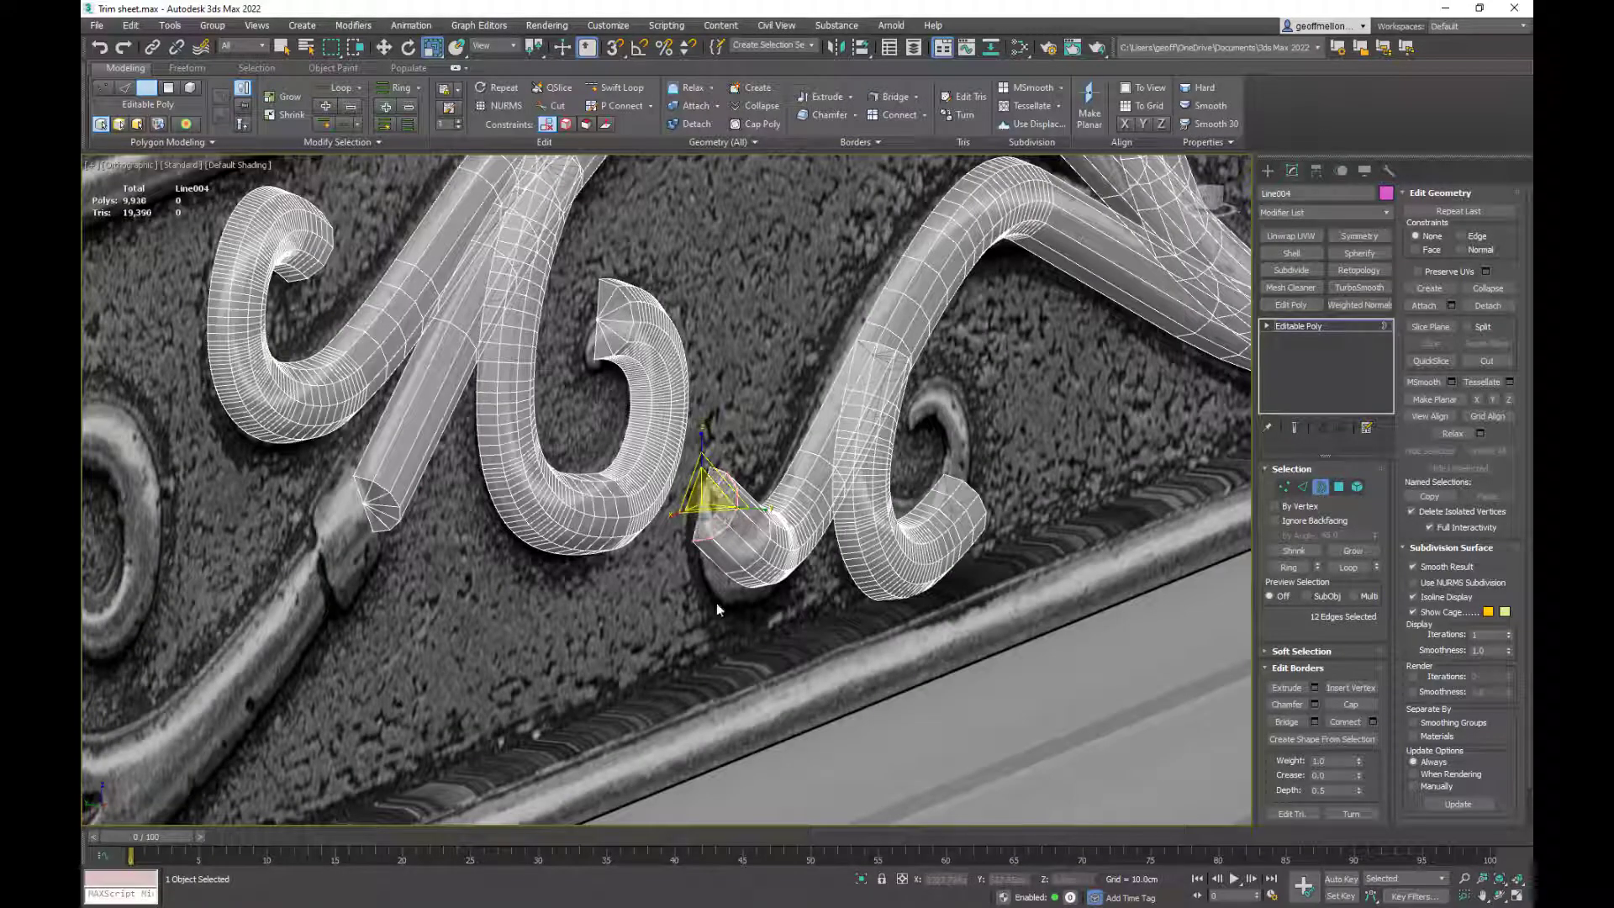
pyautogui.hotkey('ctrl', 'alt', 'c')
# - Select all polygons with more than four sides to locate remaining cap polygons in the ornament mesh
pyautogui.moveTo(828, 489); pyautogui.dragTo(613, 433, button='middle')
pyautogui.scroll(3, 613, 433)
pyautogui.moveTo(613, 433); pyautogui.dragTo(547, 620, button='middle')
pyautogui.scroll(-5, 610, 615)
pyautogui.scroll(-3, 680, 555)
pyautogui.moveTo(681, 555); pyautogui.dragTo(749, 483, button='middle')
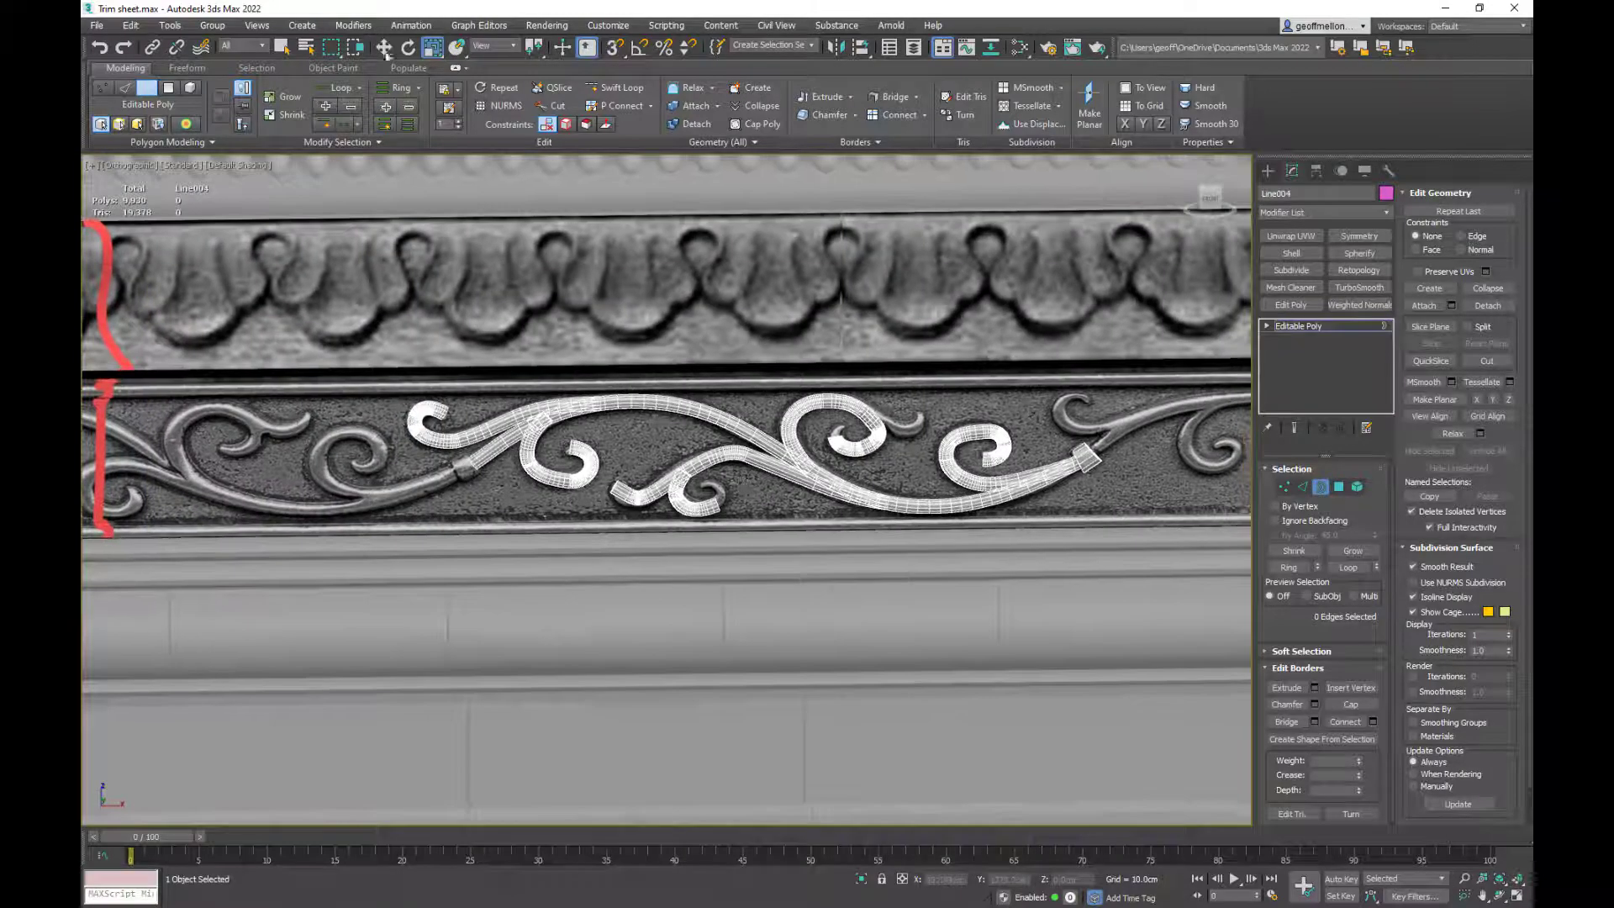
pyautogui.click(257, 68)
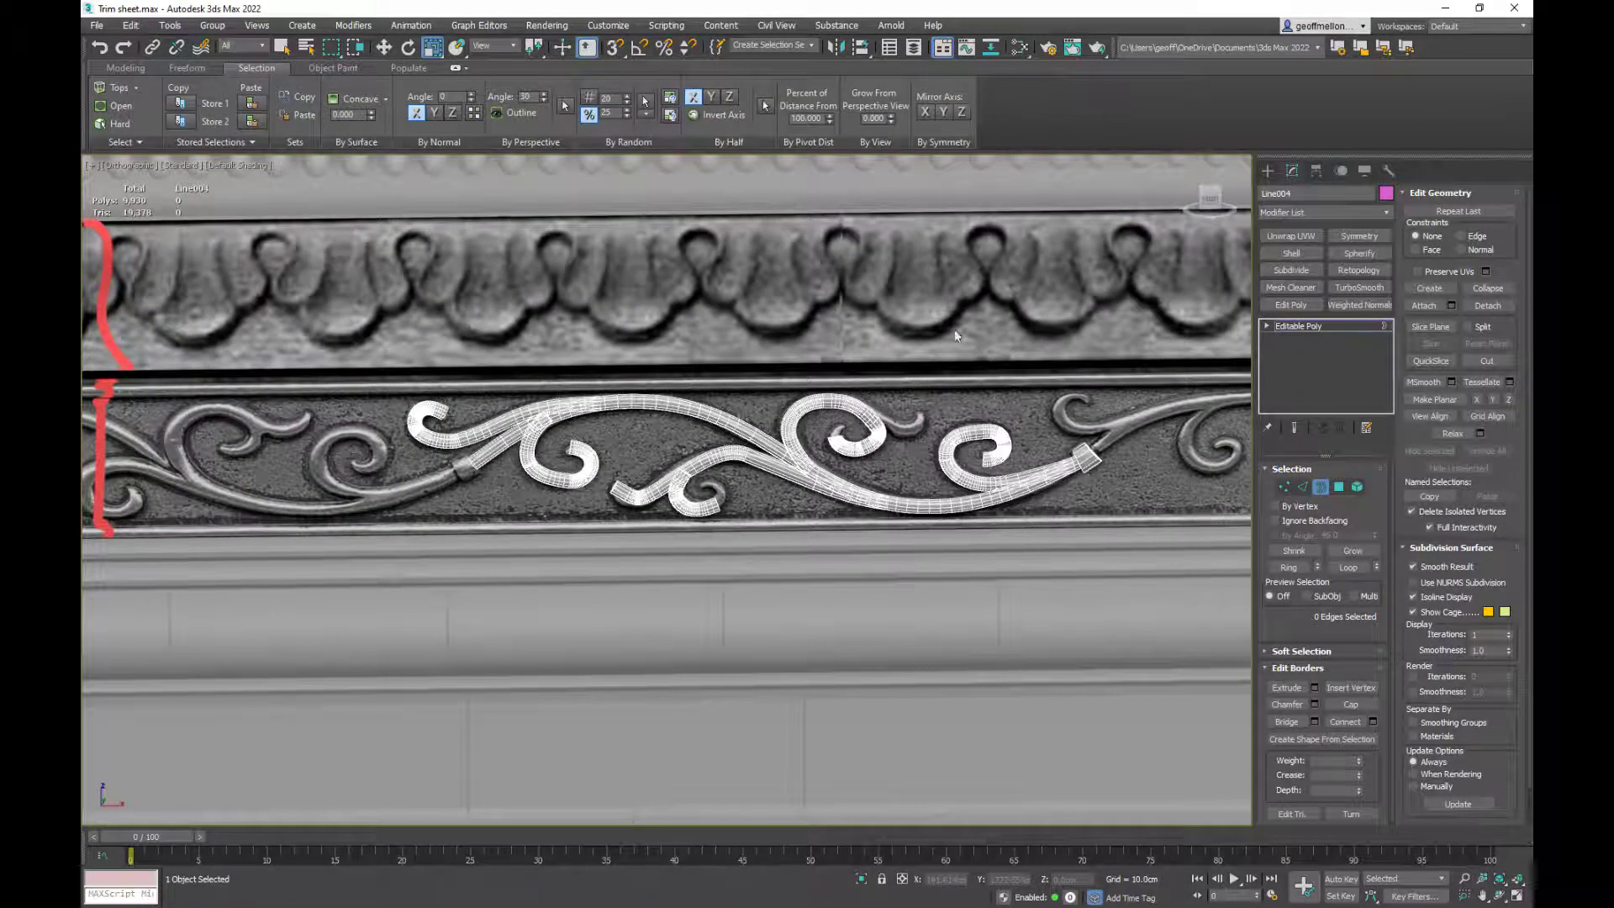
pyautogui.click(1339, 487)
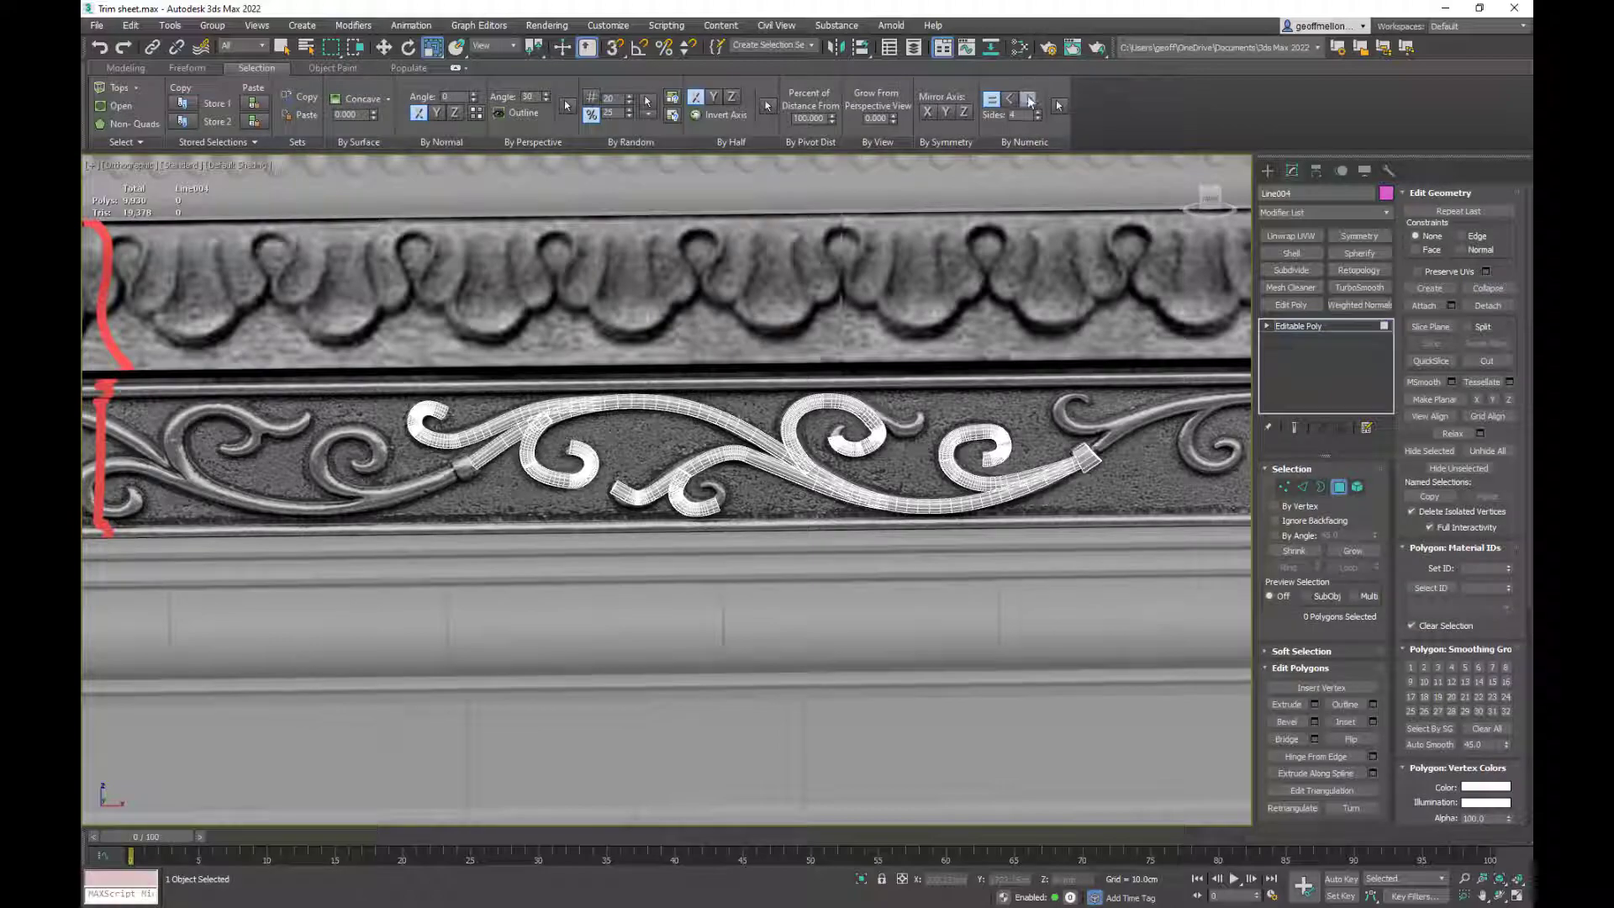
pyautogui.click(1029, 99)
pyautogui.moveTo(979, 420); pyautogui.dragTo(1118, 361, button='middle')
pyautogui.scroll(5, 1072, 427)
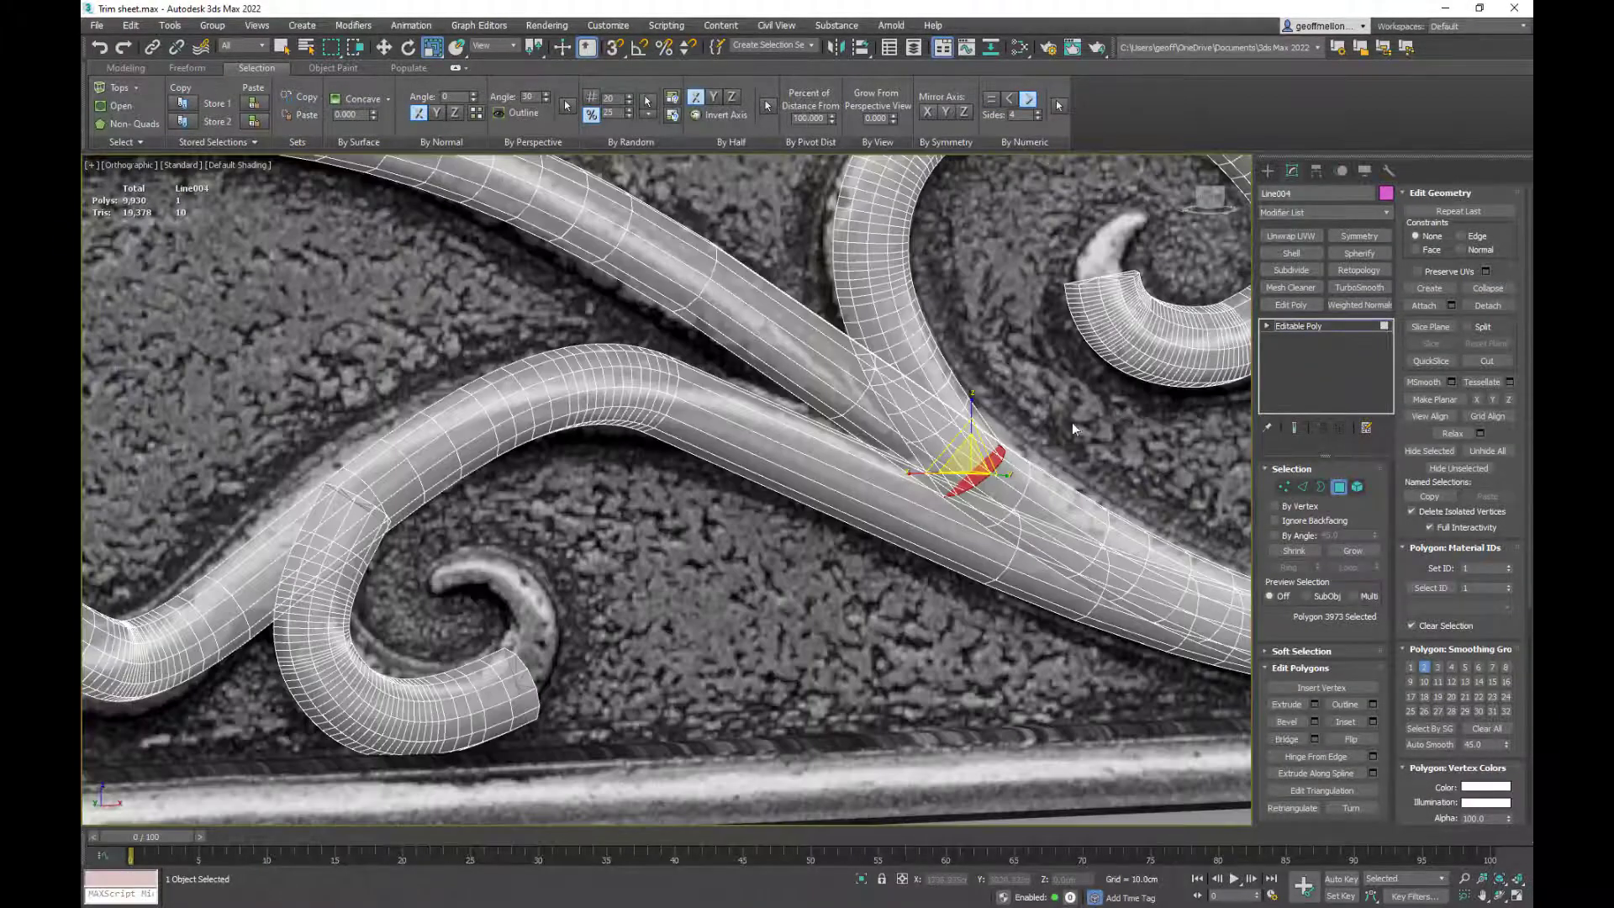
pyautogui.scroll(5, 1072, 427)
pyautogui.keyDown('alt'); pyautogui.moveTo(1071, 426); pyautogui.dragTo(904, 373, button='middle'); pyautogui.keyUp('alt')
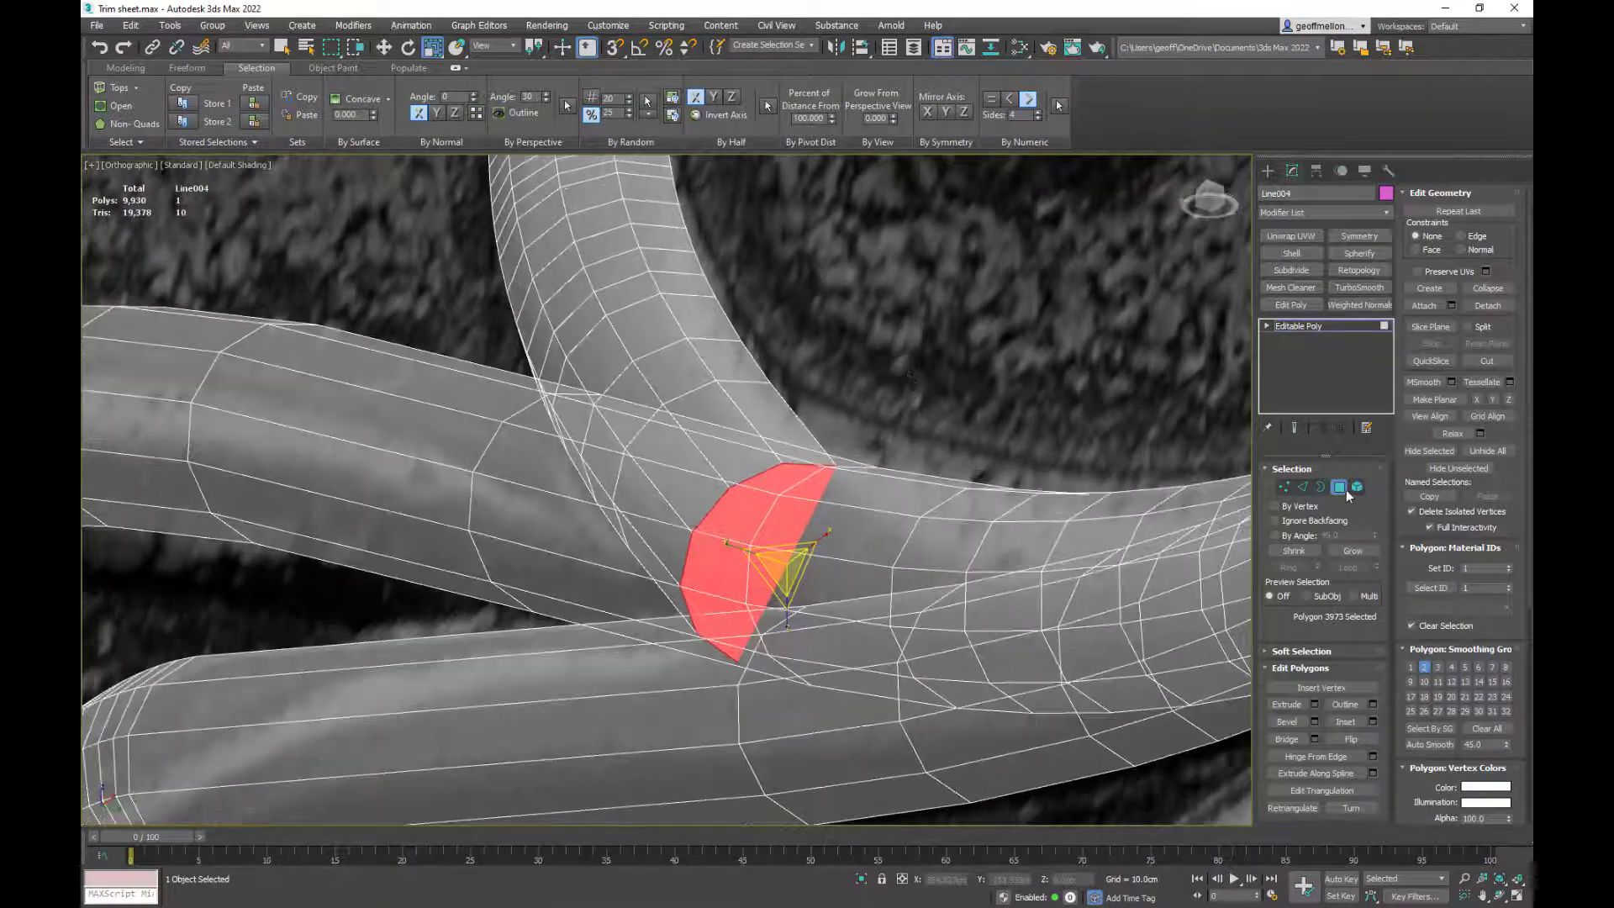
# - Delete the cap polygon at the large upper curl's base where it meets the main stem
pyautogui.click(1343, 490)
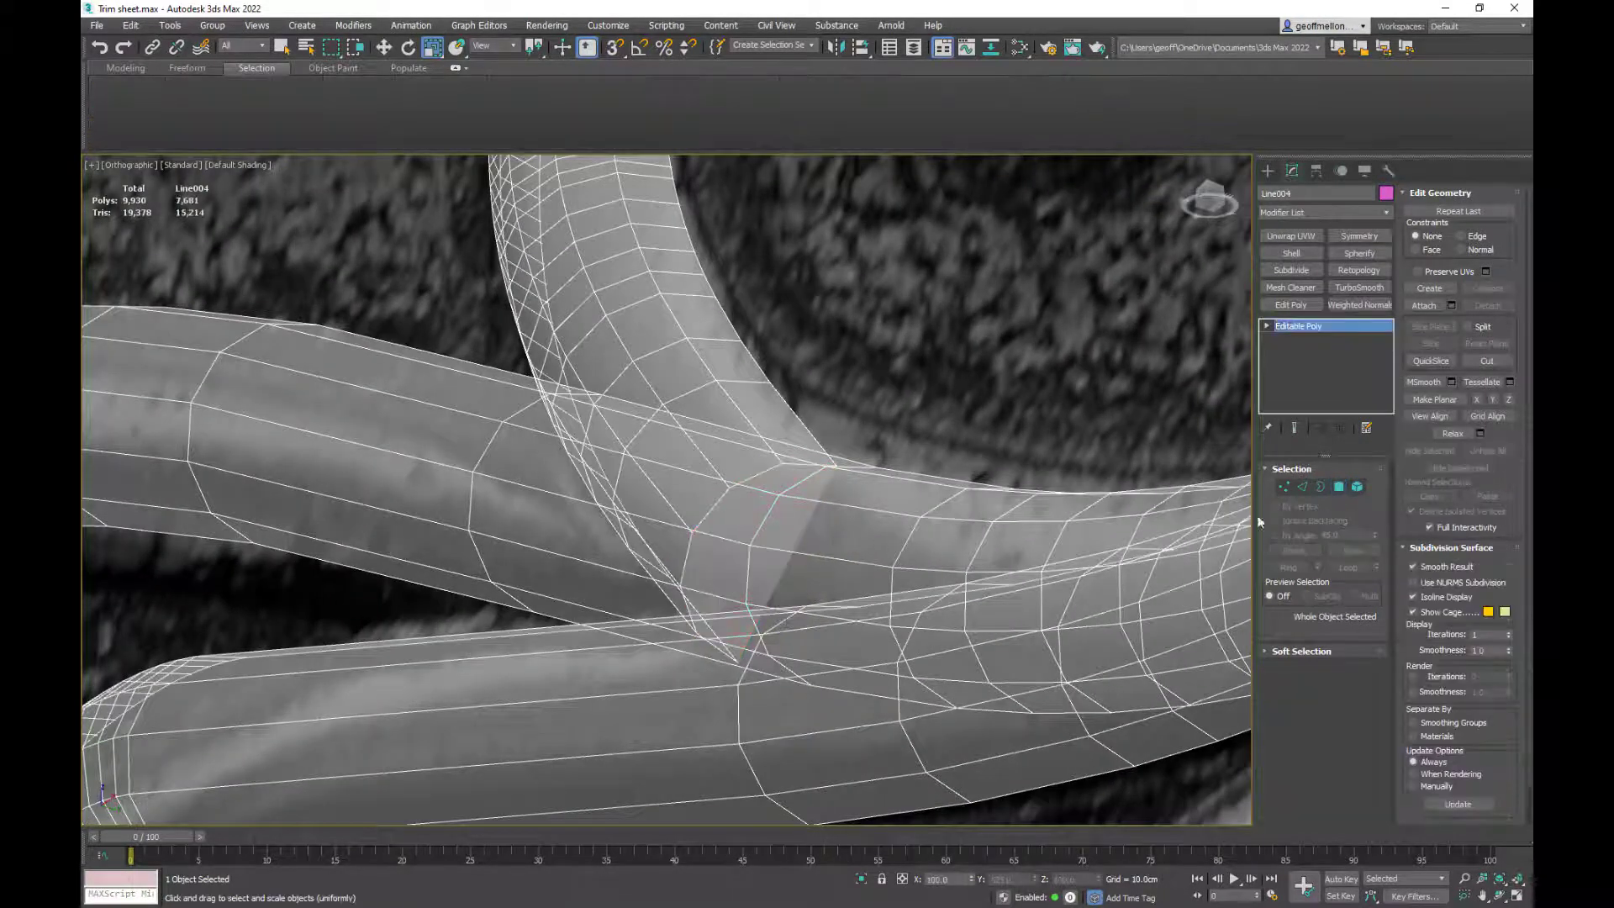
pyautogui.click(1339, 487)
pyautogui.click(742, 511)
pyautogui.click(742, 511)
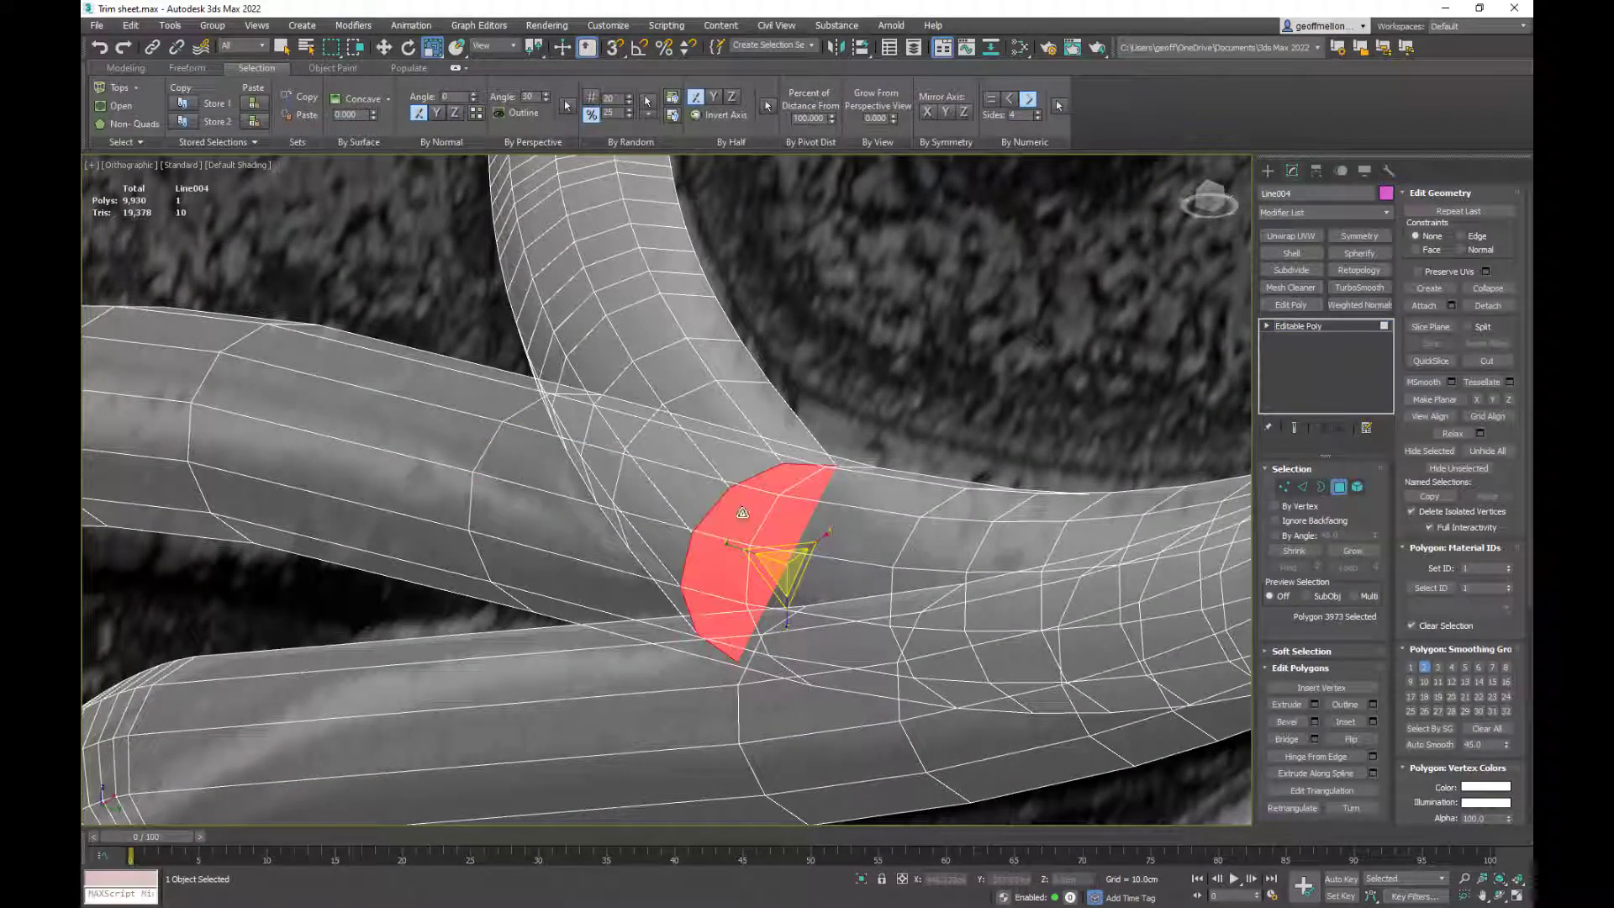
pyautogui.press('Delete')
# - Close the open border at the large upper curl's base by scale-extruding it inward and collapsing the new edges
pyautogui.press('3')
pyautogui.click(812, 513)
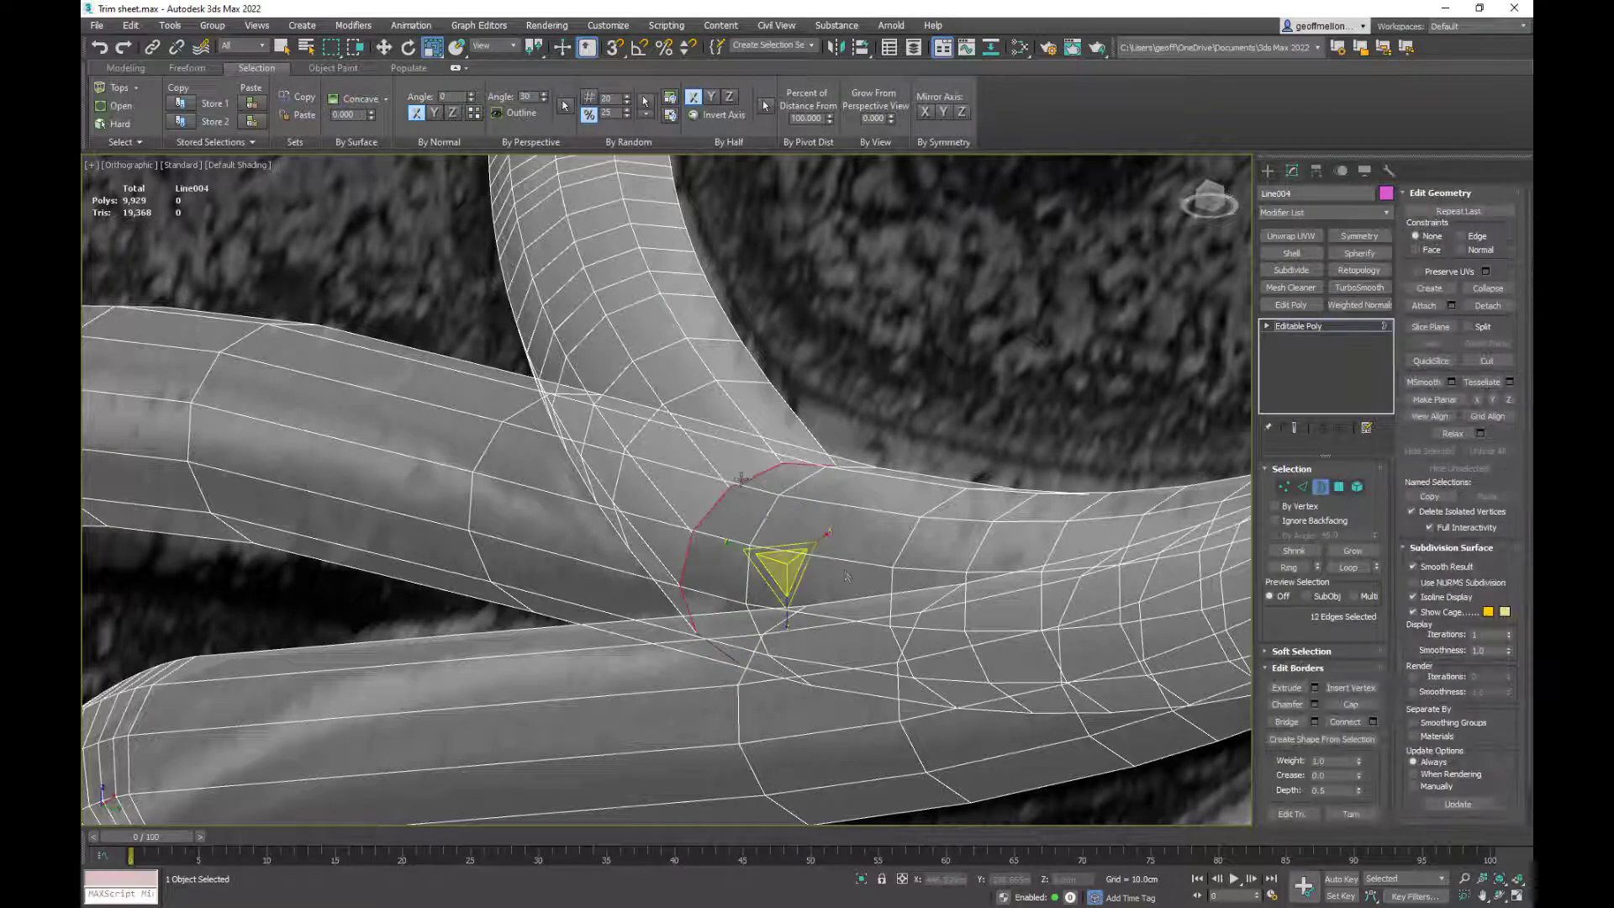
pyautogui.keyDown('shift'); pyautogui.moveTo(818, 577); pyautogui.dragTo(862, 677); pyautogui.keyUp('shift')
pyautogui.hotkey('ctrl', 'alt', 'c')
pyautogui.scroll(-8, 897, 558)
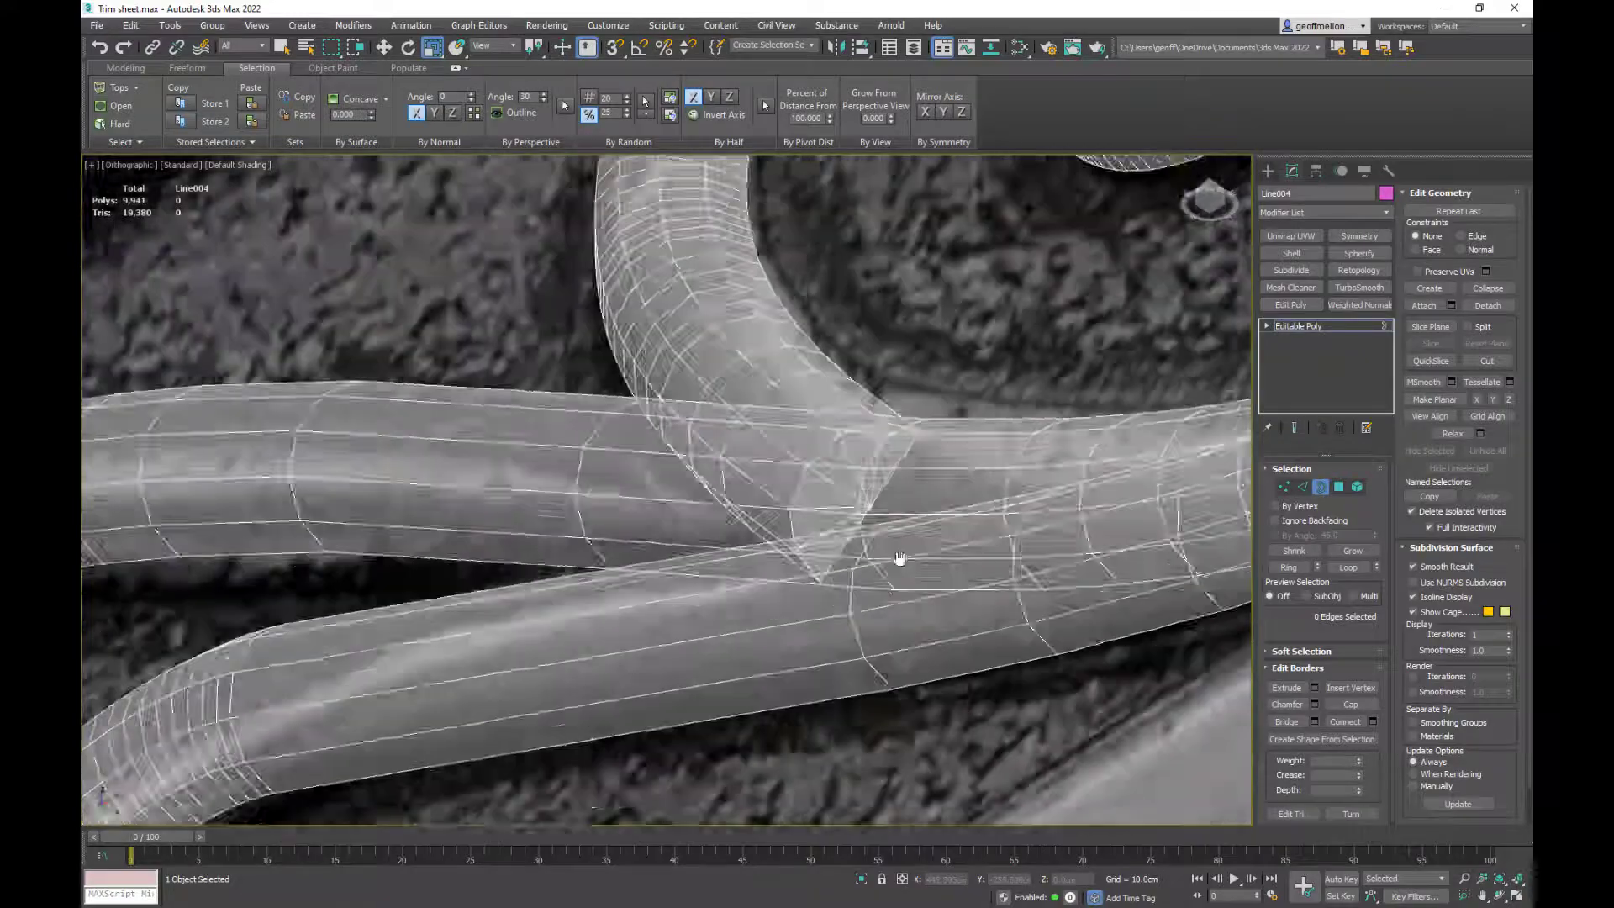
# - Check the ornament again for polygons with more than four sides and inspect the right-hand collar's end cap
pyautogui.keyDown('alt'); pyautogui.moveTo(897, 558); pyautogui.dragTo(1132, 414, button='middle'); pyautogui.keyUp('alt')
pyautogui.click(1320, 486)
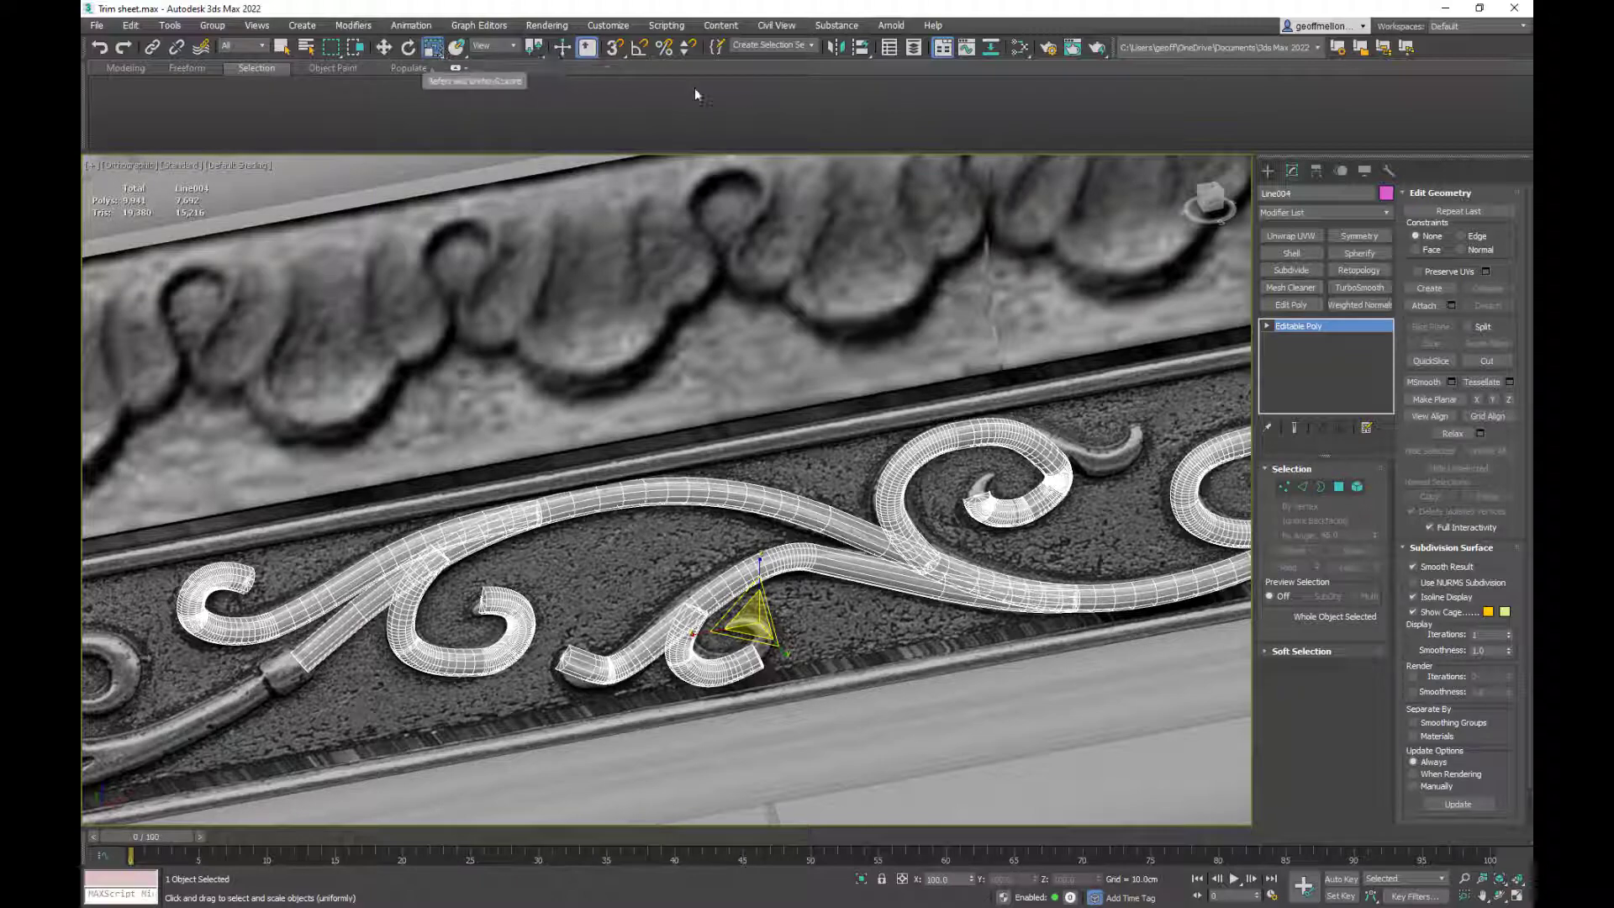
pyautogui.press('4')
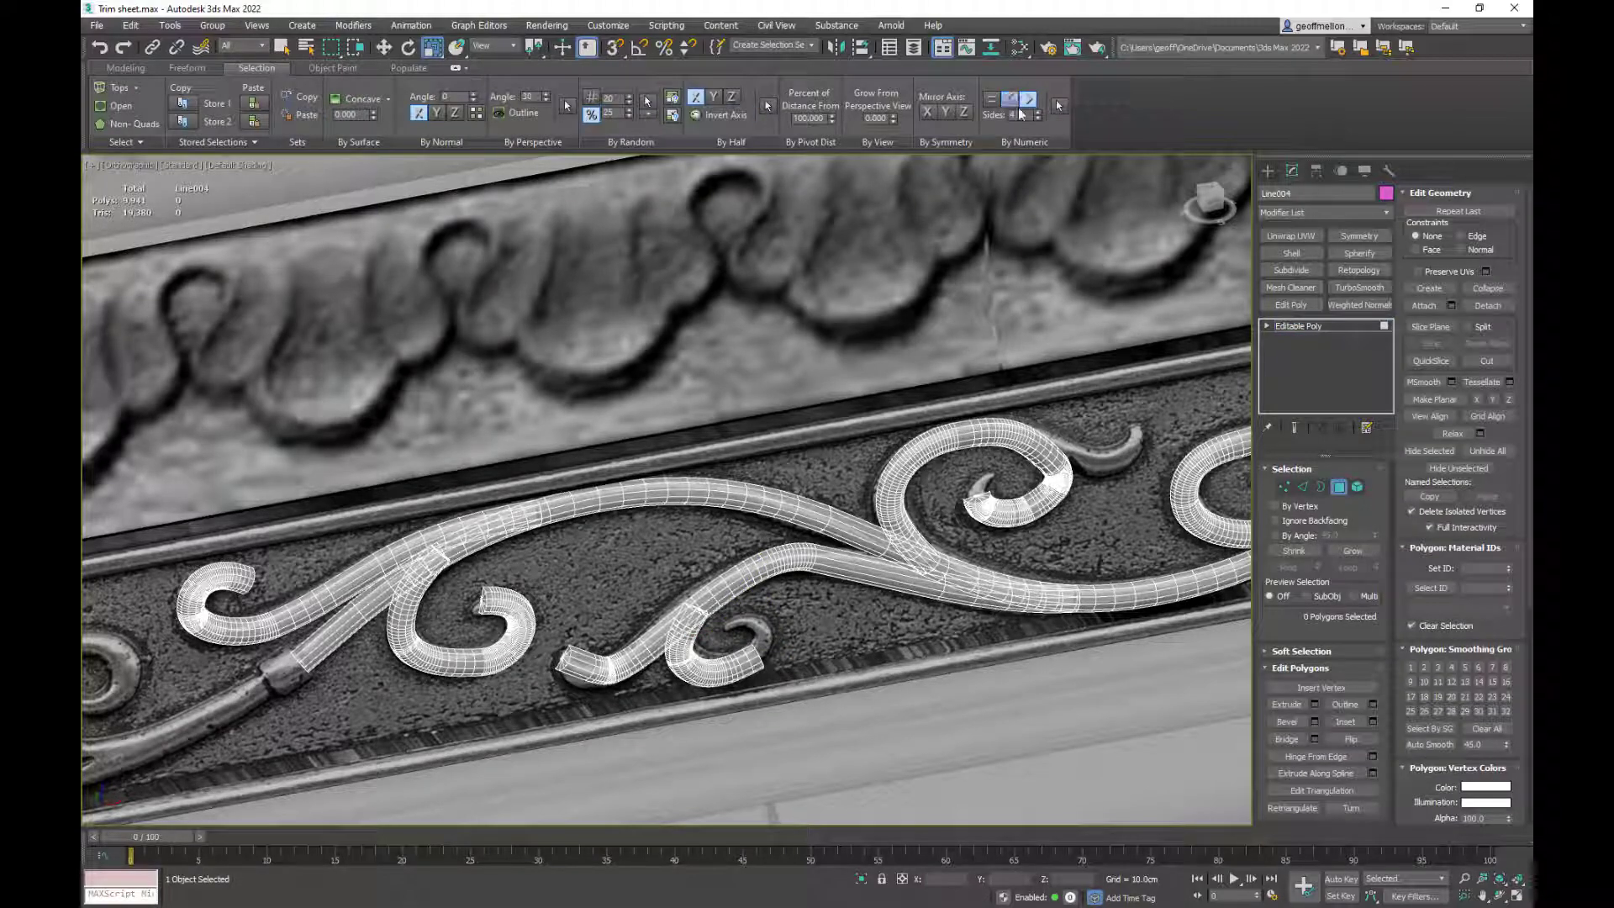
pyautogui.scroll(-9, 998, 468)
pyautogui.moveTo(998, 468); pyautogui.dragTo(568, 493, button='middle')
pyautogui.keyDown('alt'); pyautogui.moveTo(568, 492); pyautogui.dragTo(702, 476); pyautogui.keyUp('alt')
pyautogui.scroll(9, 706, 479)
pyautogui.keyDown('alt'); pyautogui.moveTo(803, 547); pyautogui.dragTo(912, 552, button='middle'); pyautogui.keyUp('alt')
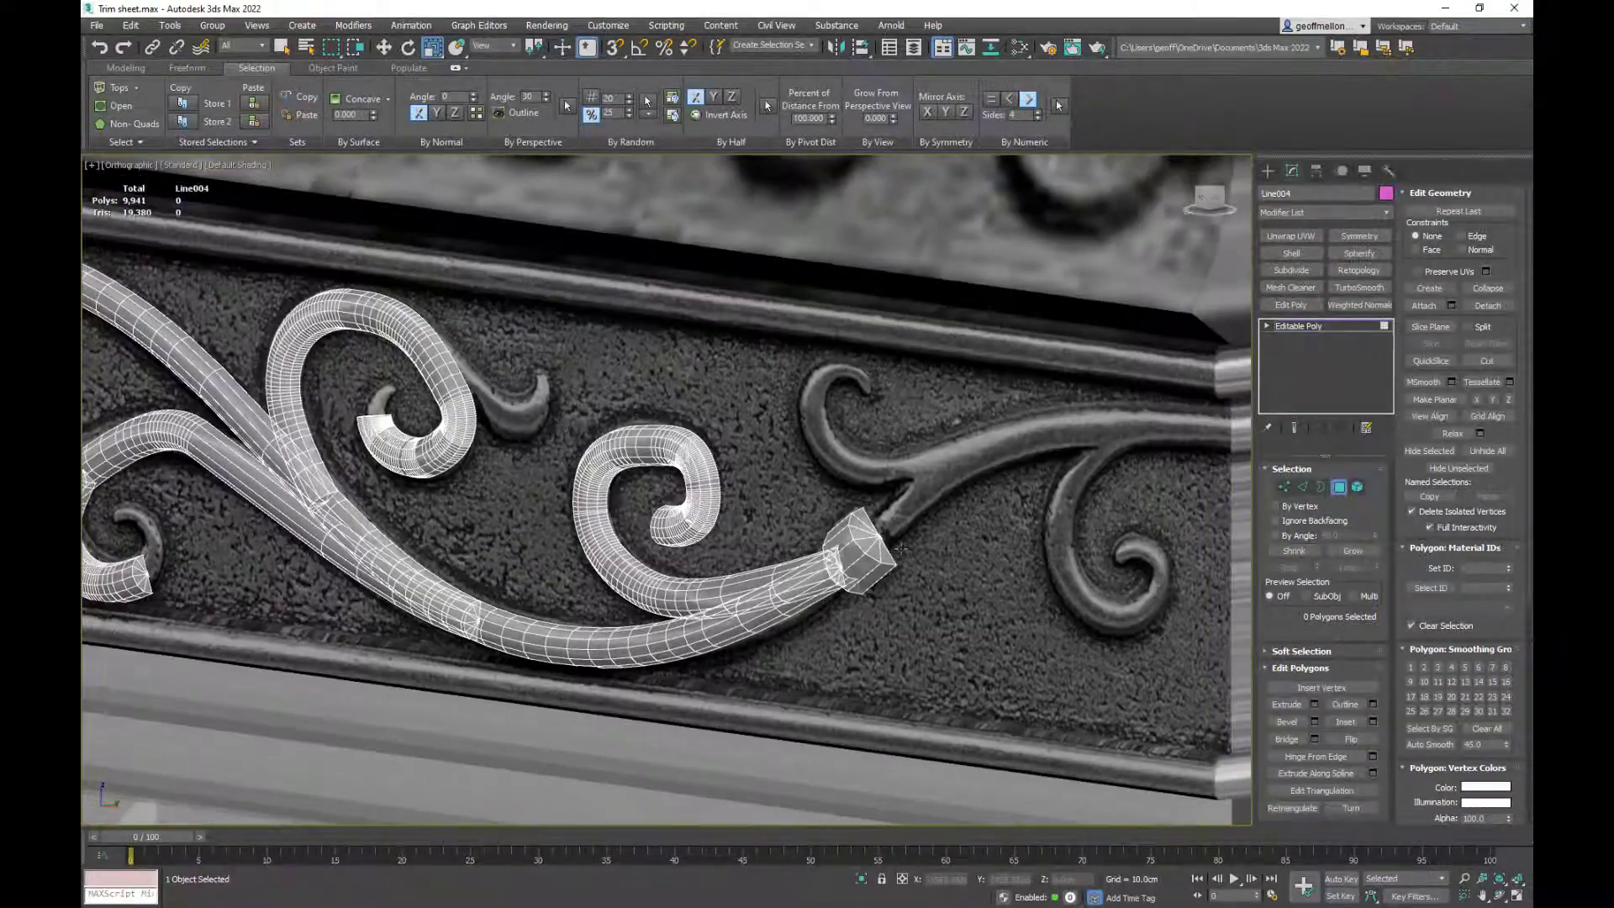
pyautogui.scroll(10, 883, 544)
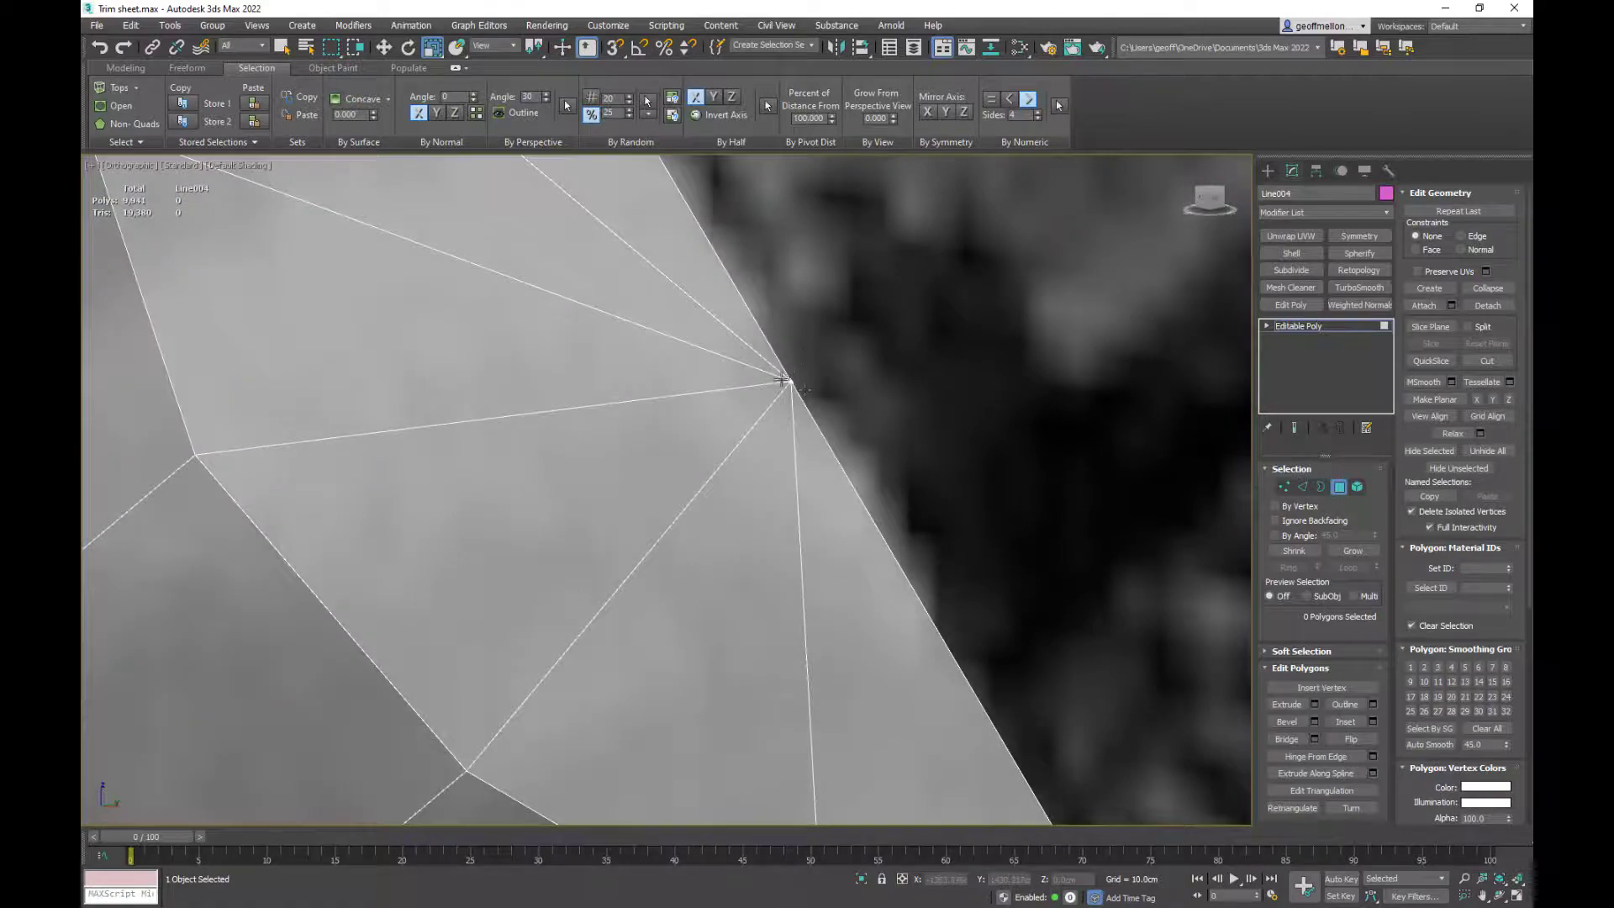
pyautogui.scroll(-12, 799, 416)
pyautogui.keyDown('alt'); pyautogui.moveTo(764, 449); pyautogui.dragTo(889, 432, button='middle'); pyautogui.keyUp('alt')
# - Leave polygon editing and rename the scrollwork object as Swirl
pyautogui.scroll(-3, 738, 421)
pyautogui.scroll(-3, 739, 420)
pyautogui.click(1343, 489)
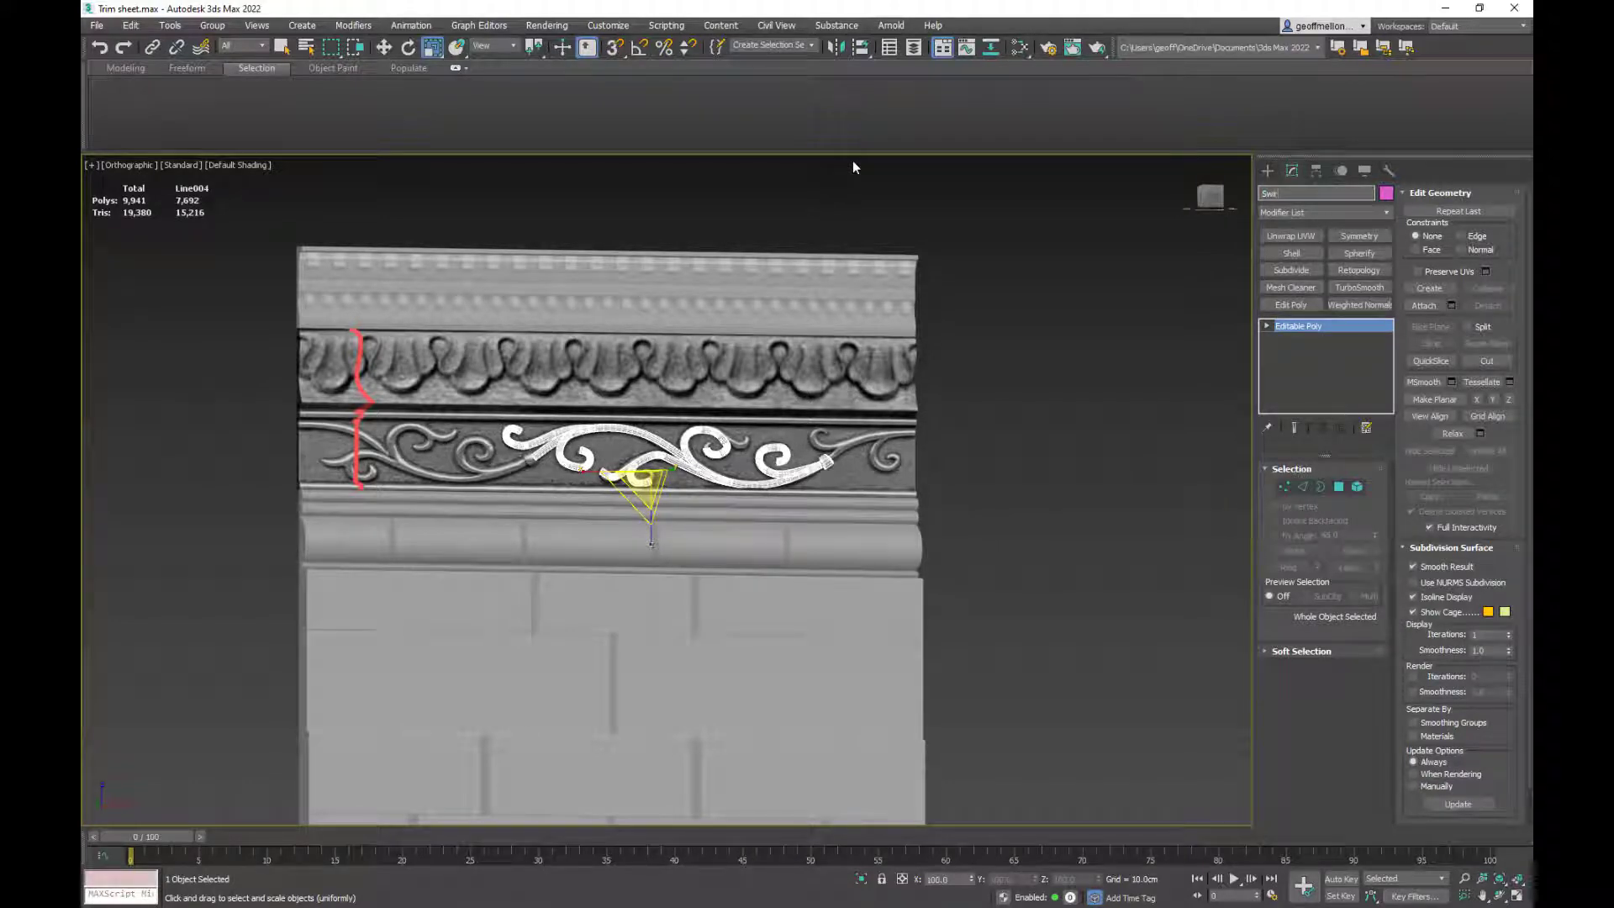
pyautogui.press('Return')
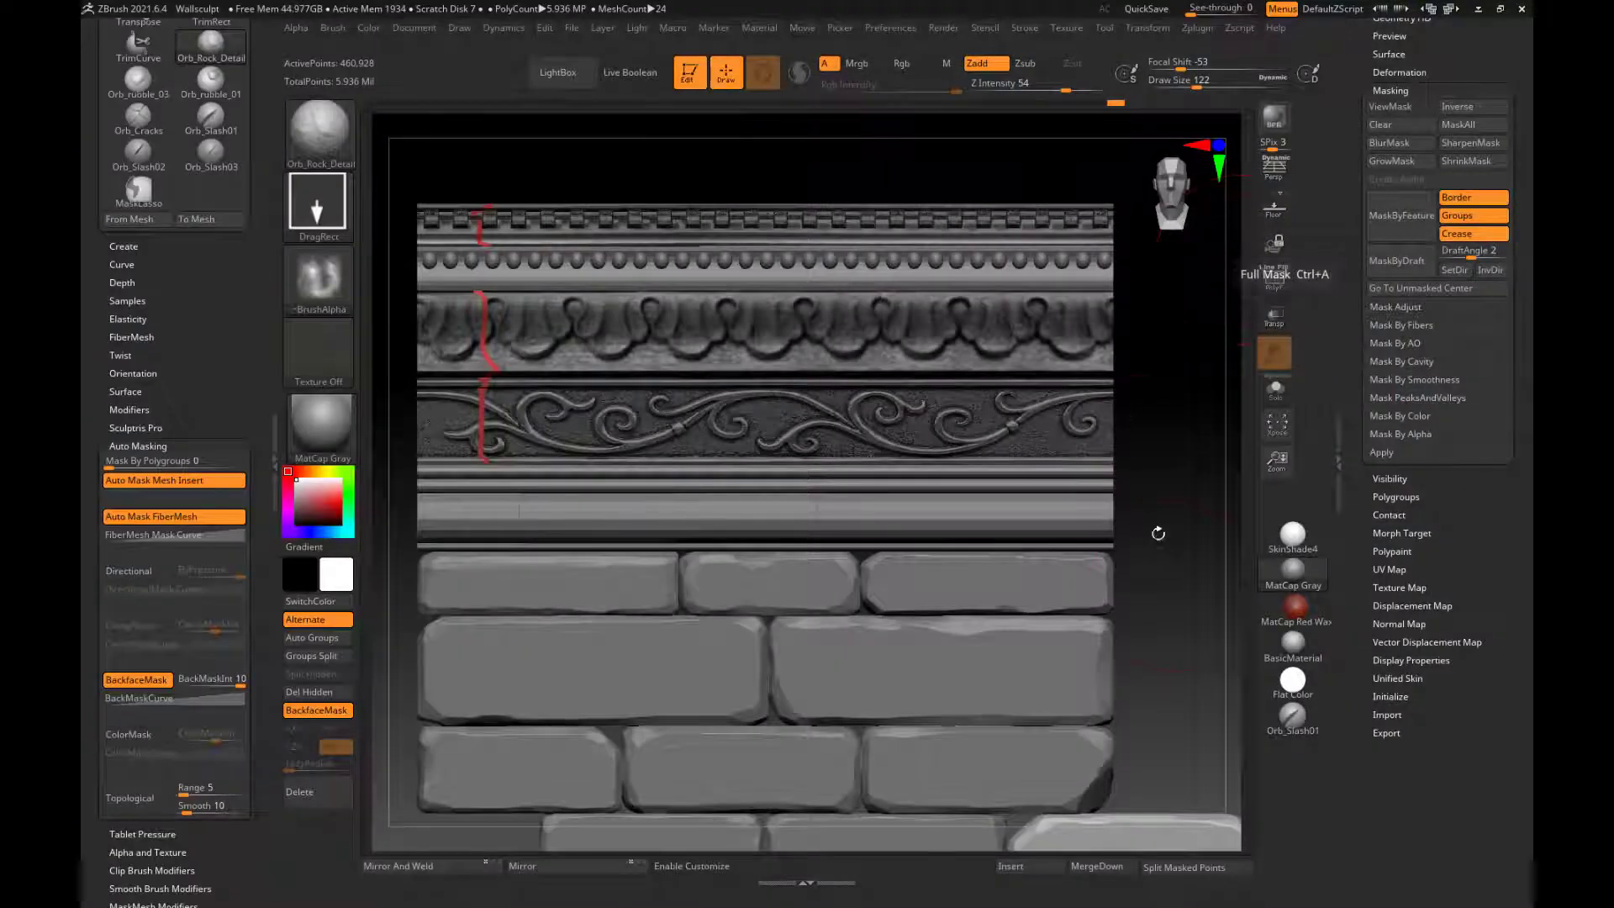
# - Switch to ZBrush and make Sphere3D_1 the active tool instead of the wall sculpt
pyautogui.keyDown('alt'); pyautogui.moveTo(1158, 640); pyautogui.dragTo(1125, 528); pyautogui.keyUp('alt')
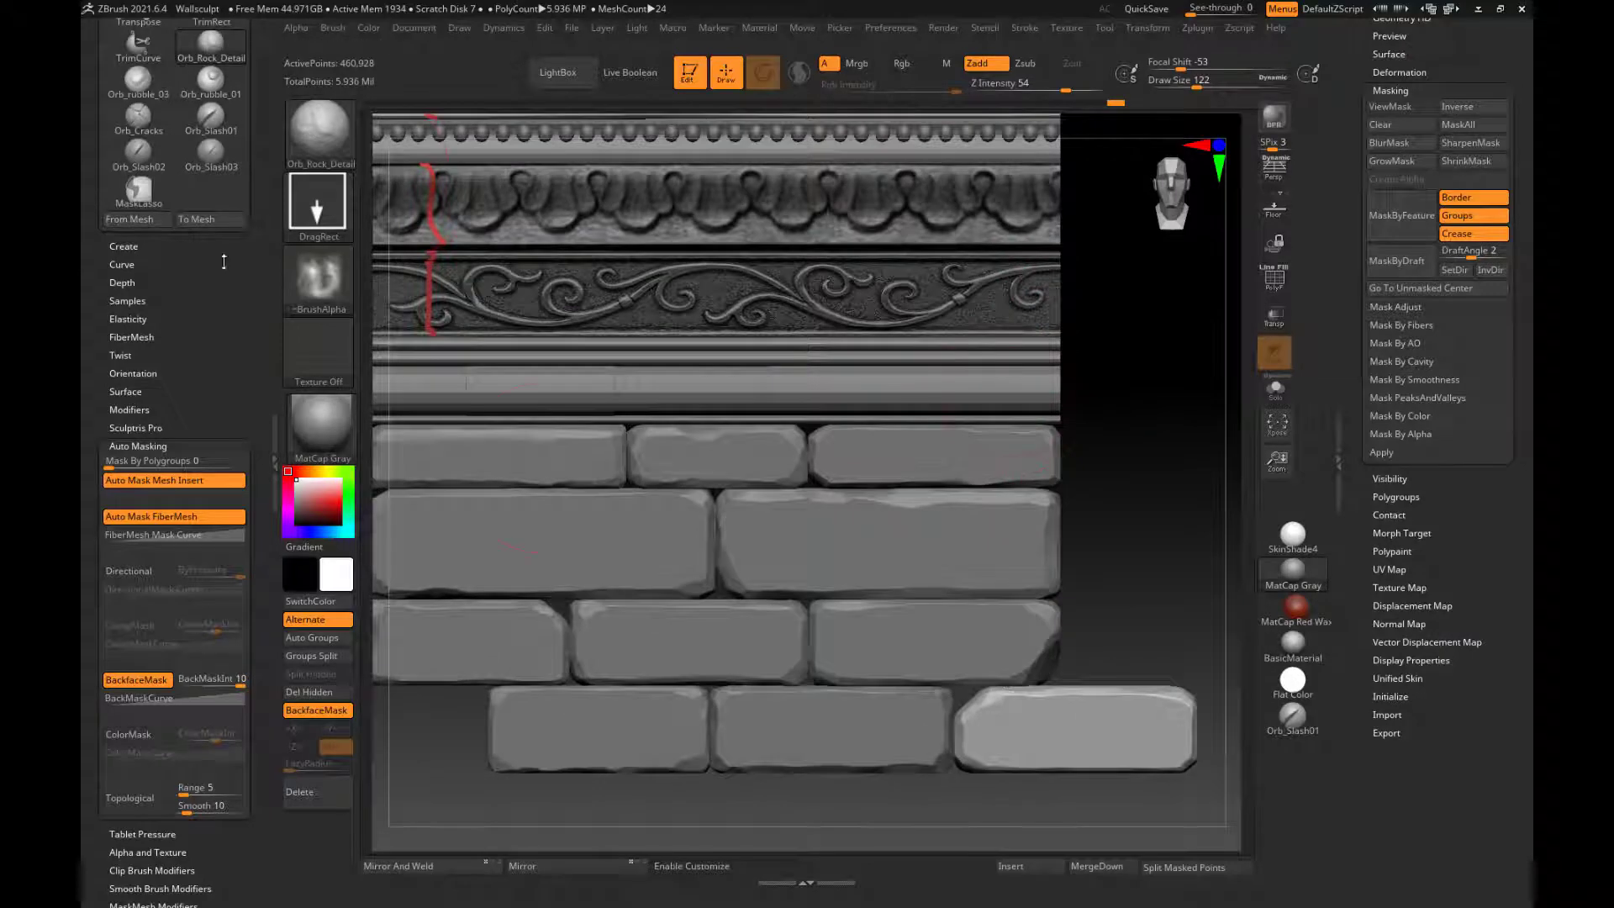
pyautogui.moveTo(1498, 71); pyautogui.dragTo(1524, 343)
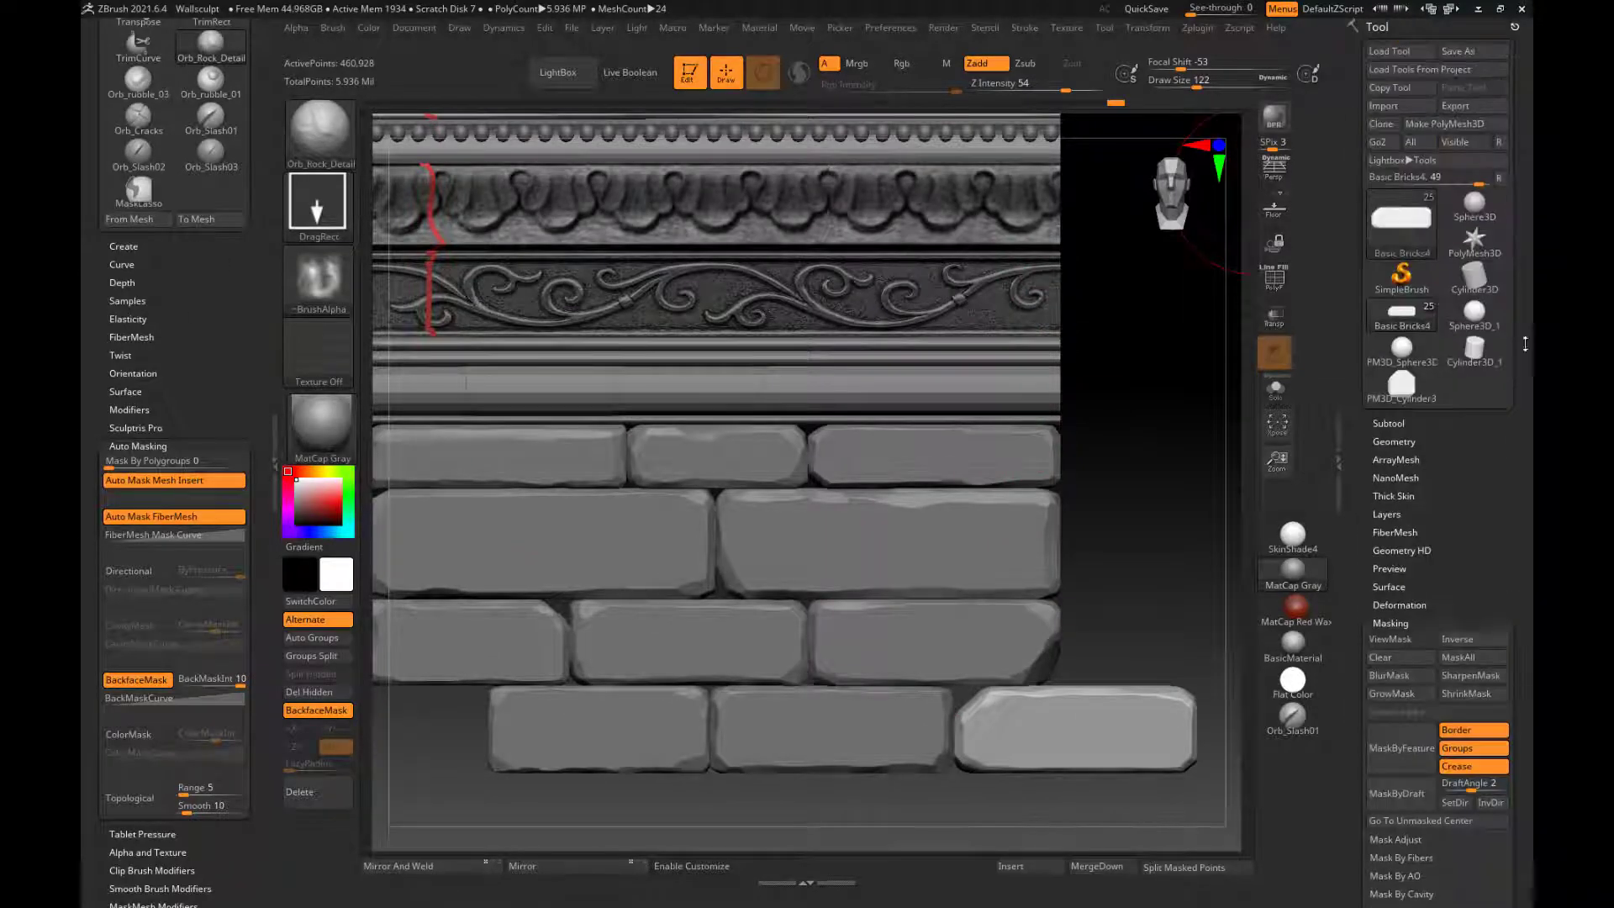
pyautogui.click(1474, 316)
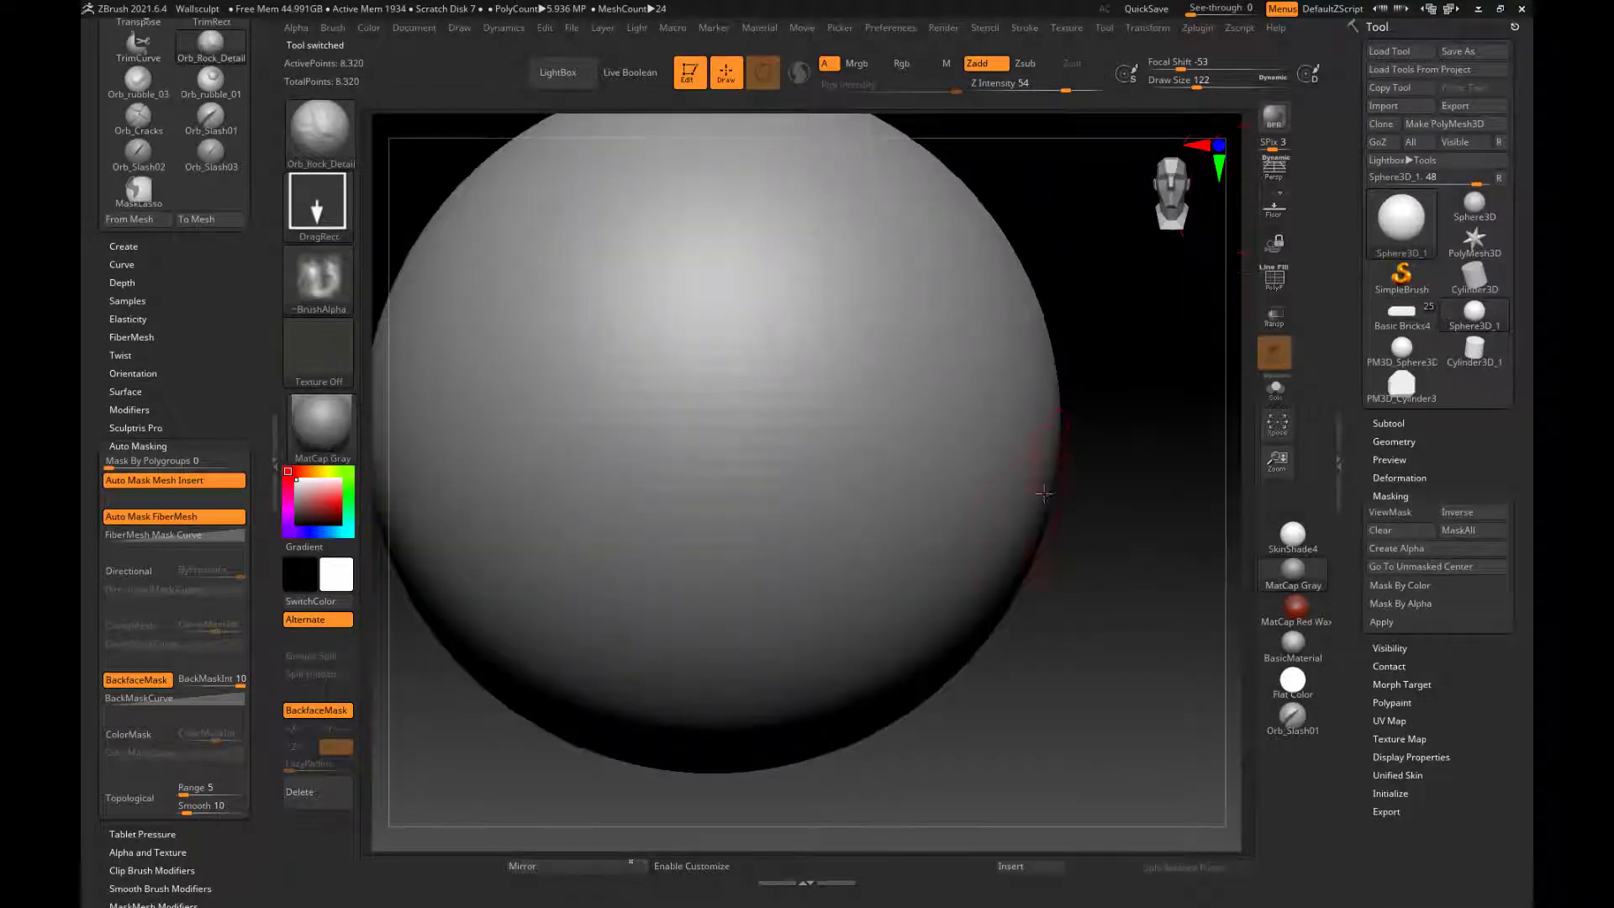
pyautogui.keyDown('alt'); pyautogui.moveTo(1084, 652); pyautogui.dragTo(1045, 447); pyautogui.keyUp('alt')
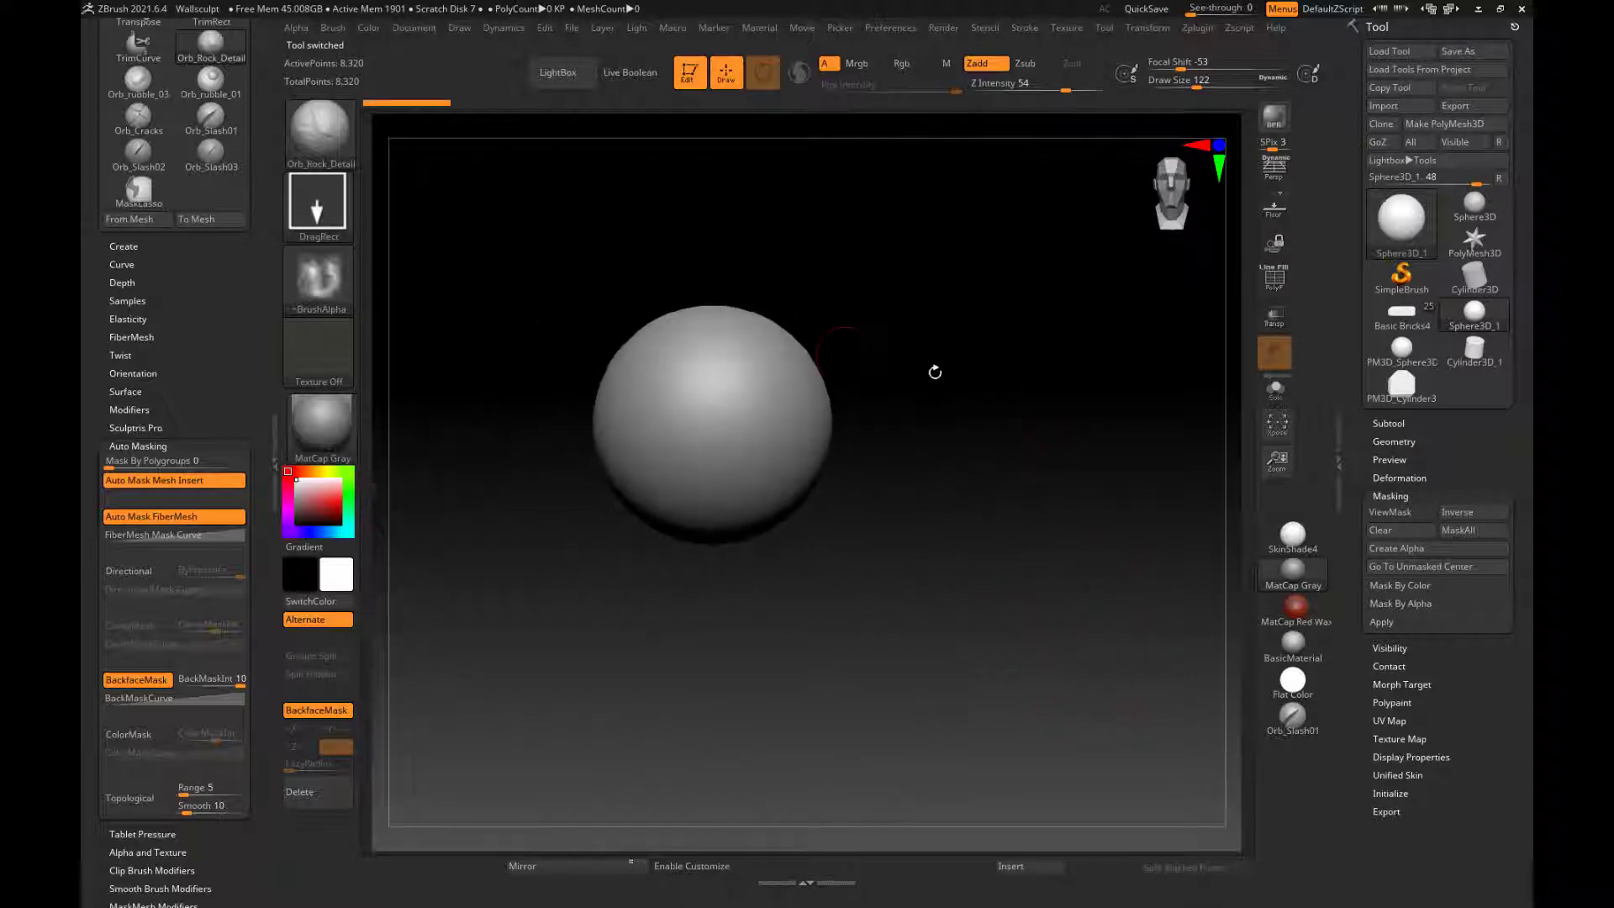
pyautogui.keyDown('alt'); pyautogui.moveTo(933, 371); pyautogui.dragTo(1019, 428); pyautogui.keyUp('alt')
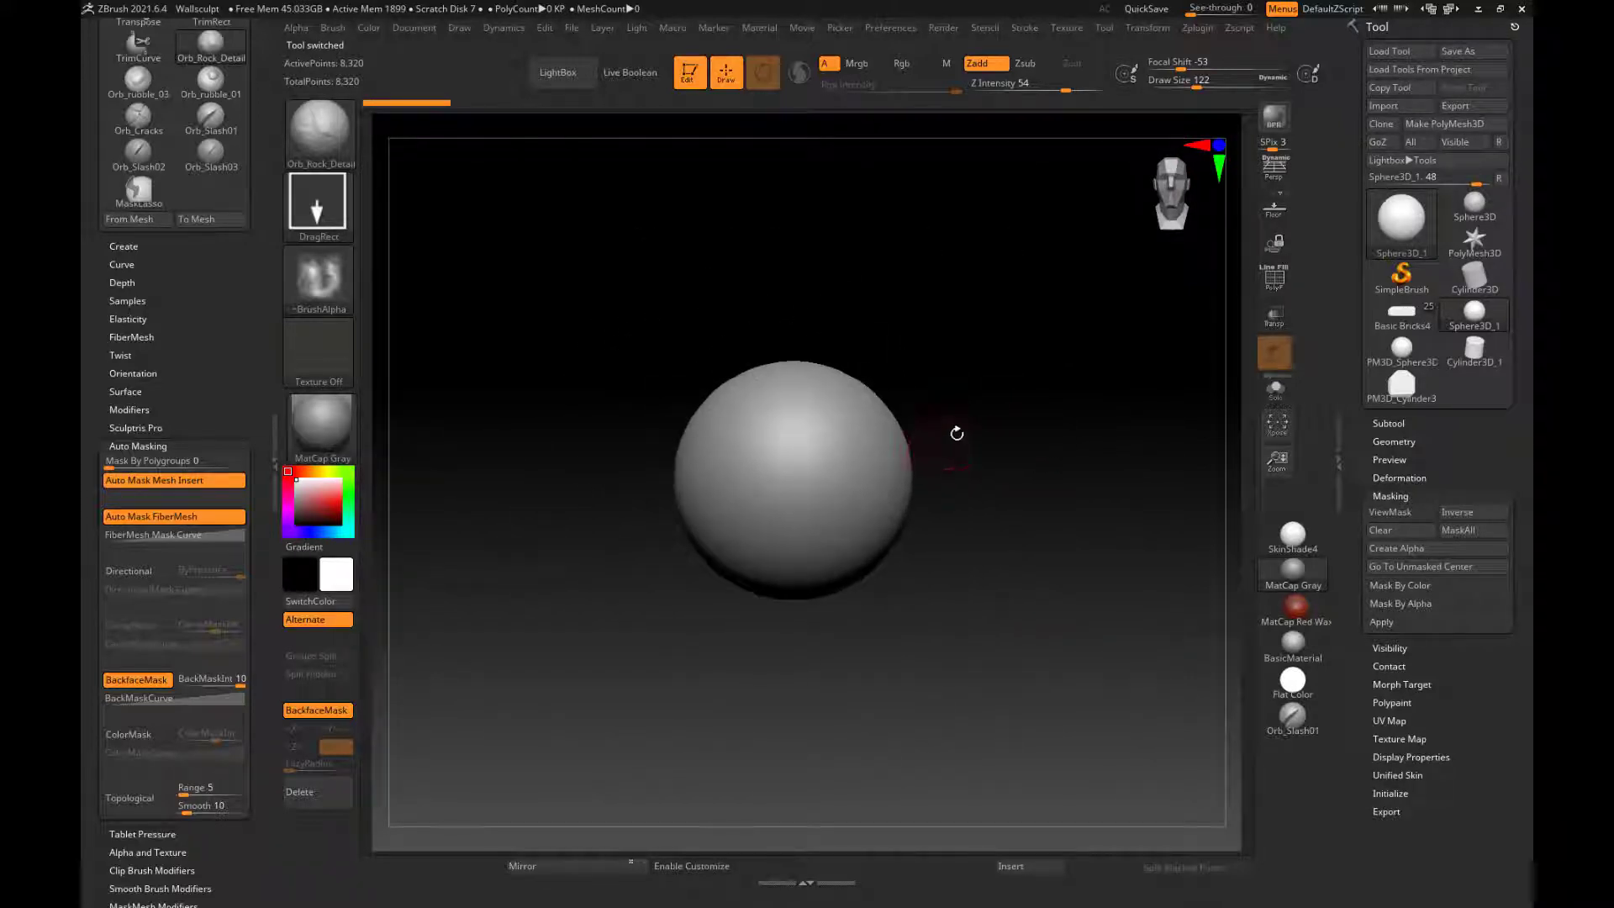
# - Import the Swirl FBX file with the FBX ExportImport plugin and frame the ornament in the view
pyautogui.moveTo(268, 81); pyautogui.dragTo(282, 316)
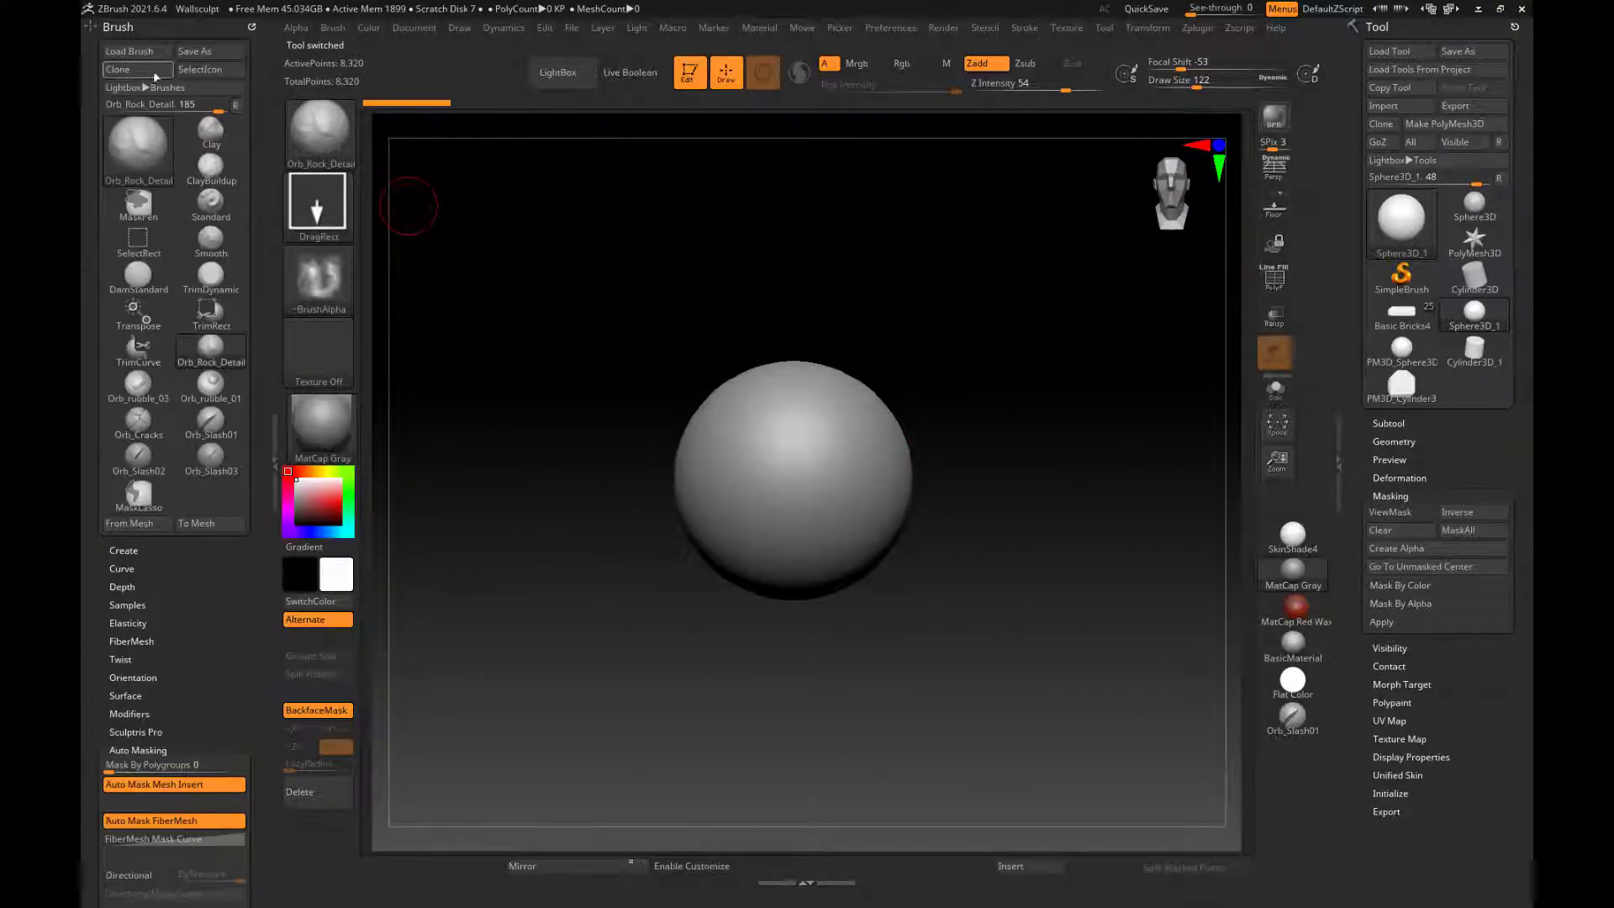
pyautogui.click(118, 27)
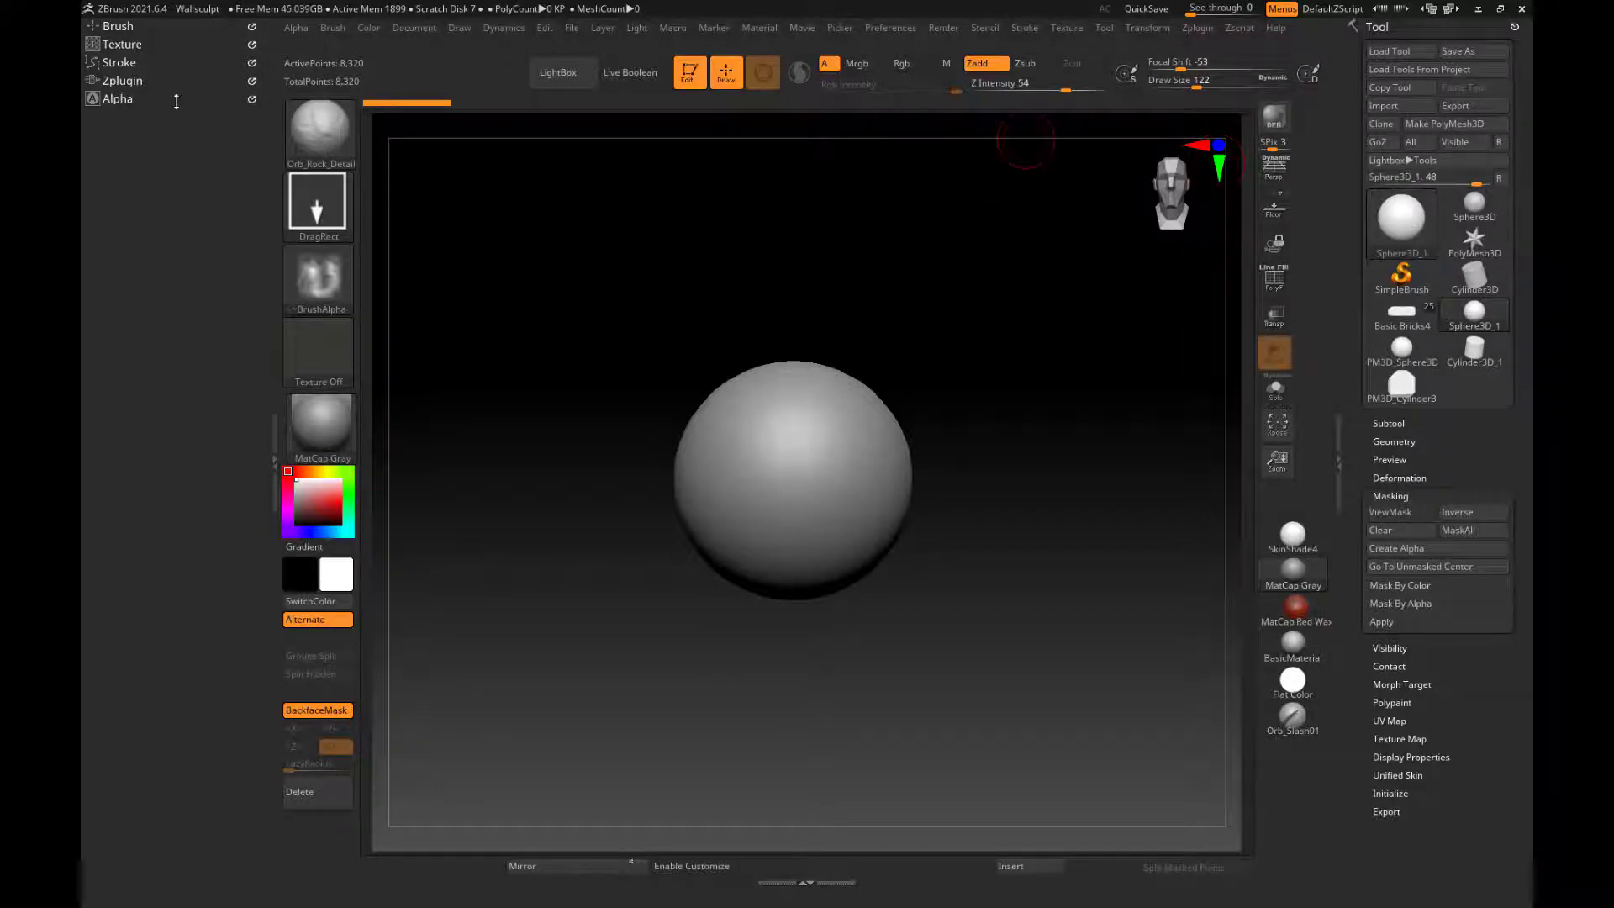
pyautogui.click(126, 80)
pyautogui.click(144, 267)
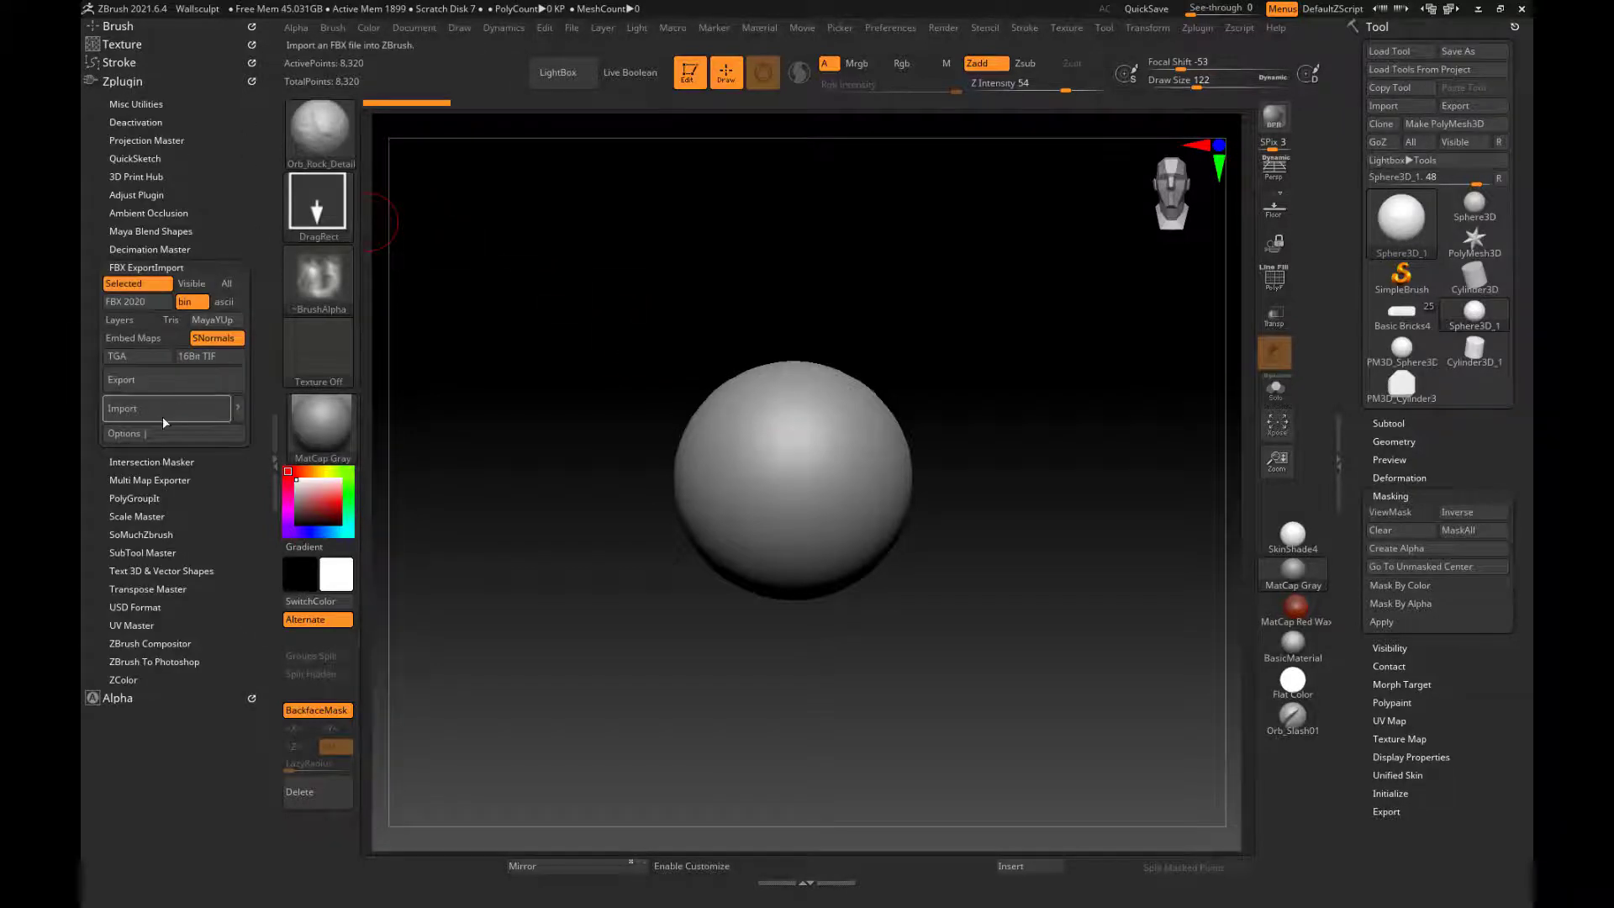
pyautogui.click(168, 409)
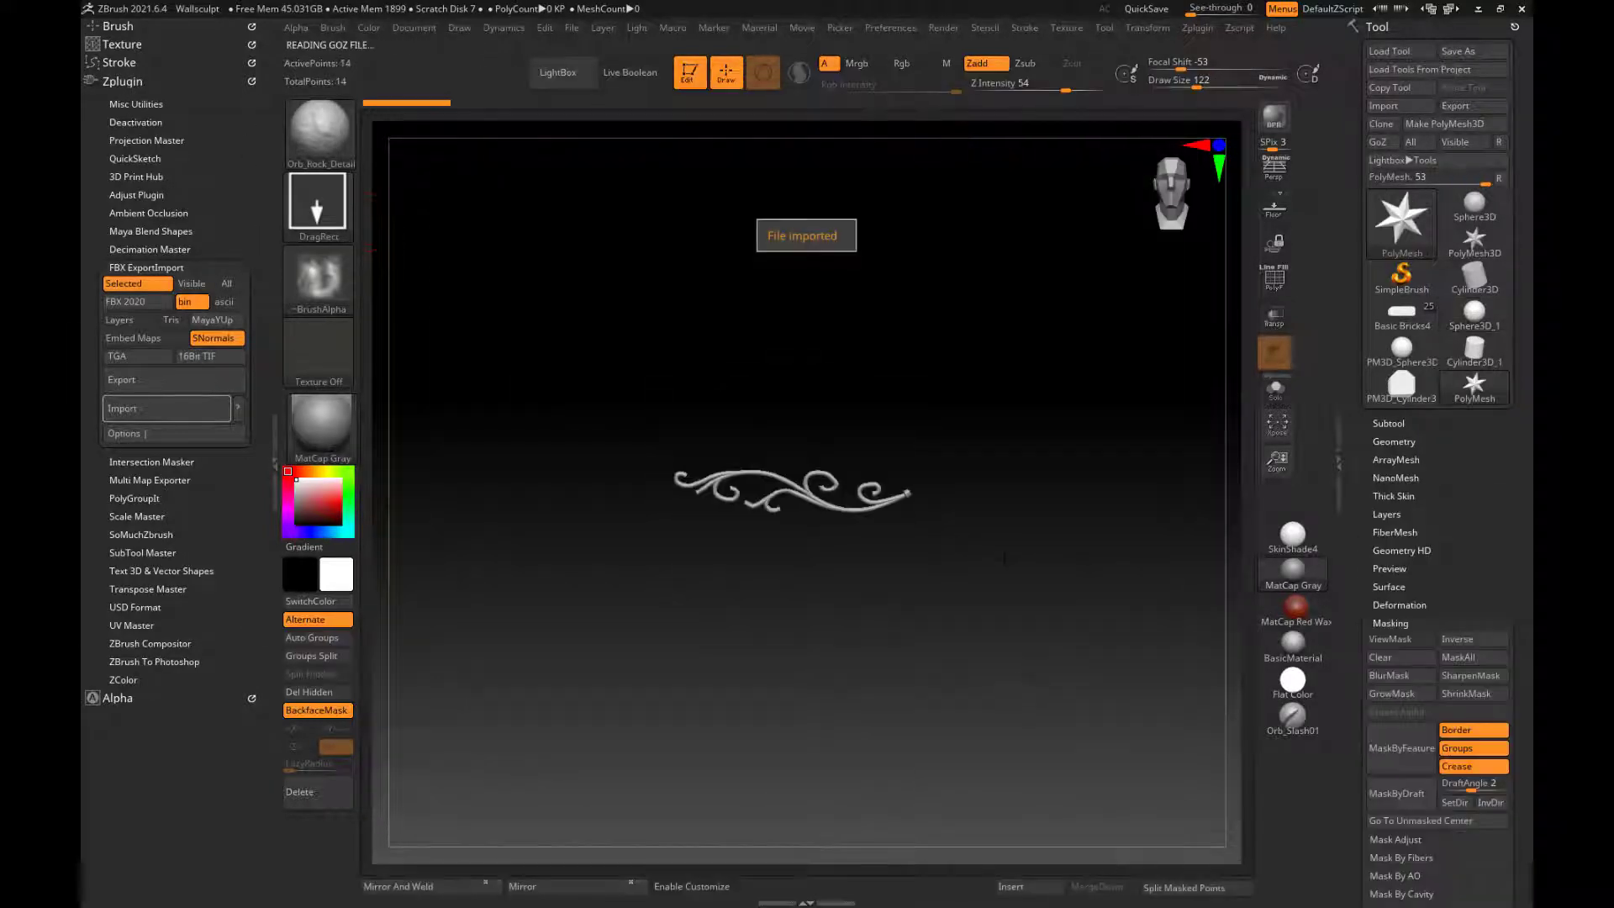
pyautogui.moveTo(990, 575); pyautogui.dragTo(1034, 617)
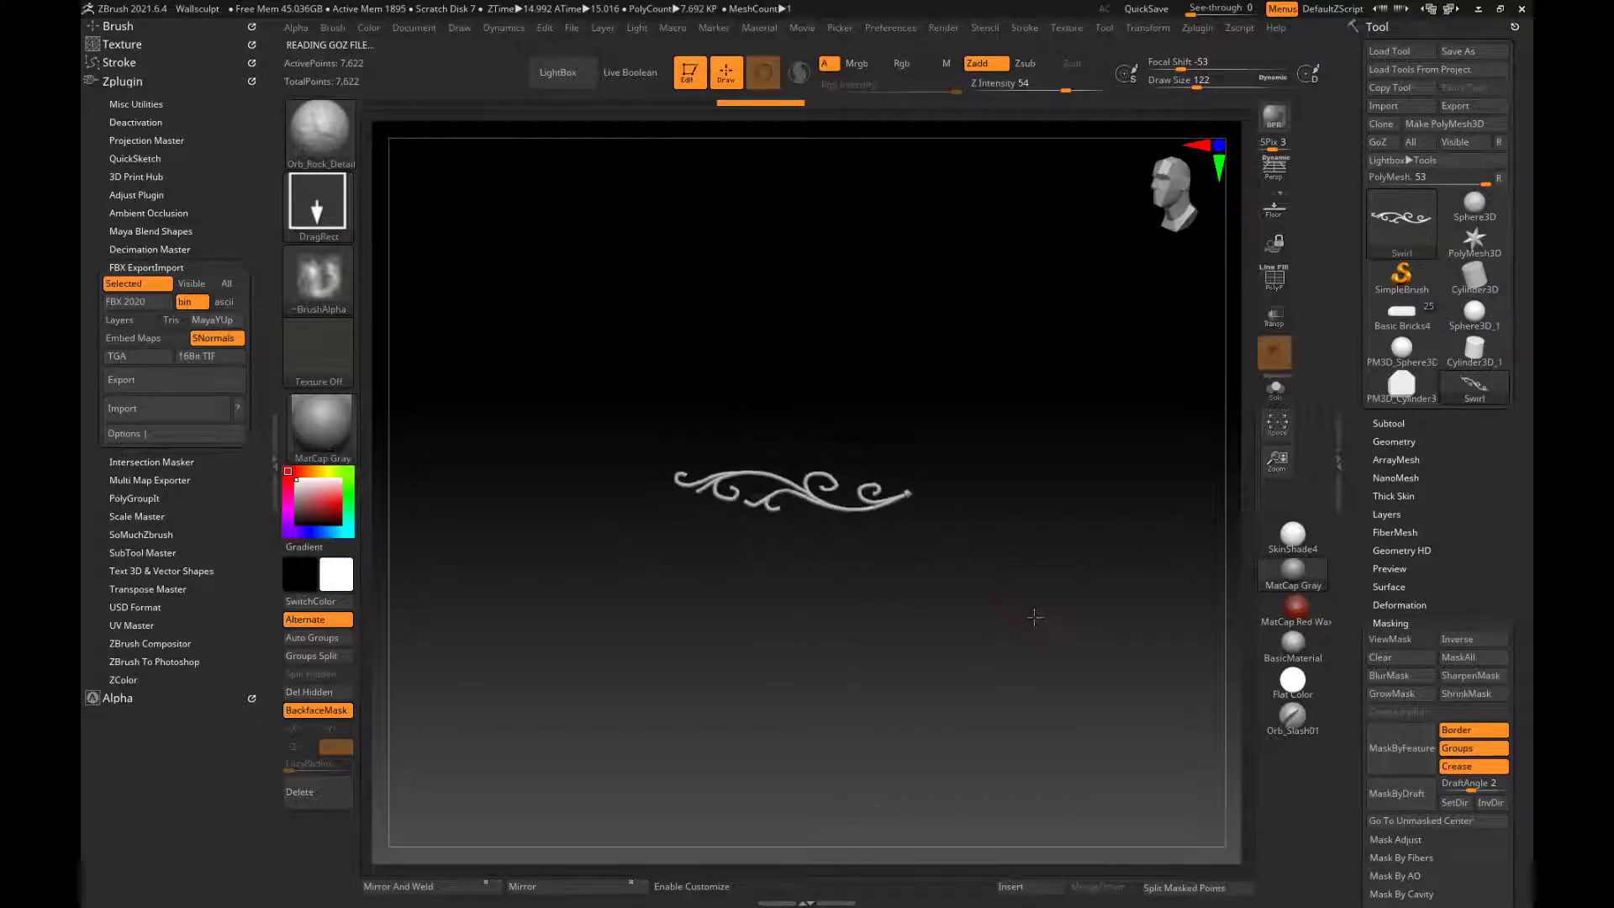
pyautogui.press('f')
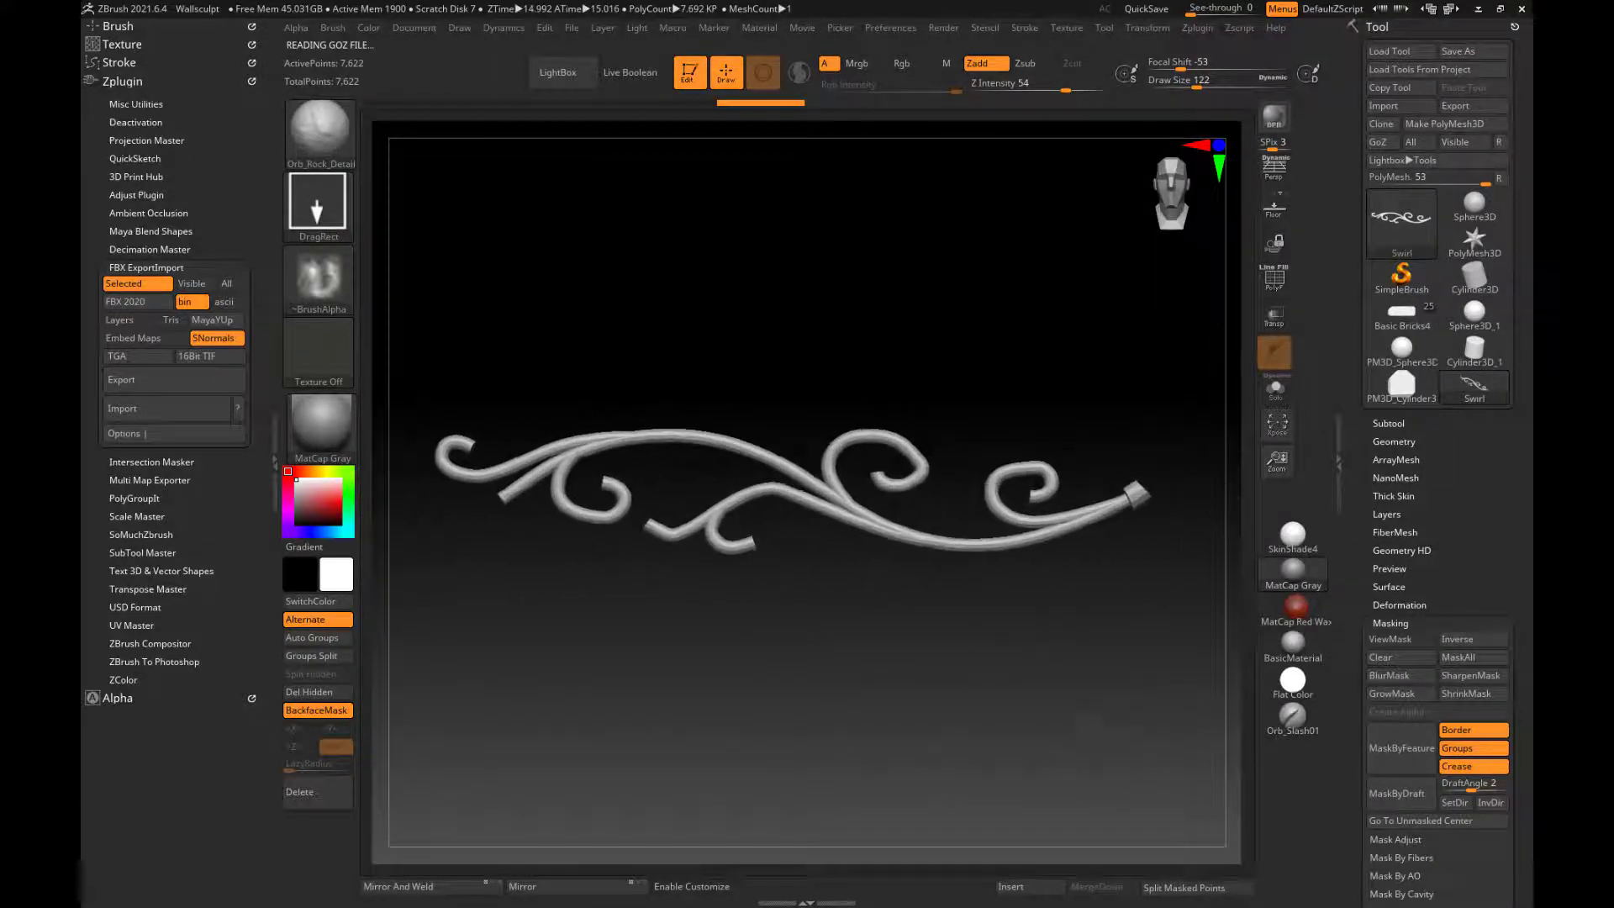
# - Inspect the imported ornament, show the subtool list, and switch the active tool back to Basic Bricks4
pyautogui.press('f')
pyautogui.moveTo(909, 719)
pyautogui.mouseDown()
pyautogui.moveTo(990, 739)
pyautogui.moveTo(901, 748)
pyautogui.moveTo(923, 720)
pyautogui.mouseUp()
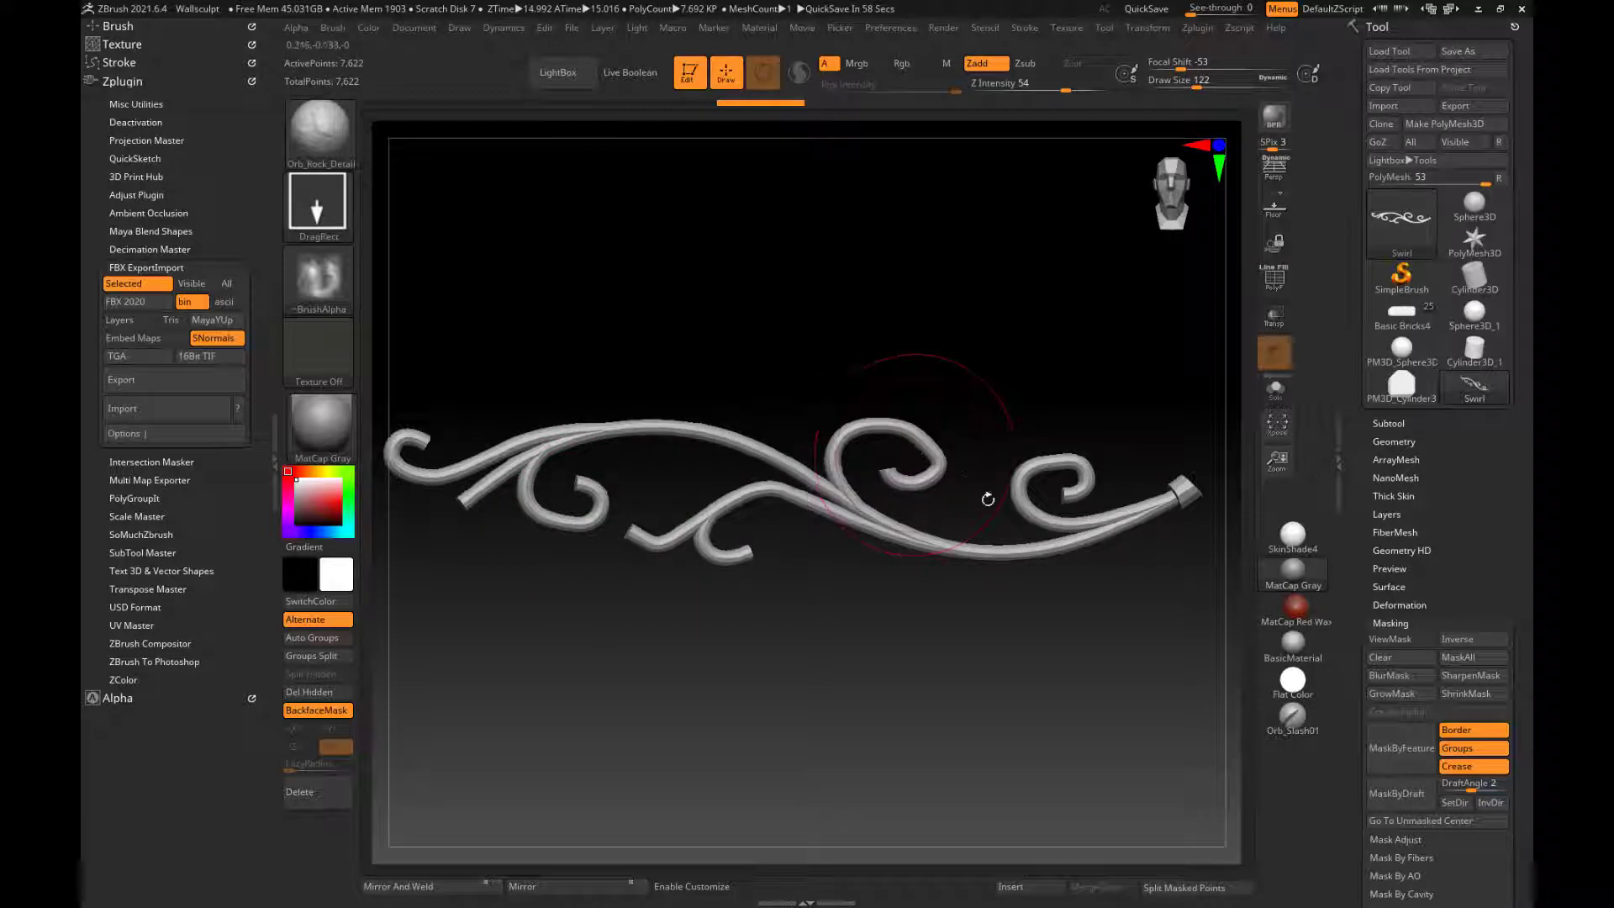
pyautogui.keyDown('alt'); pyautogui.moveTo(1110, 686); pyautogui.dragTo(1018, 619); pyautogui.keyUp('alt')
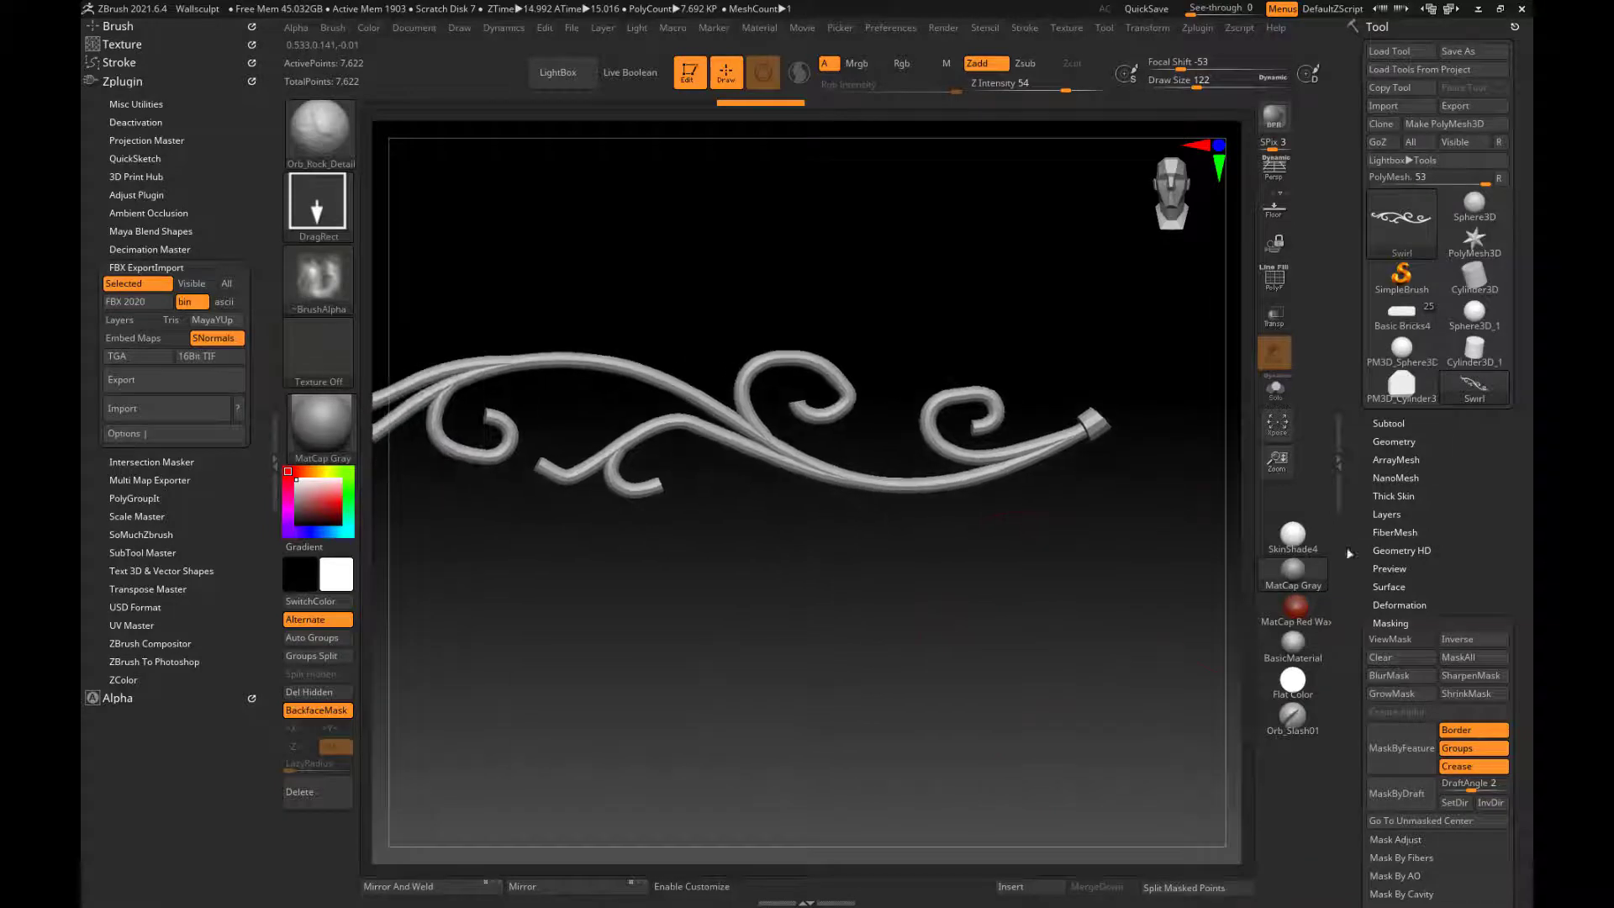
pyautogui.click(1412, 424)
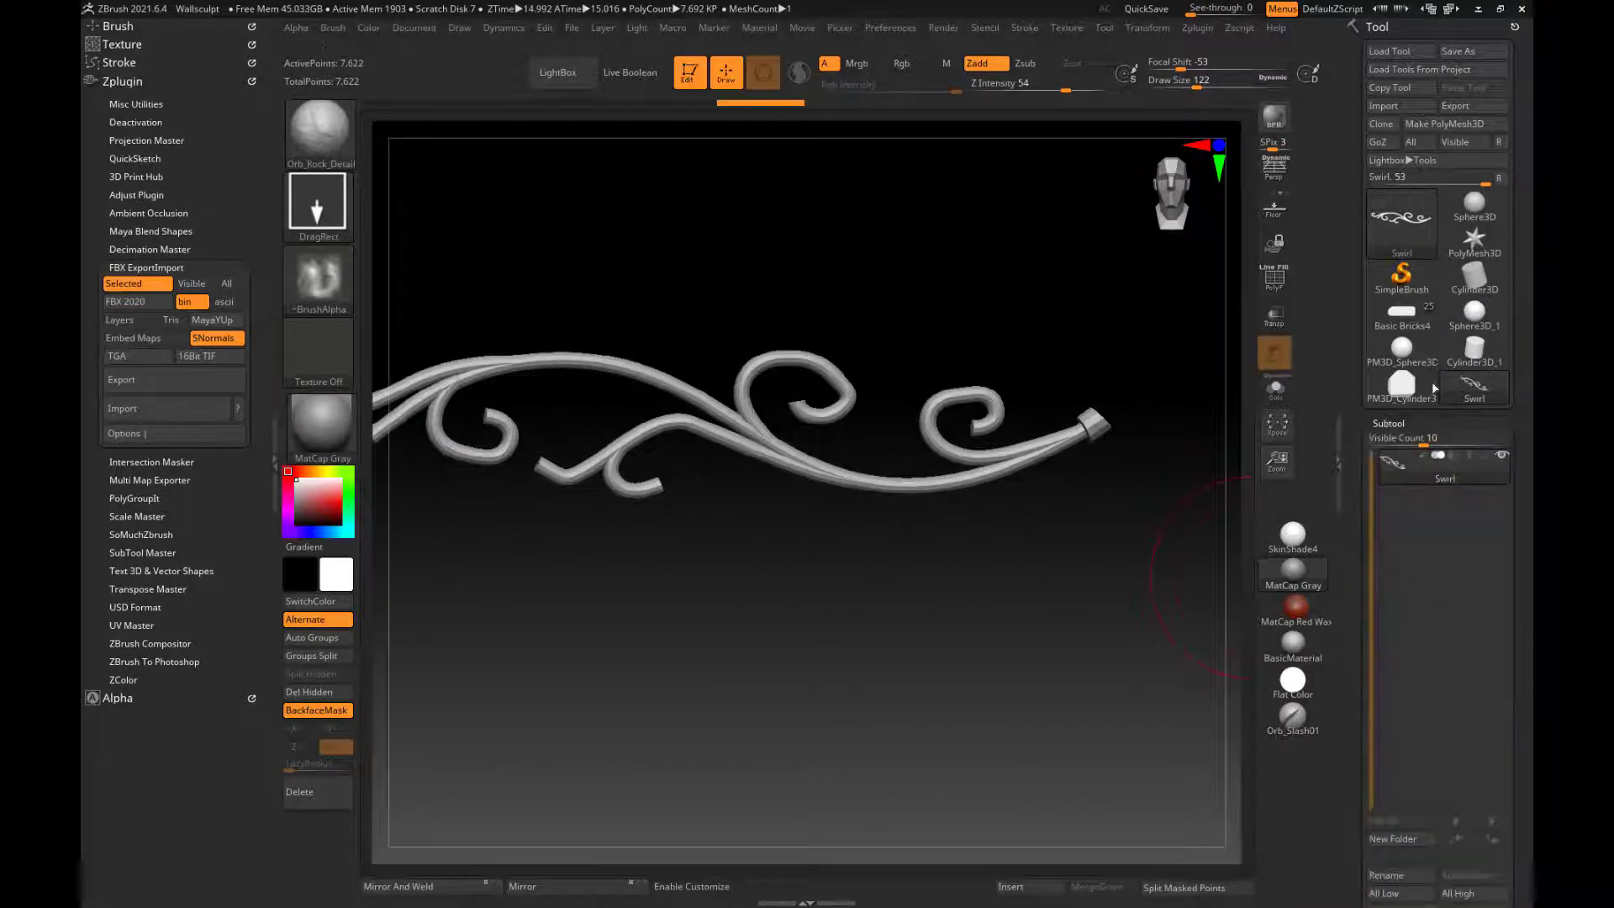
pyautogui.scroll(-3, 1433, 387)
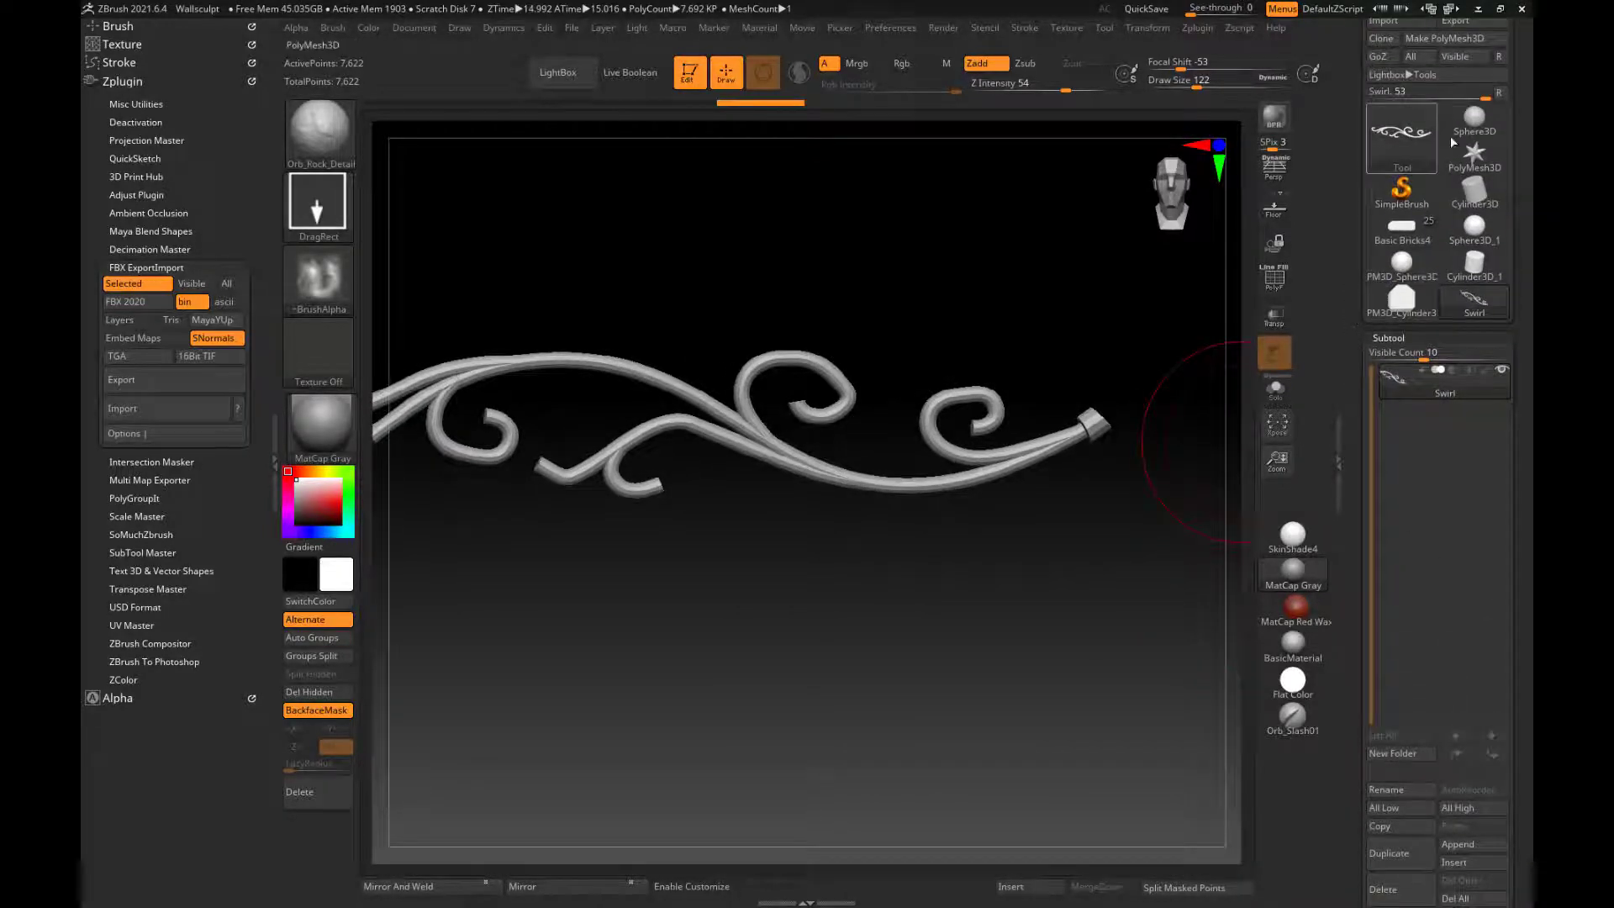
pyautogui.click(1401, 227)
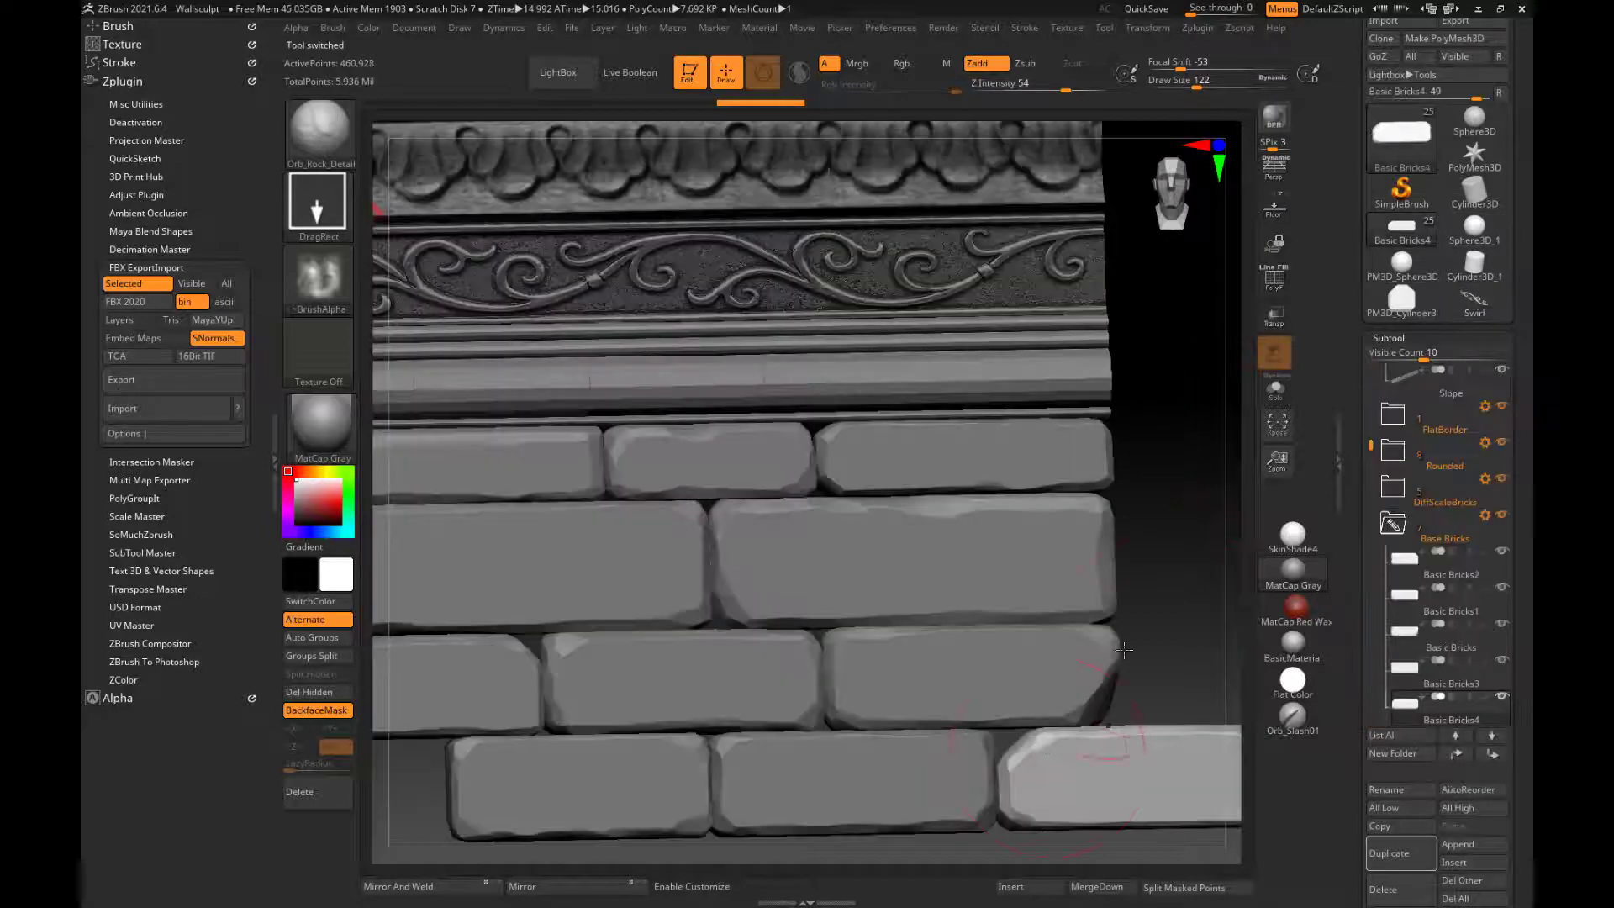
pyautogui.press('f')
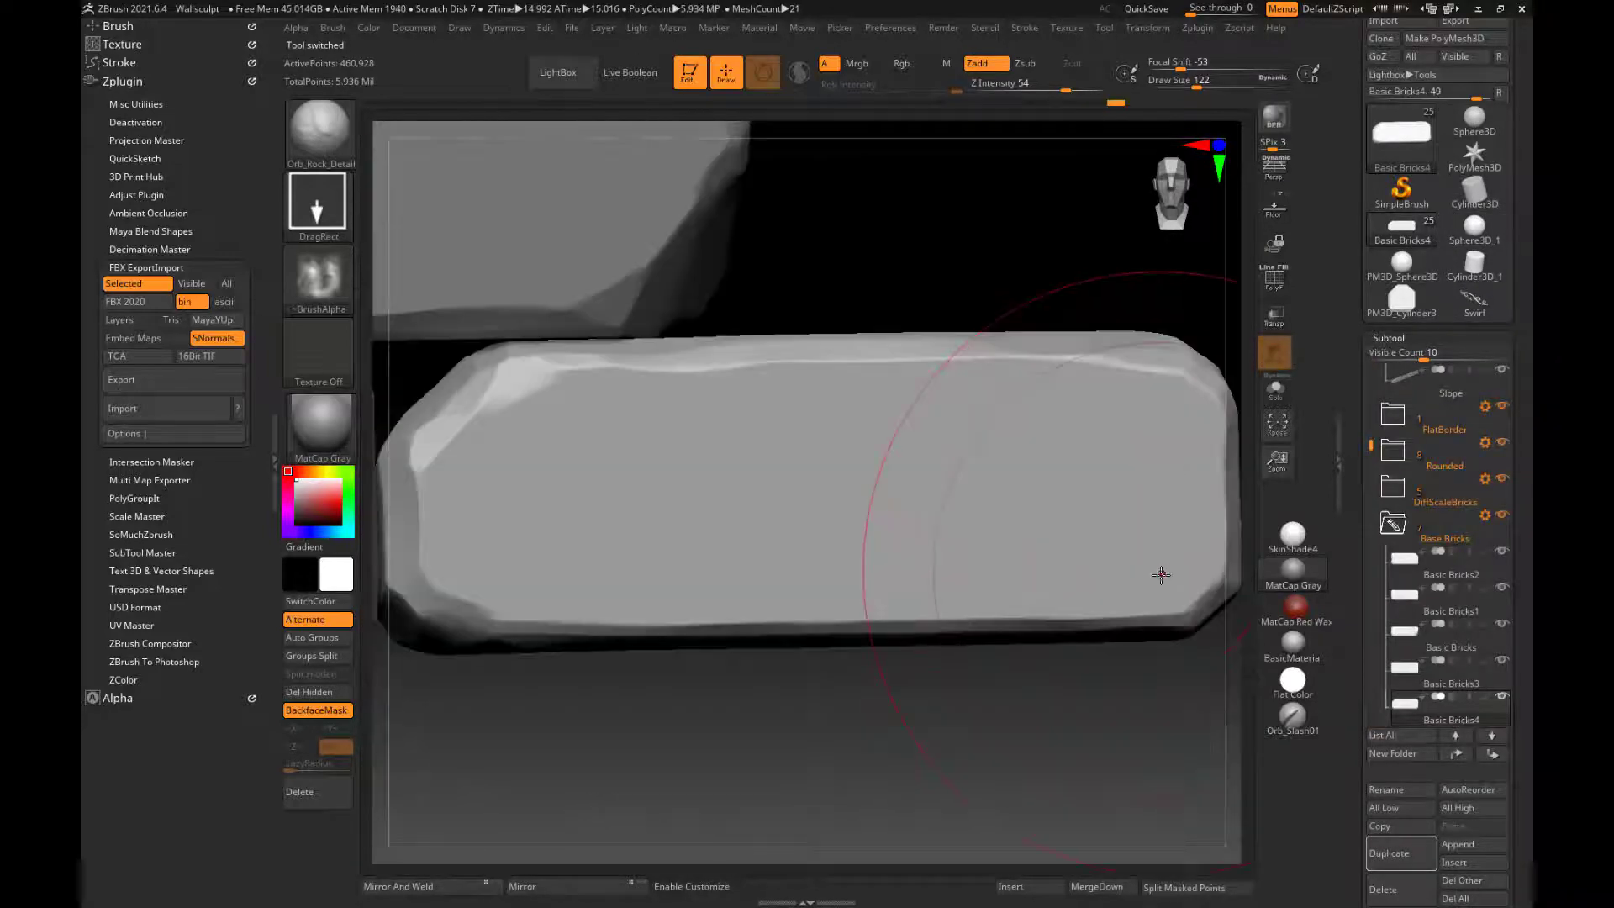
# - Insert the Swirl mesh as a new subtool below Basic Bricks4 in the wall sculpt
pyautogui.hotkey('shift', 'z')
pyautogui.hotkey('shift', 'z')
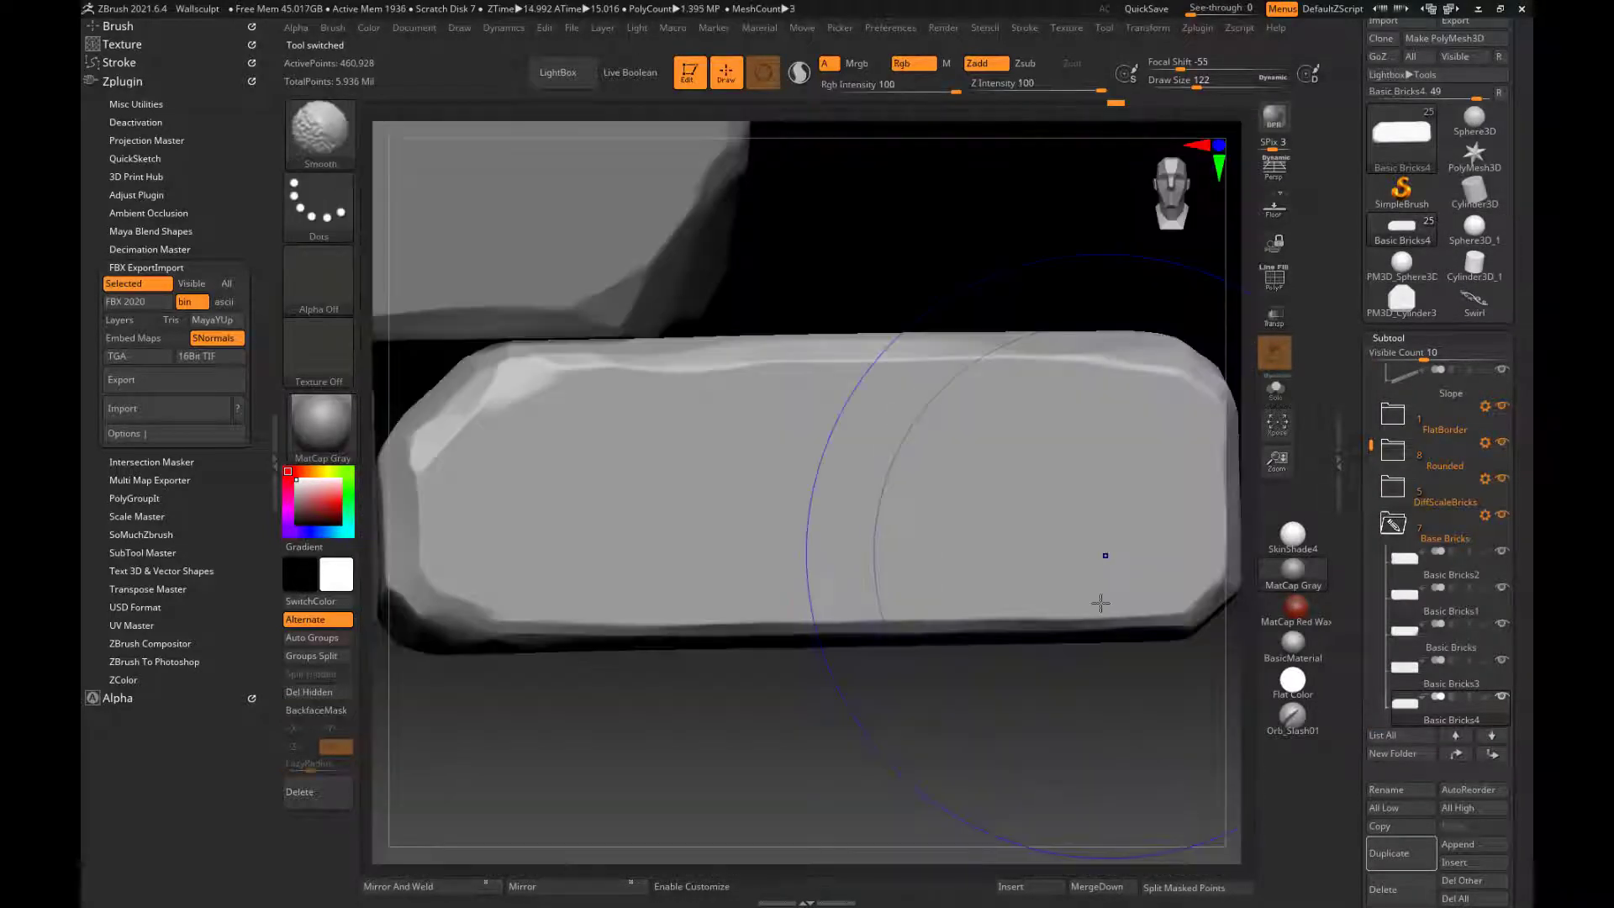
pyautogui.keyDown('alt'); pyautogui.moveTo(1057, 738); pyautogui.dragTo(967, 378); pyautogui.keyUp('alt')
pyautogui.keyDown('alt'); pyautogui.moveTo(1143, 442); pyautogui.dragTo(1127, 494); pyautogui.keyUp('alt')
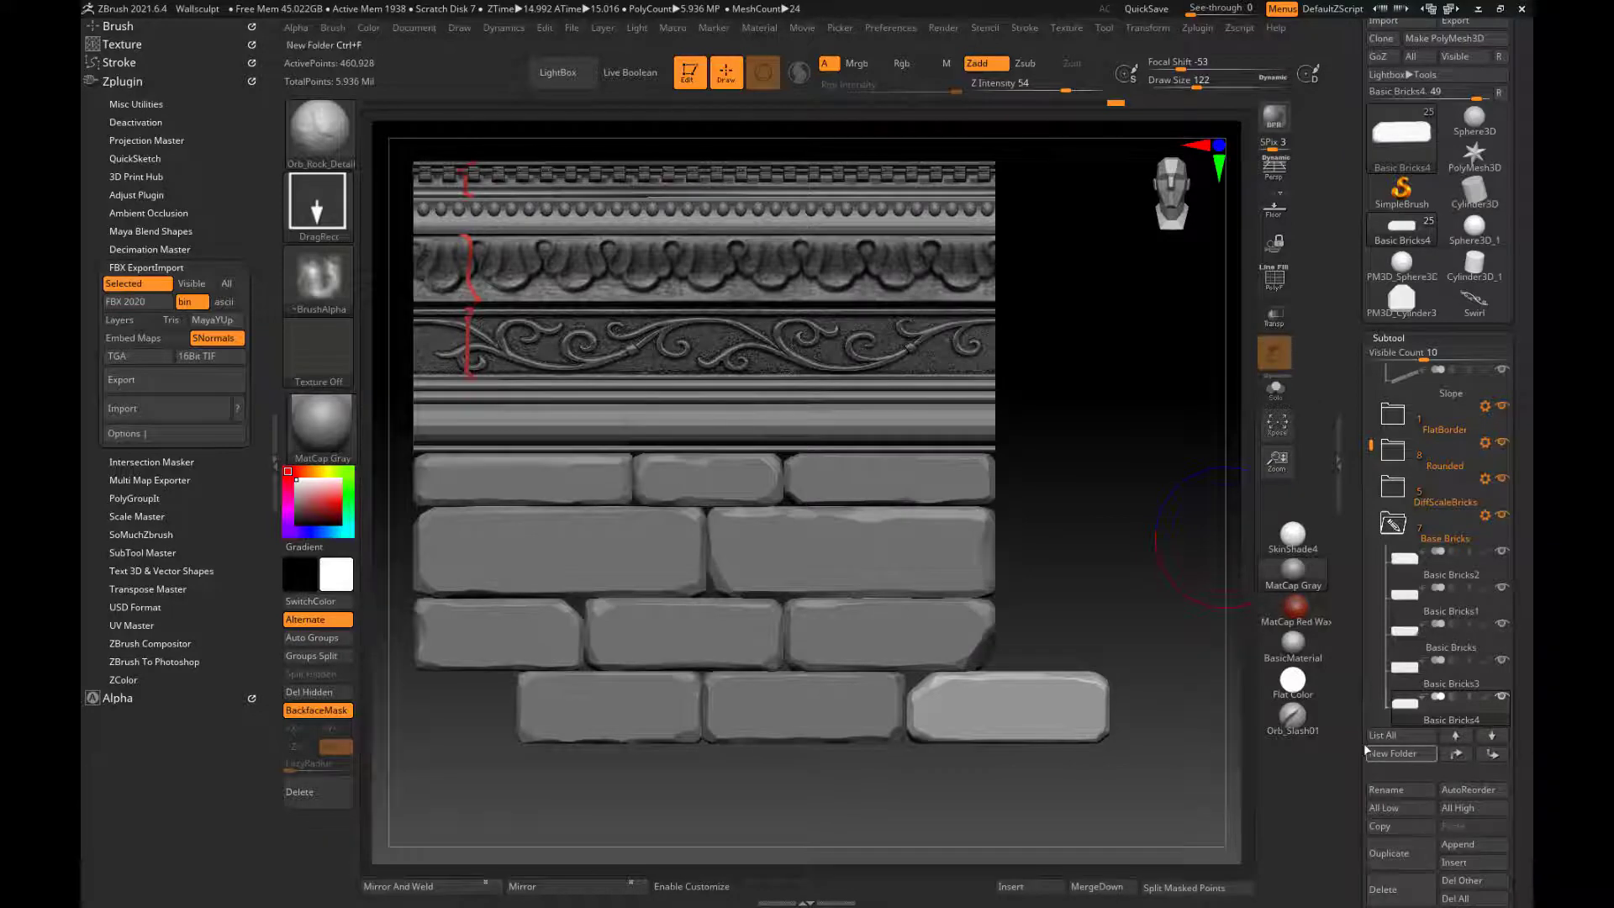
pyautogui.moveTo(1354, 745); pyautogui.dragTo(1343, 597)
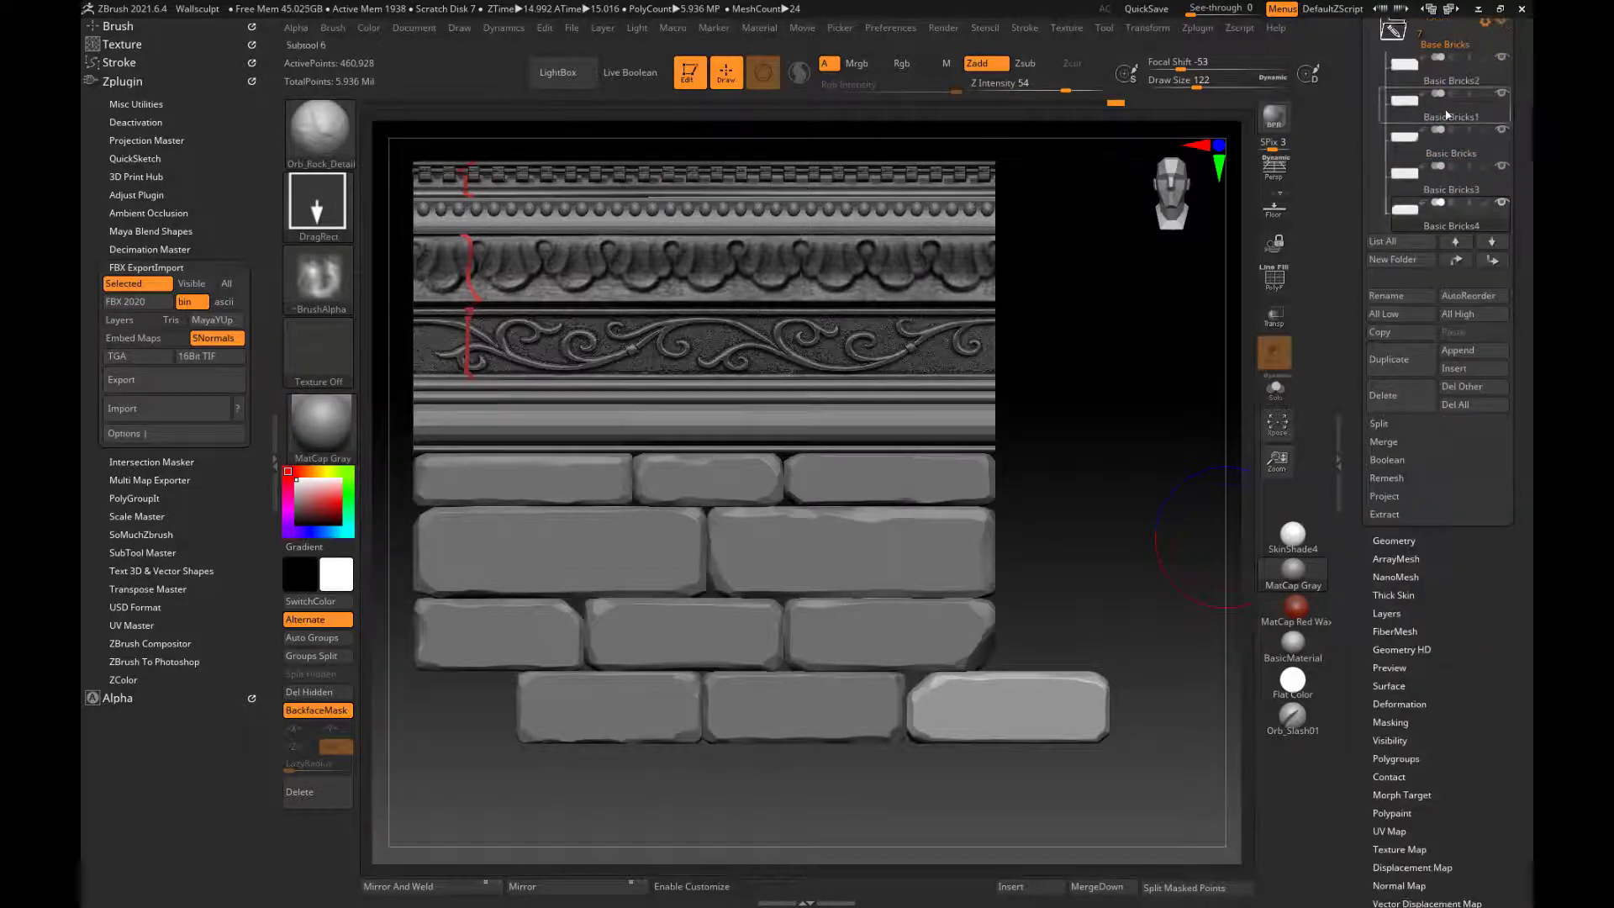
pyautogui.click(1491, 371)
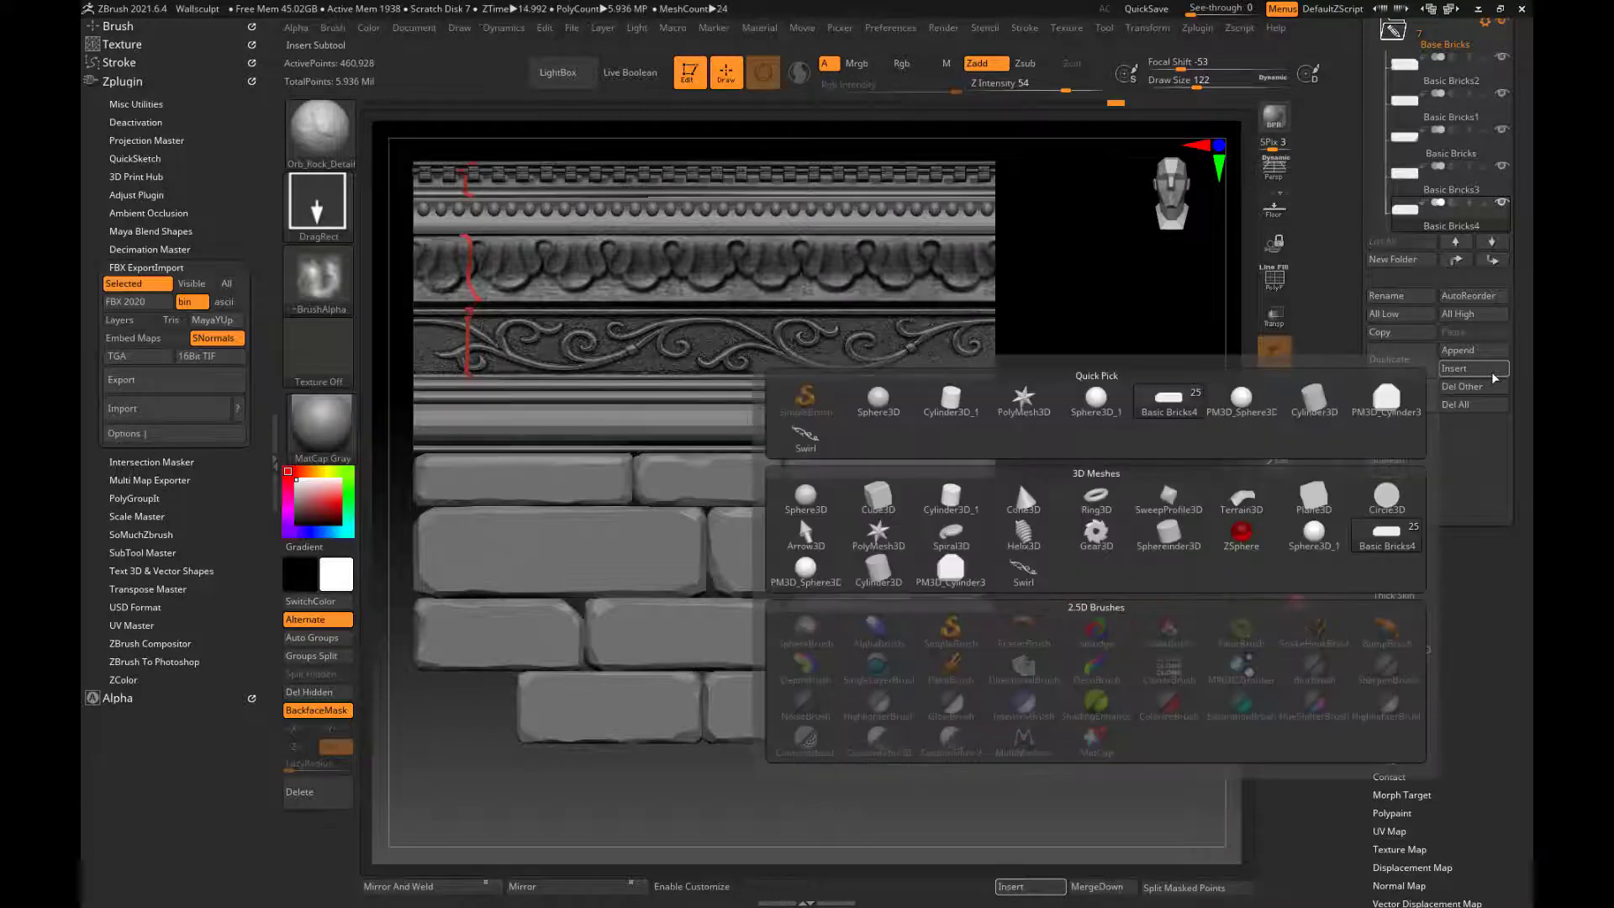
pyautogui.click(1476, 368)
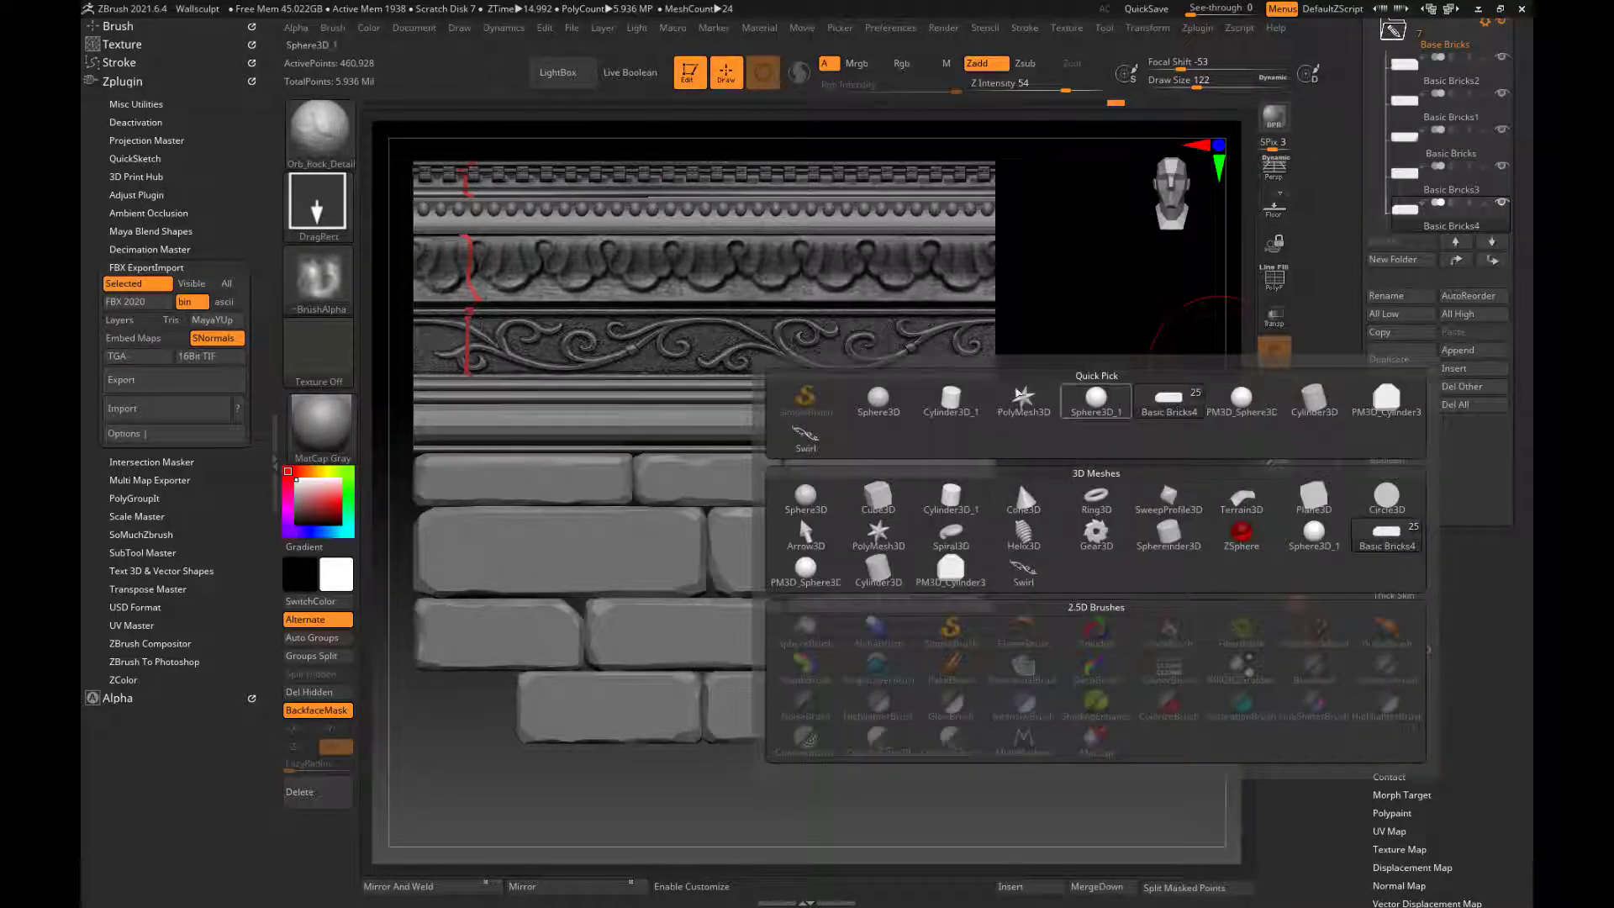
pyautogui.moveTo(802, 437)
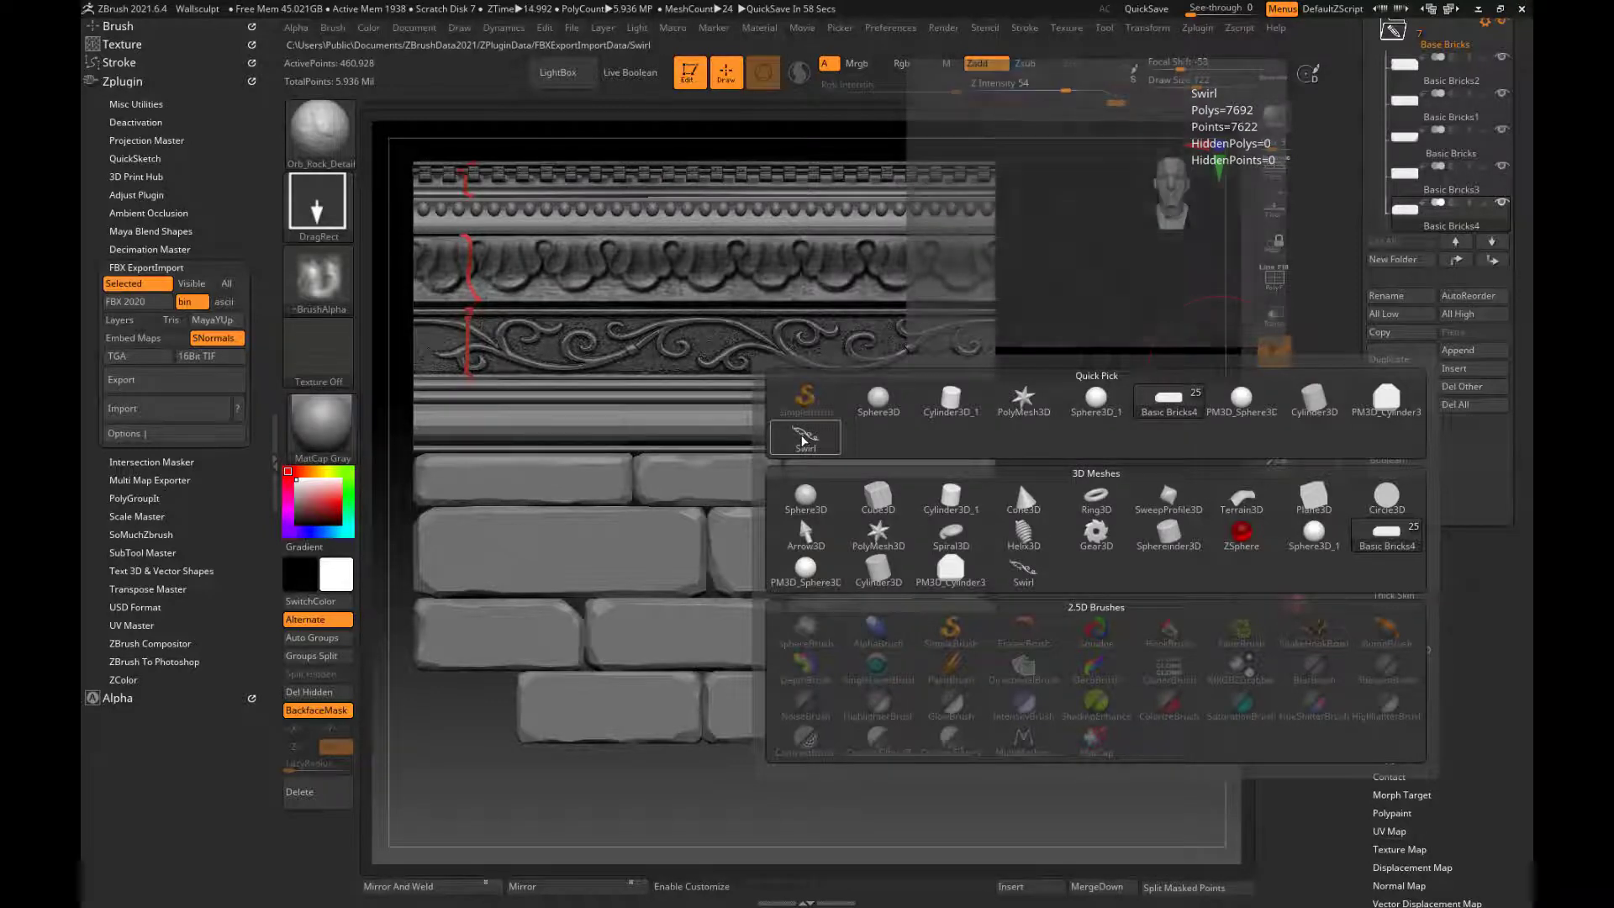
pyautogui.click(803, 438)
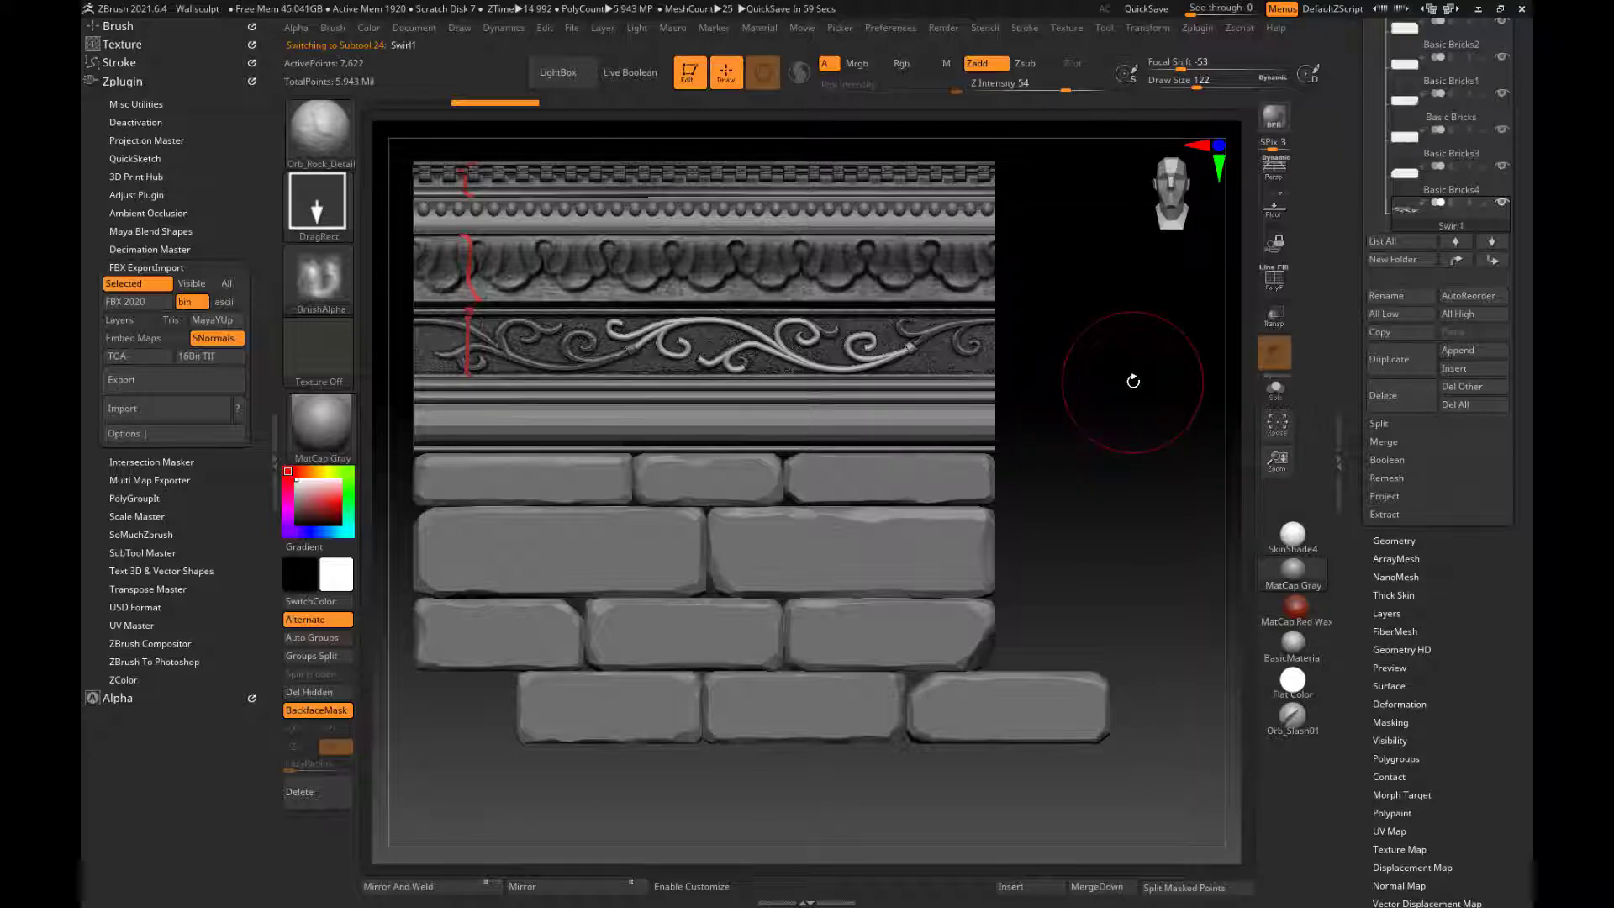
# - Try to subdivide the inserted Swirl ornament twice with smoothing
pyautogui.moveTo(1127, 379); pyautogui.dragTo(987, 376)
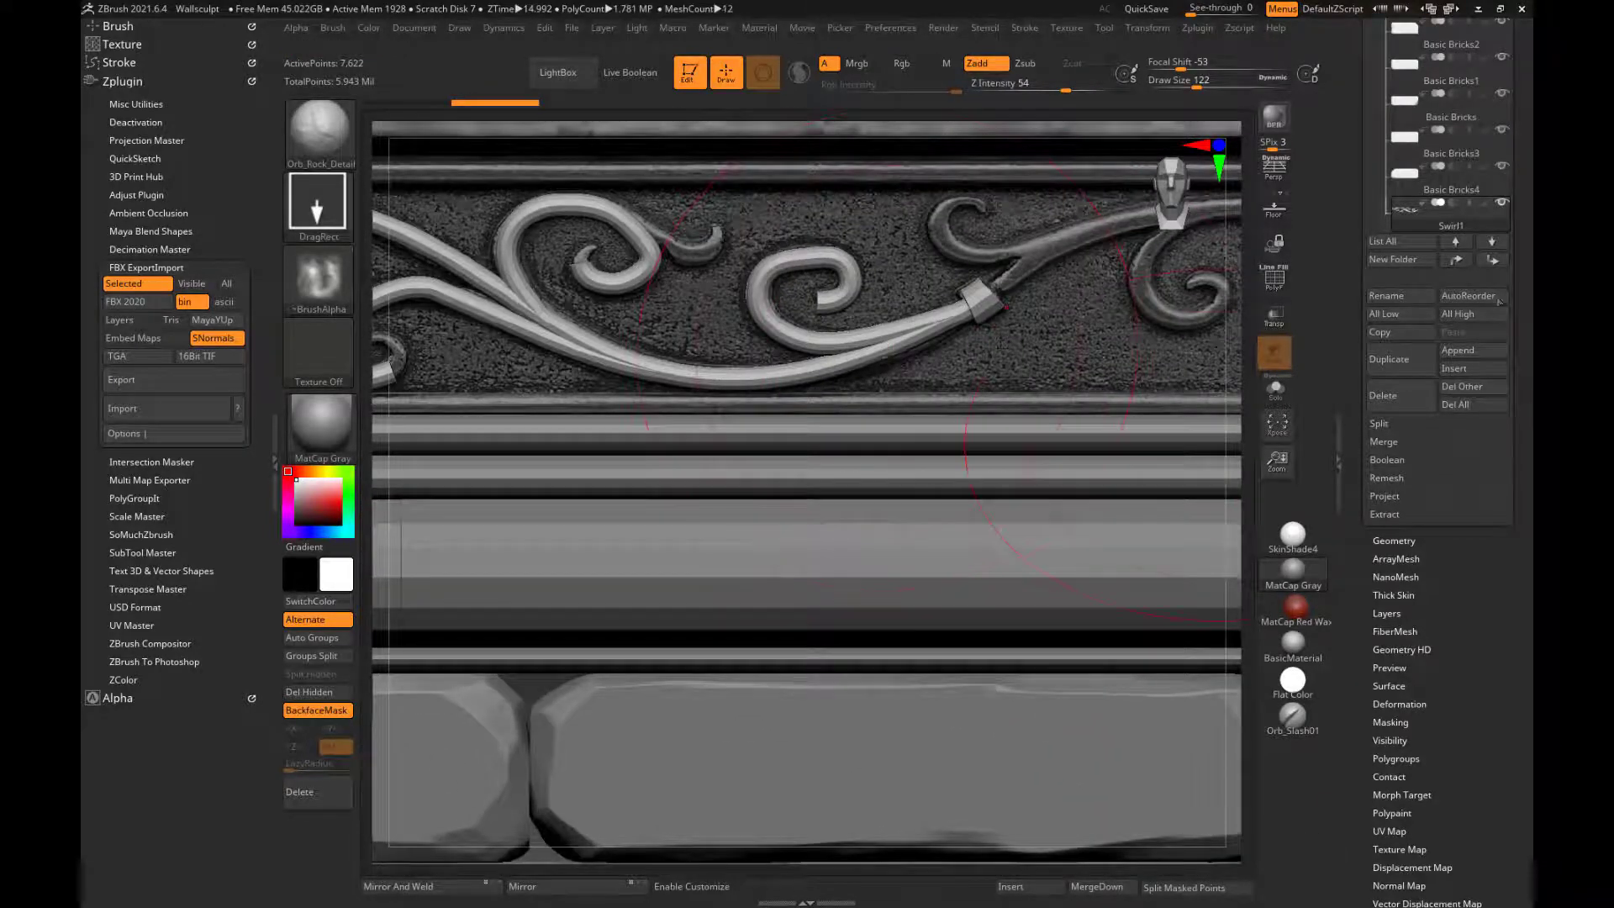
pyautogui.click(1397, 540)
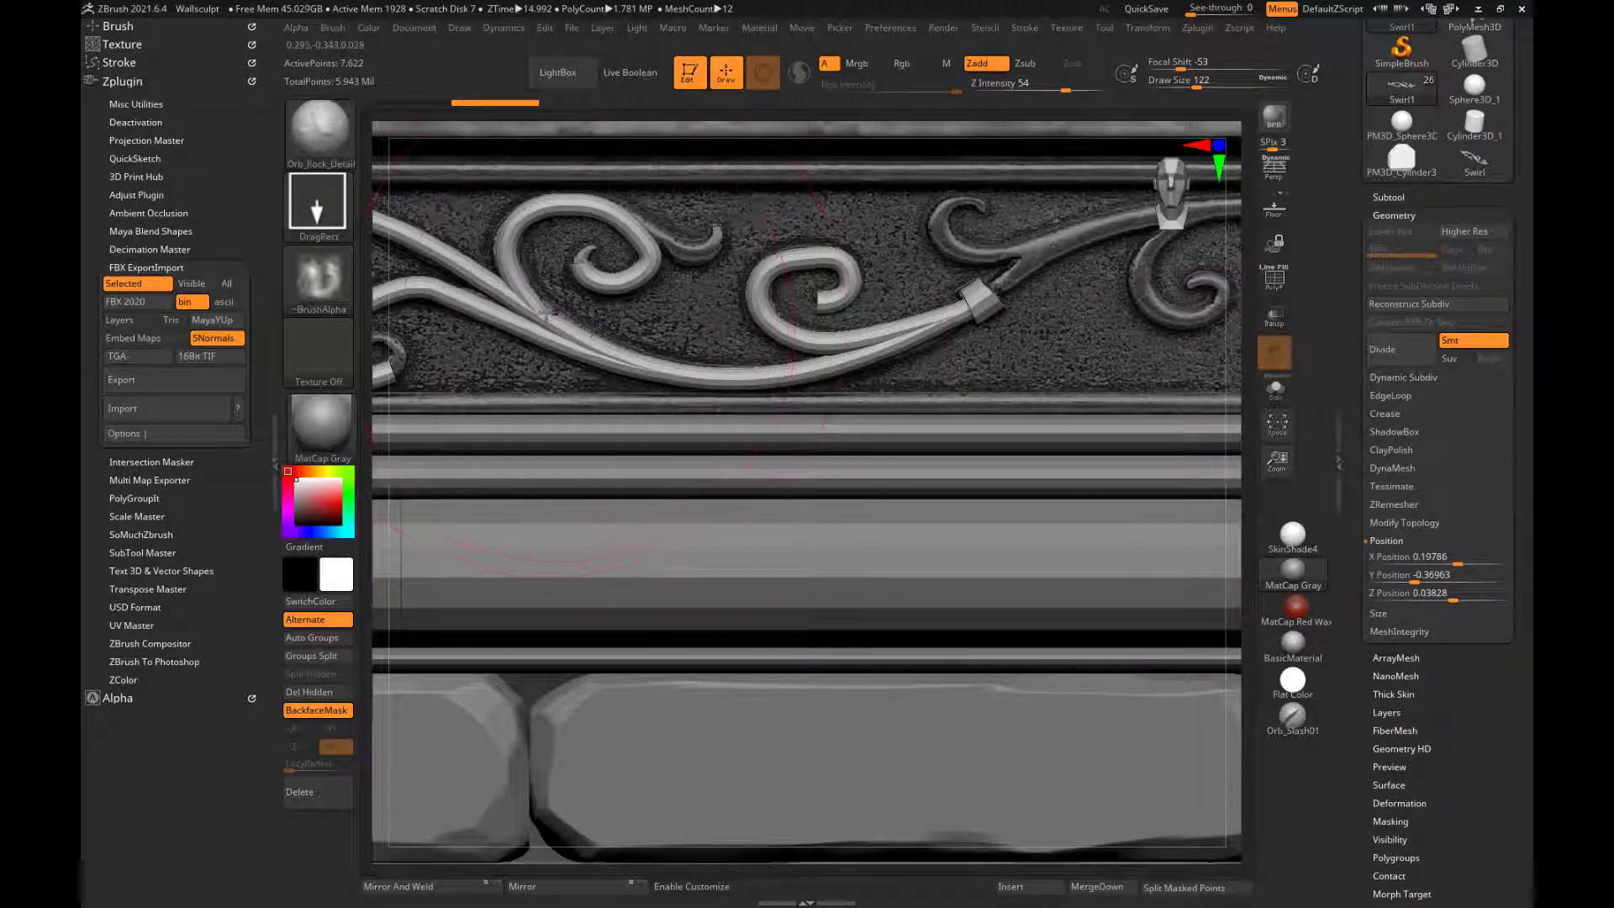
pyautogui.click(1404, 353)
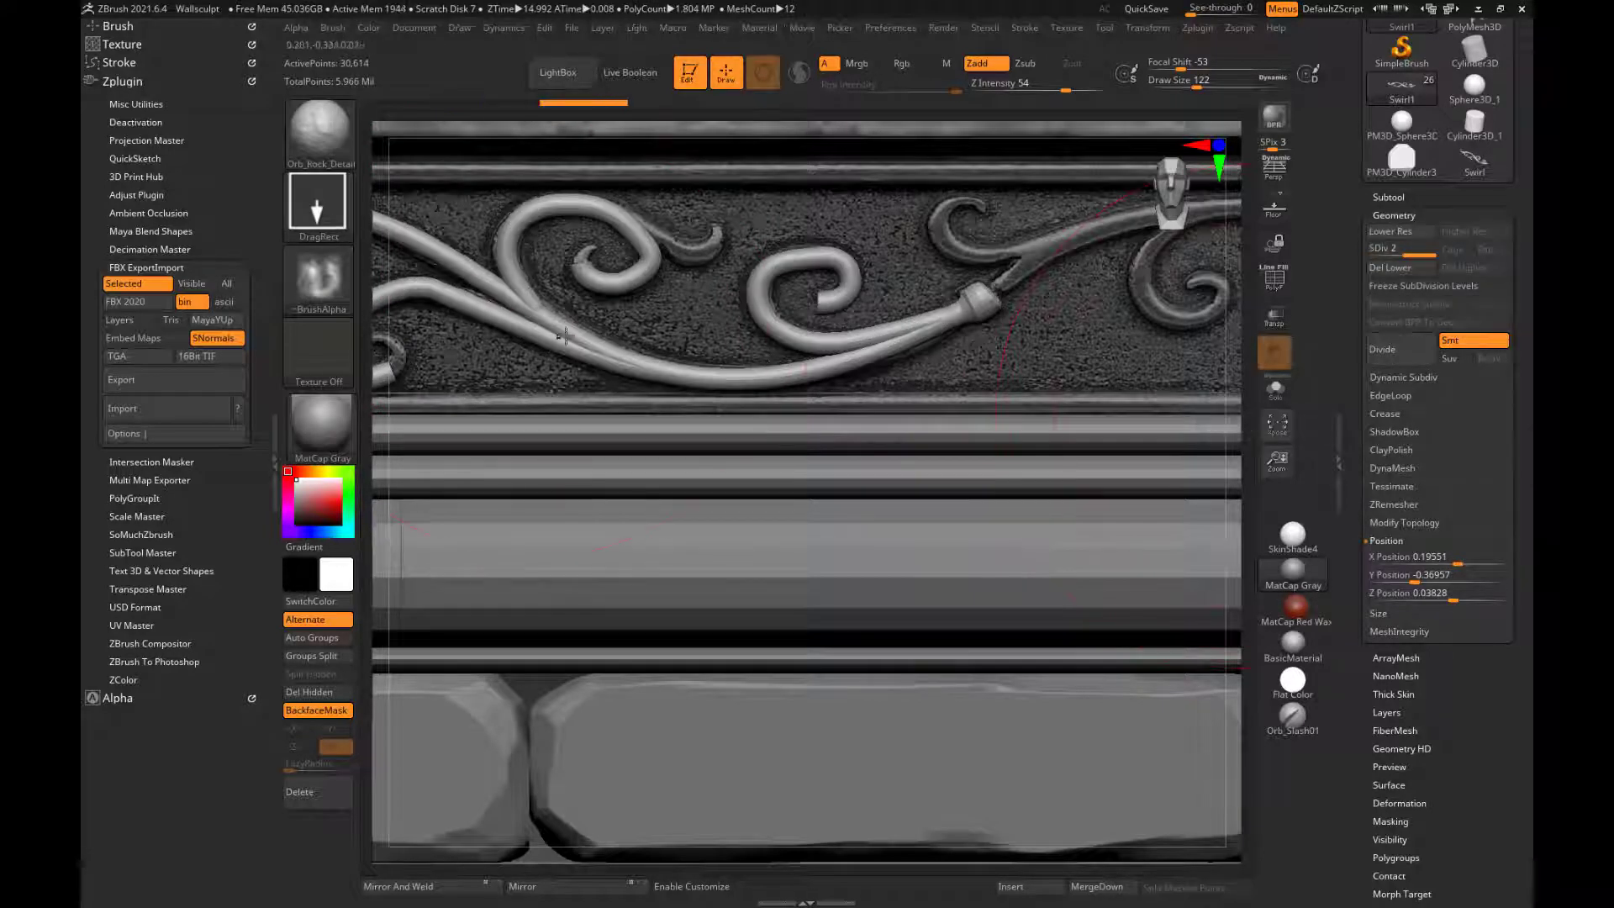
pyautogui.hotkey('shift', 'd')
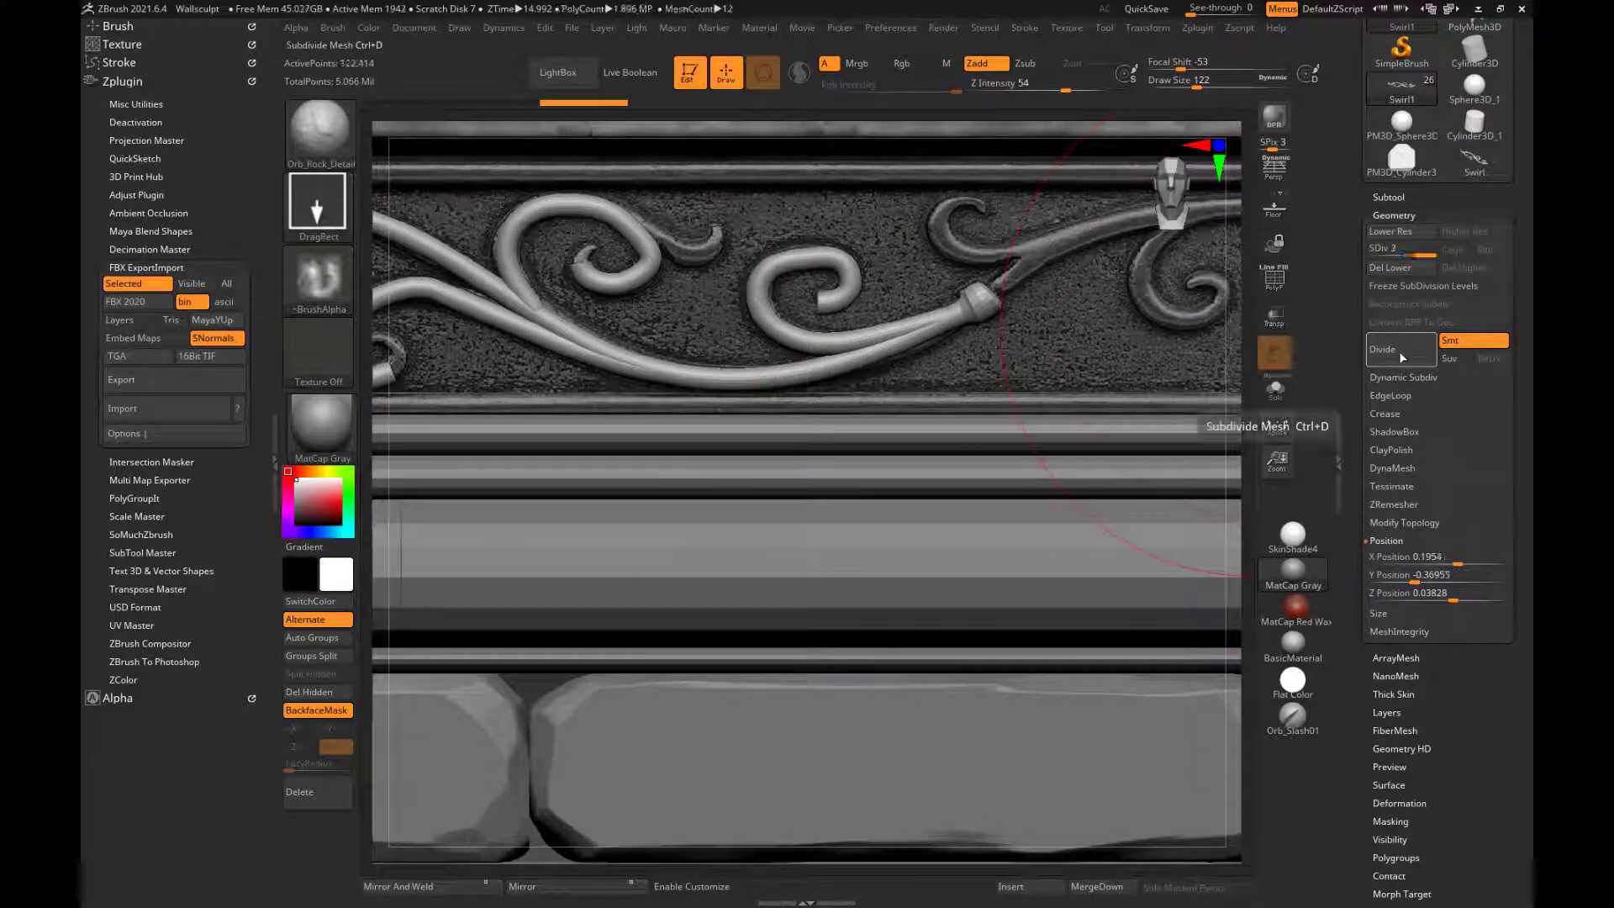
pyautogui.press('ctrl')
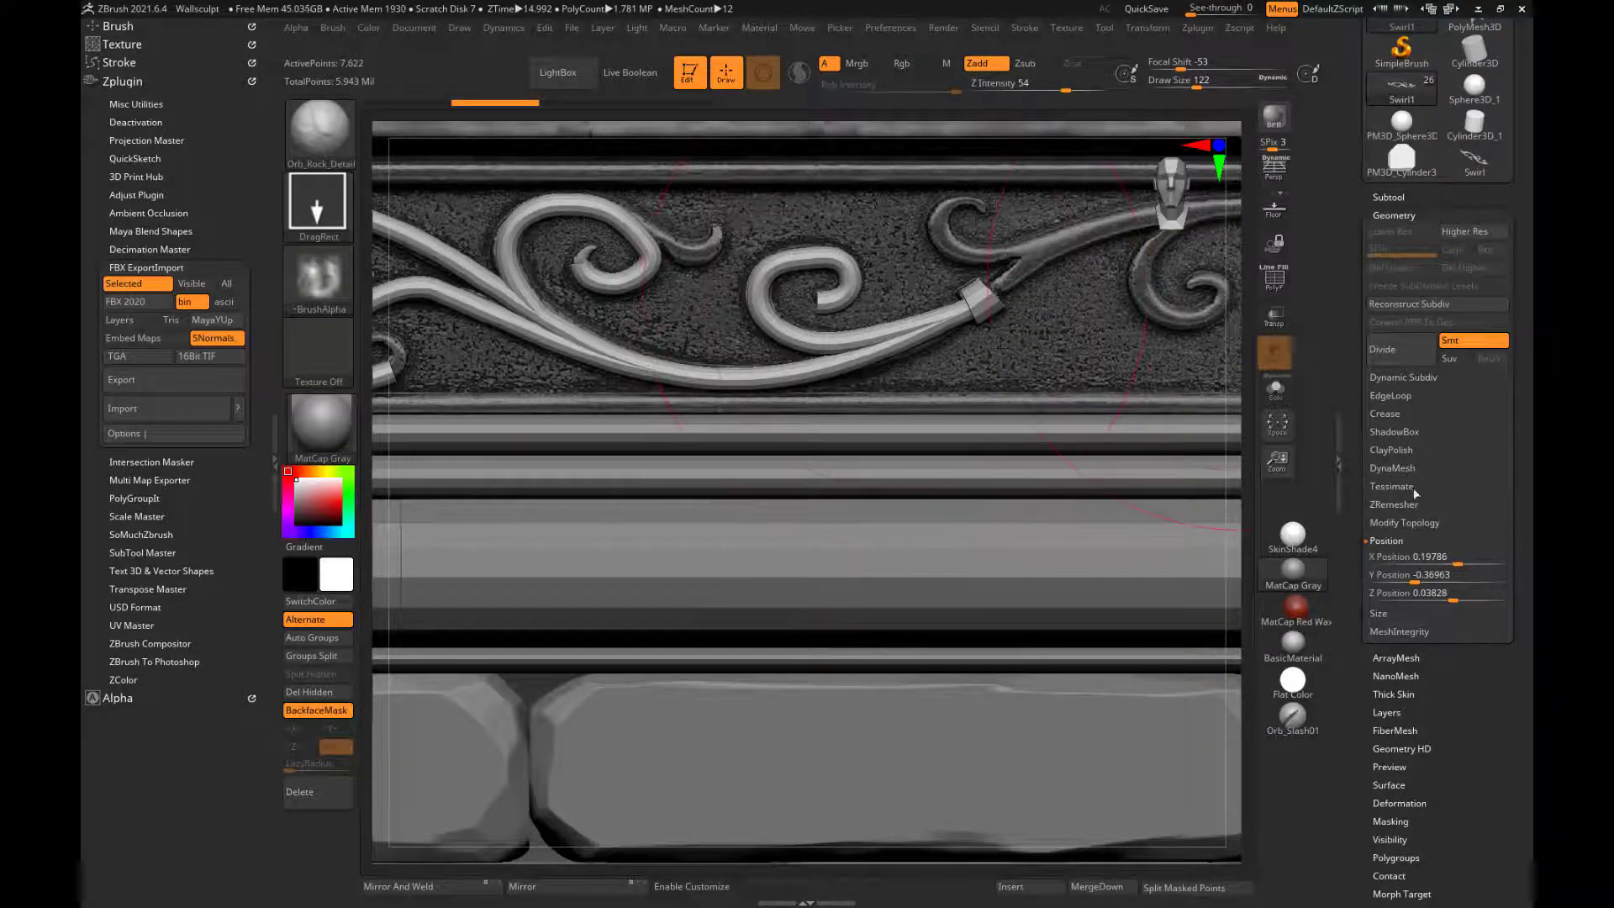
# - Turn on the polyframe to show the Swirl ornament's polygroups and isolate the ornament in Solo mode
pyautogui.scroll(-5, 1495, 724)
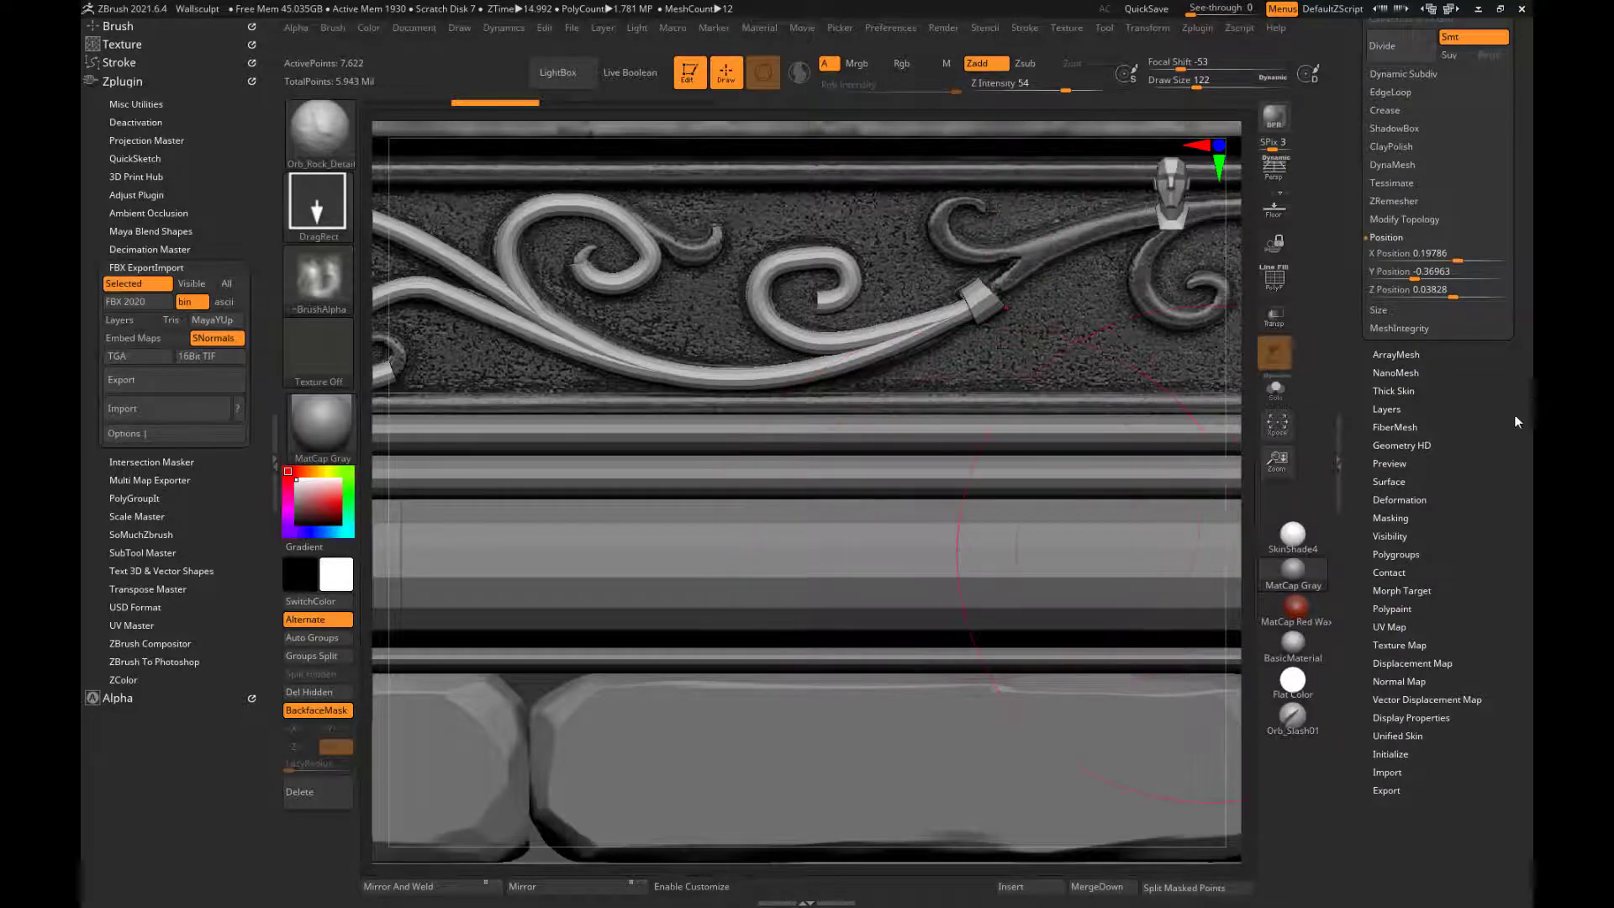
pyautogui.click(1410, 554)
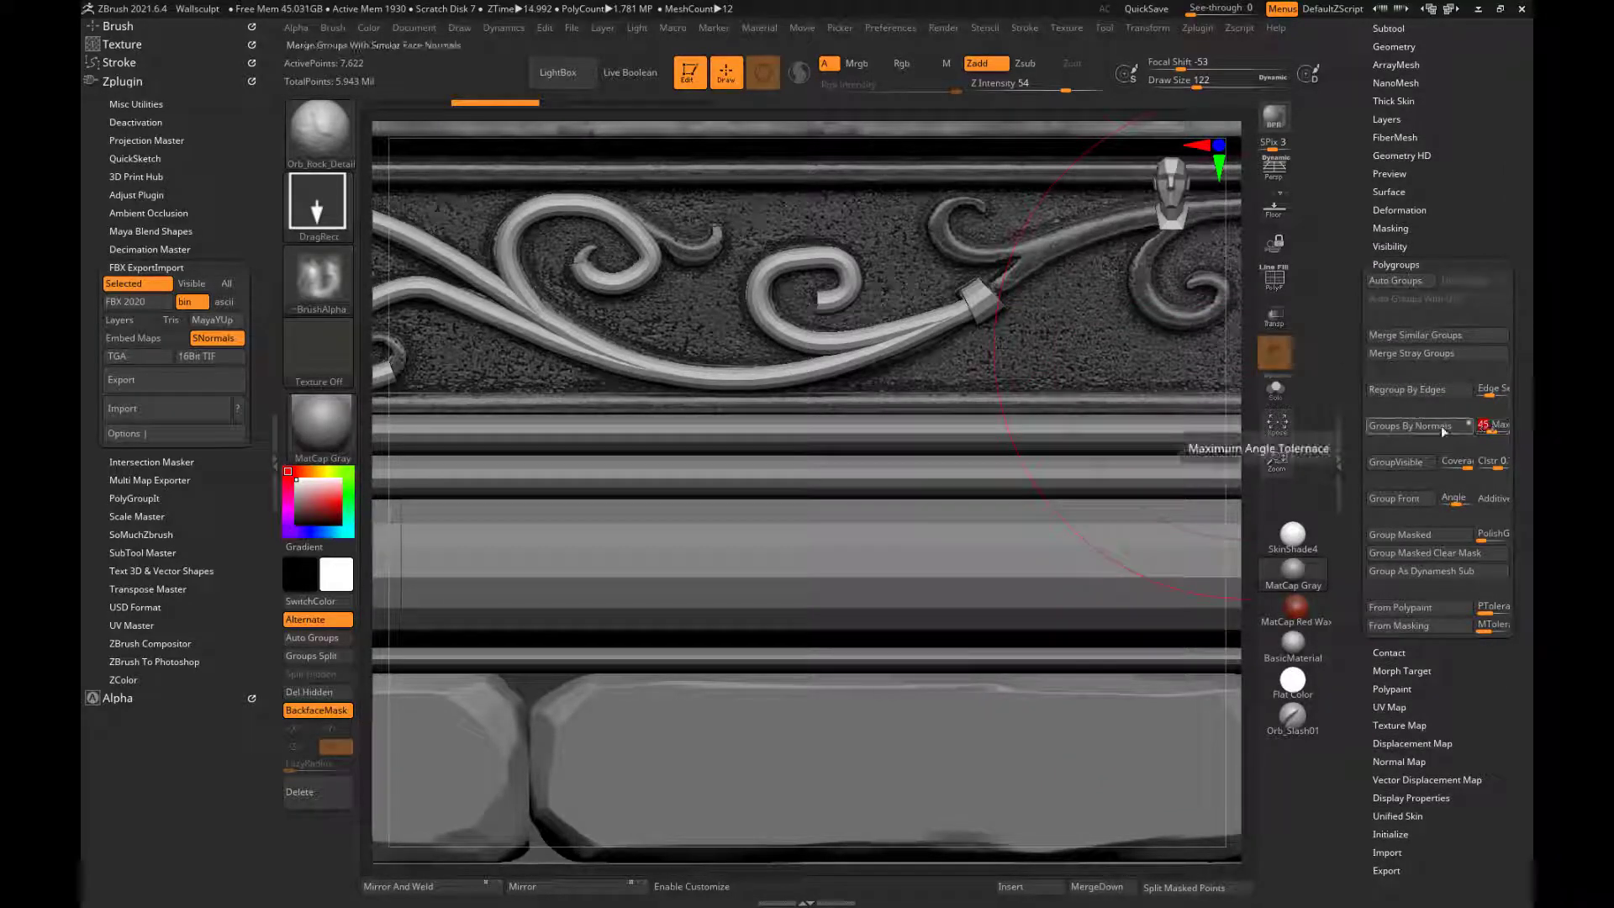
pyautogui.hotkey('shift', 'f')
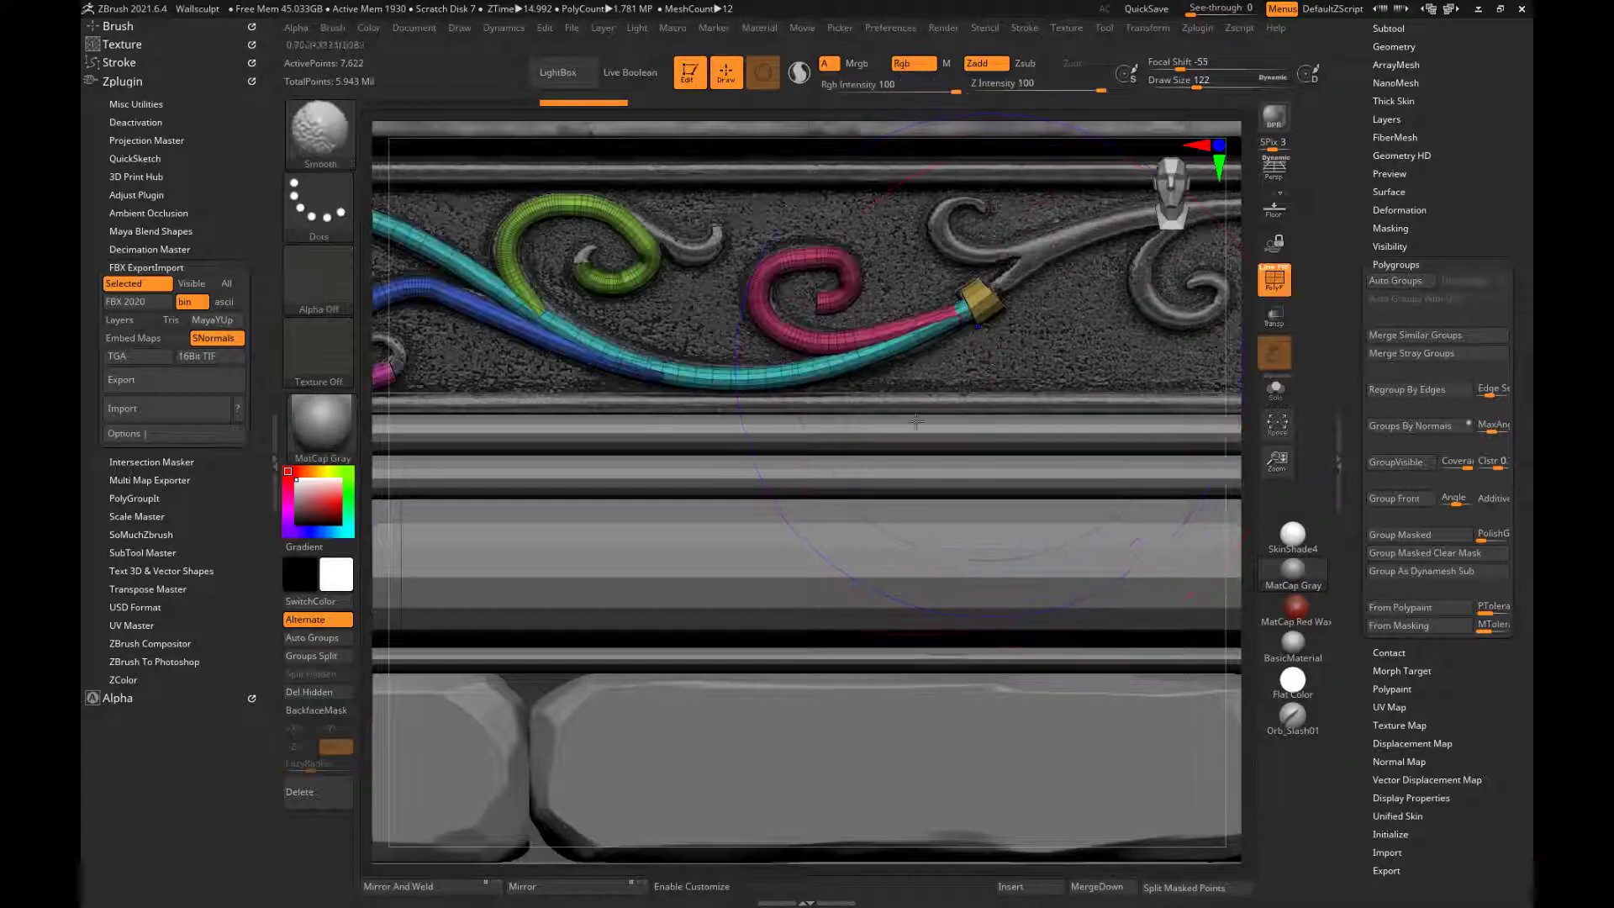
pyautogui.rightClick(930, 363)
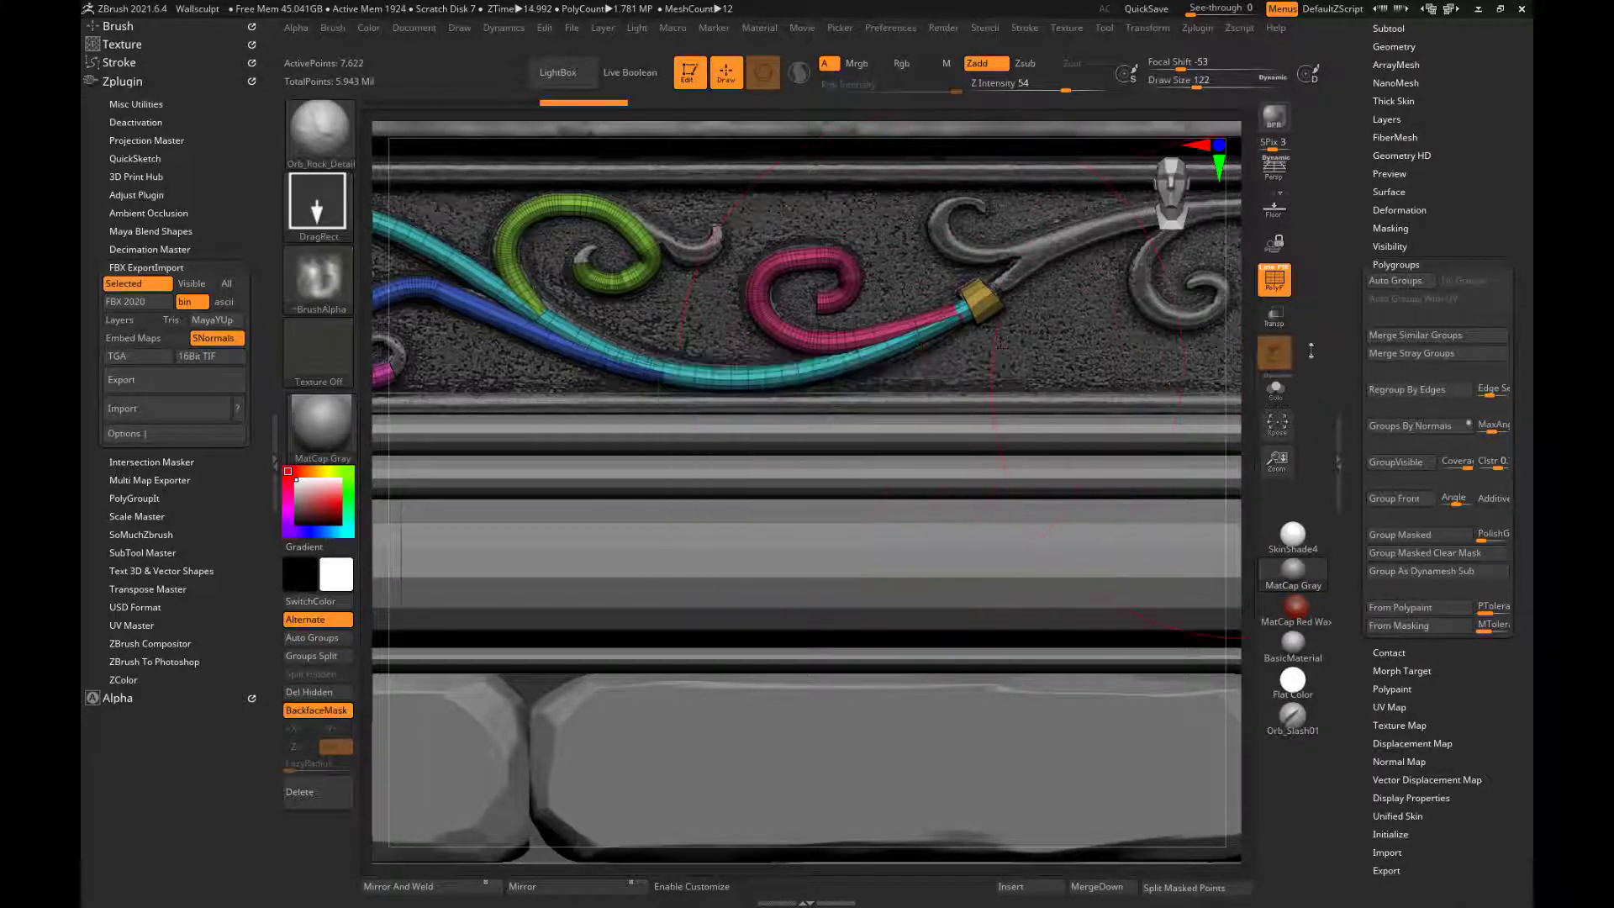
pyautogui.click(1276, 389)
pyautogui.moveTo(1054, 438); pyautogui.dragTo(1088, 462)
pyautogui.moveTo(1461, 92); pyautogui.dragTo(1459, 332)
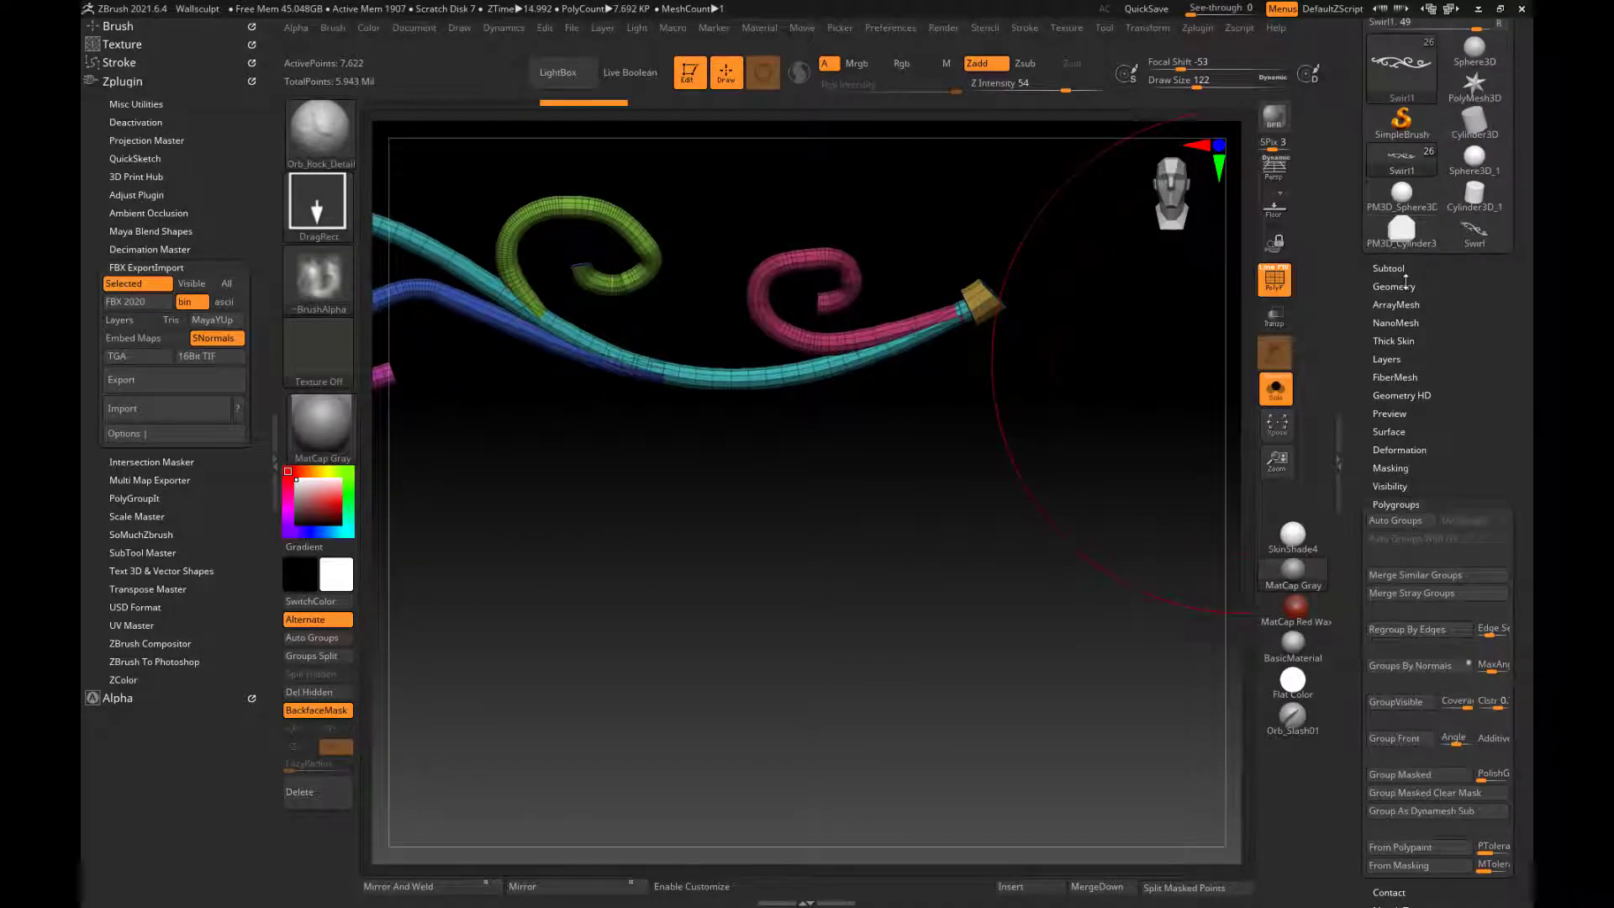
# - Crease the Swirl ornament along its polygroup borders, divide it up to subdivision level 6, and hide the polyframe
pyautogui.click(1402, 286)
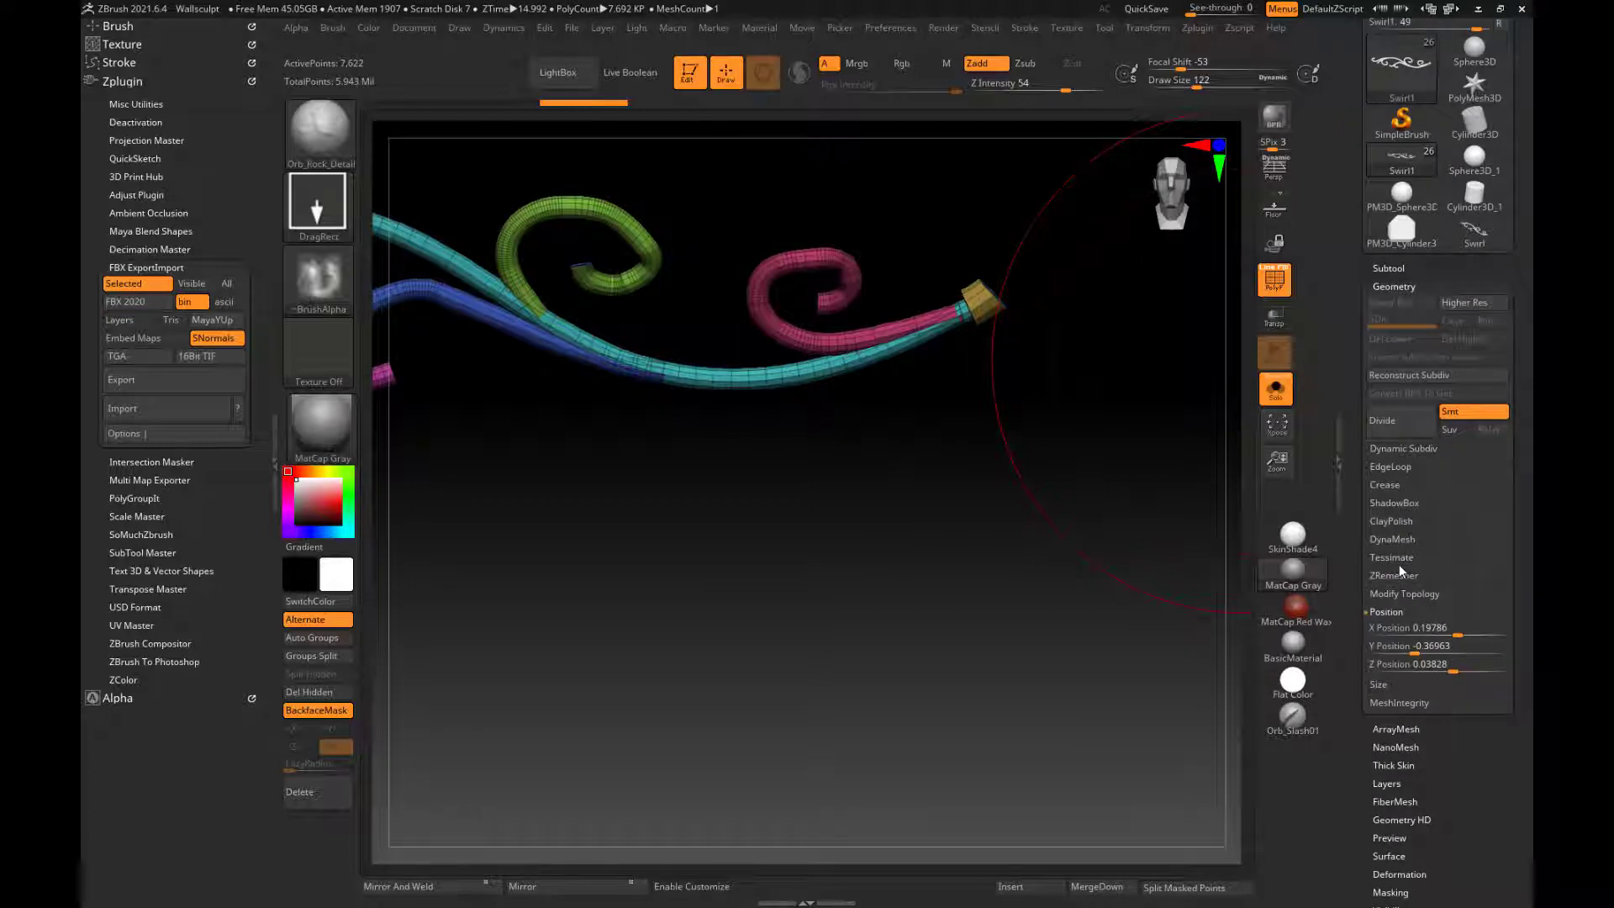
pyautogui.click(1403, 484)
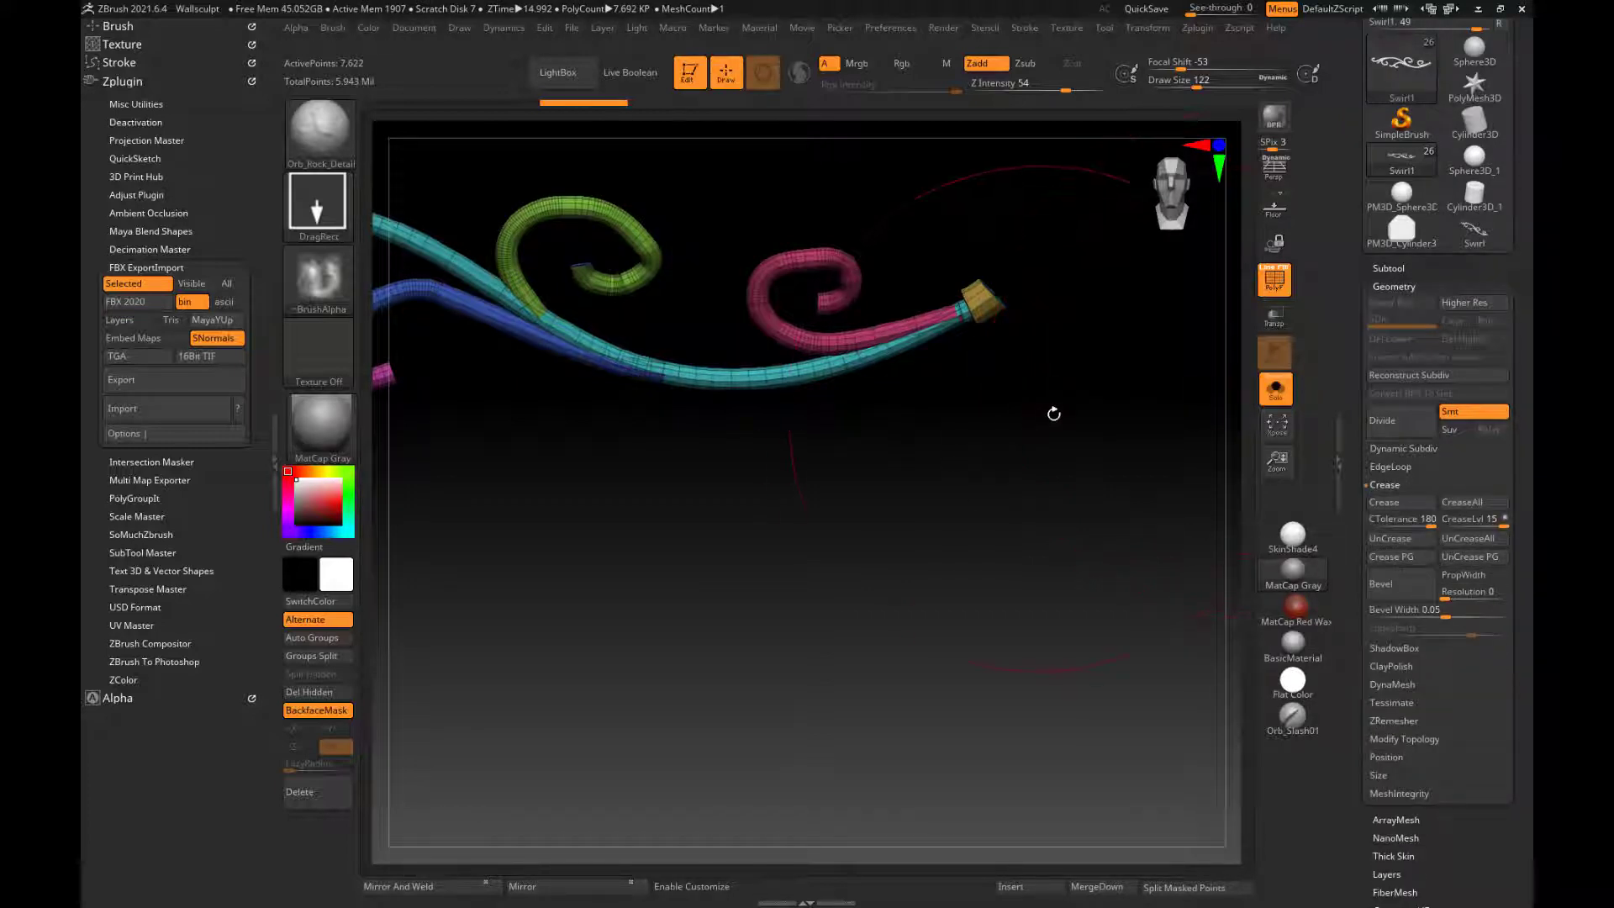
pyautogui.click(1391, 420)
pyautogui.click(1392, 427)
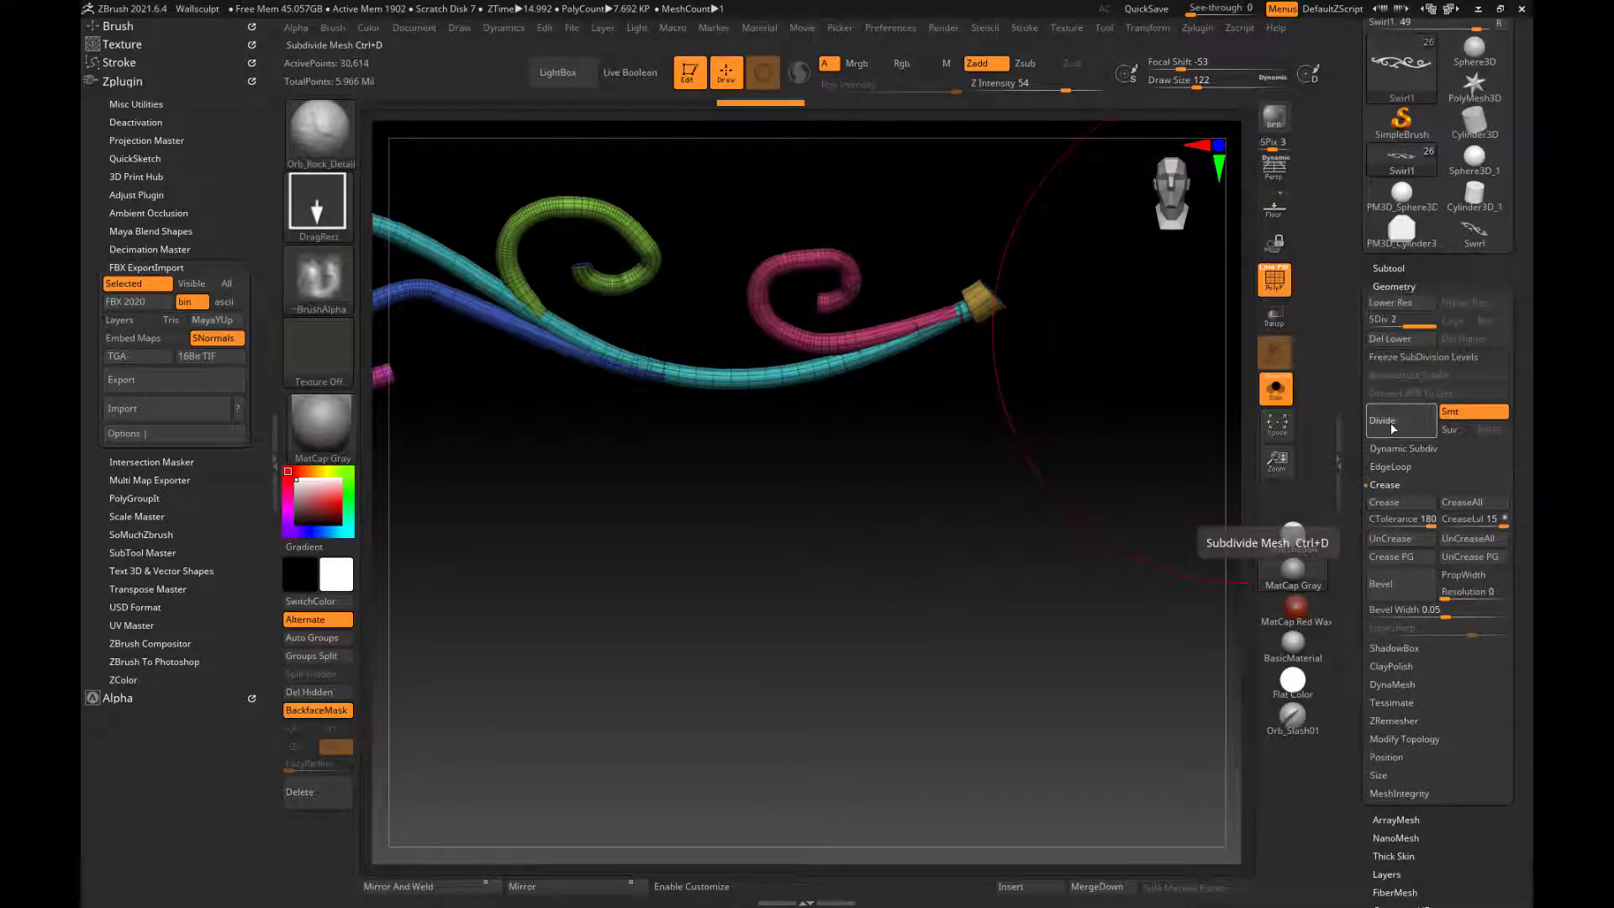
pyautogui.click(1392, 427)
pyautogui.click(1392, 427)
pyautogui.click(1392, 427)
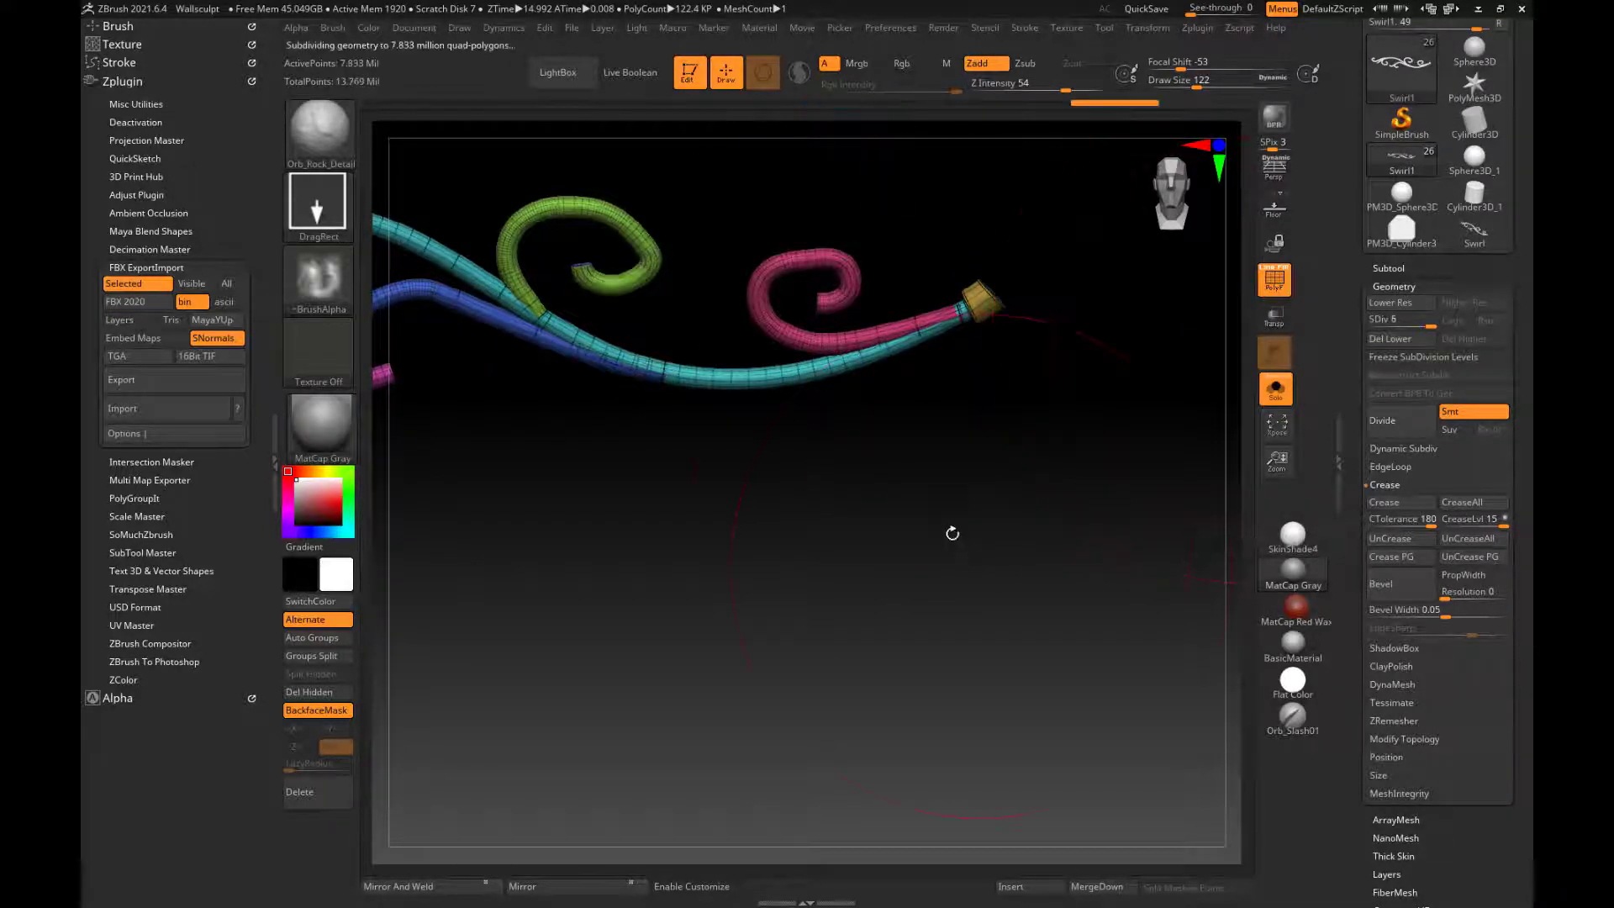
pyautogui.press('shift')
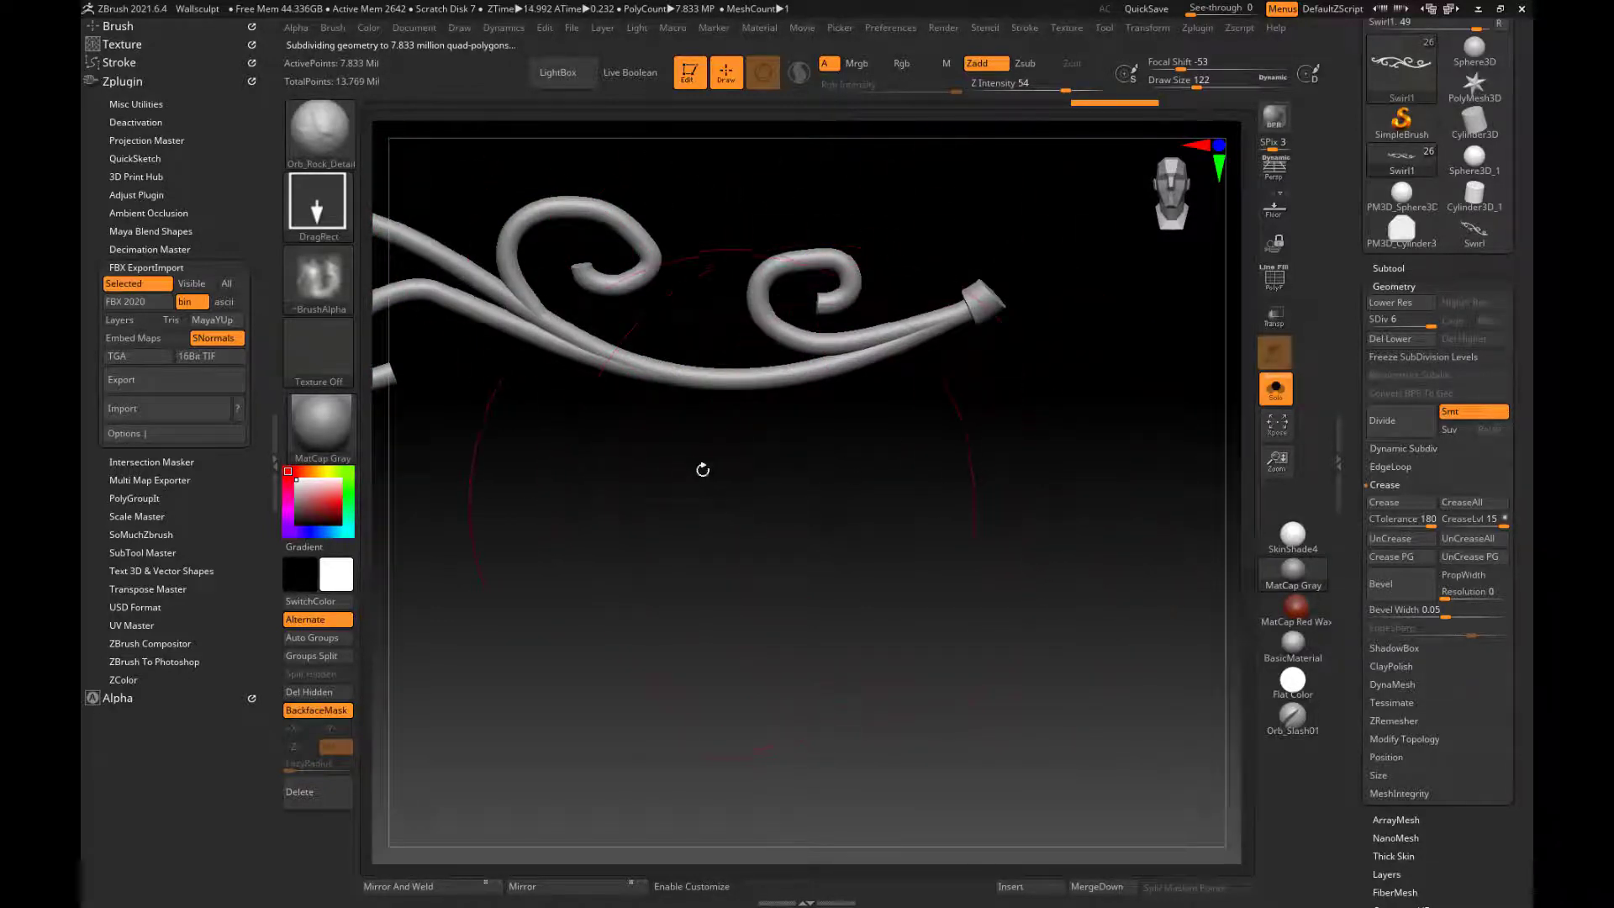
pyautogui.moveTo(703, 468); pyautogui.dragTo(824, 494)
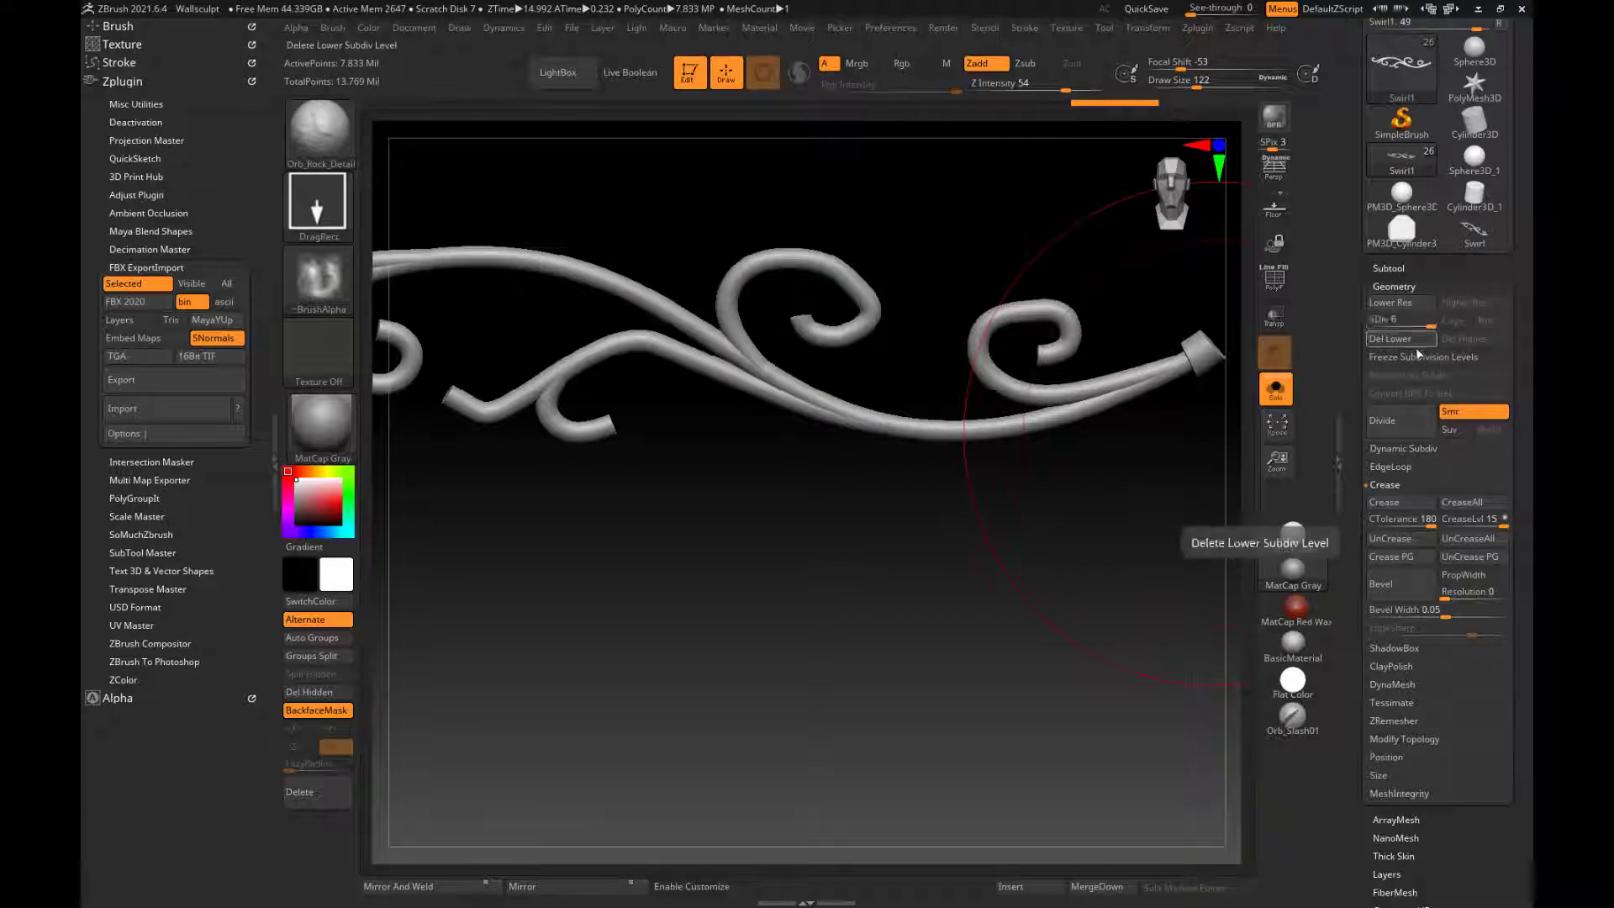
# - Set the Swirl ornament to subdivision level 4 and delete its lower subdivision levels
pyautogui.moveTo(1429, 324); pyautogui.dragTo(1412, 323)
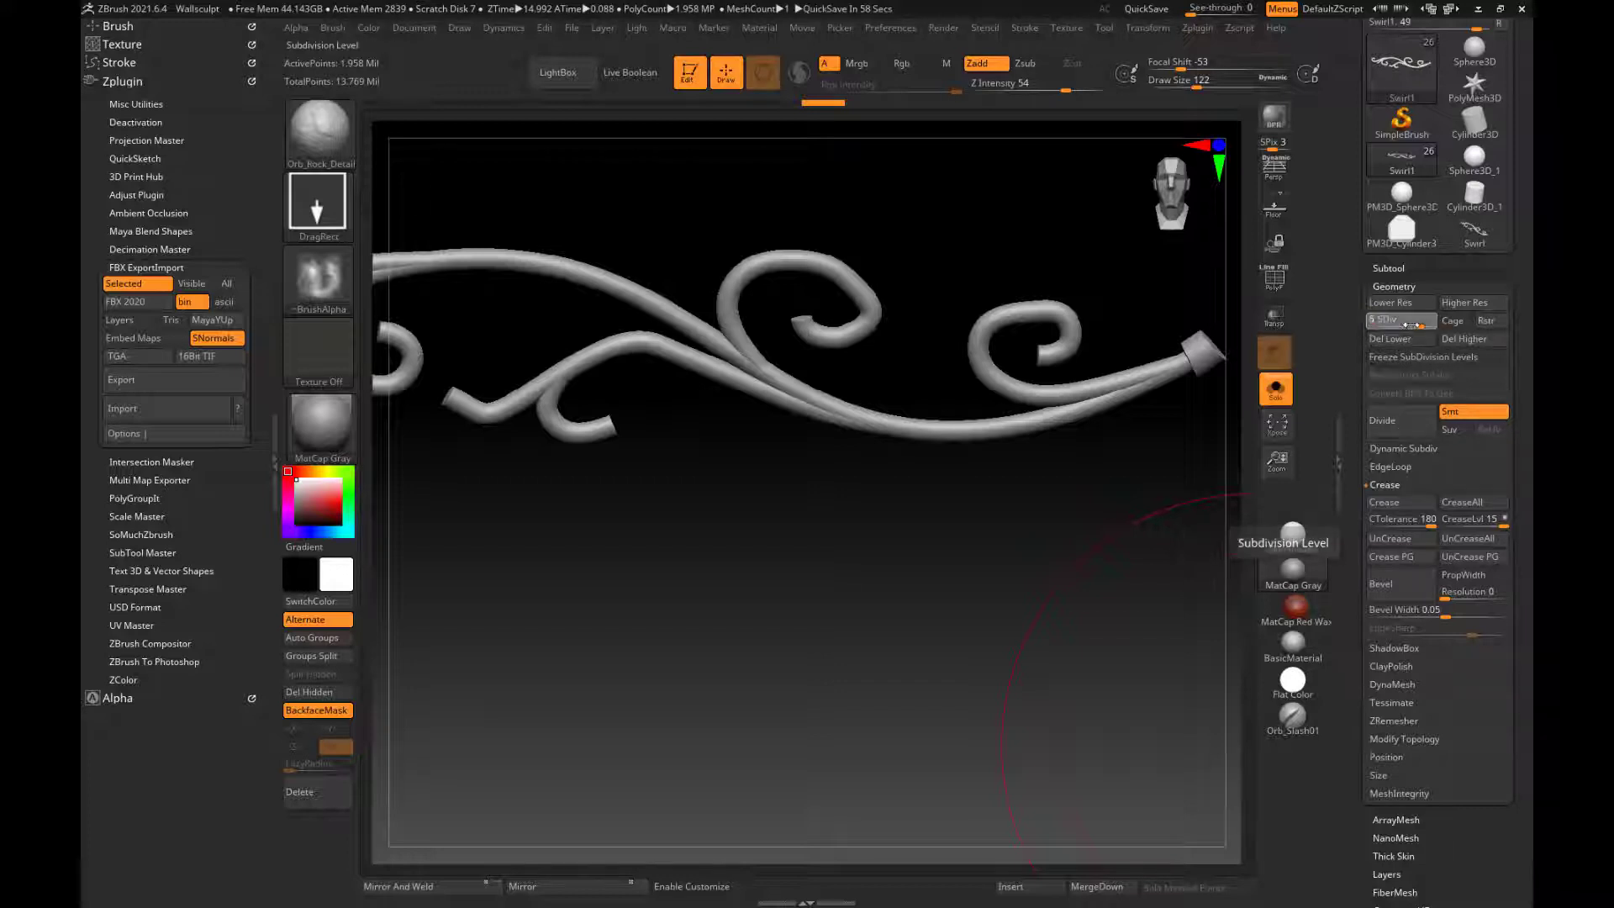
pyautogui.moveTo(1412, 324); pyautogui.dragTo(1402, 325)
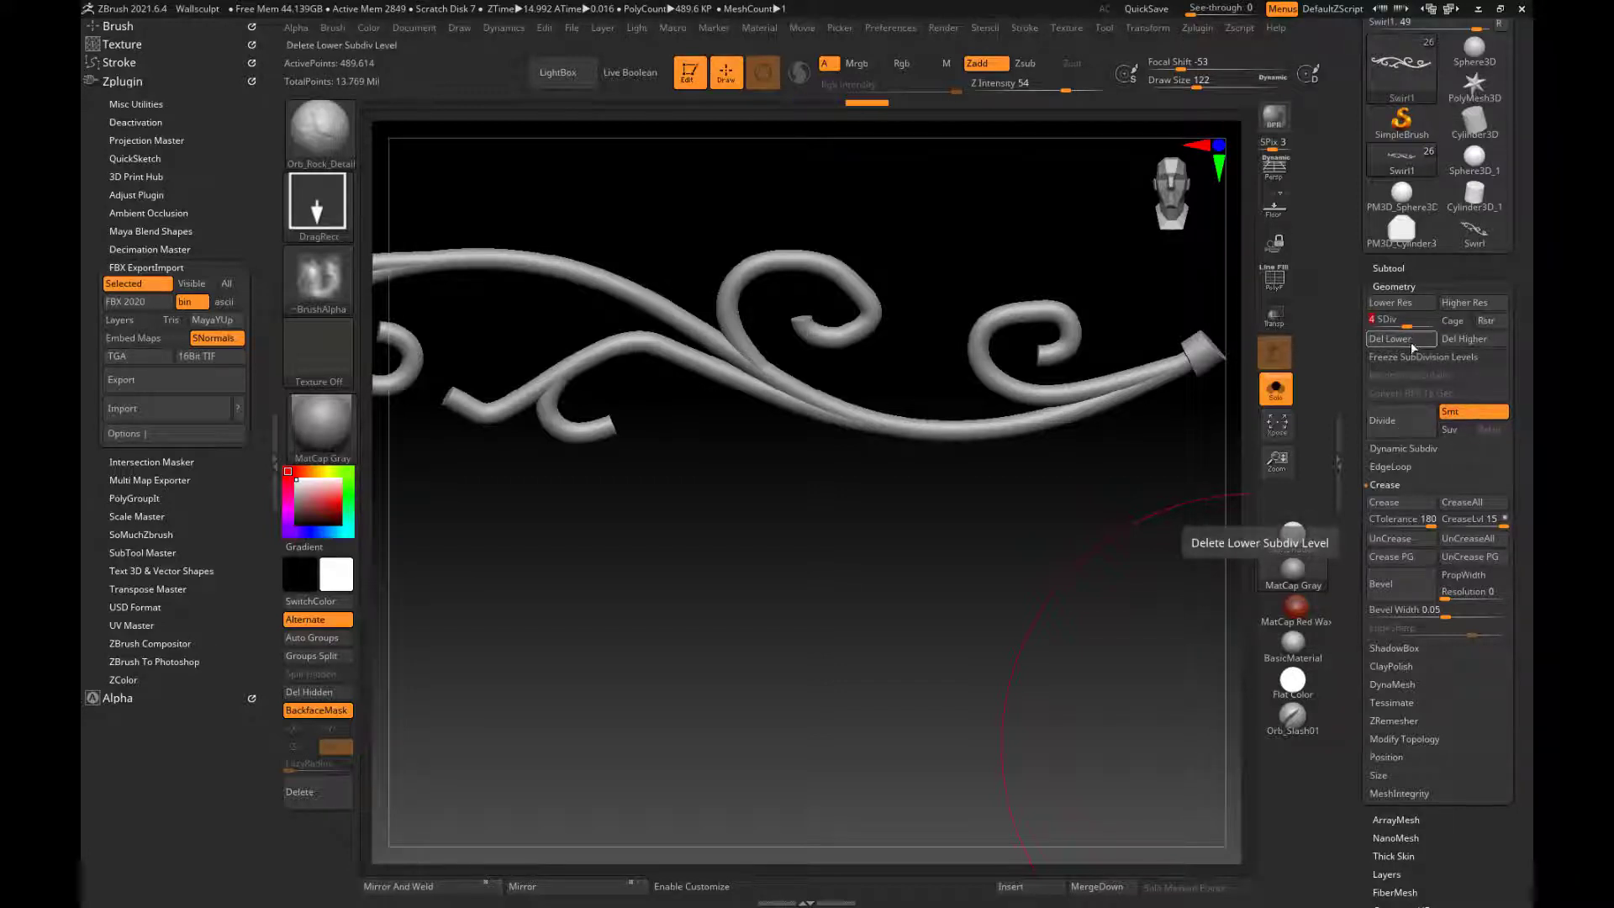
pyautogui.click(1413, 347)
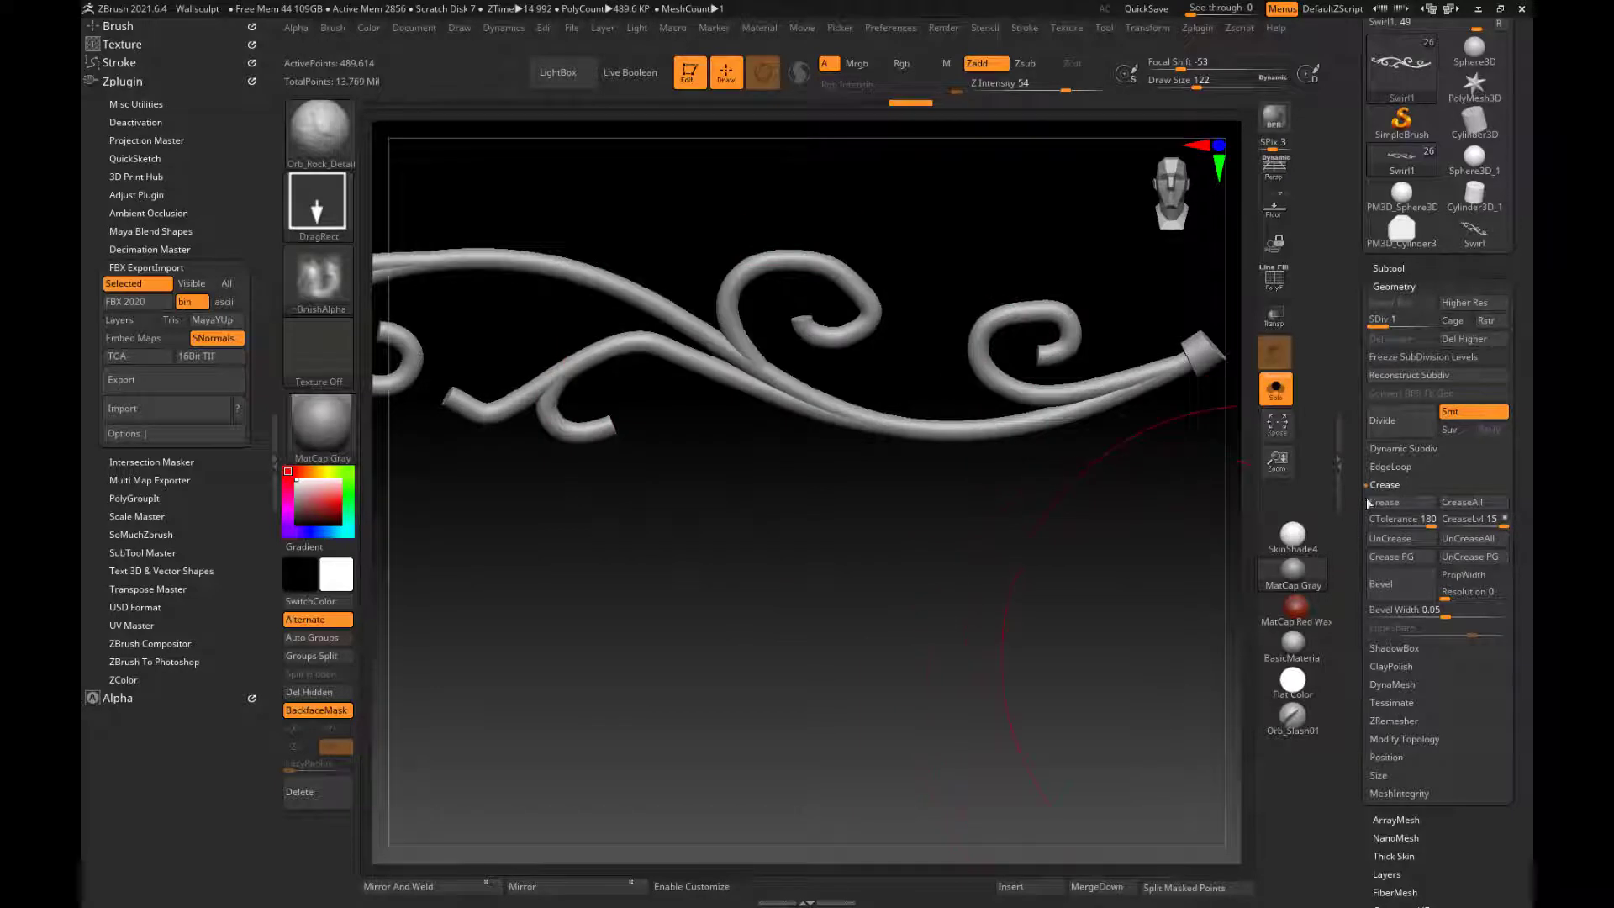
# - Try to DynaMesh the Swirl ornament without freezing its subdivision levels
pyautogui.click(1403, 485)
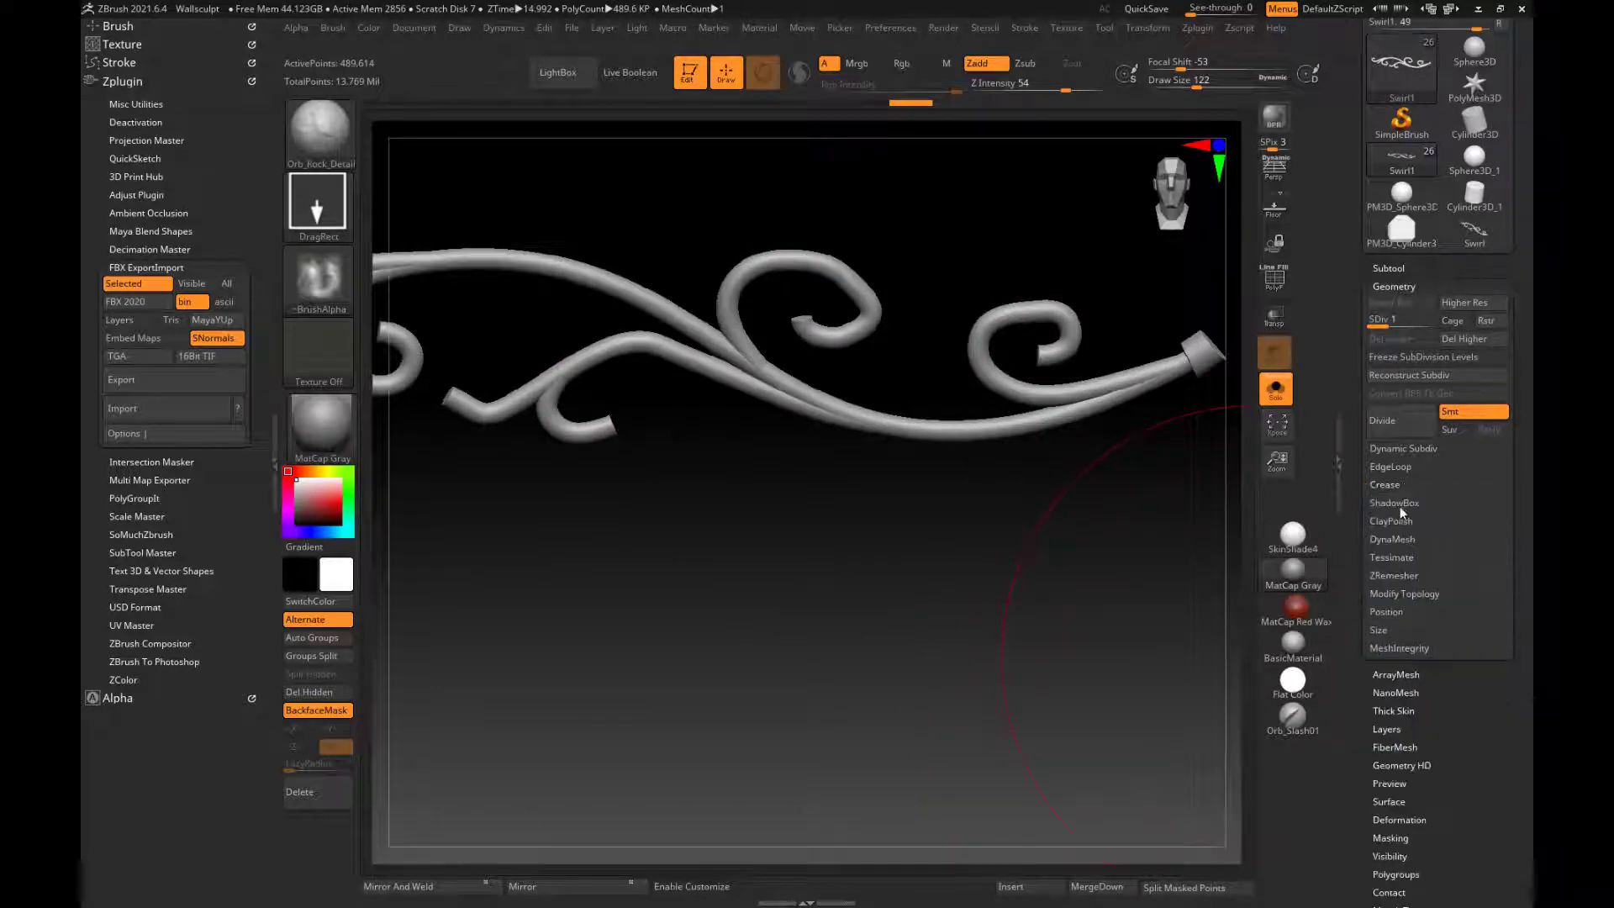
pyautogui.click(1395, 538)
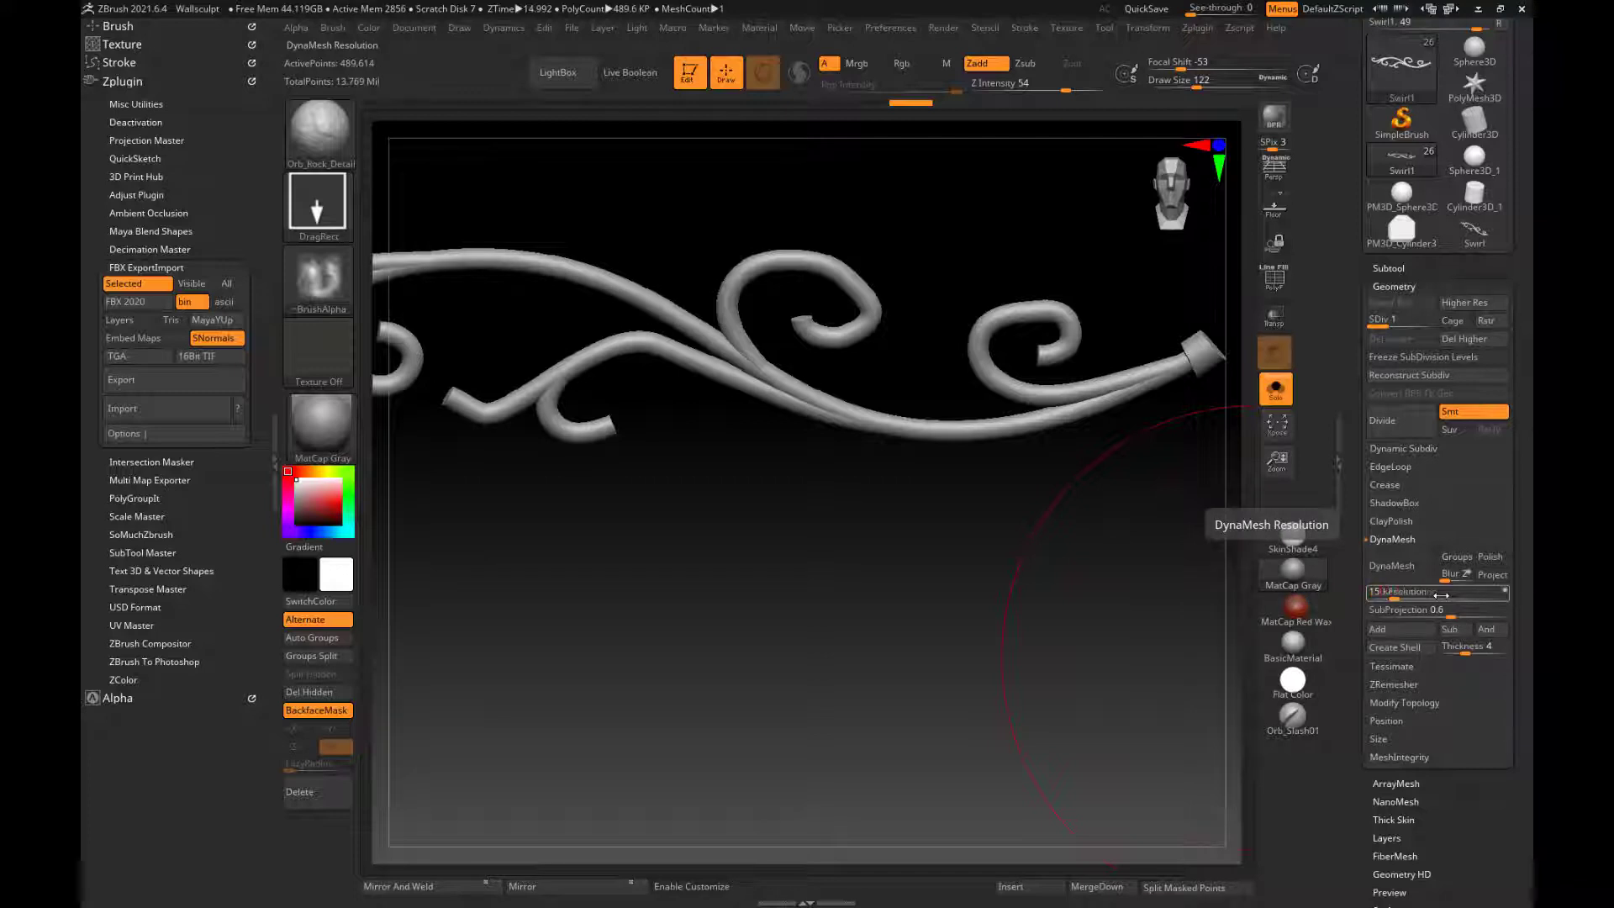
pyautogui.click(1392, 564)
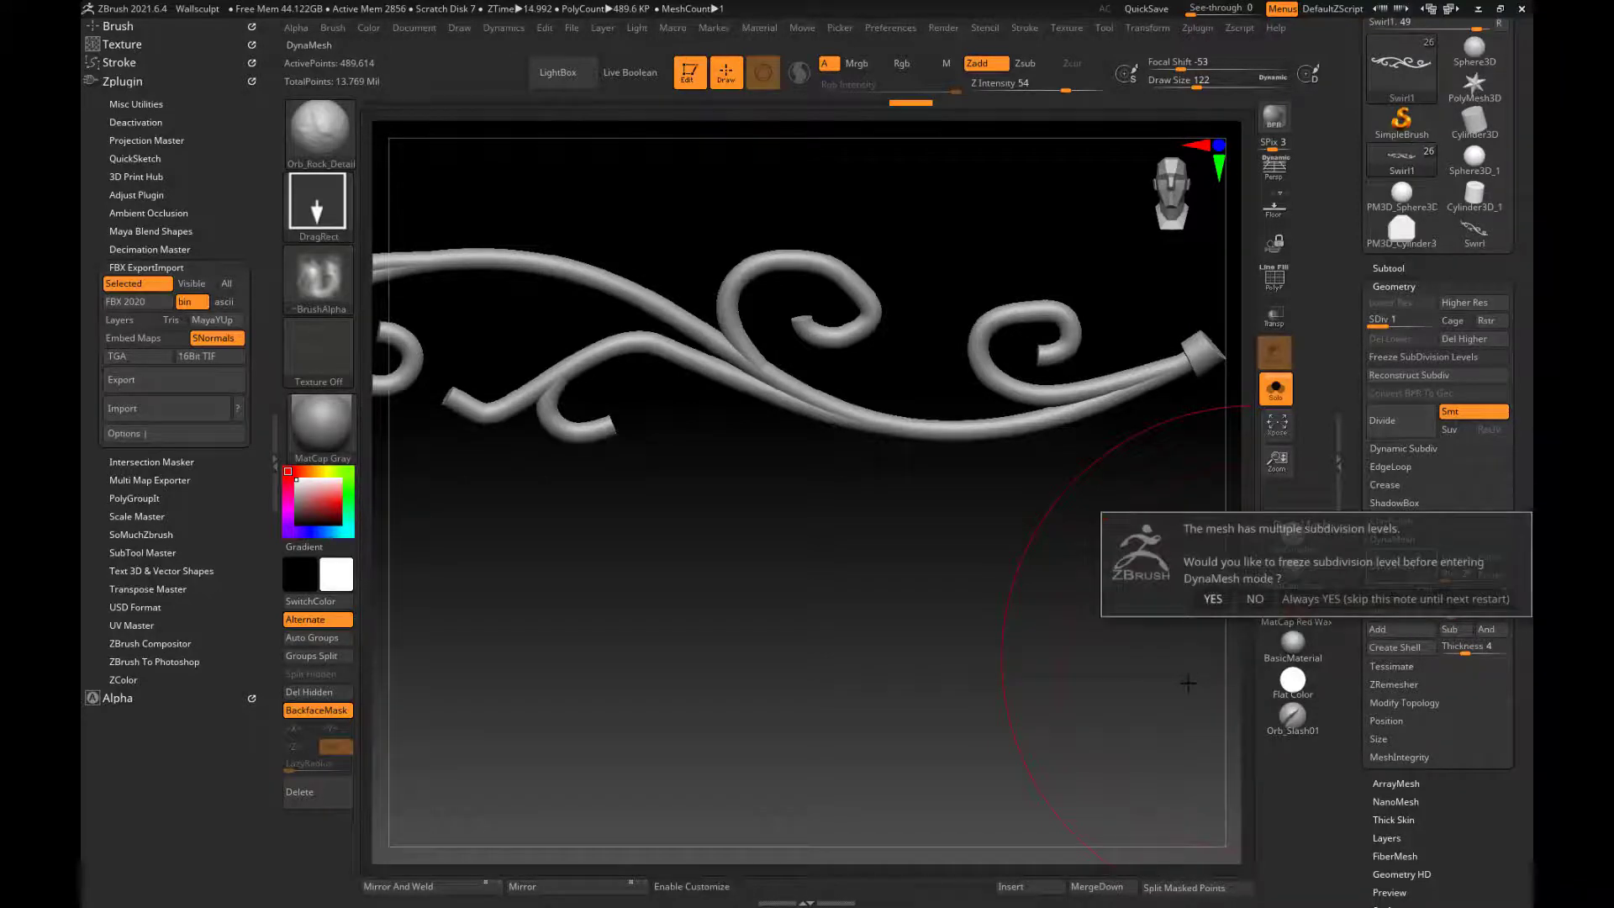
pyautogui.click(1255, 600)
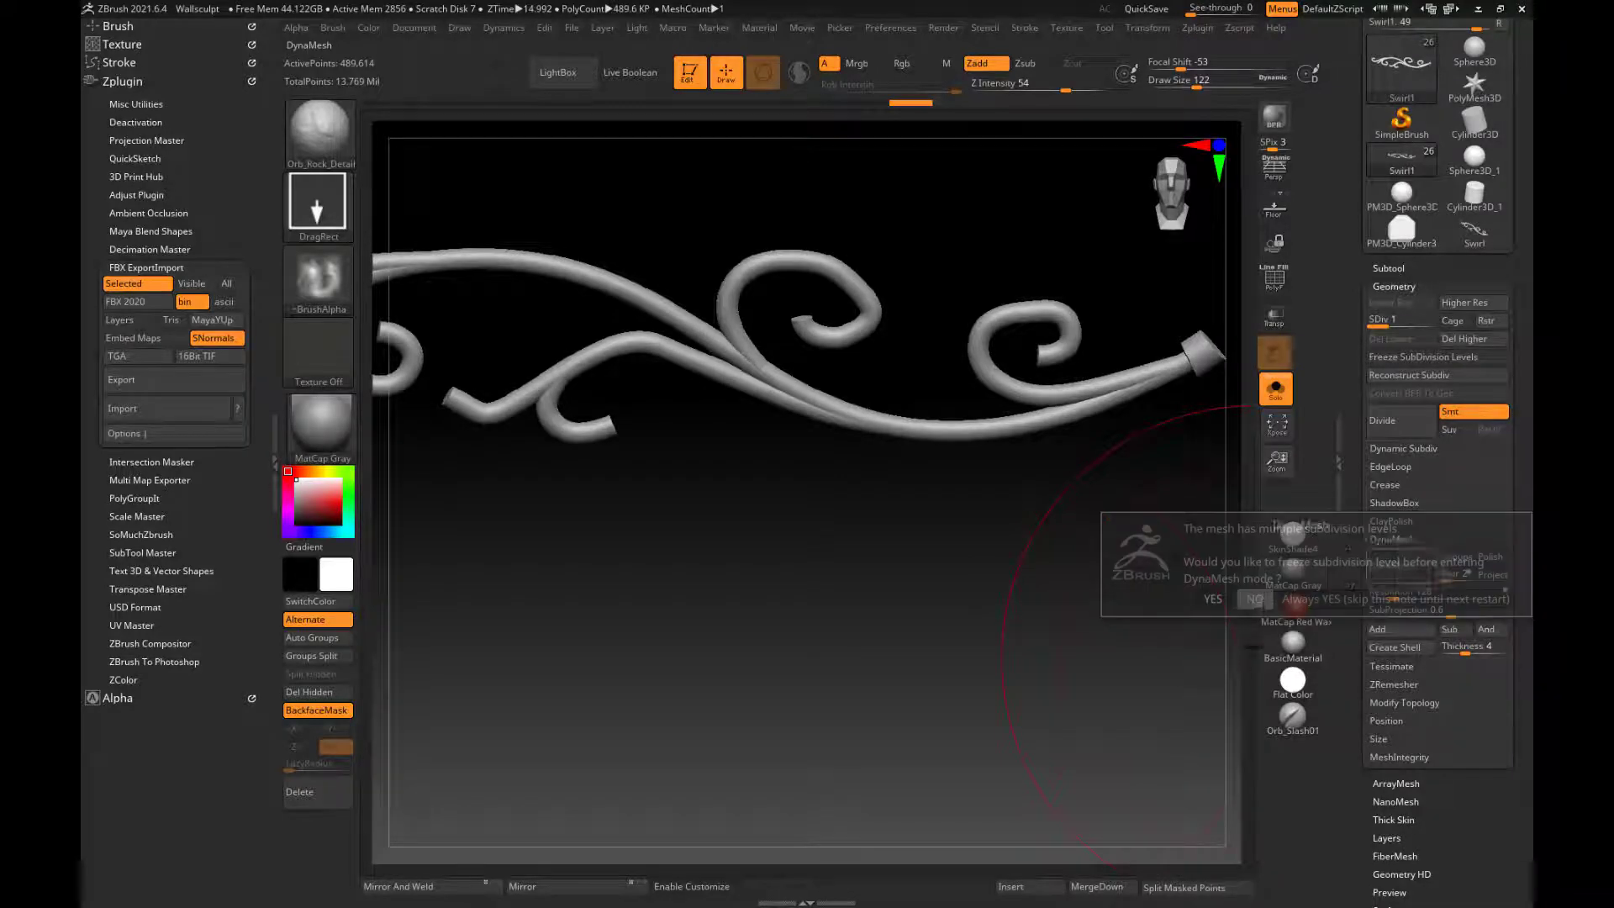
pyautogui.hotkey('ctrl', 'z')
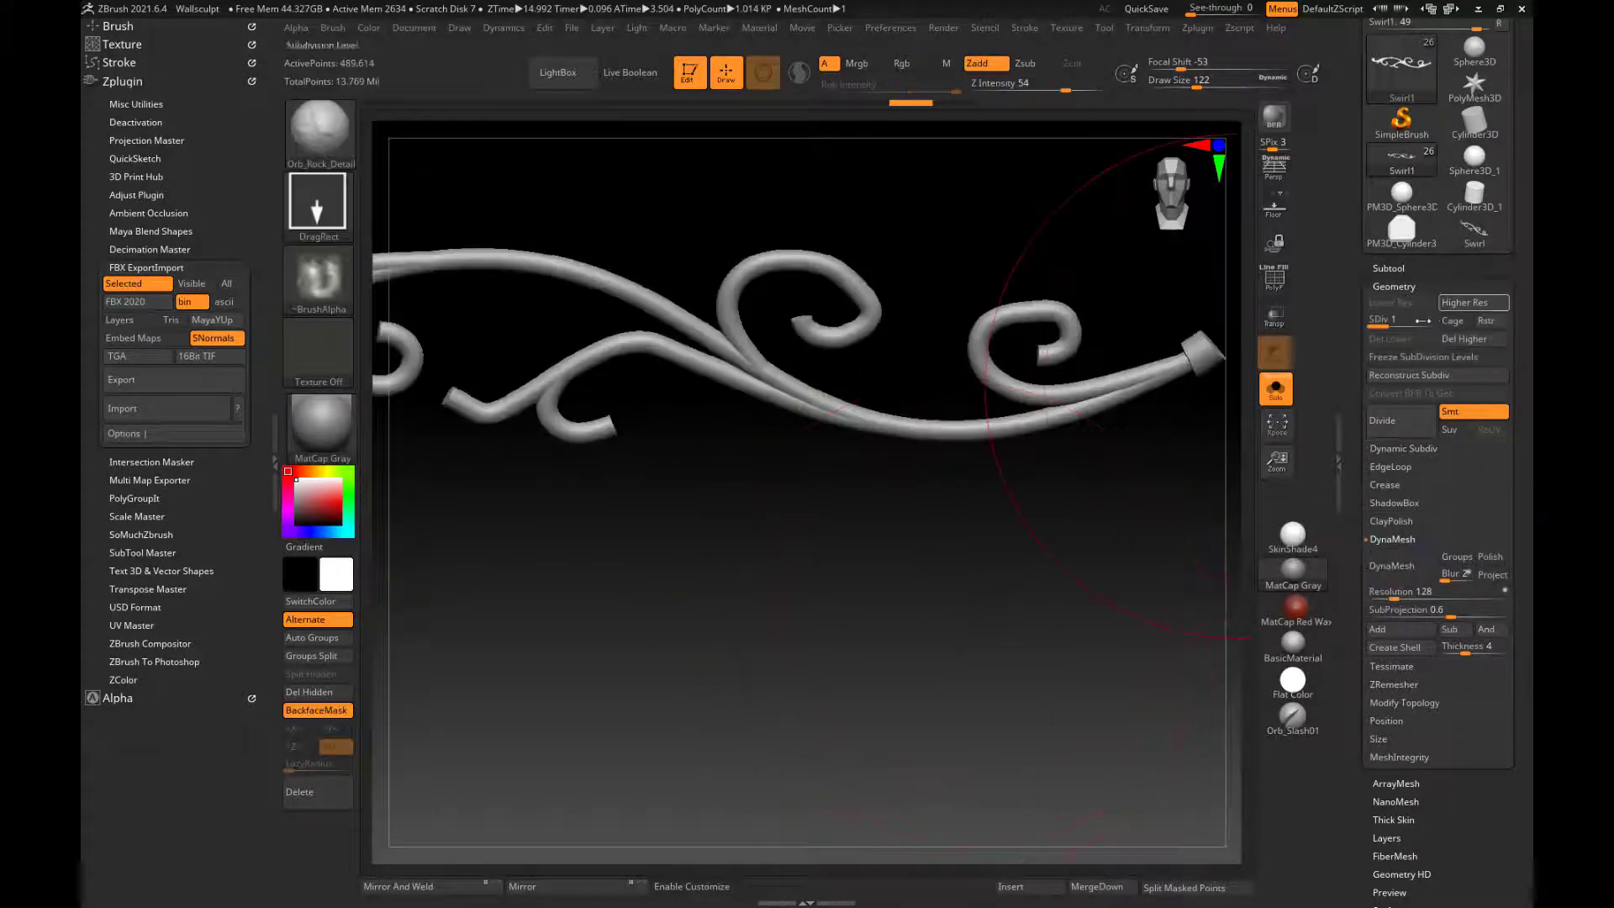
# - Delete the Swirl ornament's higher subdivision levels and DynaMesh it at resolution 1504
pyautogui.click(1464, 338)
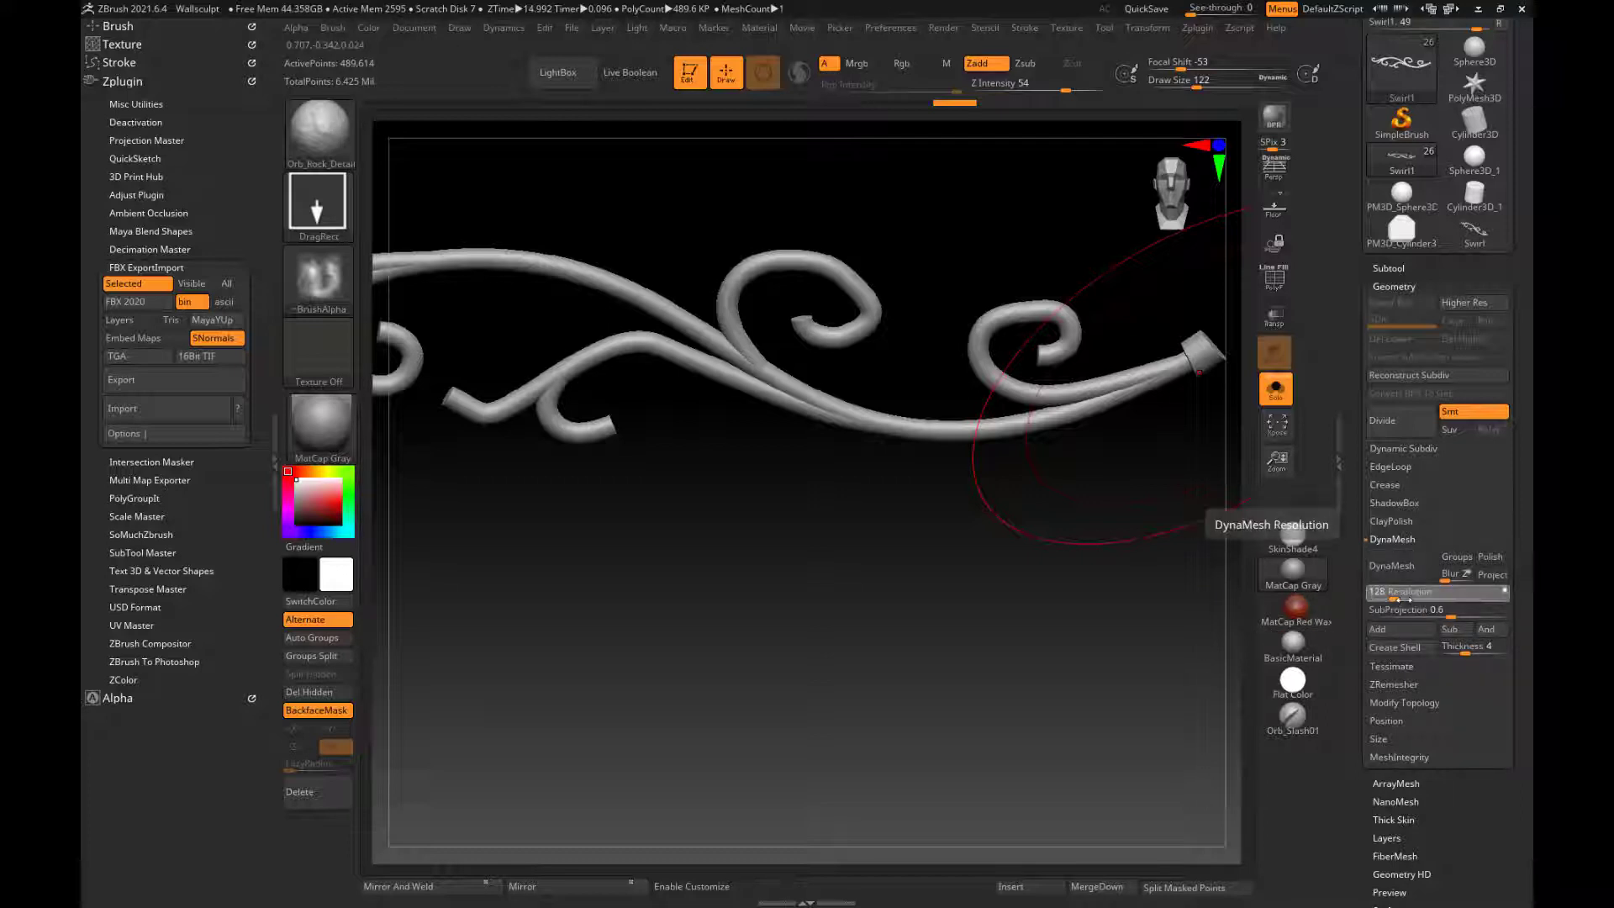
pyautogui.click(1411, 600)
pyautogui.write('13')
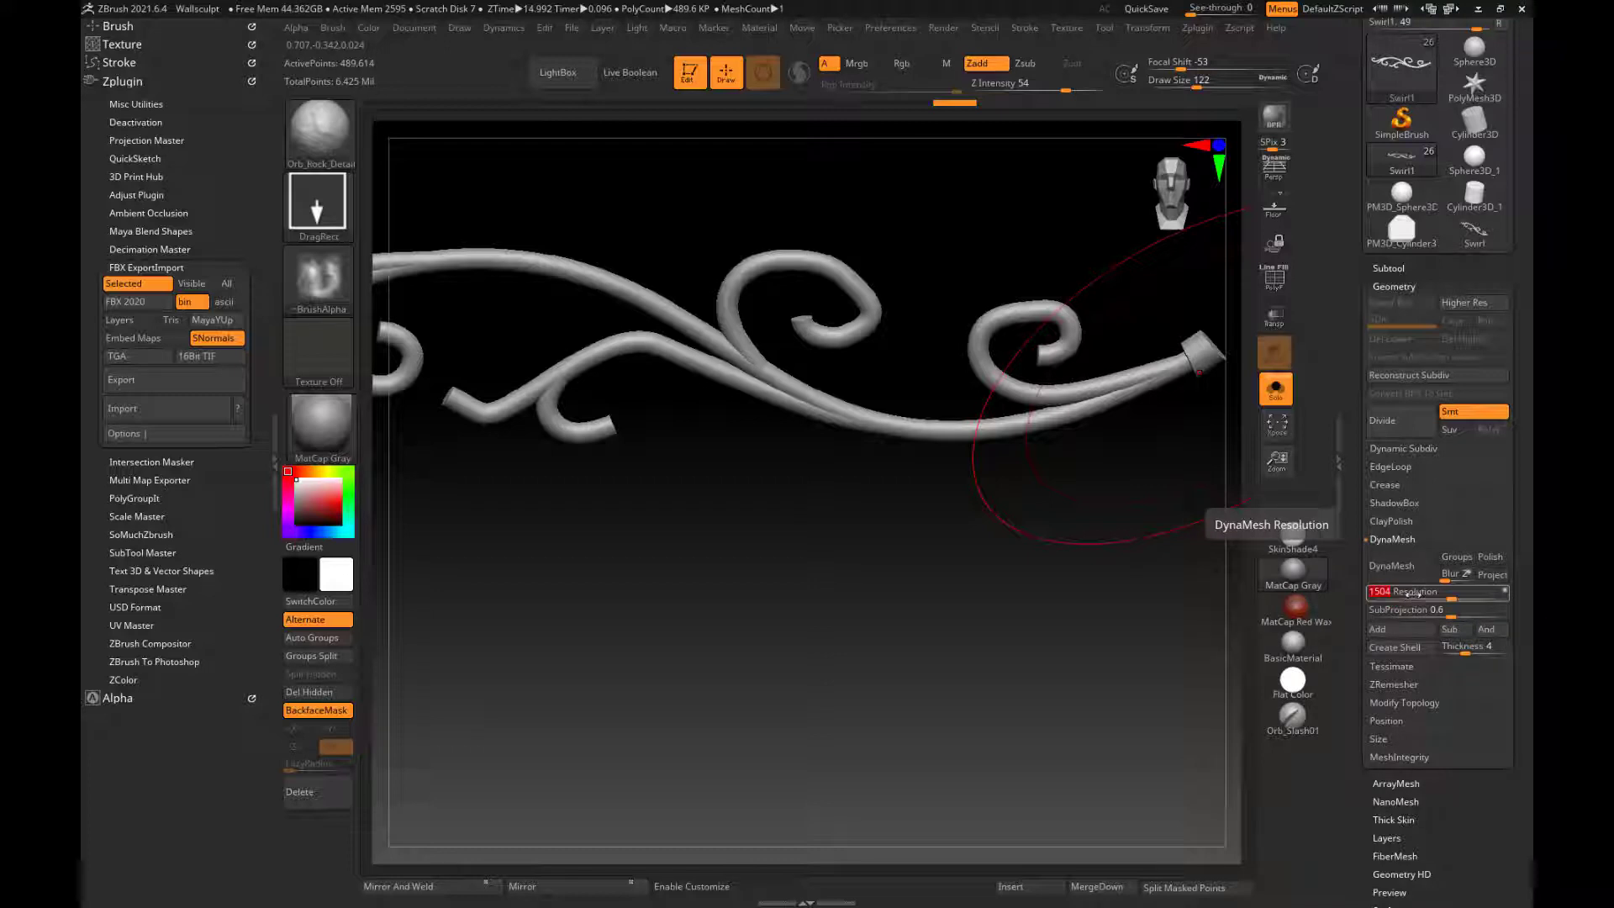
pyautogui.write('04')
pyautogui.press('Return')
pyautogui.click(1392, 565)
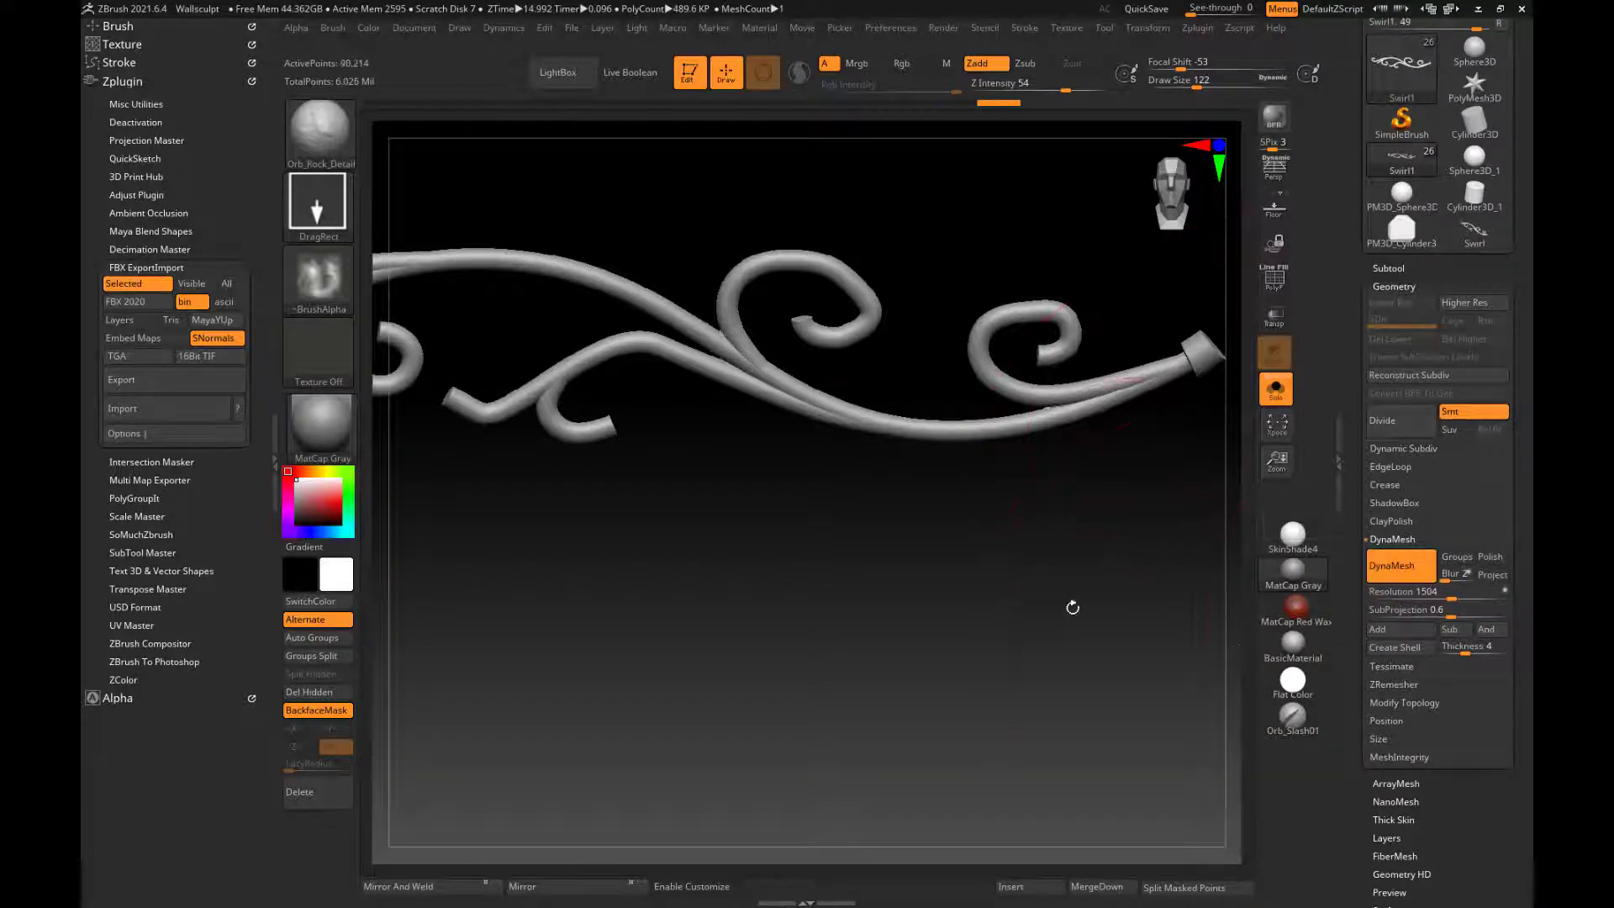
pyautogui.moveTo(1072, 607); pyautogui.dragTo(953, 586)
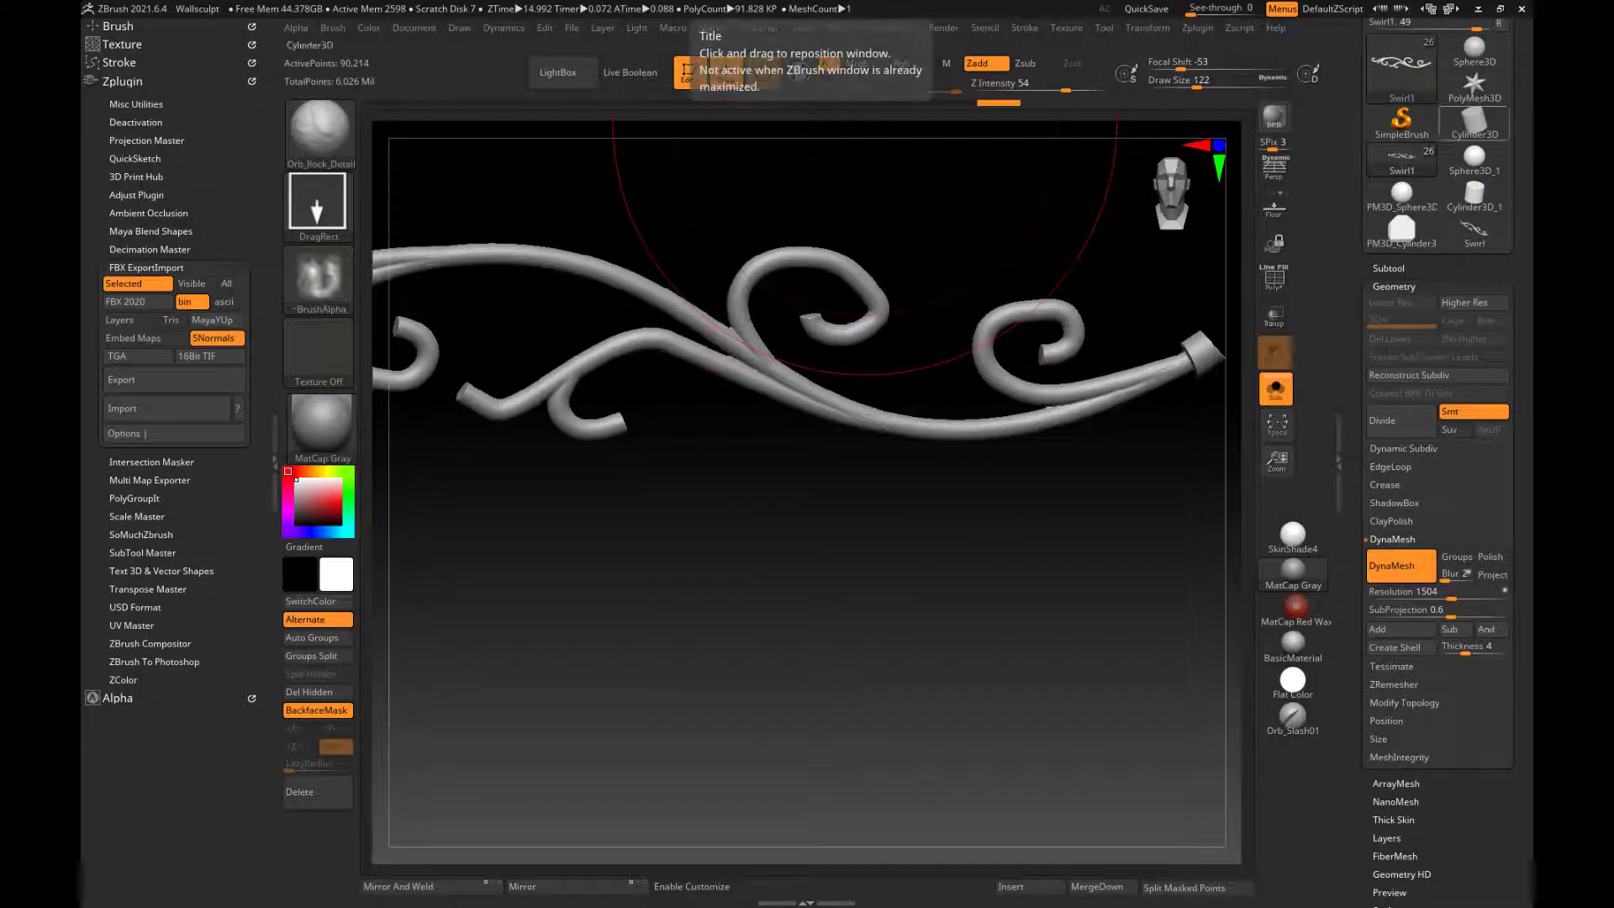
# - Smooth the blunt end of the lower hooked branch on the Swirl ornament into a rounded taper
pyautogui.moveTo(1474, 121)
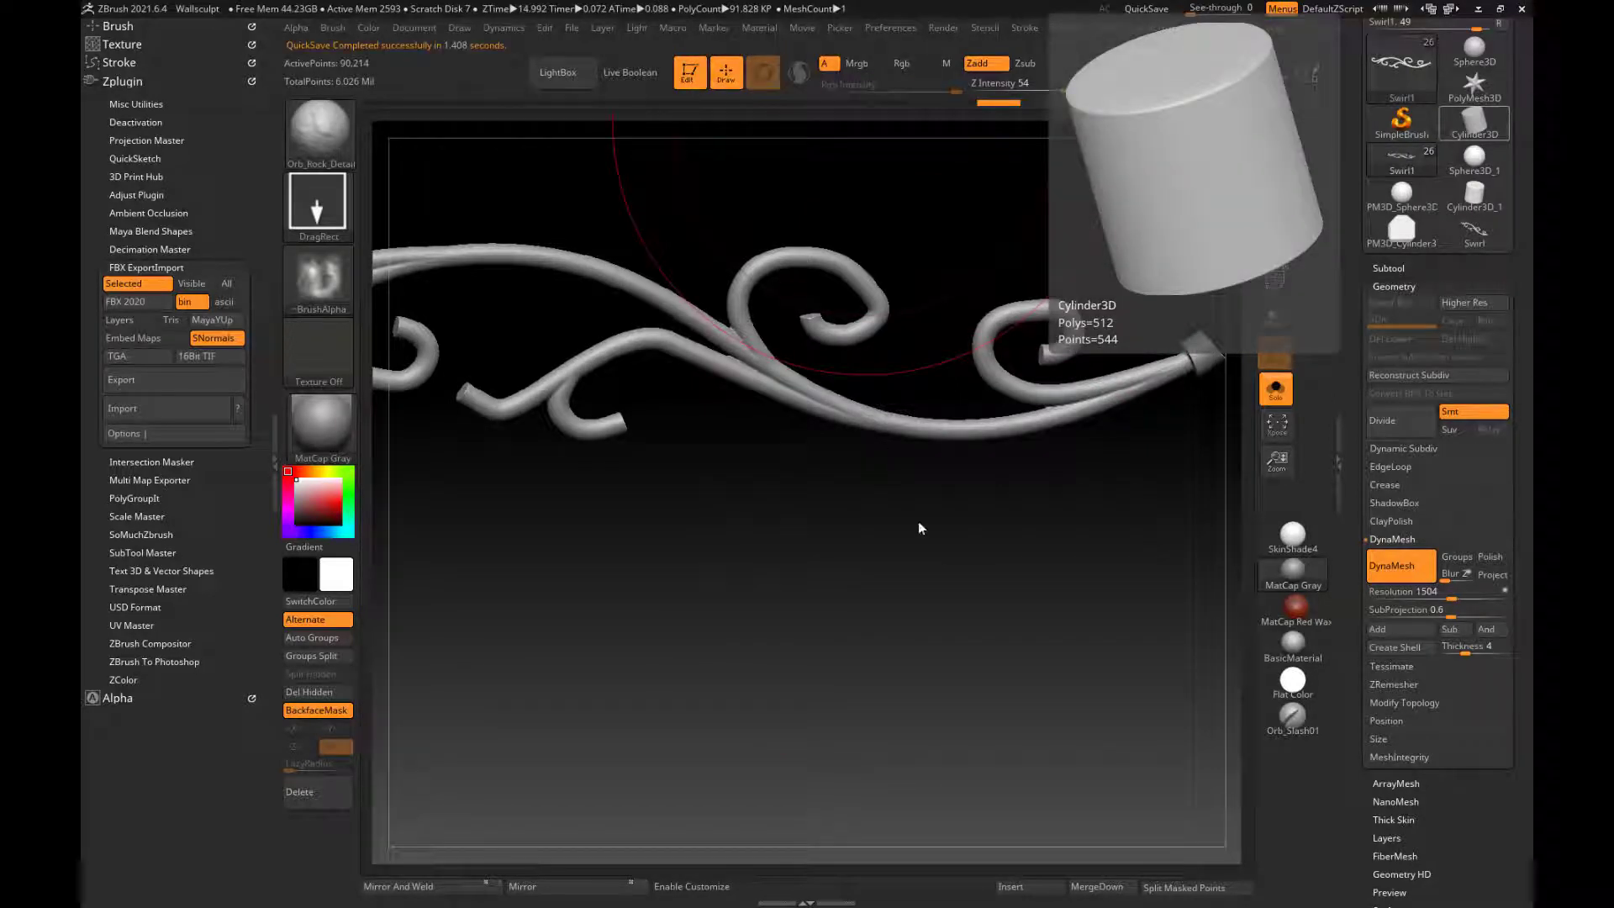
pyautogui.keyDown('shift'); pyautogui.moveTo(835, 494); pyautogui.dragTo(684, 361); pyautogui.keyUp('shift')
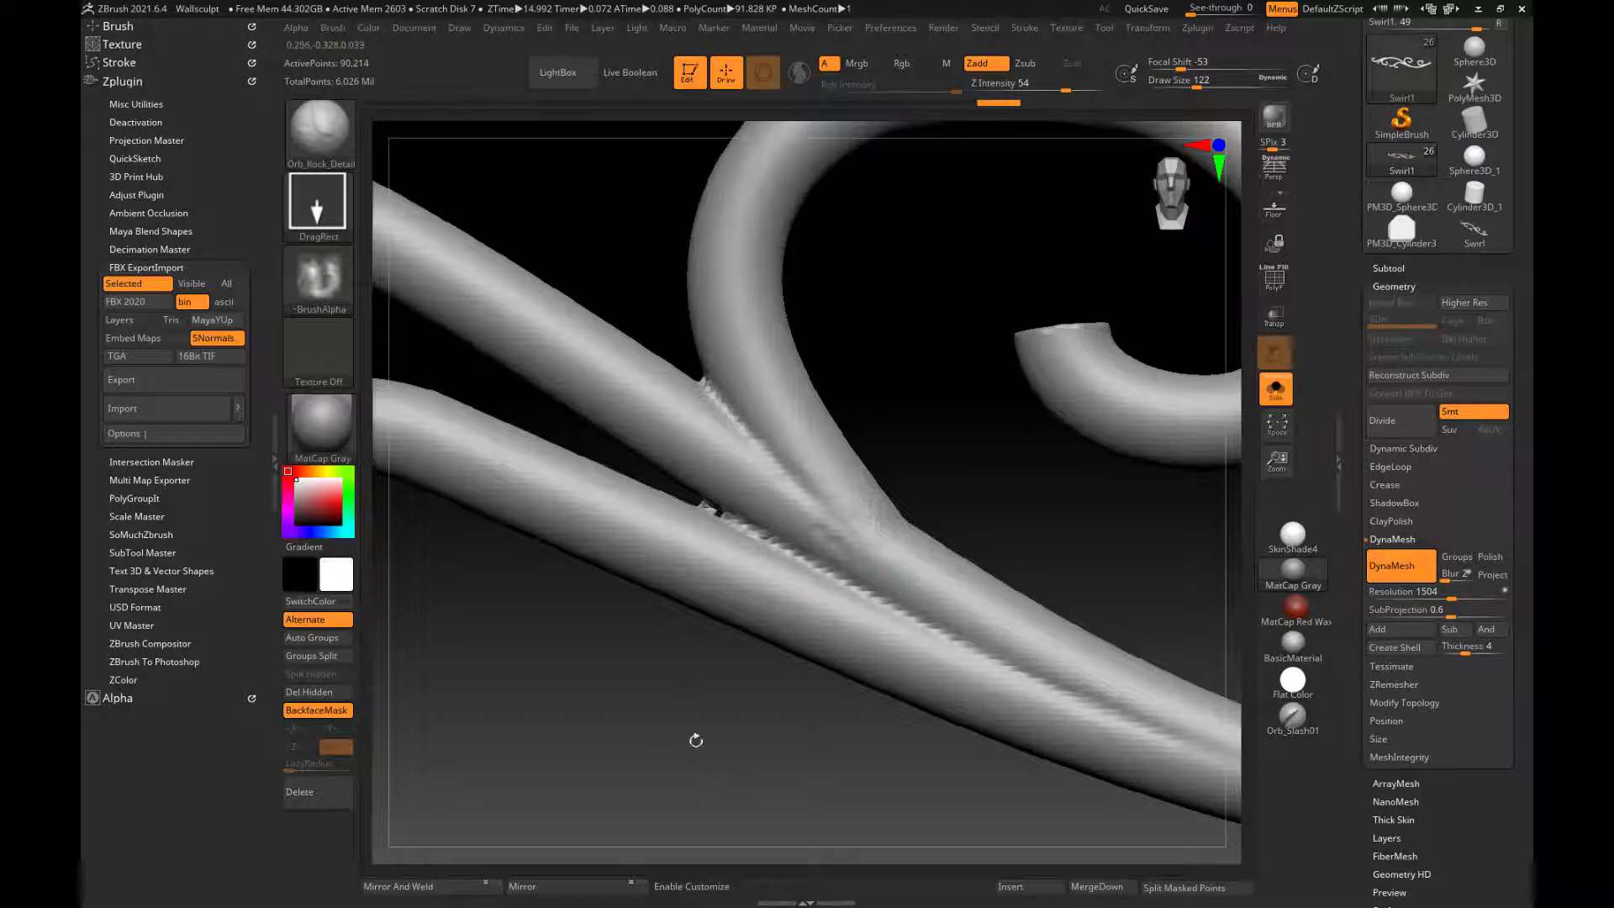
pyautogui.keyDown('alt'); pyautogui.moveTo(746, 760); pyautogui.dragTo(593, 332); pyautogui.keyUp('alt')
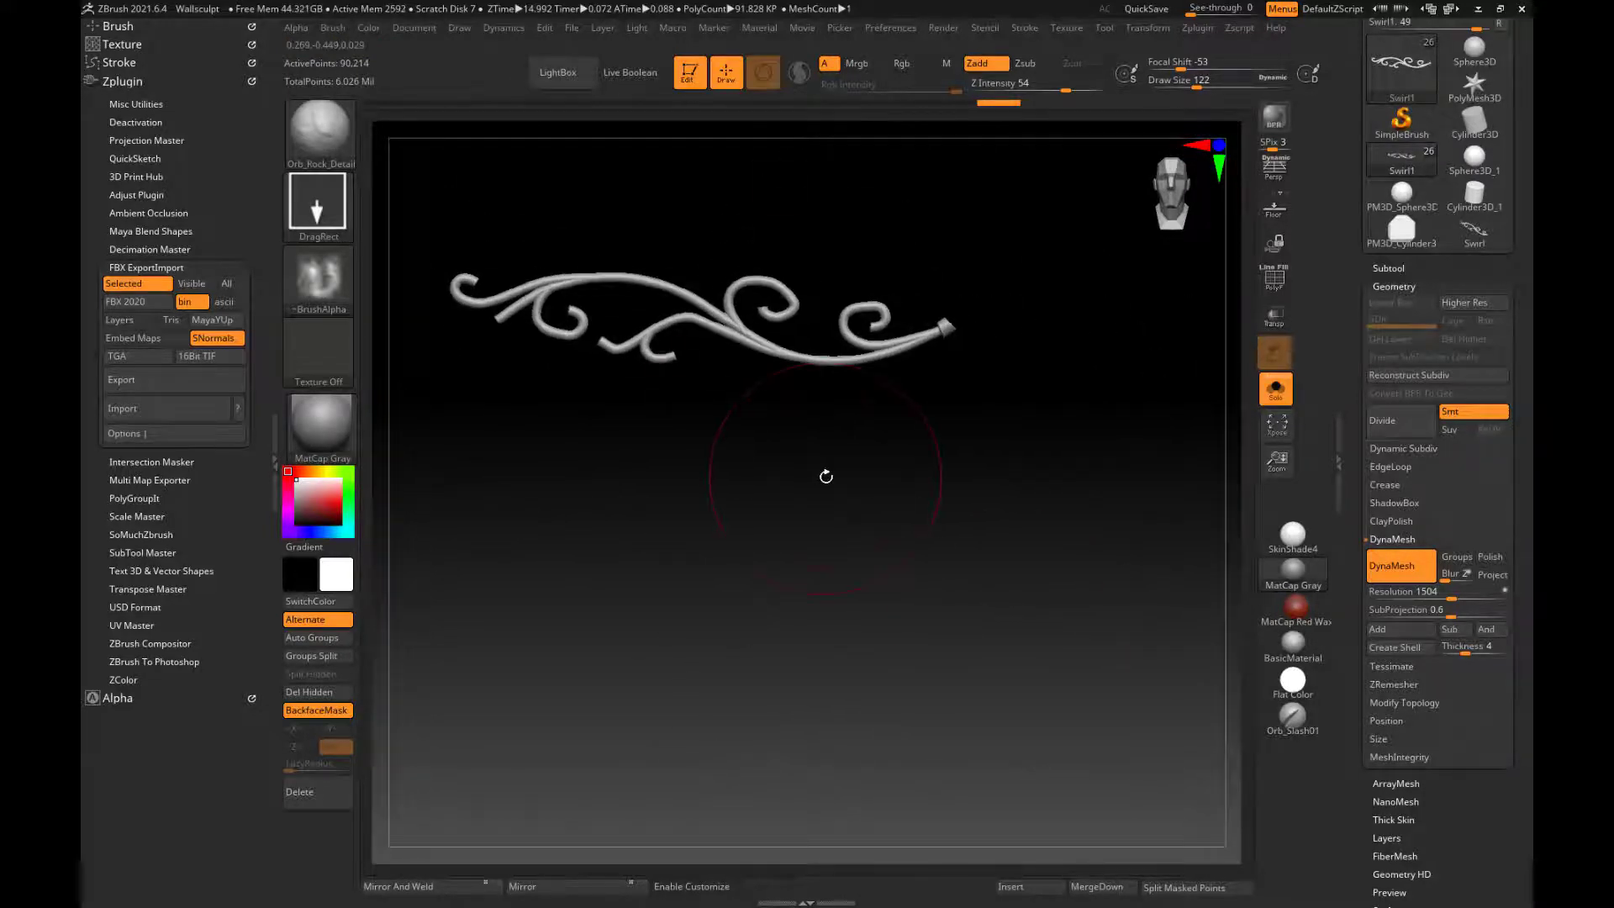
pyautogui.keyDown('alt'); pyautogui.moveTo(825, 477); pyautogui.dragTo(846, 518); pyautogui.keyUp('alt')
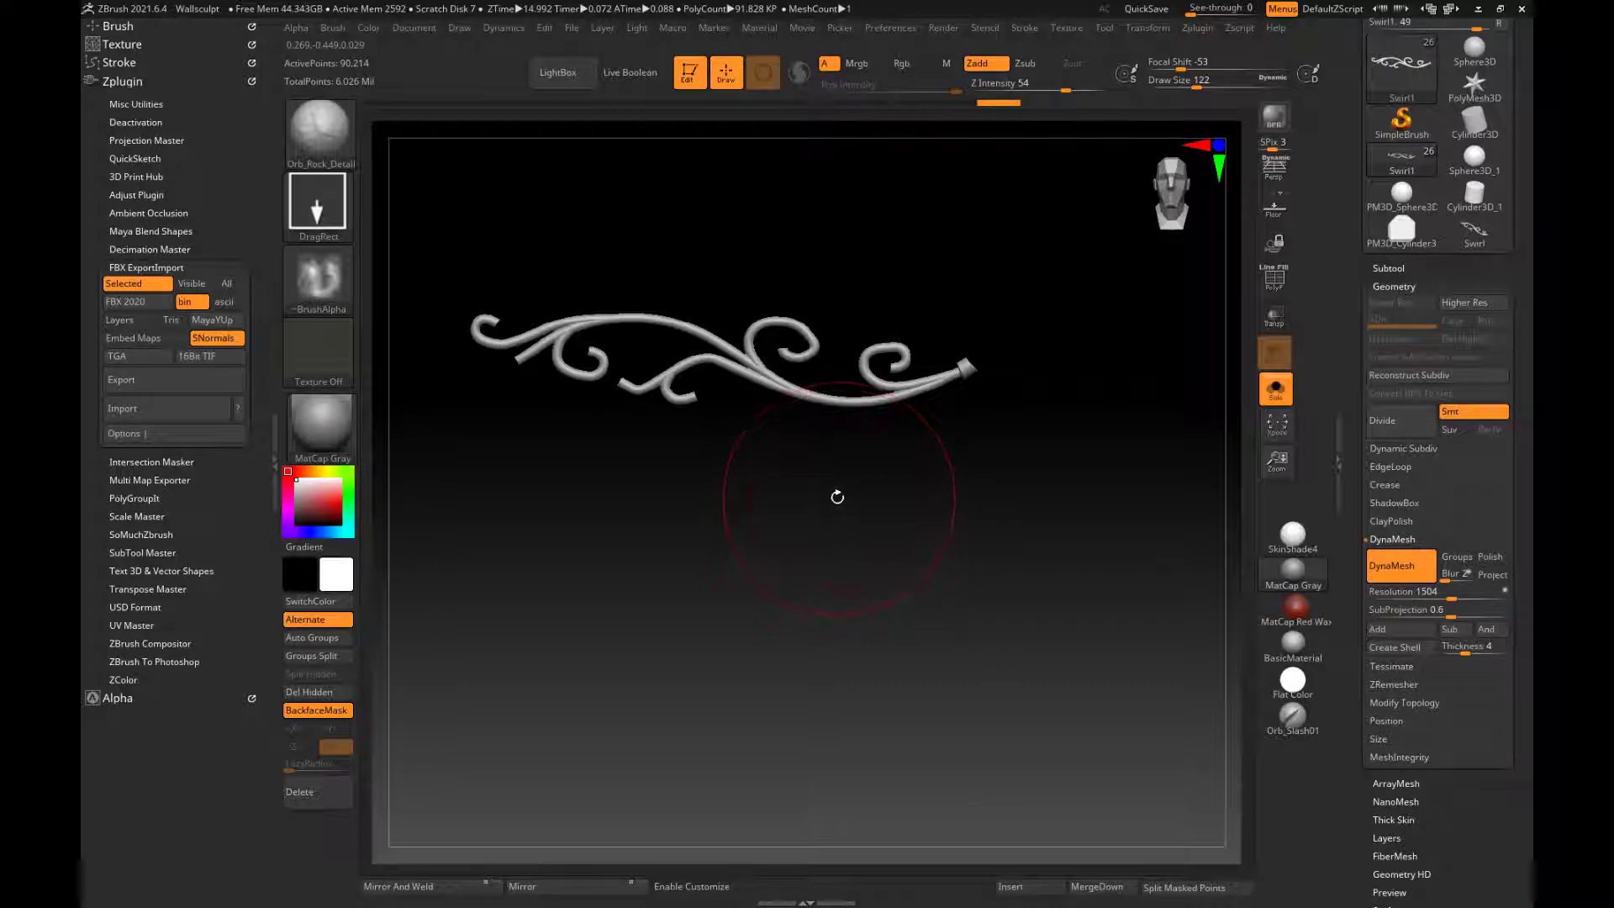
pyautogui.keyDown('alt'); pyautogui.moveTo(701, 378); pyautogui.dragTo(765, 509); pyautogui.keyUp('alt')
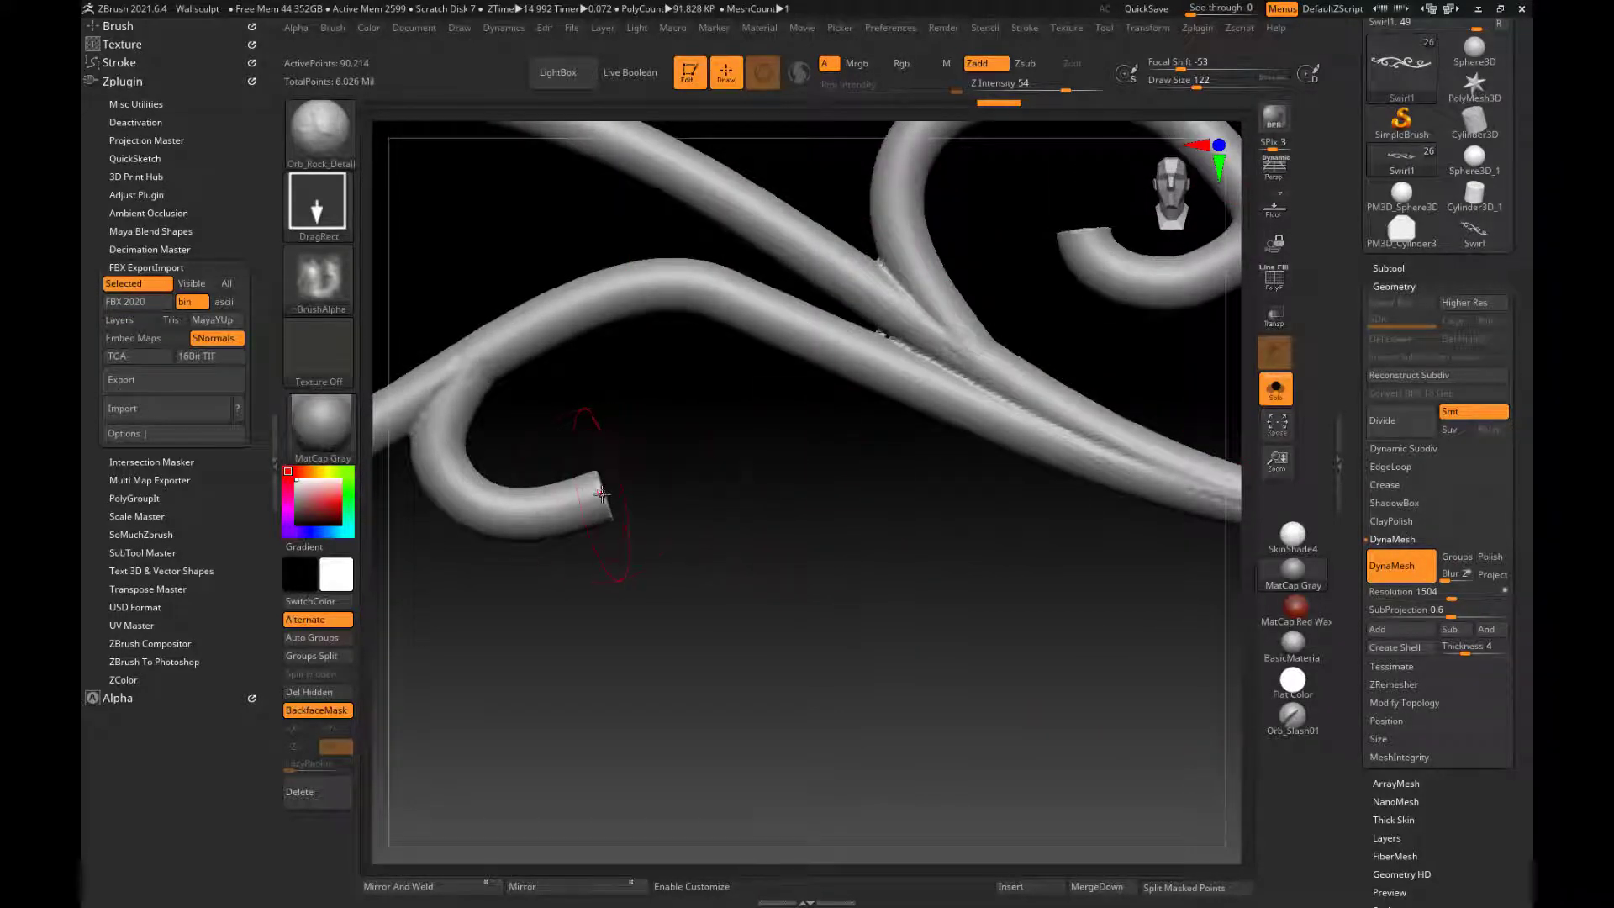
pyautogui.press('shift')
pyautogui.moveTo(583, 504)
pyautogui.keyDown('shift'); pyautogui.mouseDown()
pyautogui.moveTo(598, 495)
pyautogui.moveTo(568, 506)
pyautogui.mouseUp(); pyautogui.keyUp('shift')
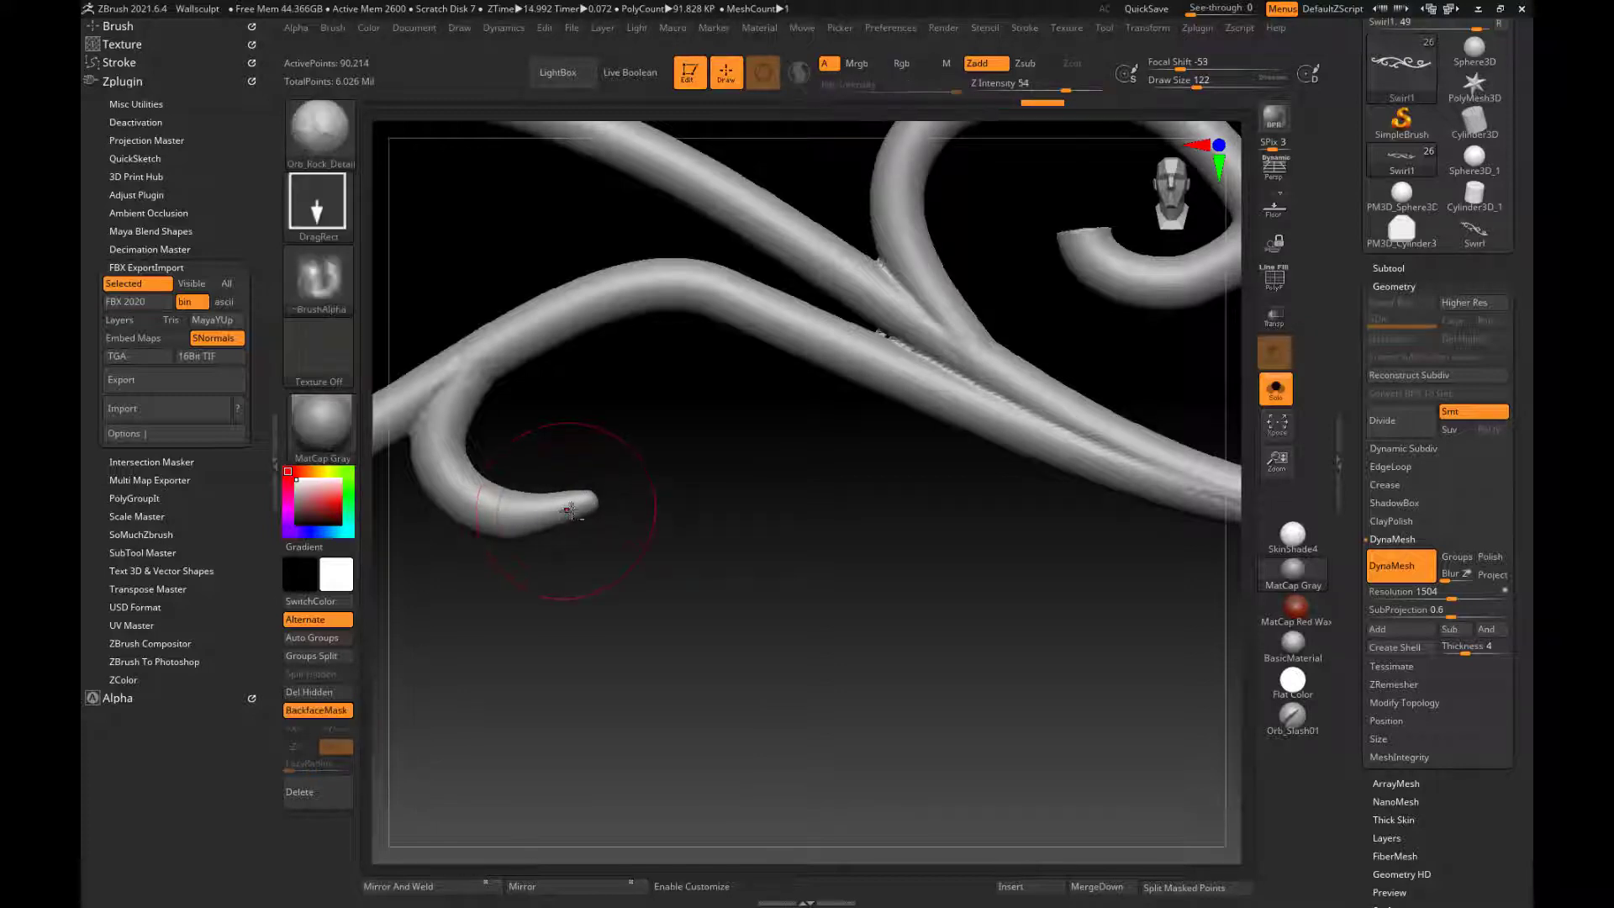
pyautogui.press('b')
pyautogui.press('m')
pyautogui.press('v')
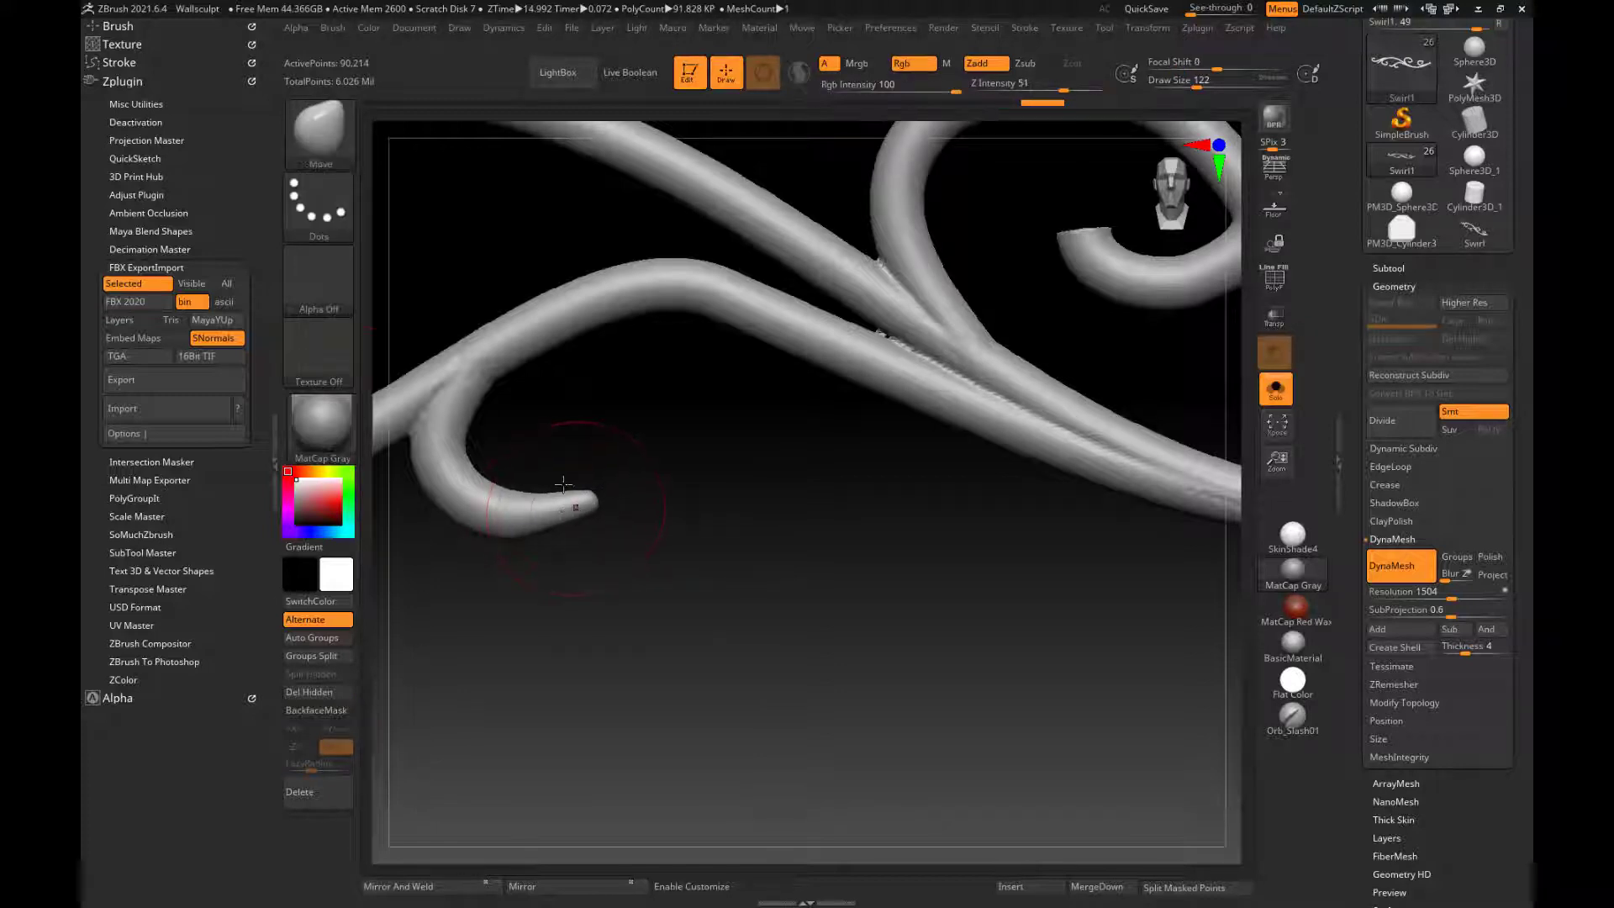
pyautogui.click(309, 139)
pyautogui.press('c')
pyautogui.press('l')
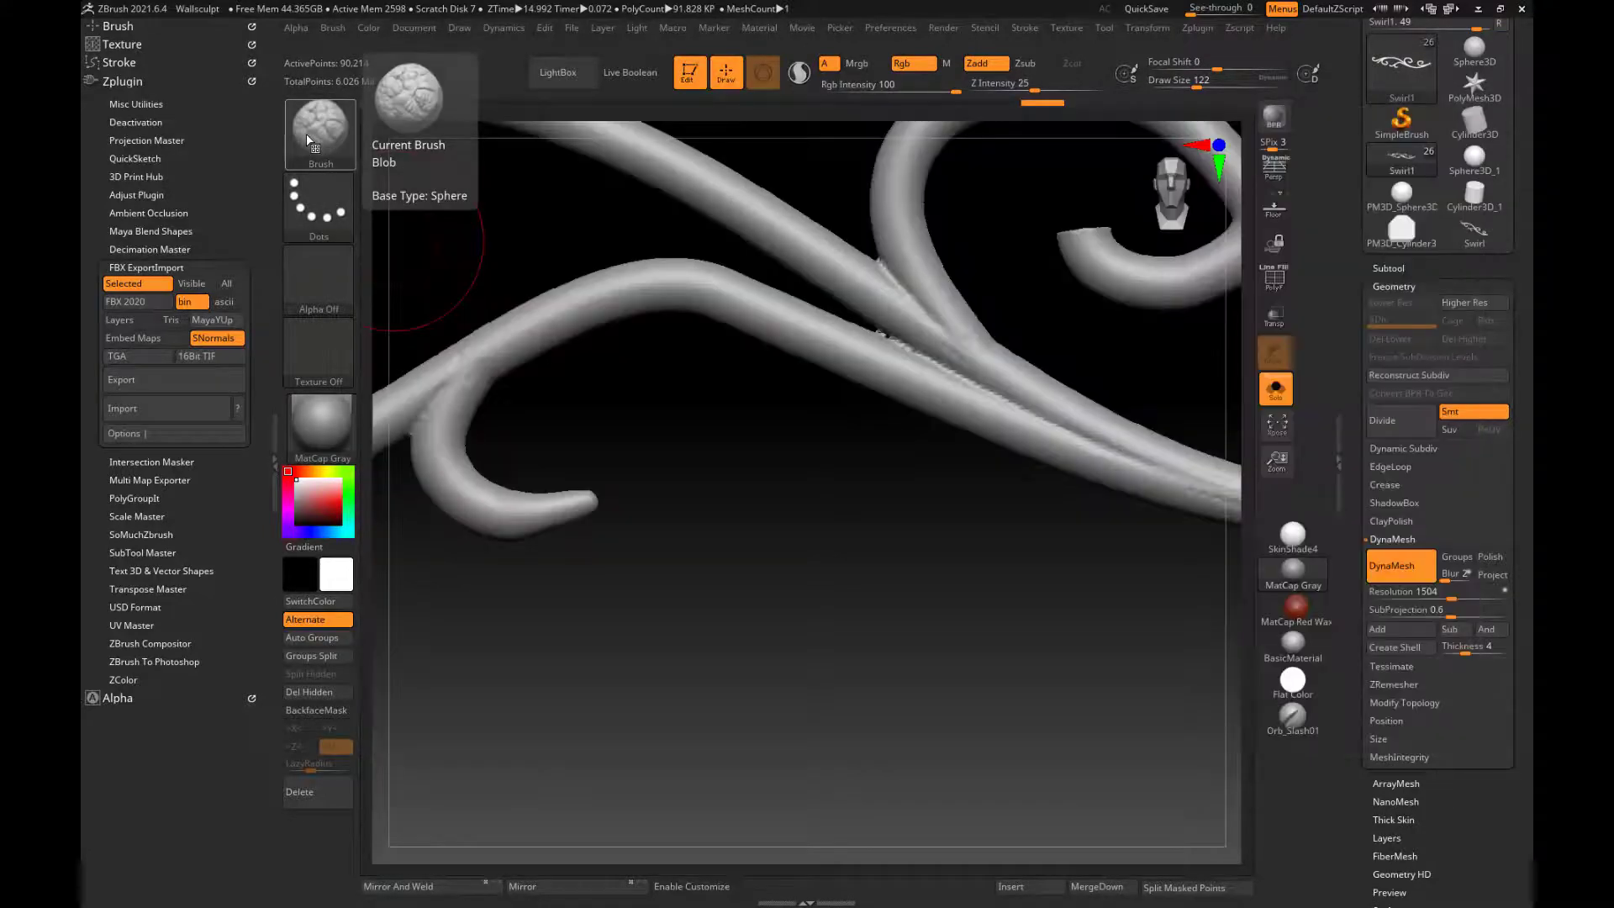
pyautogui.press('F1')
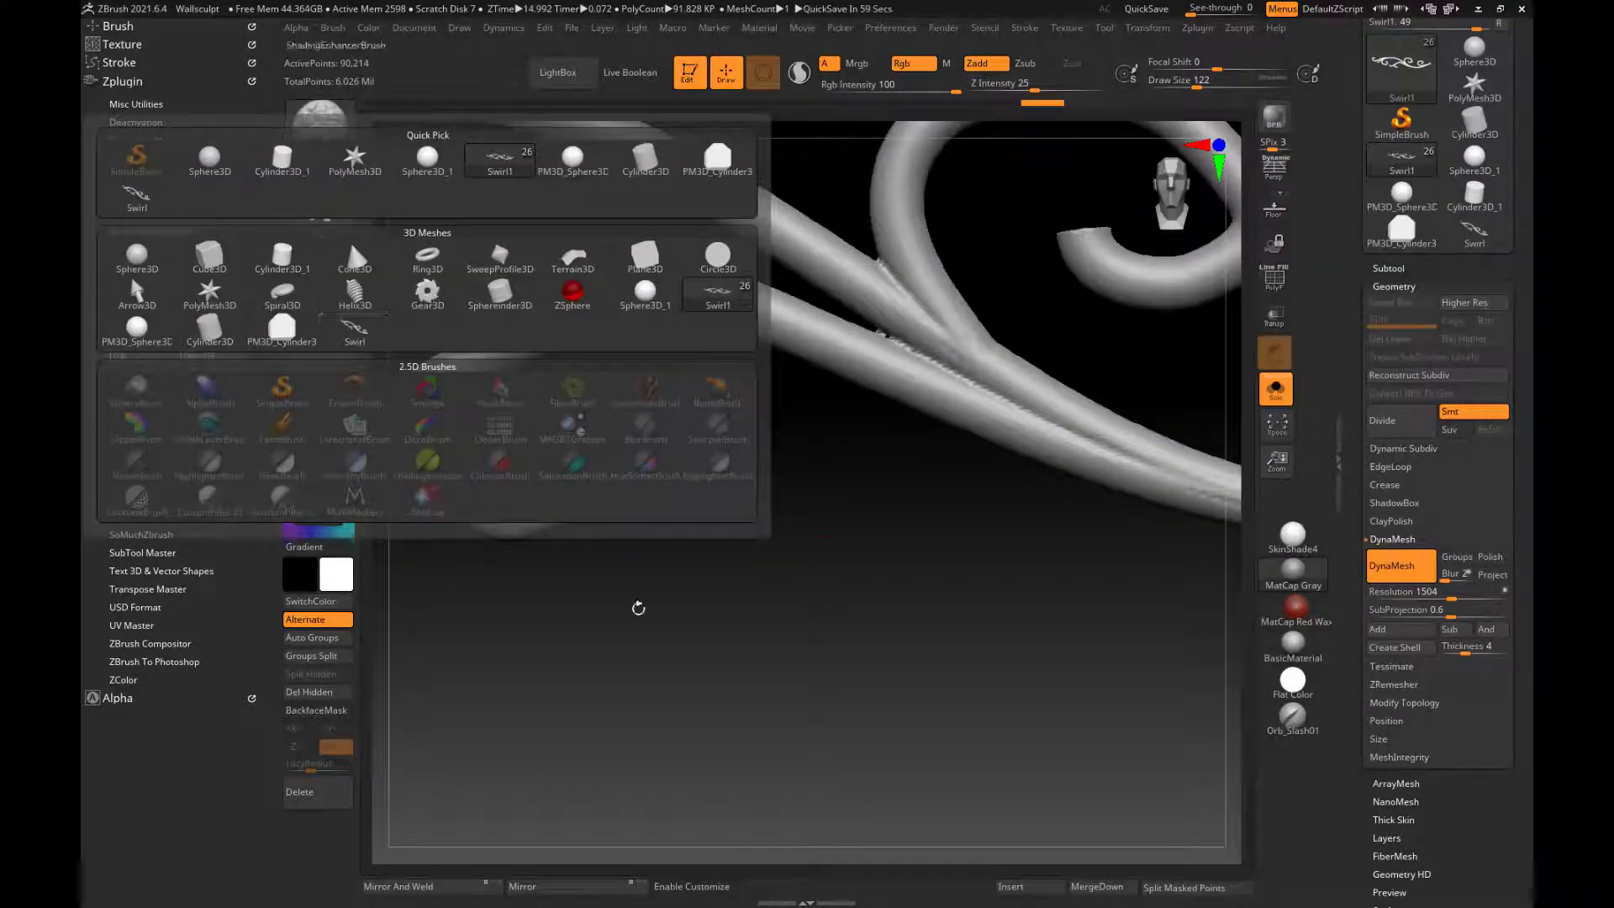
# - Refine the lower hooked branch's end into a slim, upturned point with the Move brush and smoothing
pyautogui.press('b')
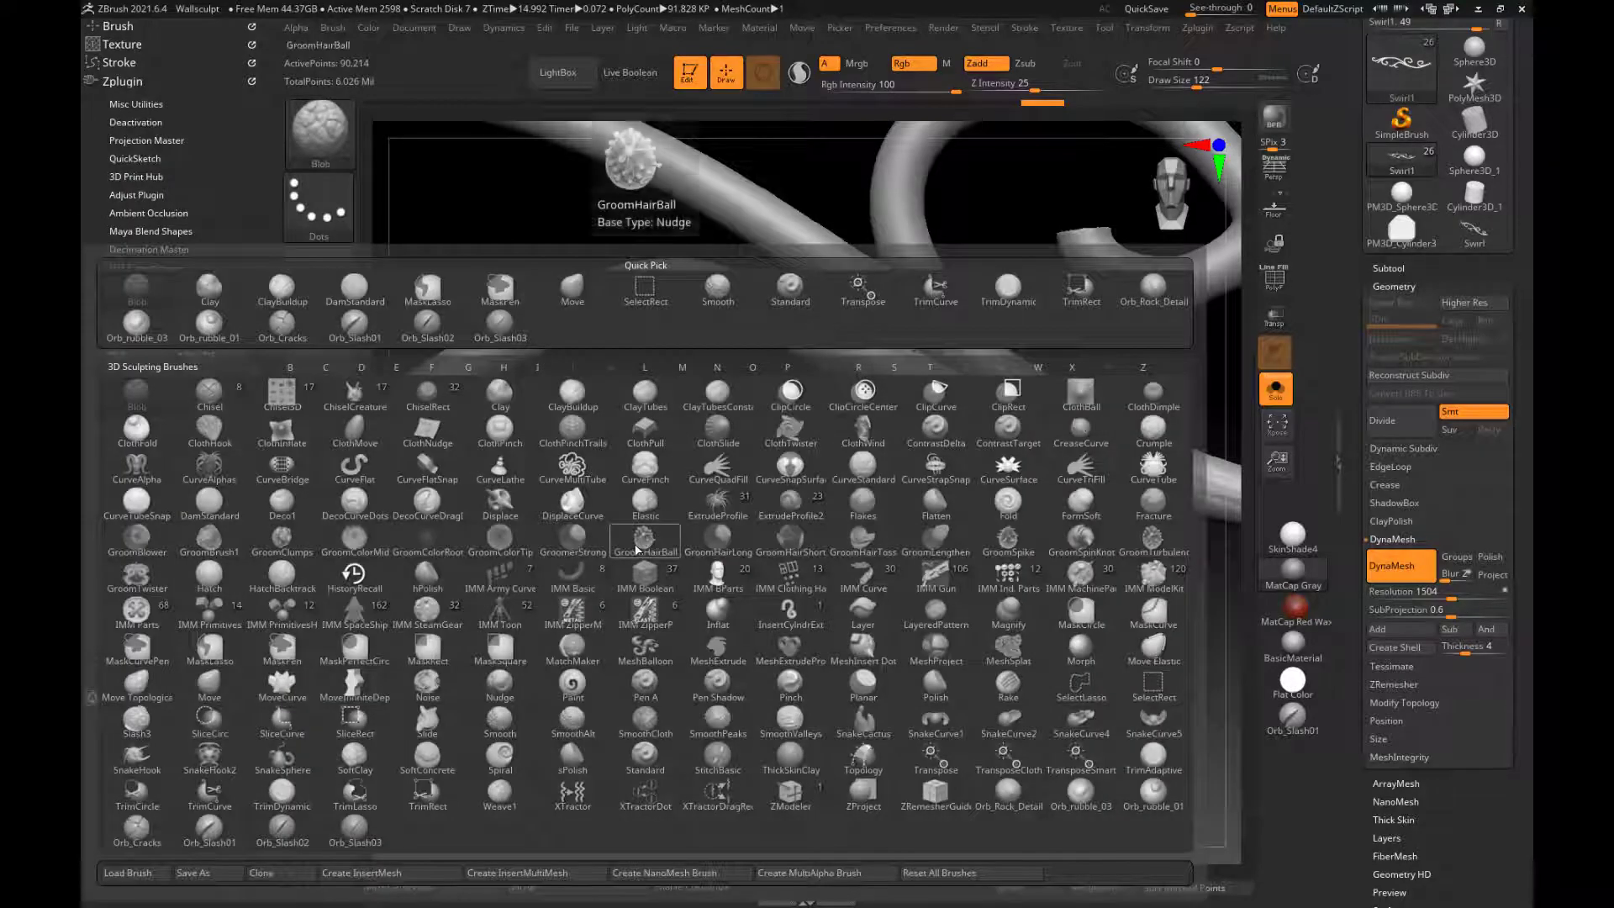
pyautogui.press('m')
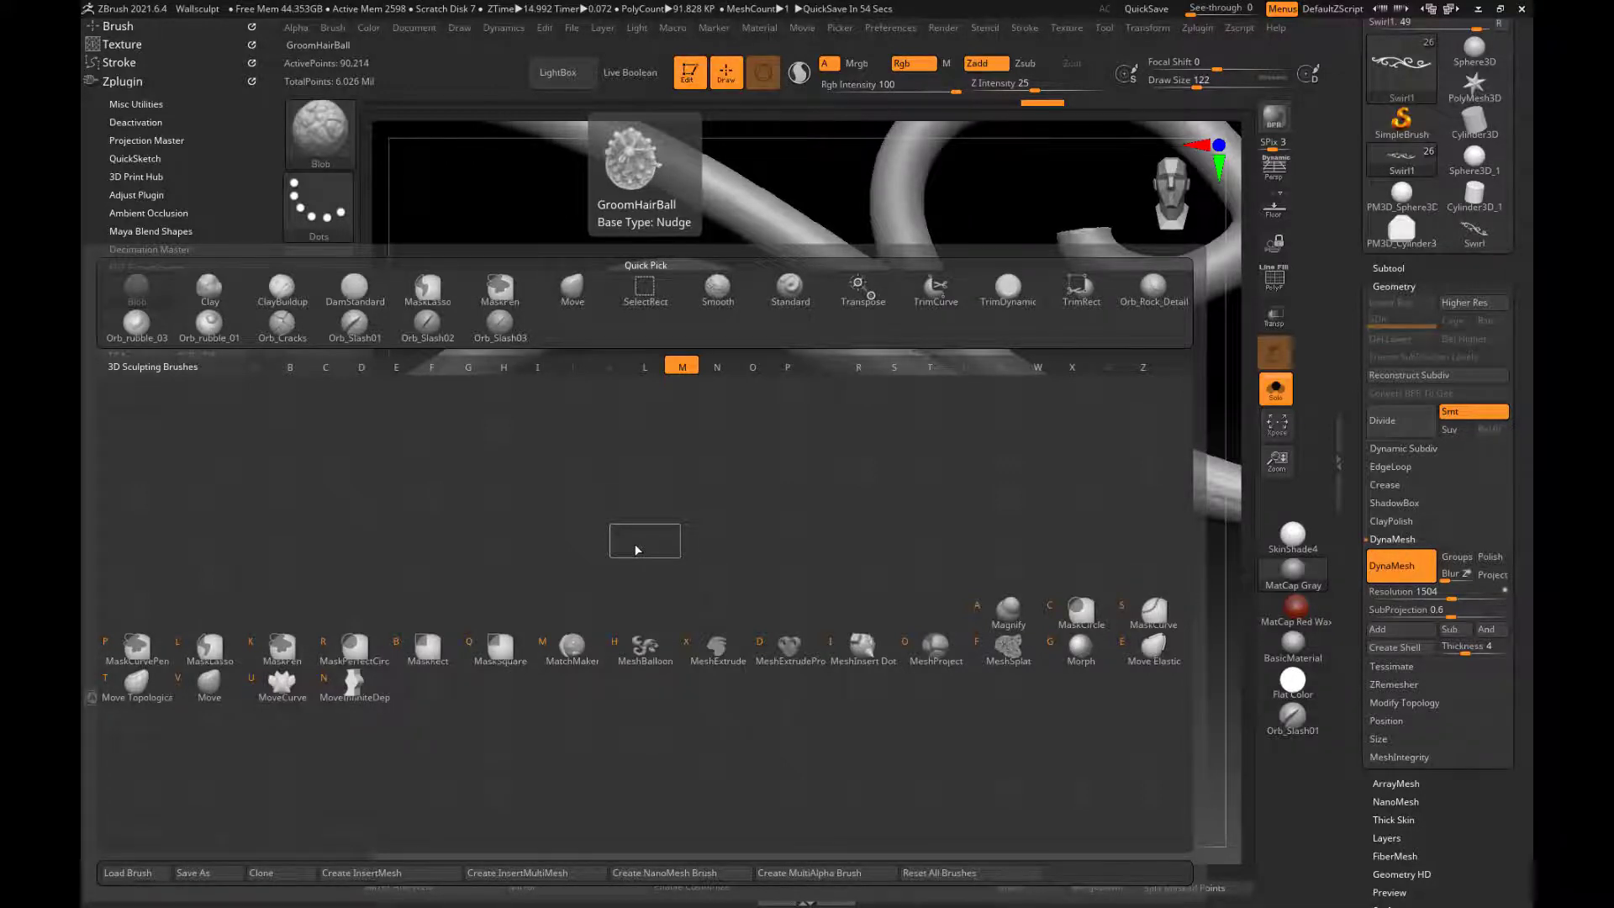
pyautogui.press('v')
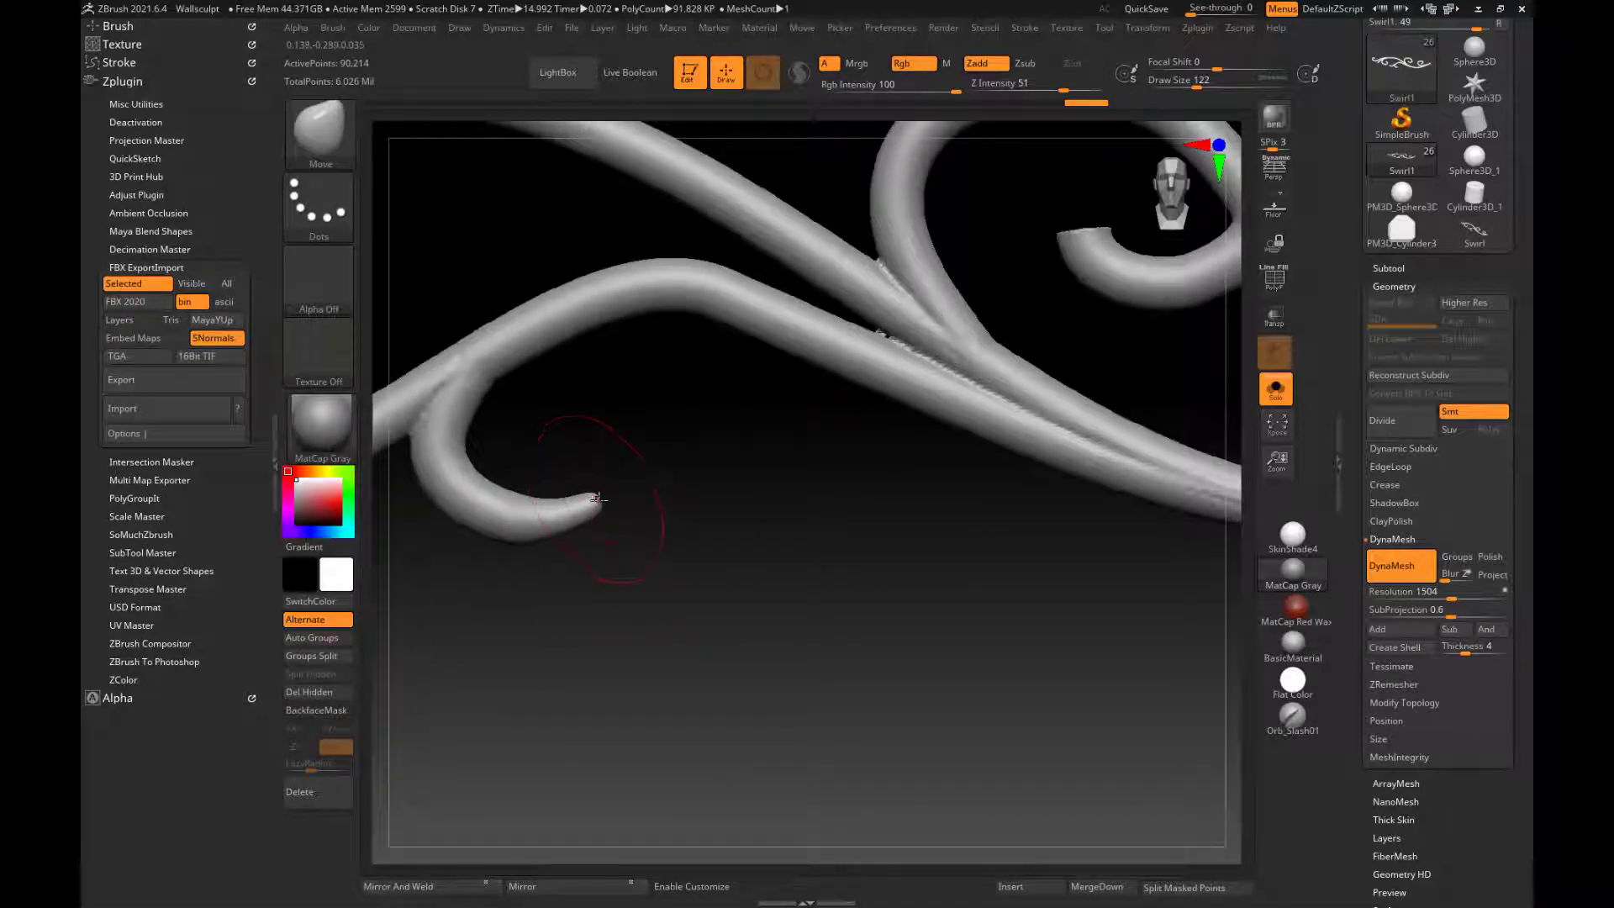
pyautogui.press('shift')
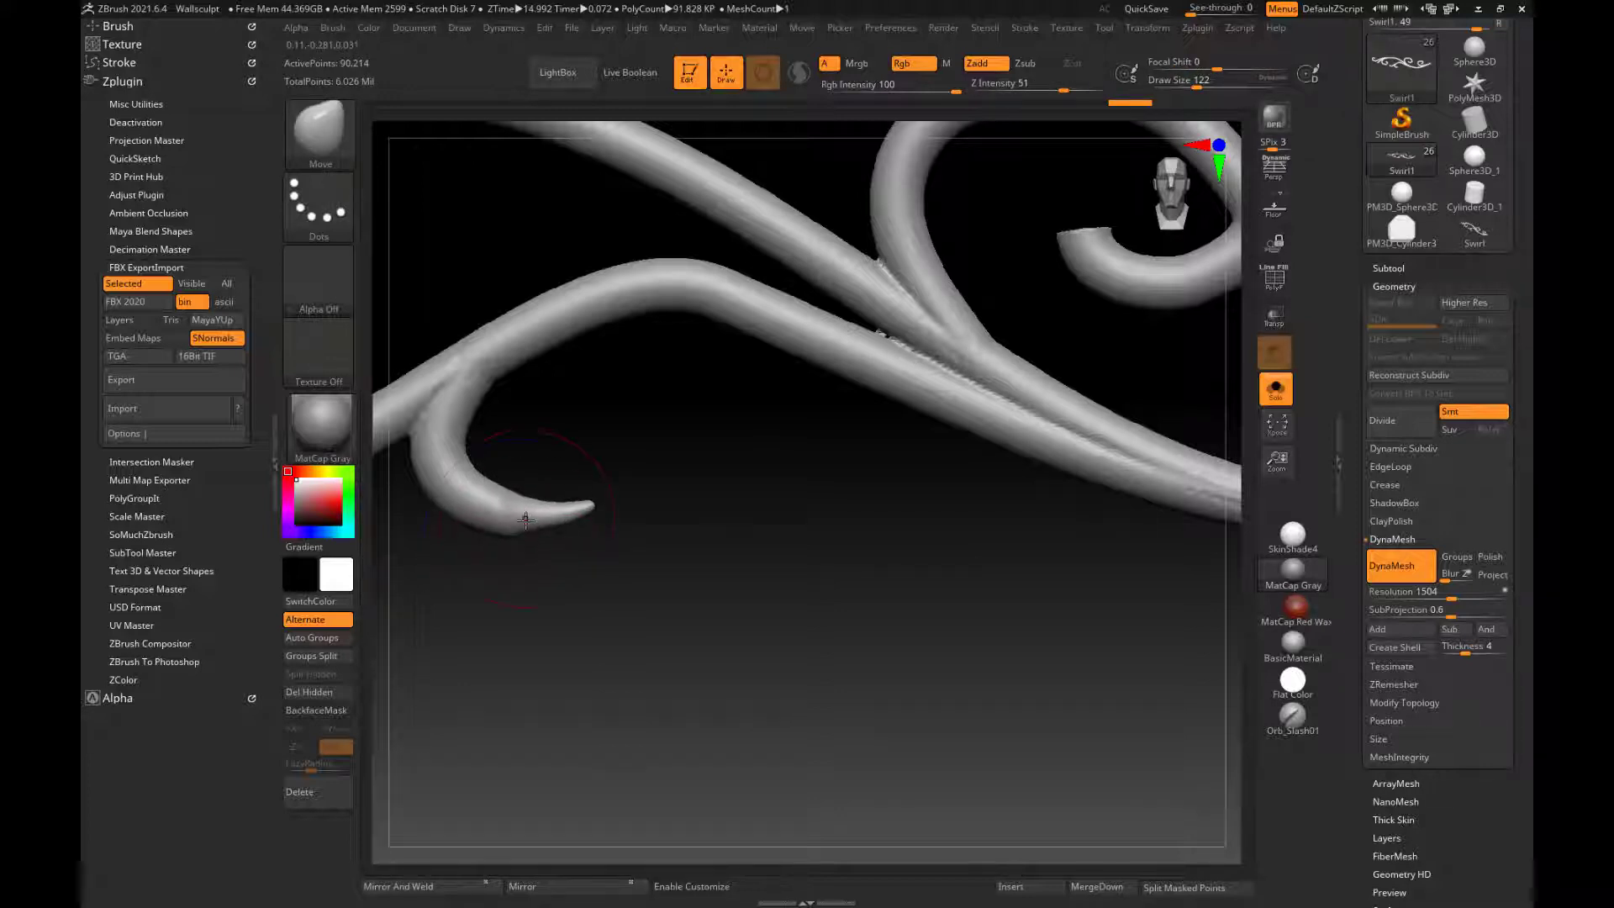
pyautogui.press('shift')
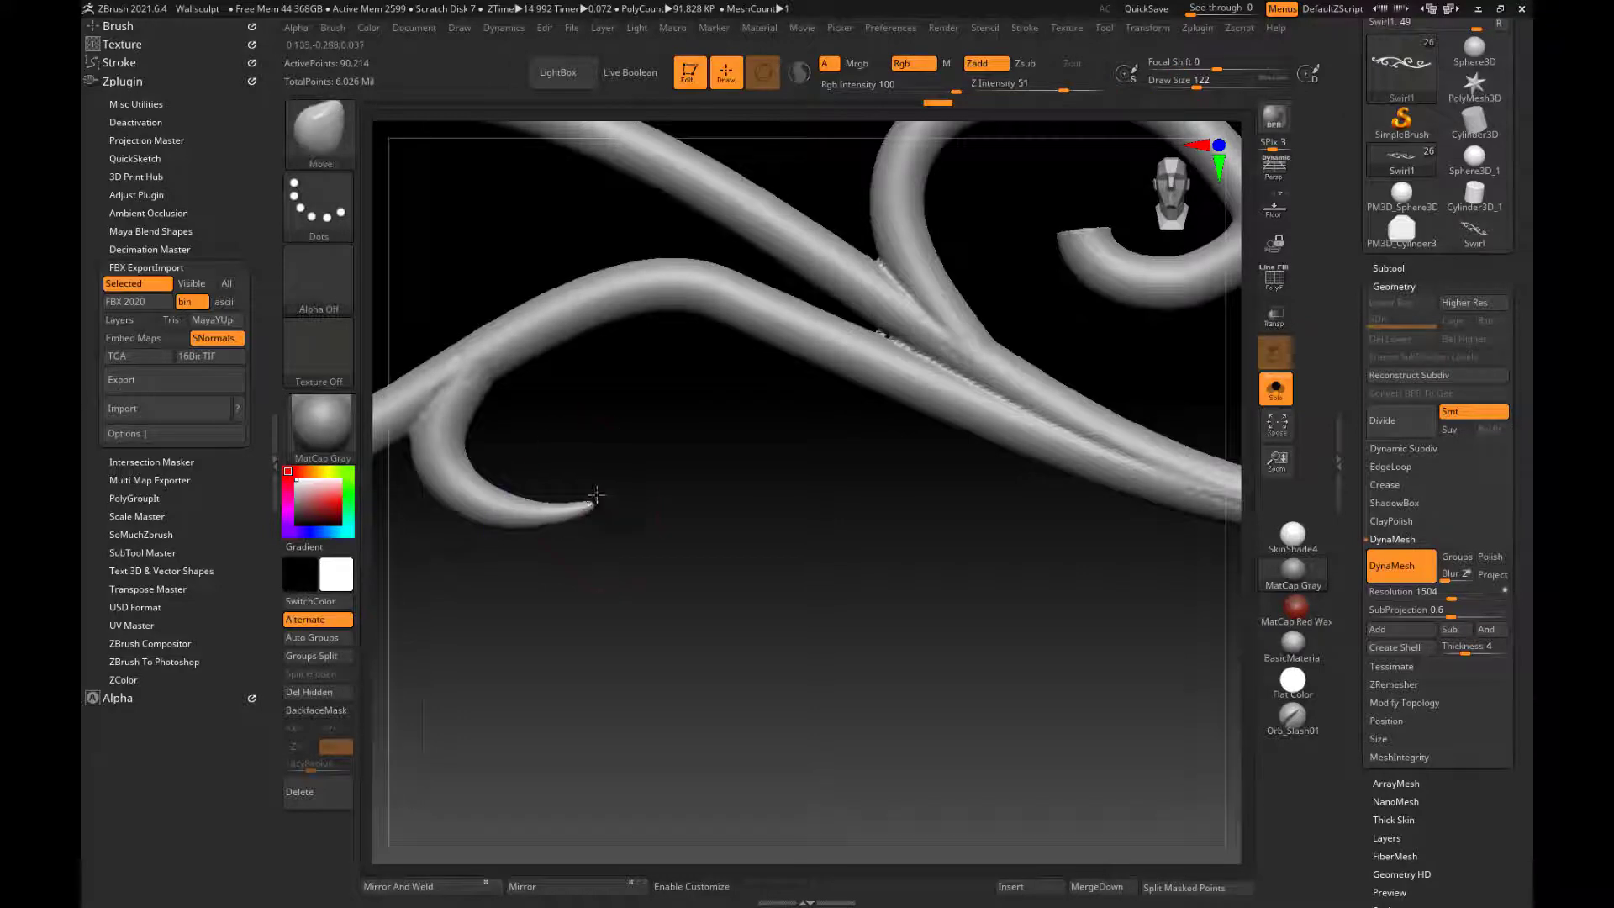
pyautogui.moveTo(595, 497); pyautogui.dragTo(534, 513)
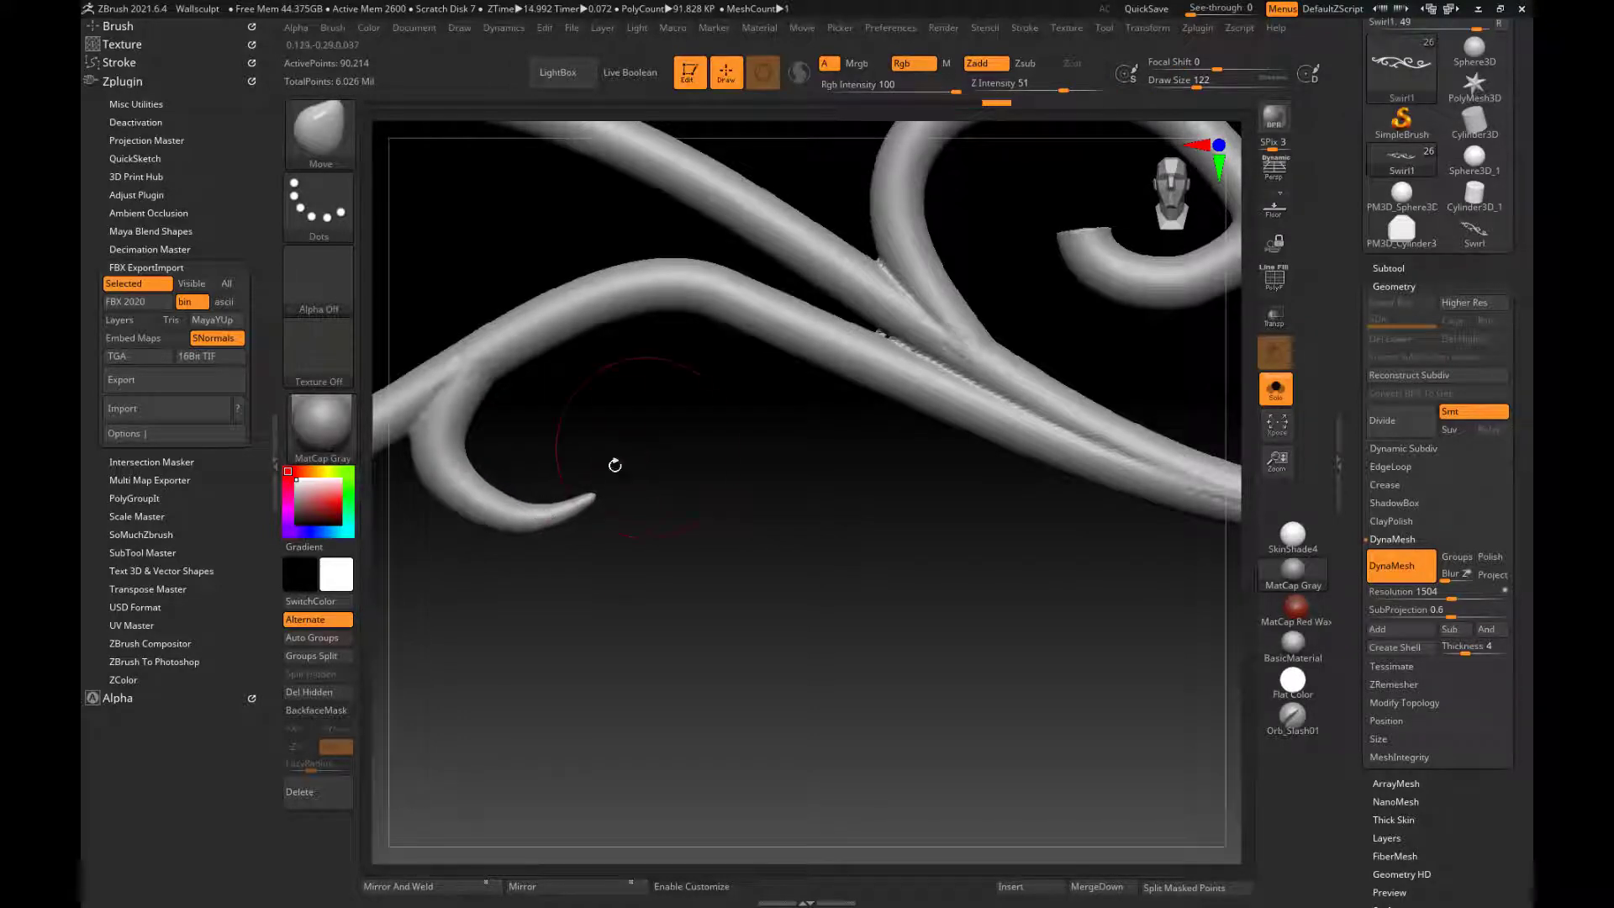
# - Taper the blunt end of the neighbouring S-shaped branch into a narrow tip by smoothing and moving it
pyautogui.moveTo(612, 461); pyautogui.dragTo(523, 448)
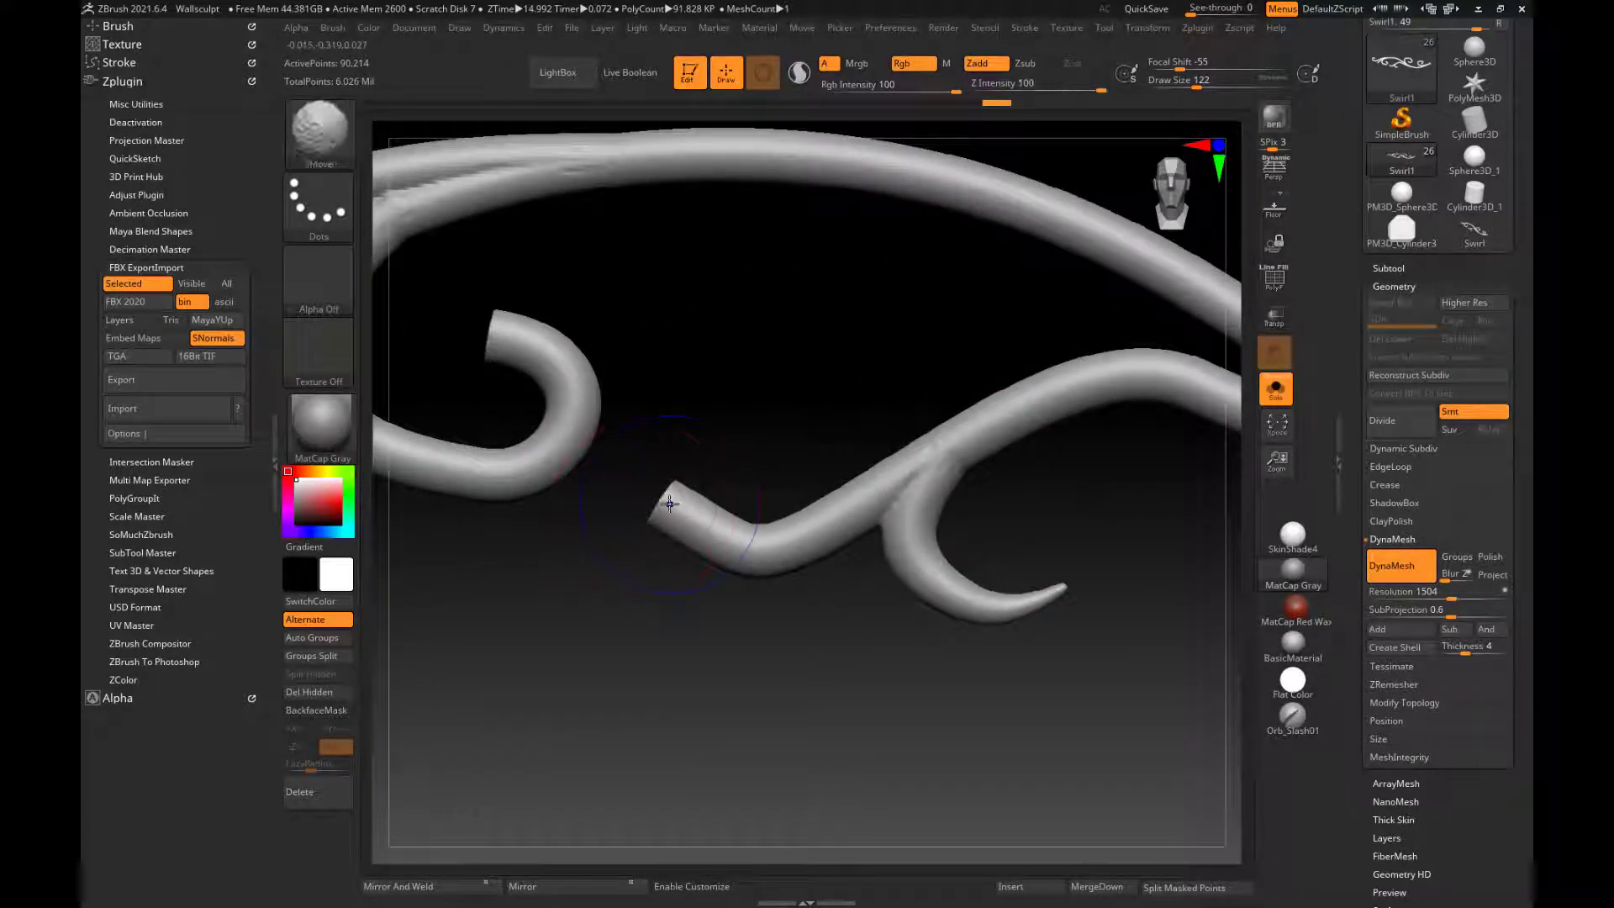
pyautogui.press('shift')
pyautogui.moveTo(661, 499)
pyautogui.keyDown('shift'); pyautogui.mouseDown()
pyautogui.moveTo(716, 540)
pyautogui.moveTo(668, 505)
pyautogui.mouseUp(); pyautogui.keyUp('shift')
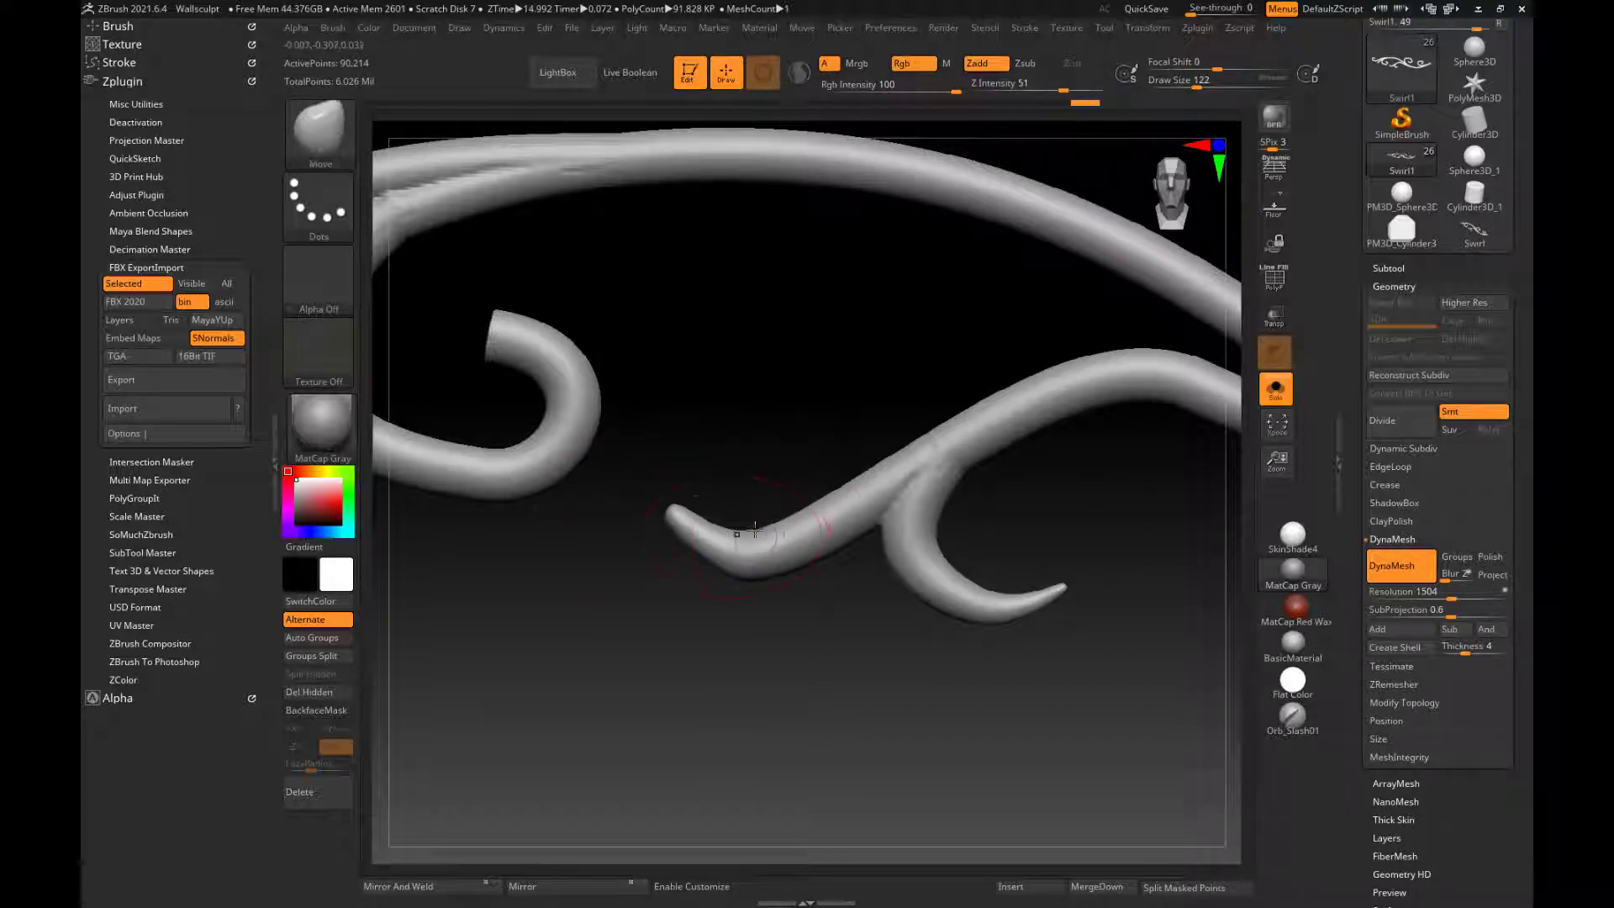
pyautogui.moveTo(780, 536); pyautogui.dragTo(789, 551)
pyautogui.moveTo(691, 524)
pyautogui.keyDown('shift'); pyautogui.mouseDown()
pyautogui.moveTo(677, 526)
pyautogui.moveTo(789, 564)
pyautogui.moveTo(900, 457)
pyautogui.mouseUp(); pyautogui.keyUp('shift')
# - Smooth and taper the end of the curl beneath the long arching stem into a narrow tip
pyautogui.keyDown('alt'); pyautogui.moveTo(548, 600); pyautogui.dragTo(877, 678); pyautogui.keyUp('alt')
pyautogui.moveTo(838, 404)
pyautogui.keyDown('shift'); pyautogui.mouseDown()
pyautogui.moveTo(857, 410)
pyautogui.moveTo(821, 414)
pyautogui.moveTo(840, 419)
pyautogui.mouseUp(); pyautogui.keyUp('shift')
pyautogui.moveTo(799, 252)
pyautogui.keyDown('shift'); pyautogui.mouseDown()
pyautogui.moveTo(702, 290)
pyautogui.moveTo(877, 242)
pyautogui.moveTo(980, 273)
pyautogui.mouseUp(); pyautogui.keyUp('shift')
pyautogui.keyDown('shift'); pyautogui.moveTo(896, 481); pyautogui.dragTo(841, 405); pyautogui.keyUp('shift')
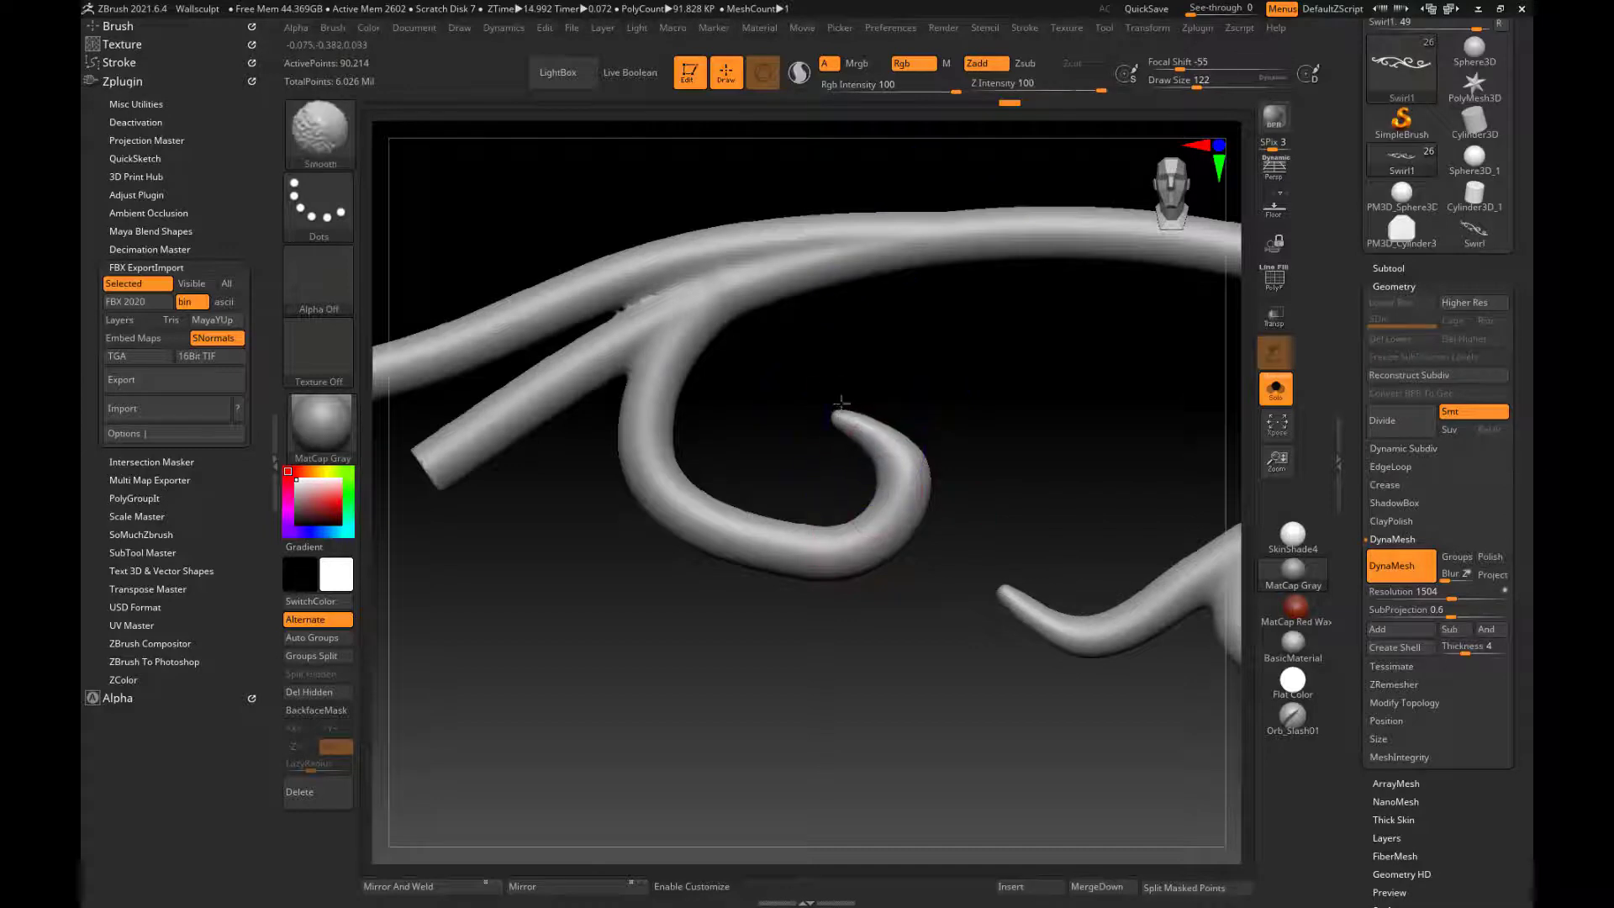
# - Smooth the blunt end of the ornament's outermost curl and the joint where the branches merge along the arching stem
pyautogui.moveTo(641, 586)
pyautogui.keyDown('alt'); pyautogui.mouseDown()
pyautogui.moveTo(853, 634)
pyautogui.moveTo(851, 617)
pyautogui.mouseUp(); pyautogui.keyUp('alt')
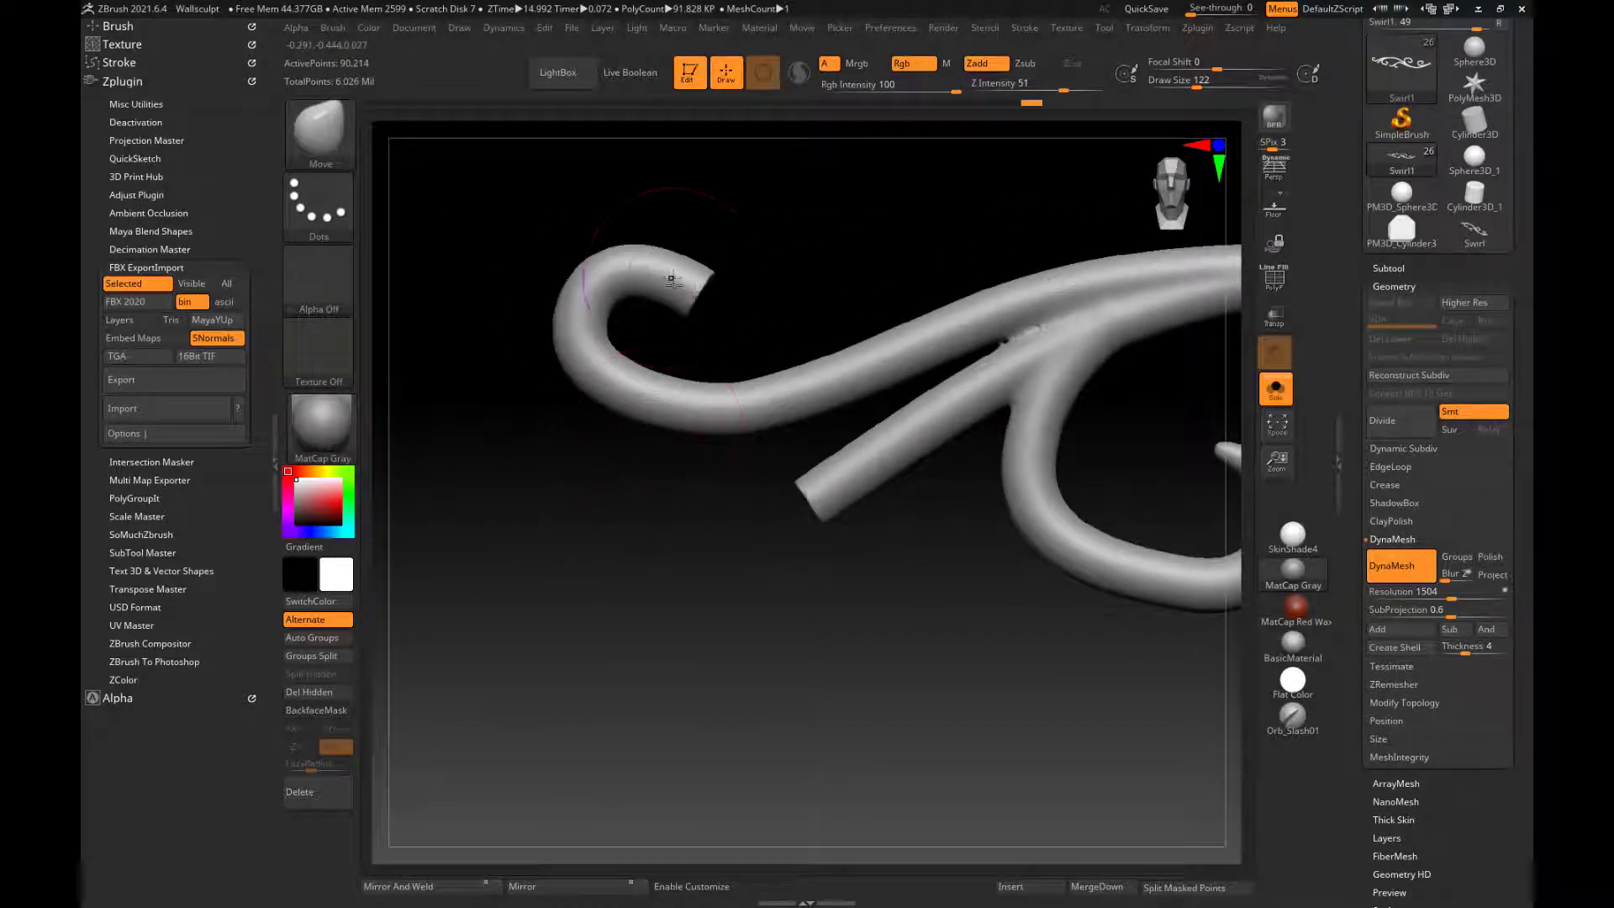
pyautogui.moveTo(682, 281)
pyautogui.keyDown('shift'); pyautogui.mouseDown()
pyautogui.moveTo(698, 286)
pyautogui.moveTo(614, 262)
pyautogui.moveTo(588, 307)
pyautogui.moveTo(613, 333)
pyautogui.moveTo(651, 317)
pyautogui.mouseUp(); pyautogui.keyUp('shift')
pyautogui.moveTo(947, 211); pyautogui.dragTo(867, 591)
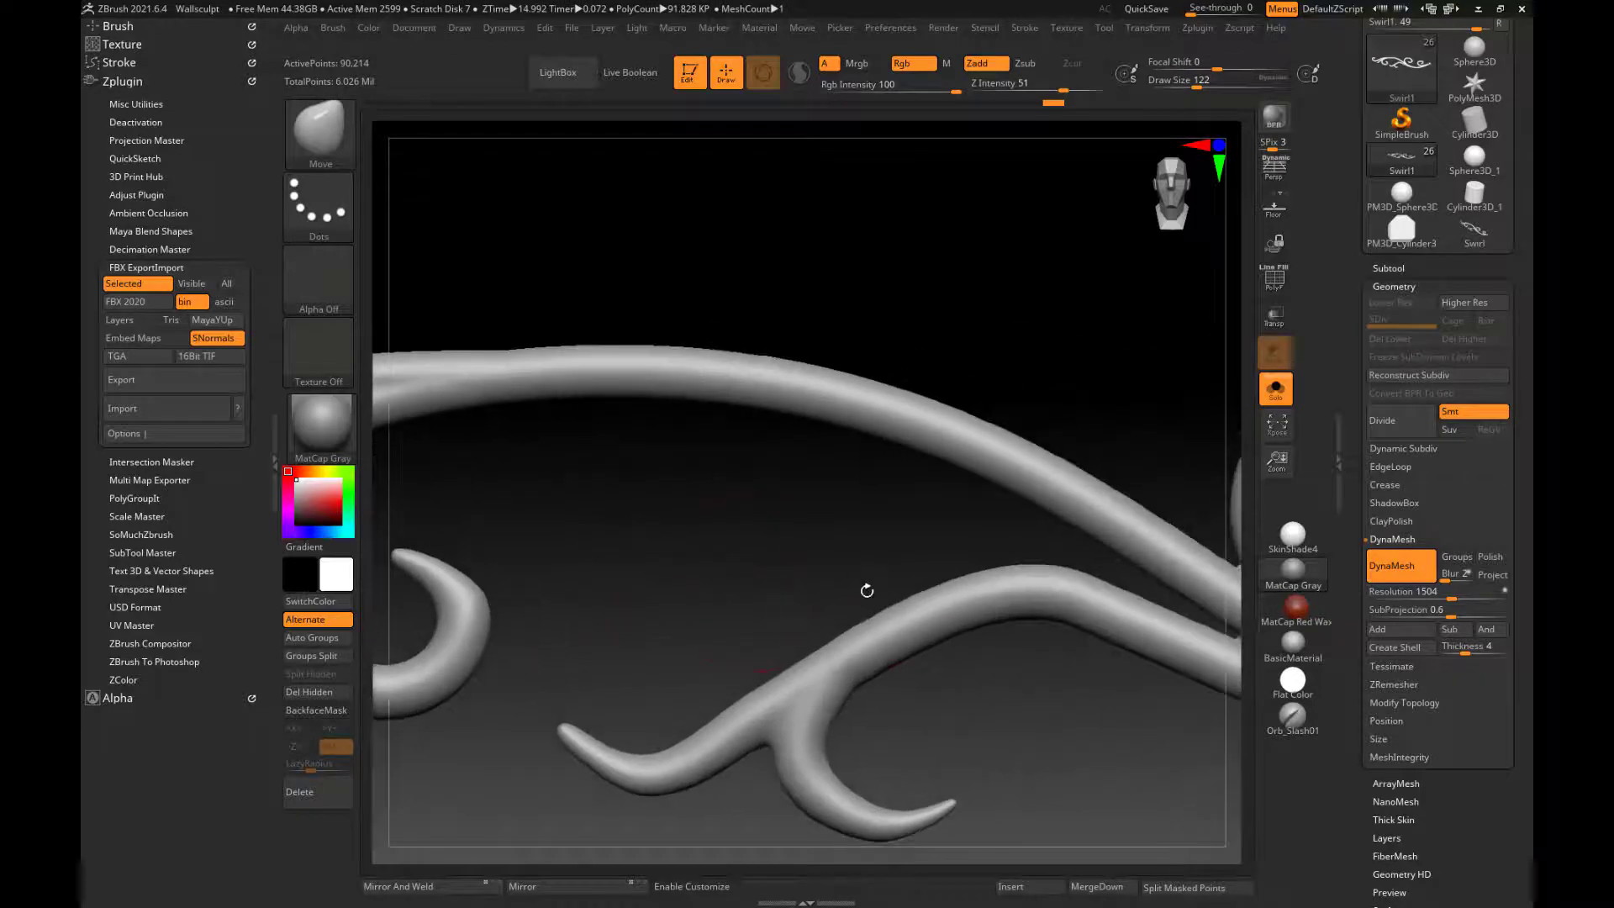
pyautogui.moveTo(677, 480); pyautogui.dragTo(774, 505)
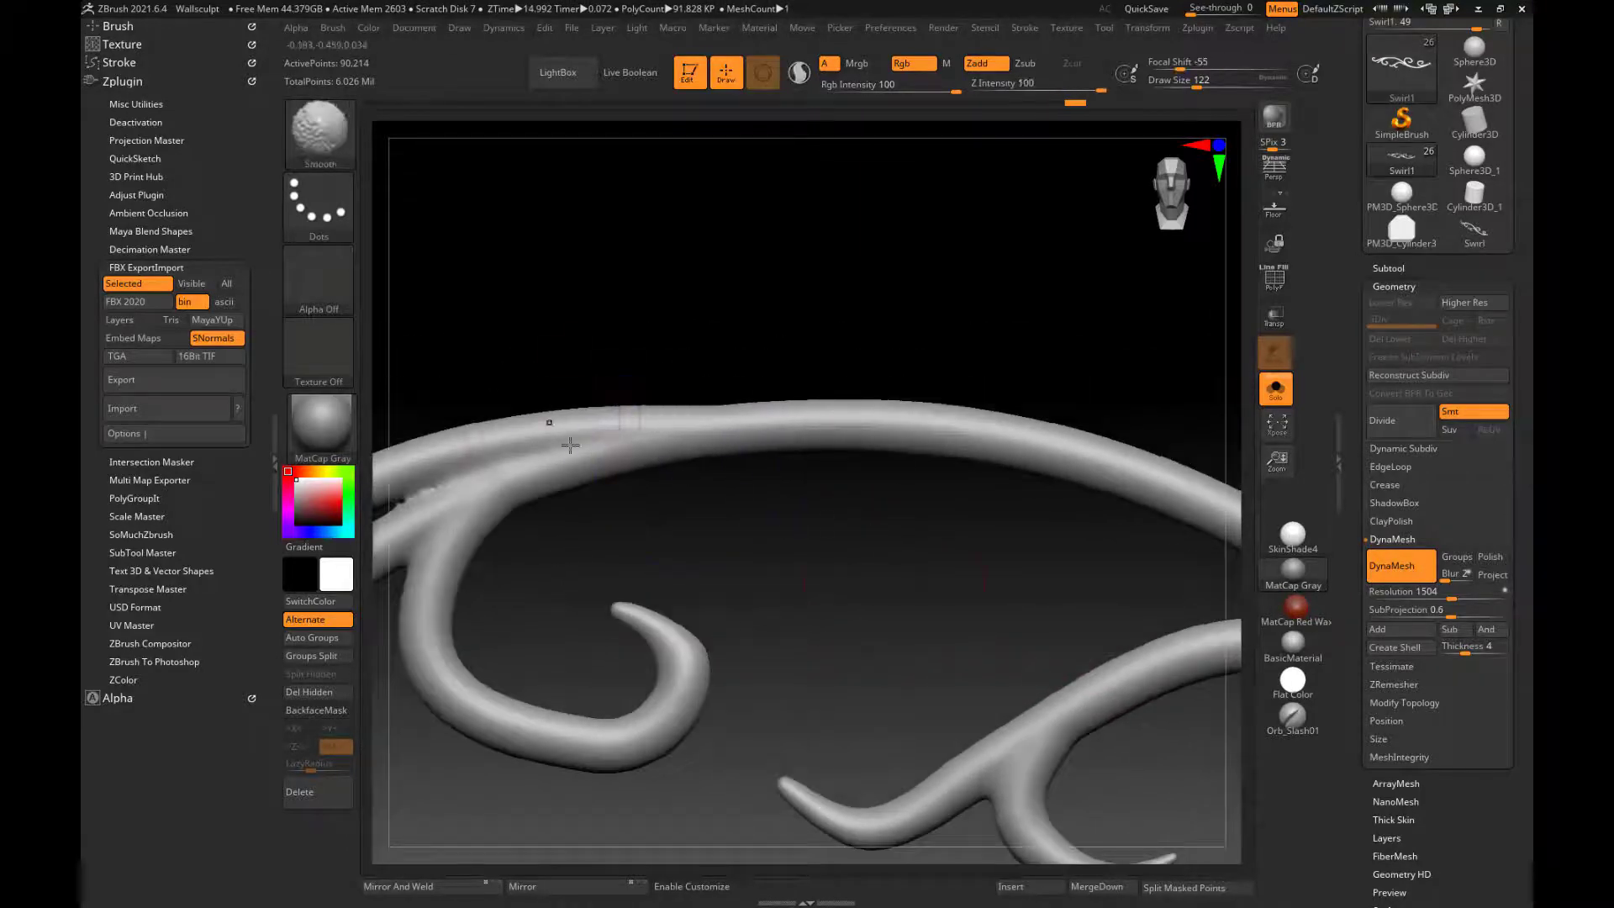
# - Taper the large upper curl's end to a fine point and smooth the seams where the stems merge beneath it
pyautogui.moveTo(1057, 576)
pyautogui.mouseDown()
pyautogui.moveTo(840, 703)
pyautogui.moveTo(810, 443)
pyautogui.moveTo(841, 467)
pyautogui.mouseUp()
pyautogui.moveTo(1032, 439)
pyautogui.keyDown('shift'); pyautogui.mouseDown()
pyautogui.moveTo(1014, 424)
pyautogui.moveTo(1012, 450)
pyautogui.moveTo(998, 446)
pyautogui.moveTo(994, 423)
pyautogui.mouseUp(); pyautogui.keyUp('shift')
pyautogui.moveTo(839, 453)
pyautogui.keyDown('shift'); pyautogui.mouseDown()
pyautogui.moveTo(861, 448)
pyautogui.moveTo(844, 471)
pyautogui.moveTo(876, 459)
pyautogui.moveTo(851, 475)
pyautogui.mouseUp(); pyautogui.keyUp('shift')
pyautogui.moveTo(979, 432)
pyautogui.mouseDown()
pyautogui.moveTo(964, 441)
pyautogui.moveTo(1011, 436)
pyautogui.mouseUp()
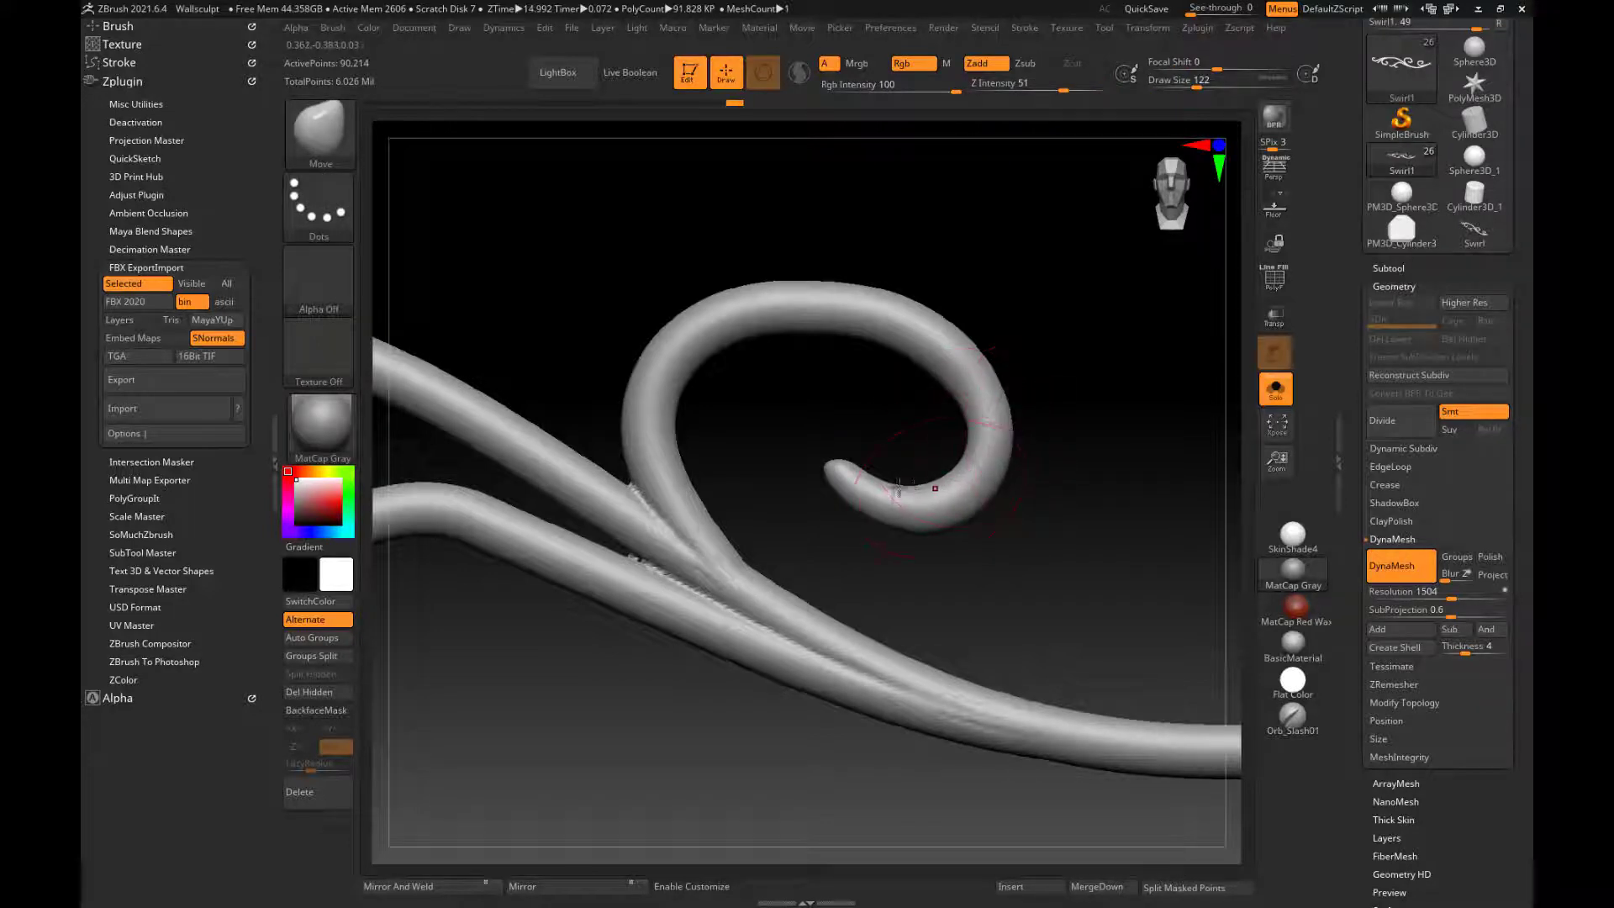
pyautogui.moveTo(832, 469)
pyautogui.keyDown('shift'); pyautogui.mouseDown()
pyautogui.moveTo(835, 443)
pyautogui.moveTo(835, 470)
pyautogui.moveTo(906, 501)
pyautogui.moveTo(982, 485)
pyautogui.mouseUp(); pyautogui.keyUp('shift')
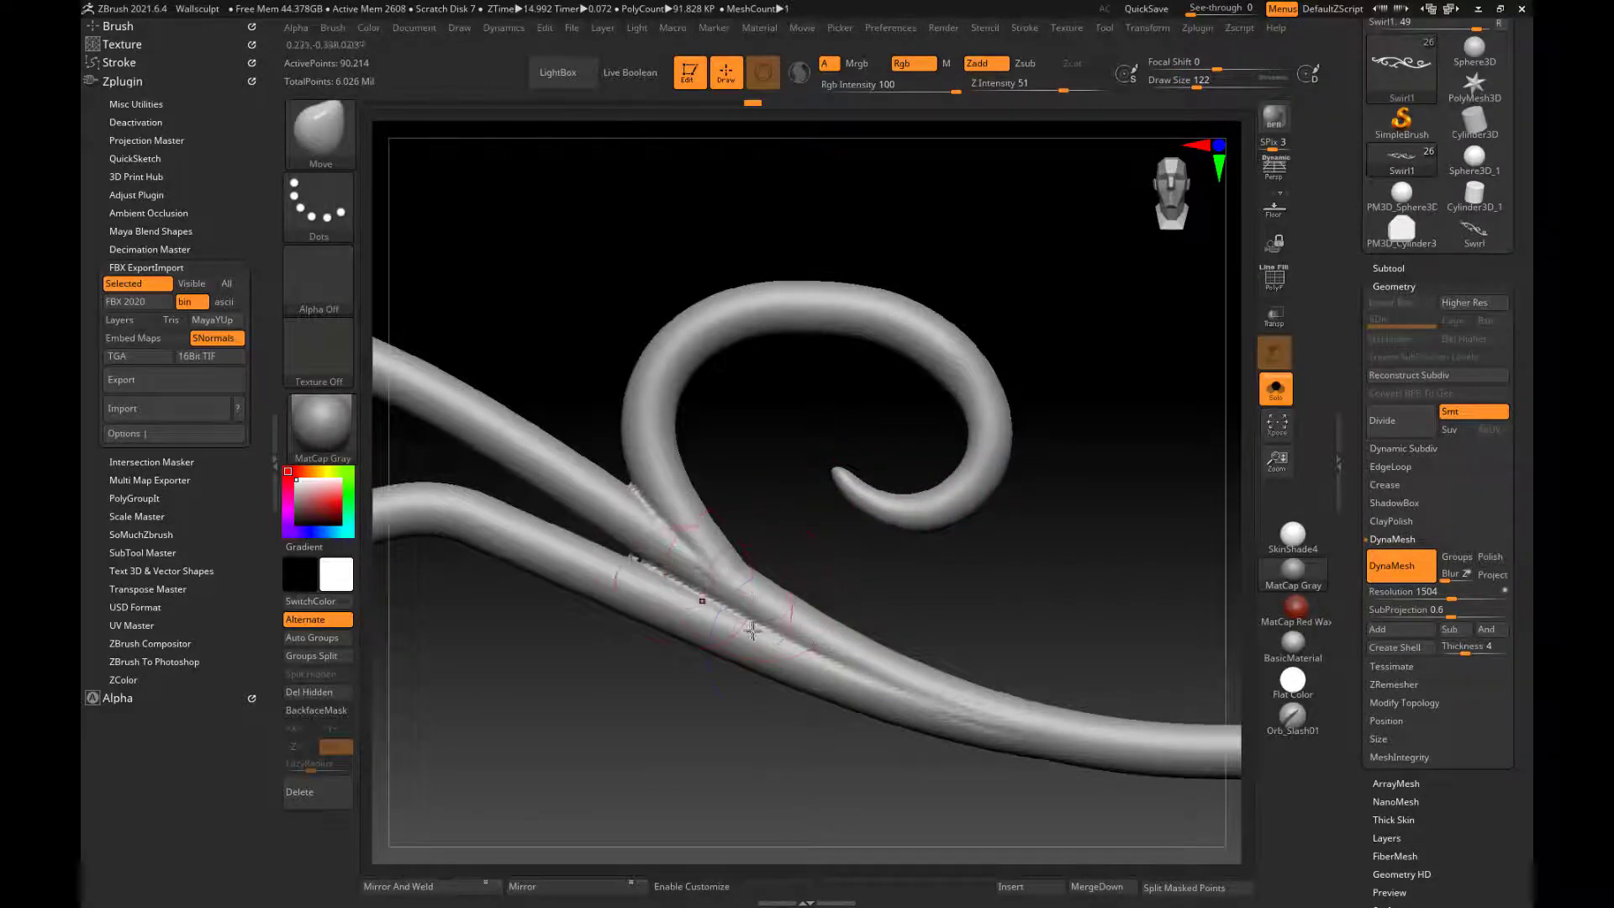
pyautogui.keyDown('shift'); pyautogui.moveTo(781, 640); pyautogui.dragTo(643, 533); pyautogui.keyUp('shift')
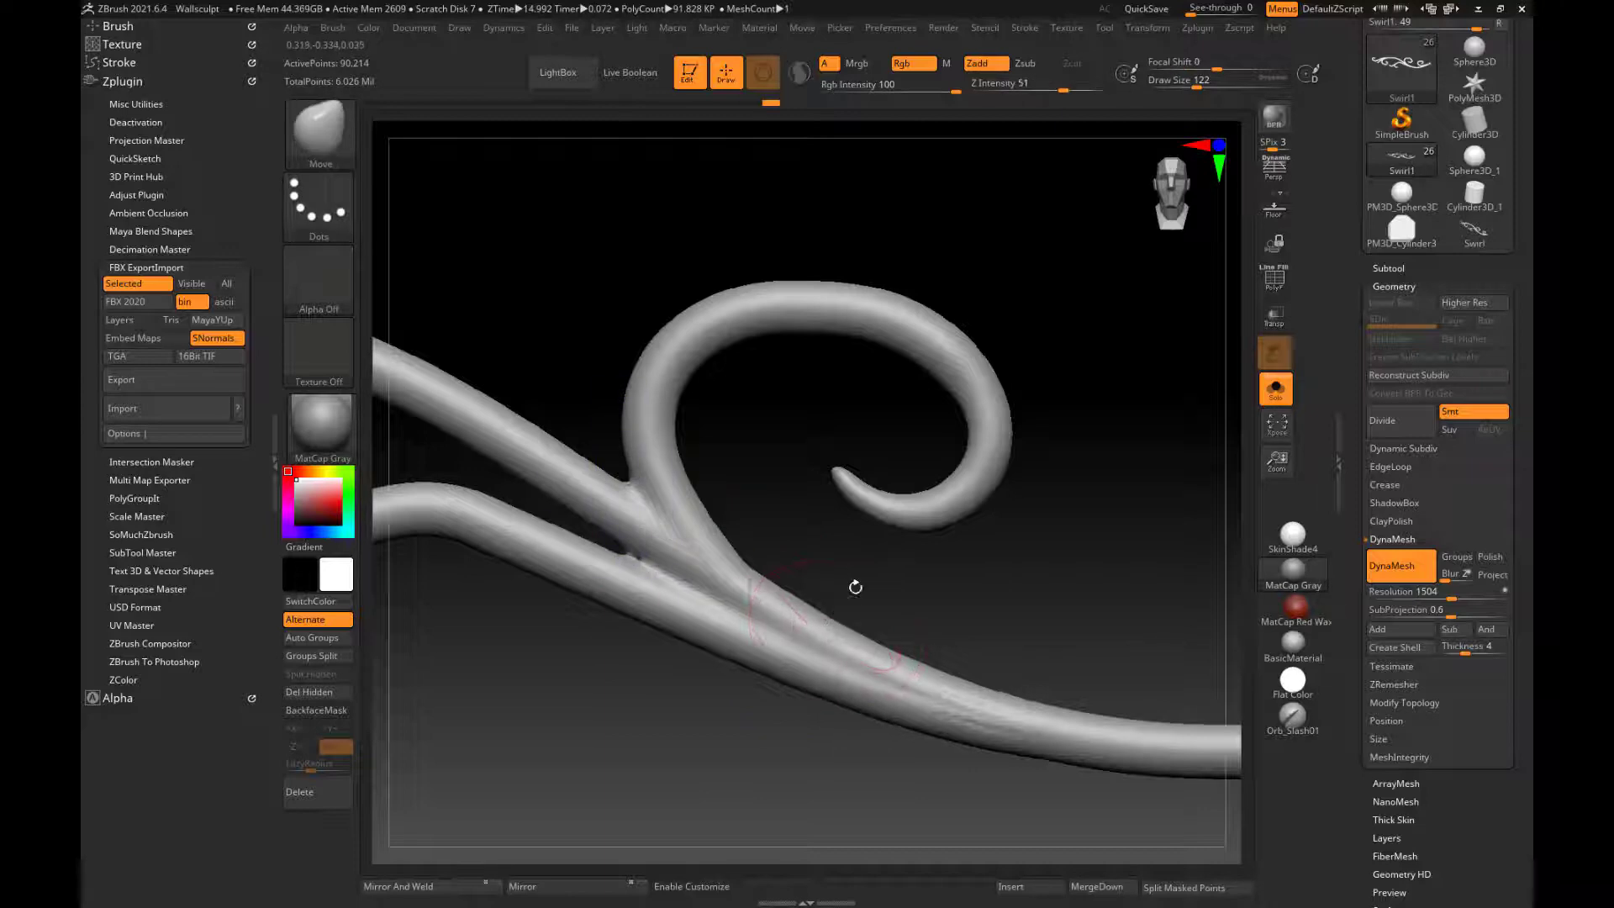
# - Thicken the large upper curl slightly with the Inflat brush at Z Intensity 3, undoing the stronger first stroke
pyautogui.keyDown('alt'); pyautogui.moveTo(1019, 545); pyautogui.dragTo(953, 544); pyautogui.keyUp('alt')
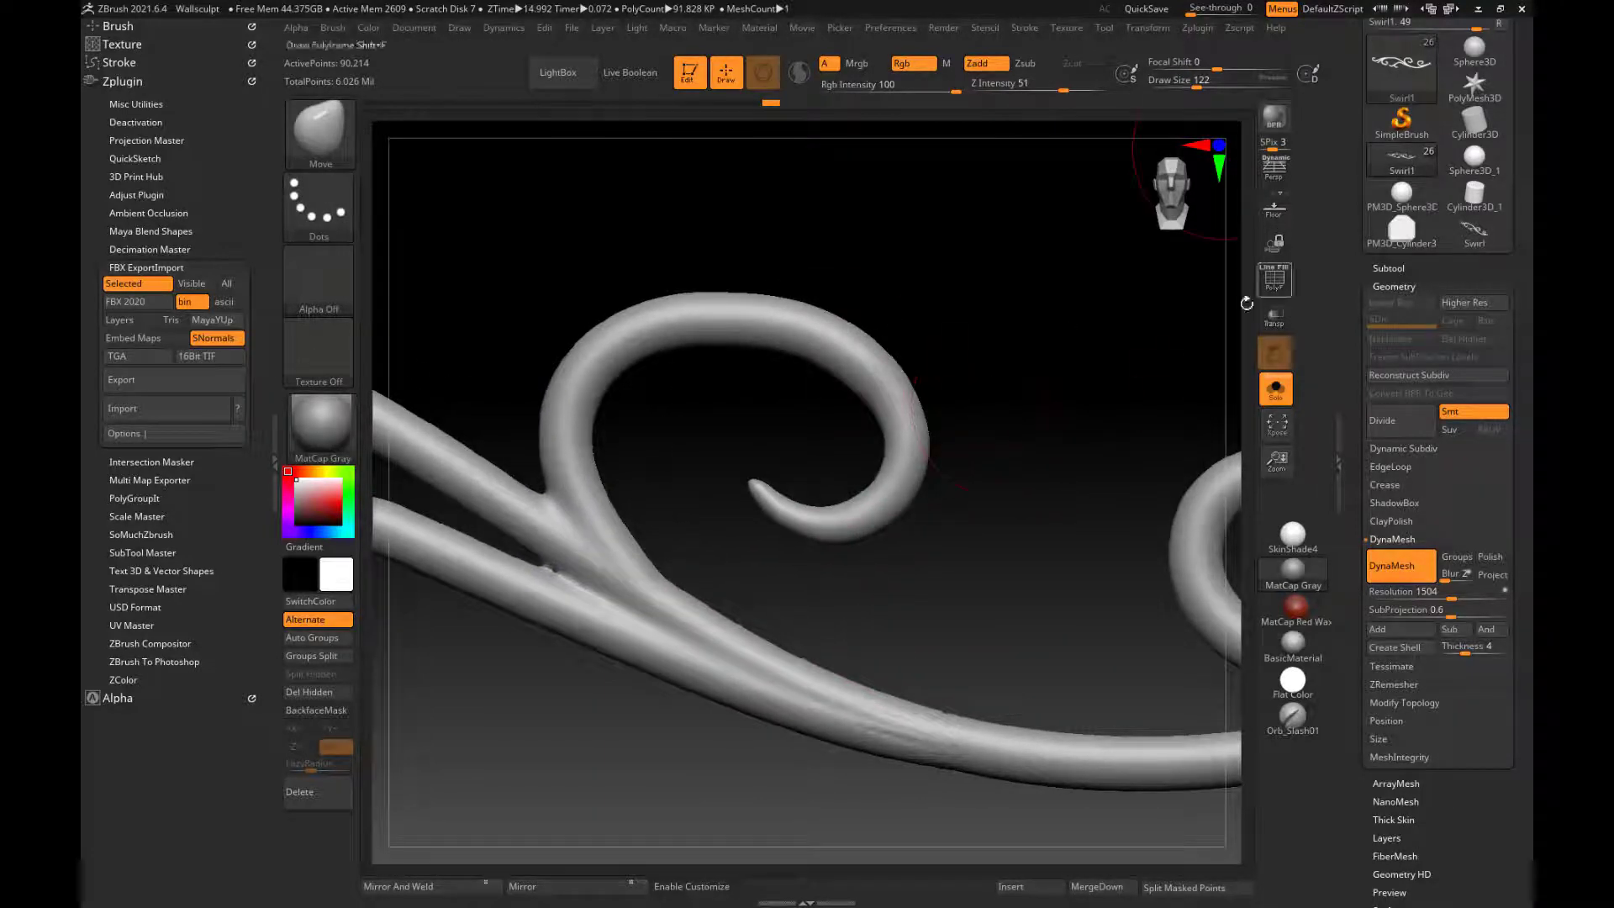
pyautogui.click(322, 134)
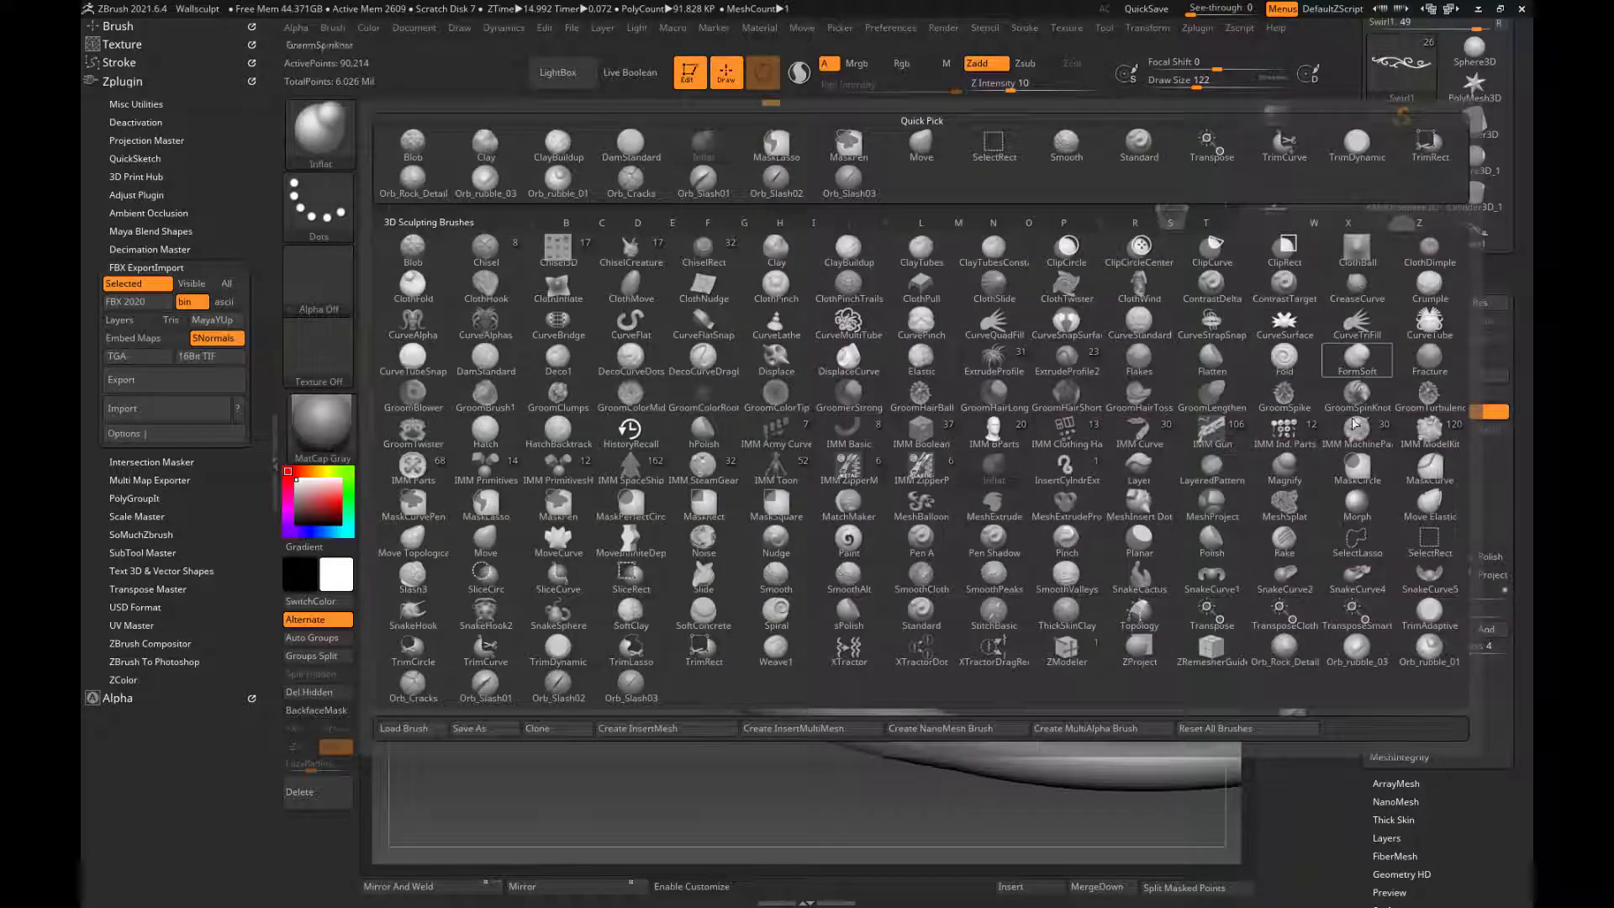
pyautogui.press('i')
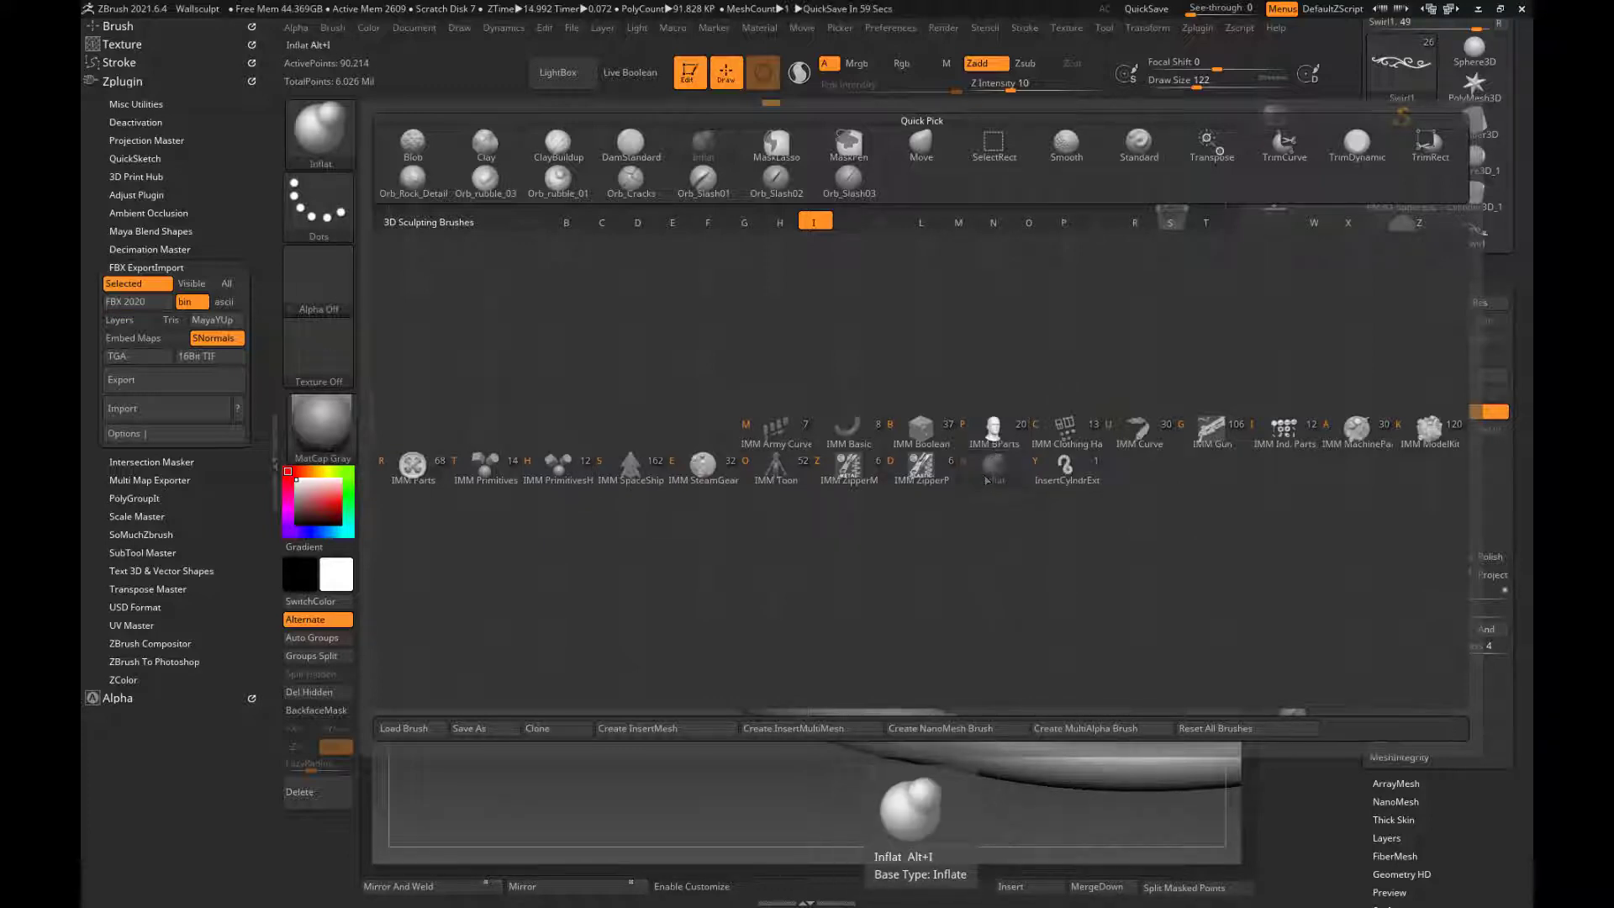
pyautogui.press('Escape')
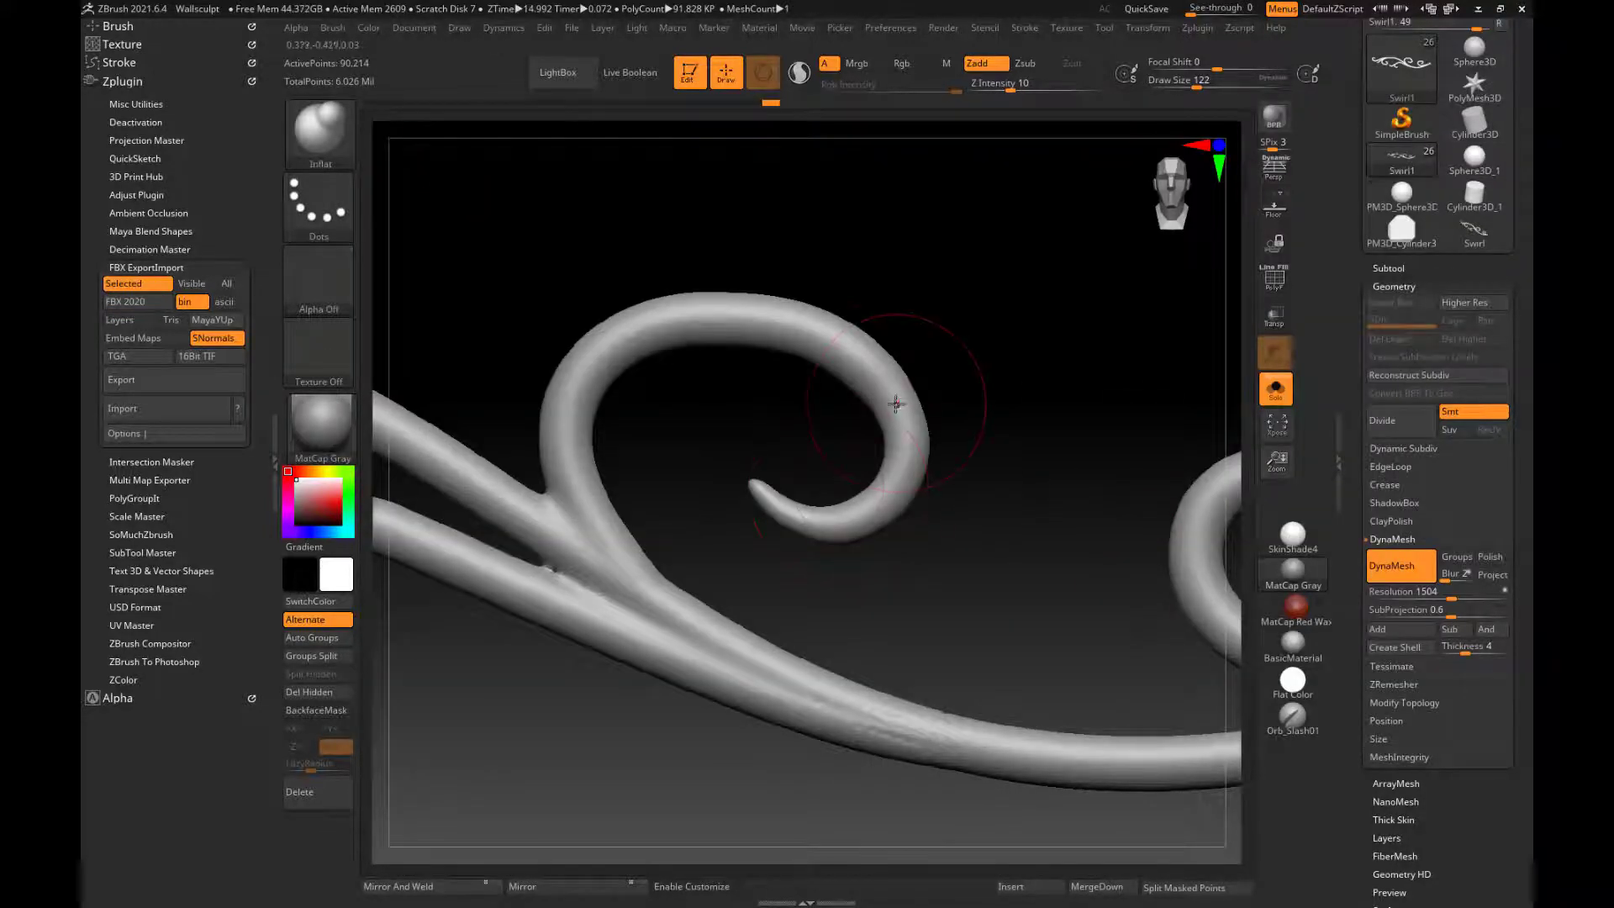
pyautogui.moveTo(846, 360)
pyautogui.mouseDown()
pyautogui.moveTo(839, 342)
pyautogui.moveTo(740, 312)
pyautogui.moveTo(605, 319)
pyautogui.moveTo(580, 337)
pyautogui.mouseUp()
pyautogui.press('ctrl')
pyautogui.hotkey('ctrl', 'z')
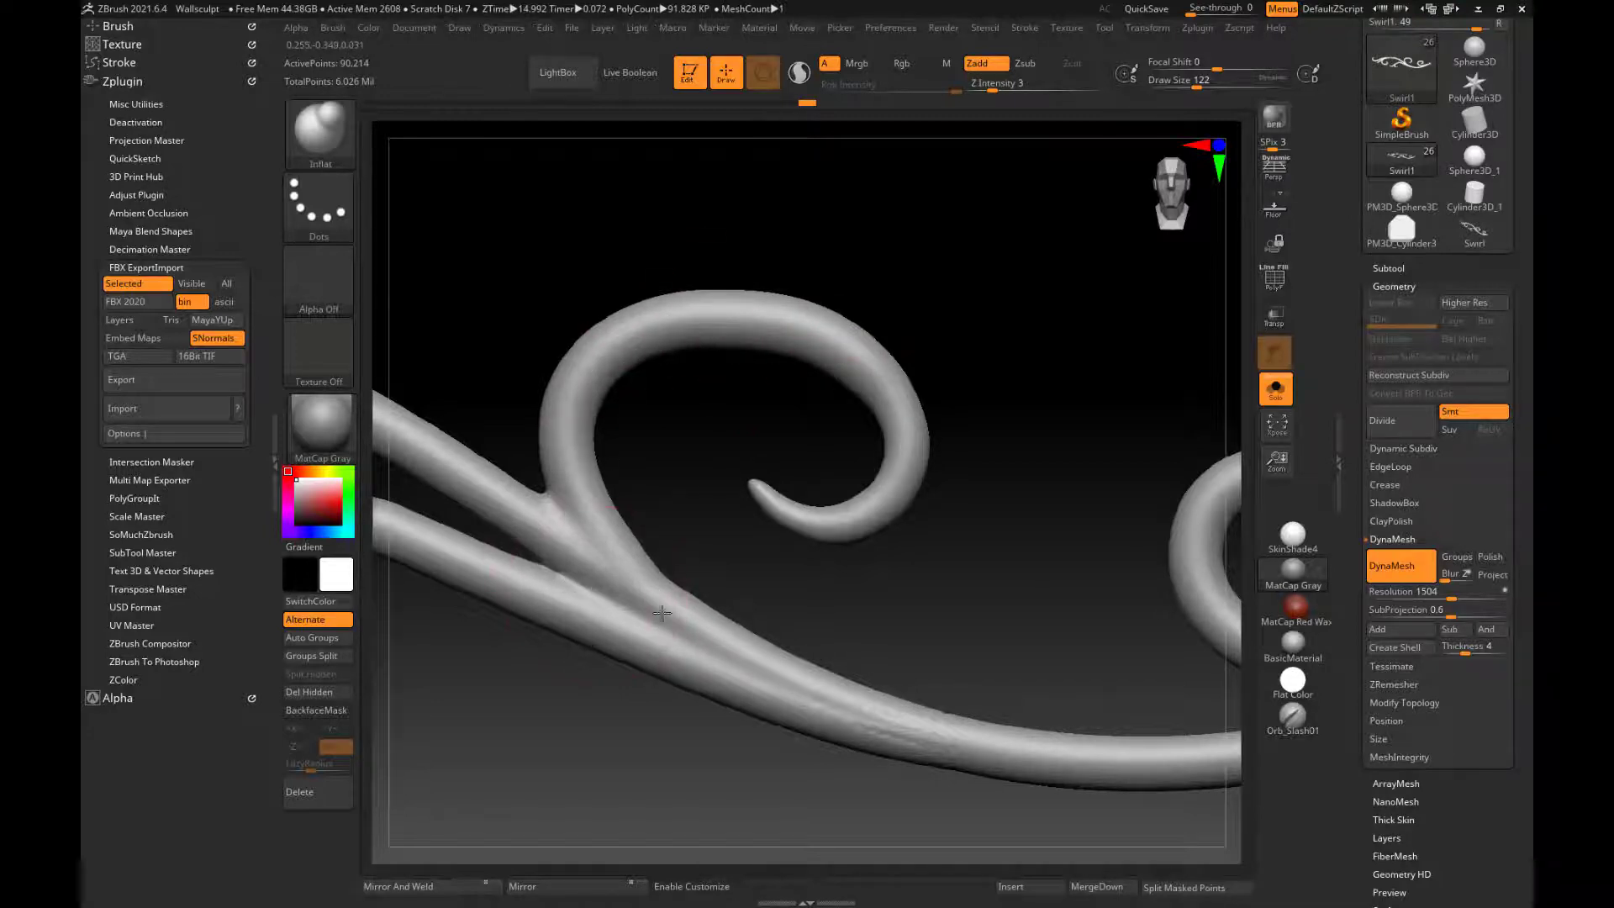
# - Smooth the blunt end of the small curl beside the end collar into a tapered tip
pyautogui.keyDown('alt'); pyautogui.moveTo(1103, 574); pyautogui.dragTo(888, 361); pyautogui.keyUp('alt')
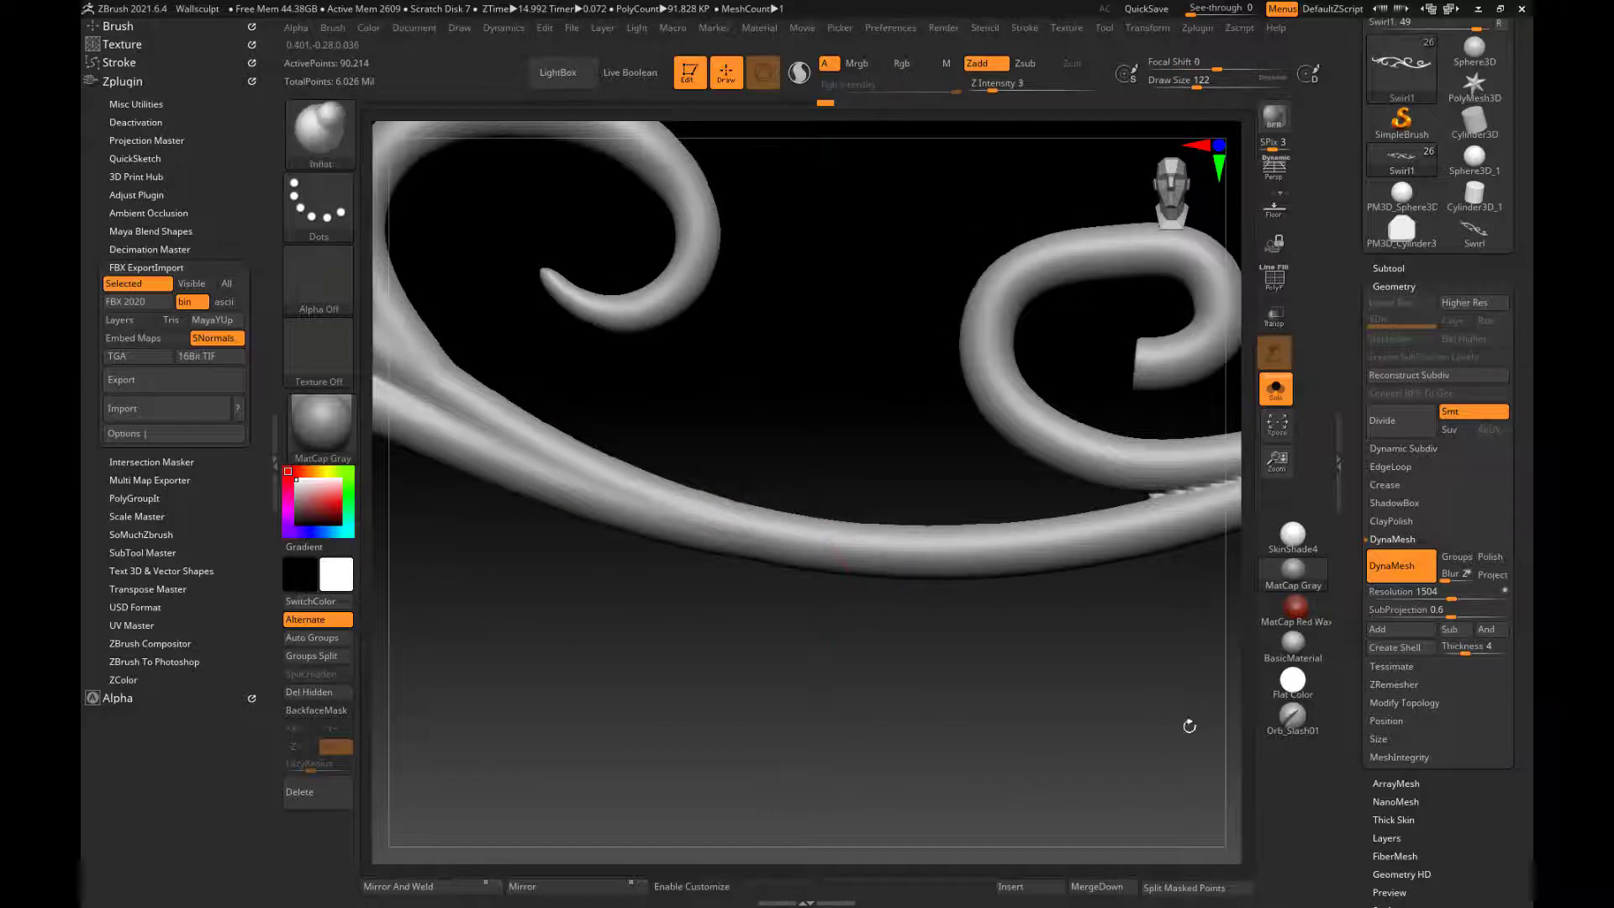
pyautogui.moveTo(1165, 691)
pyautogui.keyDown('alt'); pyautogui.mouseDown()
pyautogui.moveTo(664, 813)
pyautogui.moveTo(656, 848)
pyautogui.mouseUp(); pyautogui.keyUp('alt')
pyautogui.press('shift')
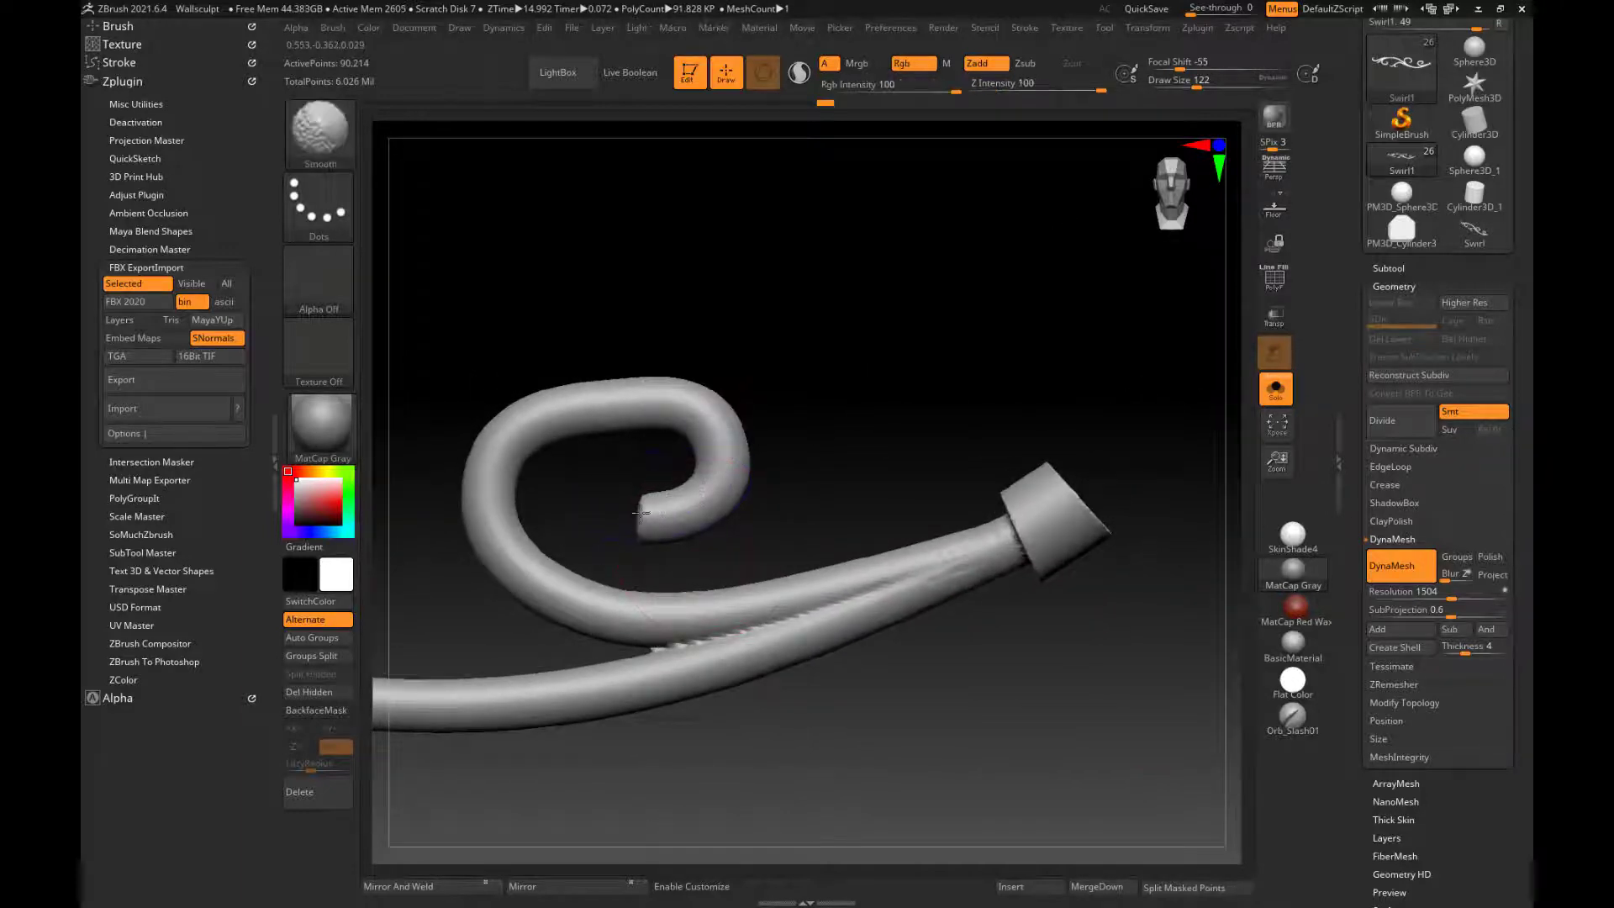
pyautogui.moveTo(640, 512)
pyautogui.keyDown('shift'); pyautogui.mouseDown()
pyautogui.moveTo(693, 528)
pyautogui.moveTo(664, 509)
pyautogui.moveTo(714, 490)
pyautogui.mouseUp(); pyautogui.keyUp('shift')
# - Reshape the small curl beside the collar into a rounder spiral with the Move brush at draw size 146, smoothing its tip
pyautogui.press('b')
pyautogui.press('m')
pyautogui.press('v')
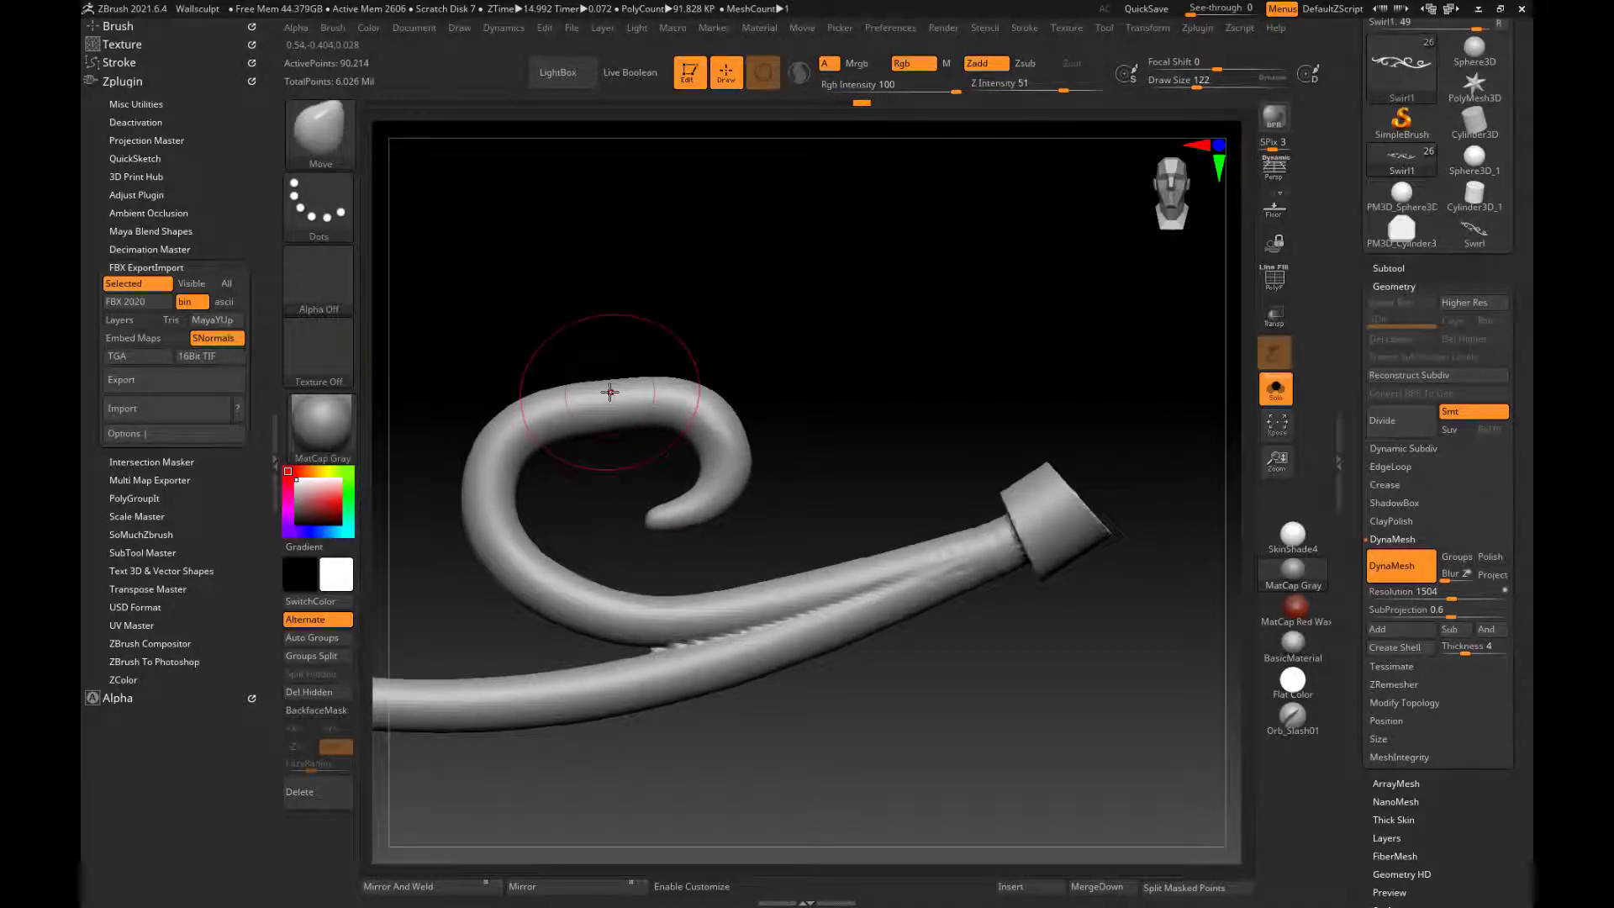
pyautogui.press(']')
pyautogui.press(']')
pyautogui.press(']')
pyautogui.press(']')
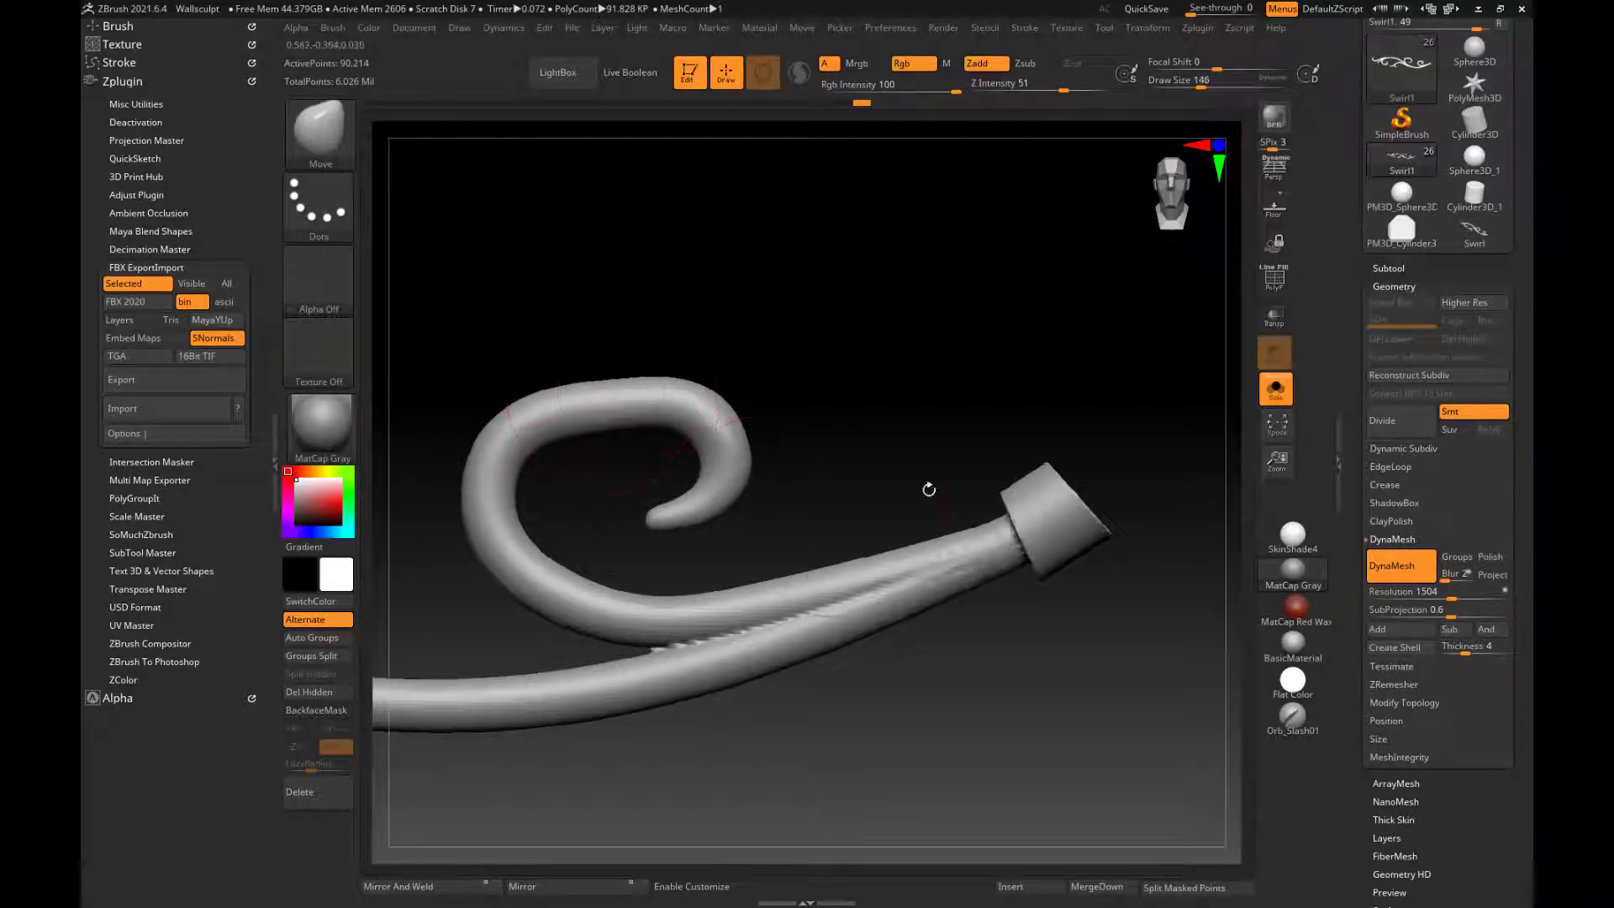
pyautogui.keyDown('alt'); pyautogui.moveTo(938, 433); pyautogui.dragTo(932, 337); pyautogui.keyUp('alt')
pyautogui.moveTo(648, 439); pyautogui.dragTo(645, 411)
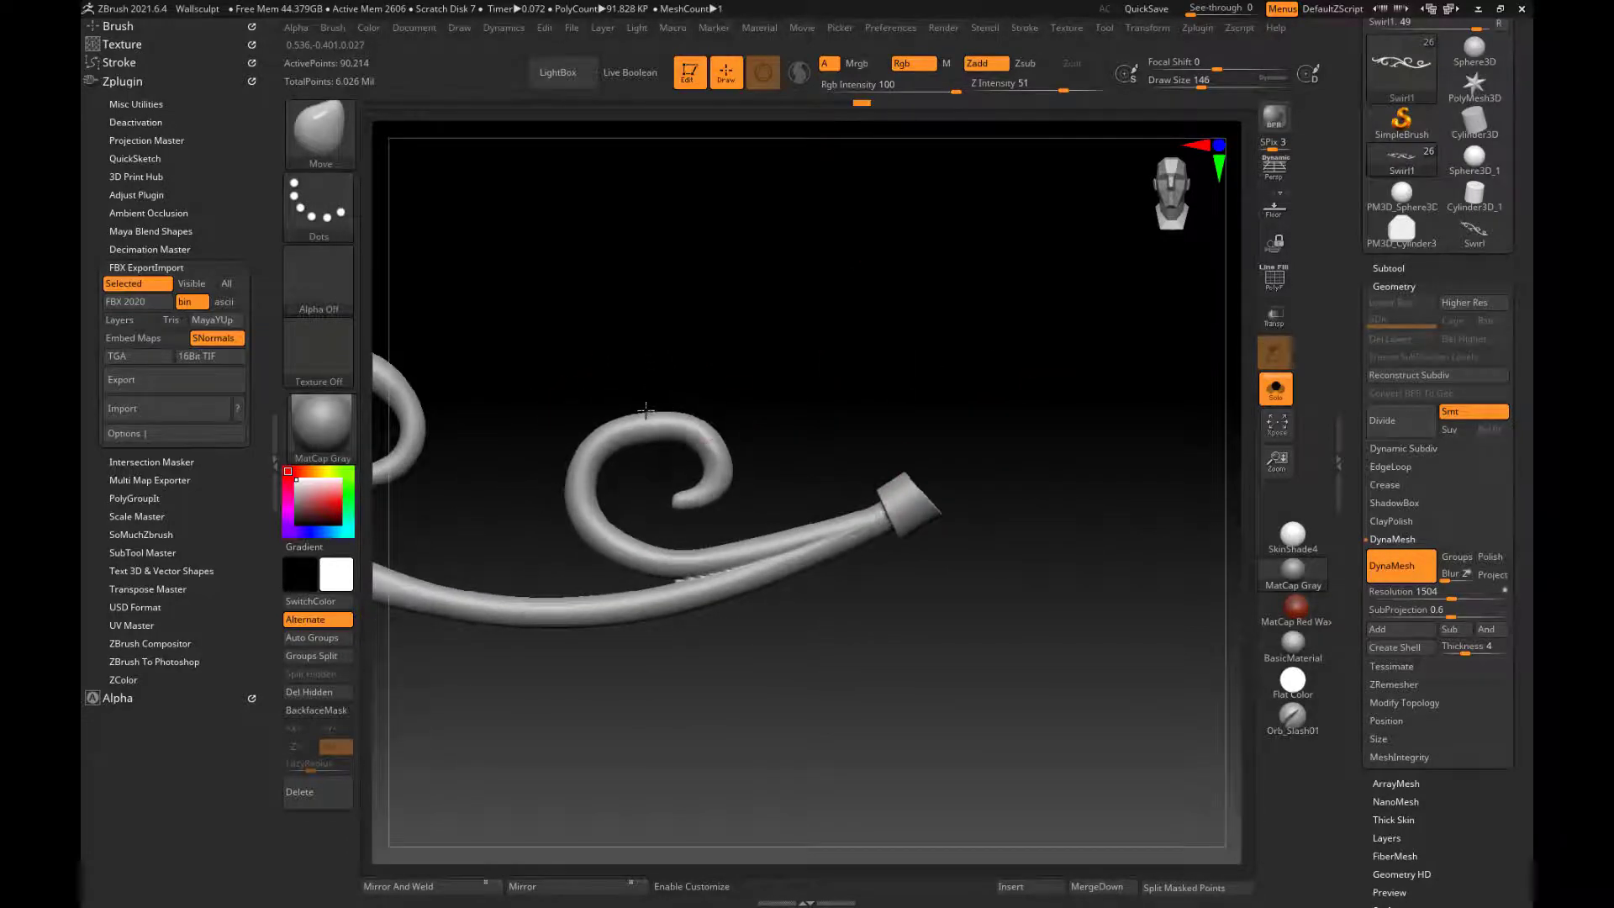
pyautogui.keyDown('shift'); pyautogui.moveTo(686, 500); pyautogui.dragTo(679, 499); pyautogui.keyUp('shift')
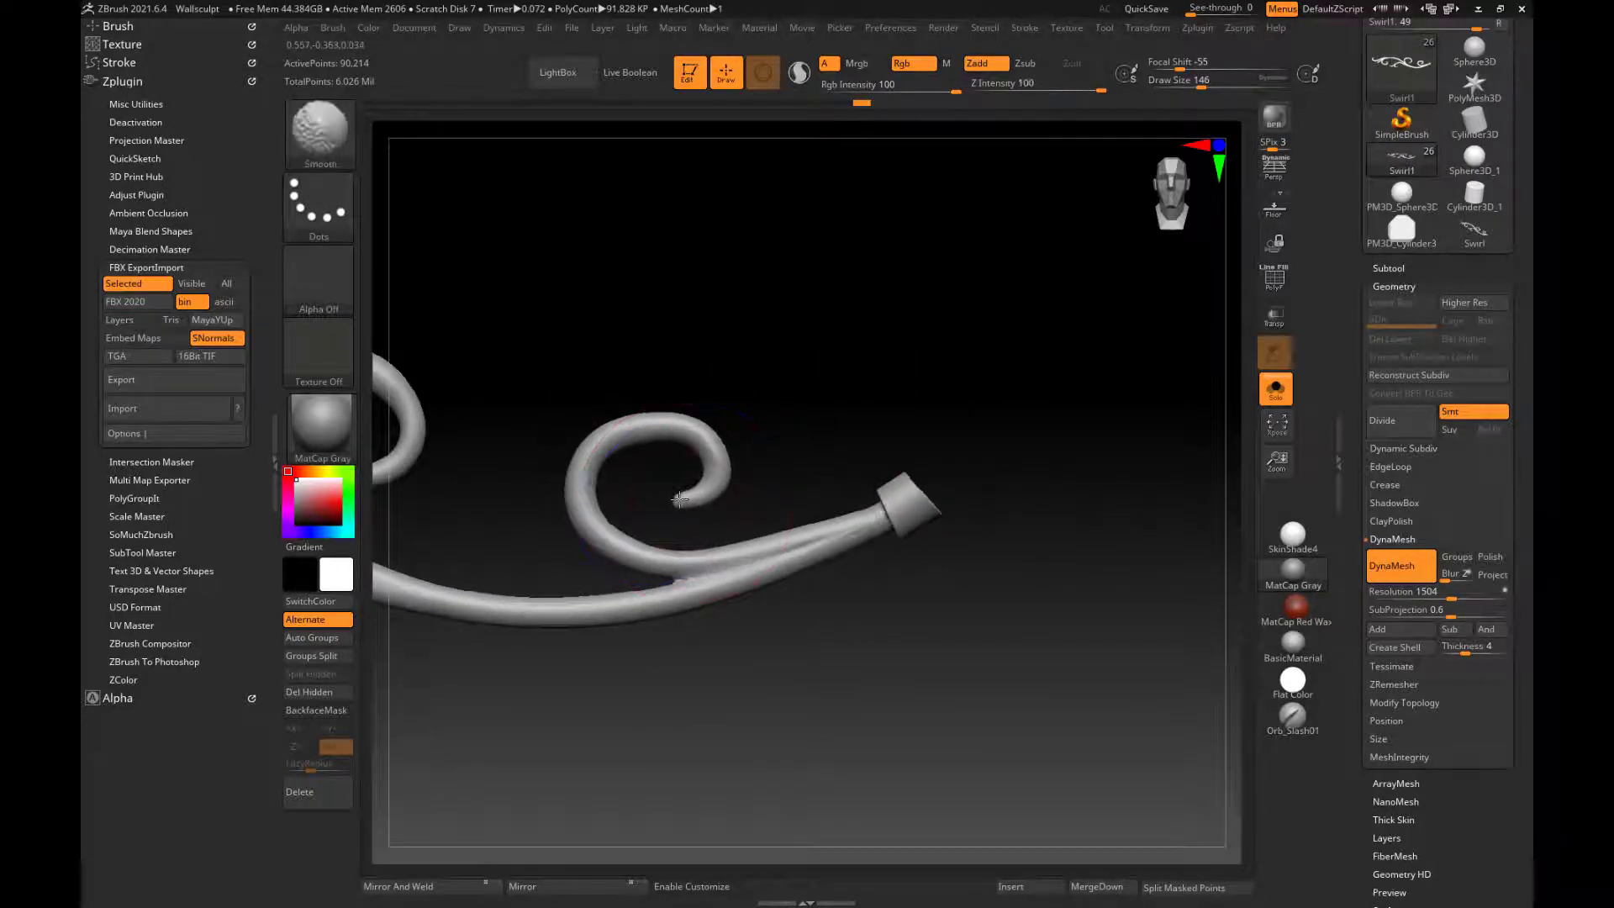
# - Smooth the branch joint beside the end collar and the stem fork above the ornament's far lower curl
pyautogui.keyDown('shift'); pyautogui.moveTo(733, 572); pyautogui.dragTo(747, 566); pyautogui.keyUp('shift')
pyautogui.keyDown('alt'); pyautogui.moveTo(703, 737); pyautogui.dragTo(1284, 687); pyautogui.keyUp('alt')
pyautogui.keyDown('alt'); pyautogui.moveTo(627, 602); pyautogui.dragTo(1167, 652); pyautogui.keyUp('alt')
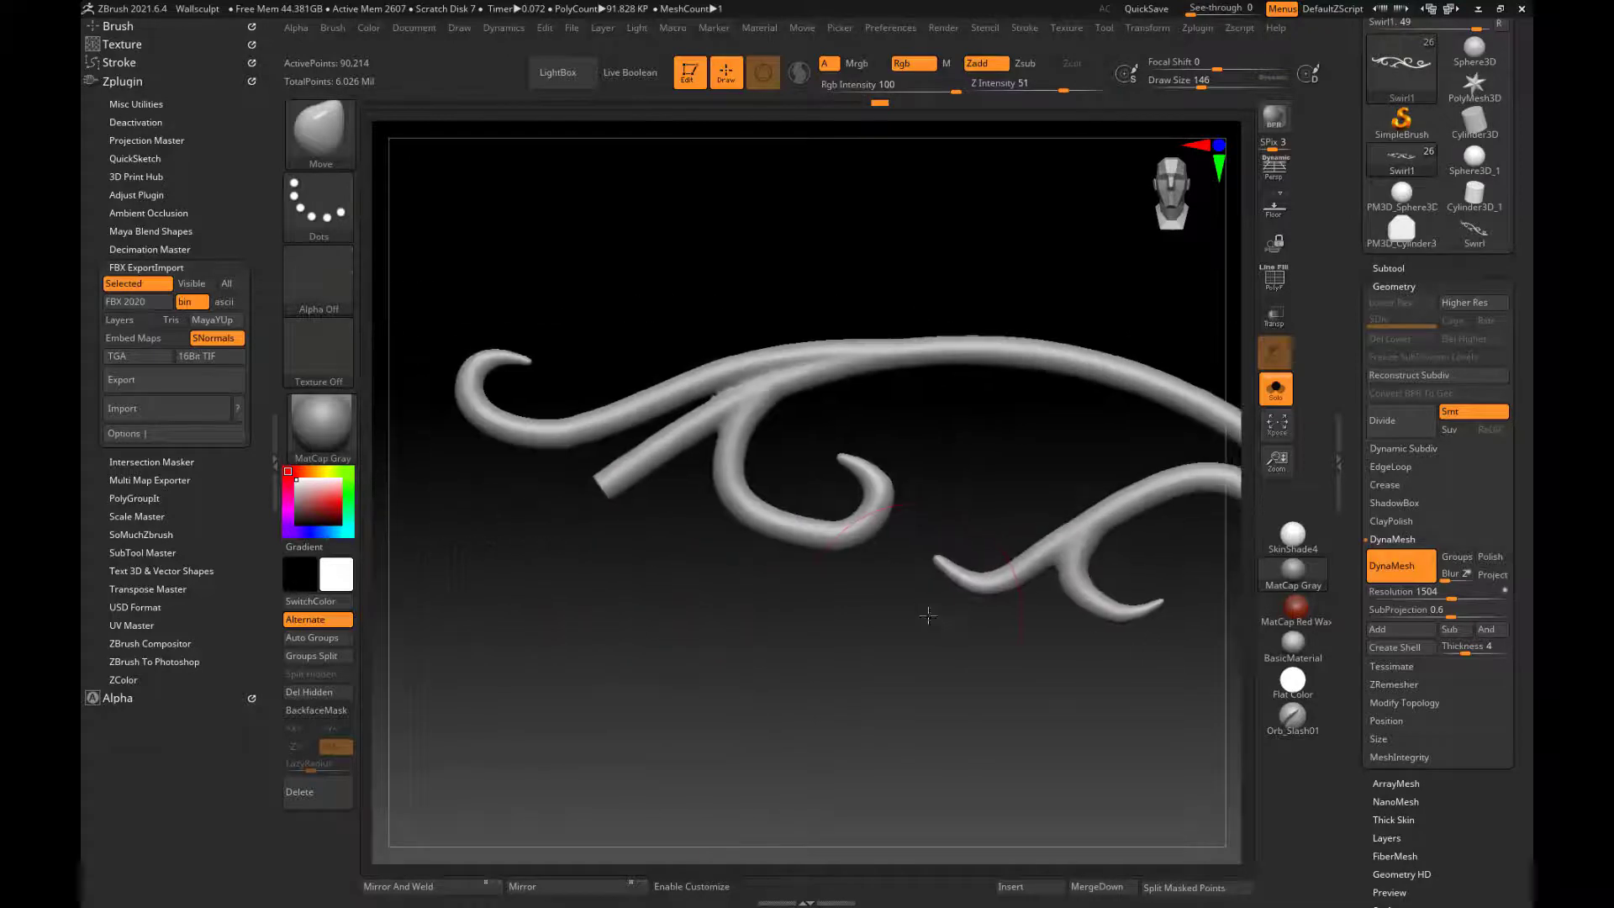
pyautogui.keyDown('alt'); pyautogui.moveTo(928, 615); pyautogui.dragTo(979, 684); pyautogui.keyUp('alt')
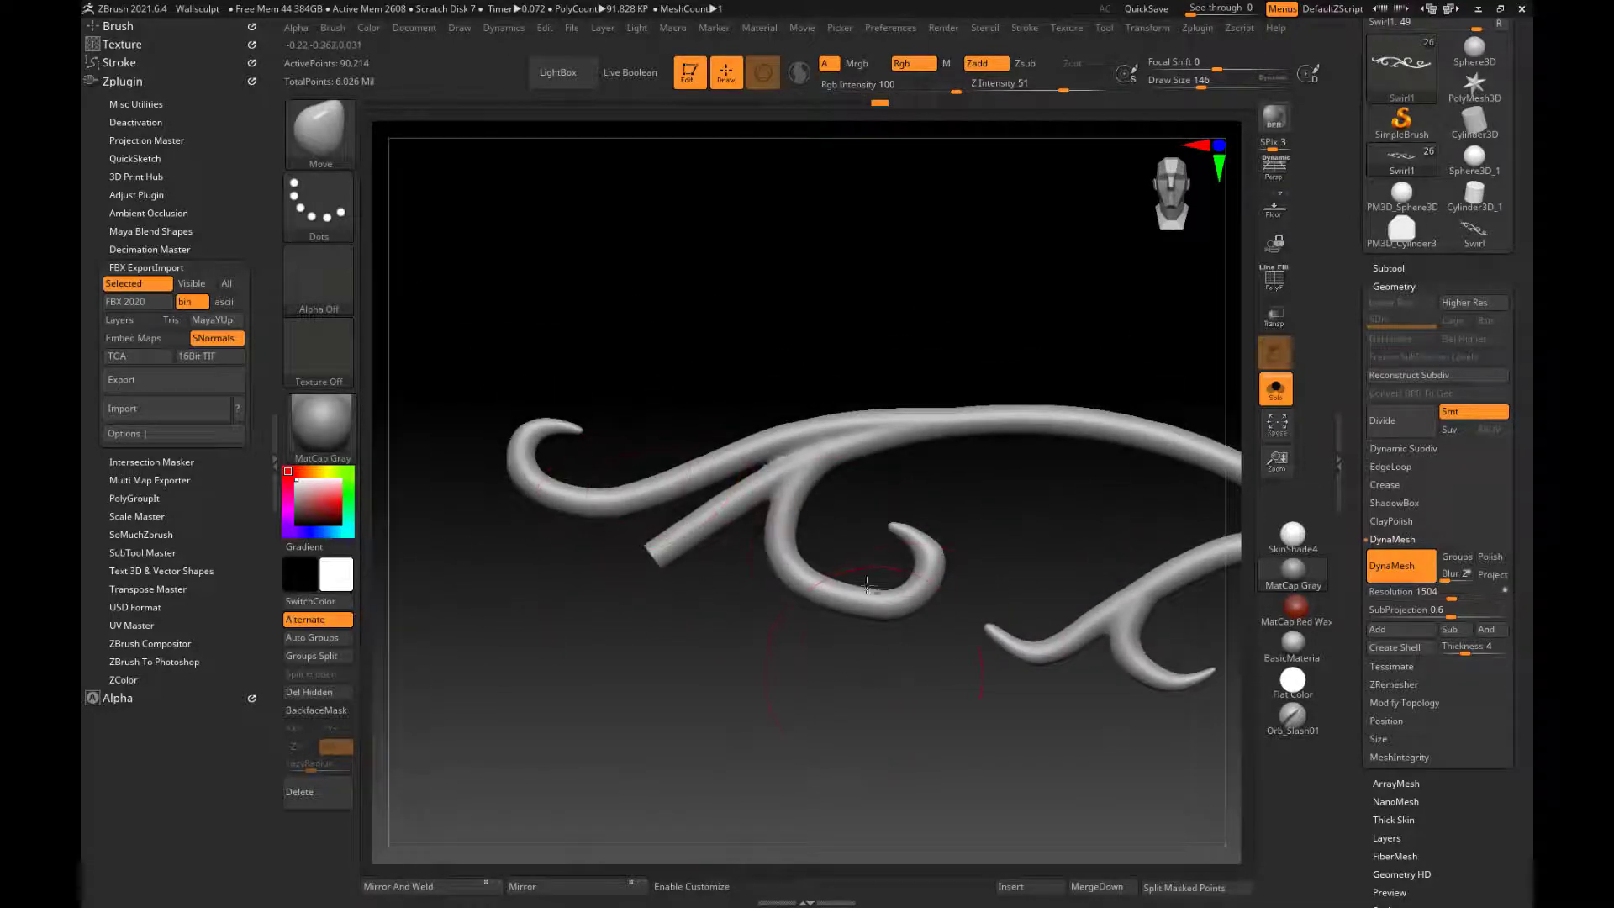
pyautogui.keyDown('shift'); pyautogui.moveTo(785, 458); pyautogui.dragTo(803, 450); pyautogui.keyUp('shift')
# - Round out the lower curl hanging from the stem fork with the Move brush and smooth its outer bend
pyautogui.moveTo(1082, 298)
pyautogui.keyDown('alt'); pyautogui.mouseDown()
pyautogui.moveTo(659, 242)
pyautogui.moveTo(861, 141)
pyautogui.mouseUp(); pyautogui.keyUp('alt')
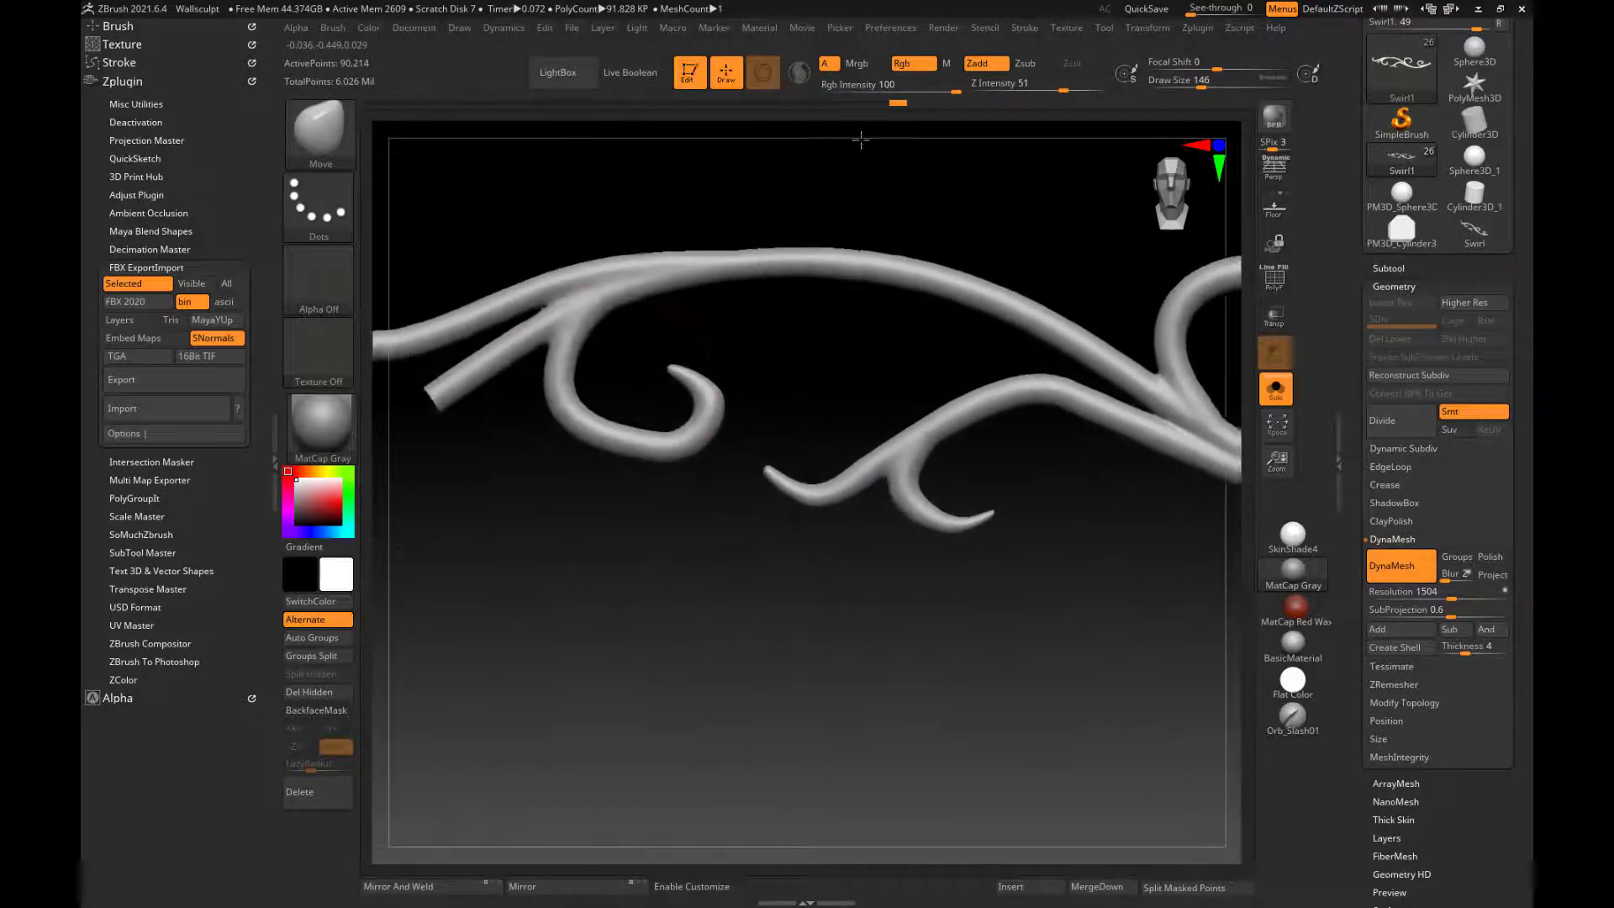
pyautogui.moveTo(615, 429); pyautogui.dragTo(625, 456)
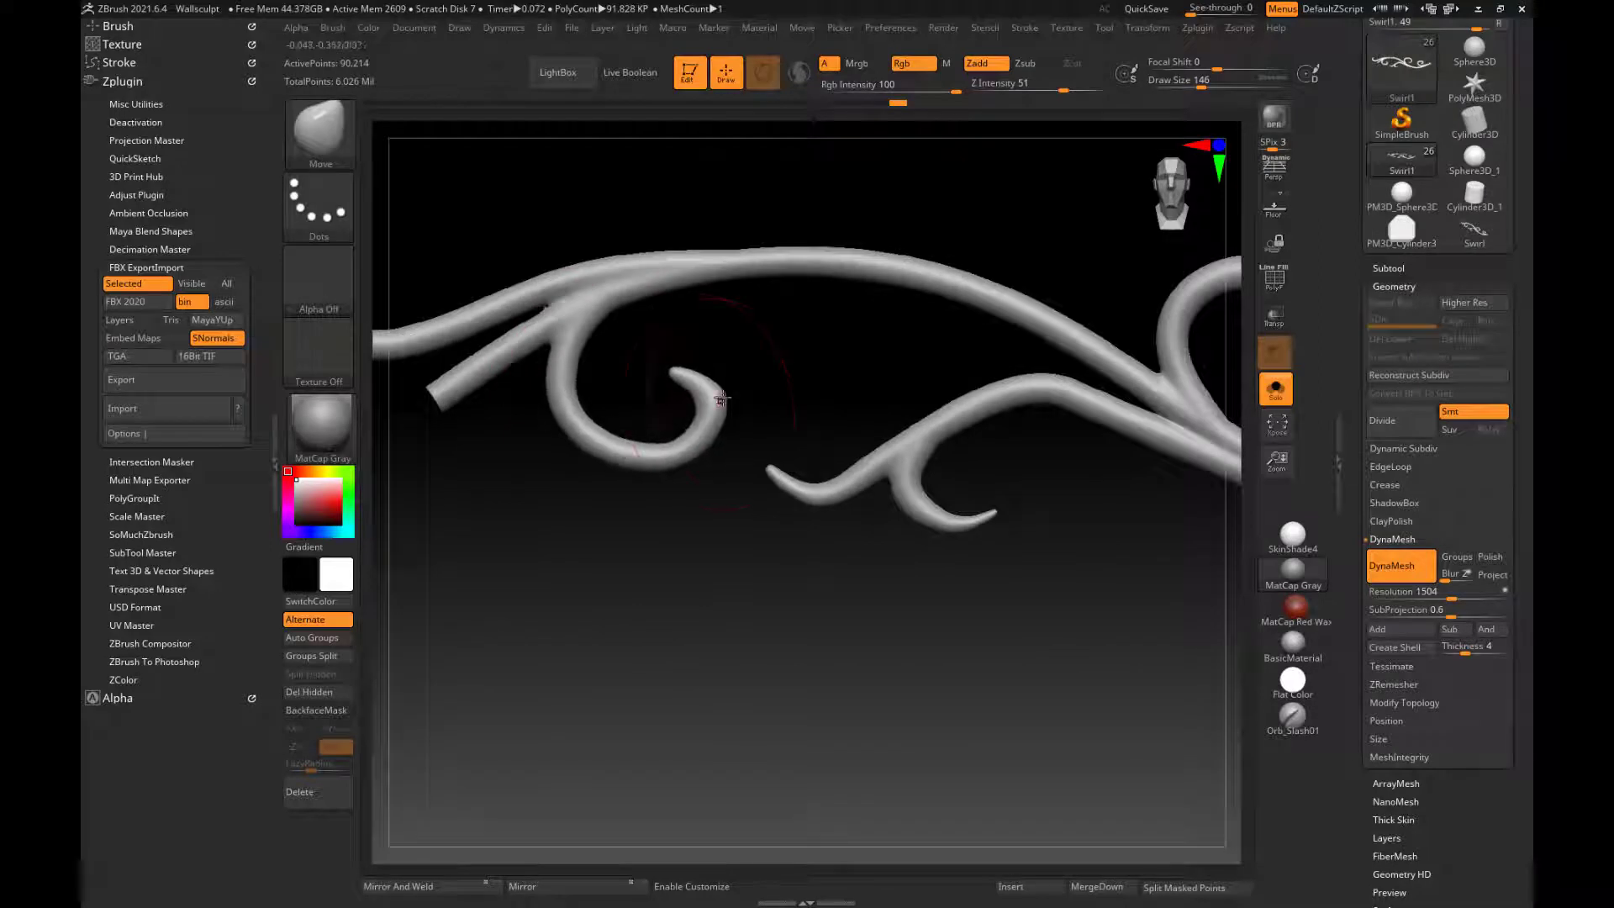
pyautogui.moveTo(721, 399)
pyautogui.mouseDown()
pyautogui.moveTo(706, 390)
pyautogui.moveTo(761, 471)
pyautogui.mouseUp()
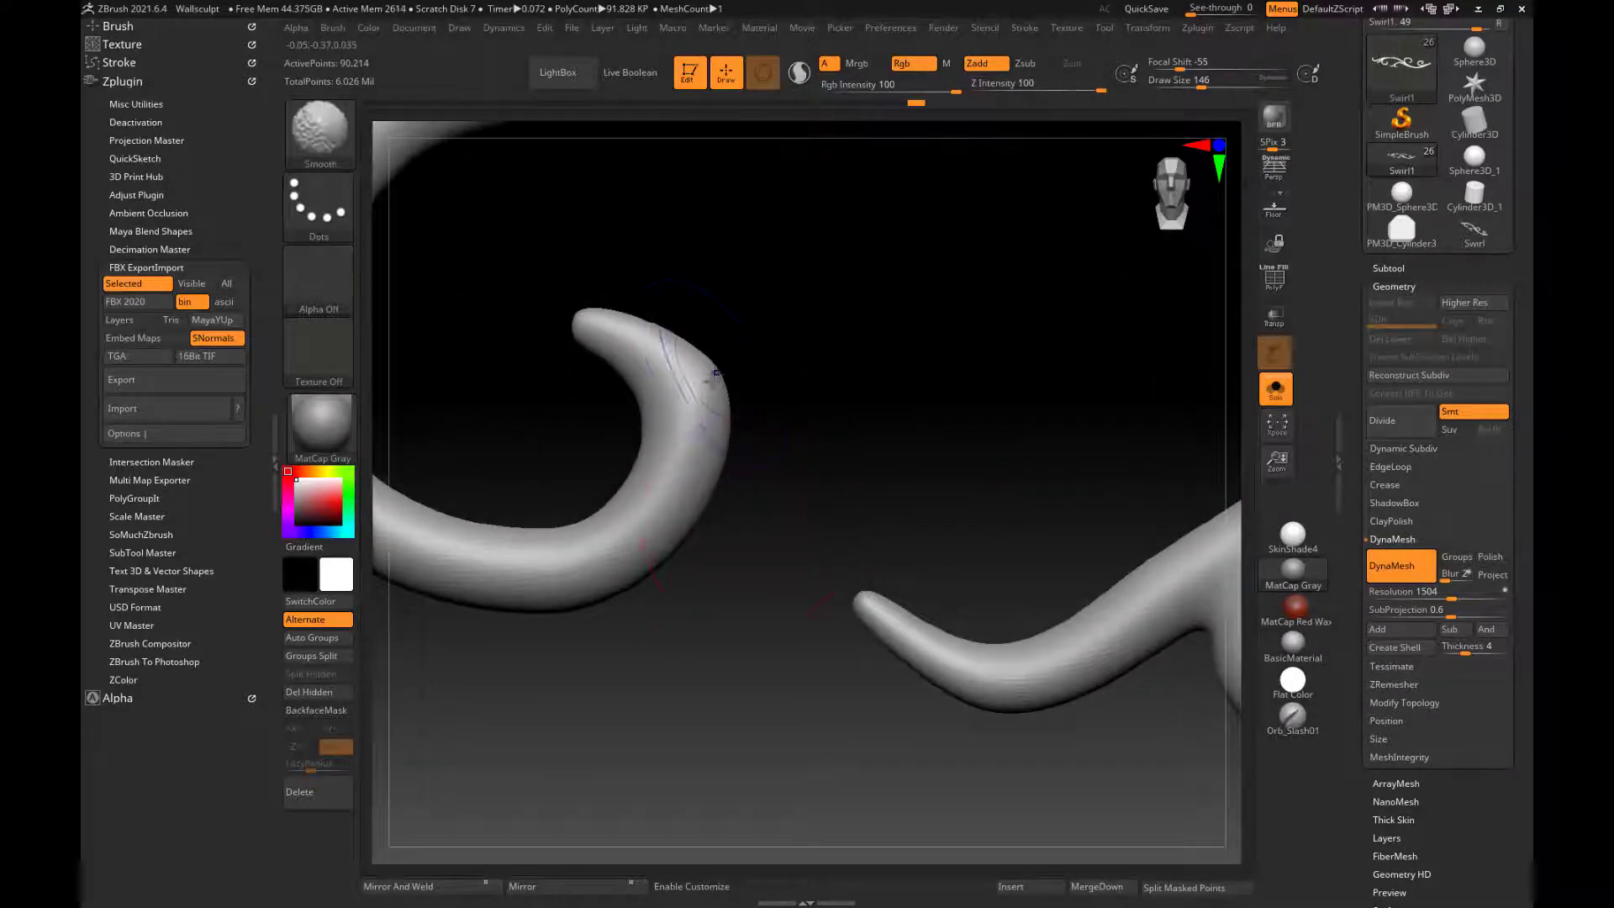
pyautogui.moveTo(715, 372)
pyautogui.keyDown('shift'); pyautogui.mouseDown()
pyautogui.moveTo(673, 375)
pyautogui.moveTo(591, 324)
pyautogui.moveTo(673, 345)
pyautogui.moveTo(708, 211)
pyautogui.mouseUp(); pyautogui.keyUp('shift')
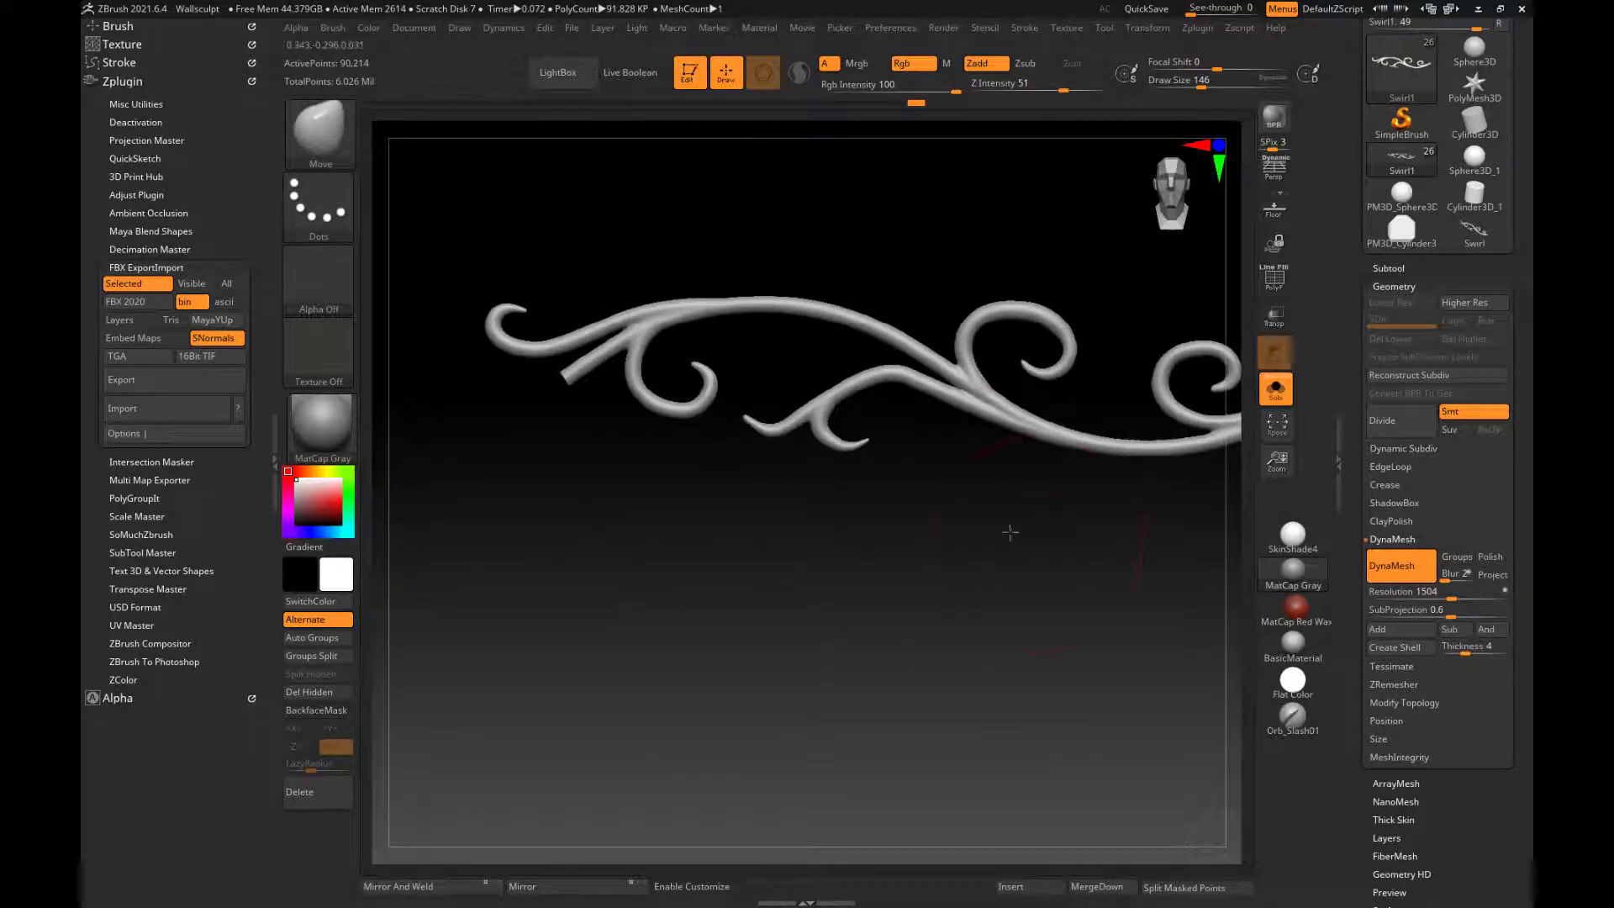
# - Mask the upper stem and the base of the large curl with the MaskLasso brush, leaving the lower branch unmasked
pyautogui.keyDown('alt'); pyautogui.moveTo(1010, 532); pyautogui.dragTo(830, 618); pyautogui.keyUp('alt')
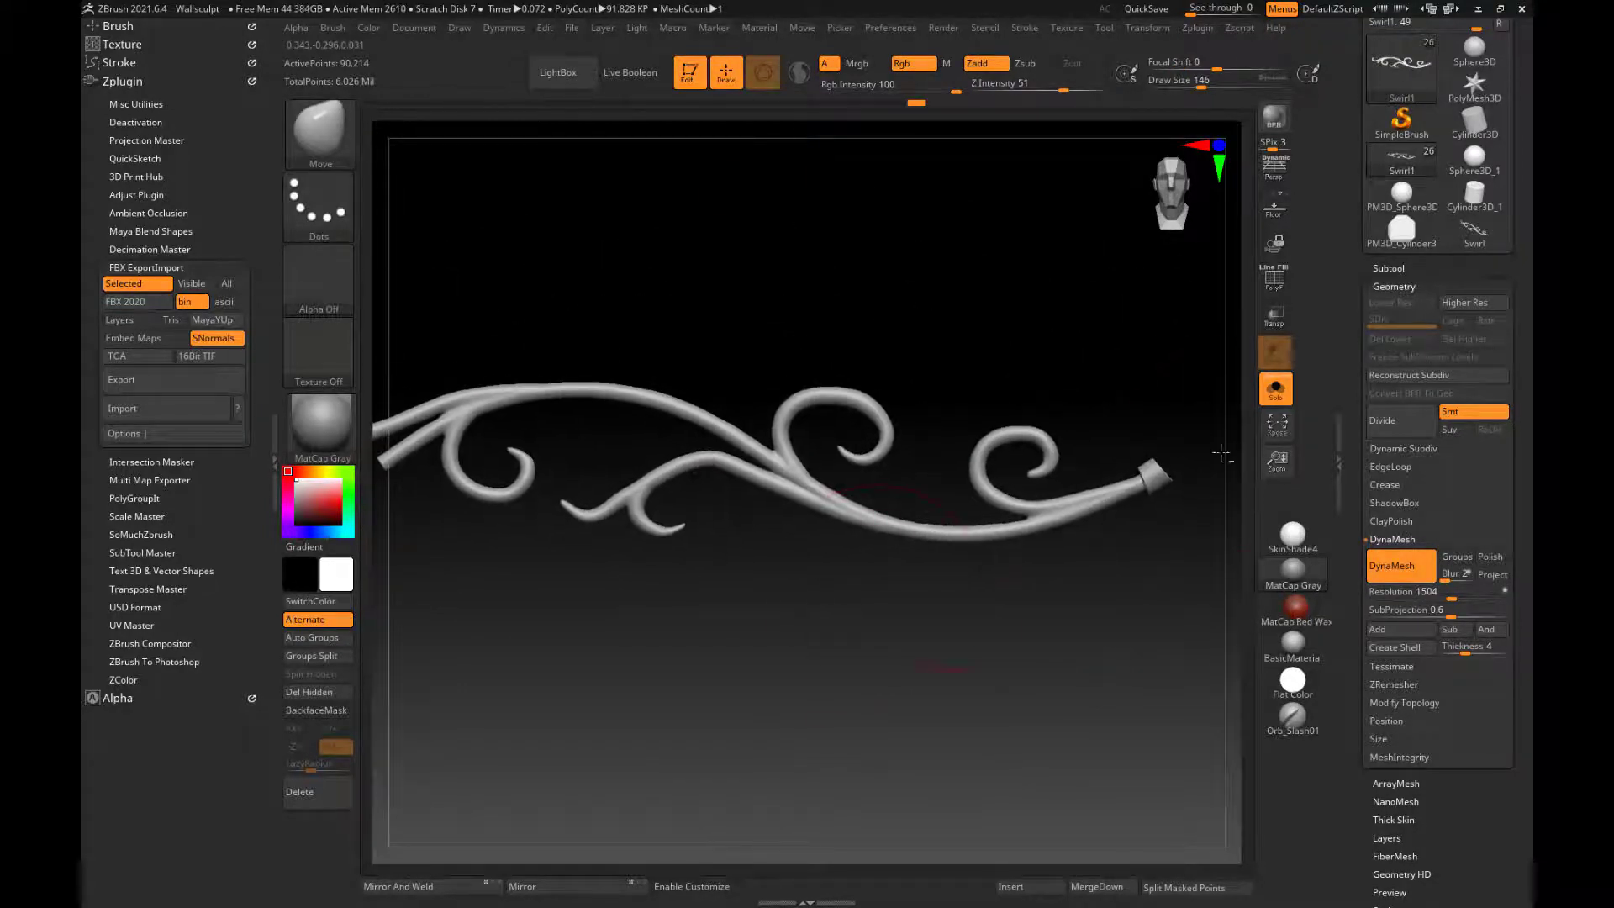
pyautogui.keyDown('alt'); pyautogui.moveTo(751, 526); pyautogui.dragTo(922, 779); pyautogui.keyUp('alt')
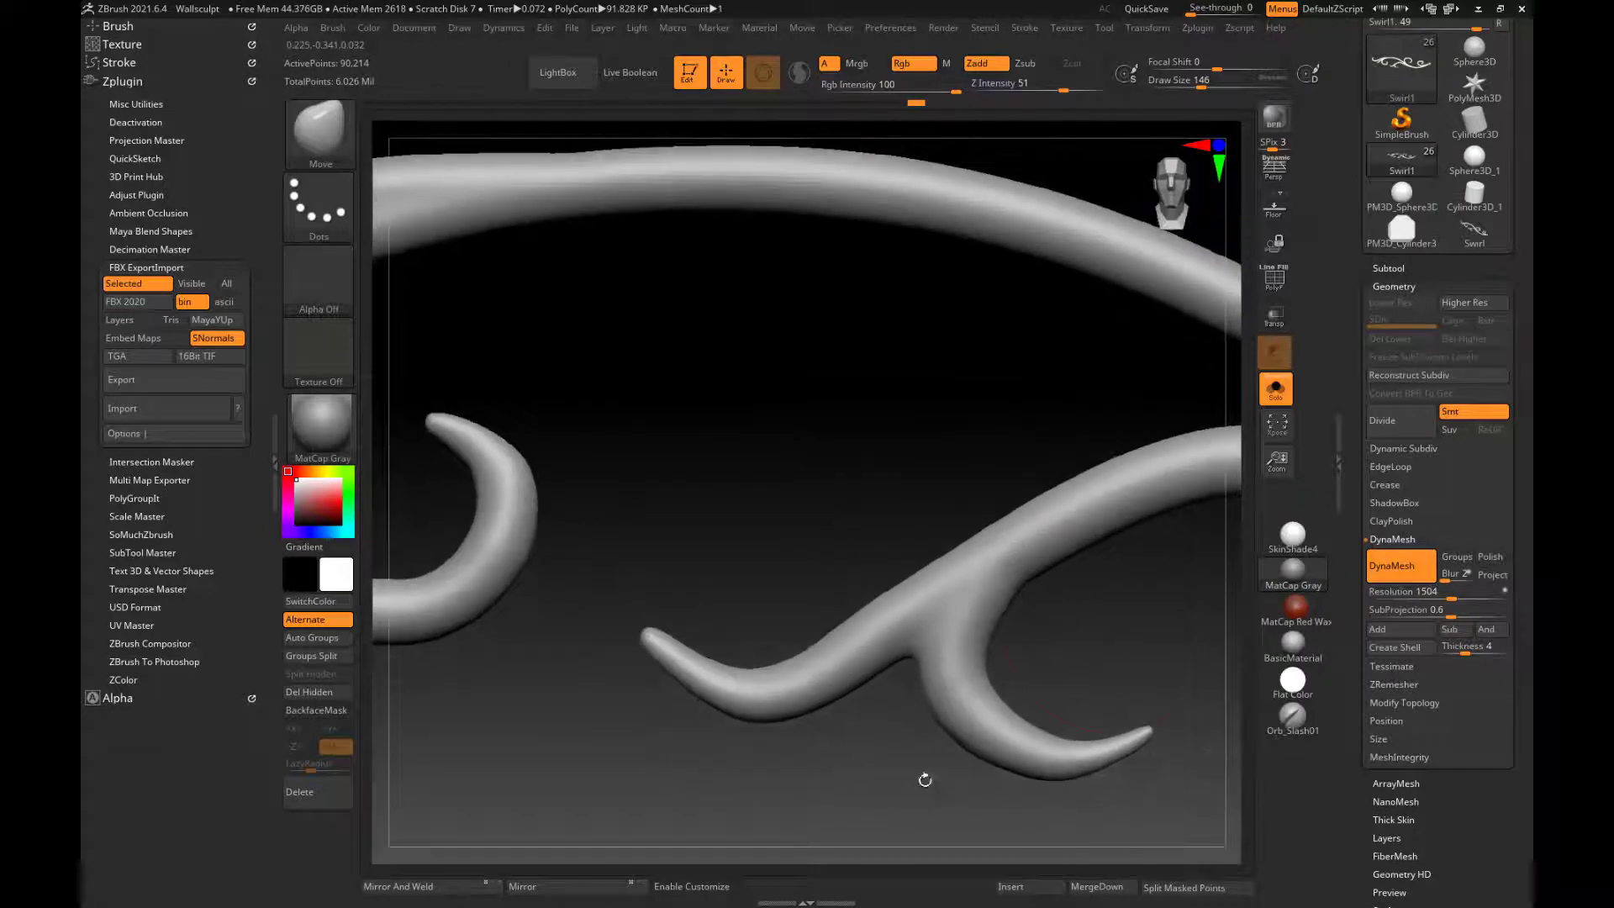
pyautogui.keyDown('alt'); pyautogui.moveTo(1114, 624); pyautogui.dragTo(507, 646); pyautogui.keyUp('alt')
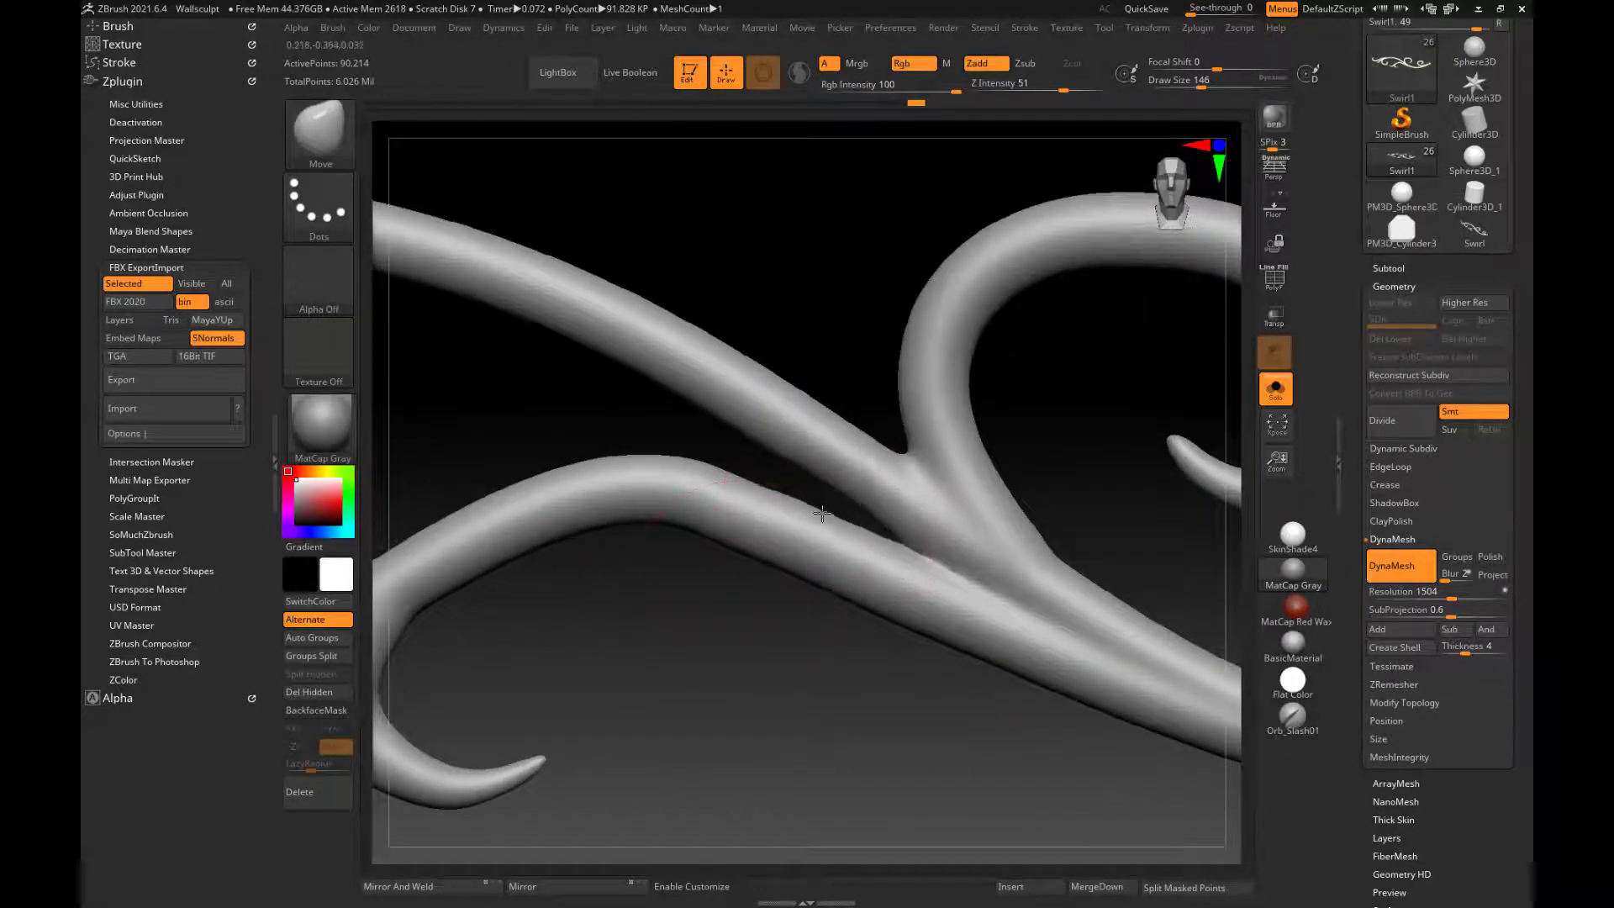
pyautogui.press('ctrl')
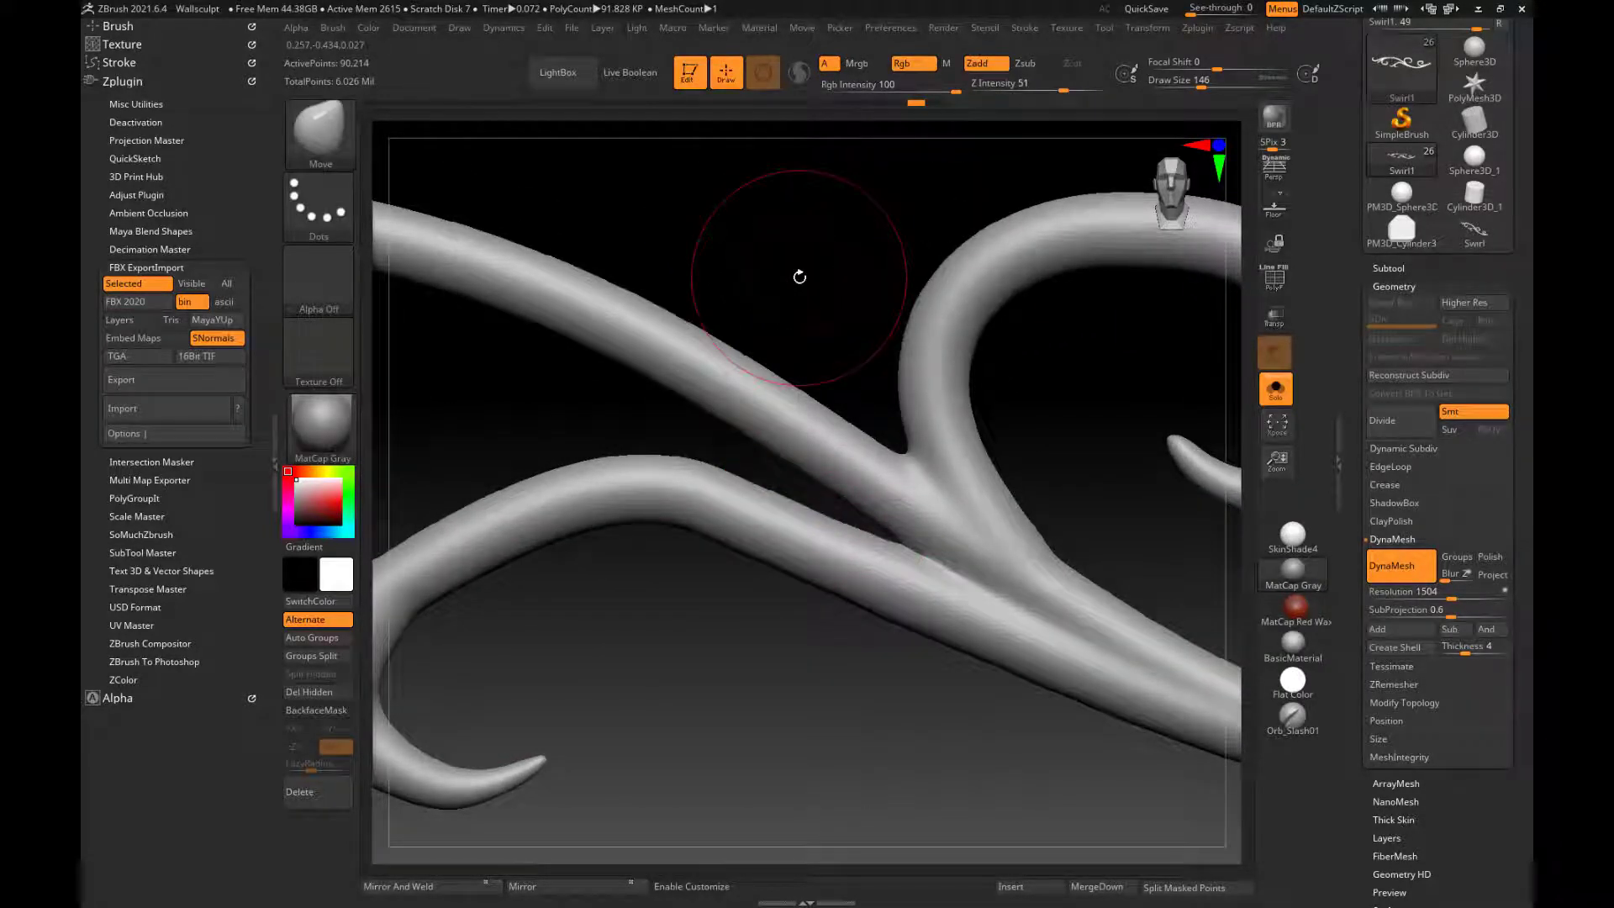
pyautogui.press('ctrl')
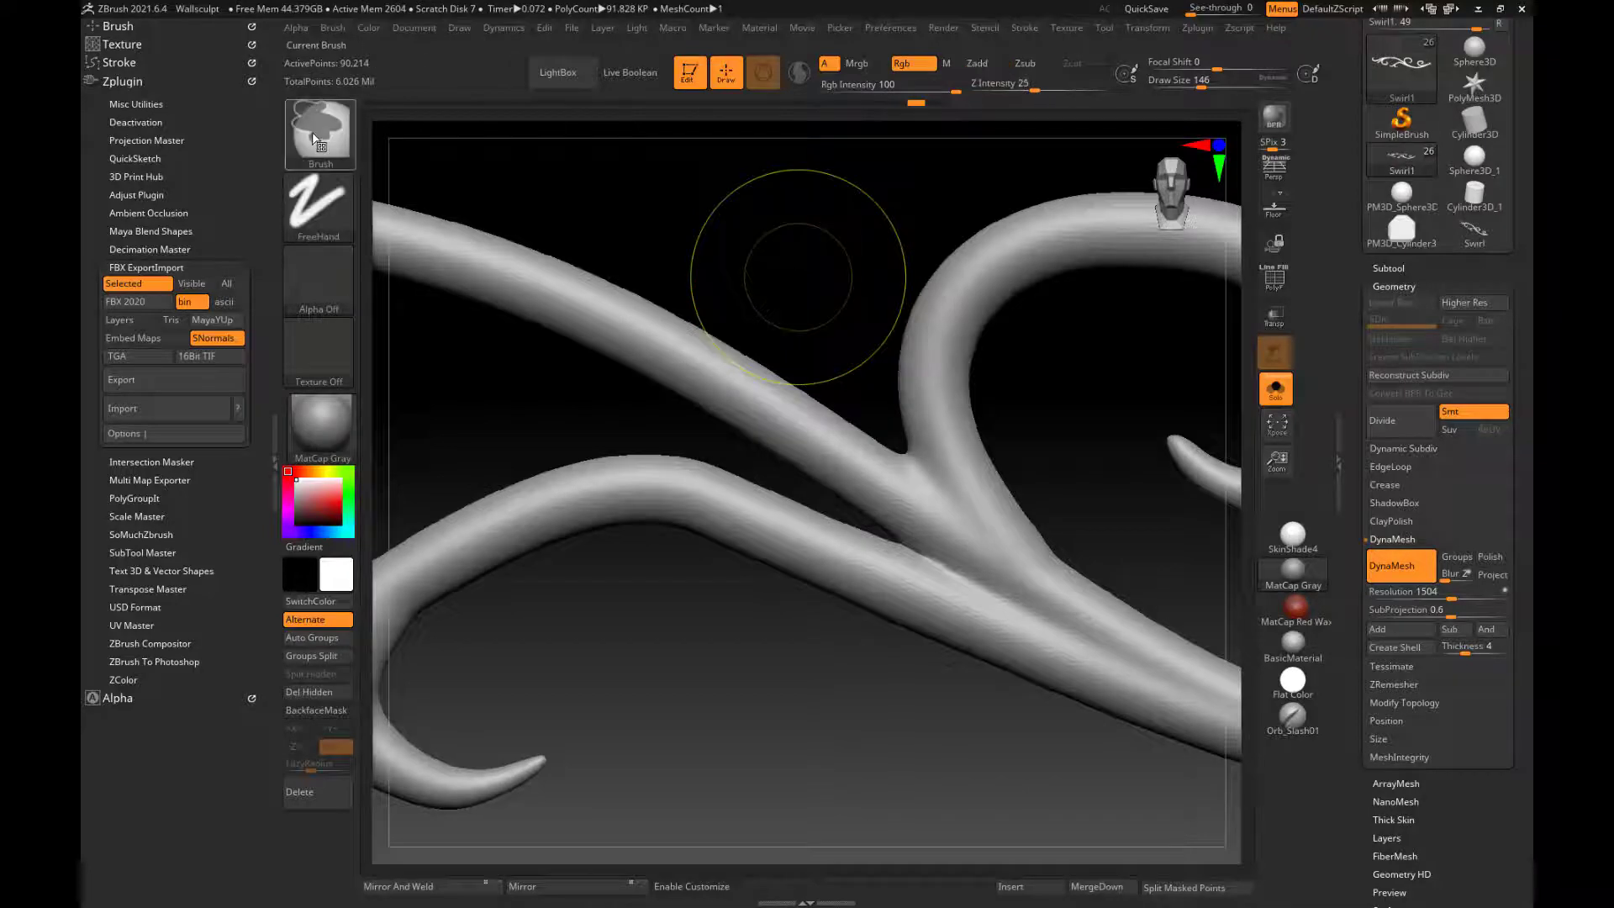
pyautogui.keyDown('ctrl'); pyautogui.click(310, 130); pyautogui.keyUp('ctrl')
pyautogui.keyDown('ctrl'); pyautogui.click(638, 211); pyautogui.keyUp('ctrl')
pyautogui.moveTo(714, 268)
pyautogui.keyDown('ctrl'); pyautogui.mouseDown()
pyautogui.moveTo(692, 361)
pyautogui.moveTo(731, 454)
pyautogui.moveTo(931, 562)
pyautogui.moveTo(1001, 119)
pyautogui.moveTo(714, 122)
pyautogui.mouseUp(); pyautogui.keyUp('ctrl')
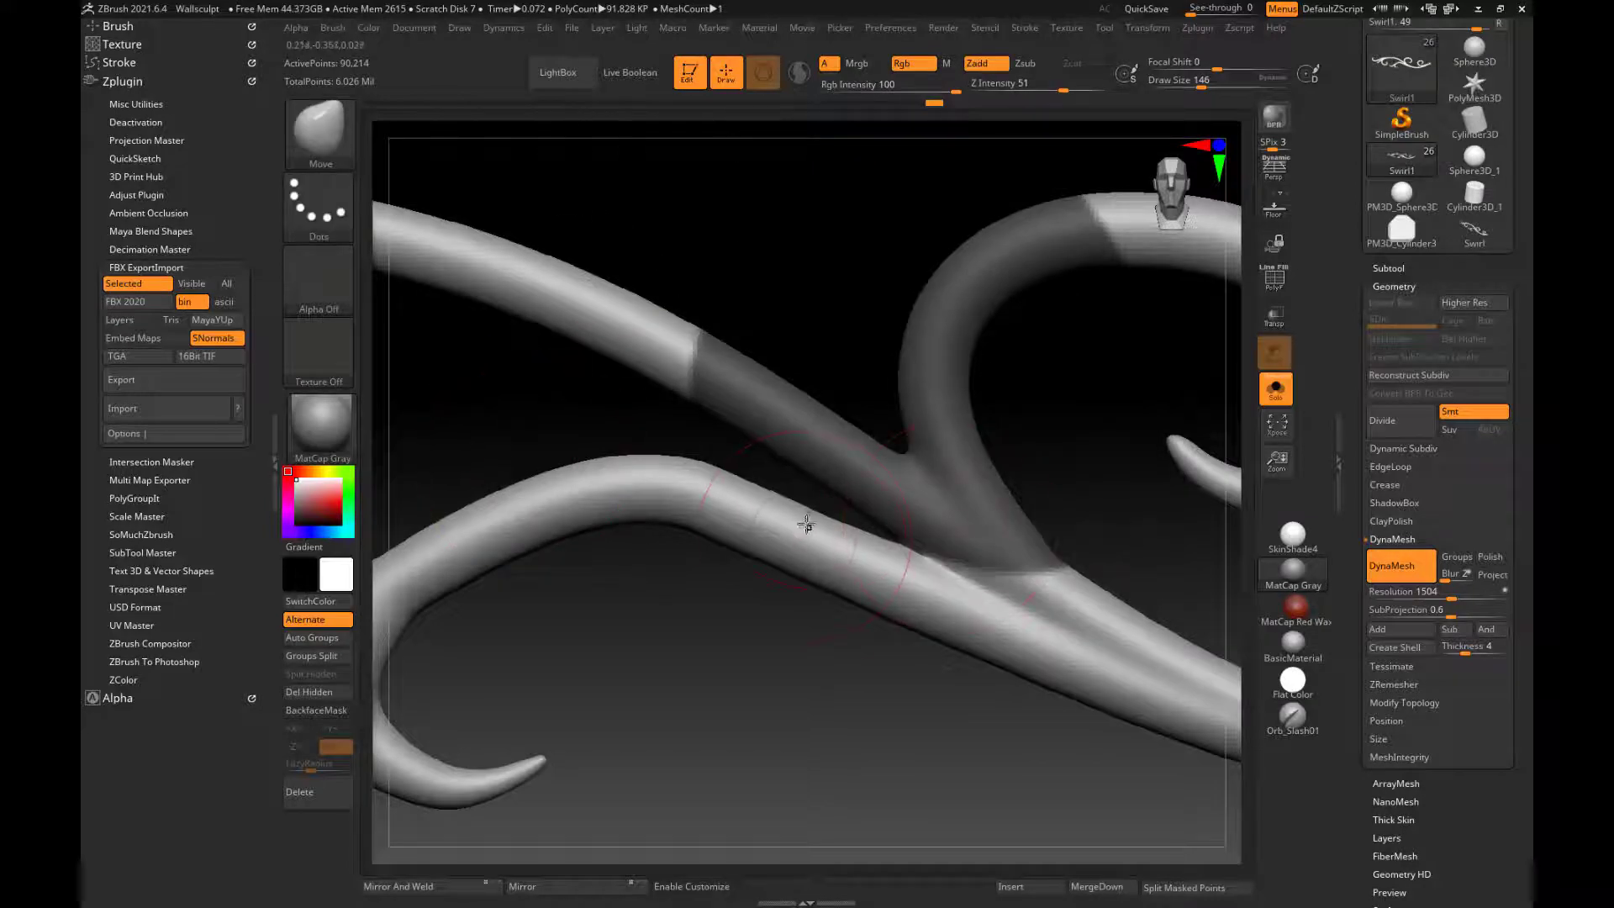
# - Reshape the lower branch's arch beside the masked stem with the Move brush, undoing the last stroke
pyautogui.moveTo(805, 525)
pyautogui.mouseDown()
pyautogui.moveTo(802, 494)
pyautogui.moveTo(741, 462)
pyautogui.mouseUp()
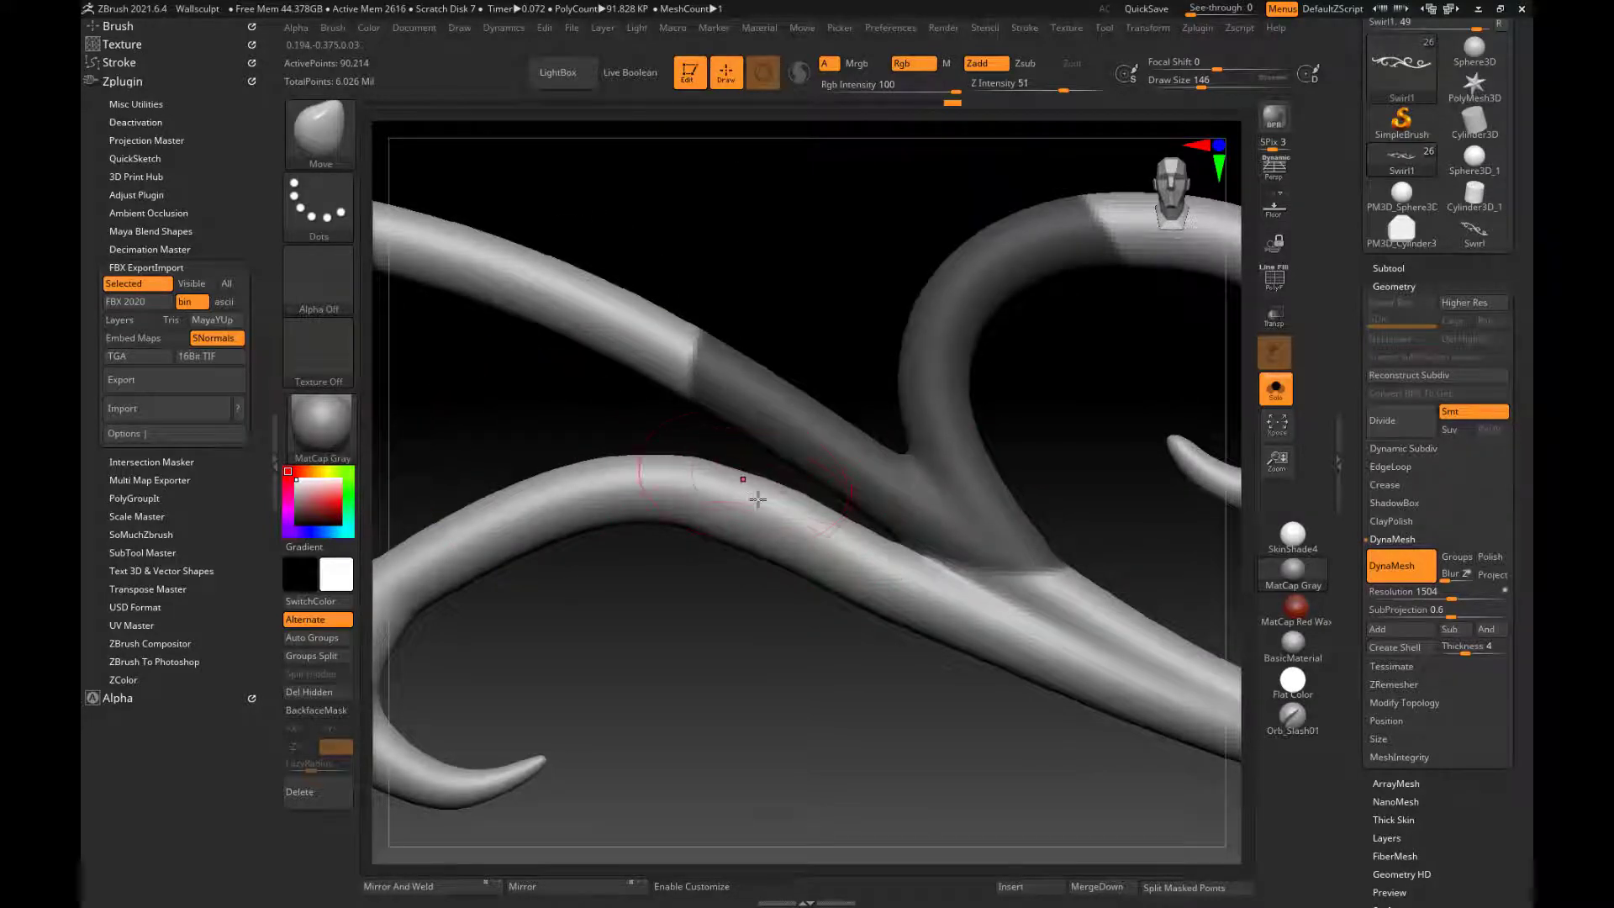
pyautogui.keyDown('ctrl'); pyautogui.moveTo(853, 676); pyautogui.dragTo(848, 643, button='right'); pyautogui.keyUp('ctrl')
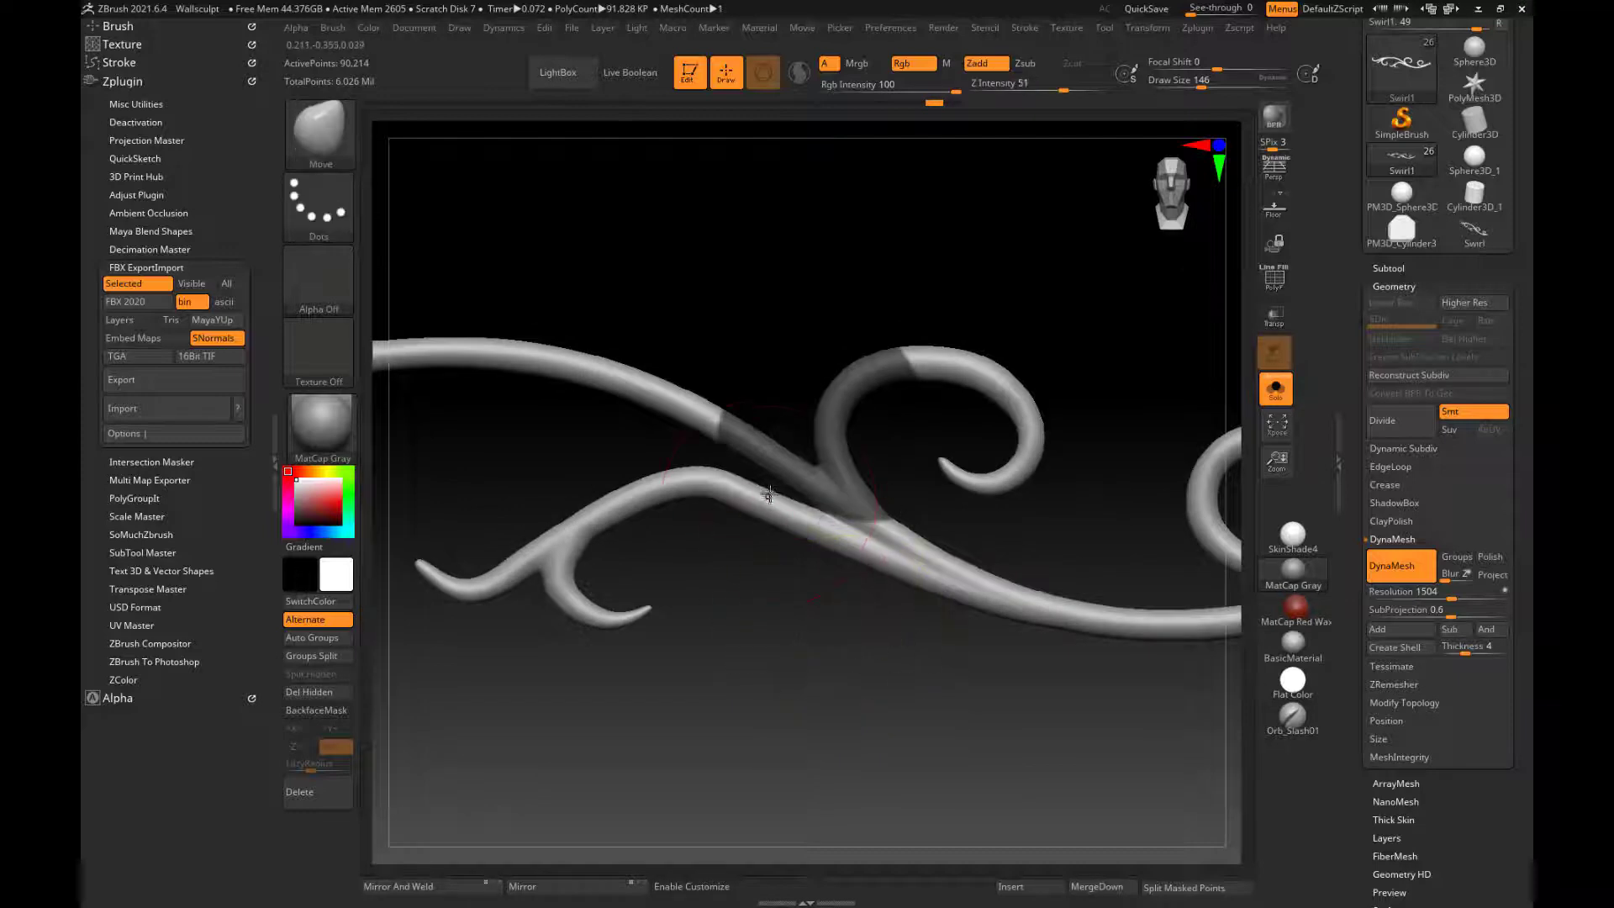
pyautogui.moveTo(769, 494)
pyautogui.mouseDown()
pyautogui.moveTo(763, 473)
pyautogui.moveTo(706, 487)
pyautogui.mouseUp()
pyautogui.moveTo(719, 430); pyautogui.dragTo(723, 428)
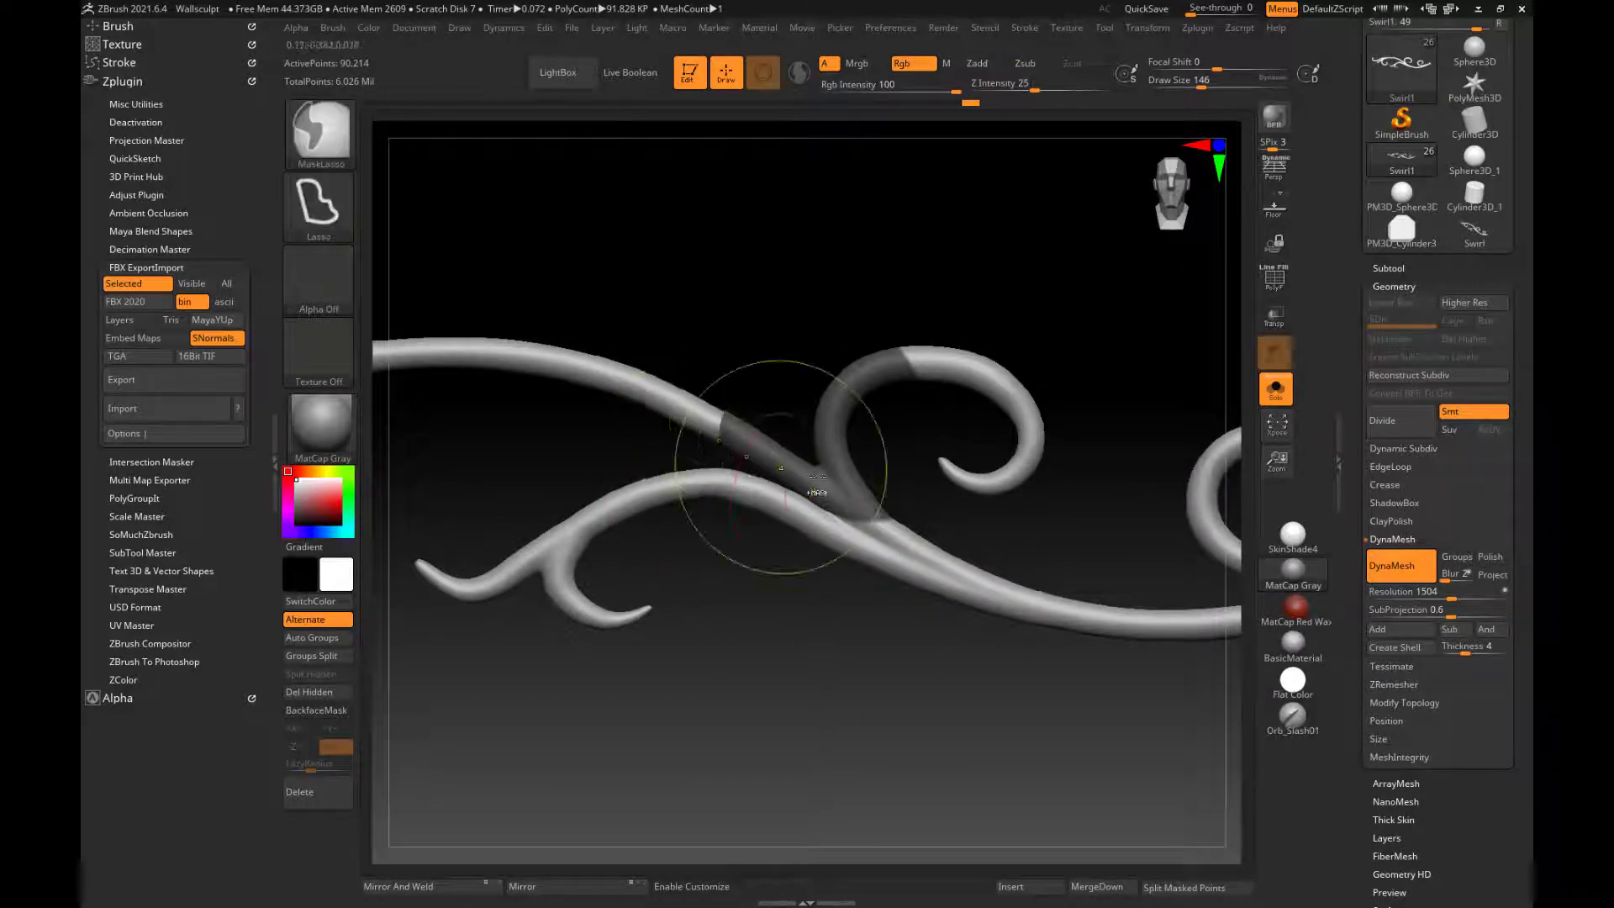
pyautogui.hotkey('ctrl', 'z')
# - Clear the mask and smooth the upper stem and the joint below the large curl
pyautogui.keyDown('ctrl'); pyautogui.moveTo(807, 309); pyautogui.dragTo(706, 349); pyautogui.keyUp('ctrl')
pyautogui.keyDown('shift'); pyautogui.moveTo(714, 416); pyautogui.dragTo(744, 441); pyautogui.keyUp('shift')
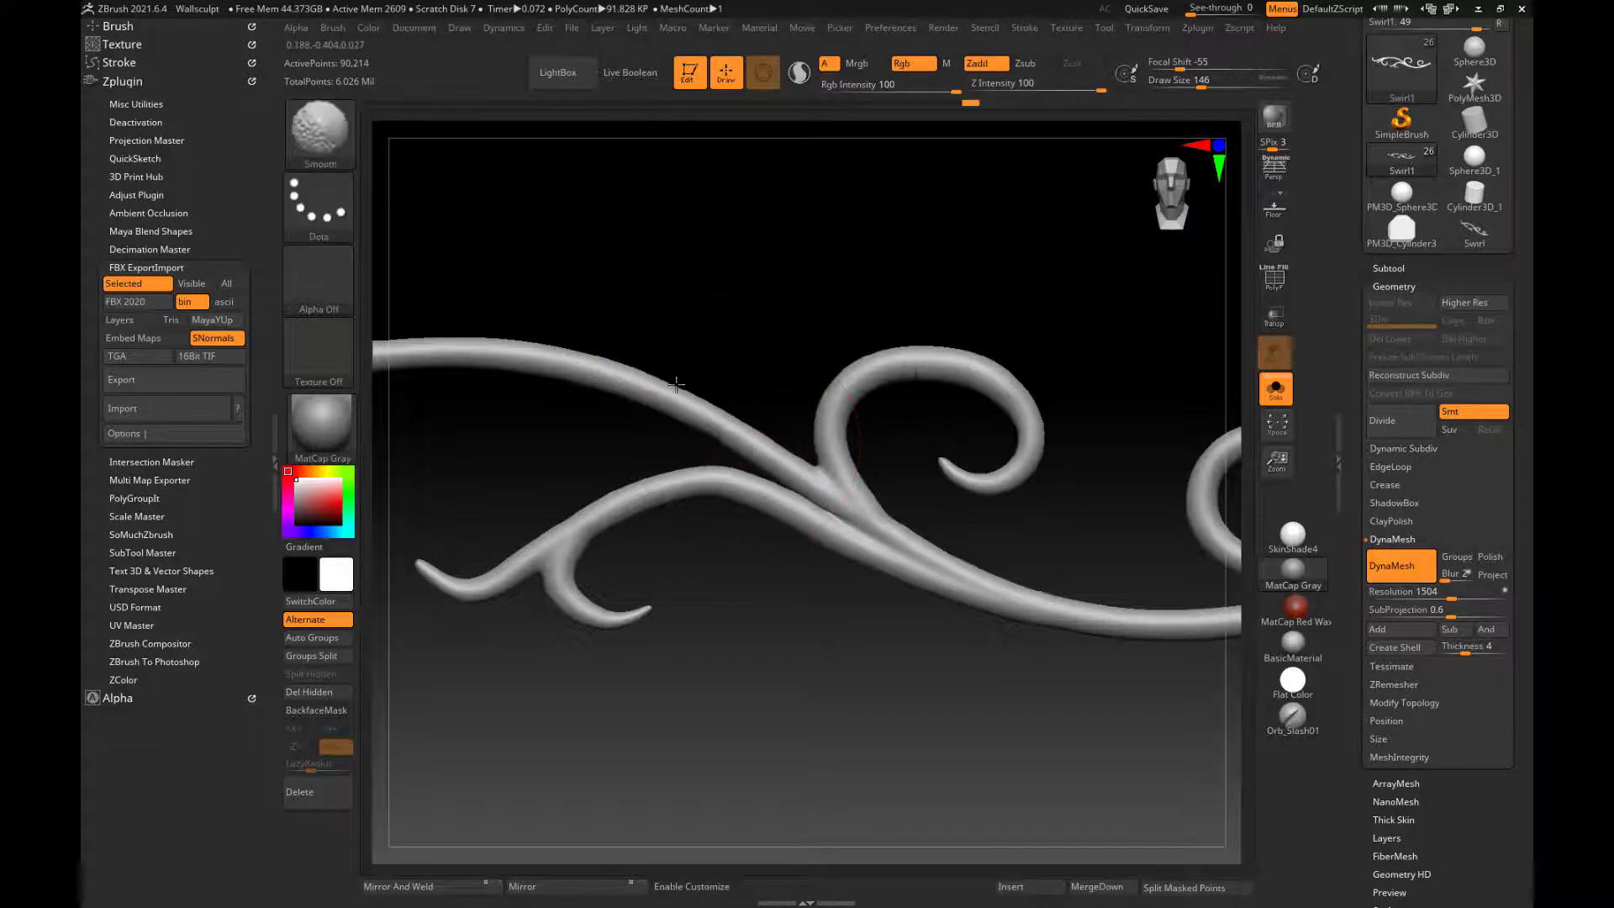
pyautogui.keyDown('shift'); pyautogui.moveTo(898, 540); pyautogui.dragTo(828, 506); pyautogui.keyUp('shift')
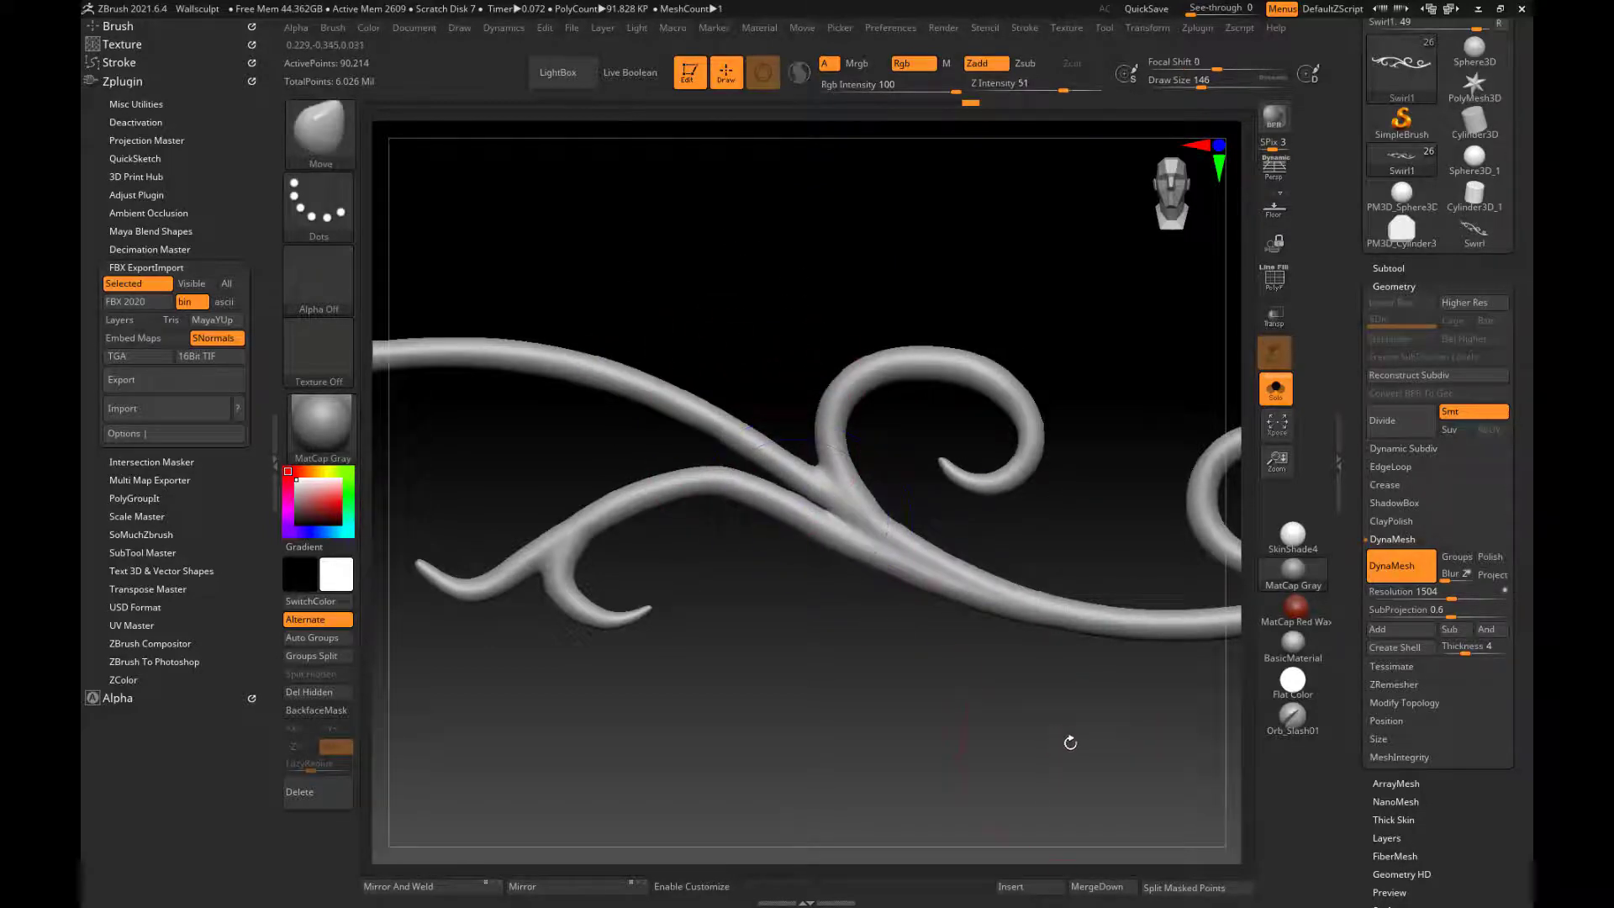
# - Undo a trial smoothing stroke on the lower branch's seam and re-DynaMesh the ornament at Resolution 1504
pyautogui.moveTo(1073, 740)
pyautogui.keyDown('alt'); pyautogui.mouseDown()
pyautogui.moveTo(1156, 633)
pyautogui.moveTo(1187, 715)
pyautogui.mouseUp(); pyautogui.keyUp('alt')
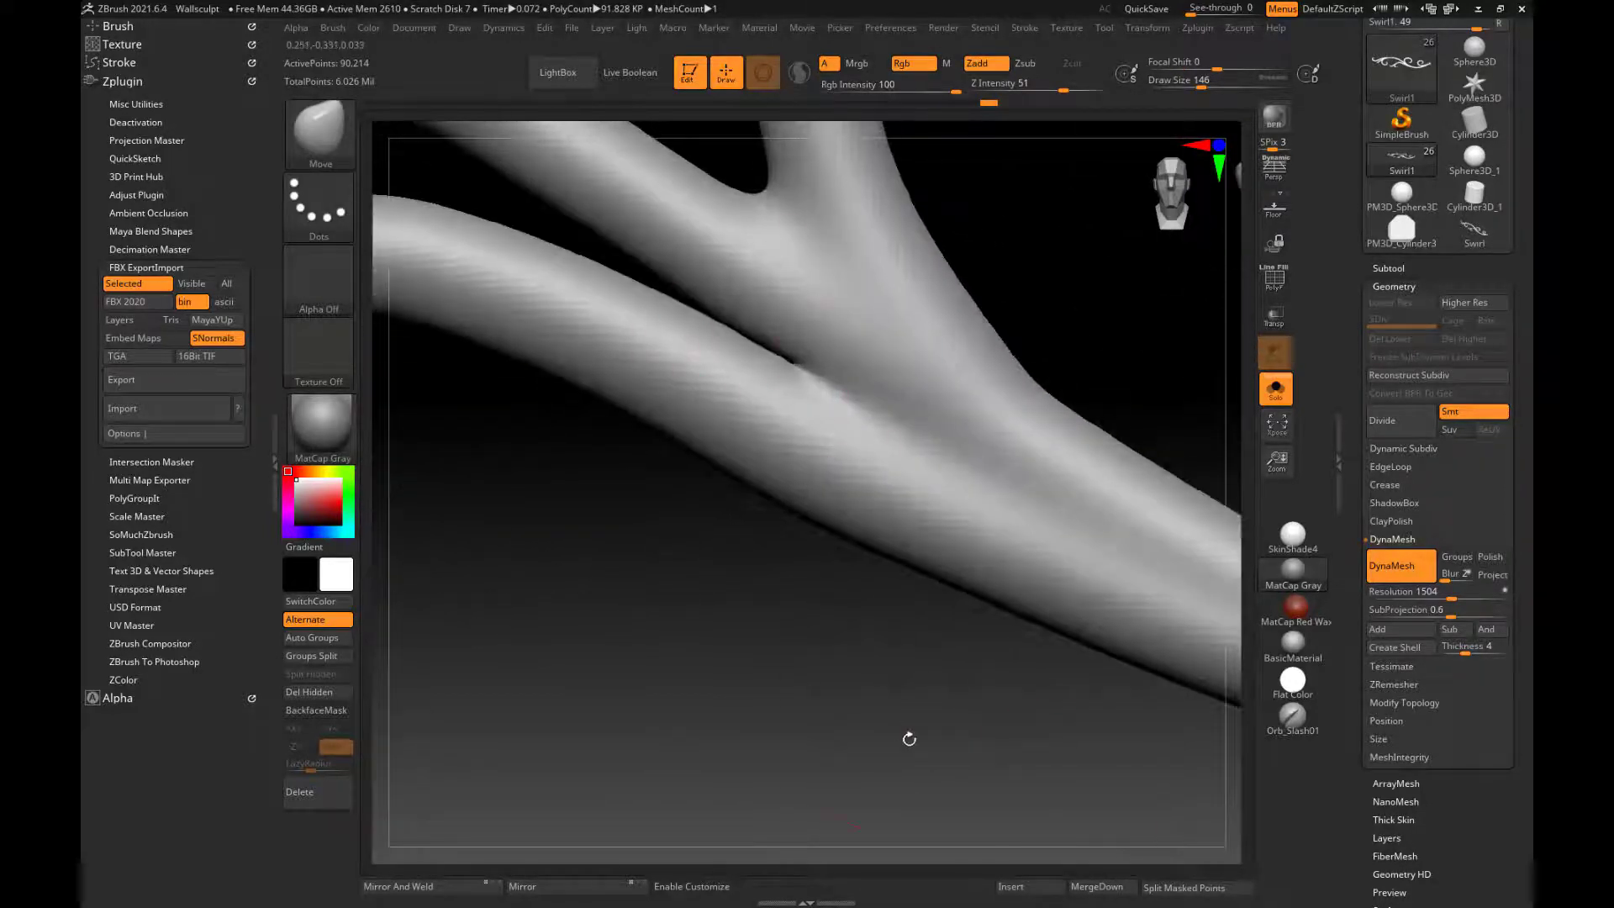
pyautogui.moveTo(911, 735)
pyautogui.mouseDown()
pyautogui.moveTo(756, 592)
pyautogui.moveTo(706, 816)
pyautogui.mouseUp()
pyautogui.keyDown('shift'); pyautogui.moveTo(651, 281); pyautogui.dragTo(757, 357); pyautogui.keyUp('shift')
pyautogui.hotkey('ctrl', 'z')
pyautogui.keyDown('alt'); pyautogui.moveTo(832, 692); pyautogui.dragTo(738, 301); pyautogui.keyUp('alt')
pyautogui.moveTo(961, 544); pyautogui.dragTo(1164, 563)
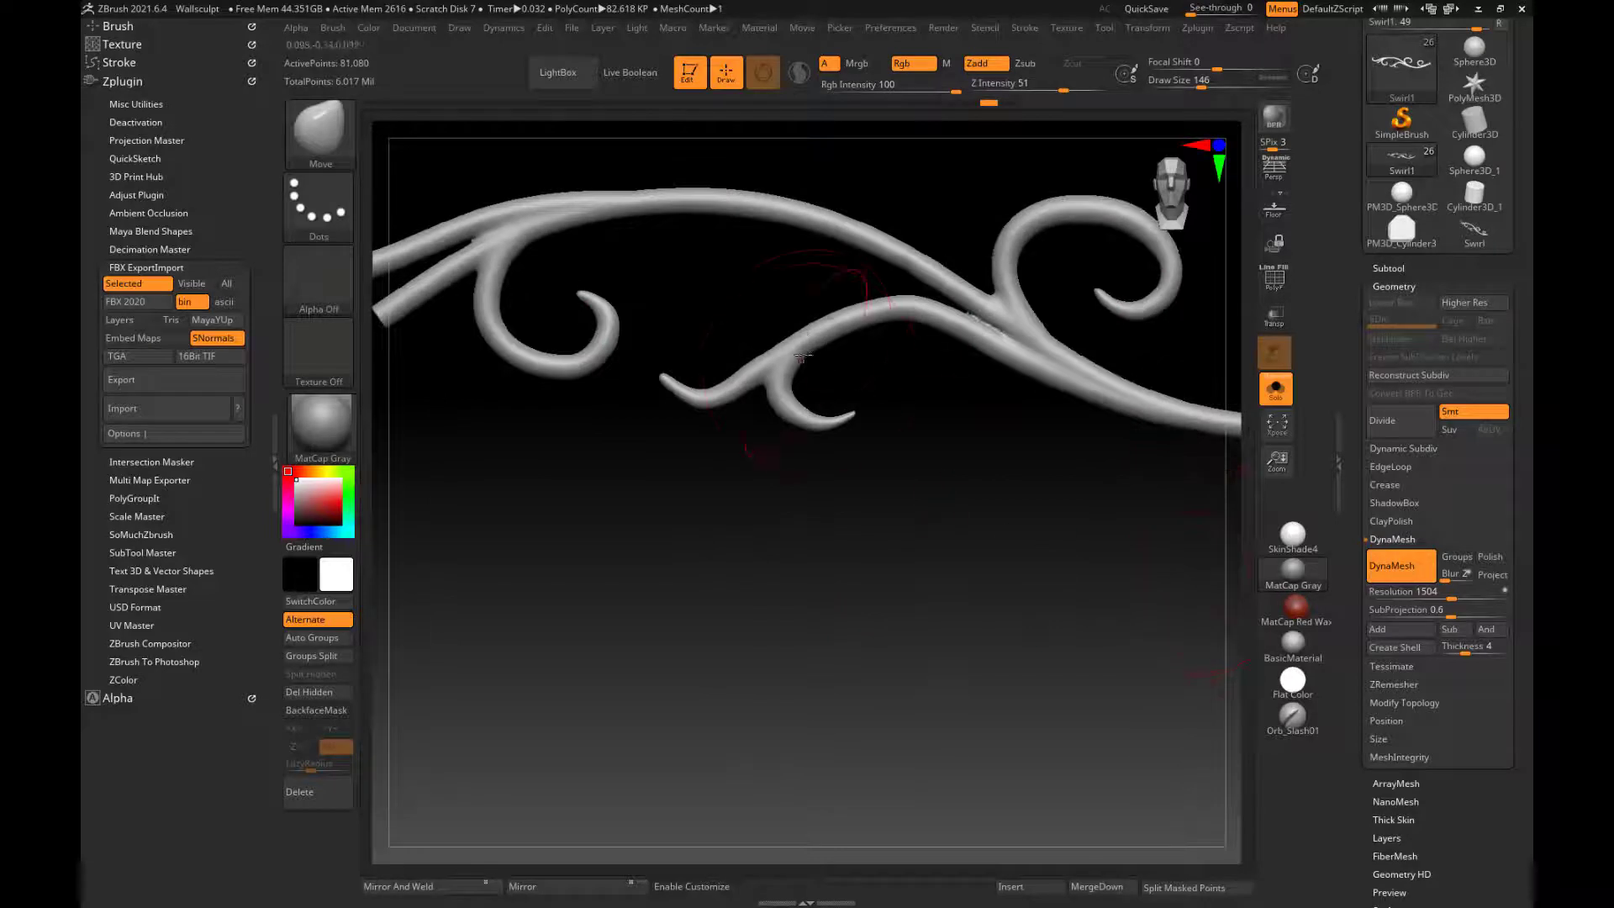
# - Smooth the small fork near the lower branch's end and the stem above it
pyautogui.moveTo(790, 346)
pyautogui.keyDown('shift'); pyautogui.mouseDown()
pyautogui.moveTo(735, 376)
pyautogui.moveTo(770, 338)
pyautogui.moveTo(812, 461)
pyautogui.mouseUp(); pyautogui.keyUp('shift')
pyautogui.moveTo(737, 383)
pyautogui.keyDown('shift'); pyautogui.mouseDown()
pyautogui.moveTo(884, 288)
pyautogui.moveTo(871, 283)
pyautogui.moveTo(911, 300)
pyautogui.moveTo(874, 332)
pyautogui.mouseUp(); pyautogui.keyUp('shift')
pyautogui.keyDown('alt'); pyautogui.moveTo(1161, 462); pyautogui.dragTo(854, 689); pyautogui.keyUp('alt')
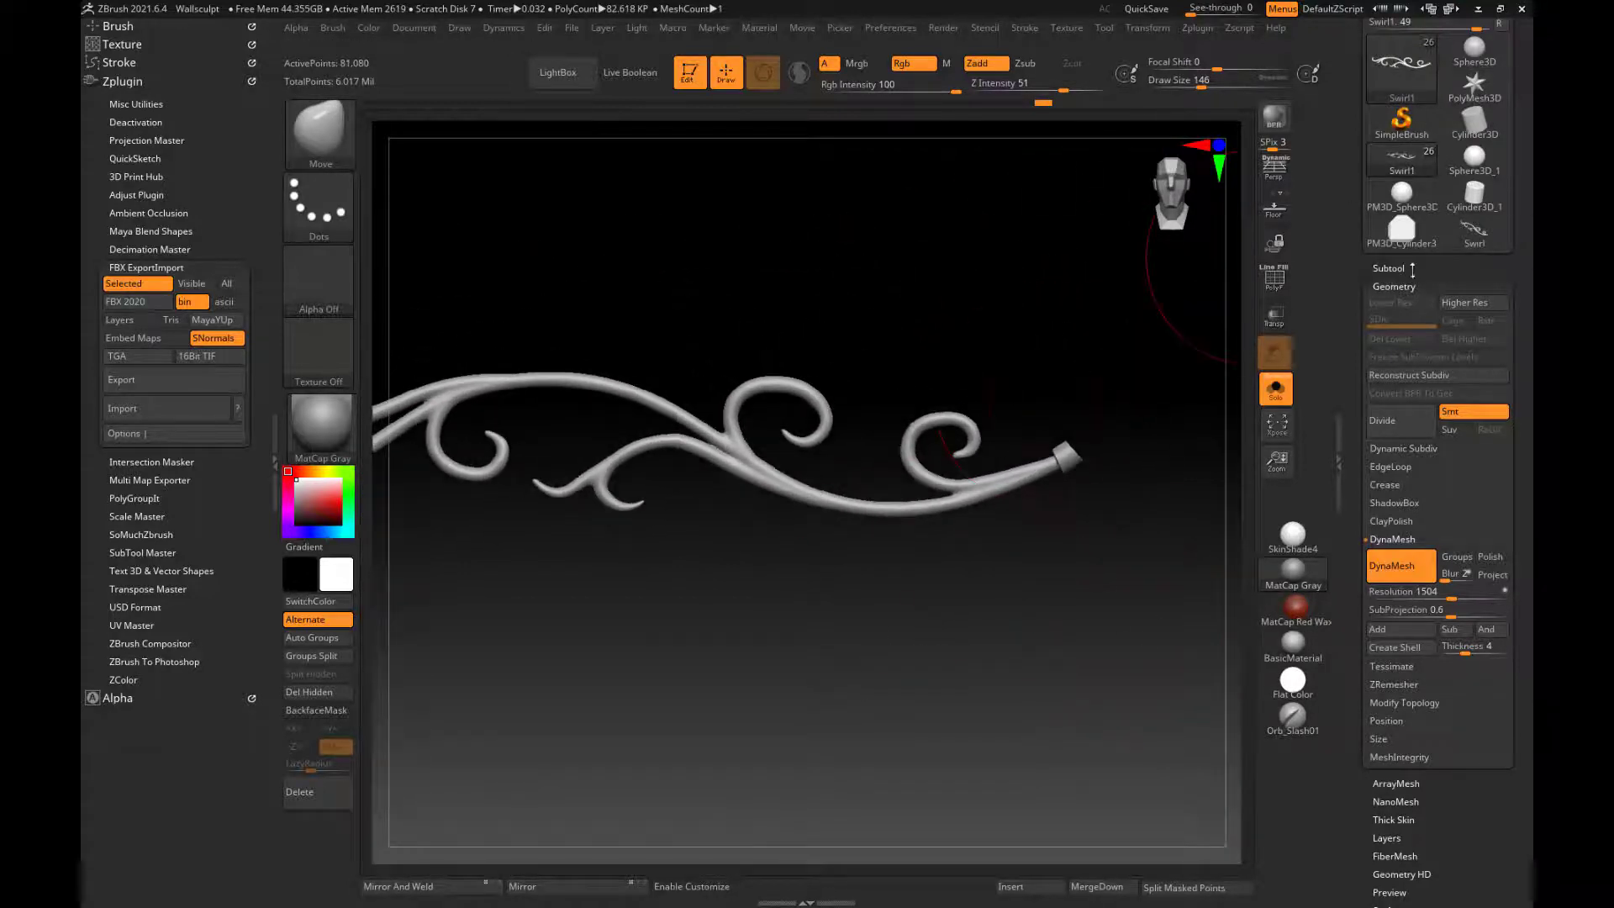
# - Turn off Solo, extend the large curl's tip over the engraved scroll with the Move brush, and re-DynaMesh the ornament
pyautogui.click(1275, 388)
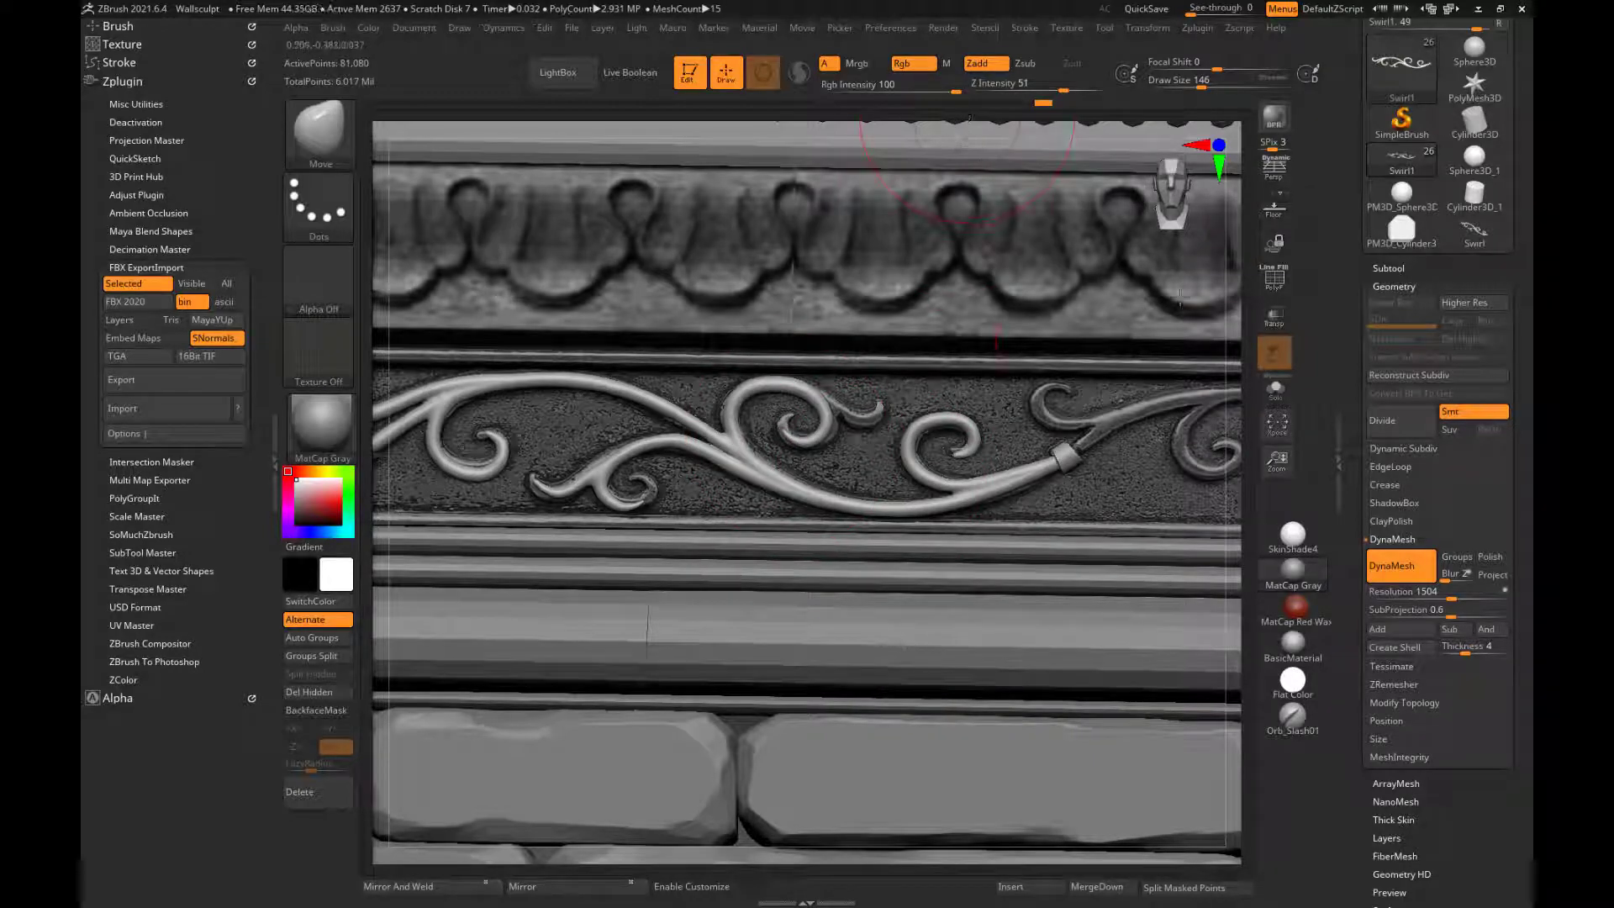
pyautogui.keyDown('alt'); pyautogui.moveTo(1231, 285); pyautogui.dragTo(1234, 702); pyautogui.keyUp('alt')
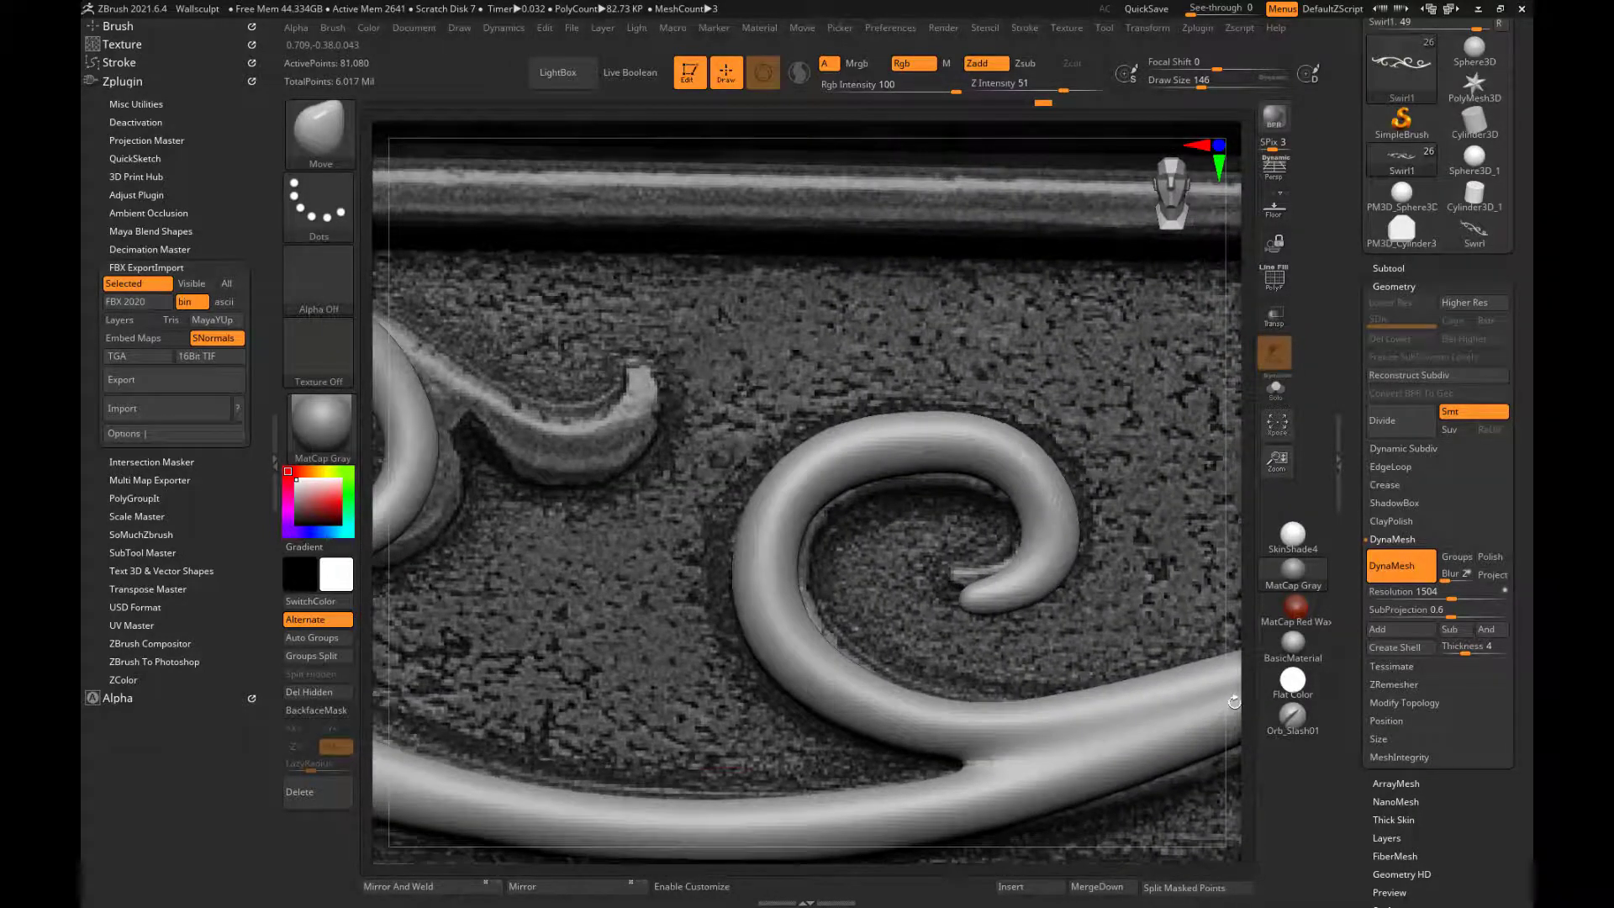
pyautogui.keyDown('alt'); pyautogui.moveTo(607, 855); pyautogui.dragTo(1251, 861); pyautogui.keyUp('alt')
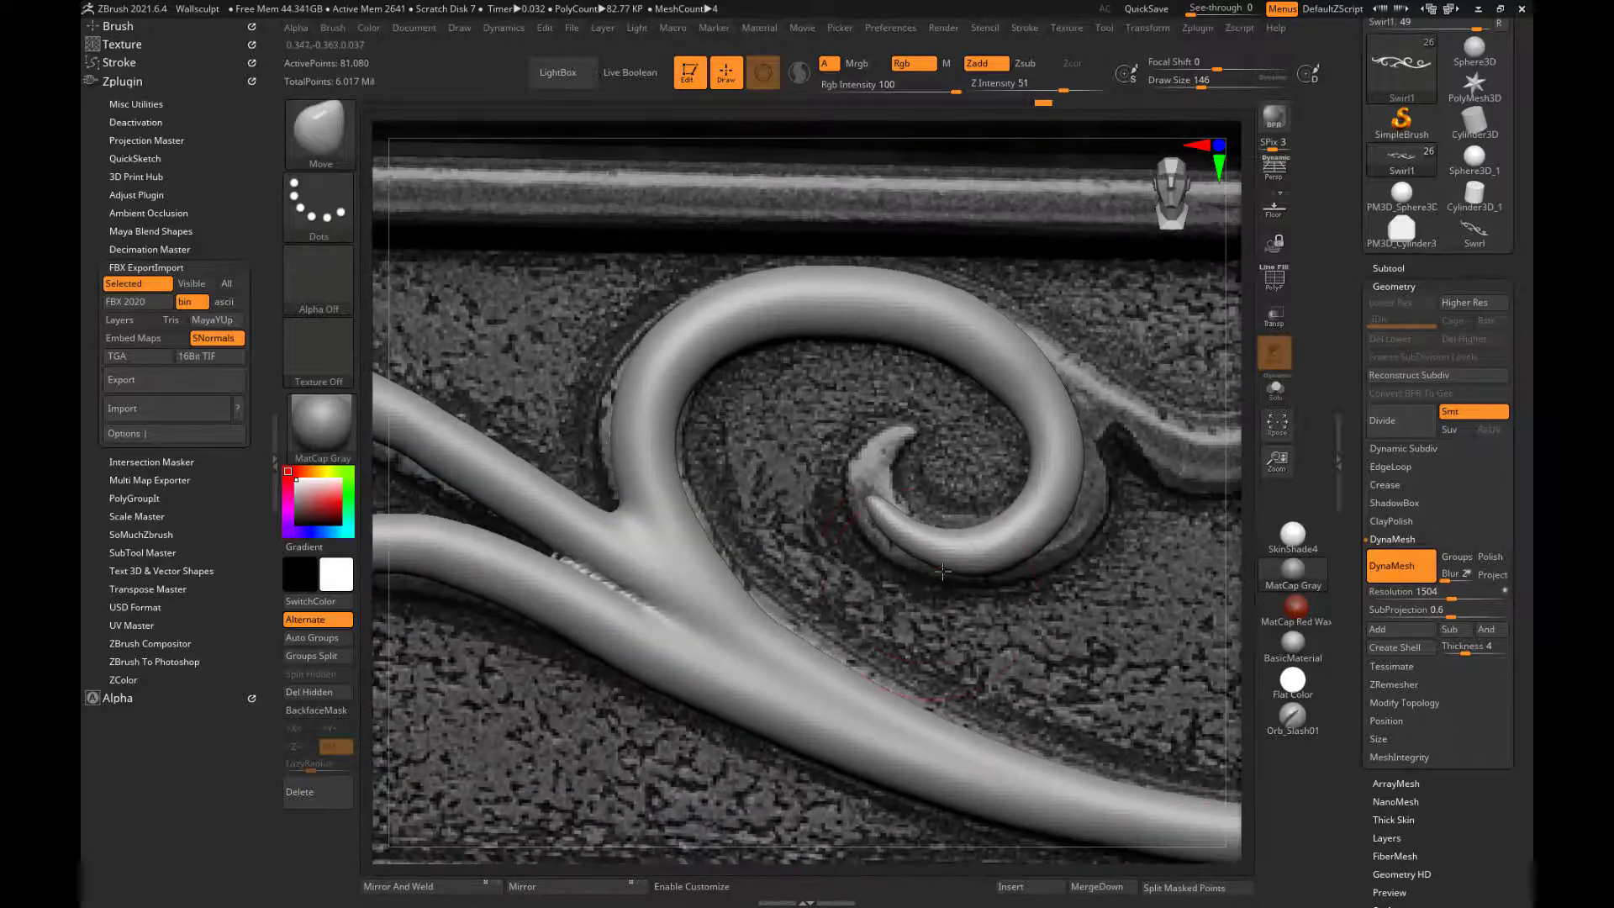
pyautogui.moveTo(926, 565)
pyautogui.mouseDown()
pyautogui.moveTo(879, 538)
pyautogui.moveTo(858, 483)
pyautogui.moveTo(903, 429)
pyautogui.moveTo(870, 484)
pyautogui.mouseUp()
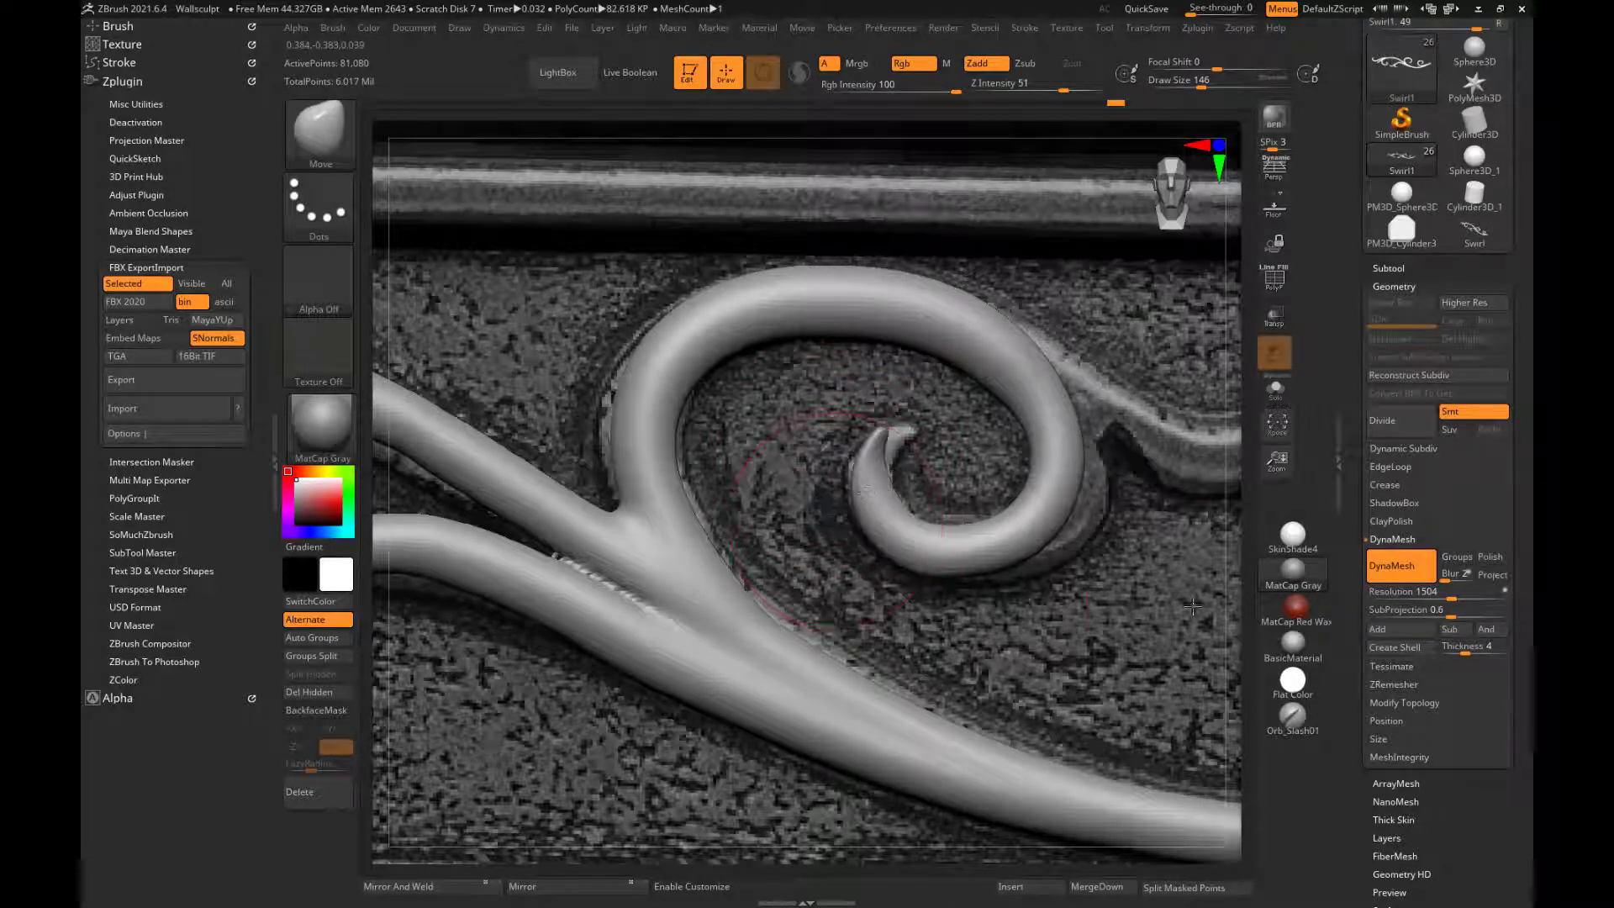
pyautogui.press('ctrl')
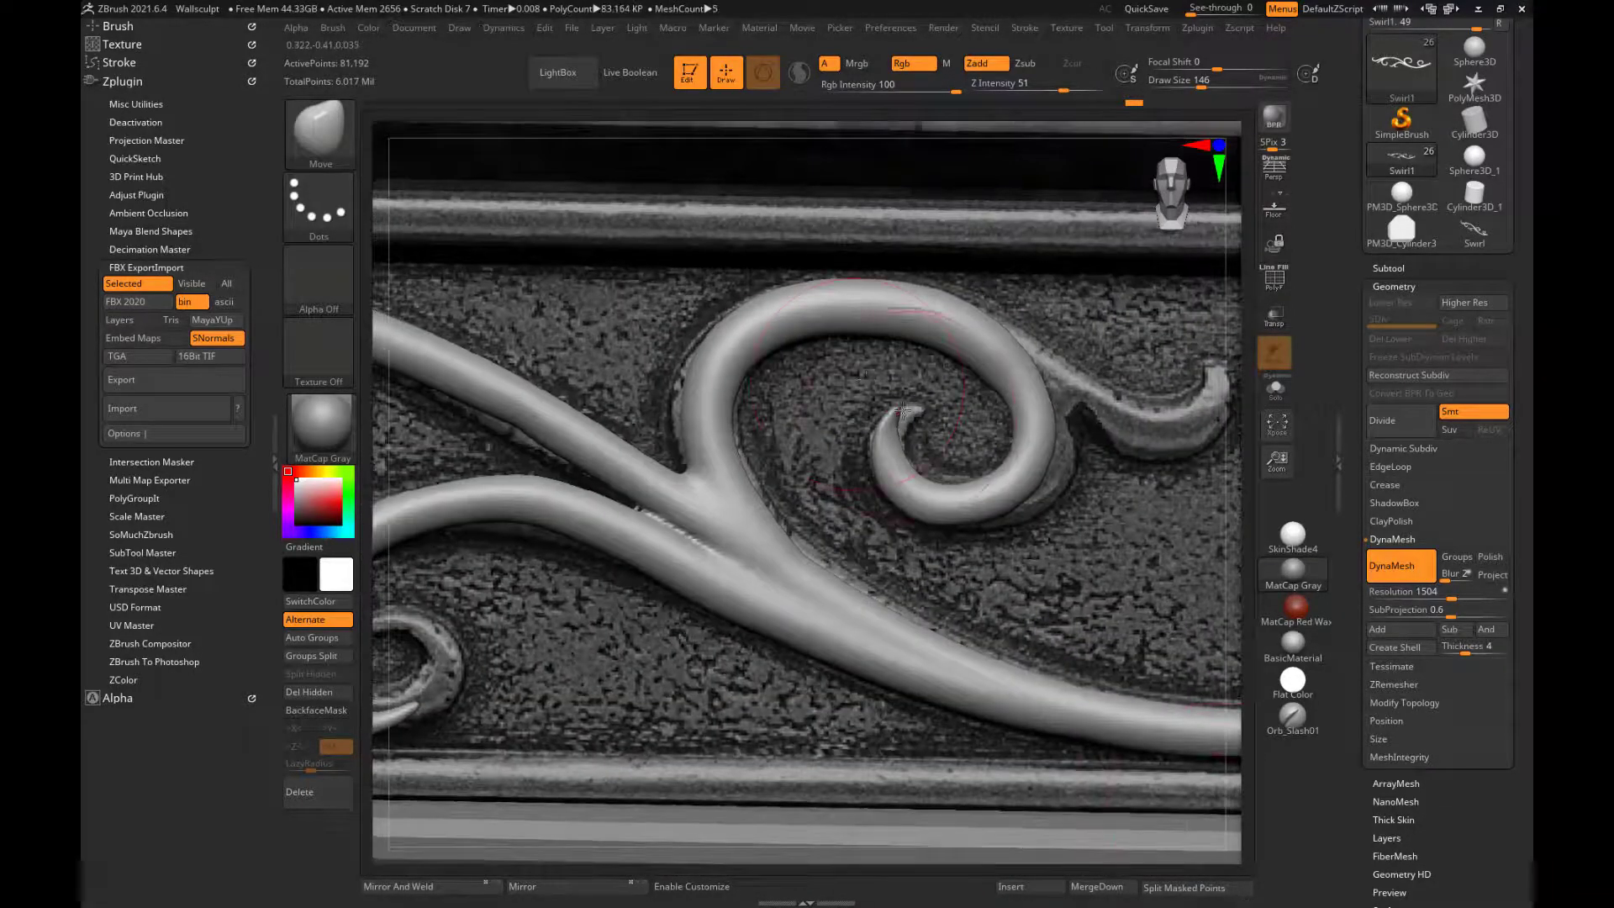
# - Push the large curl's tip and outer bend into line with the engraved scroll using the Move brush
pyautogui.moveTo(903, 411)
pyautogui.mouseDown()
pyautogui.moveTo(930, 411)
pyautogui.moveTo(884, 461)
pyautogui.mouseUp()
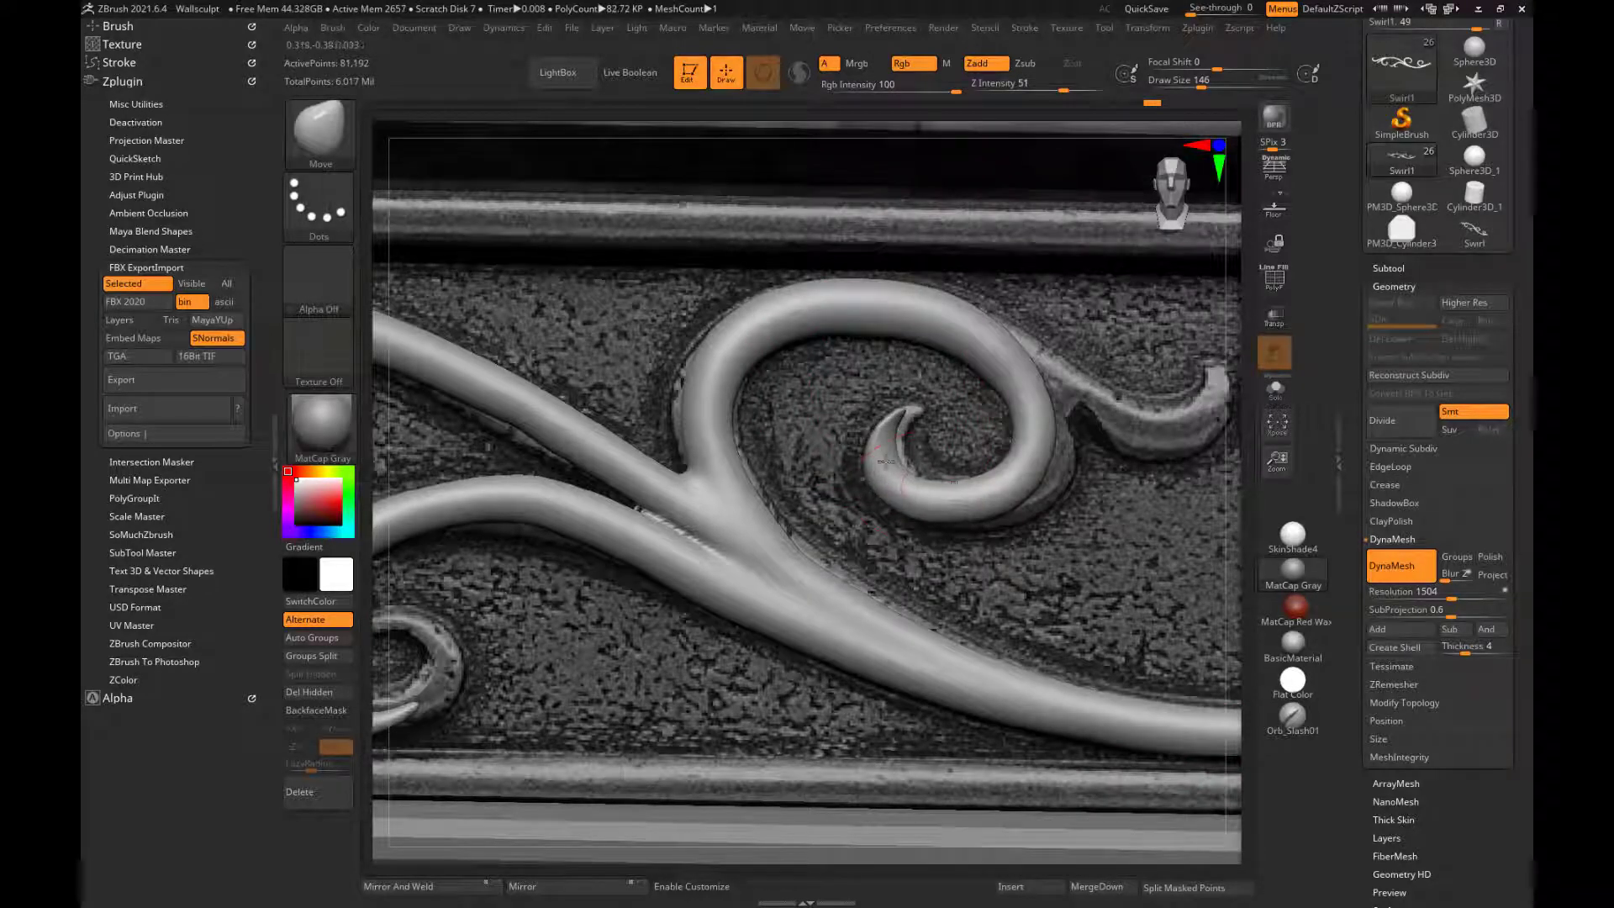
pyautogui.moveTo(977, 506)
pyautogui.mouseDown()
pyautogui.moveTo(1036, 496)
pyautogui.moveTo(1048, 465)
pyautogui.mouseUp()
pyautogui.moveTo(1042, 400)
pyautogui.mouseDown()
pyautogui.moveTo(1010, 465)
pyautogui.moveTo(927, 478)
pyautogui.mouseUp()
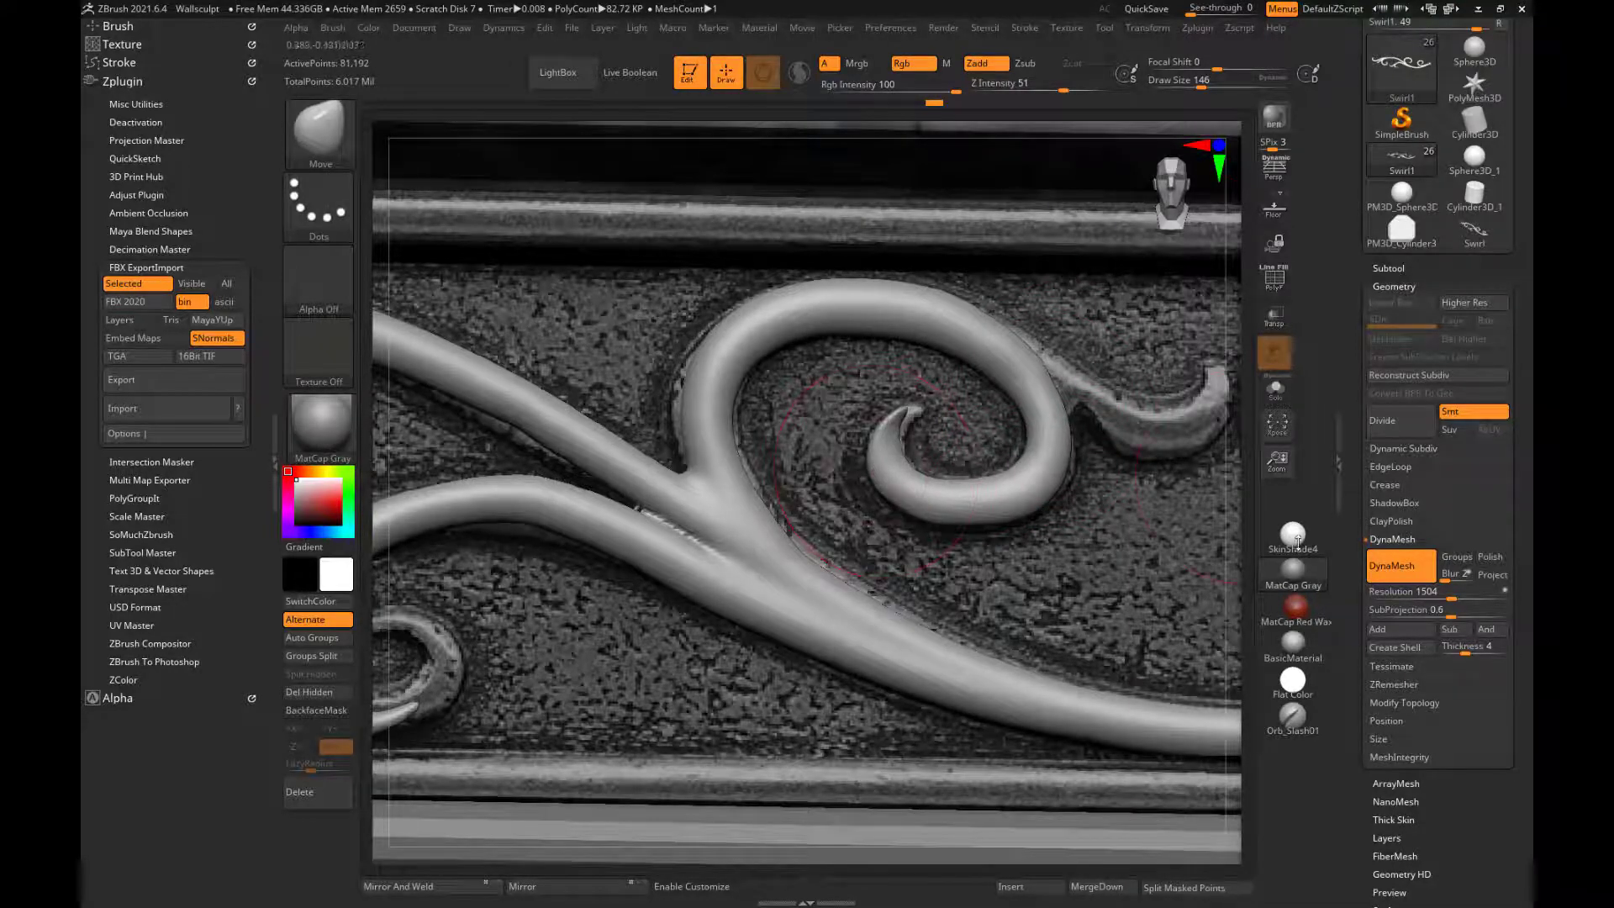
# - Centre the transform gizmo on the swirl ornament and duplicate it along the frieze, one copy on each side of the original
pyautogui.keyDown('alt'); pyautogui.moveTo(1235, 577); pyautogui.dragTo(1261, 268); pyautogui.keyUp('alt')
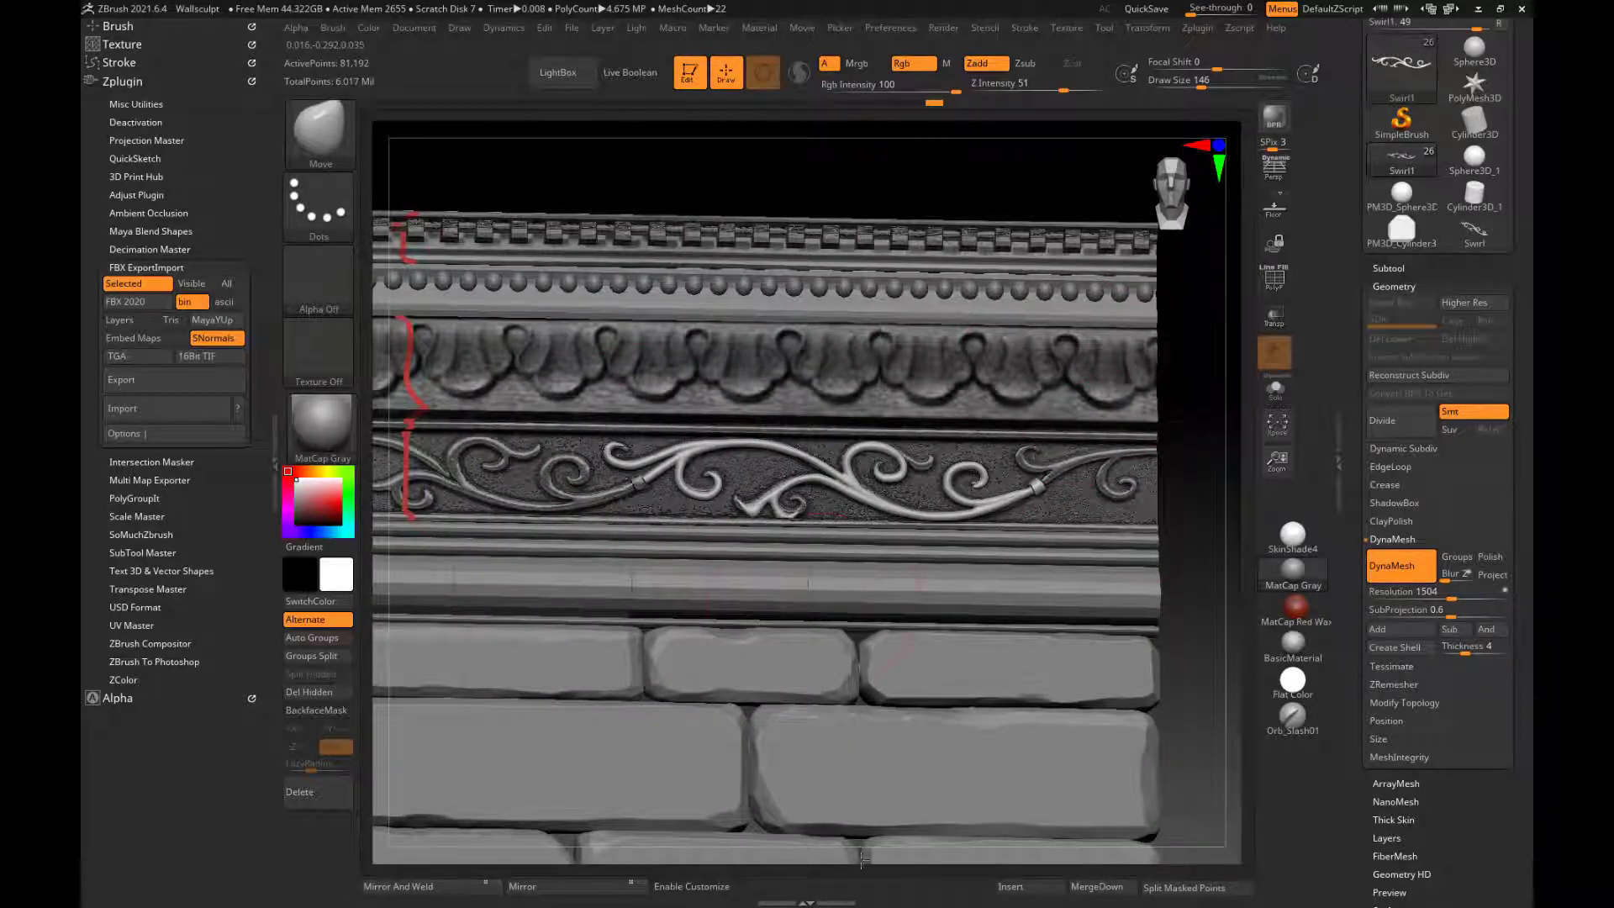
pyautogui.keyDown('alt'); pyautogui.moveTo(1181, 609); pyautogui.dragTo(1154, 586); pyautogui.keyUp('alt')
pyautogui.press('w')
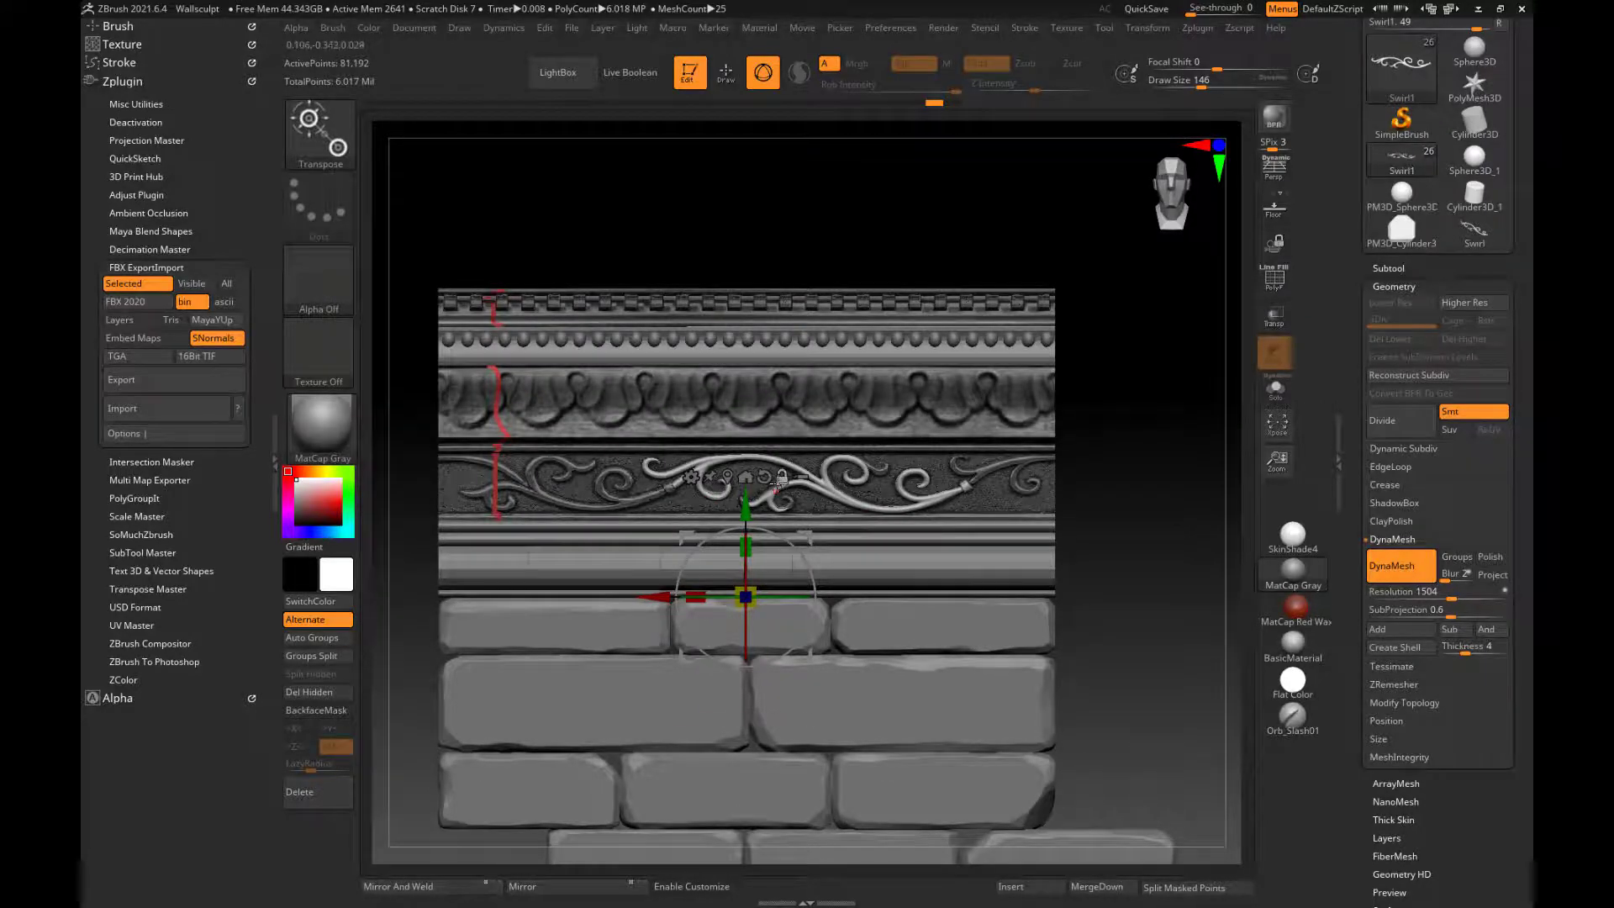
pyautogui.click(728, 476)
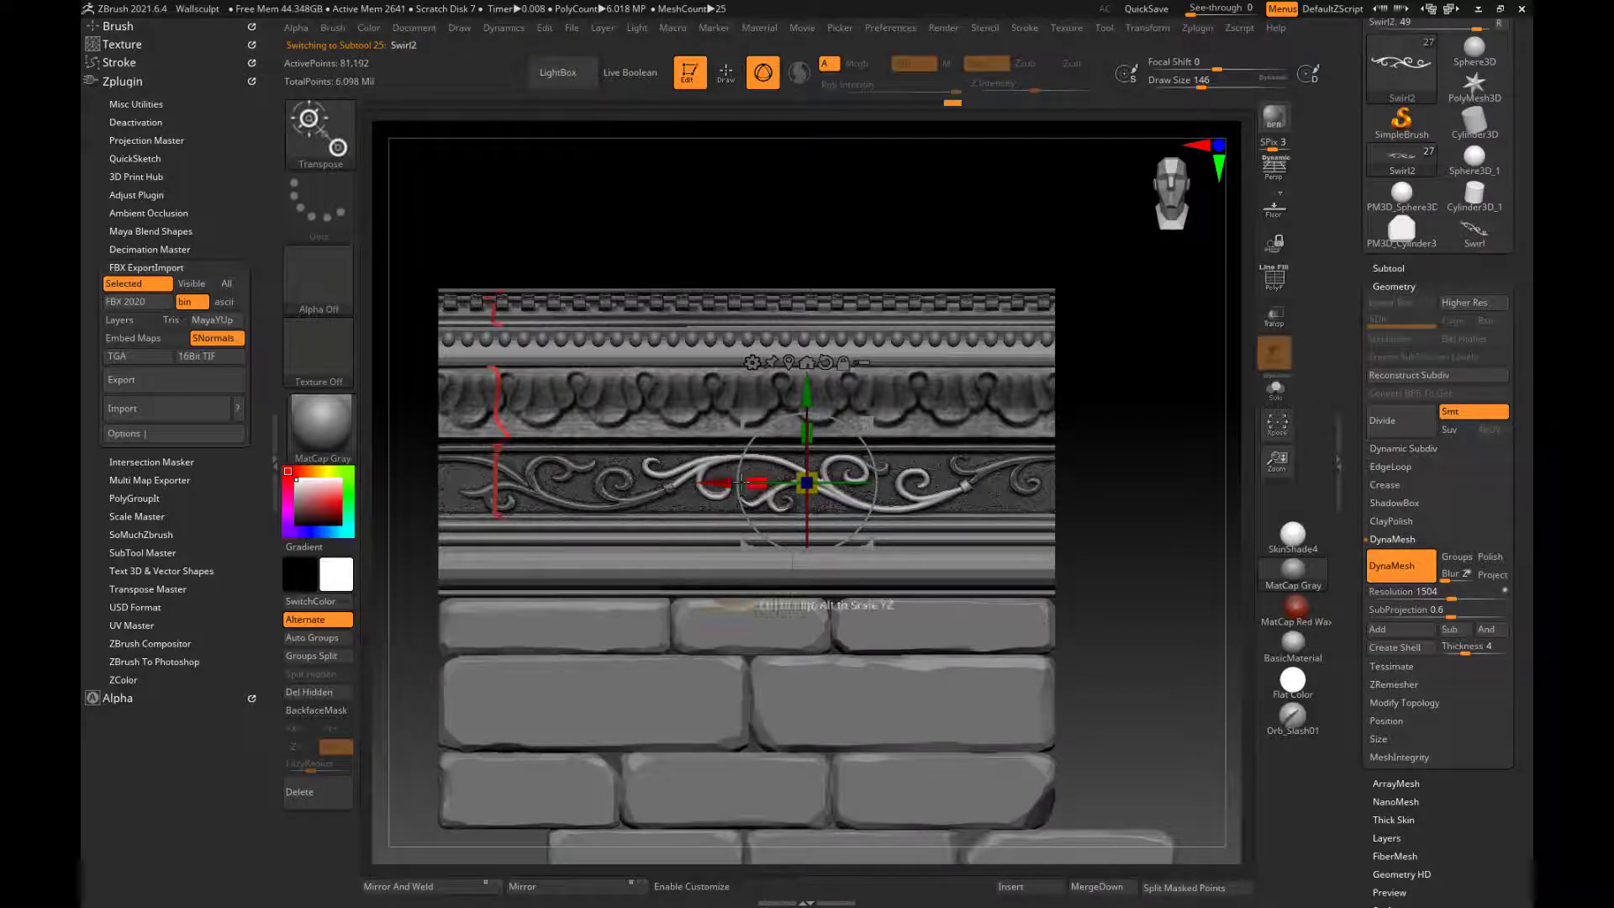
pyautogui.keyDown('ctrl'); pyautogui.moveTo(720, 481); pyautogui.dragTo(419, 458); pyautogui.keyUp('ctrl')
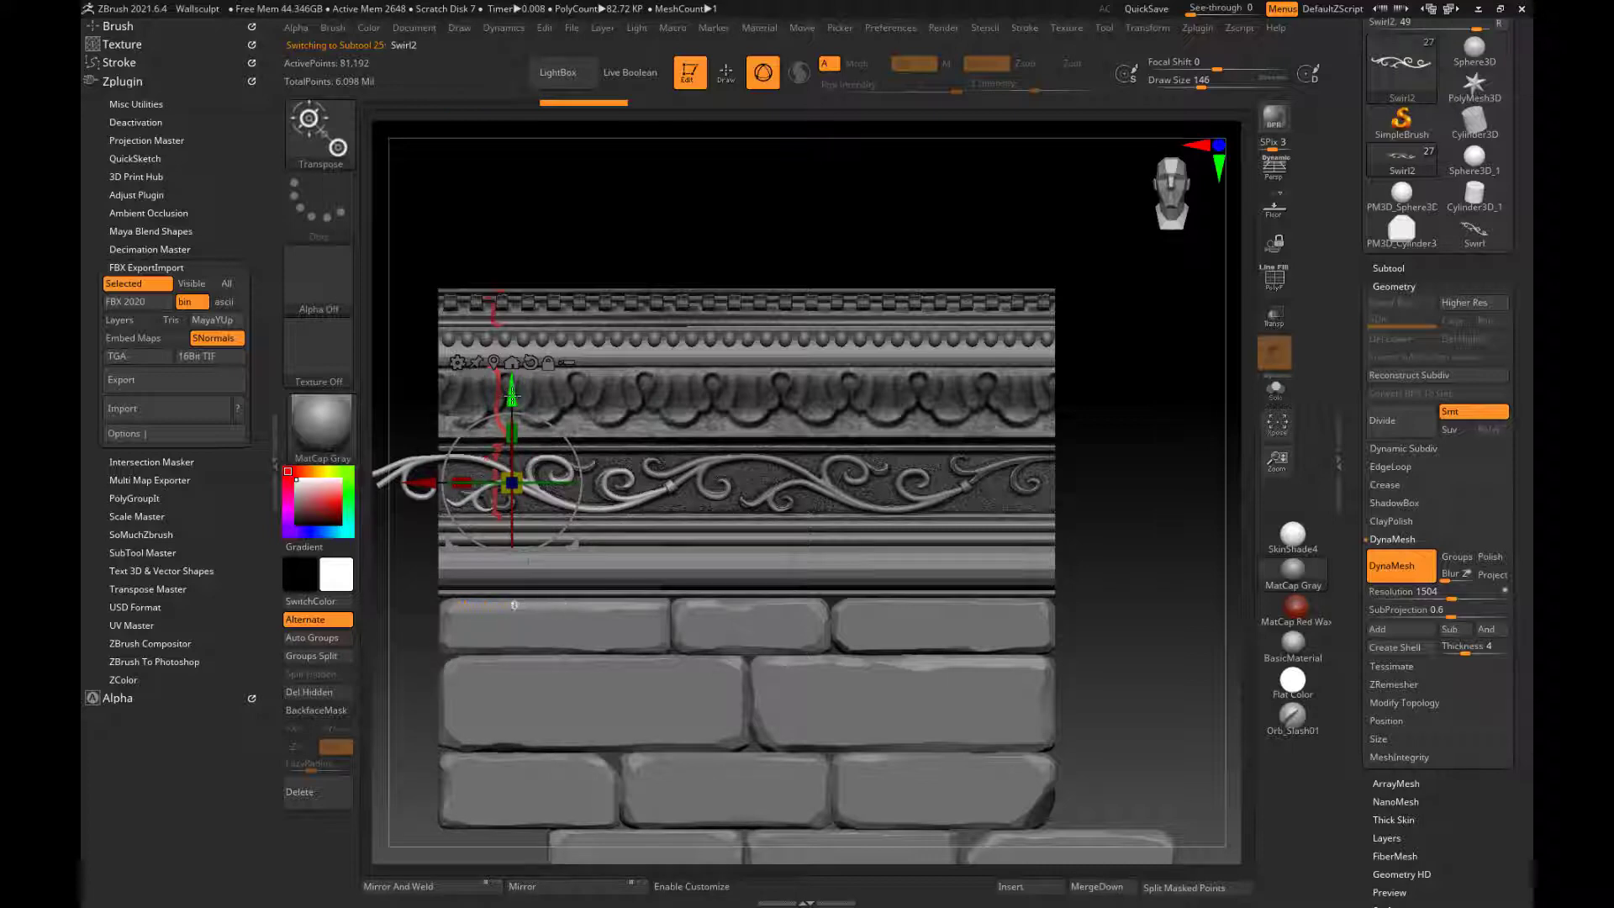
pyautogui.moveTo(511, 395); pyautogui.dragTo(519, 391)
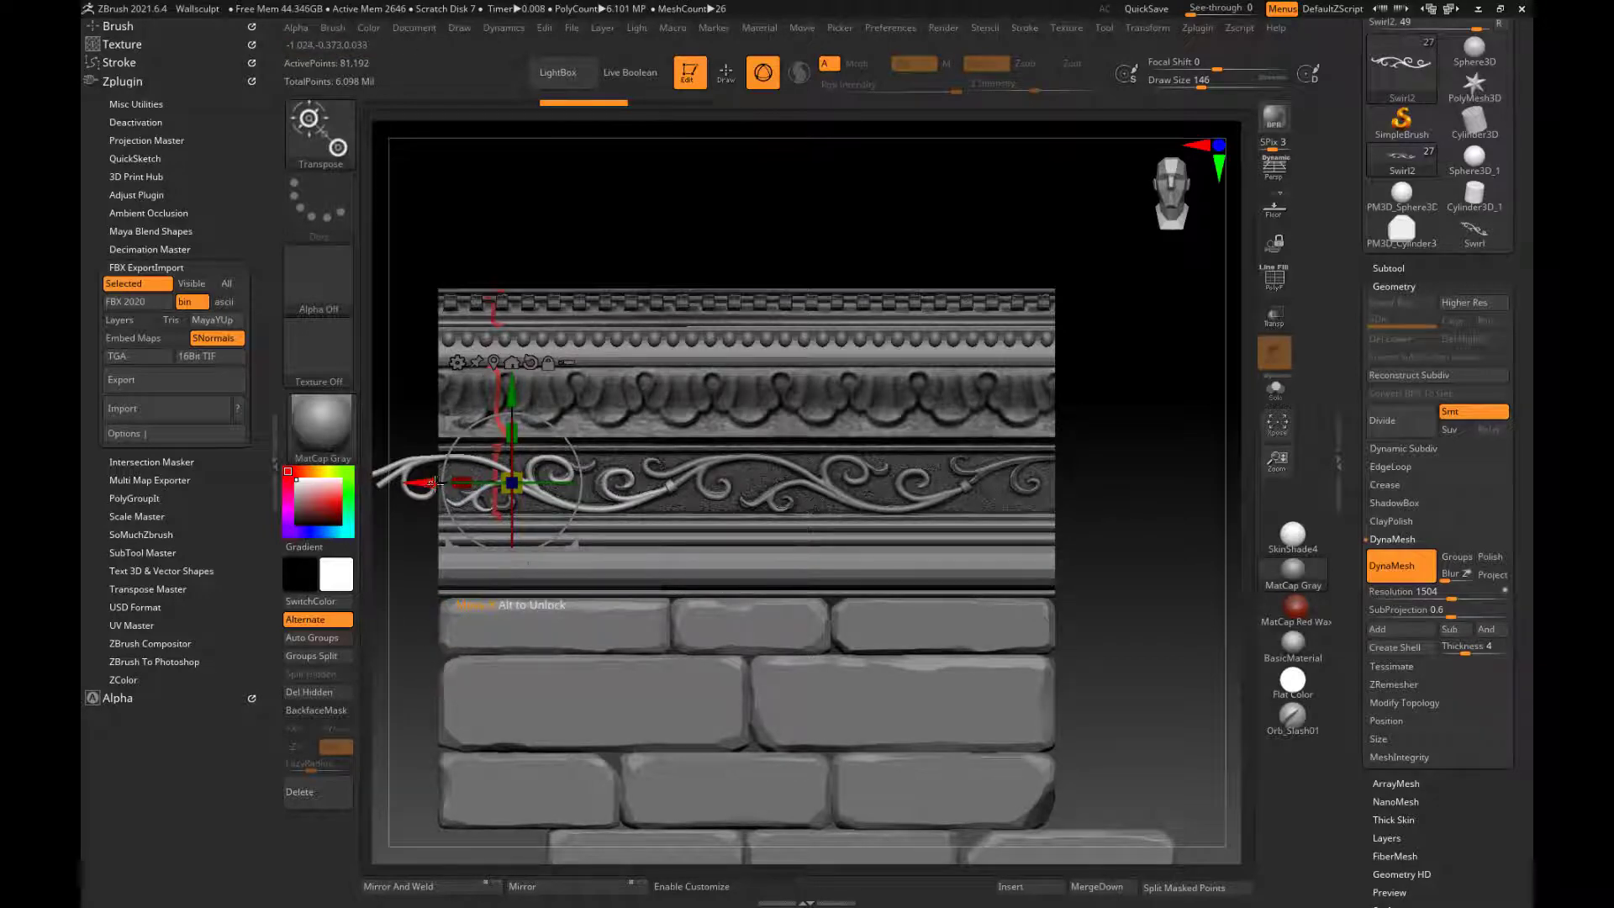
pyautogui.keyDown('ctrl'); pyautogui.moveTo(438, 483); pyautogui.dragTo(1015, 528); pyautogui.keyUp('ctrl')
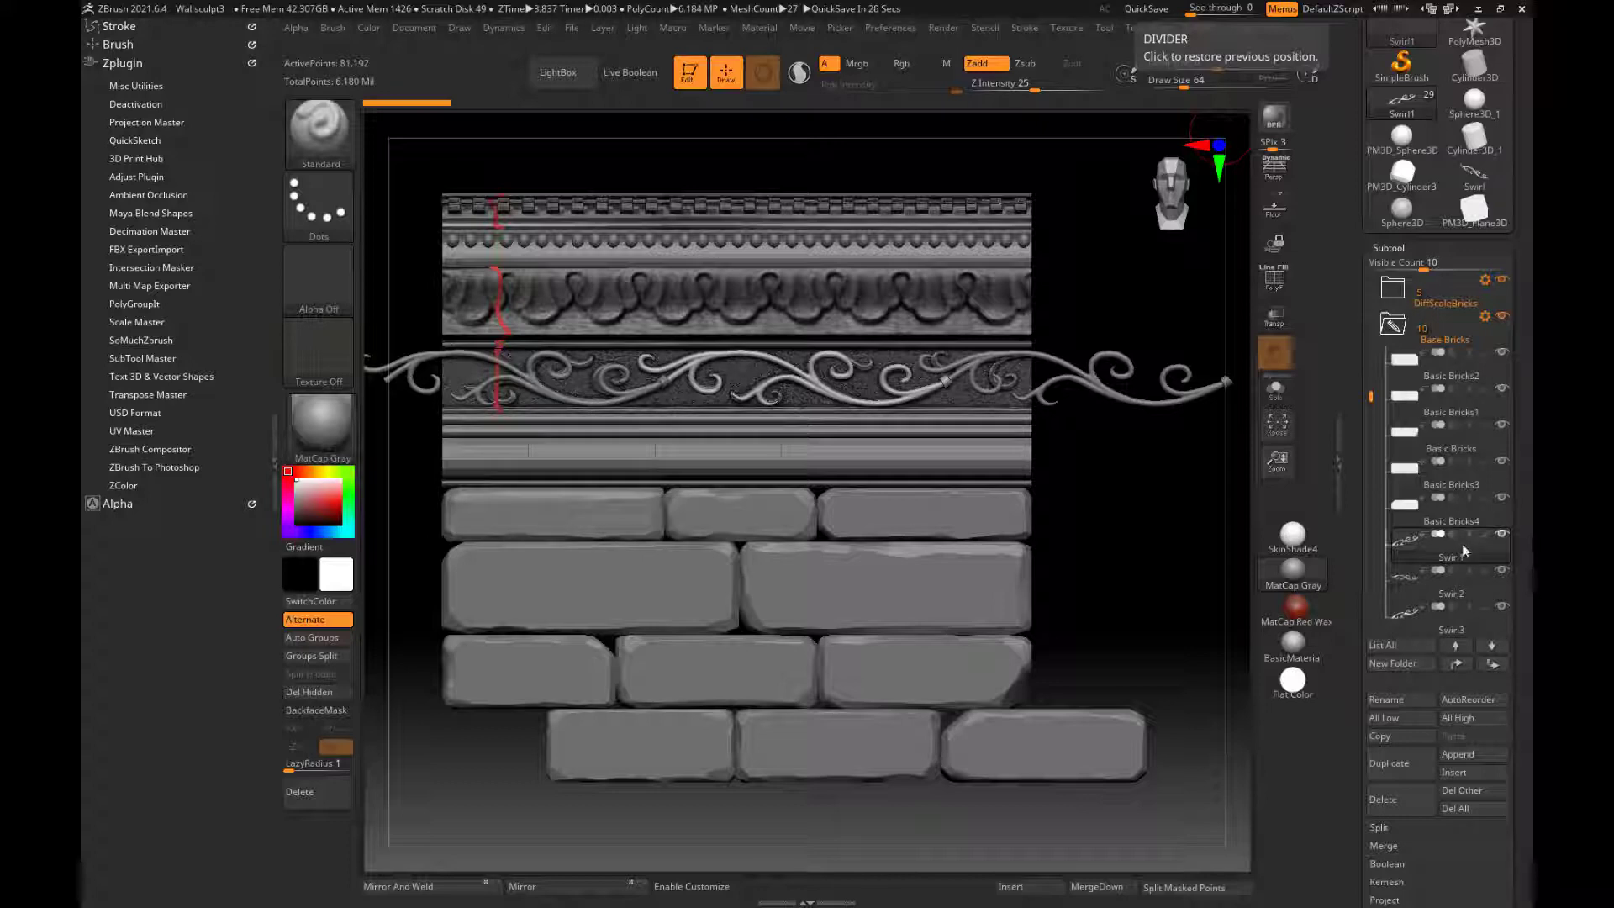
# - Merge the three swirl copies, Swirl1, Swirl2 and Swirl3, into a single subtool
pyautogui.click(1380, 849)
pyautogui.moveTo(1348, 817); pyautogui.dragTo(1364, 720)
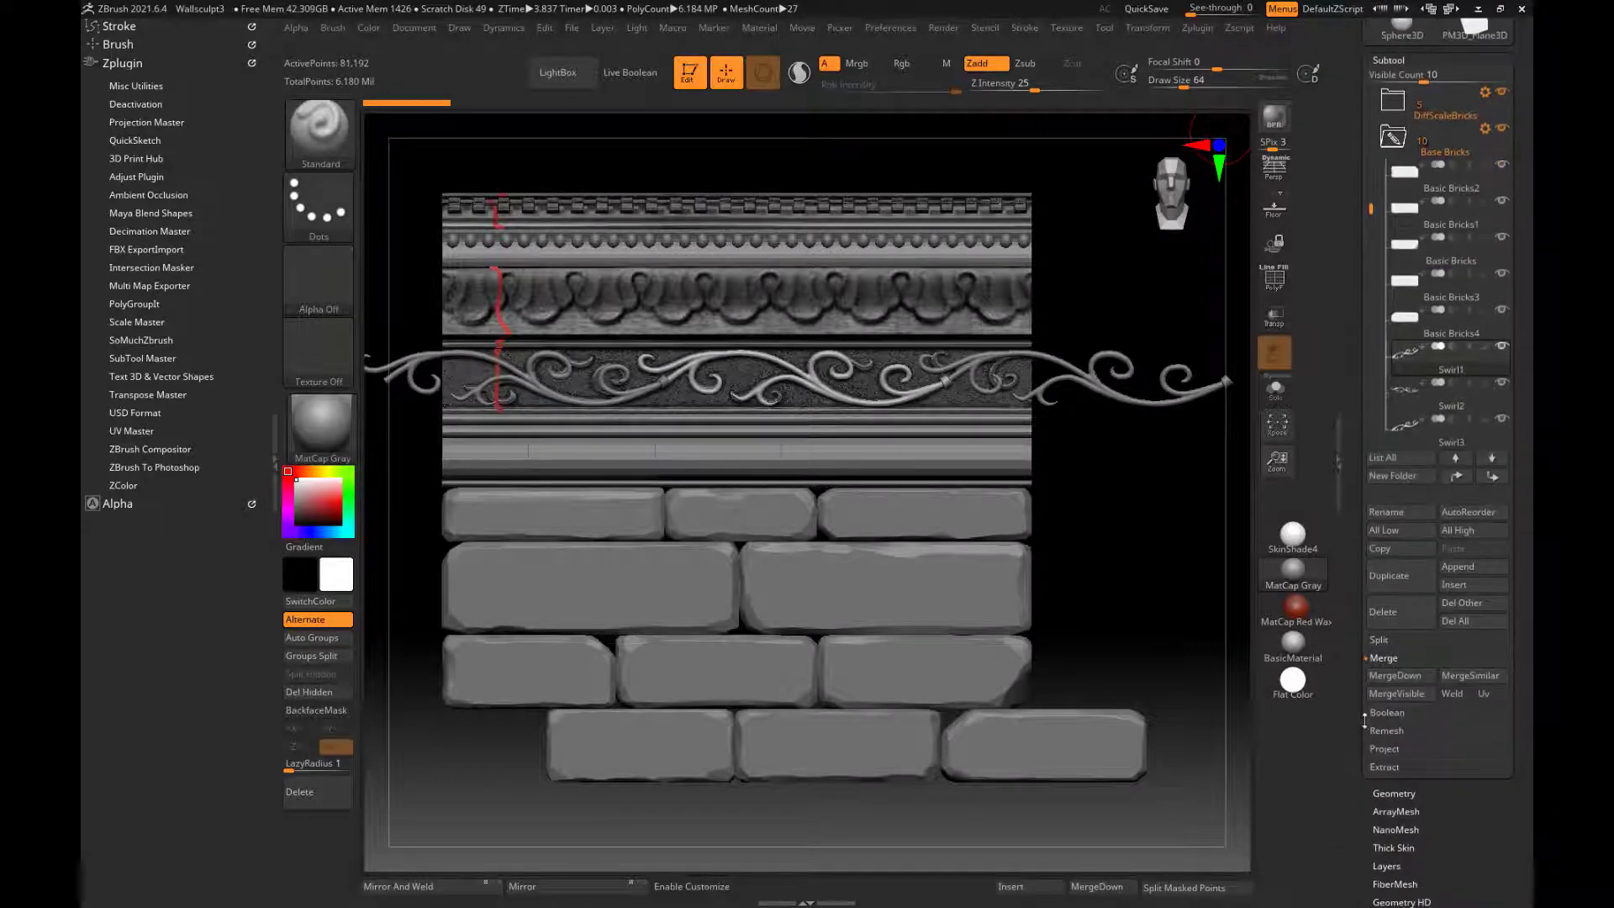
pyautogui.click(1397, 672)
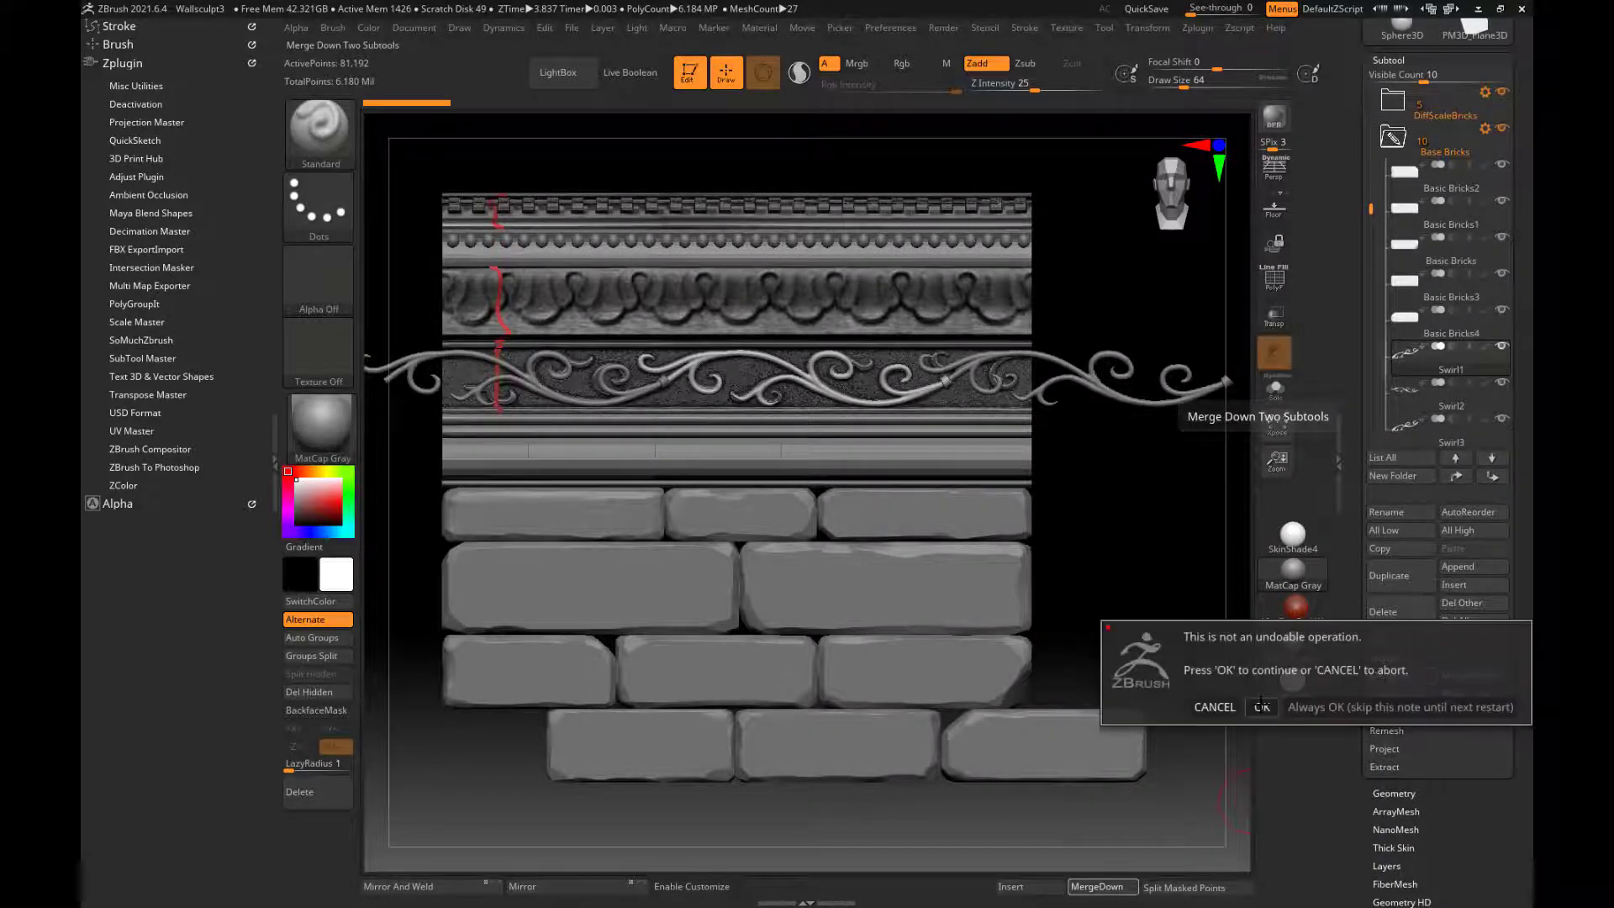
pyautogui.click(1262, 706)
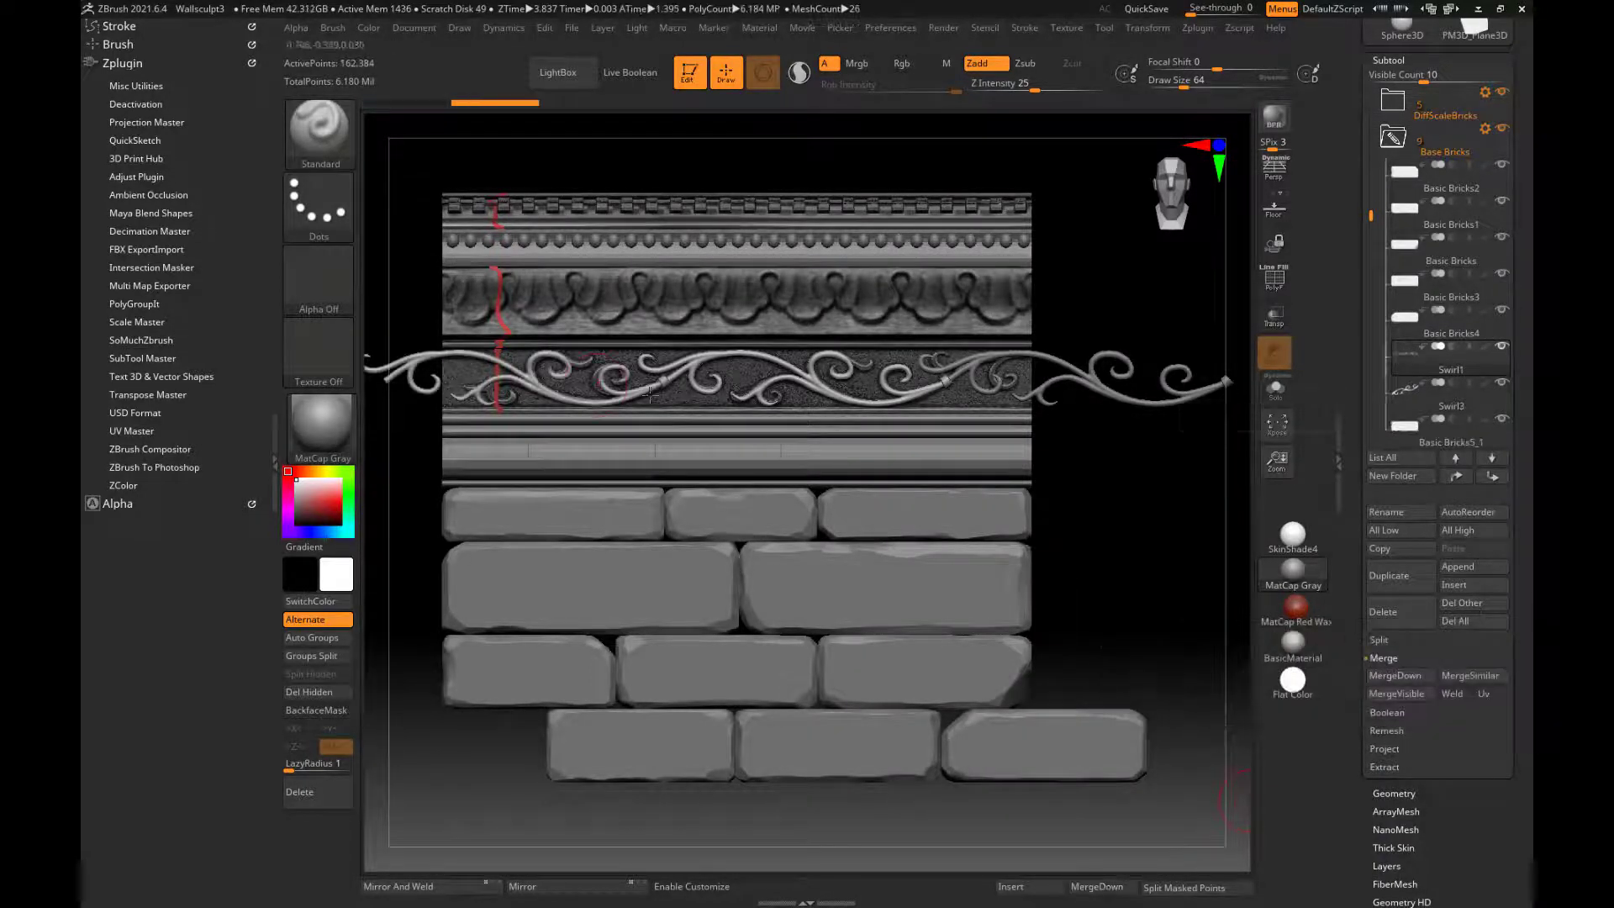
pyautogui.click(1407, 674)
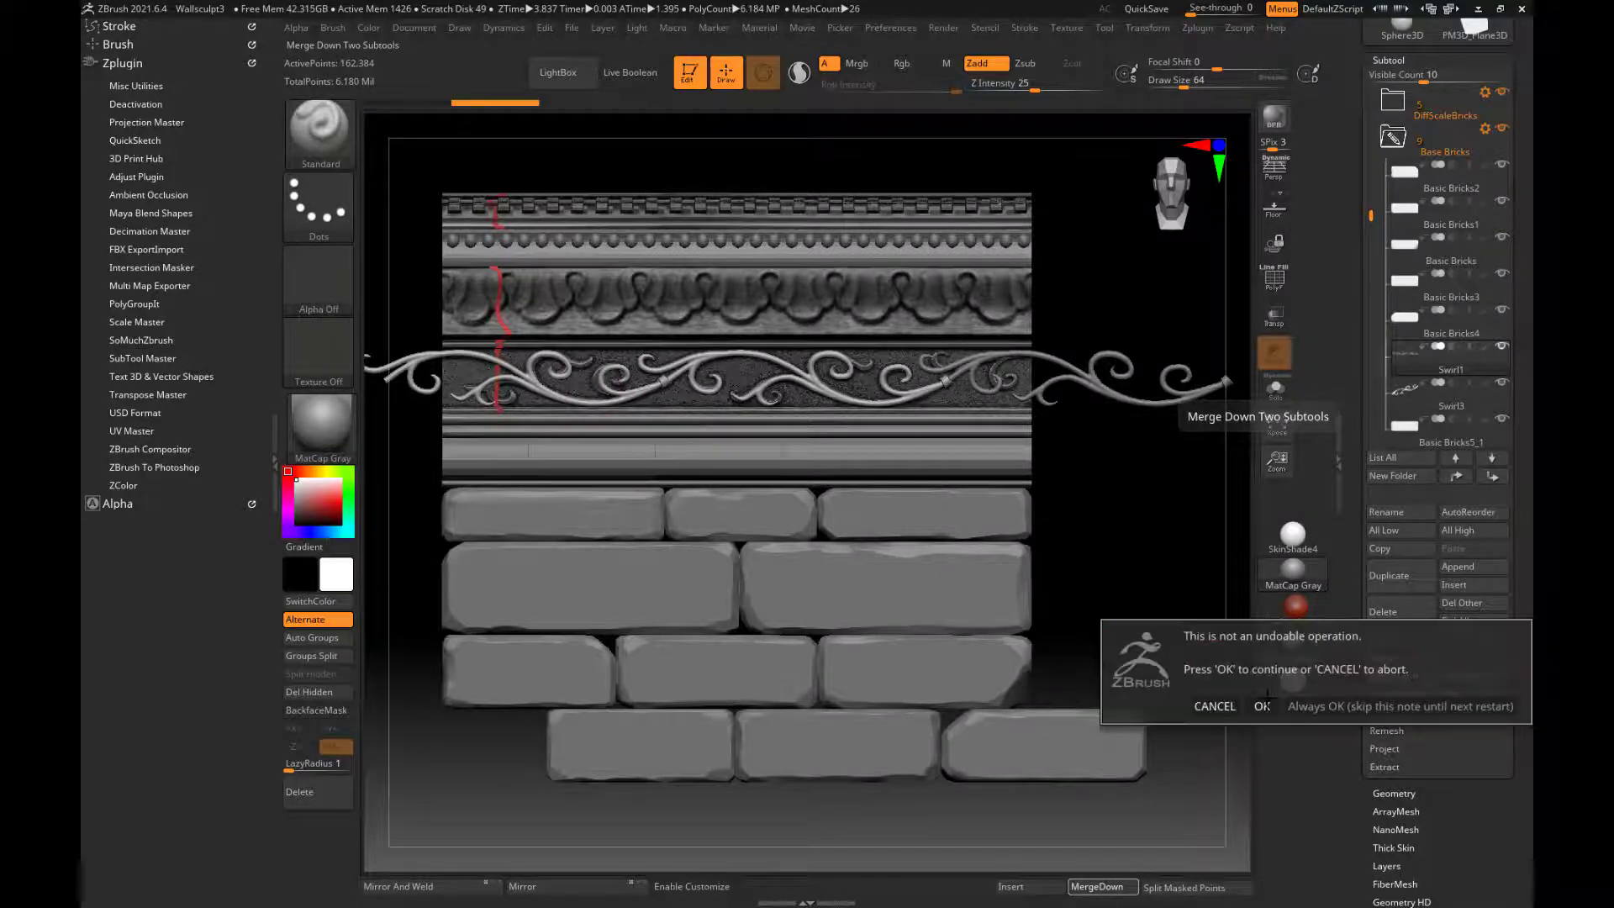
pyautogui.click(1261, 705)
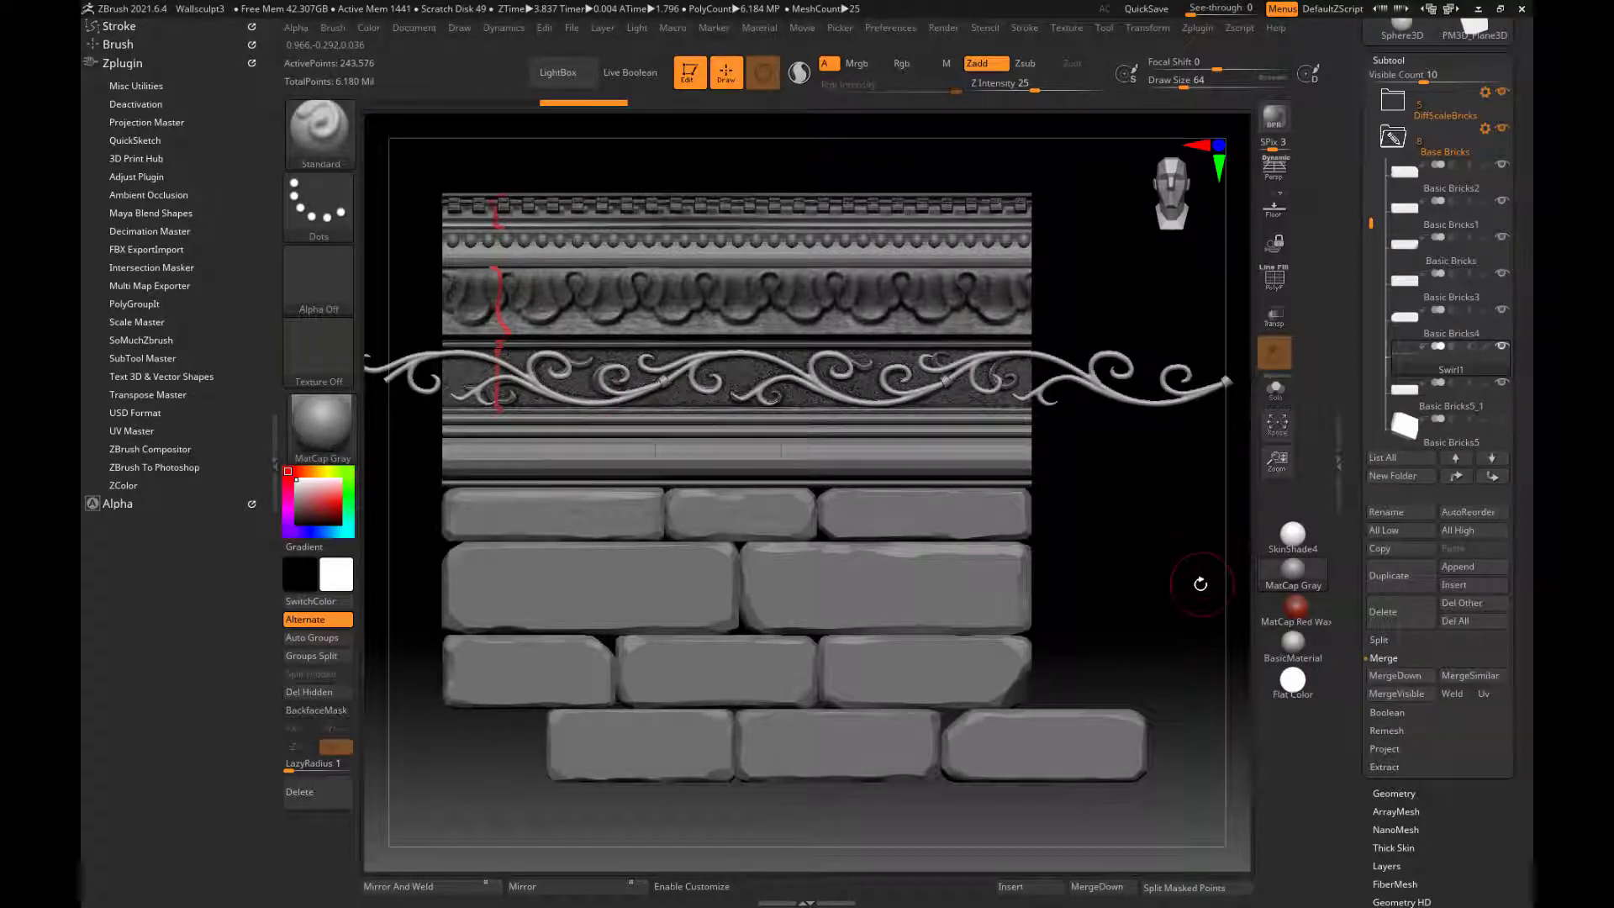
# - Stretch the merged swirl ornament slightly along X and nudge it sideways to line up with the engraved frieze
pyautogui.press('r')
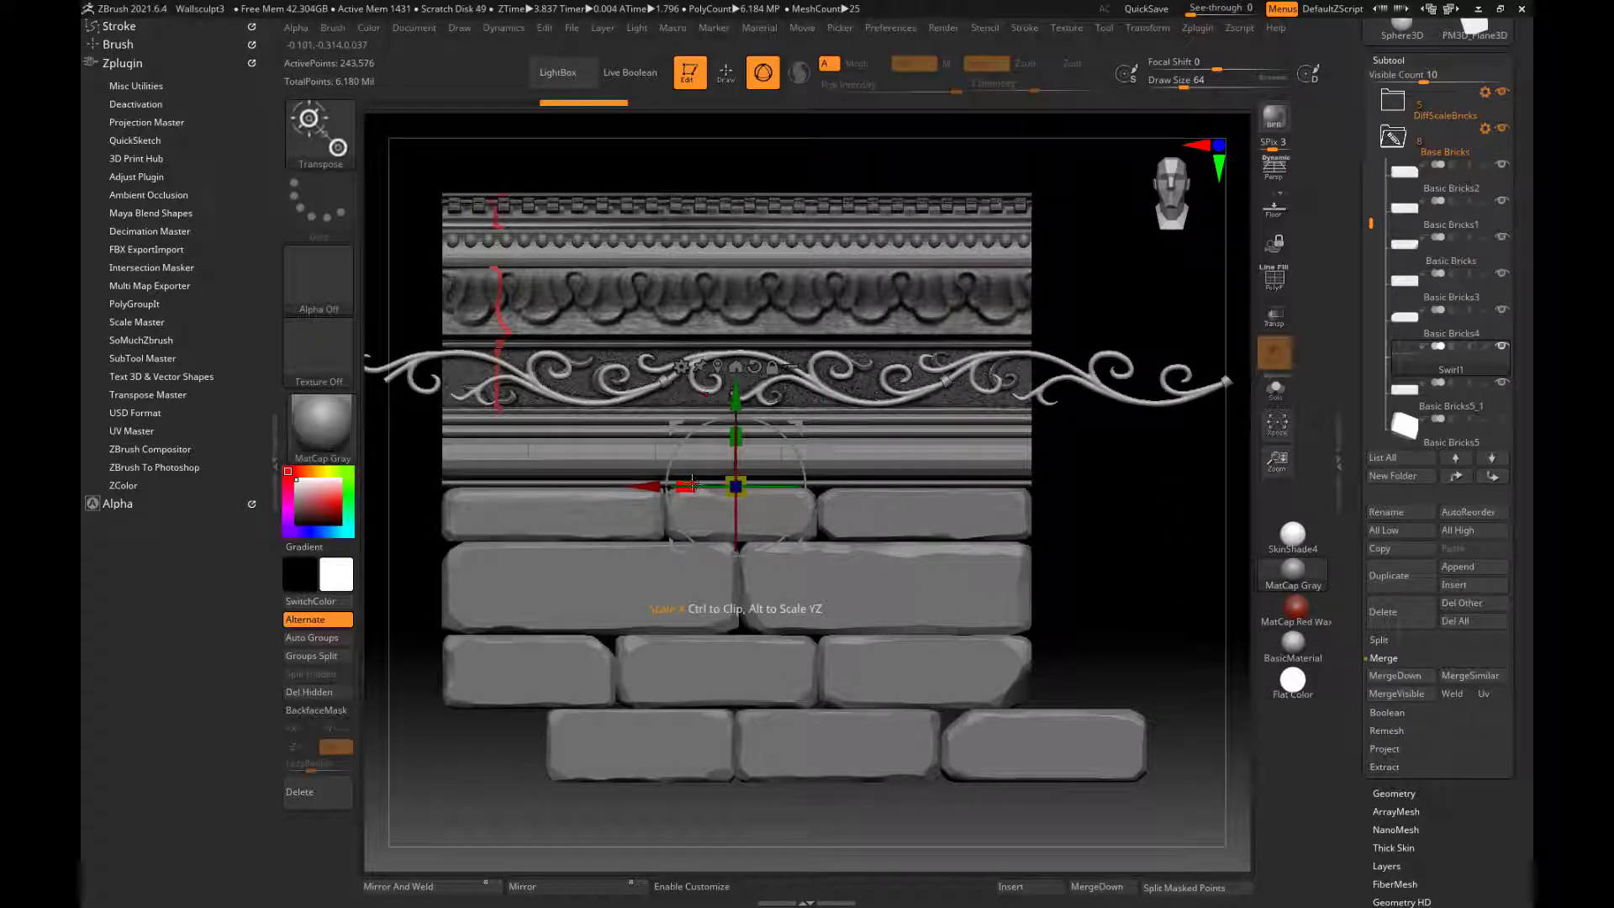
pyautogui.moveTo(691, 485); pyautogui.dragTo(686, 483)
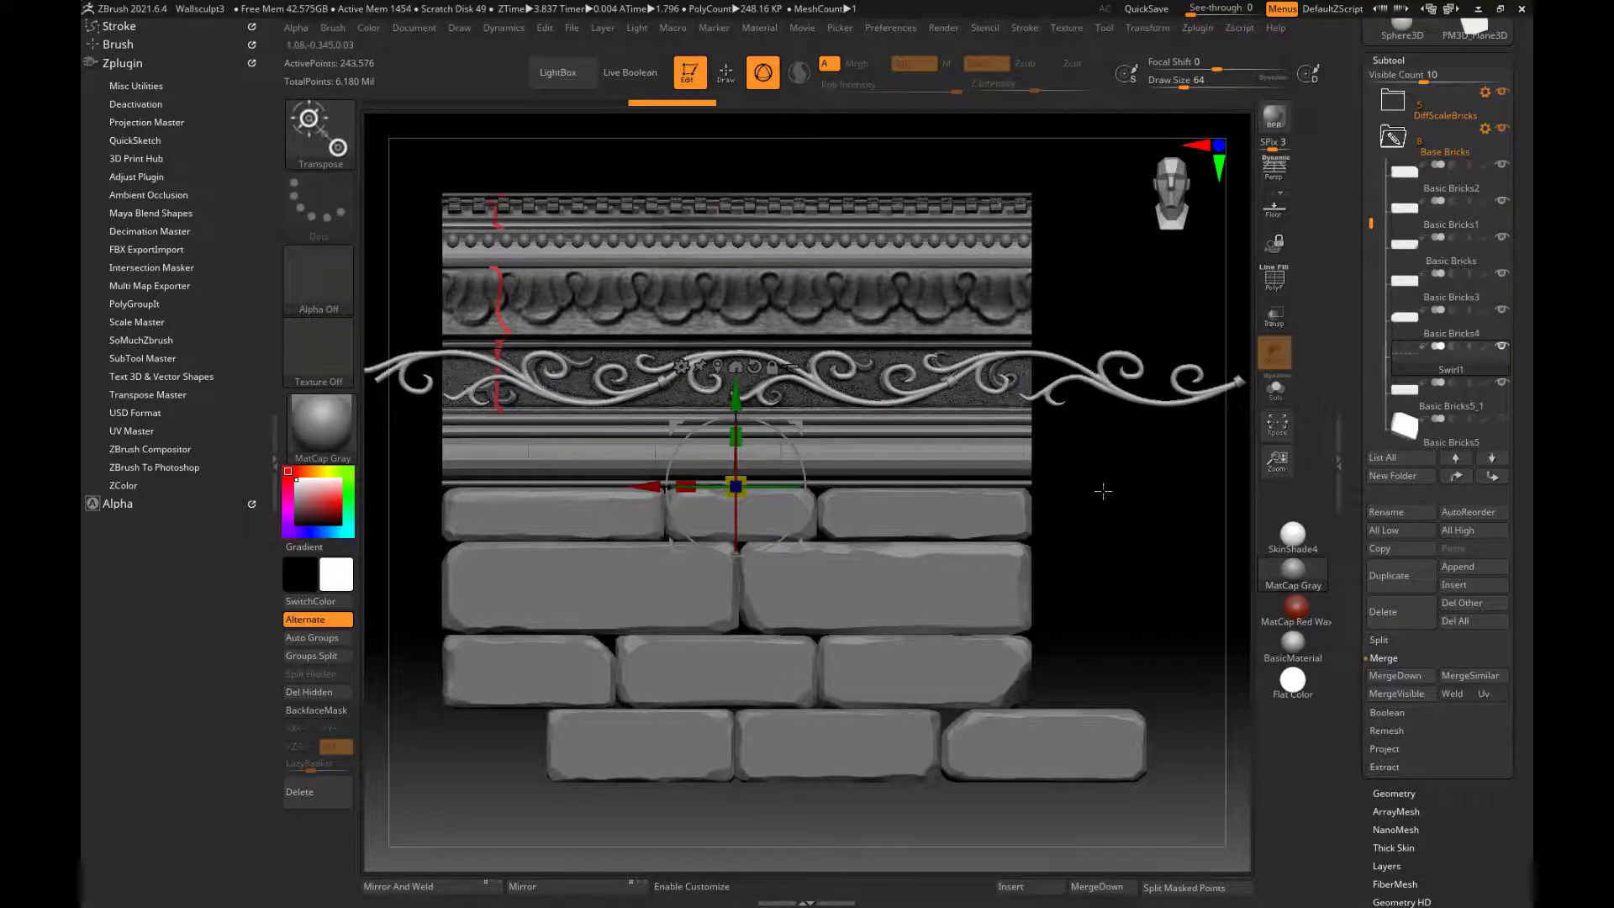
pyautogui.keyDown('alt'); pyautogui.moveTo(1106, 493); pyautogui.dragTo(1050, 560); pyautogui.keyUp('alt')
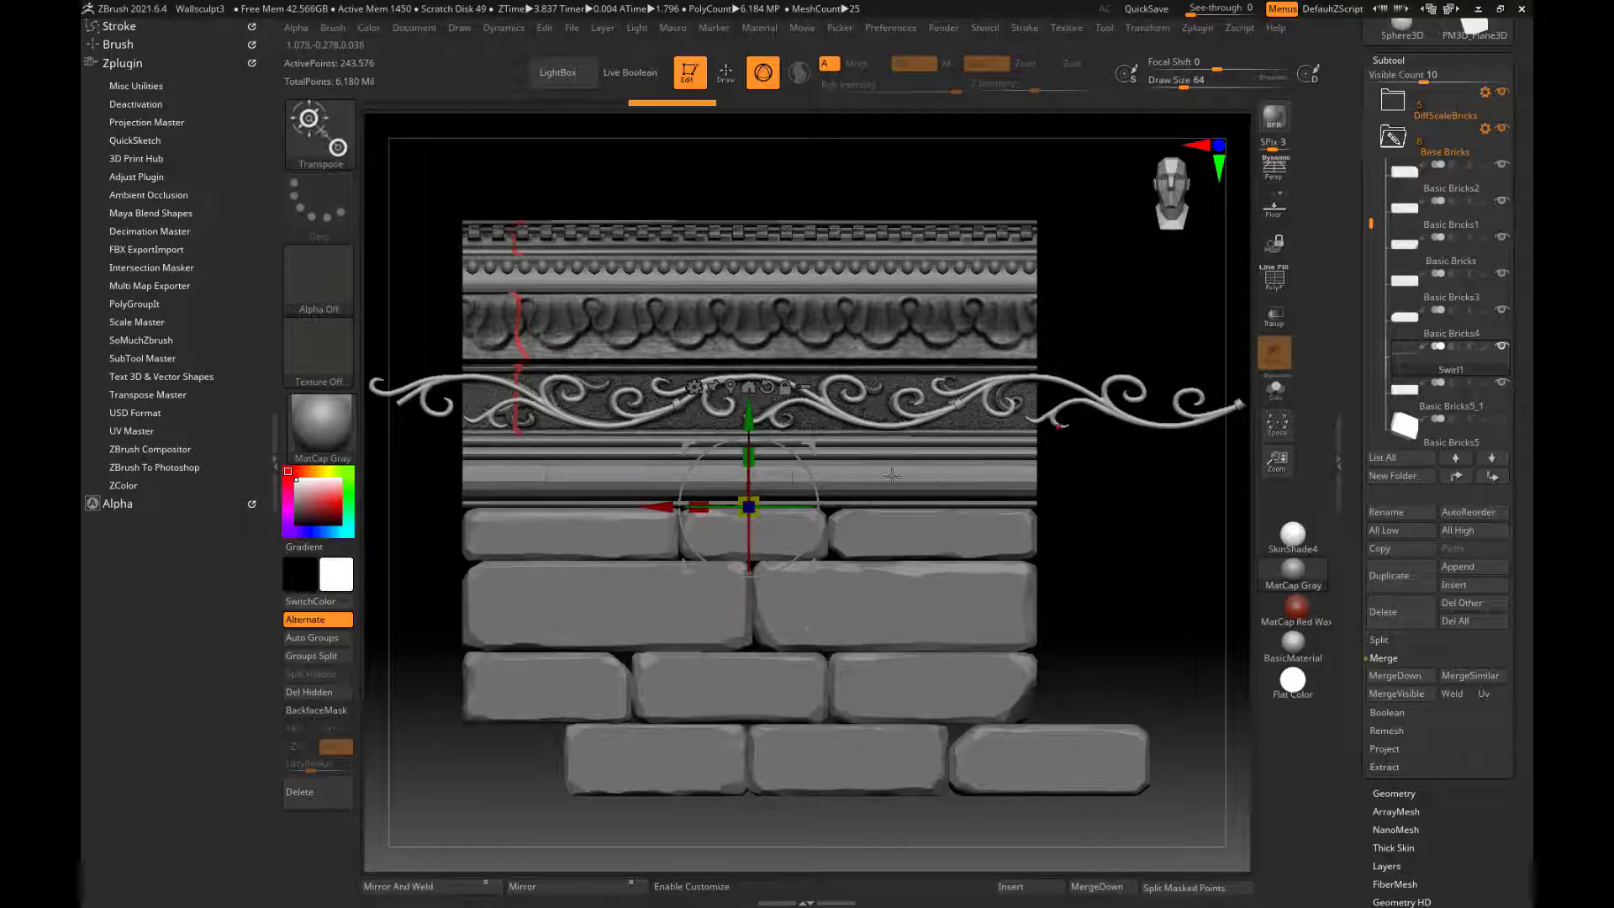
pyautogui.moveTo(661, 507); pyautogui.dragTo(665, 511)
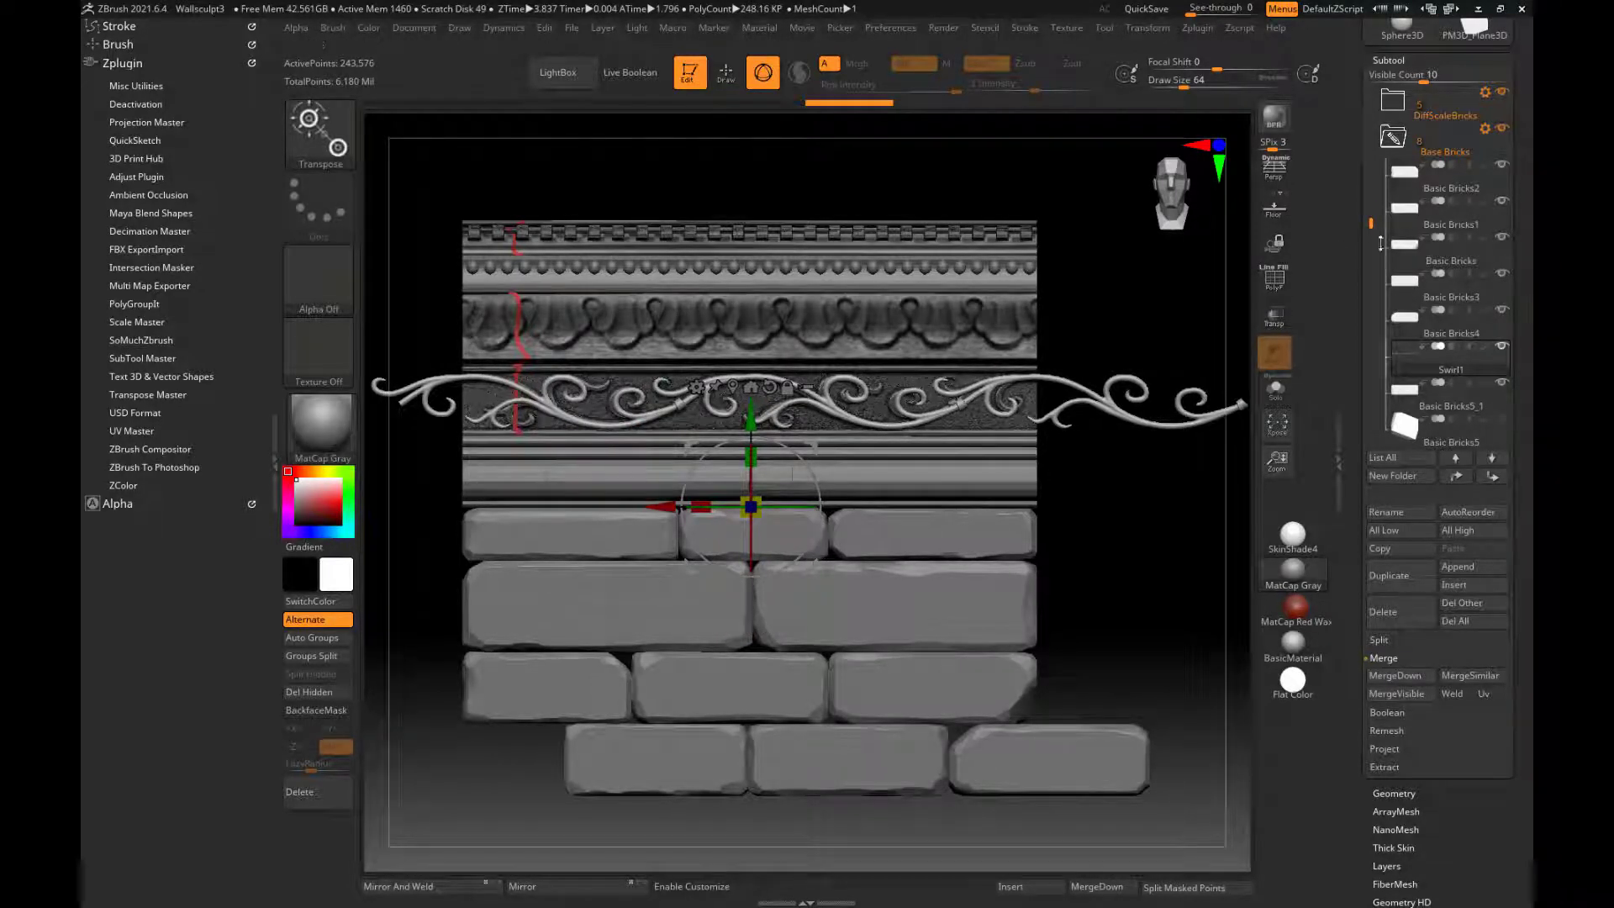
# - Select the FlatBorder subtool behind the swirls and turn off its TrimDesign texture map
pyautogui.keyDown('alt'); pyautogui.click(964, 467); pyautogui.keyUp('alt')
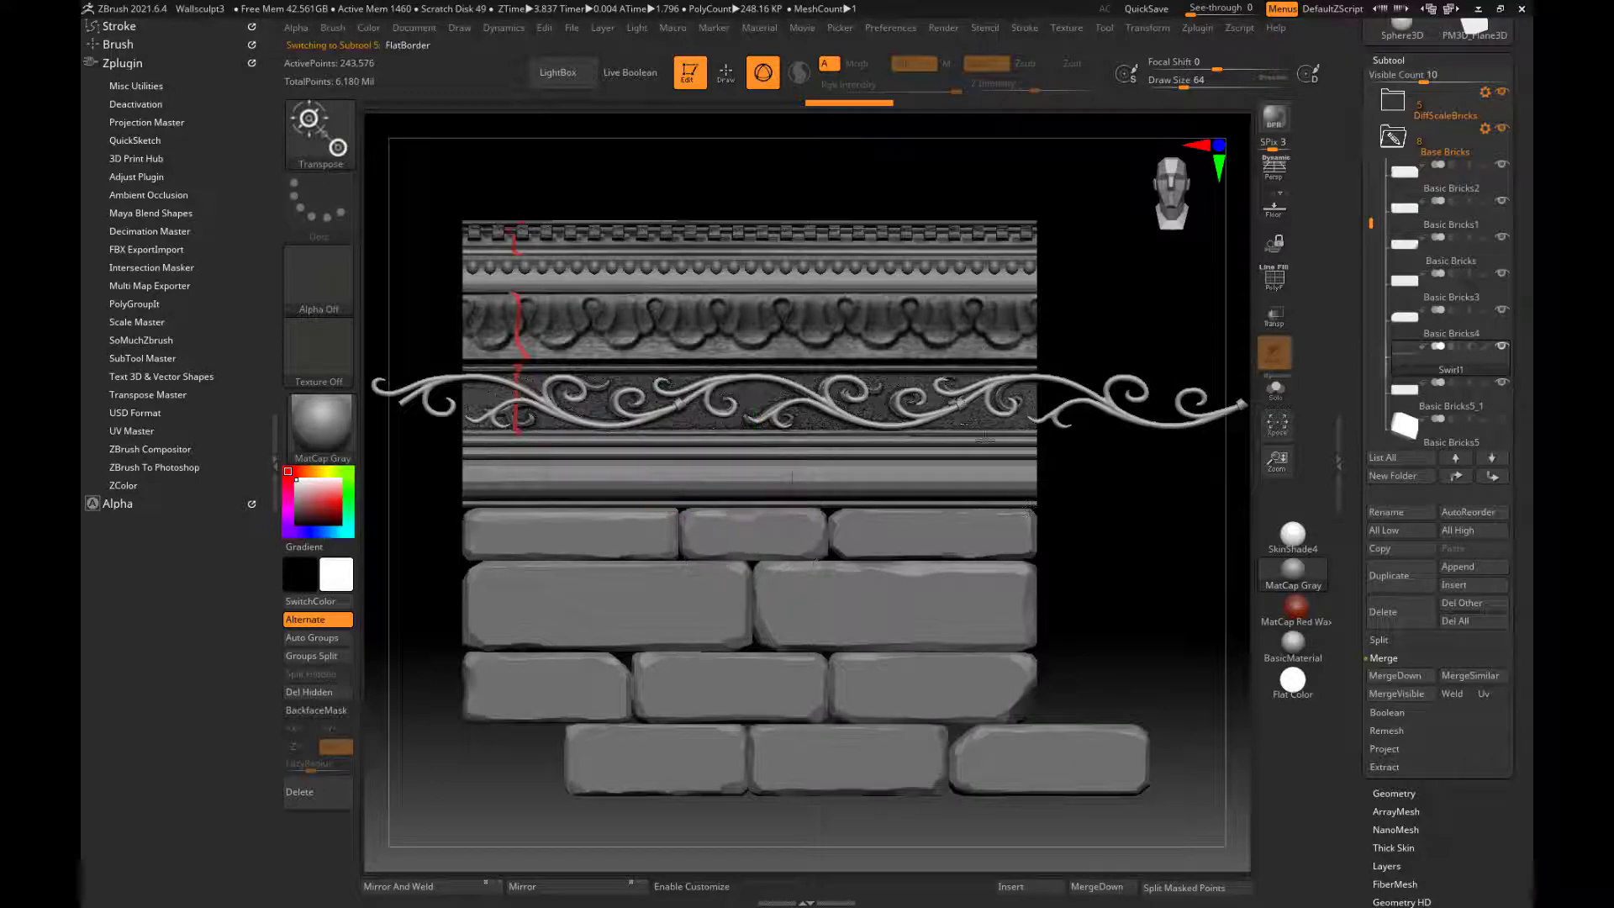
pyautogui.moveTo(1496, 834); pyautogui.dragTo(1390, 196)
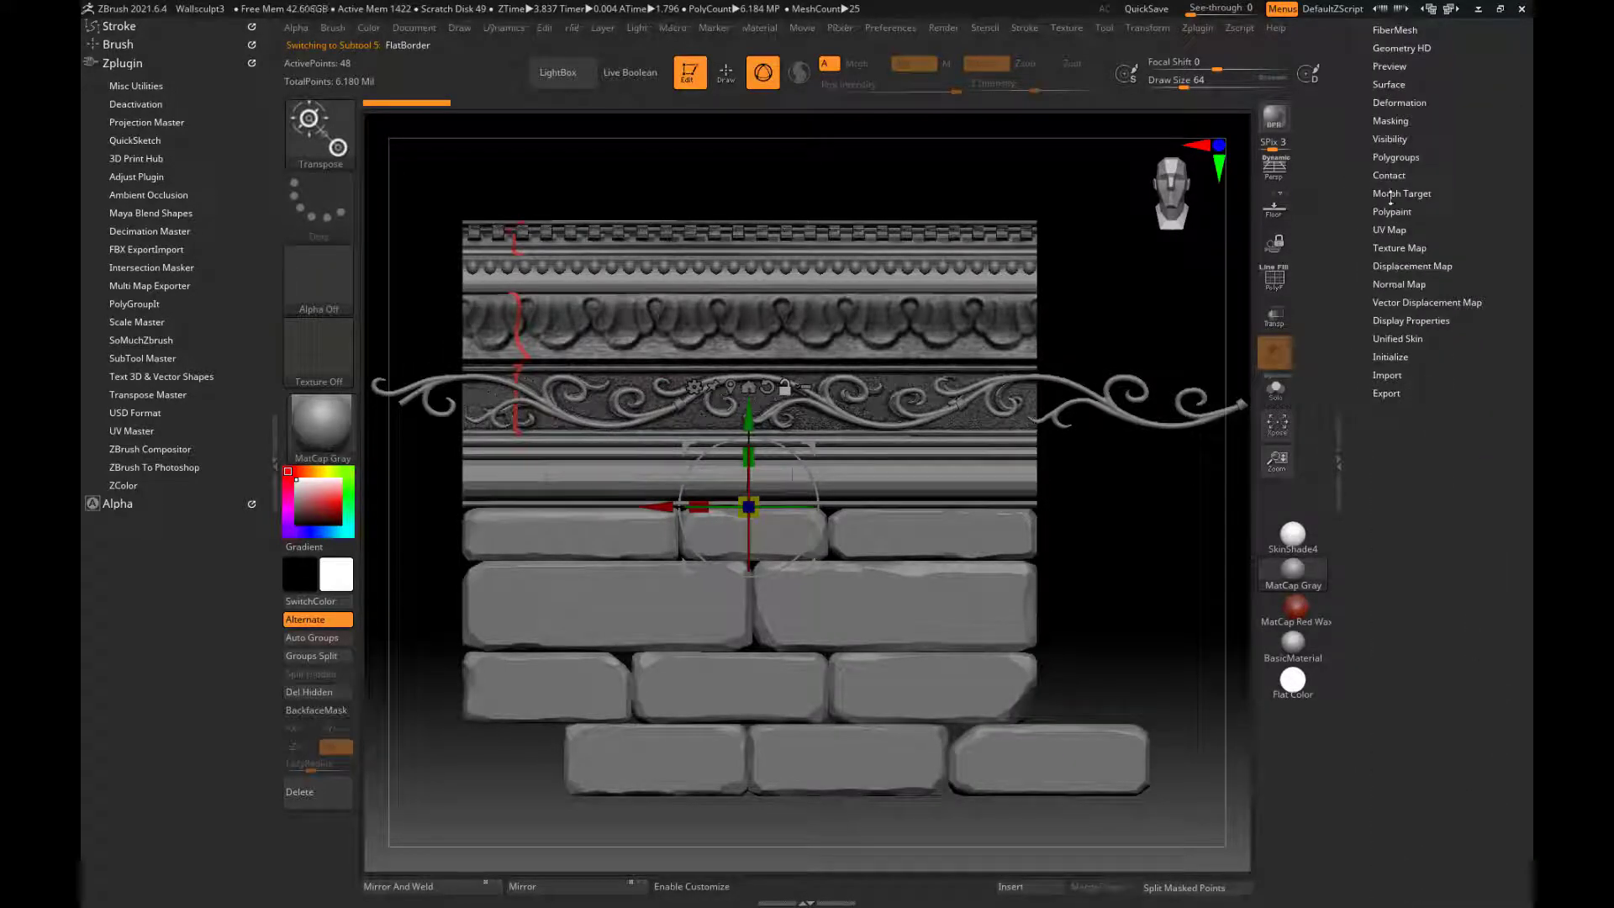
pyautogui.click(1397, 247)
pyautogui.click(1466, 407)
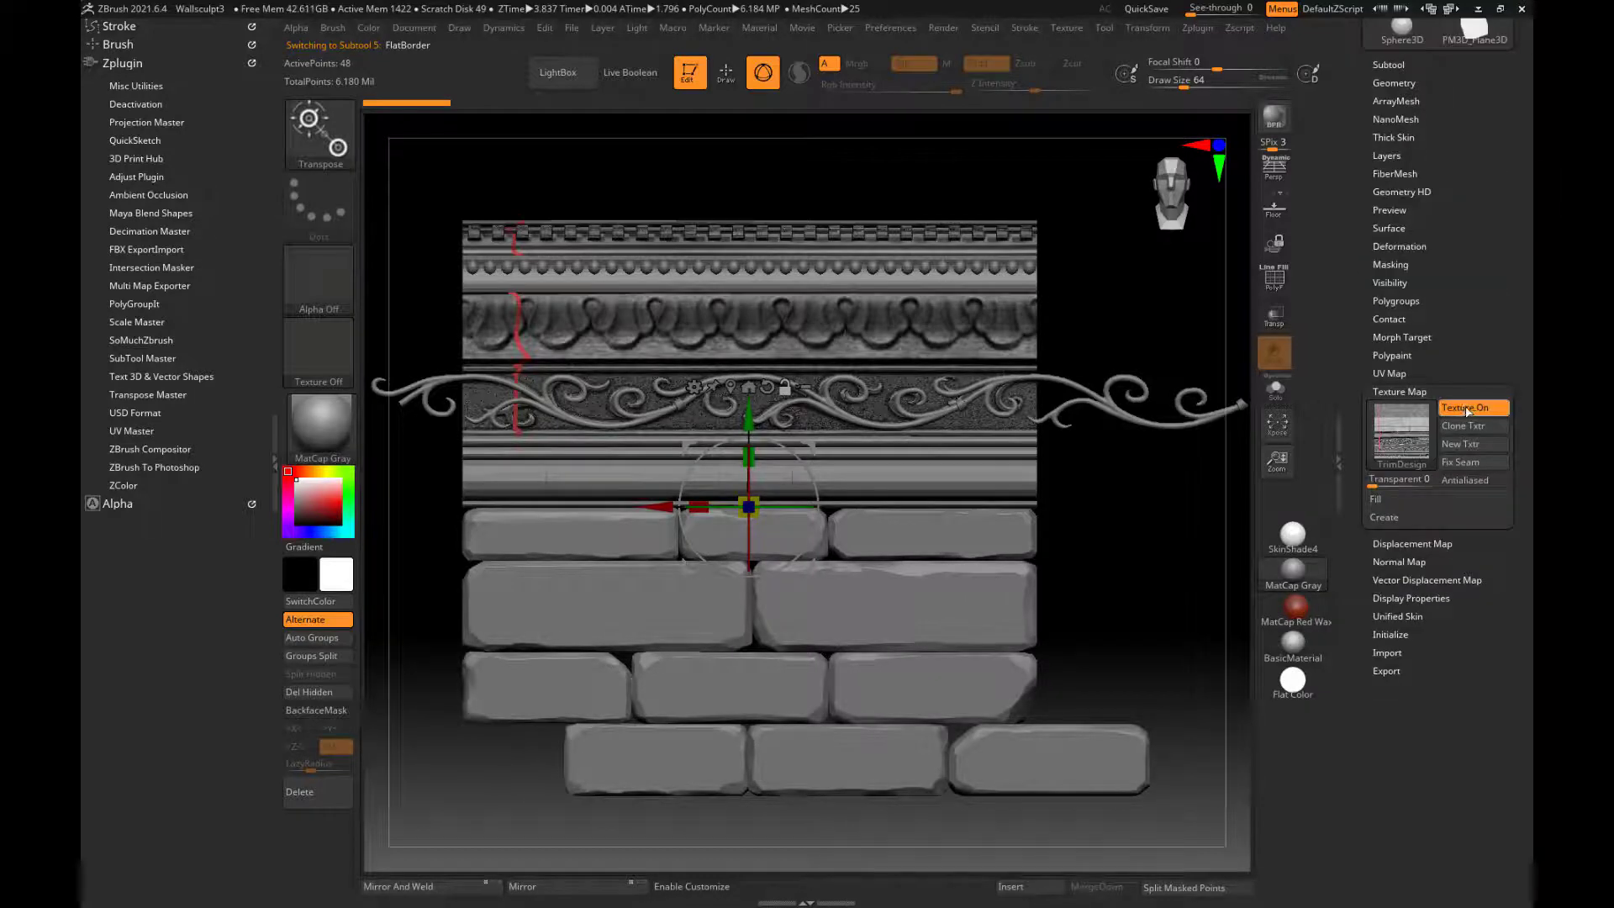
pyautogui.click(1466, 408)
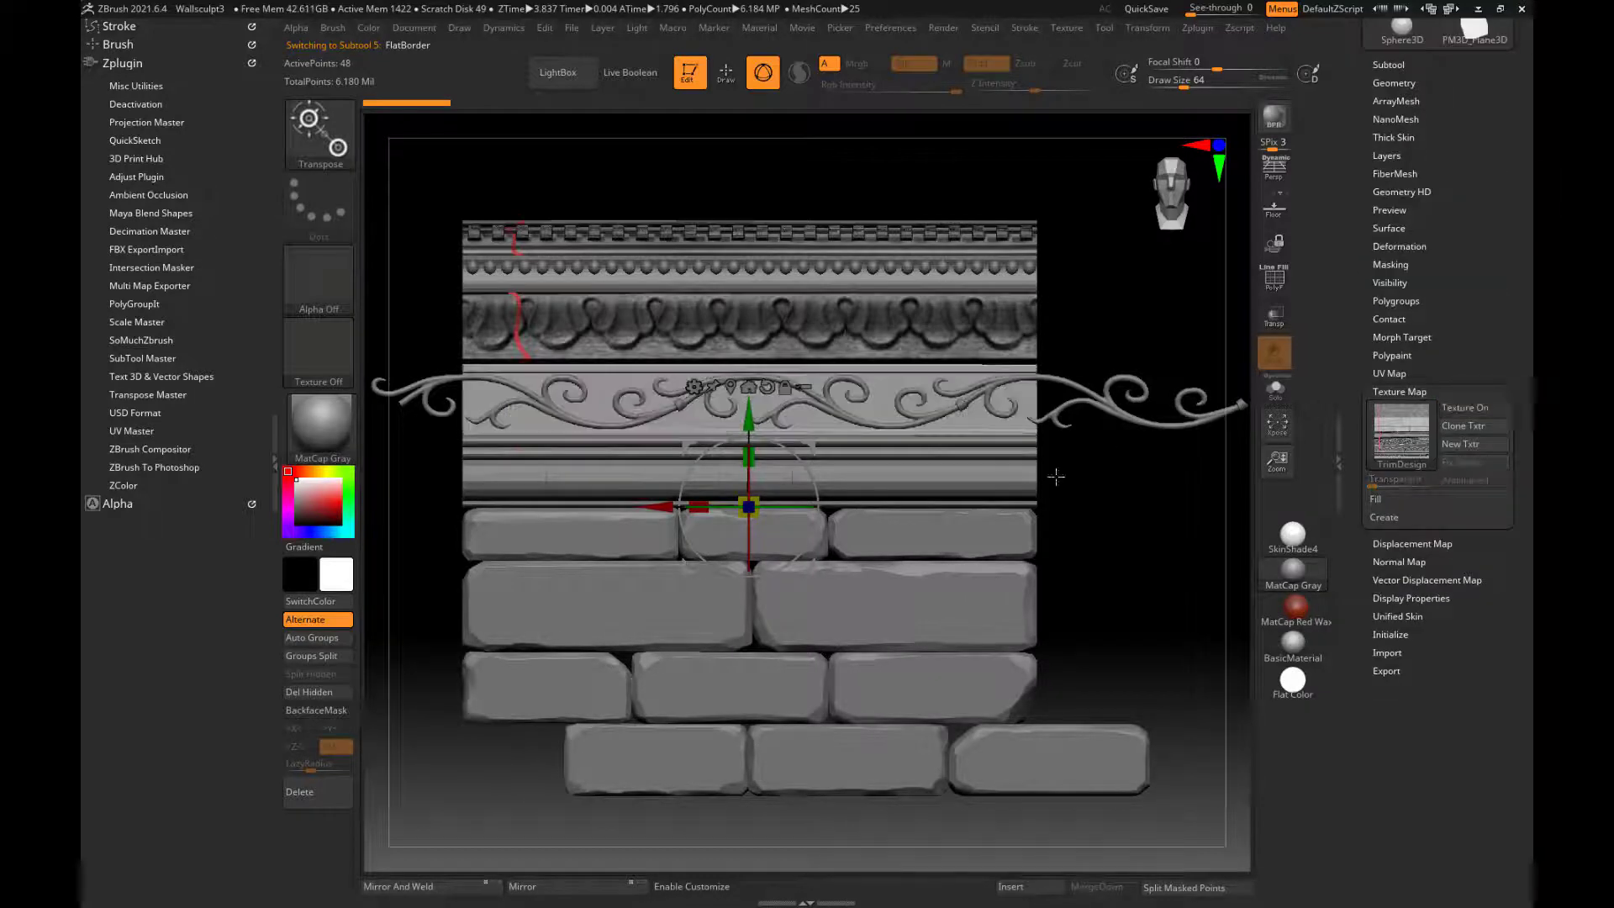
# - Reselect the merged swirl ornament and shift it slightly along X across the plain frieze band
pyautogui.keyDown('alt'); pyautogui.click(1104, 408); pyautogui.keyUp('alt')
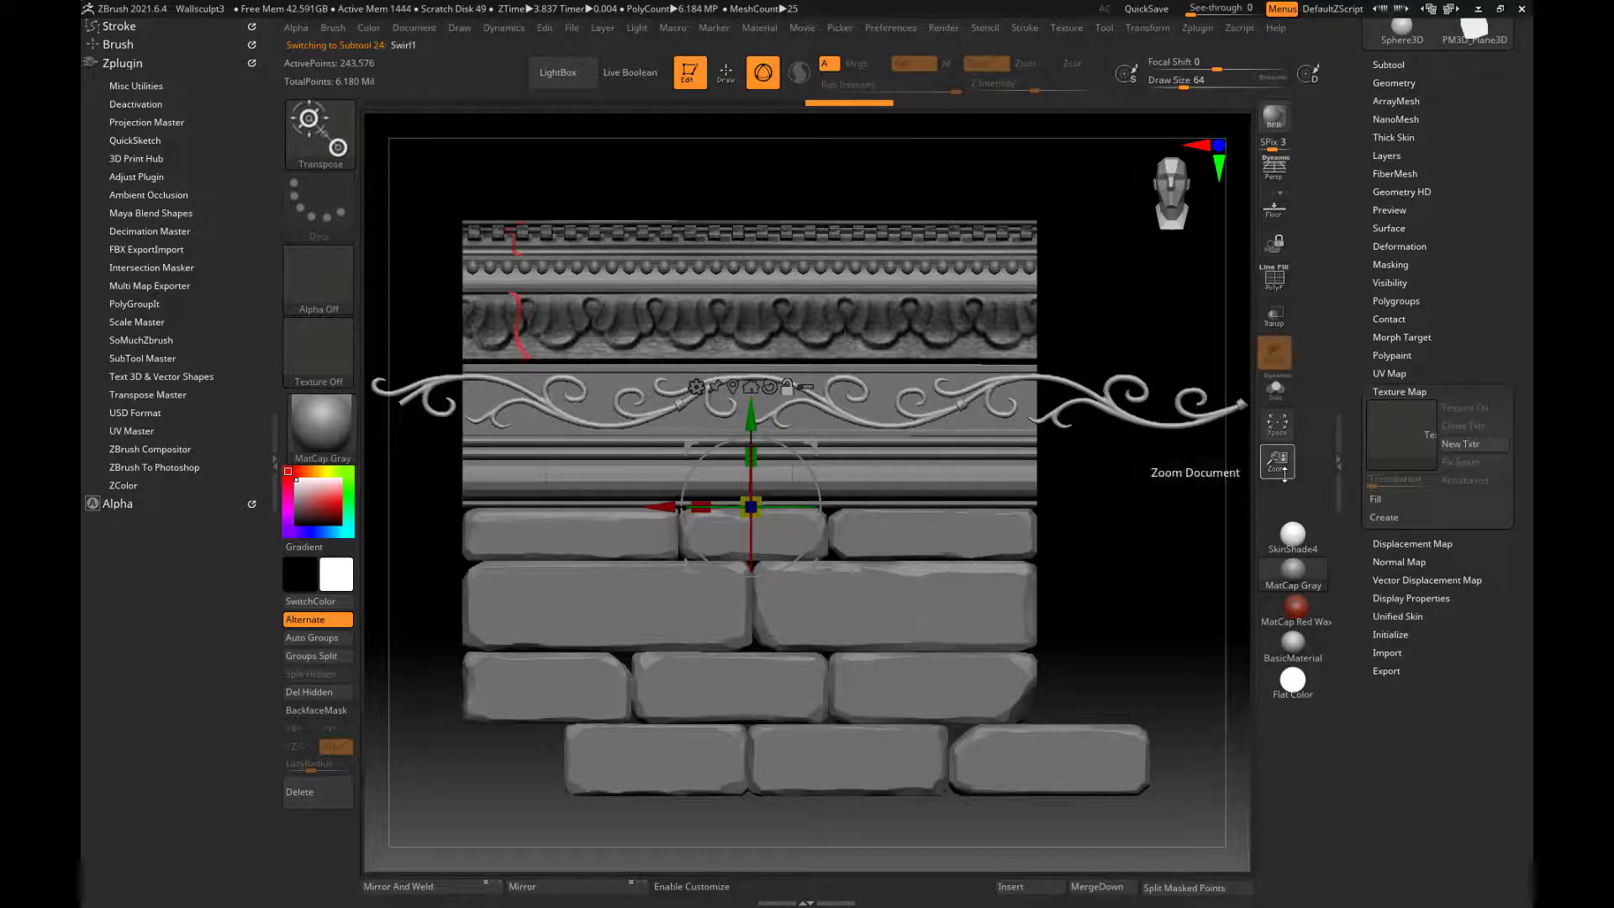
pyautogui.moveTo(1278, 460)
pyautogui.mouseDown()
pyautogui.moveTo(1299, 479)
pyautogui.moveTo(1304, 464)
pyautogui.mouseUp()
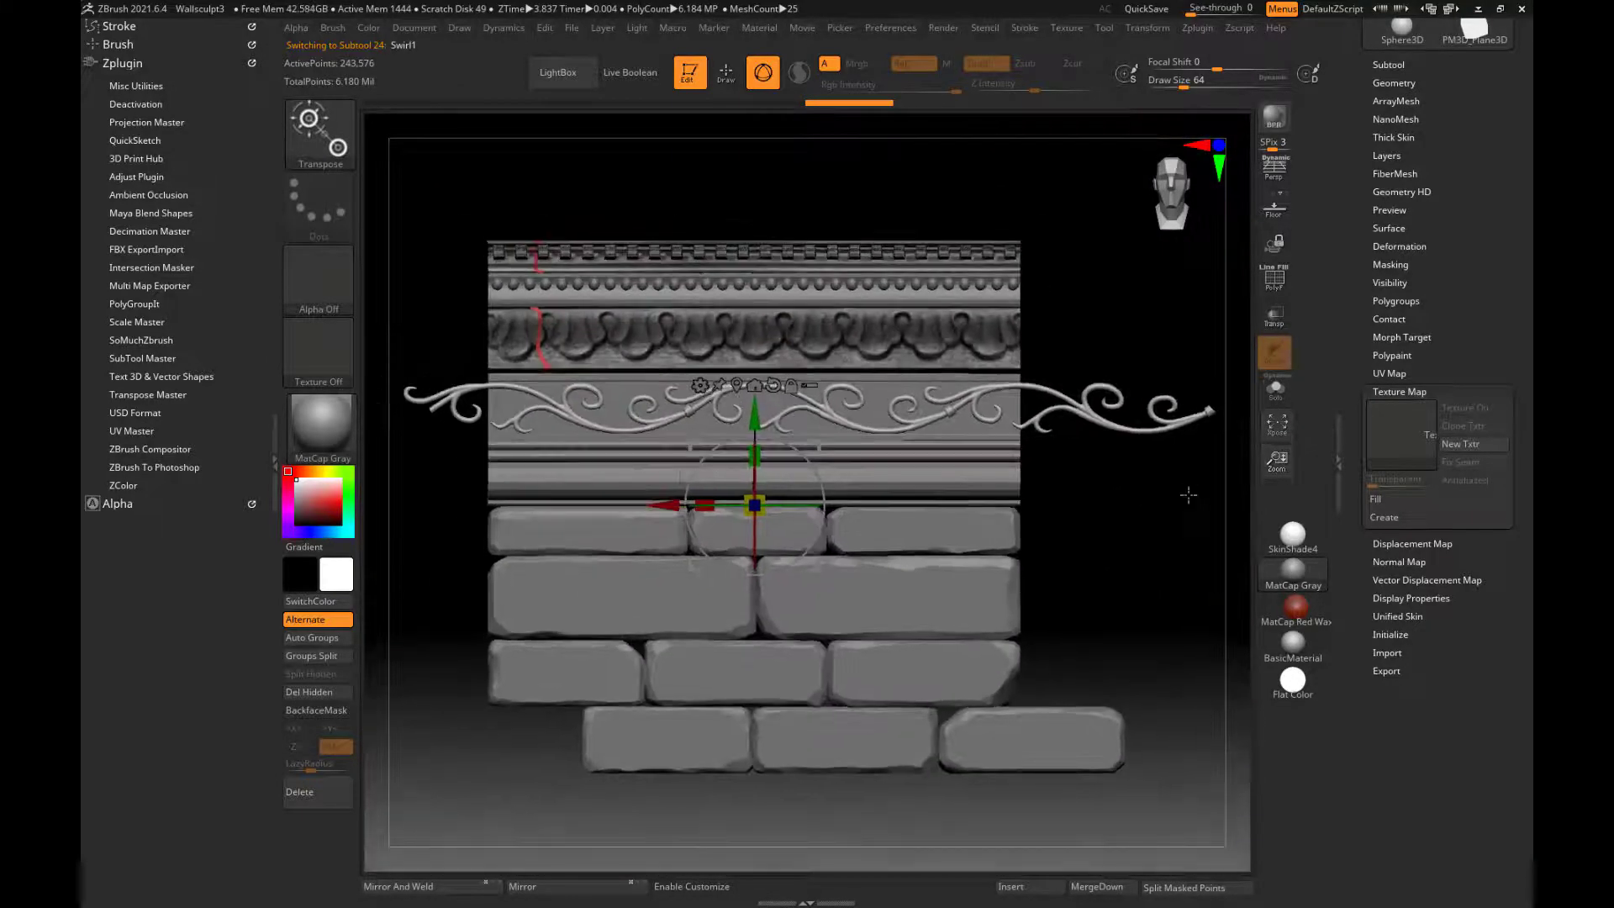
pyautogui.keyDown('ctrl'); pyautogui.moveTo(1189, 493); pyautogui.dragTo(1244, 433, button='right'); pyautogui.keyUp('ctrl')
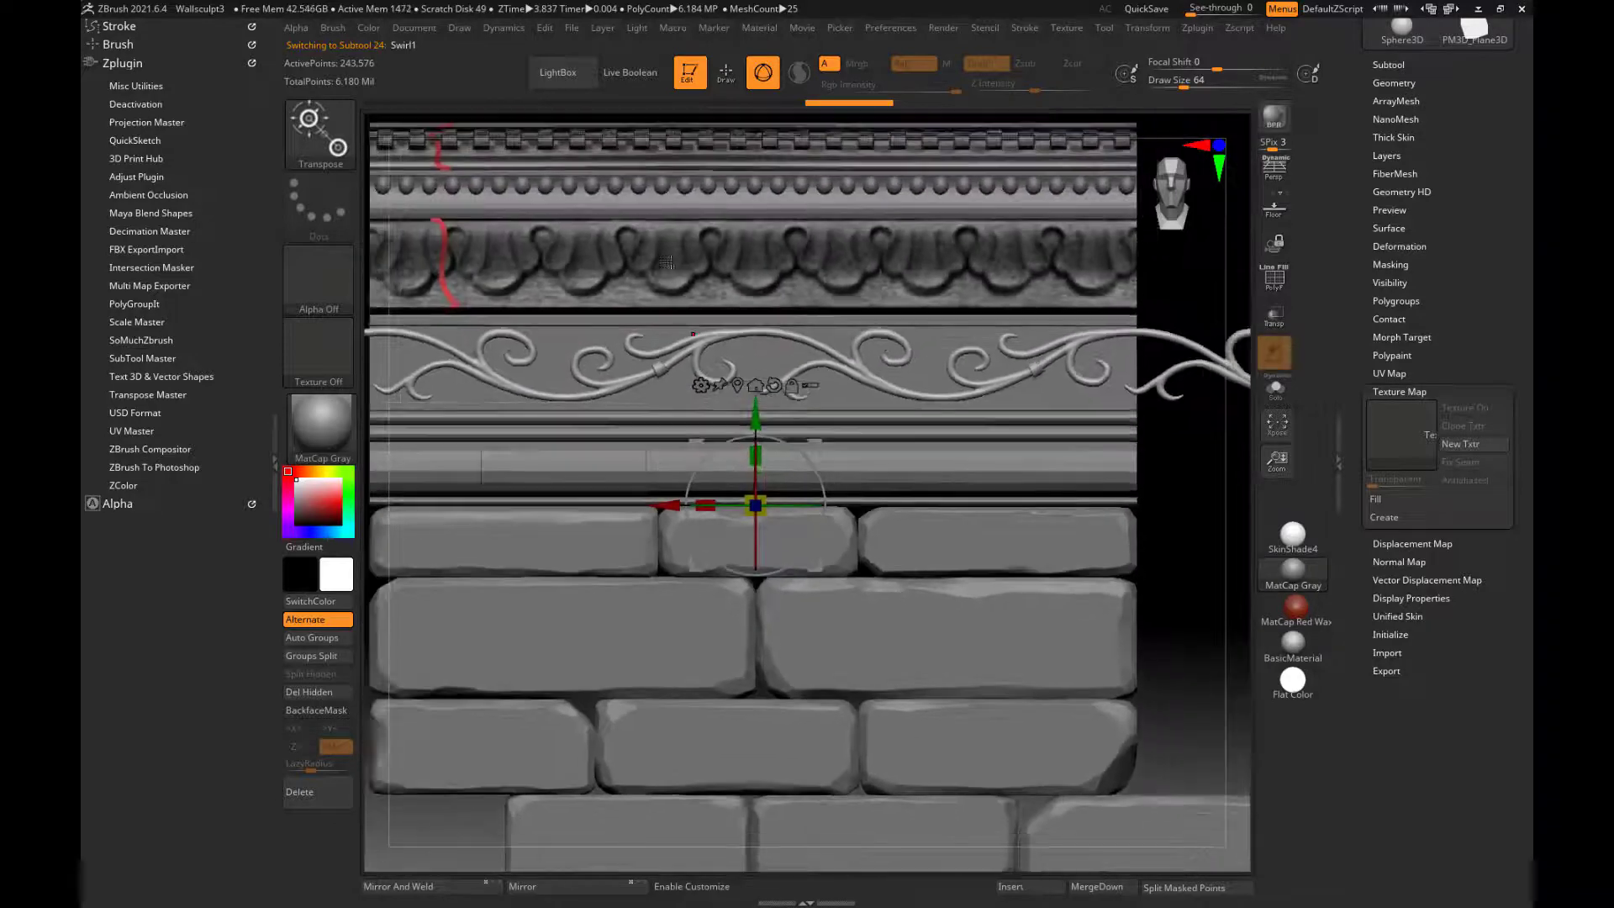
pyautogui.click(413, 29)
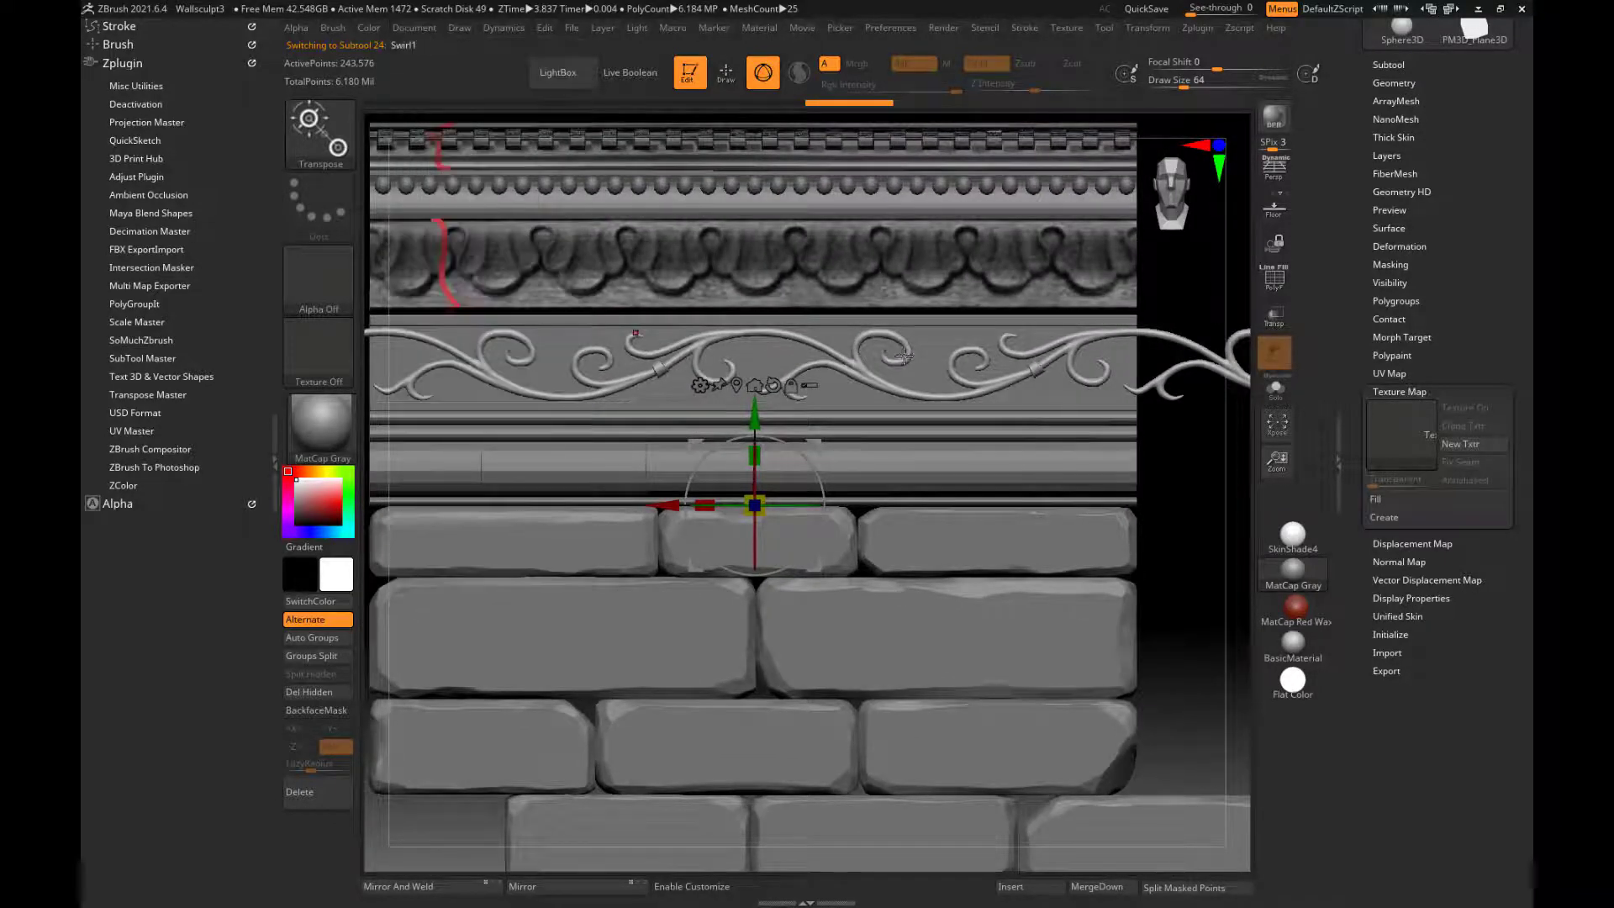
pyautogui.moveTo(1179, 474)
pyautogui.keyDown('alt'); pyautogui.mouseDown(button='right')
pyautogui.moveTo(1203, 463)
pyautogui.moveTo(1193, 495)
pyautogui.moveTo(1172, 492)
pyautogui.mouseUp(button='right'); pyautogui.keyUp('alt')
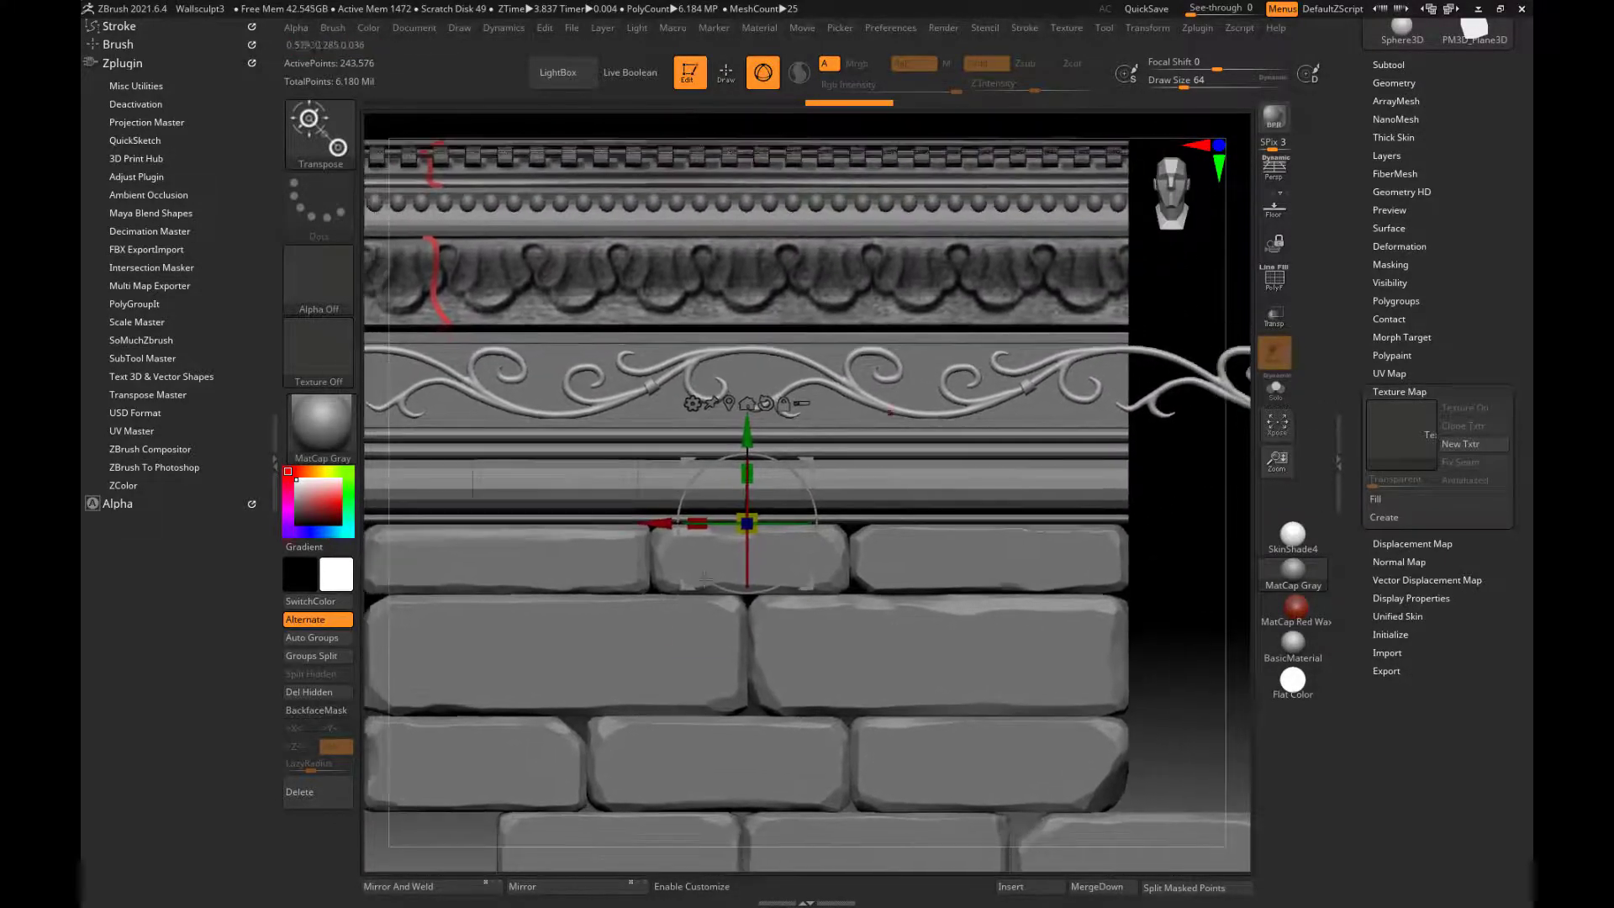
pyautogui.moveTo(1207, 573)
pyautogui.keyDown('ctrl'); pyautogui.mouseDown(button='right')
pyautogui.moveTo(1182, 533)
pyautogui.moveTo(1187, 560)
pyautogui.mouseUp(button='right'); pyautogui.keyUp('ctrl')
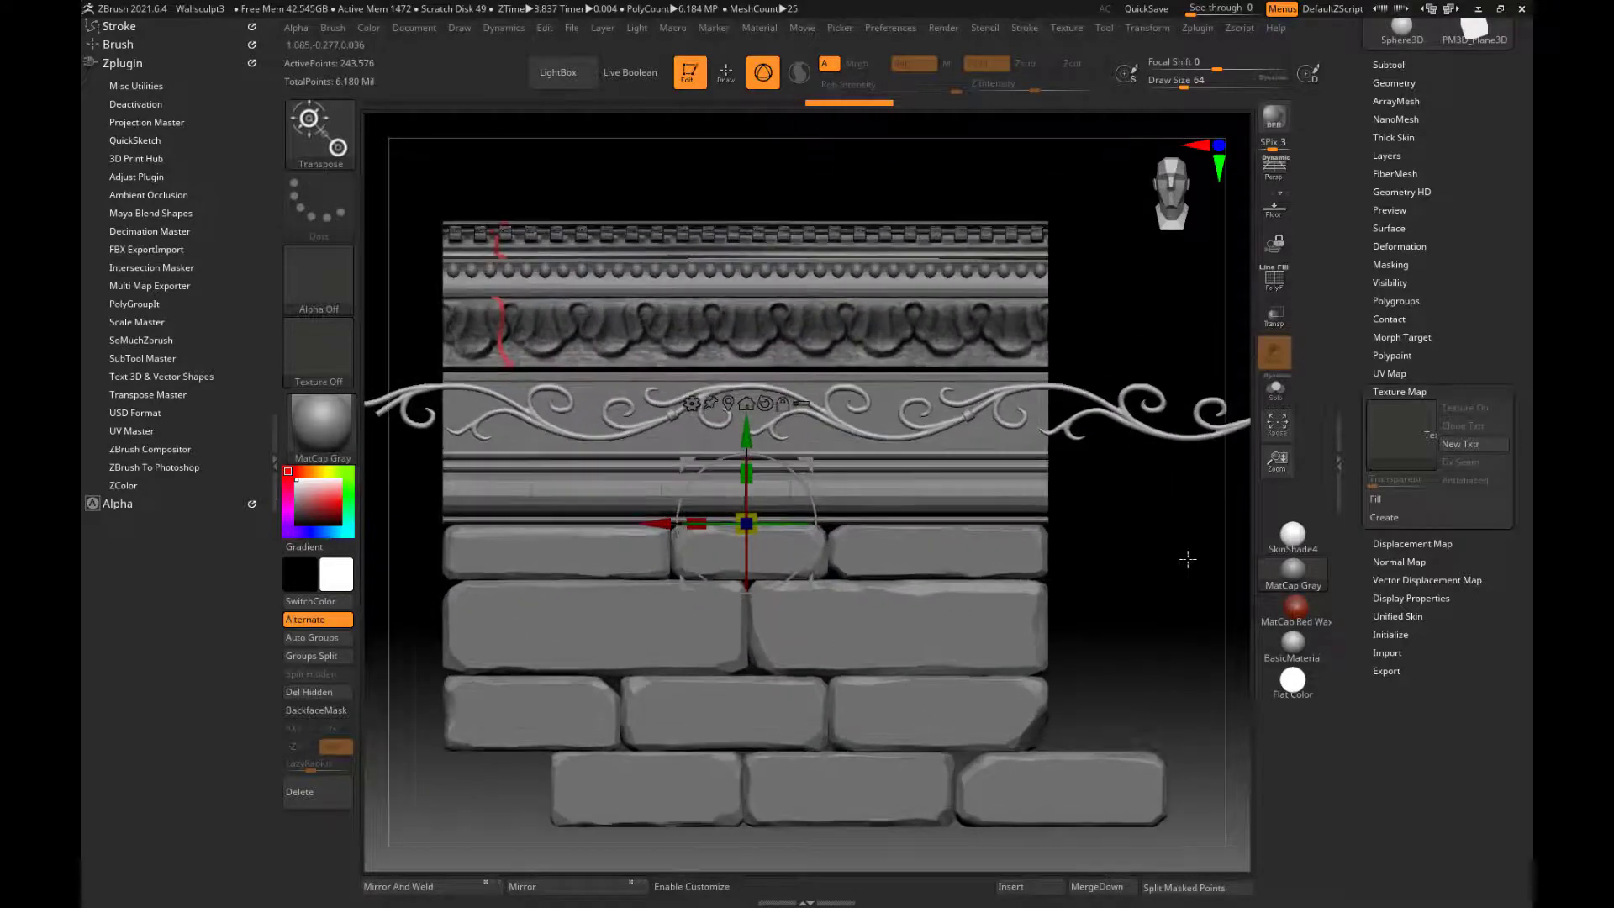
pyautogui.moveTo(664, 522)
pyautogui.mouseDown()
pyautogui.moveTo(706, 520)
pyautogui.moveTo(667, 524)
pyautogui.mouseUp()
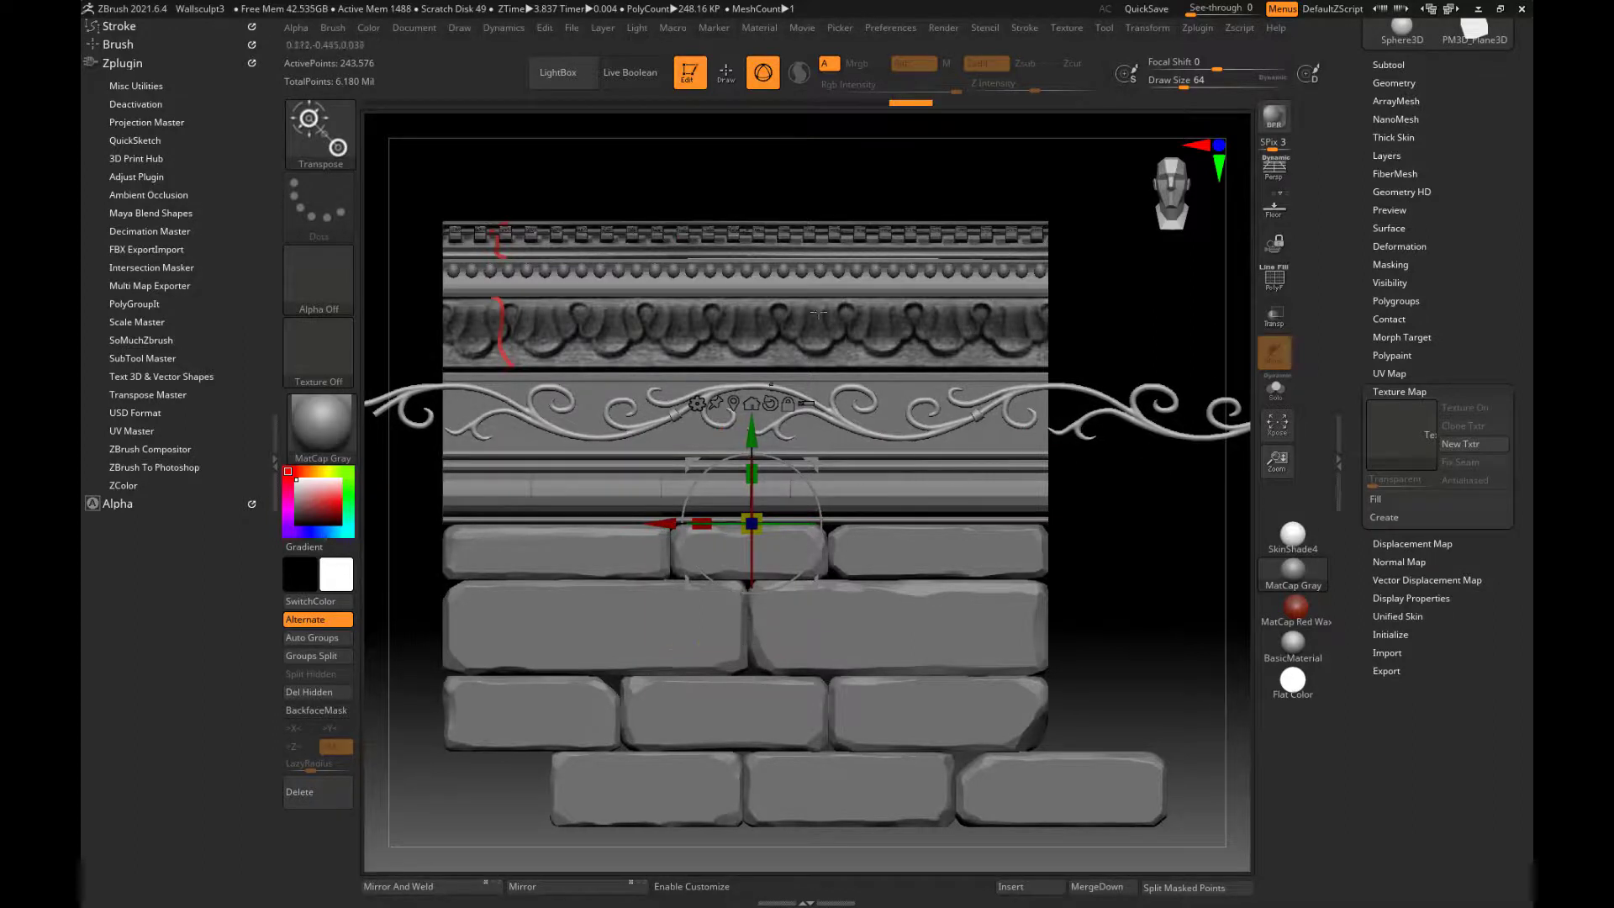